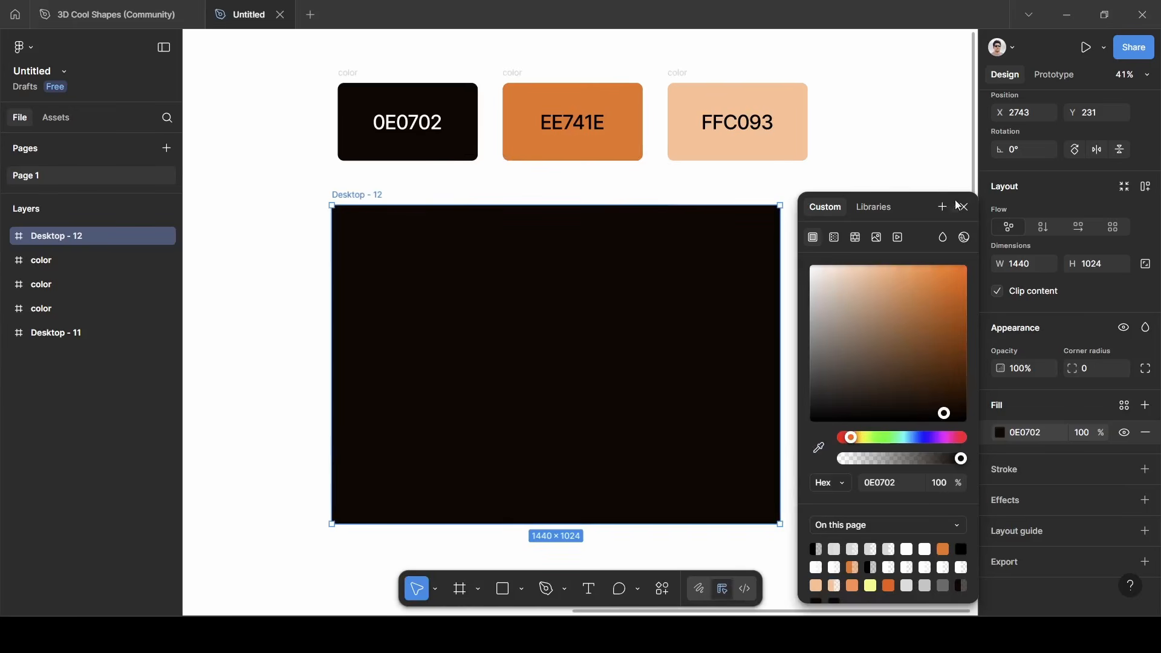
Draw a tall narrow rectangle of about 102 × 1096 on the empty canvas beside the Desktop - 12 frame.
left_click(964, 207)
scroll(965, 213, "down", 2)
scroll(964, 213, "left", 2)
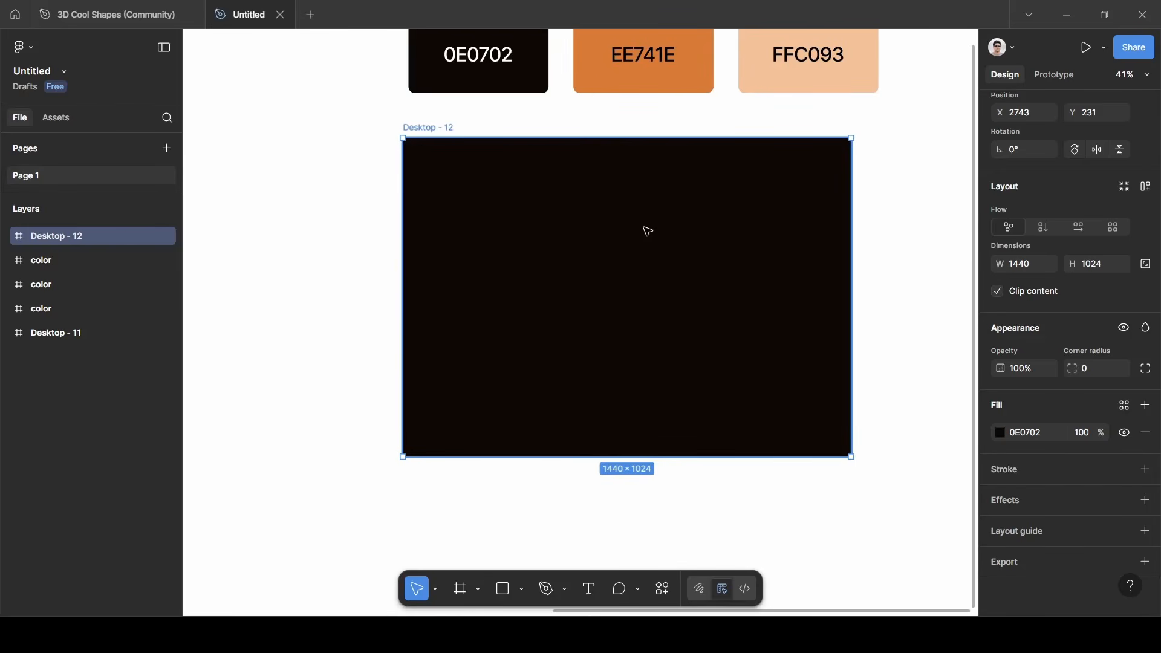
scroll(352, 194, "left", 4)
scroll(352, 194, "down", 1)
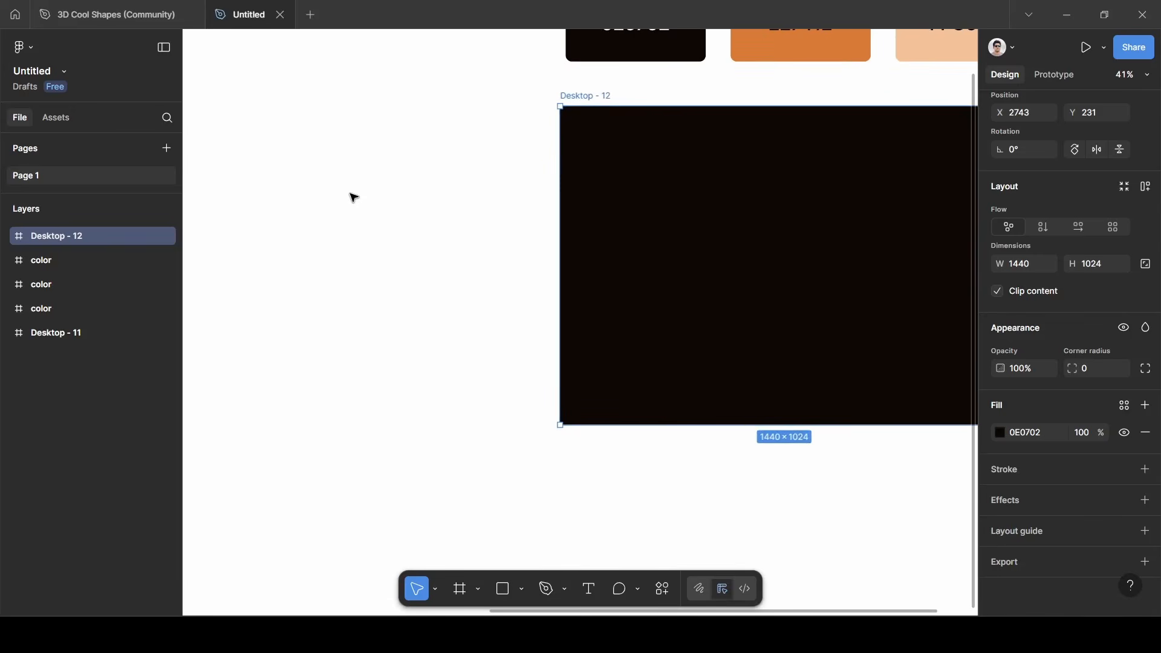
scroll(352, 198, "up", 1)
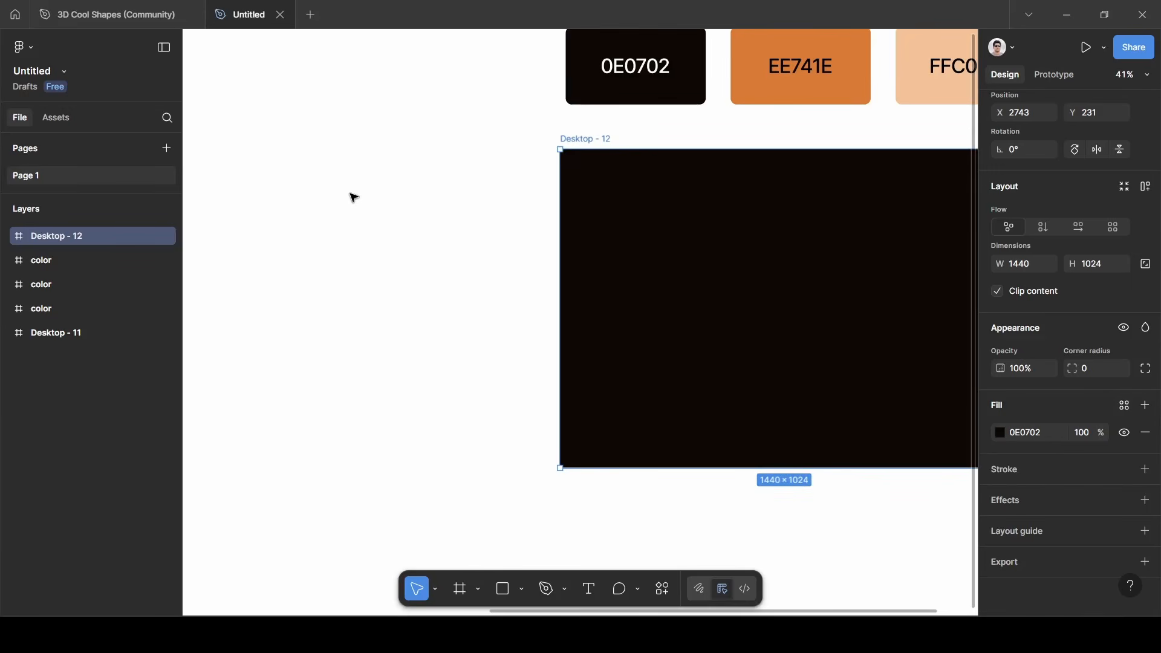
key("r")
left_click_drag(404, 139, 436, 481)
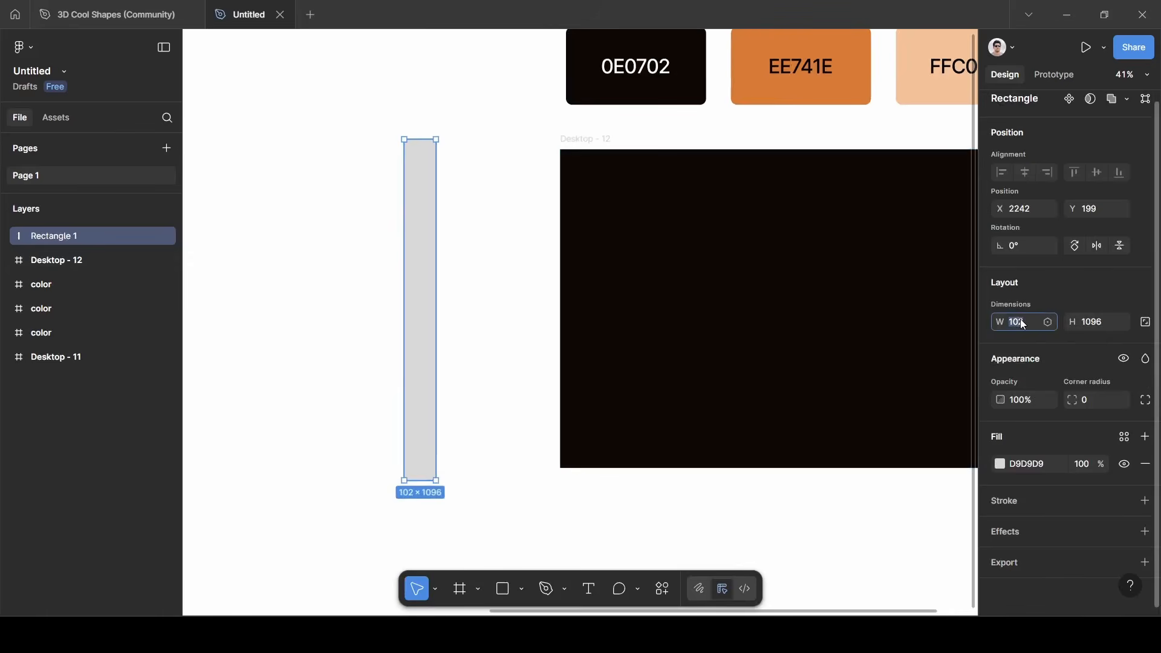
Set the rectangle's width to 60 and its height to 1024.
key("BackSpace")
type("60")
left_click(1089, 321)
key("BackSpace")
type("1024")
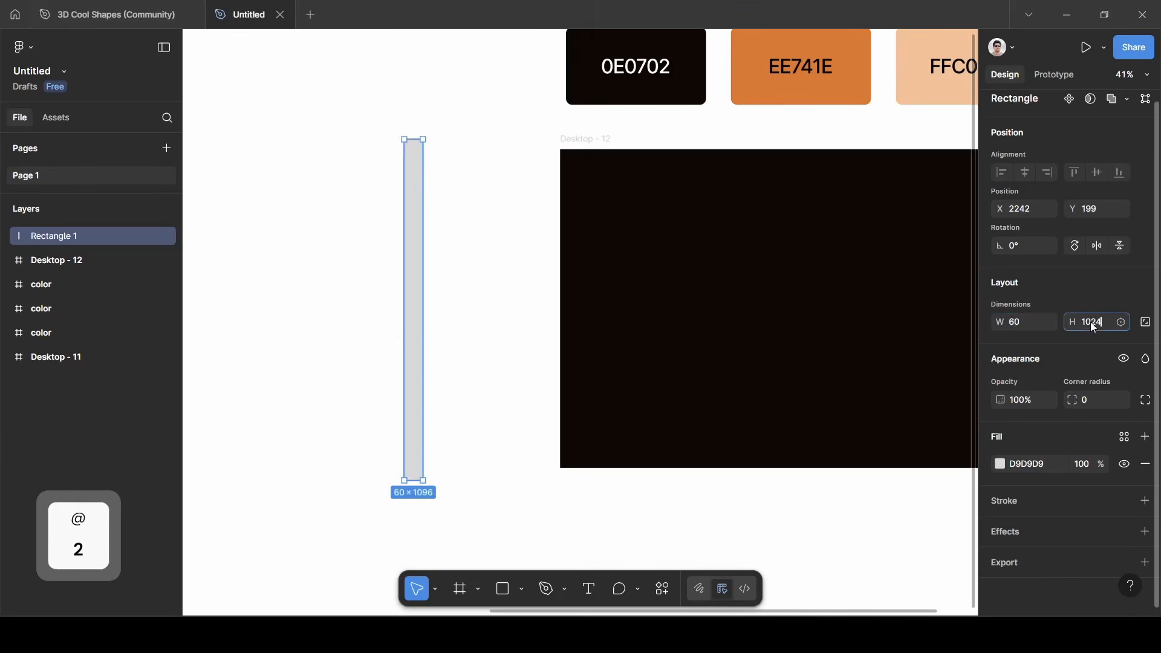
left_click(1090, 272)
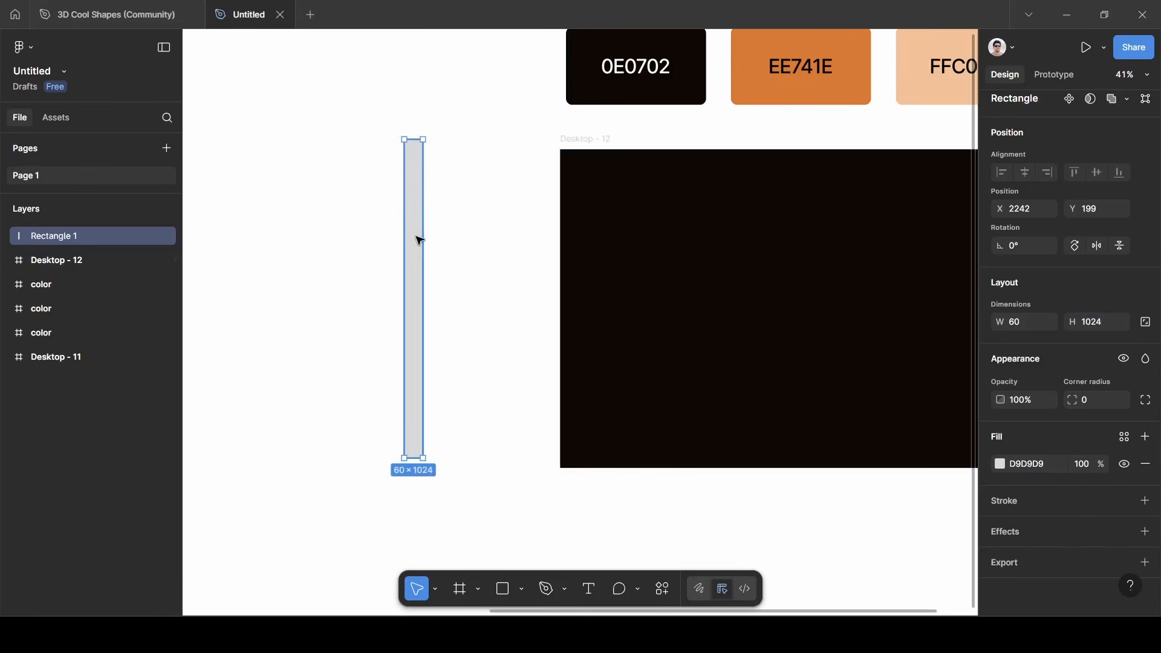
Duplicate the rectangle a short distance to its right and rename the original rectangle's layer A.
left_click_drag(420, 241, 456, 246)
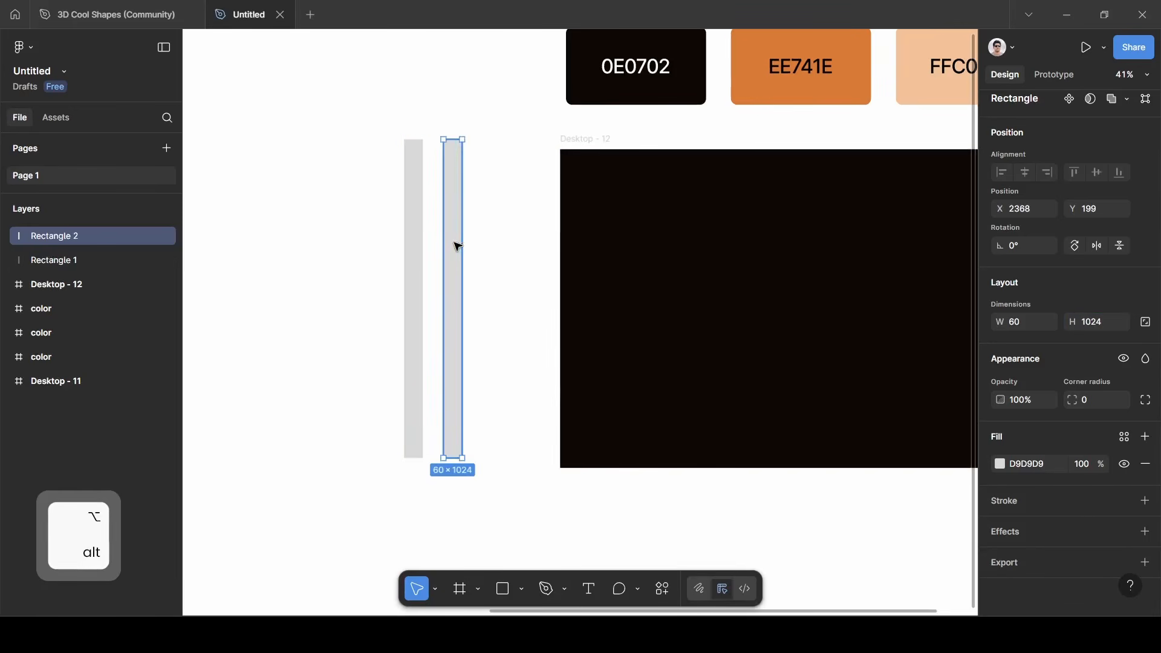
left_click(419, 249)
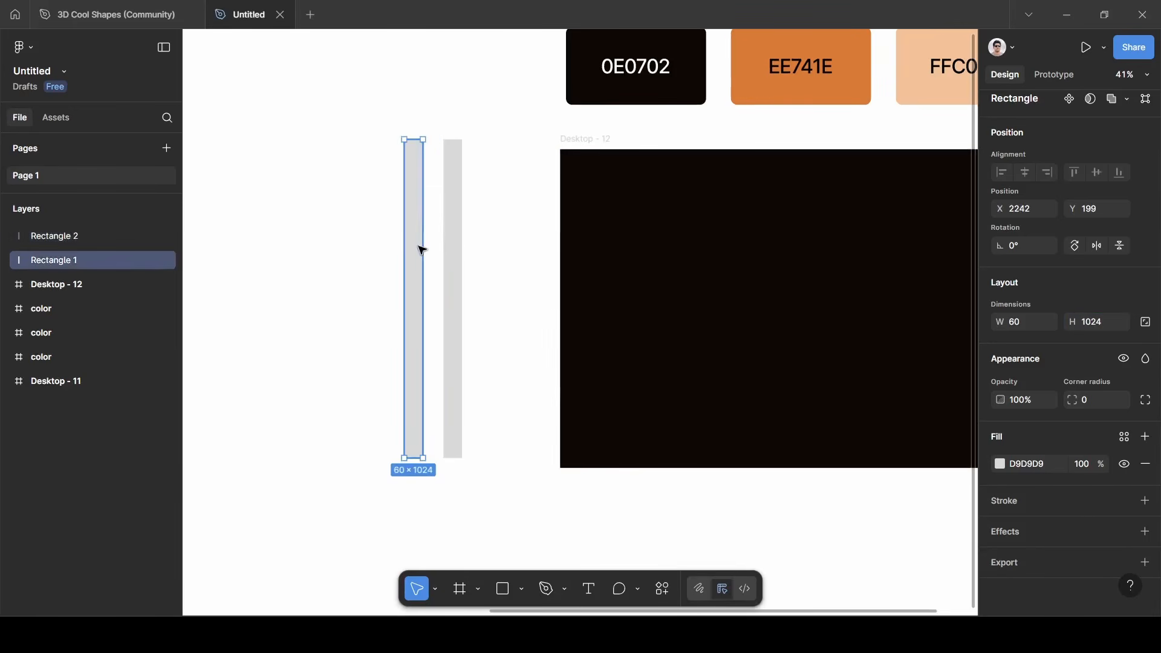
double_click(55, 259)
type("A")
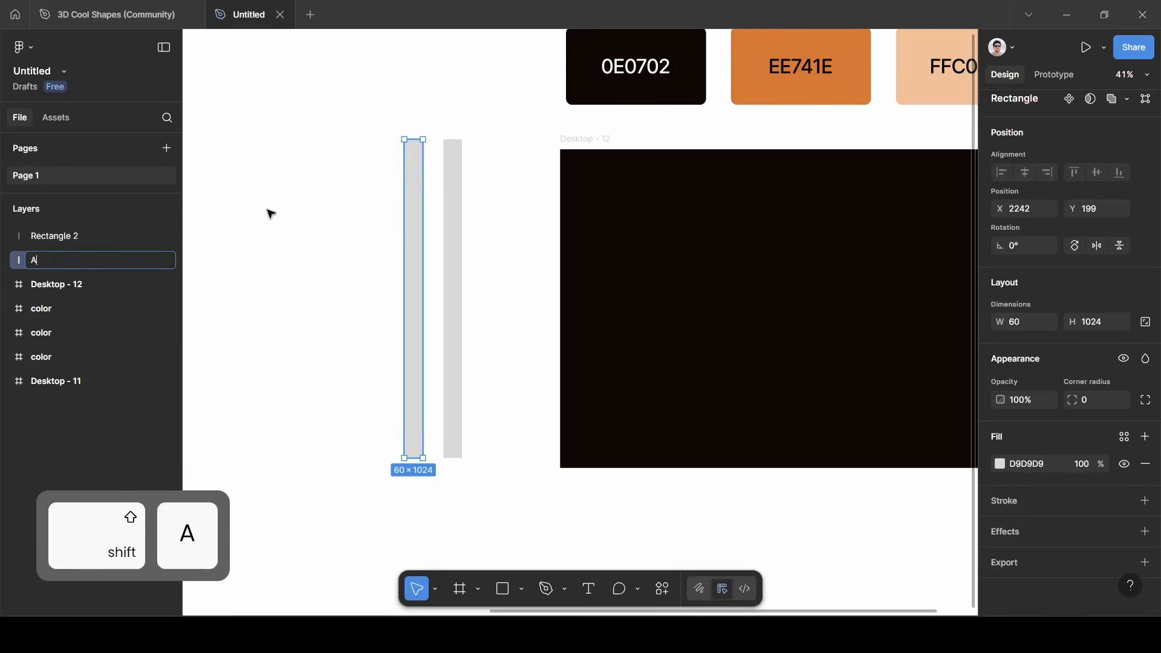
left_click(285, 206)
Rename the duplicated rectangle's layer B.
left_click(459, 228)
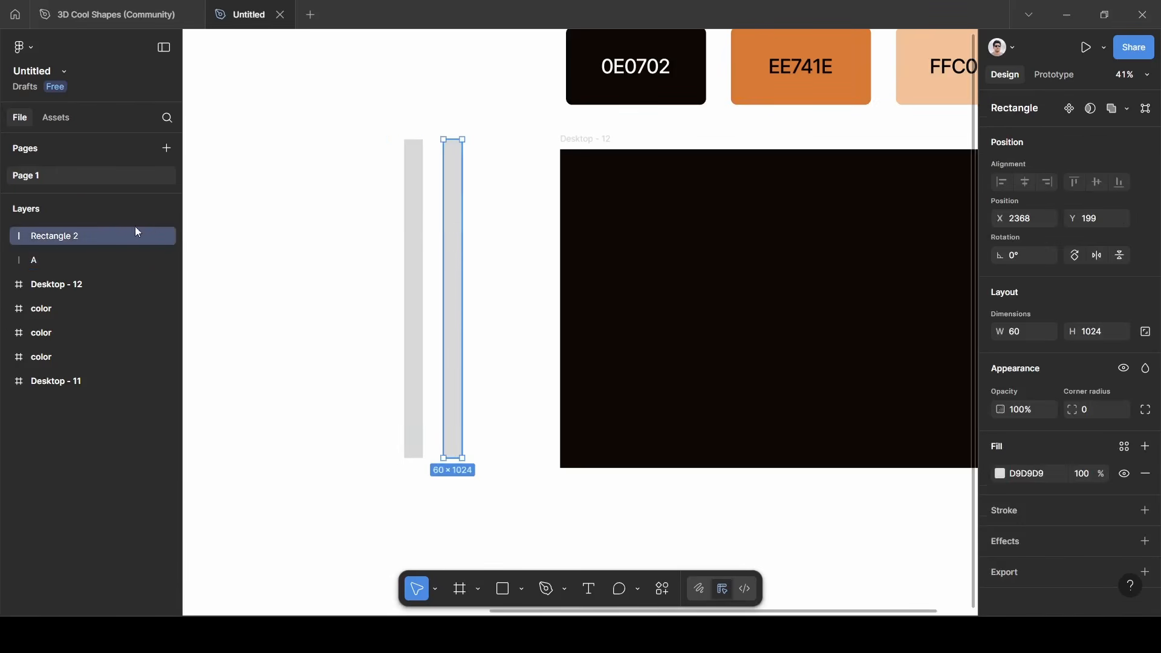
double_click(54, 236)
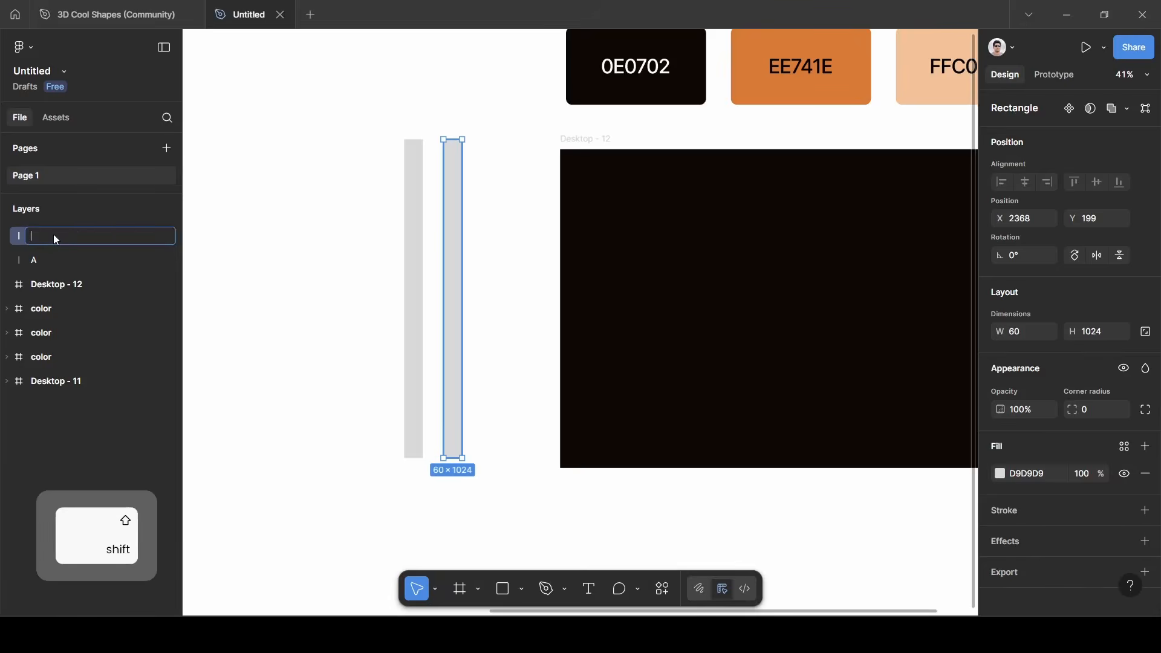
type("B")
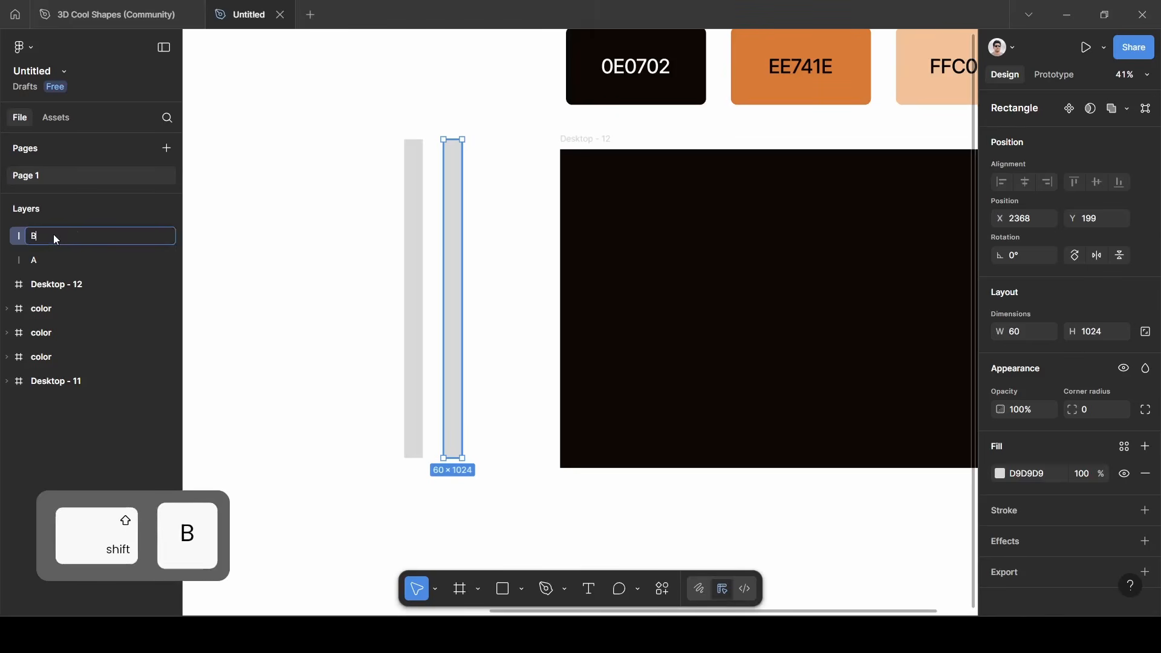
Set the blend mode of rectangle A to Multiply.
left_click(413, 264)
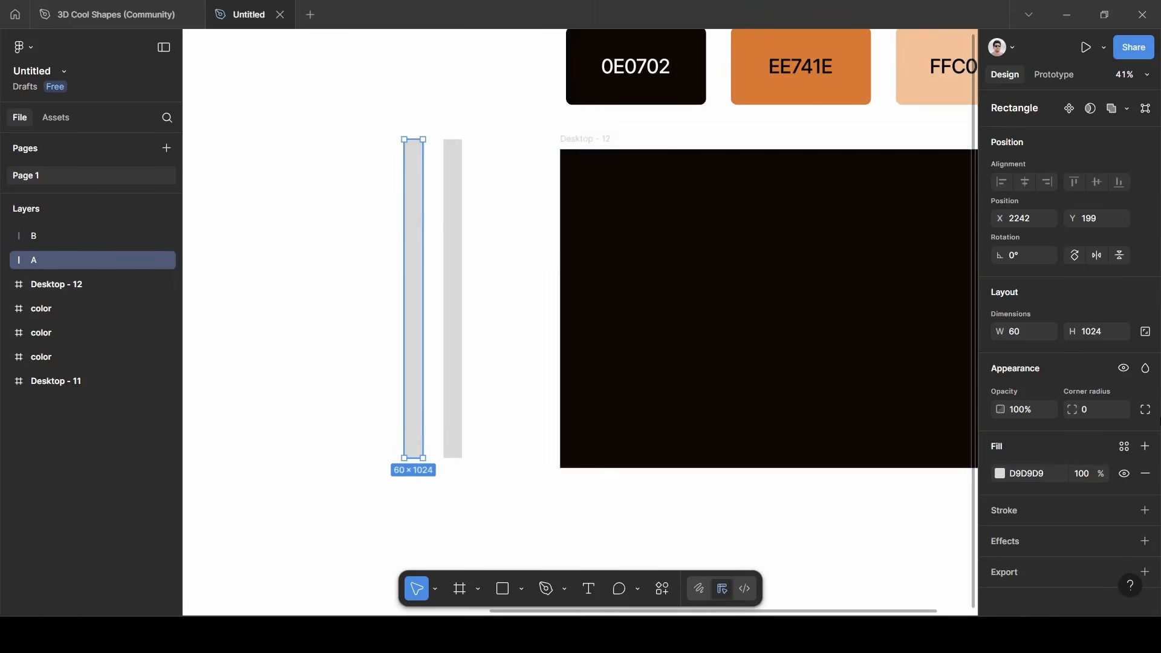
scroll(1039, 448, "down", 1)
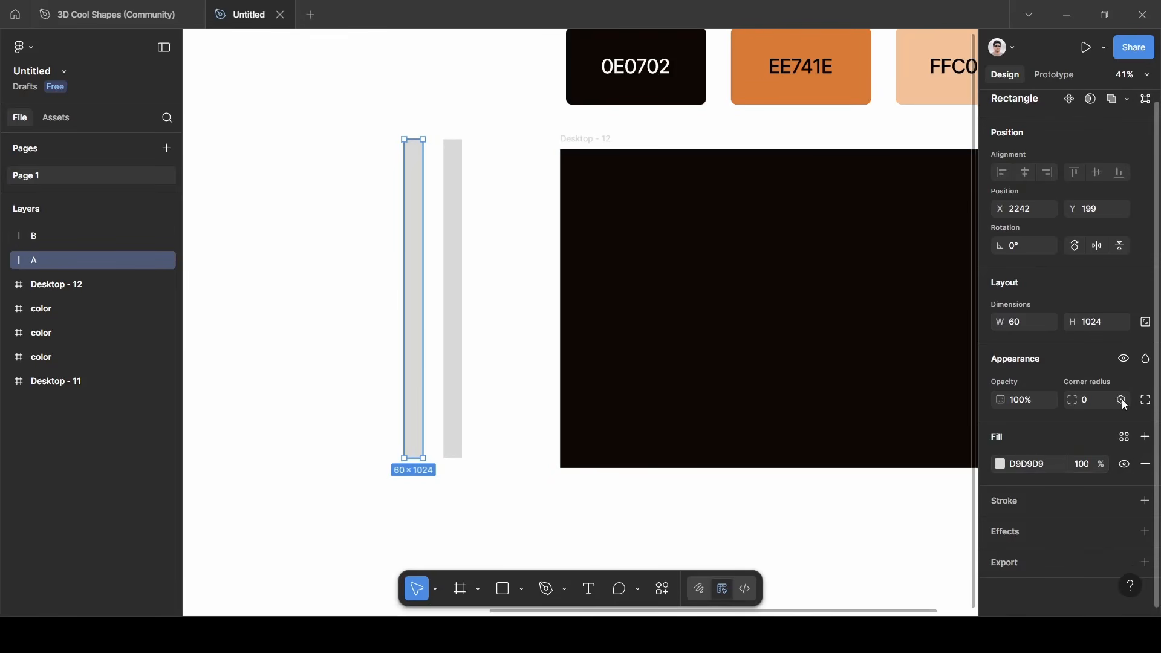
left_click(1148, 359)
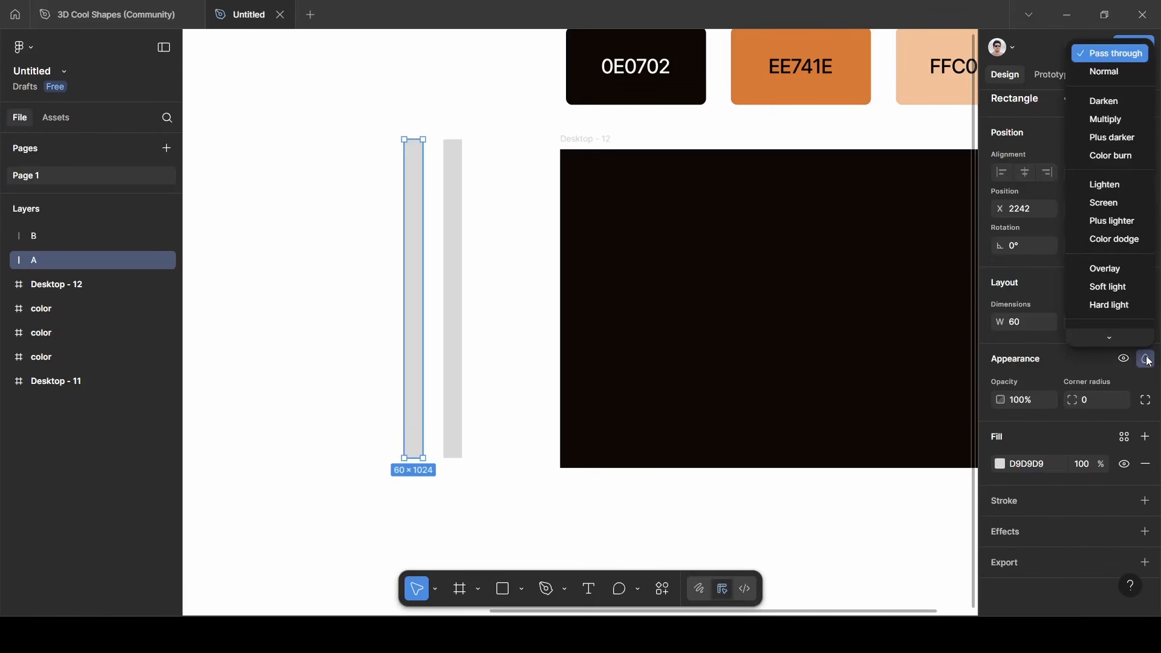
left_click(1113, 121)
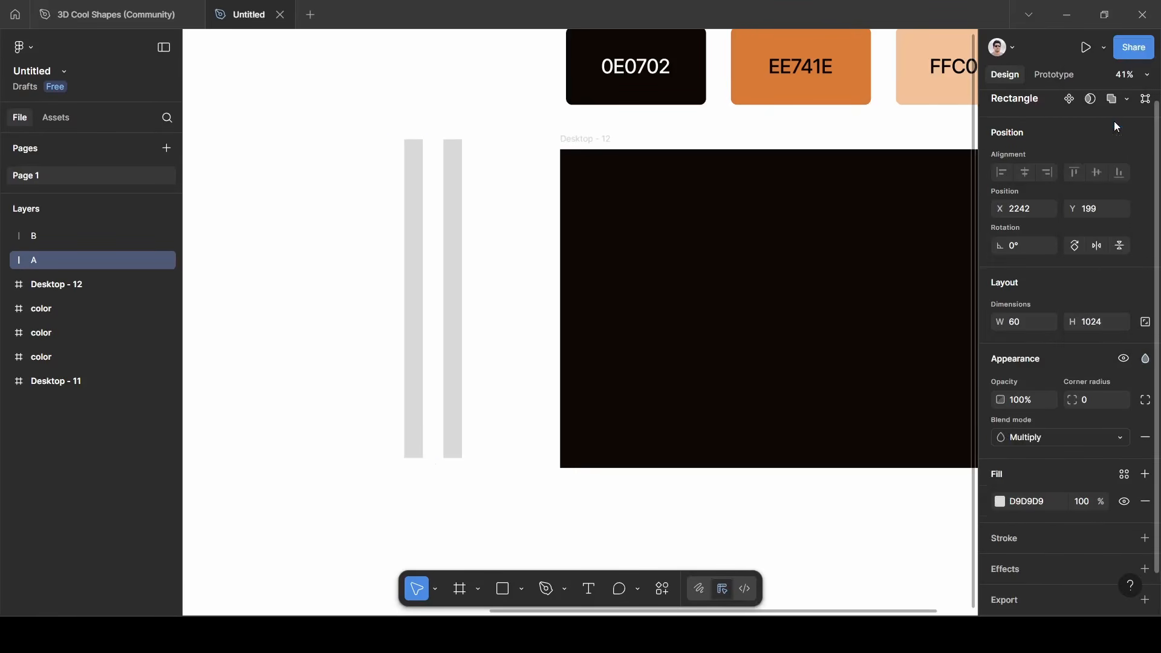
Add a uniform background blur effect to rectangle A with a blur value of 1.
scroll(1052, 502, "down", 1)
left_click(1028, 524)
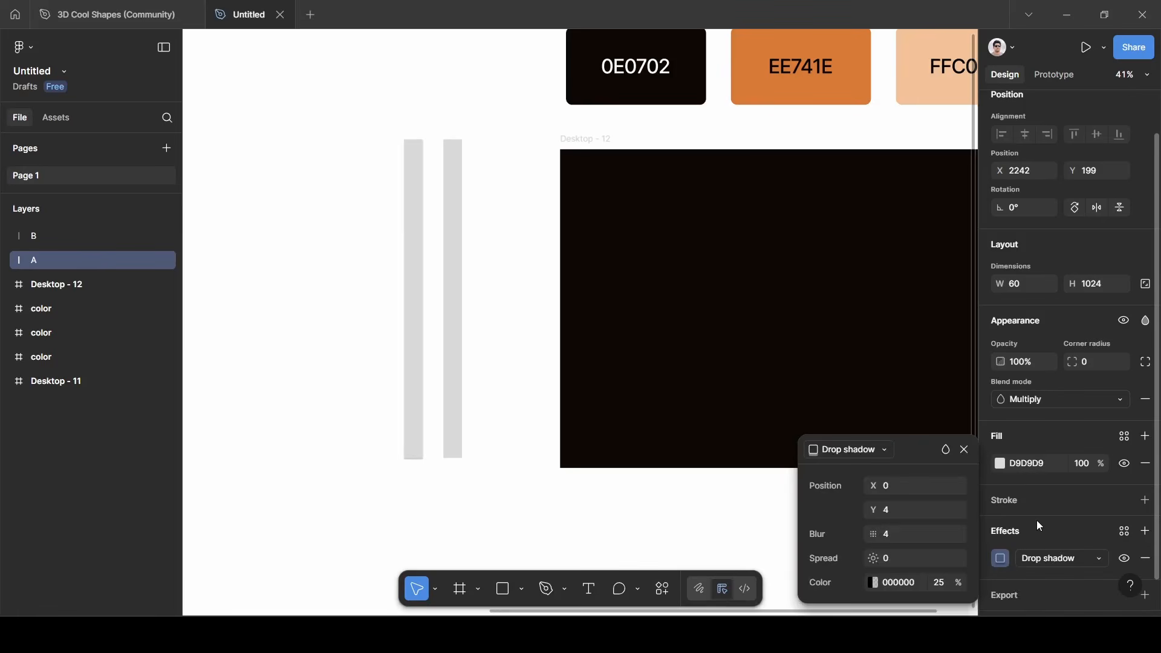
left_click(1045, 557)
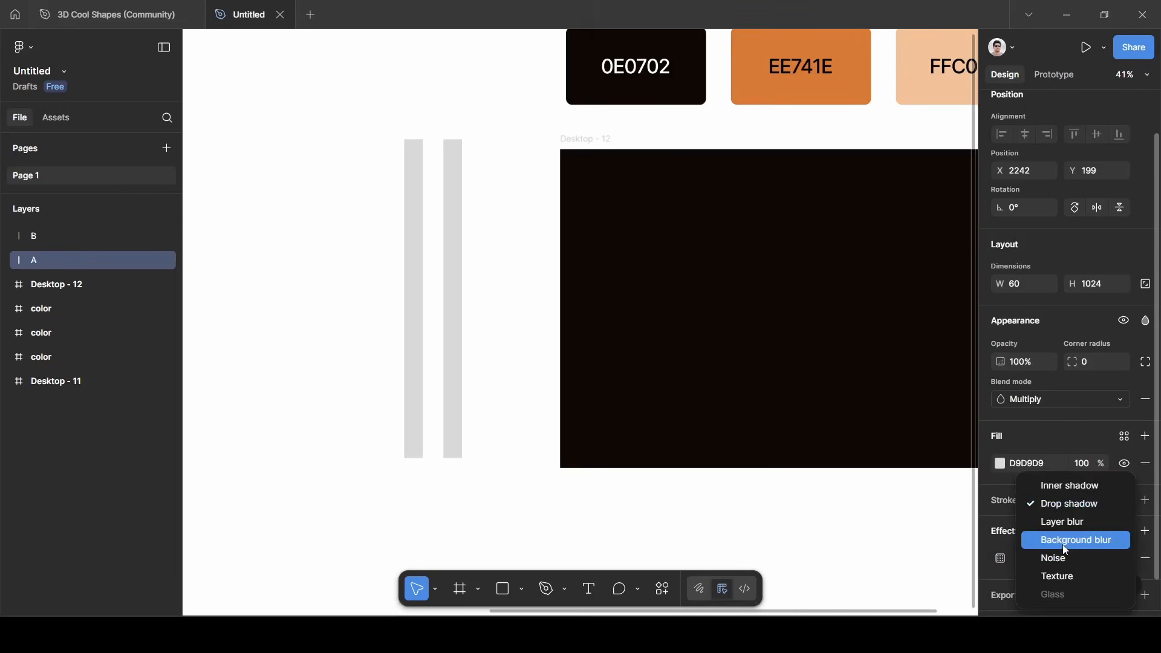
left_click(1062, 544)
left_click(1001, 560)
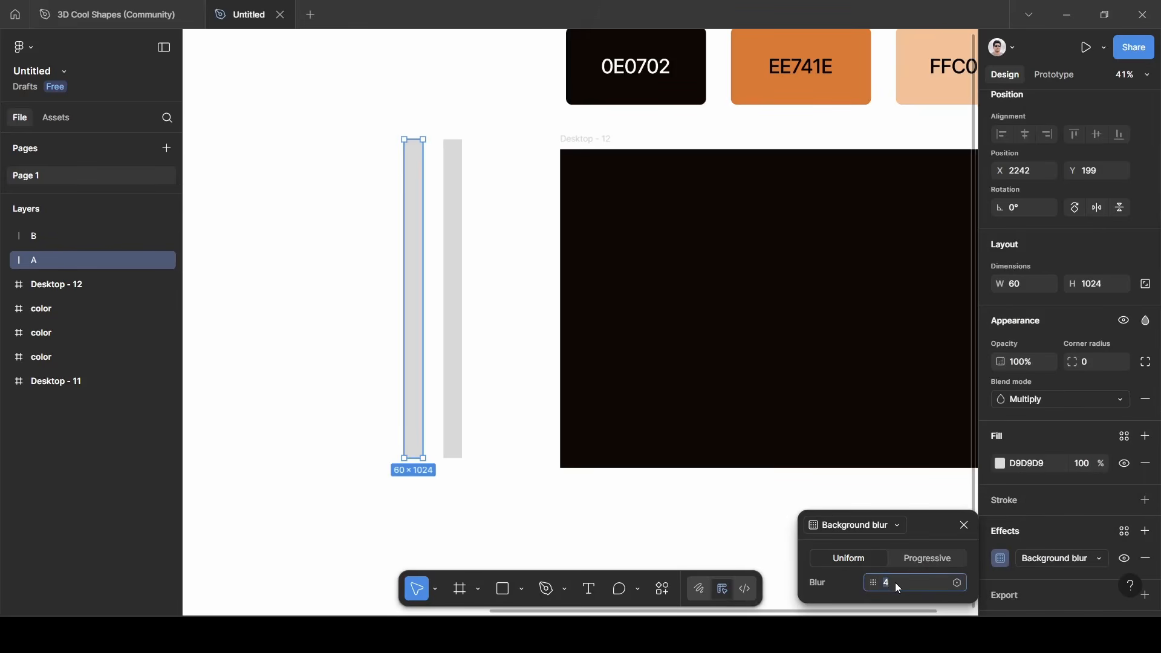
type("1")
left_click(964, 525)
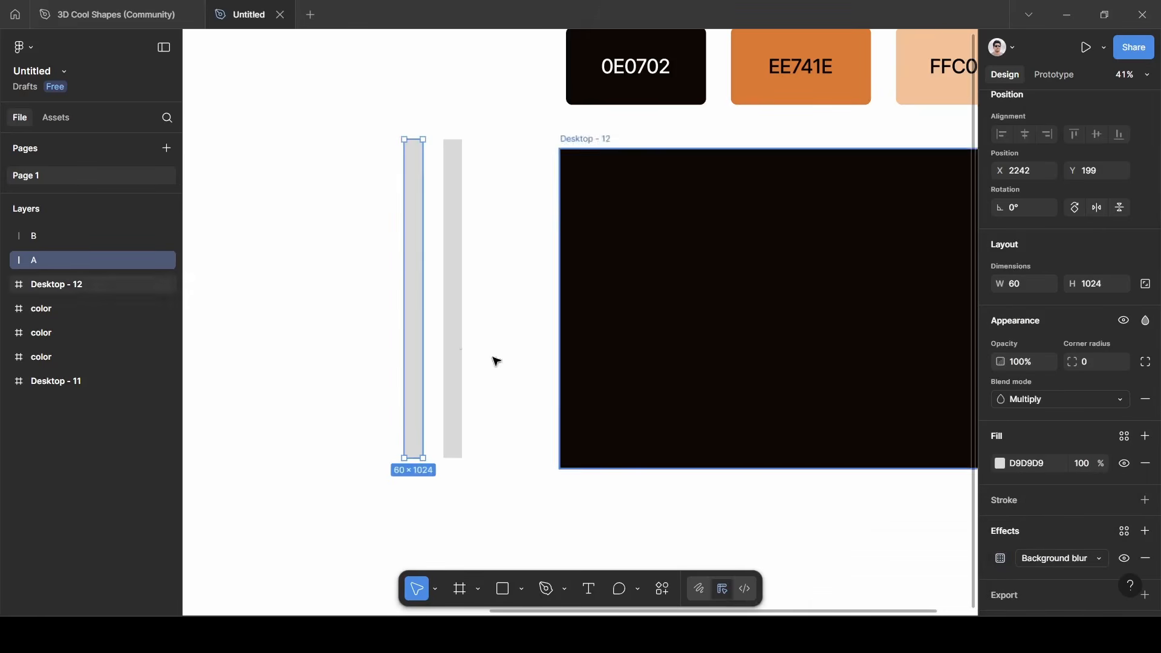
Change rectangle B's fill to a linear gradient and add a third colour stop at 50%.
left_click(452, 317)
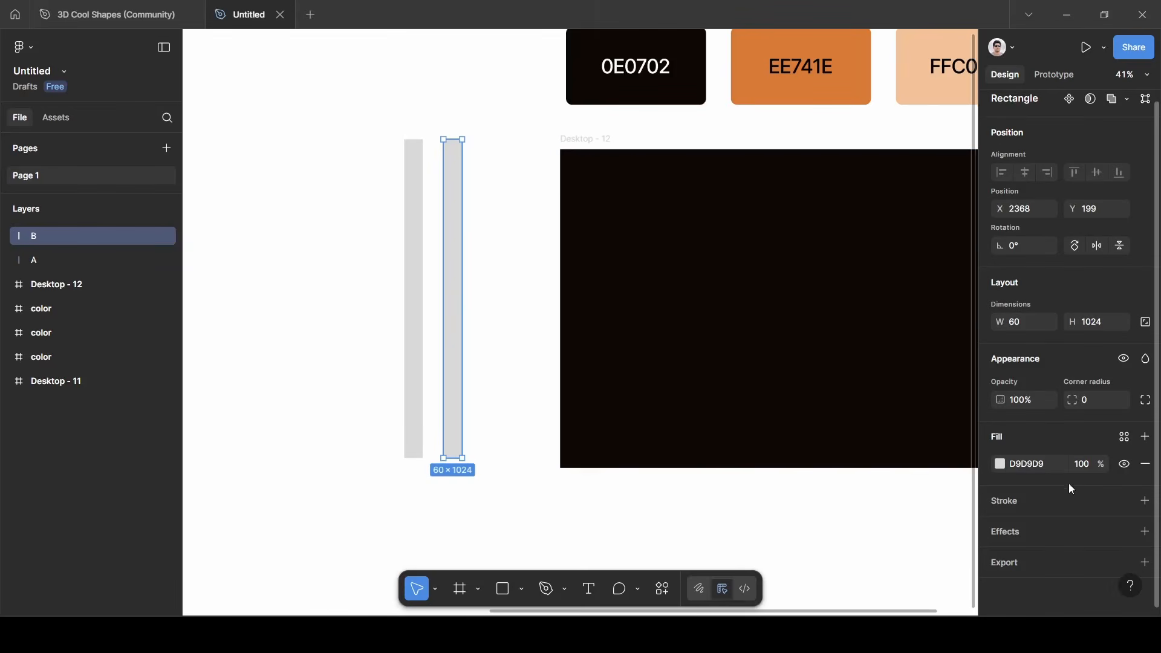
left_click(1001, 464)
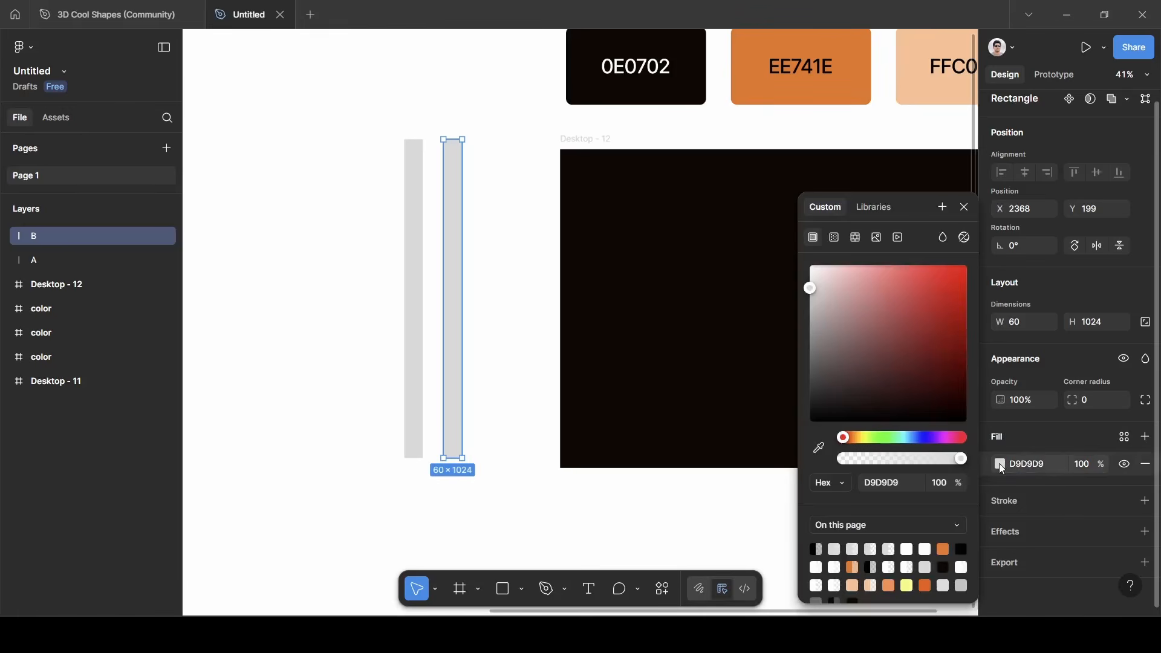
left_click(836, 238)
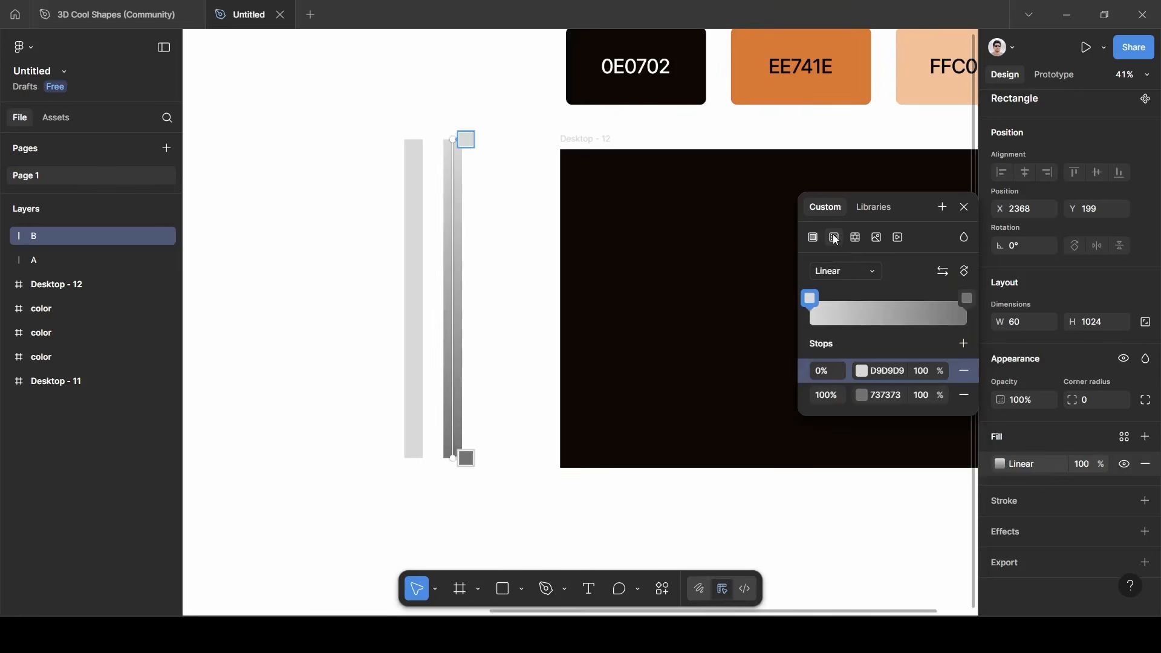
left_click(964, 345)
Copy the first gradient stop's colour D9D9D9 to the 50% and 100% stops of rectangle B's fill.
left_click(895, 371)
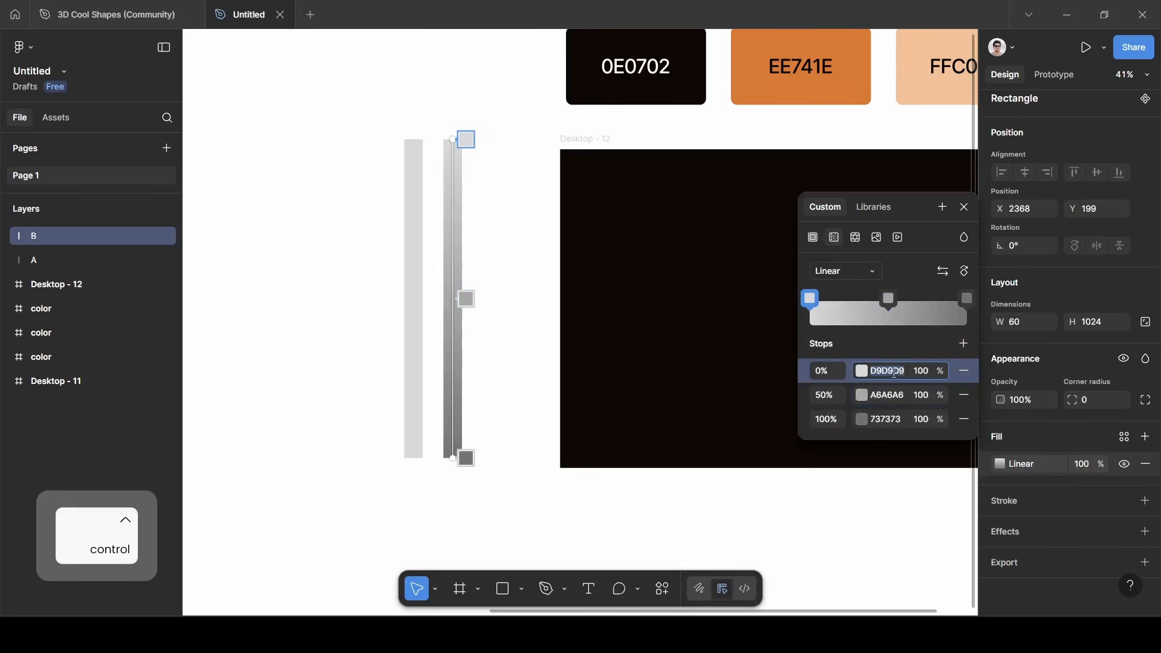
key("ctrl+c")
left_click(895, 396)
key("ctrl+v")
left_click(897, 420)
key("ctrl+v")
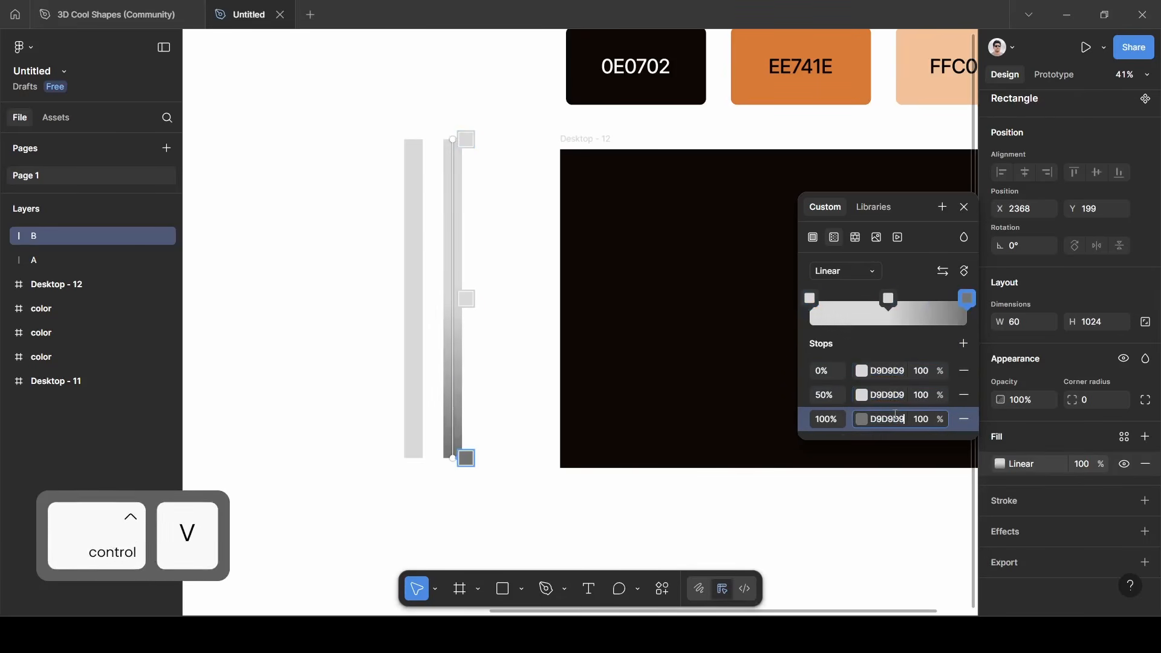
left_click(904, 343)
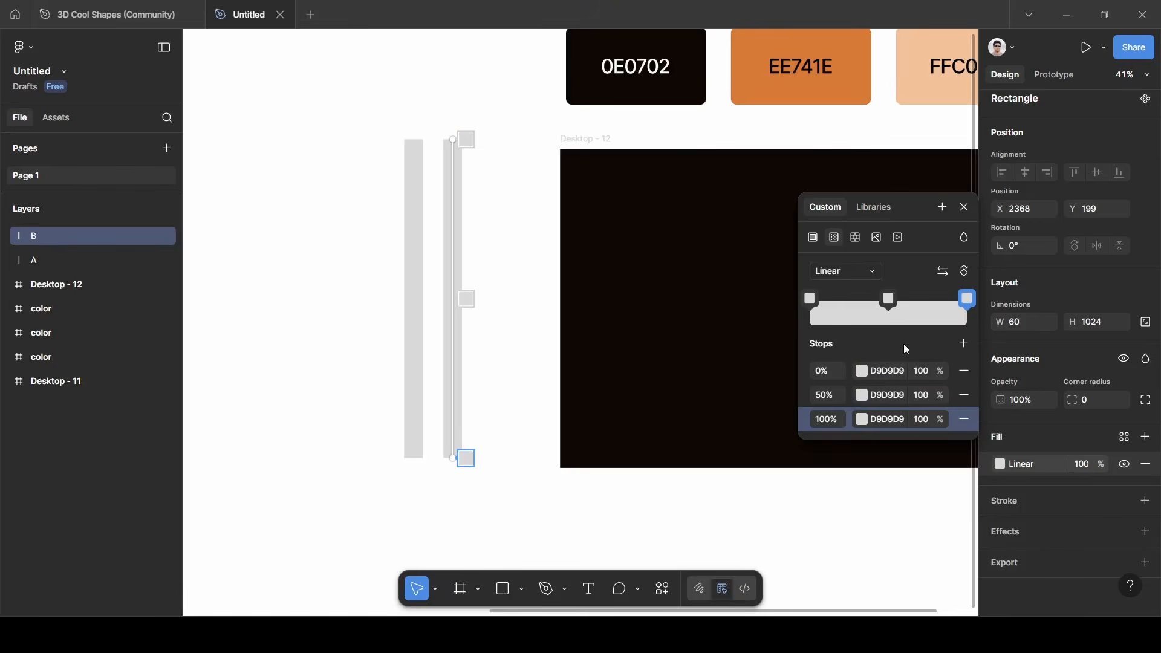
Set the opacities of the 0%, 50% and 100% gradient stops to 80%, 40% and 10%.
left_click(925, 371)
key("BackSpace")
type("80")
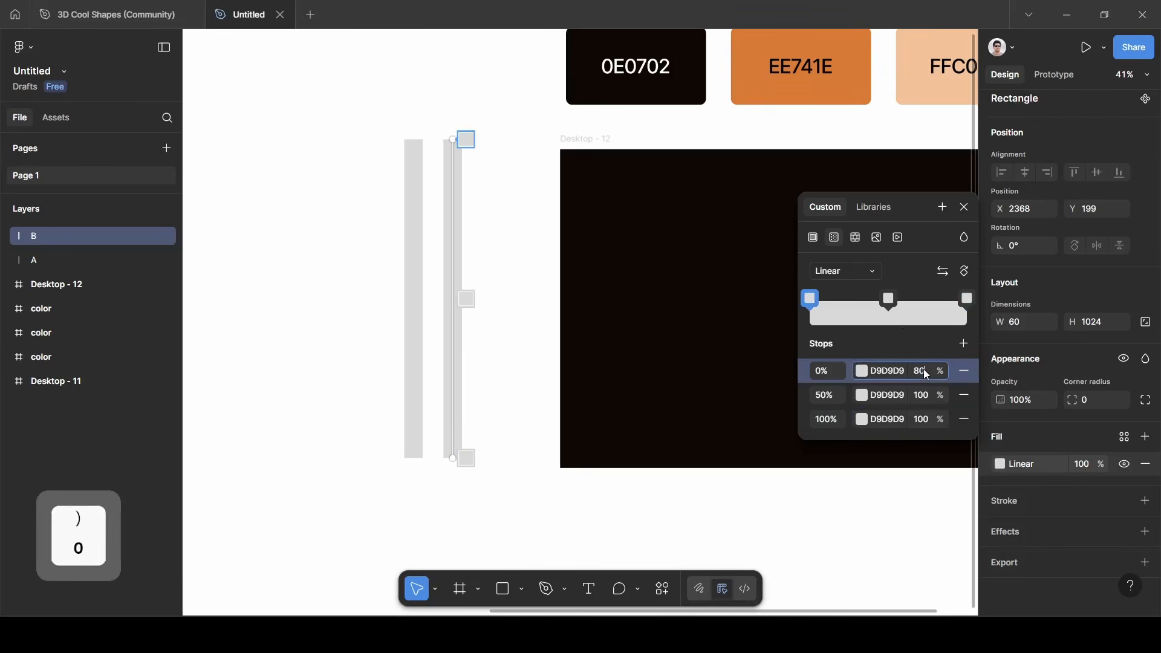
left_click(924, 395)
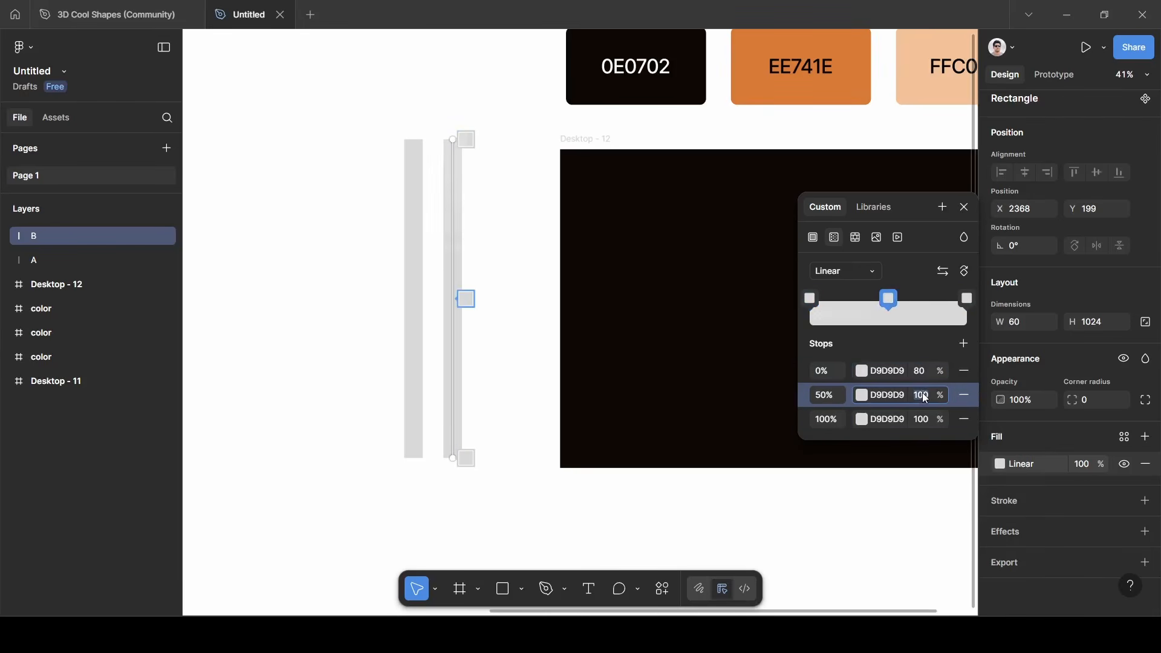
key("BackSpace")
type("40")
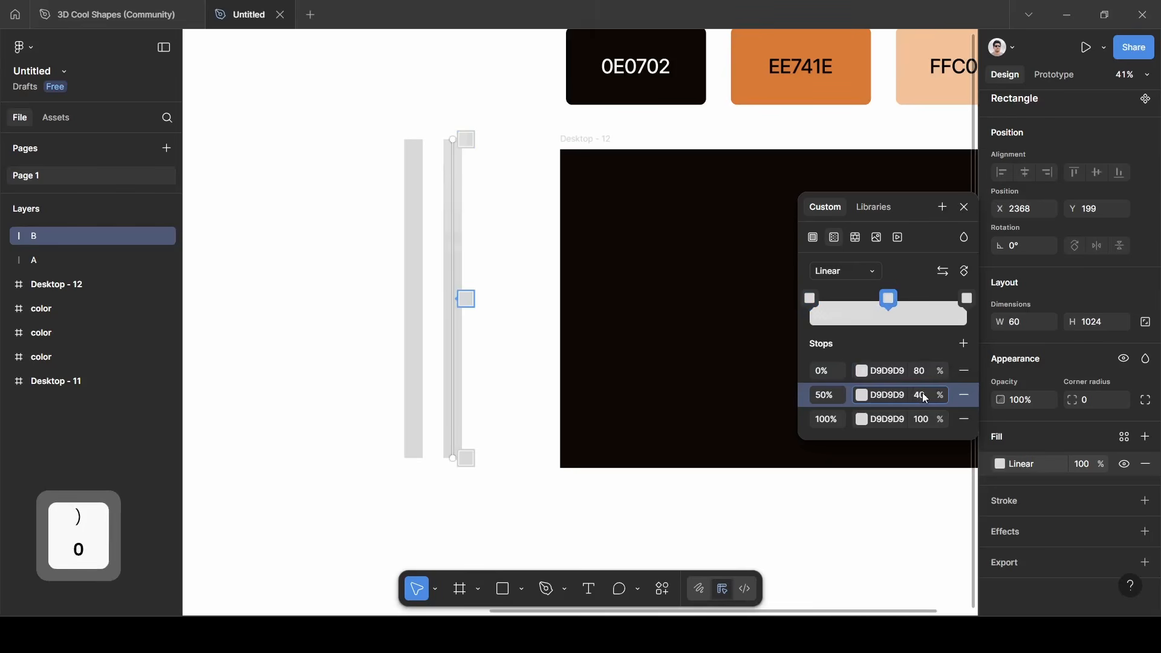
left_click(925, 420)
key("BackSpace")
type("10")
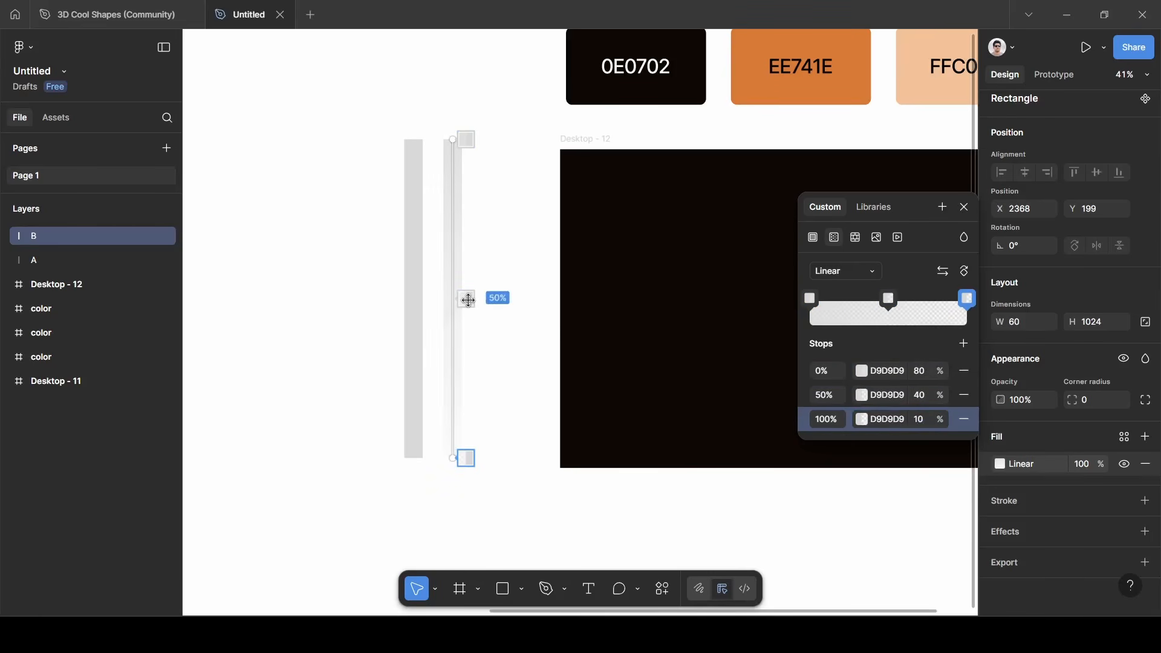
Reorient rectangle B's gradient horizontally so it runs from the rectangle's left edge to its right edge.
scroll(469, 300, "up", 2)
scroll(477, 275, "up", 4)
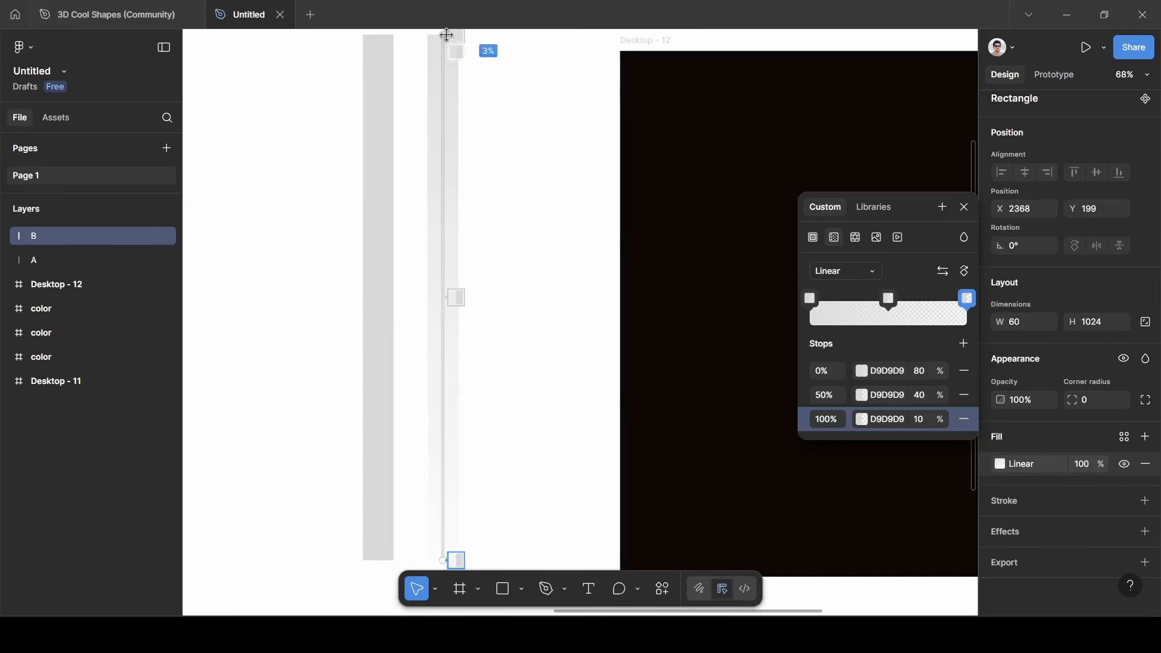
left_click_drag(445, 41, 428, 298)
scroll(612, 309, "down", 1)
scroll(612, 309, "down", 1)
left_click_drag(445, 534, 459, 272)
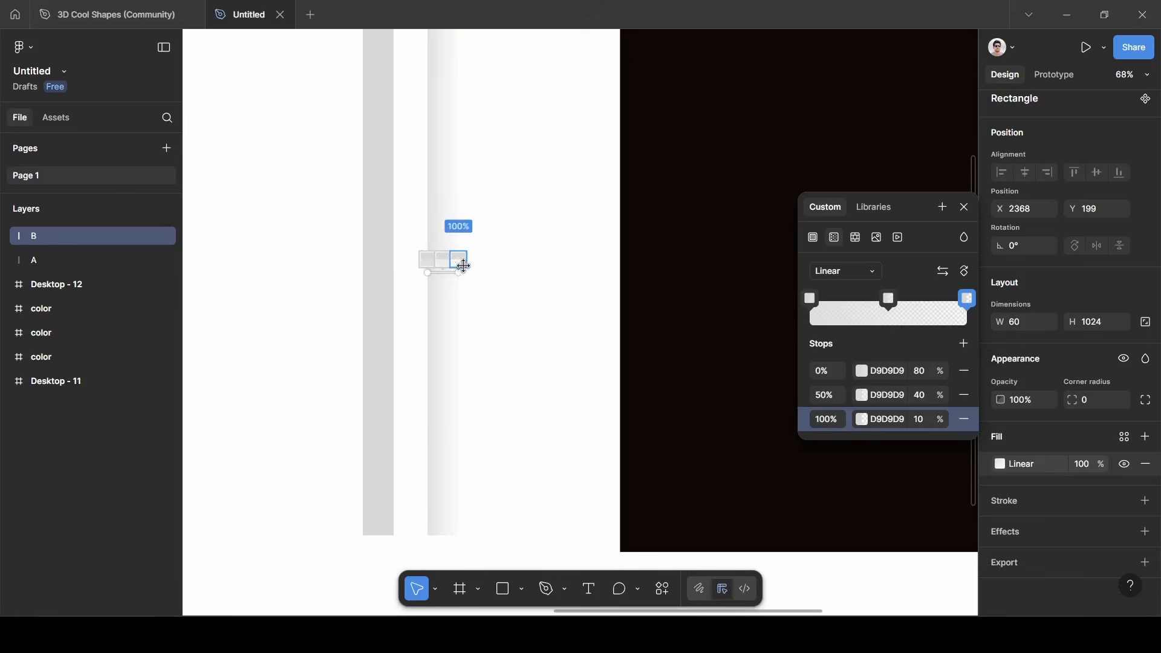
Move the middle gradient stop of rectangle B's fill to 71% and close the fill settings.
left_click(828, 397)
key("BackSpace")
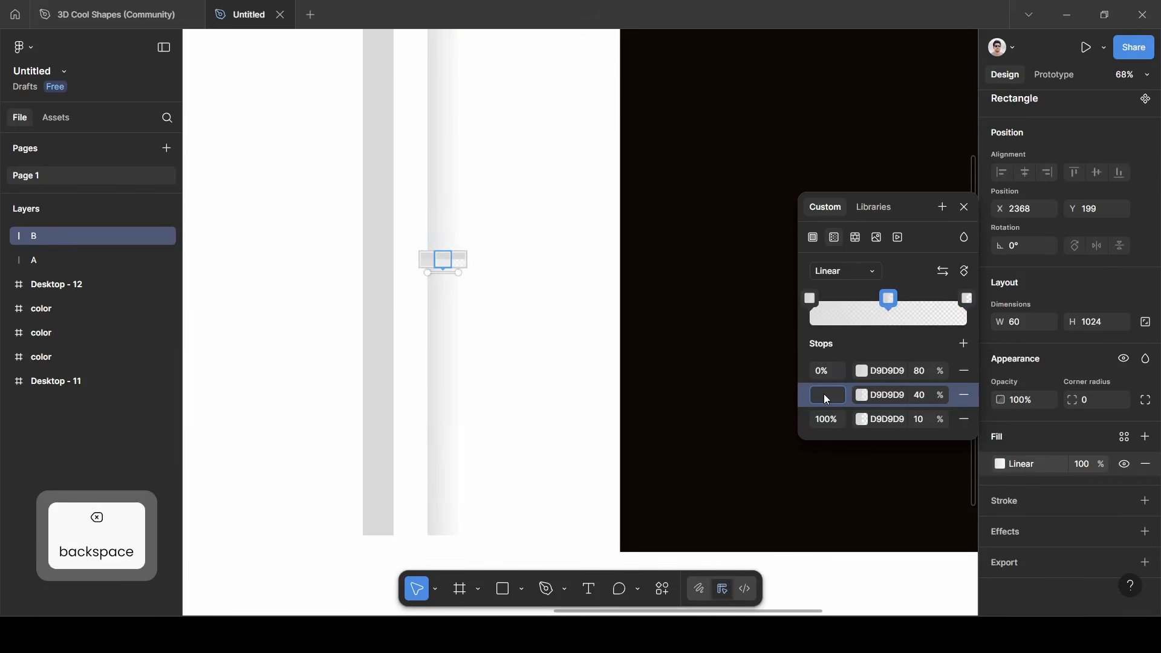
type("71")
key("Return")
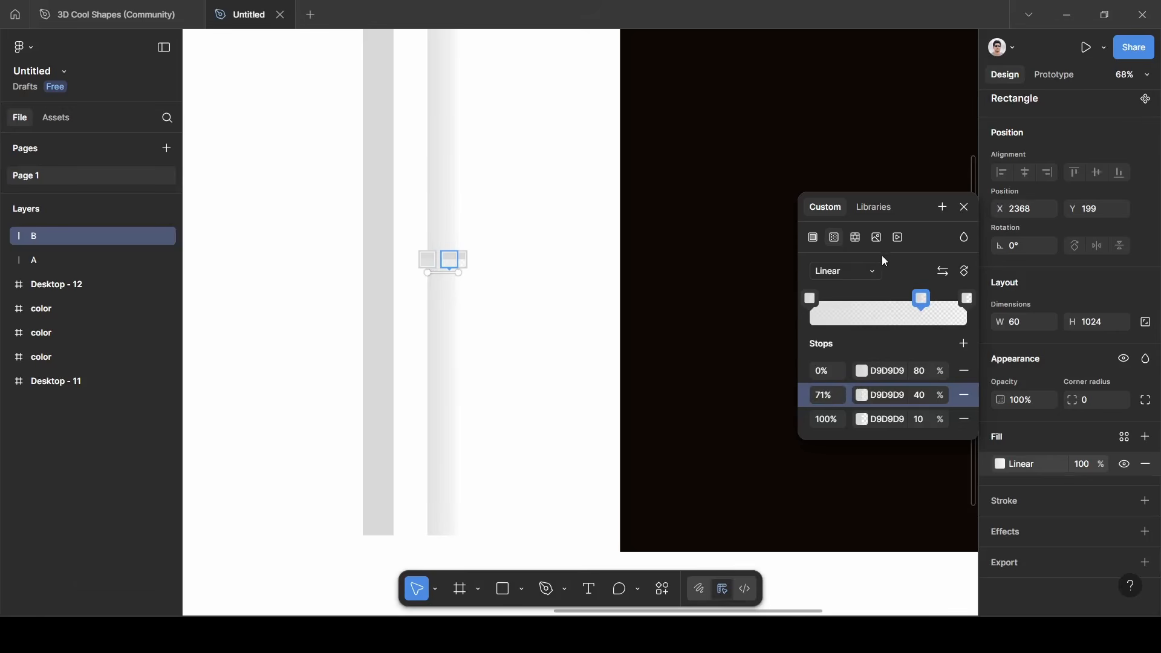
left_click(966, 208)
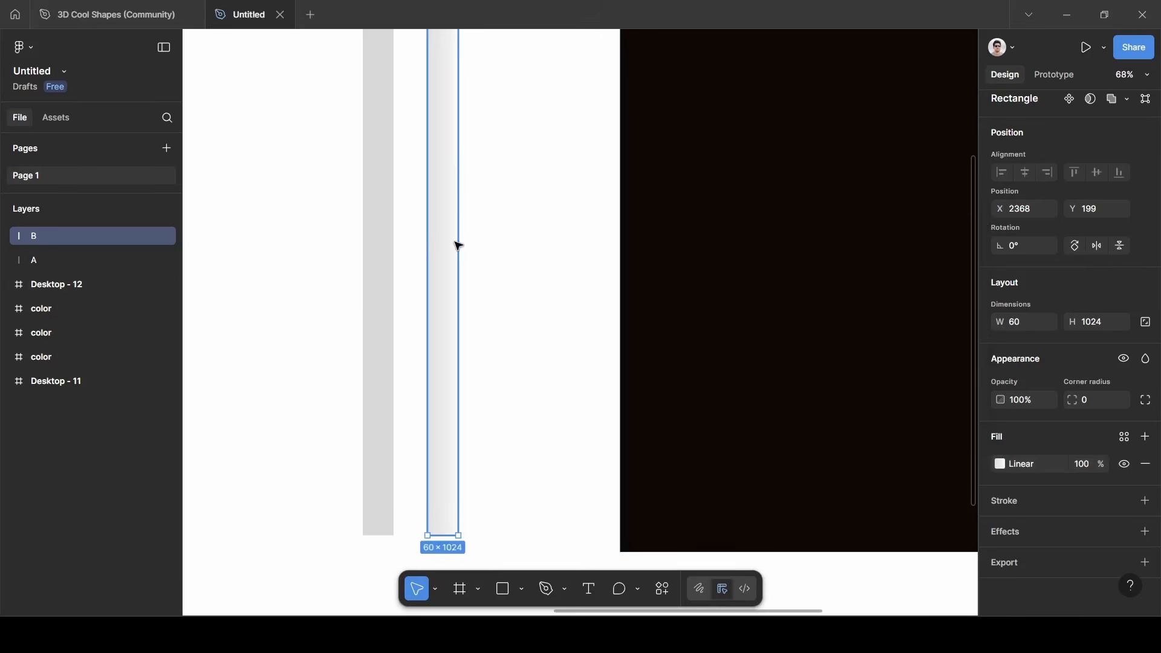
Move layer A above layer B in the layer order and place rectangle A exactly over rectangle B.
scroll(458, 246, "down", 3)
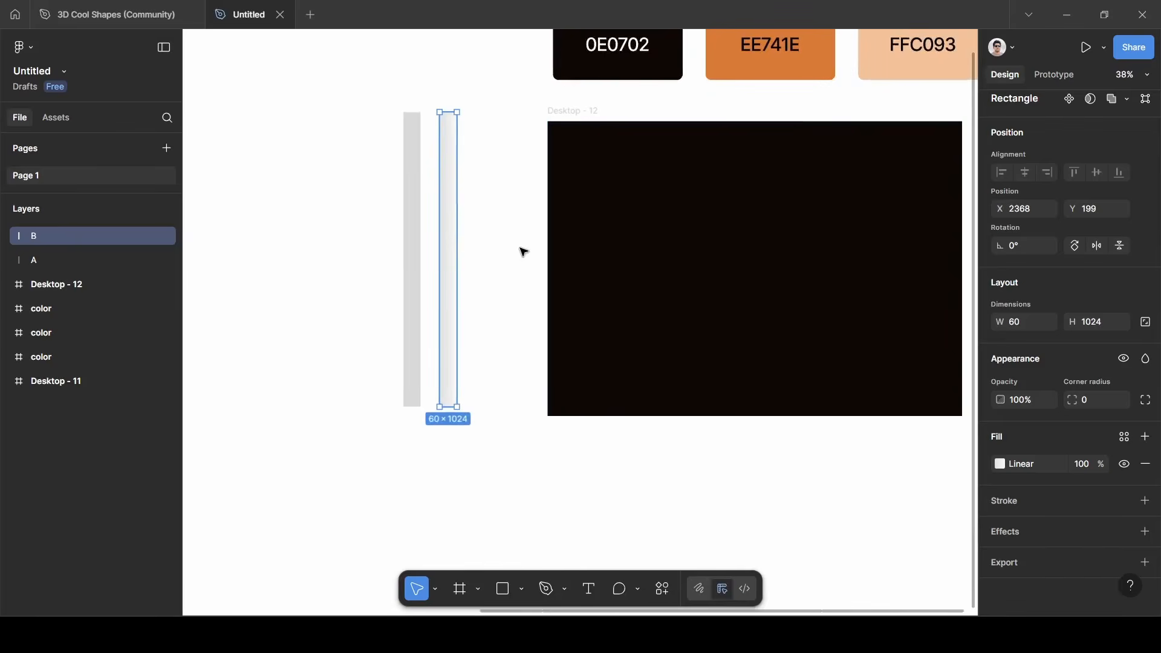
left_click(414, 230)
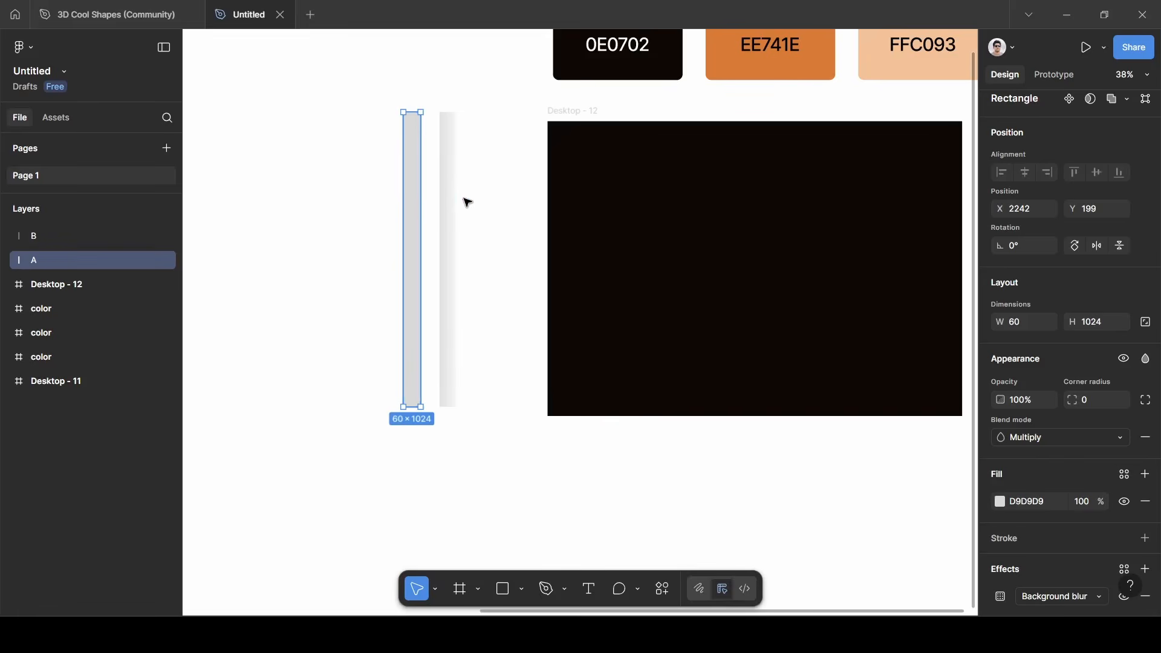
left_click_drag(49, 257, 47, 228)
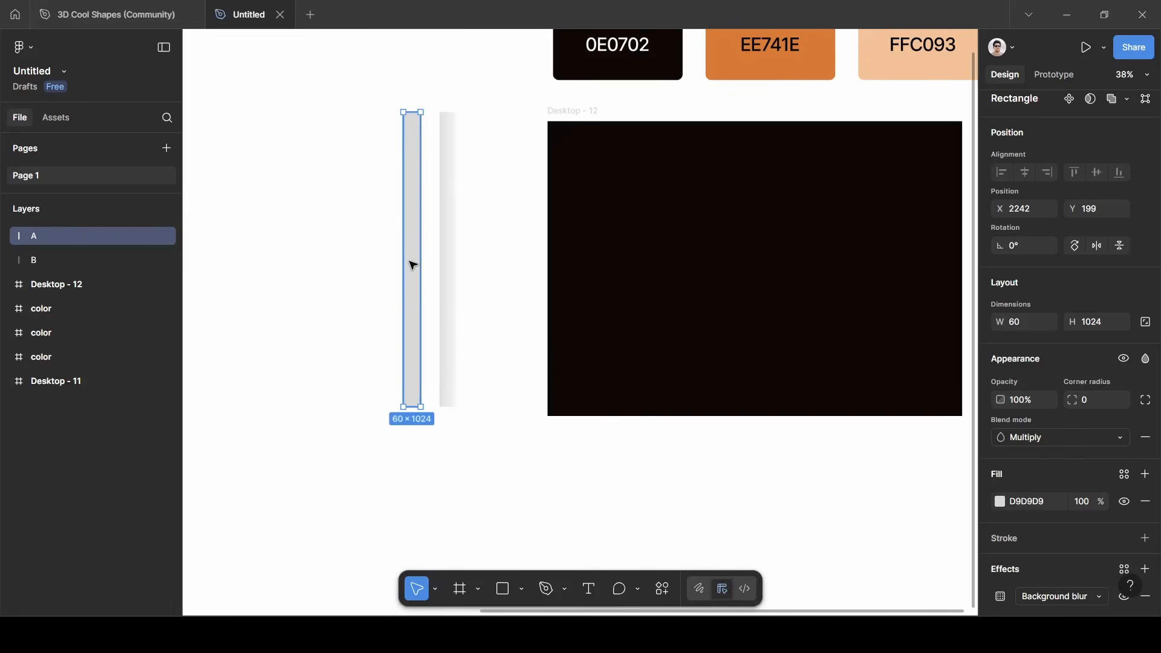
left_click_drag(417, 267, 453, 274)
scroll(439, 270, "up", 5)
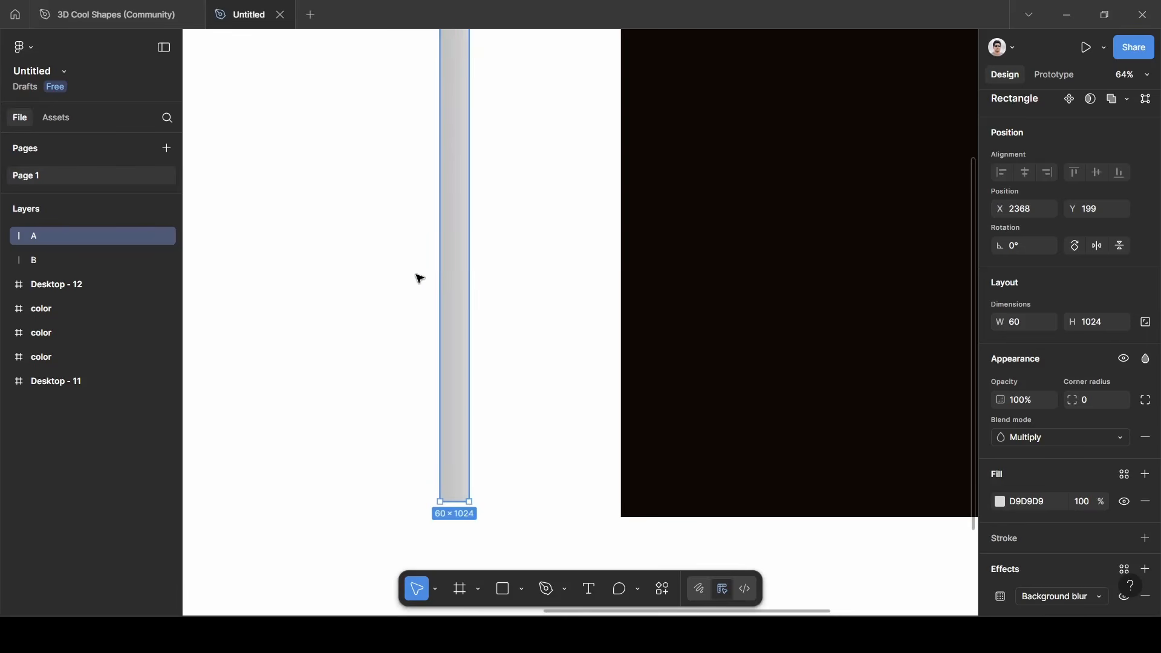
scroll(417, 278, "up", 2)
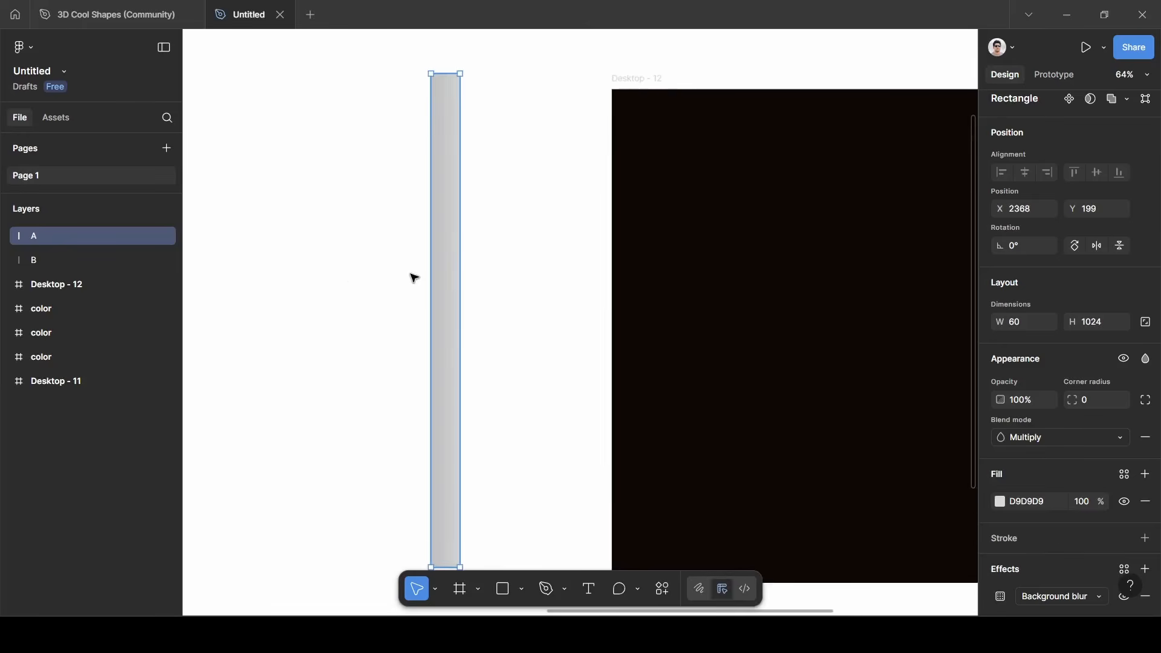
Turn rectangles A and B into a mask group with B as the mask, and set the mask type to Luminance.
left_click(74, 261, "shift")
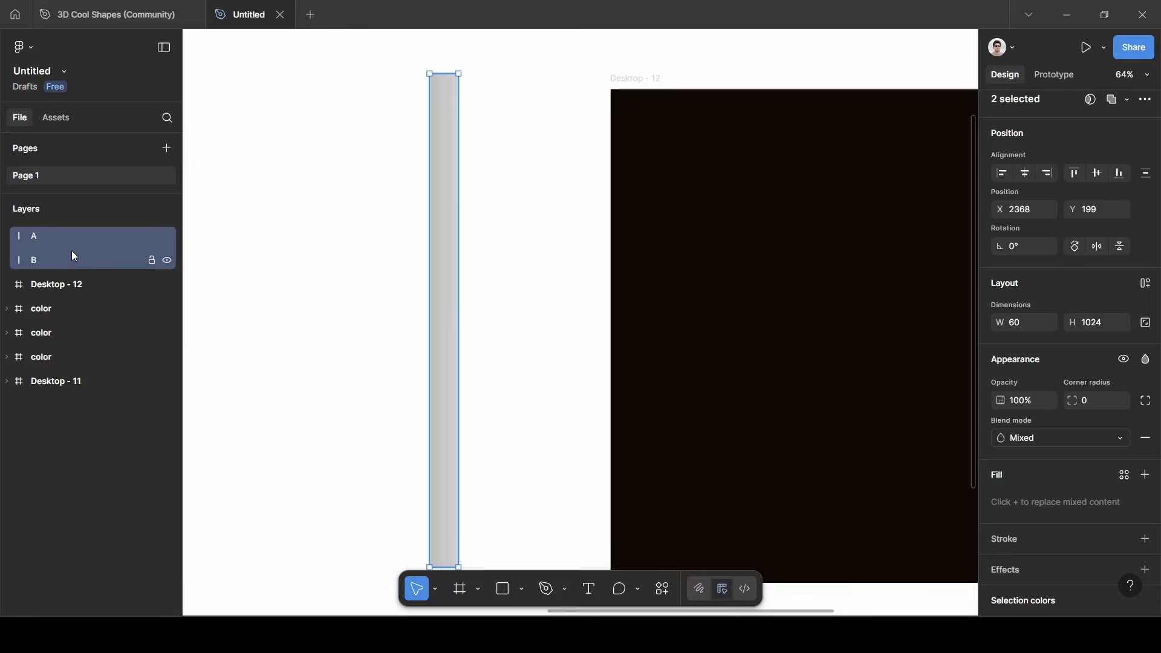
right_click(72, 250)
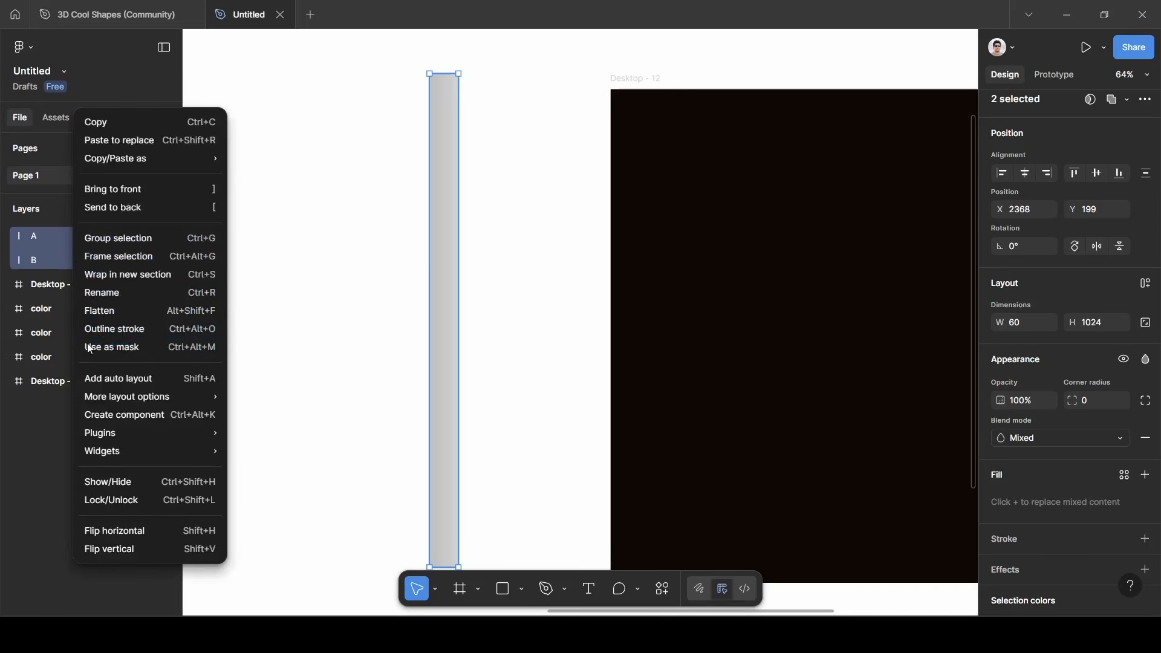
left_click(129, 349)
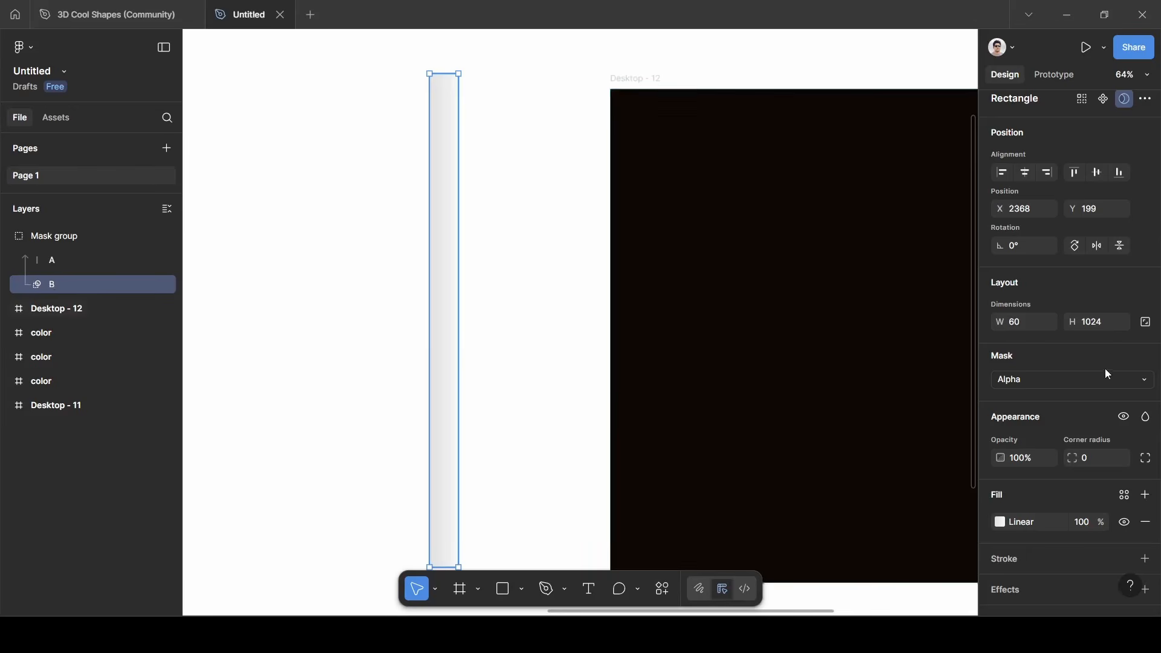
left_click(1066, 381)
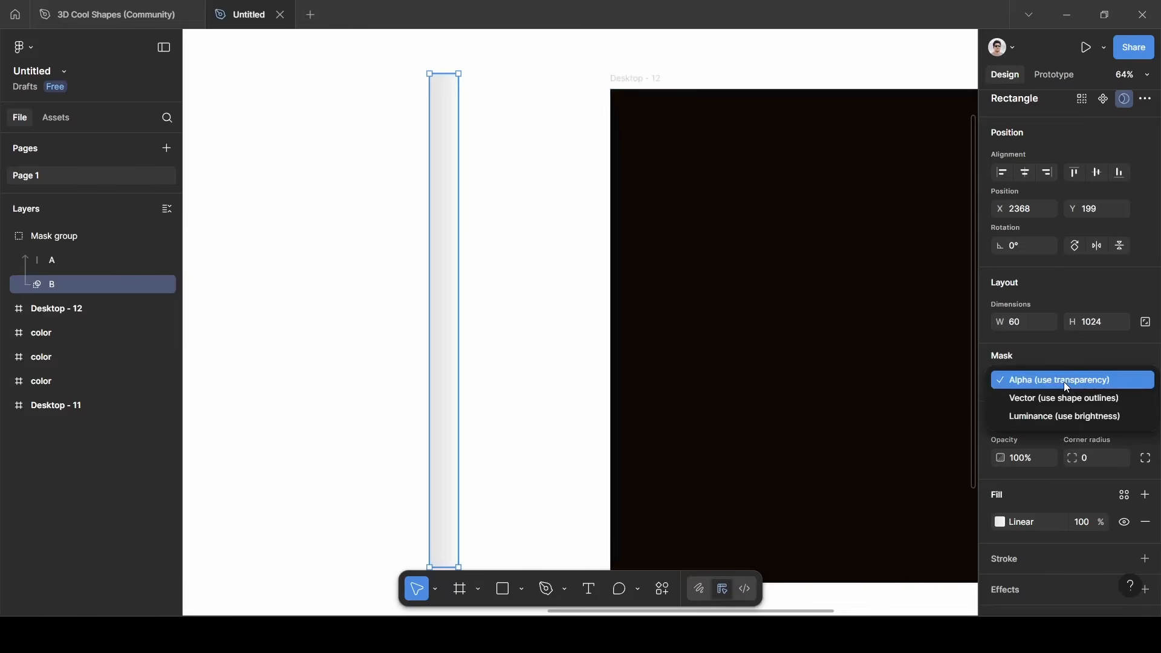
left_click(1056, 419)
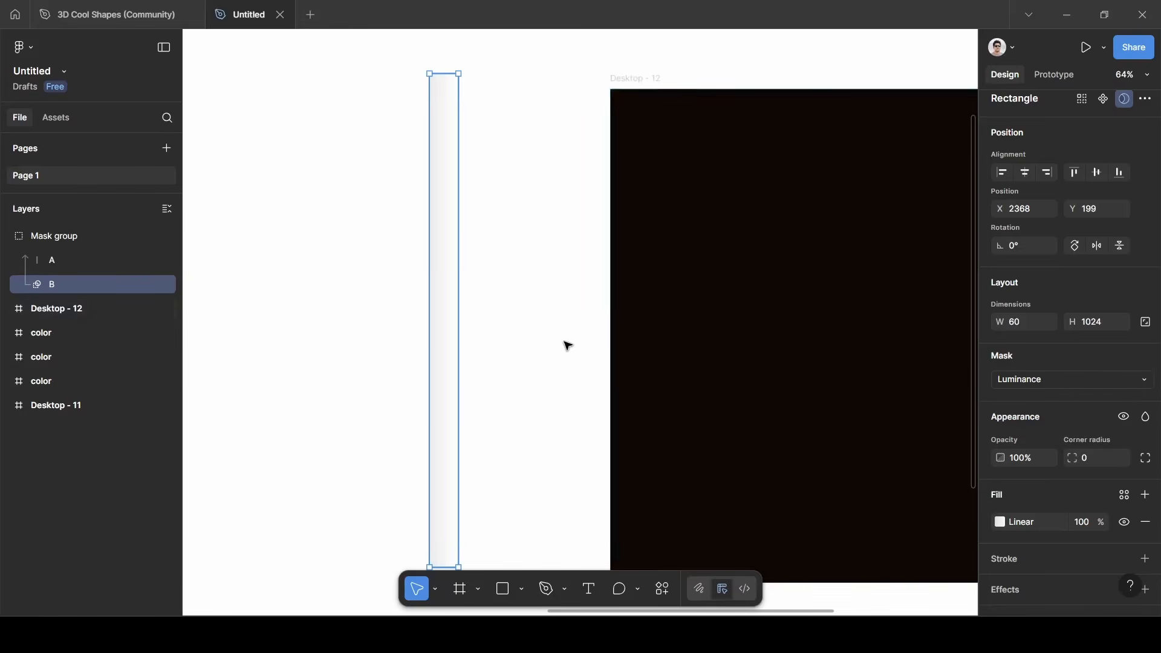
Rename the mask group as Blur.
left_click(63, 236)
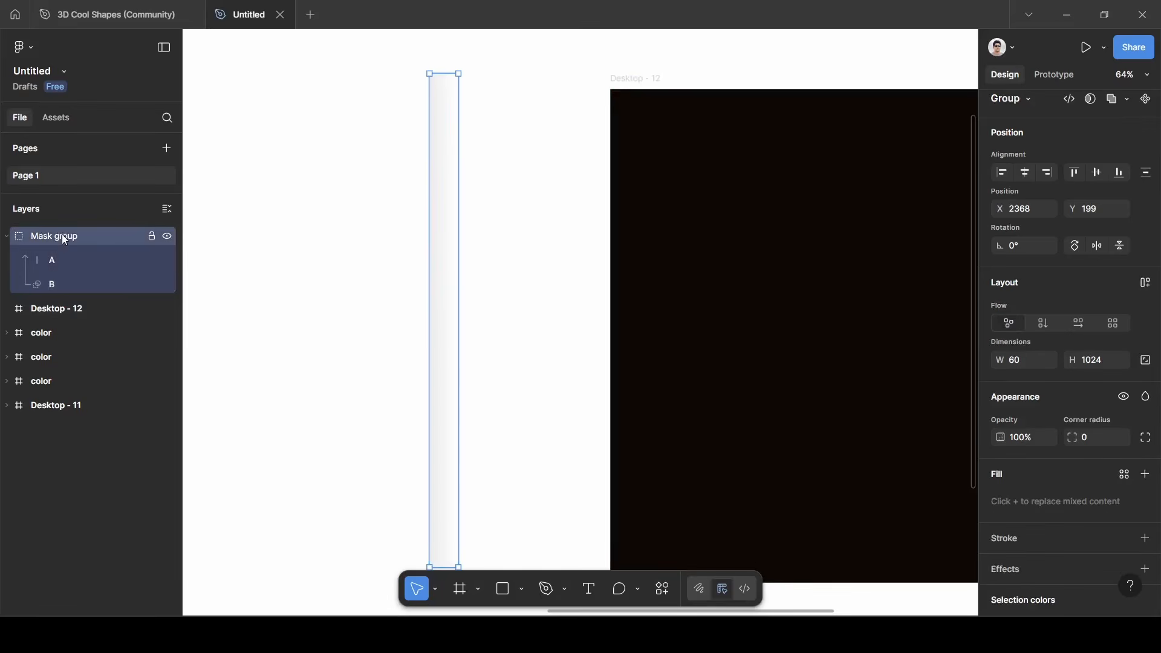
double_click(57, 236)
key("BackSpace")
type("Blur")
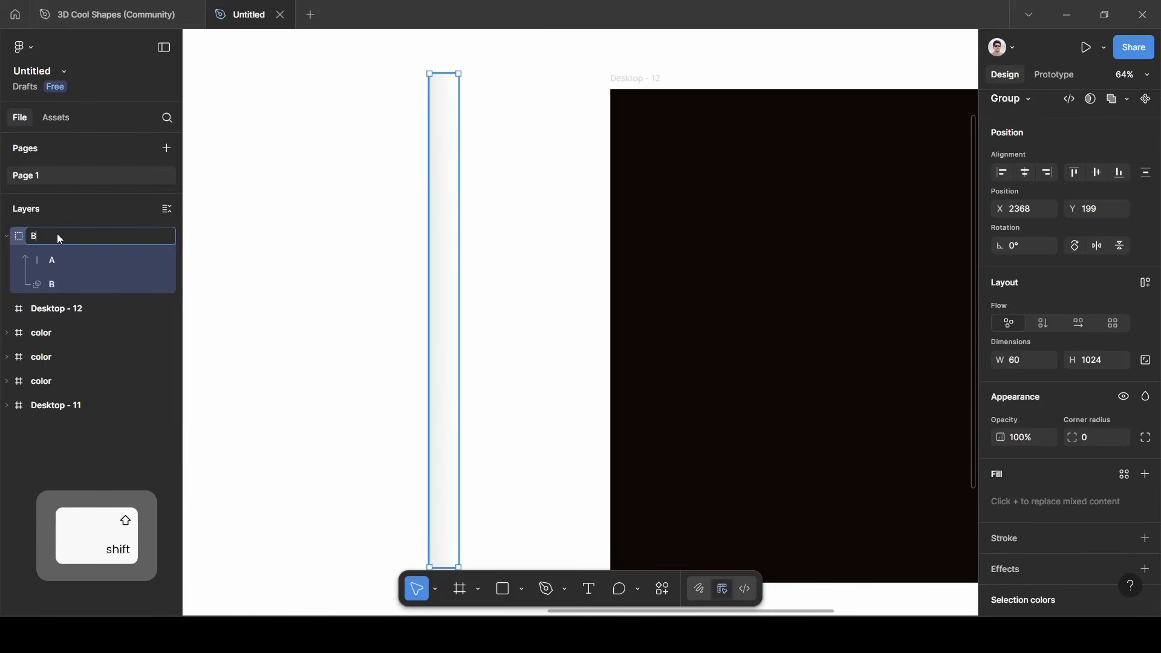
left_click(220, 216)
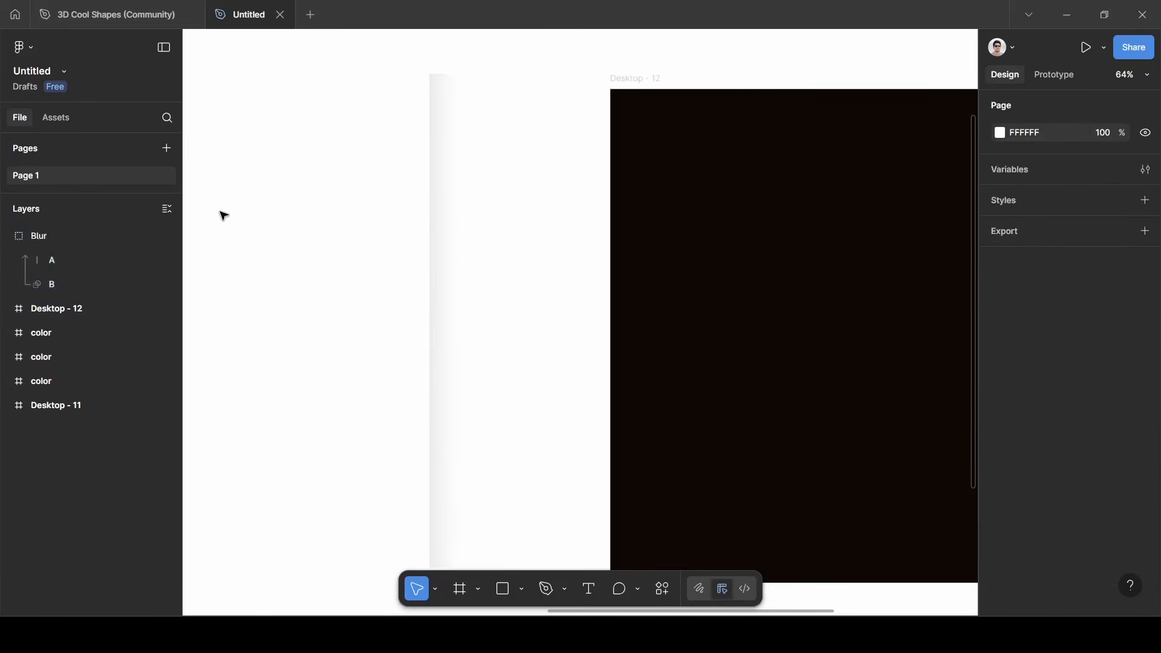
Set the fill opacity of rectangle A inside the Blur group to 0.5%.
left_click(61, 267)
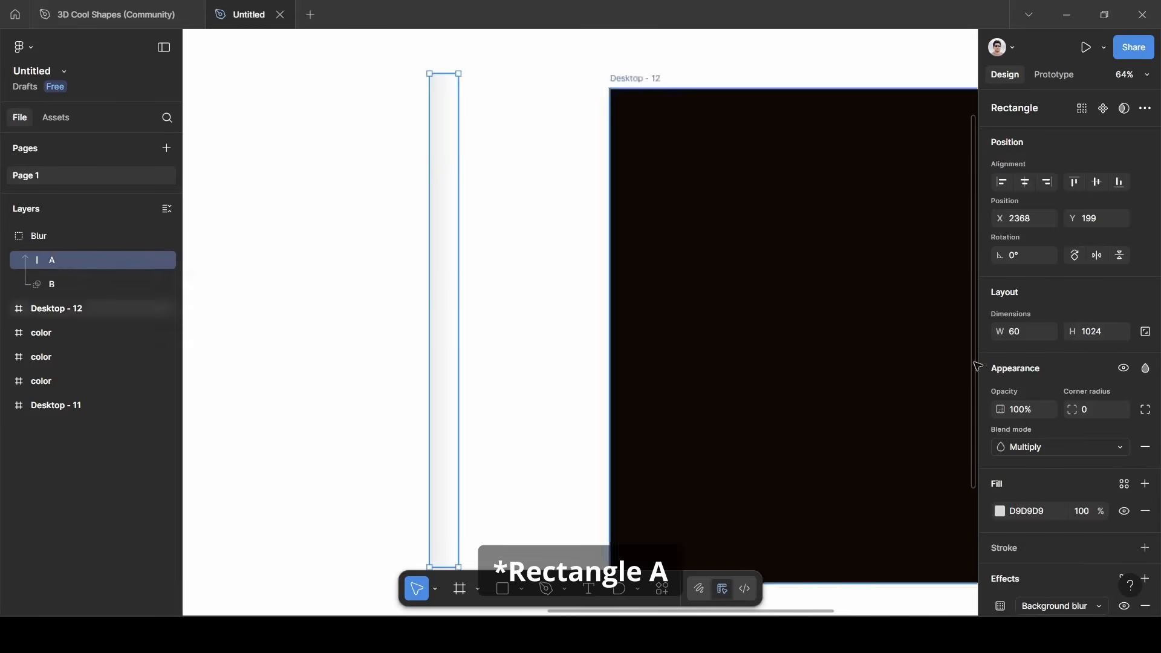
scroll(1069, 464, "down", 2)
left_click(1087, 434)
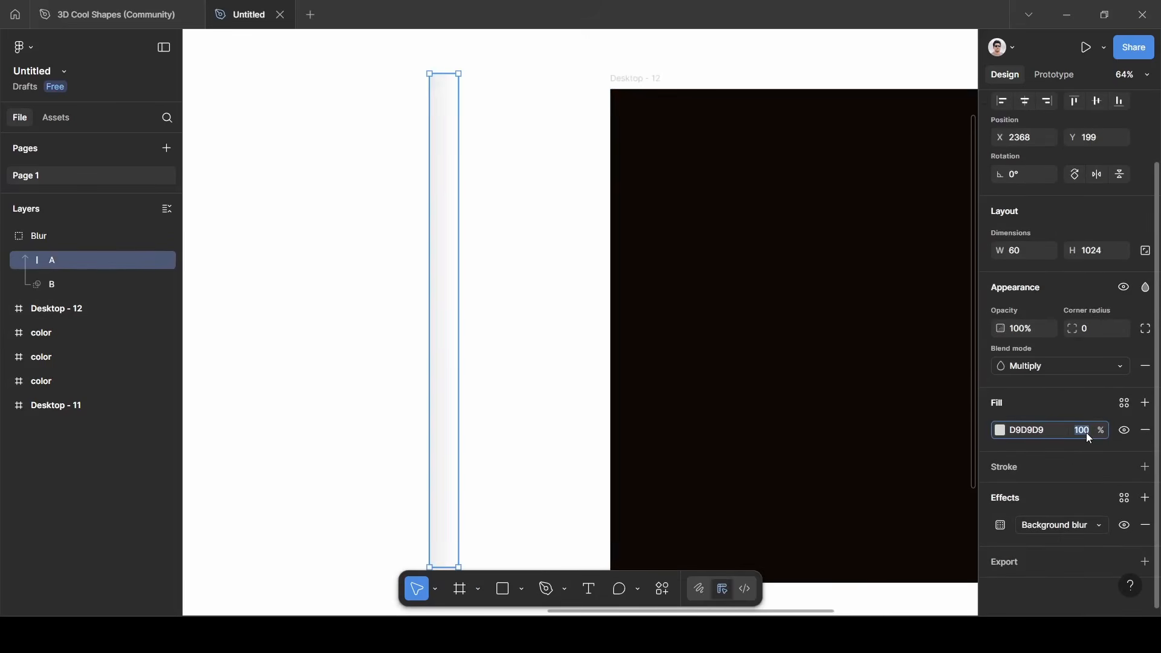
key("BackSpace")
type("0.5")
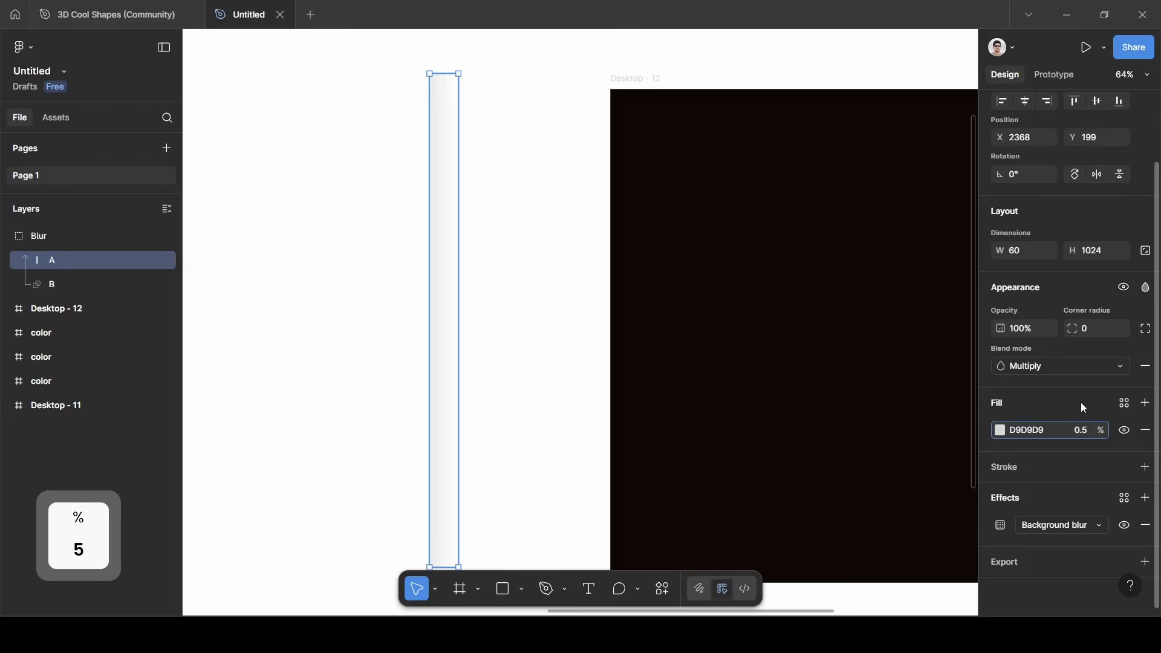
key("Return")
Convert the Blur group into a component.
left_click(45, 230)
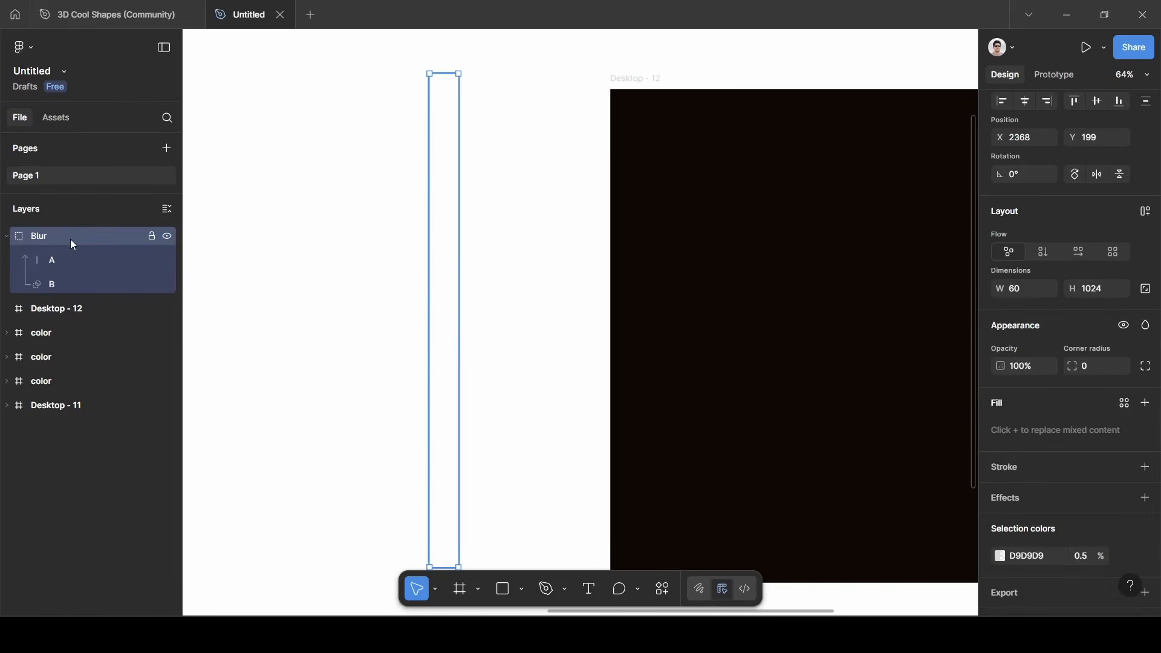
scroll(1106, 134, "up", 3)
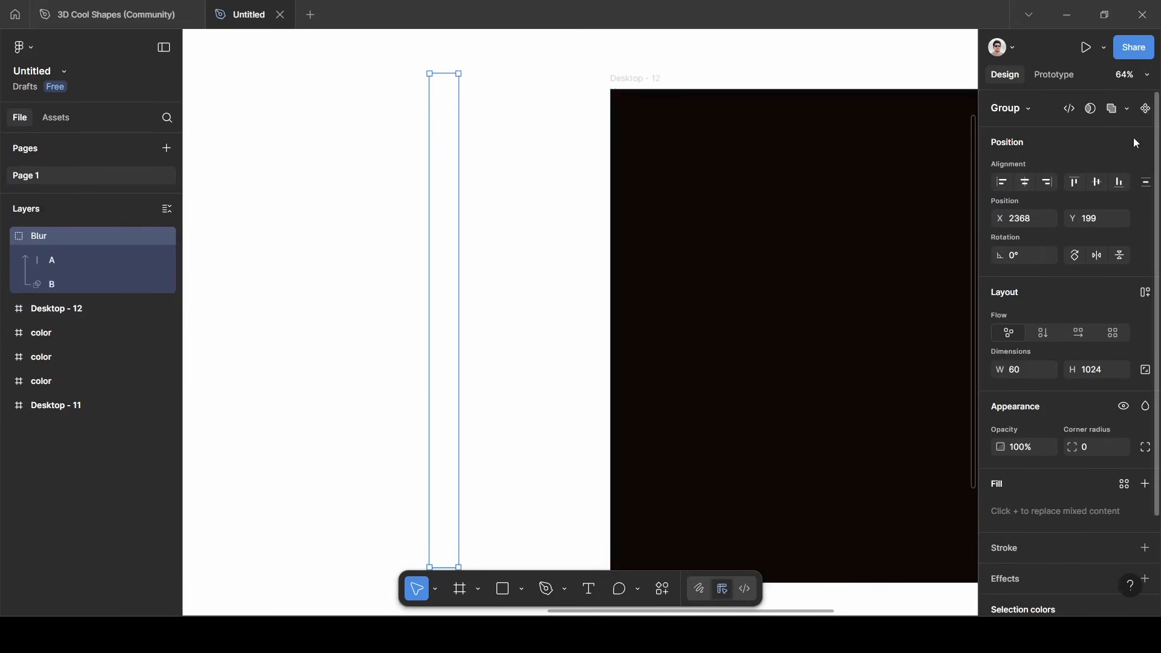
left_click(1145, 110)
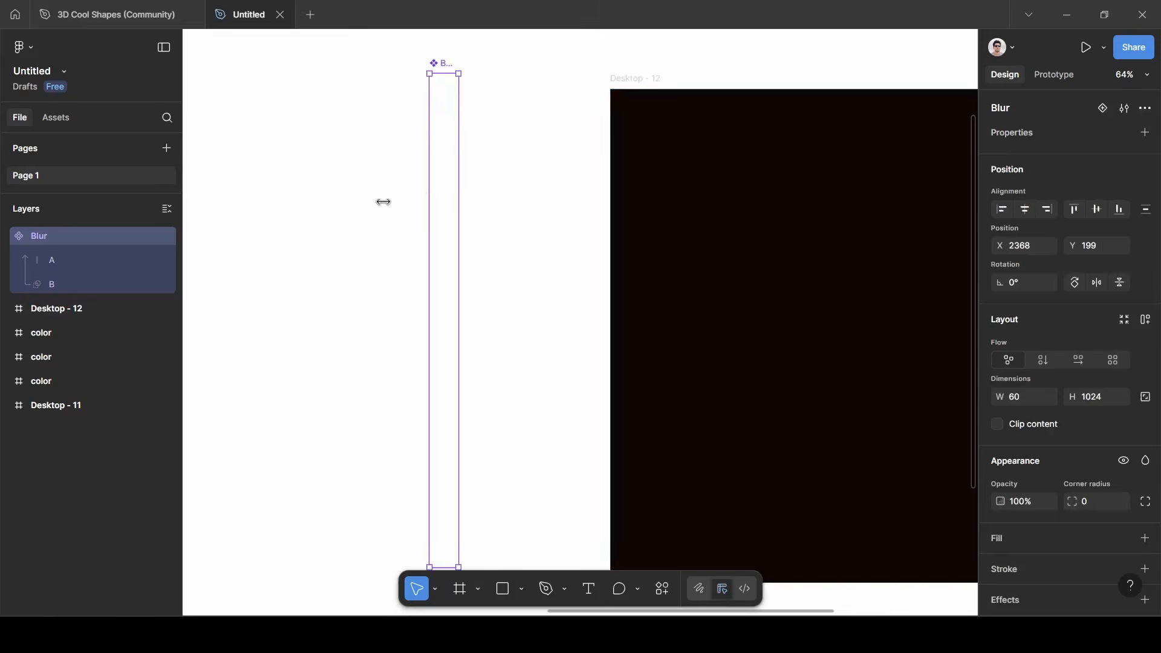
Place a copy of the Blur component inside the Desktop - 12 frame, flush with its left edge at X 0, Y 0.
scroll(331, 219, "down", 3)
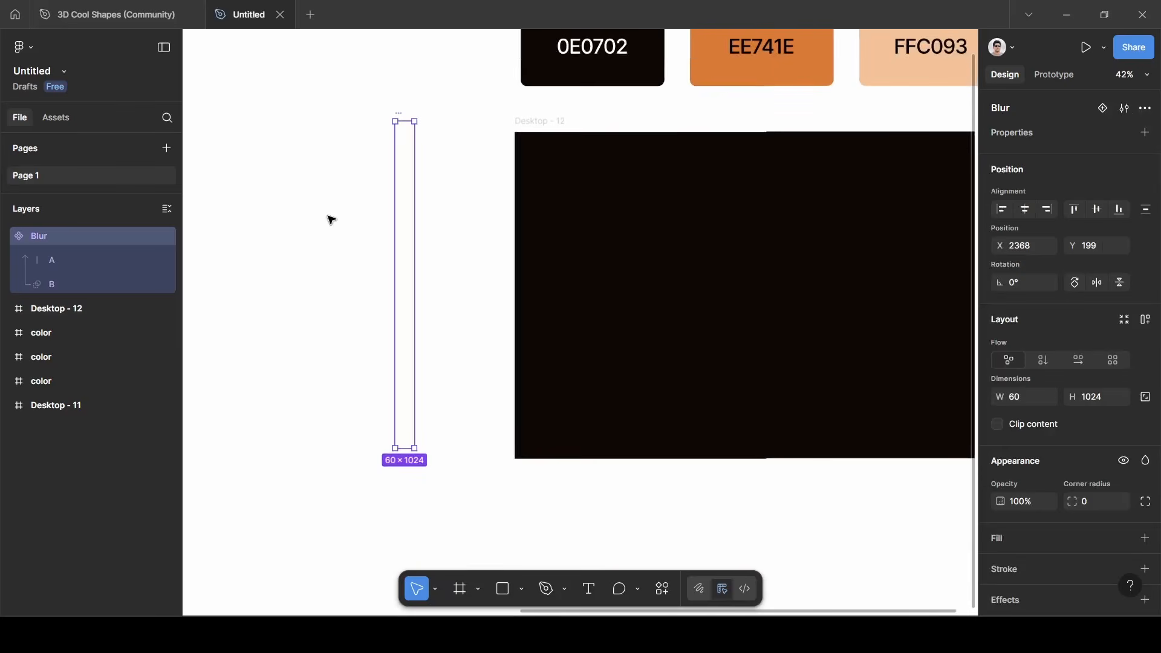
scroll(353, 234, "right", 2)
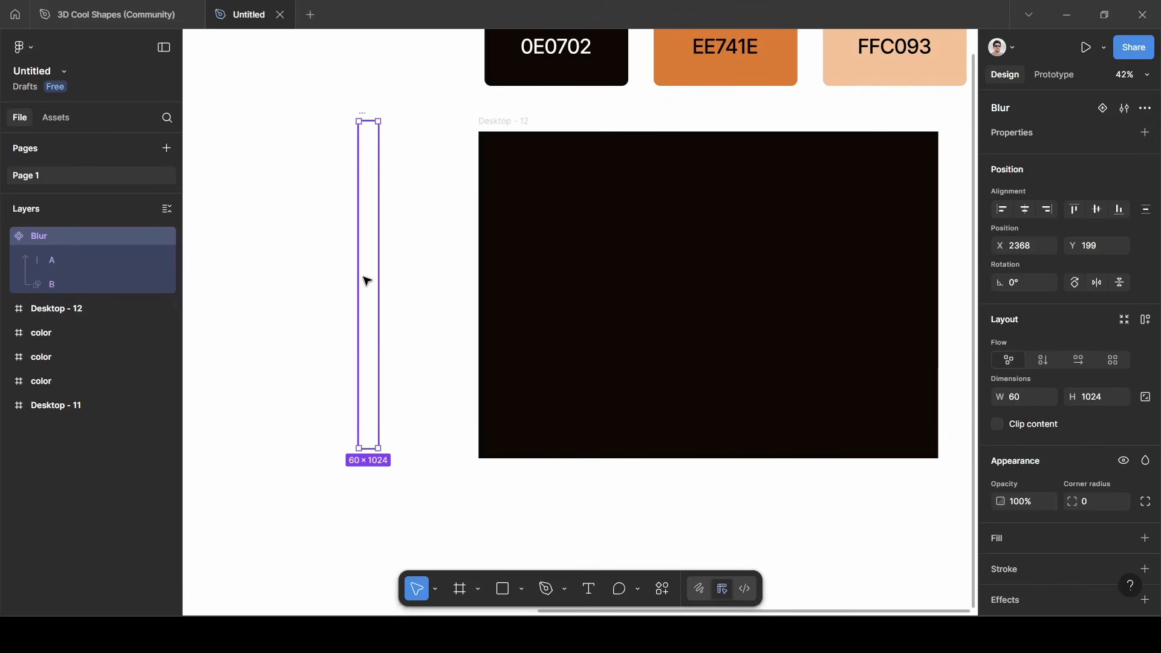
left_click_drag(367, 281, 488, 292)
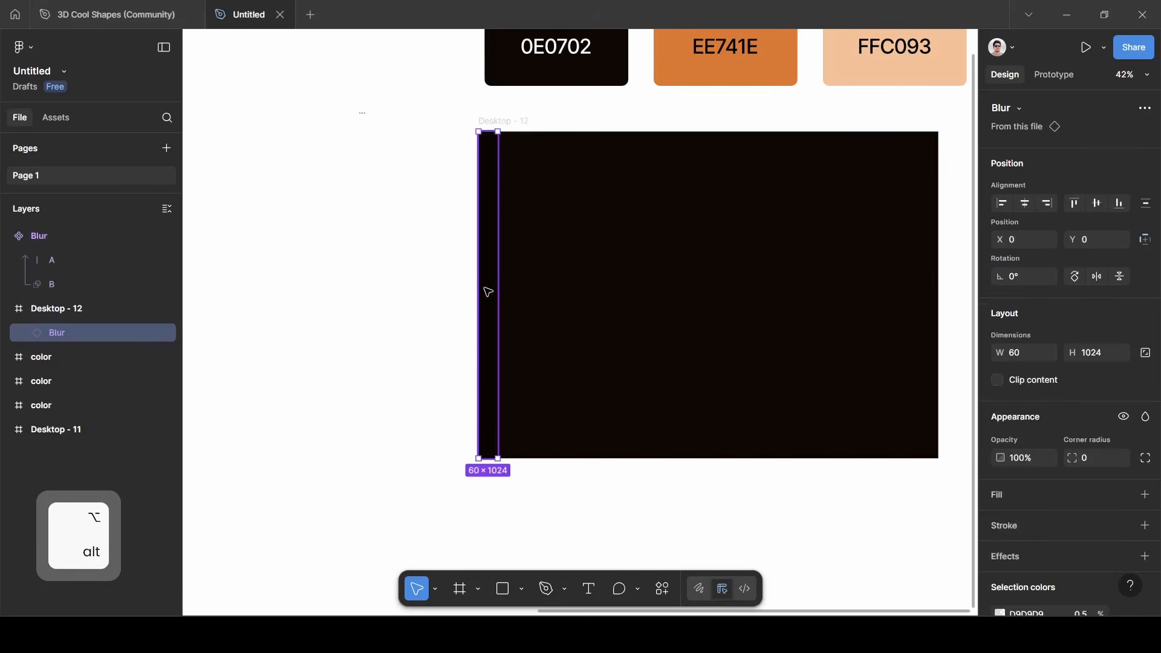
scroll(488, 293, "up", 5)
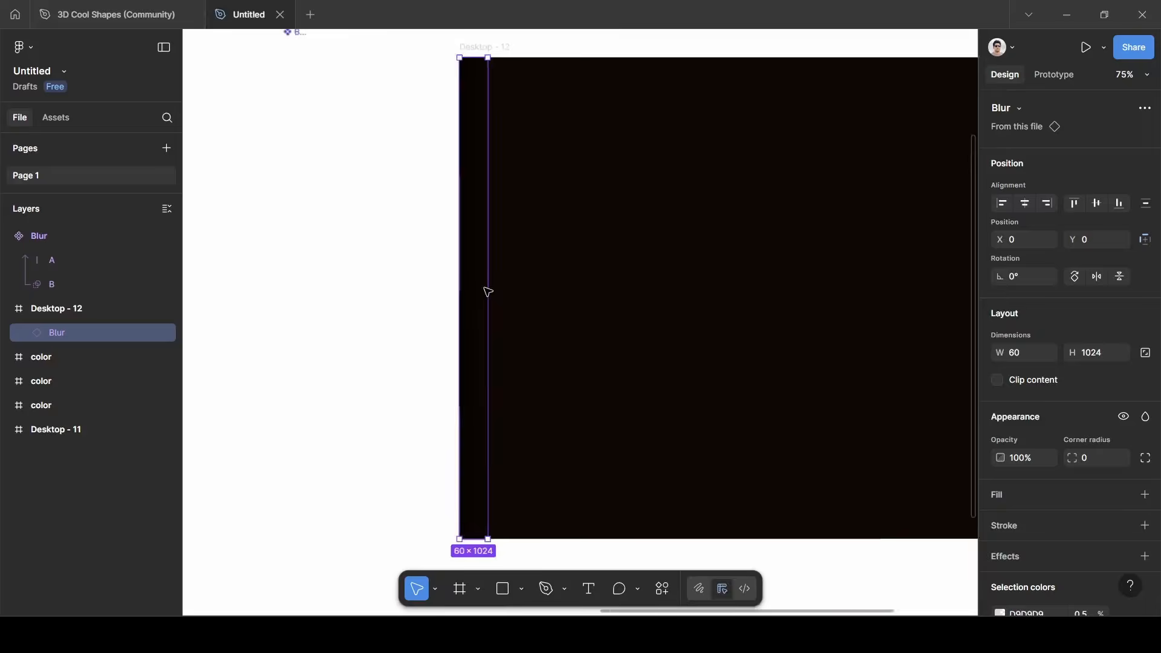
scroll(489, 293, "down", 3)
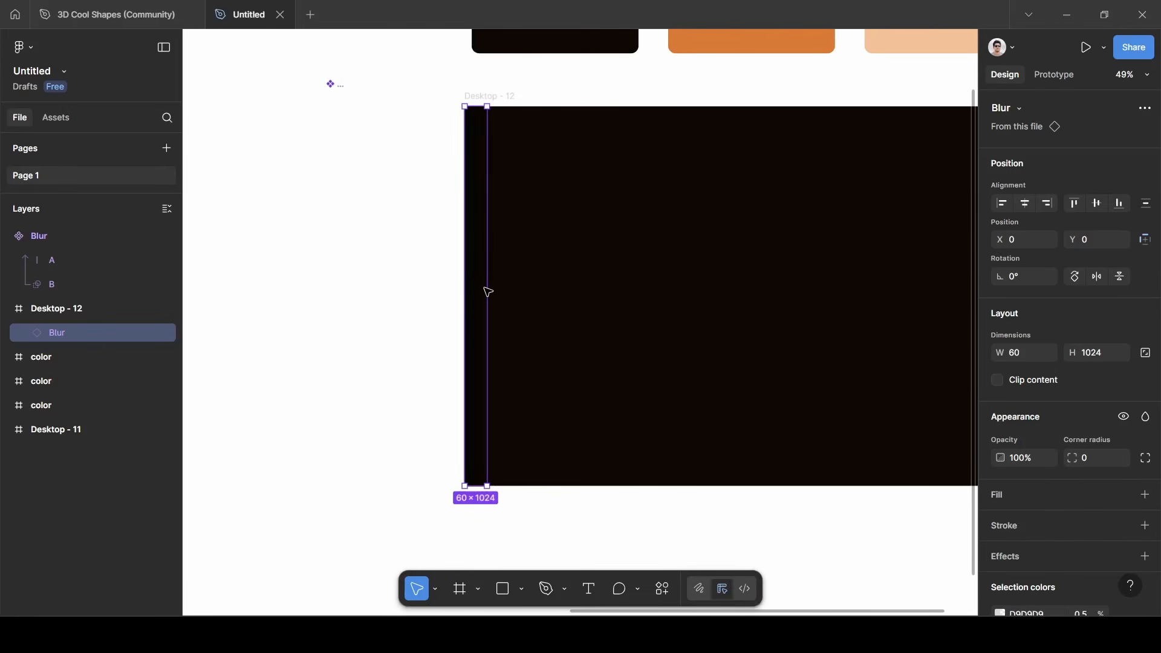
Duplicate the Blur strip directly beside the first at X 60 and wrap both strips in an auto layout frame.
left_click_drag(487, 285, 511, 285)
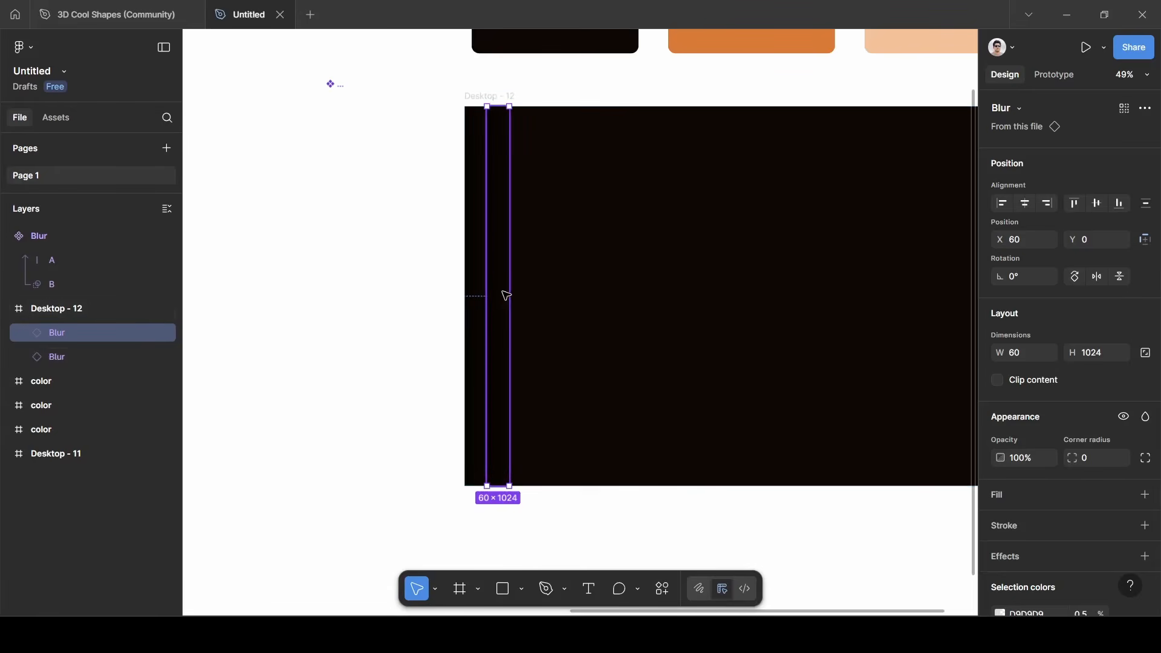
left_click(482, 297, "shift")
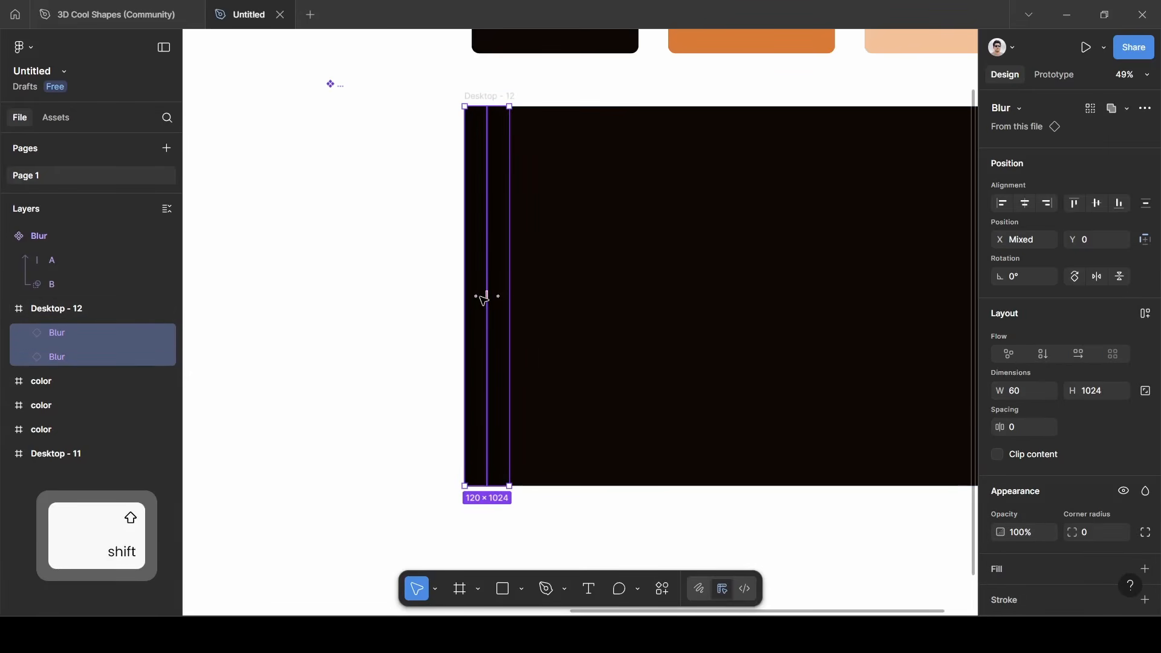
key("shift+a")
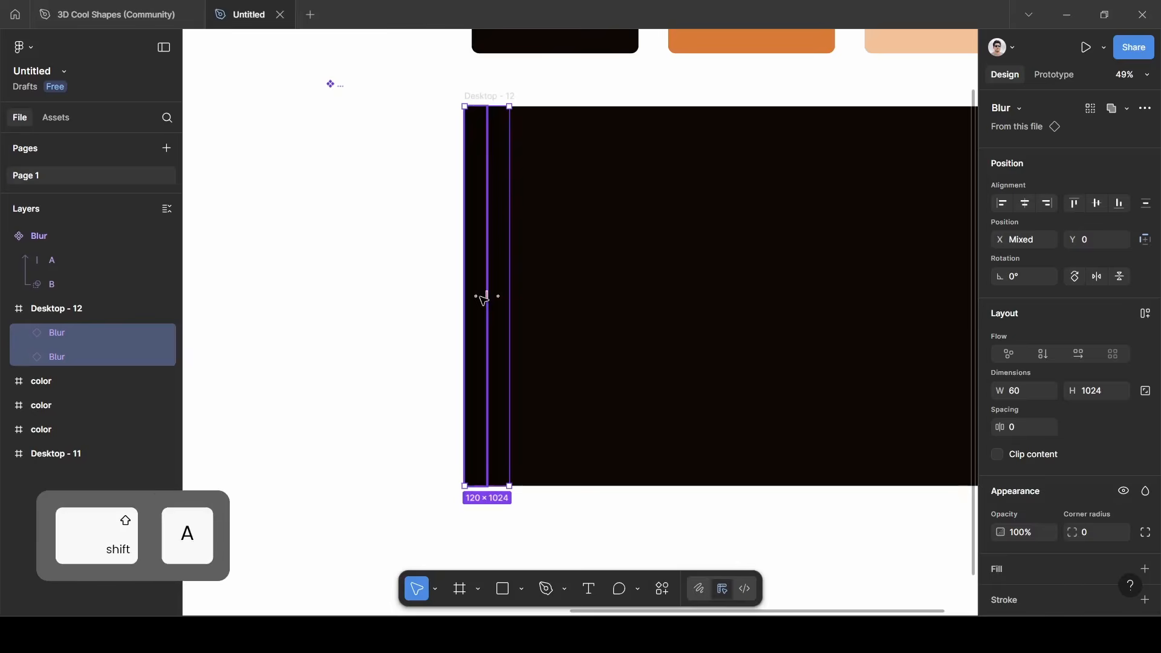
Duplicate the second Blur strip inside the auto layout frame until the strips span the full 1440 width of Desktop - 12.
left_click(52, 381)
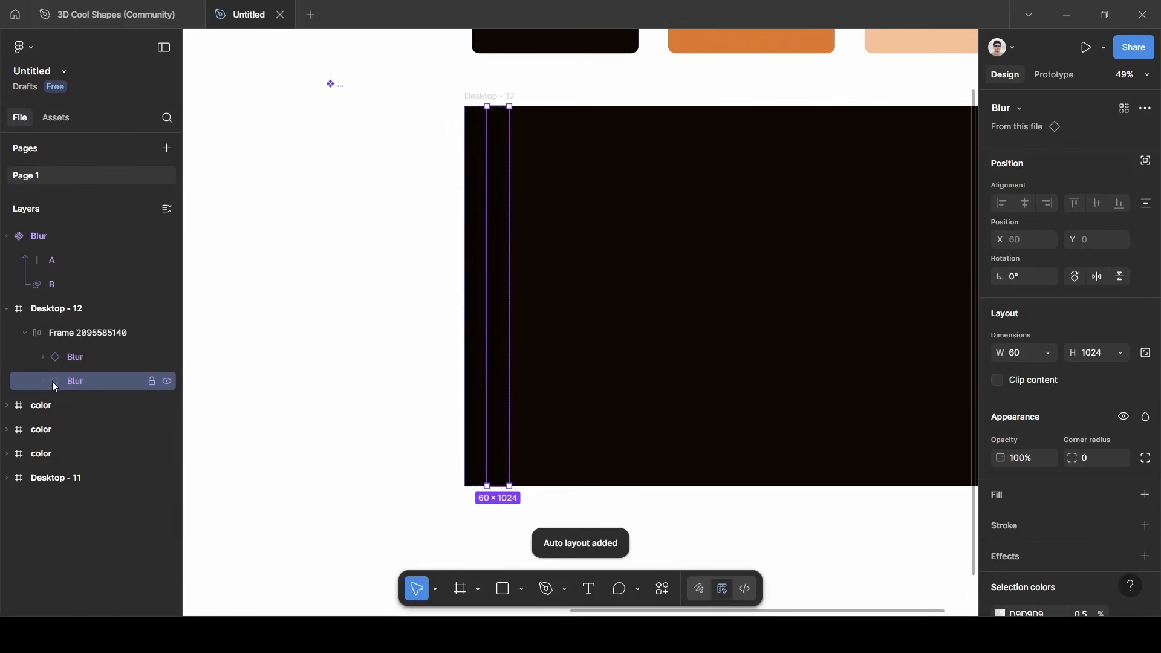
scroll(879, 309, "right", 5)
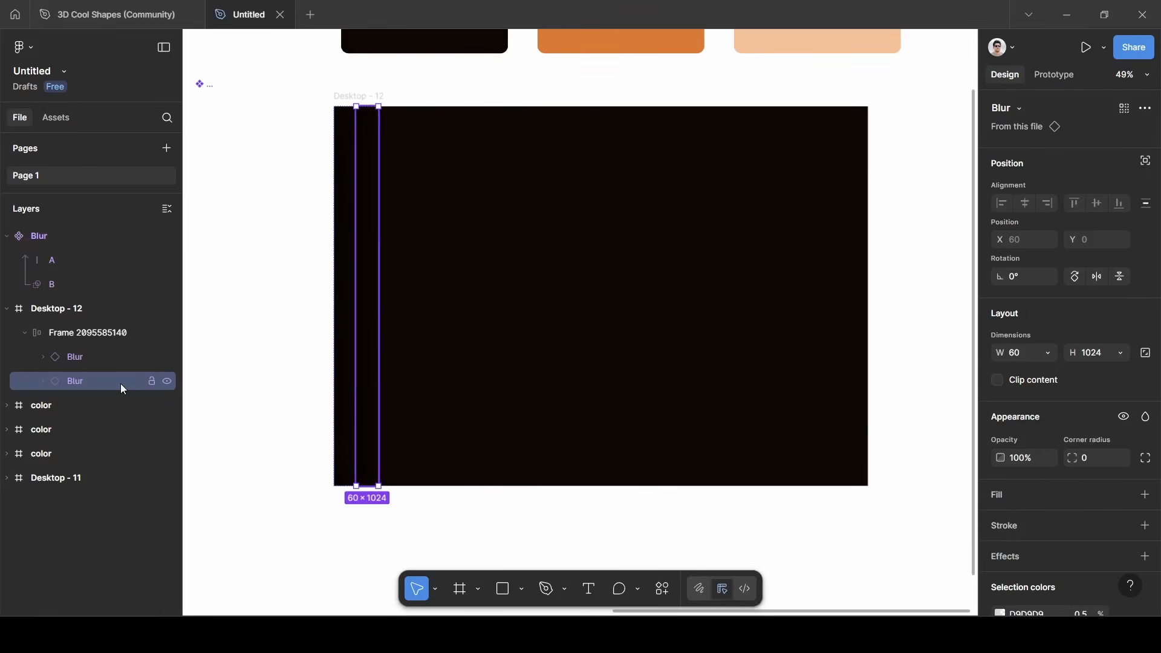
key("ctrl+d")
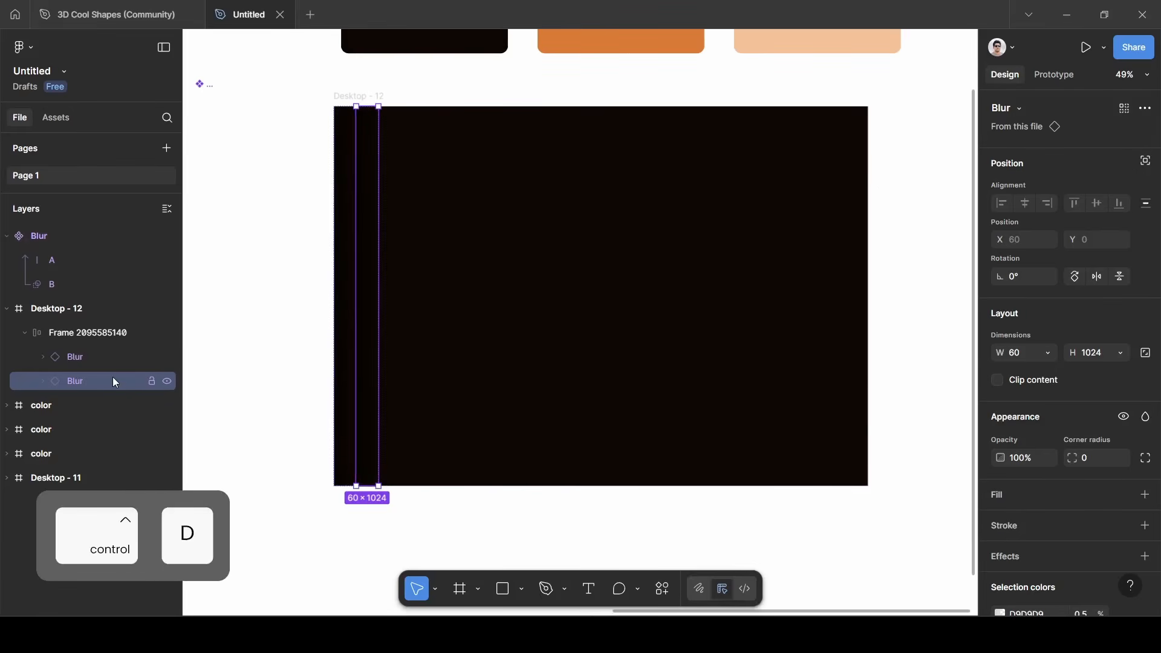
key("ctrl+d")
key("ctrl+d")
key("ctrl+d")
key("ctrl+d")
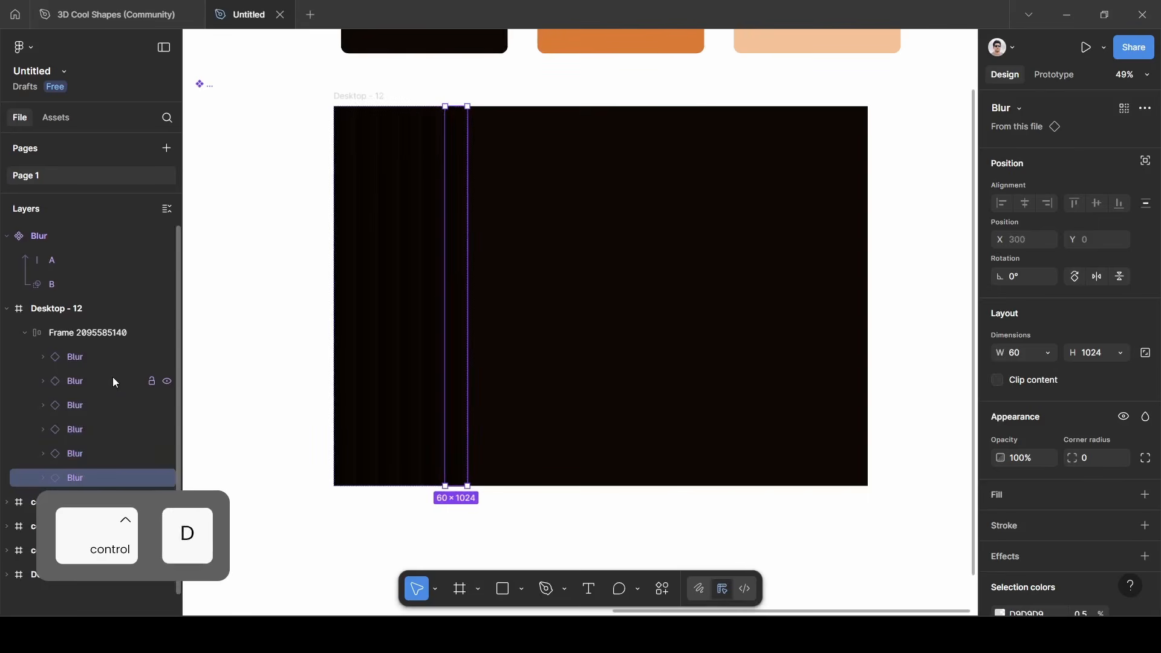
key("ctrl+d")
key("ctrl+d")
key("ctrl+d")
key("ctrl+d")
key("ctrl+d")
key("ctrl+d")
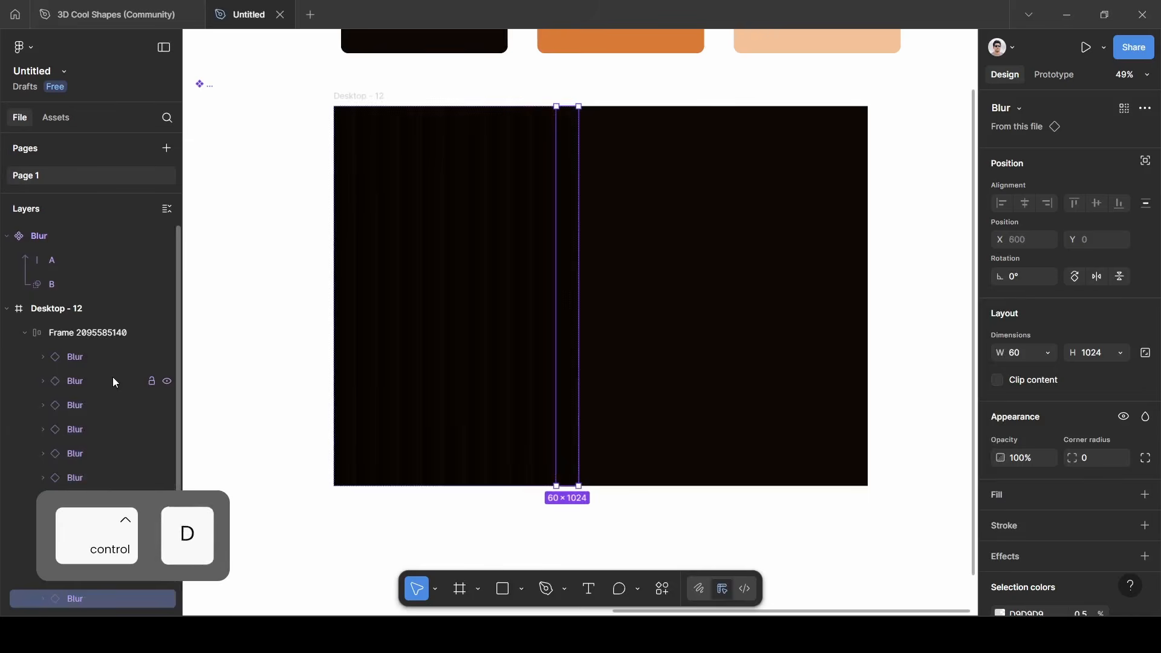
key("ctrl+d")
key("ctrl+d")
key("ctrl+d")
key("ctrl+d")
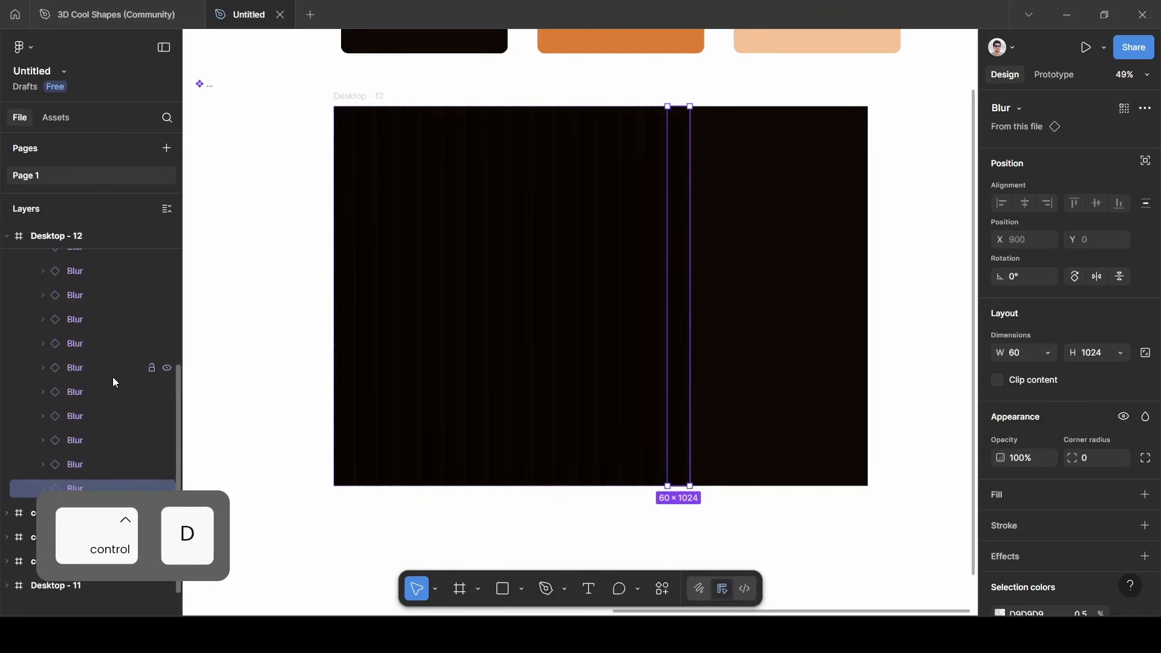
key("ctrl+d")
key("ctrl+d")
key("ctrl+d")
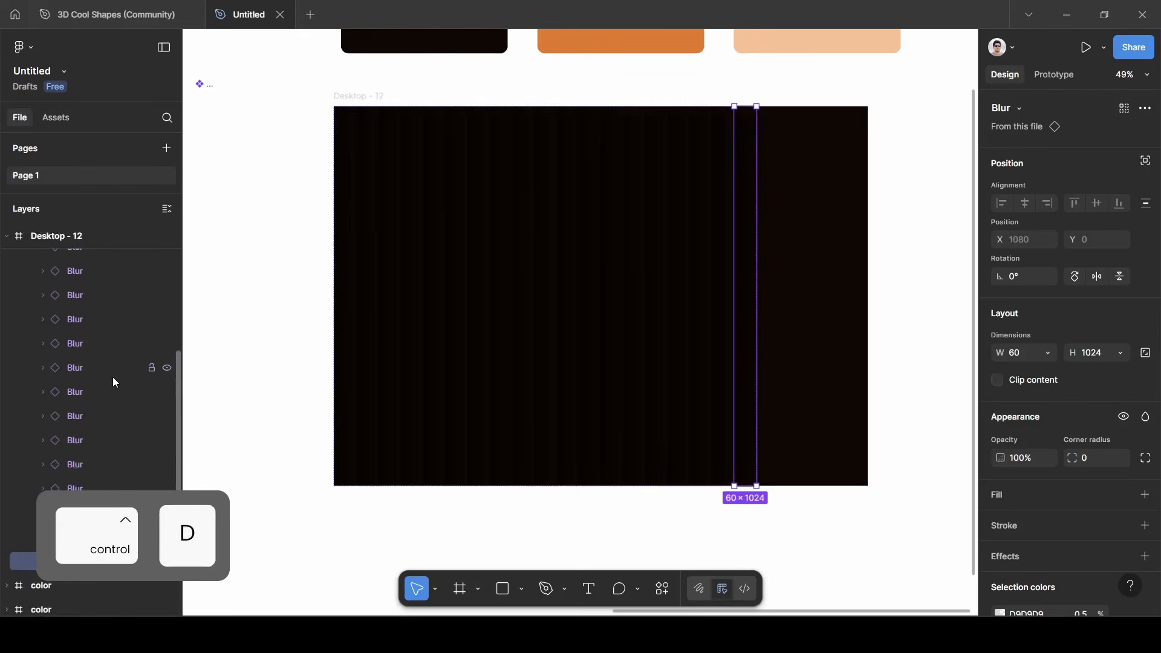
key("ctrl+d")
key("ctrl+d")
key("ctrl+d")
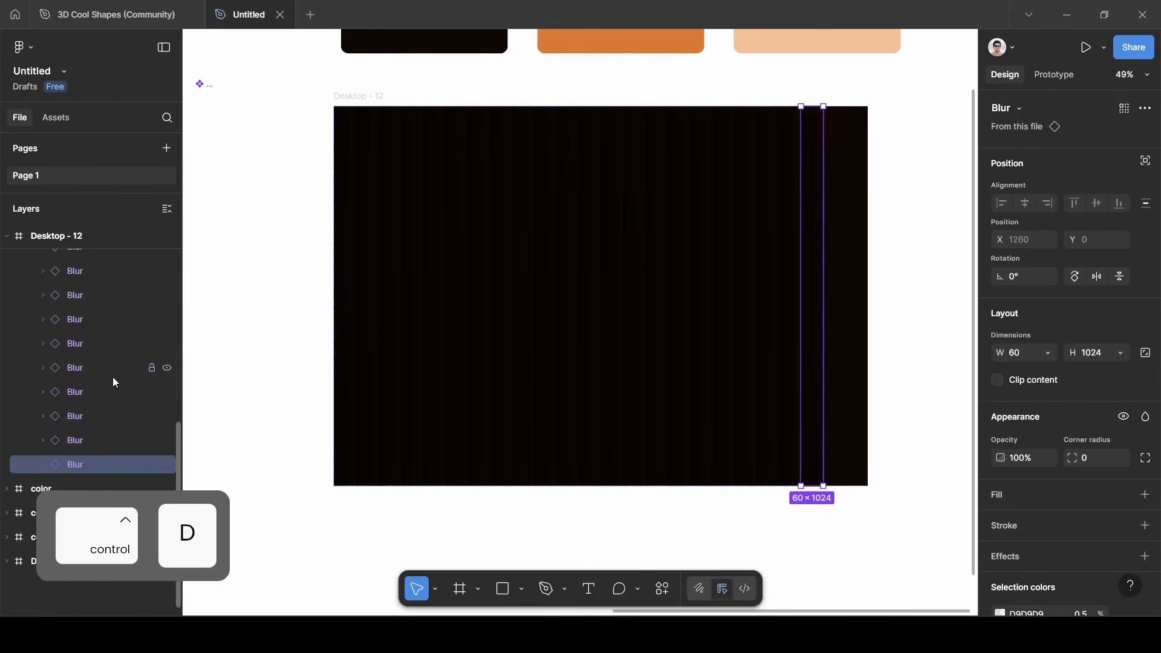
key("ctrl+d")
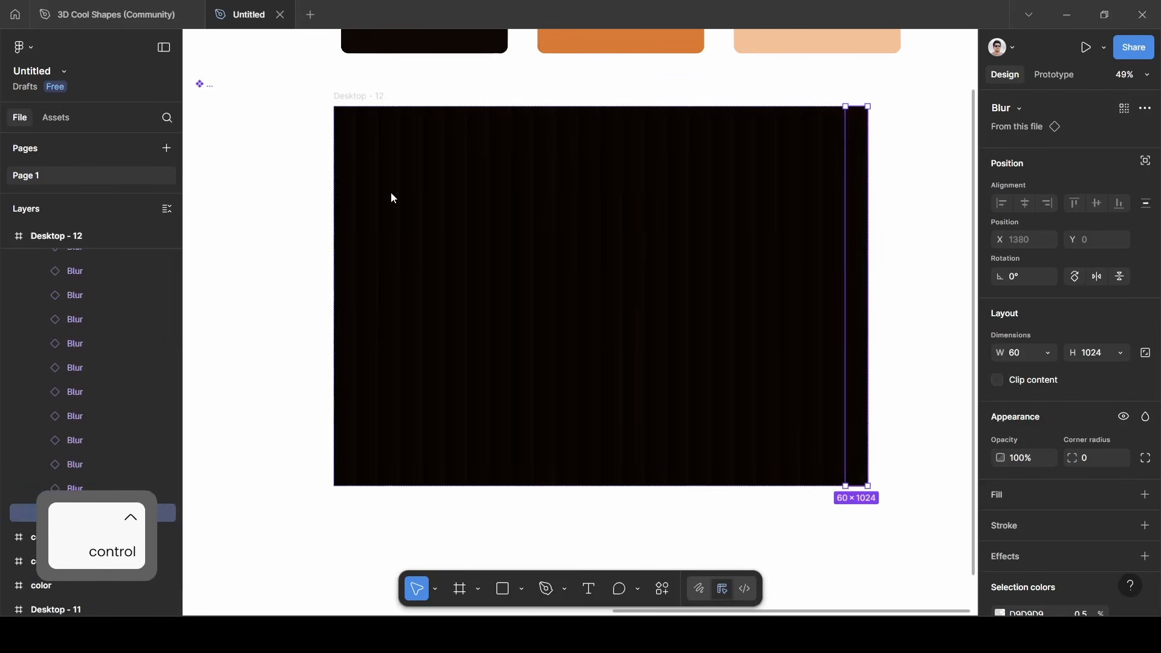
left_click(306, 182)
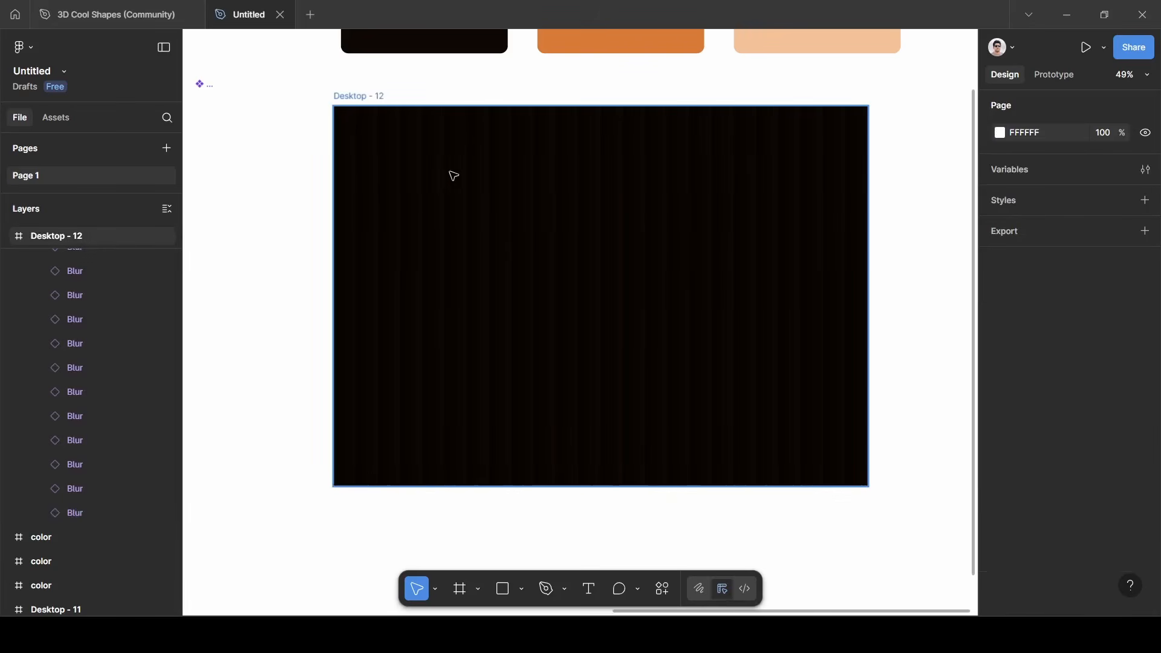
scroll(381, 244, "up", 5)
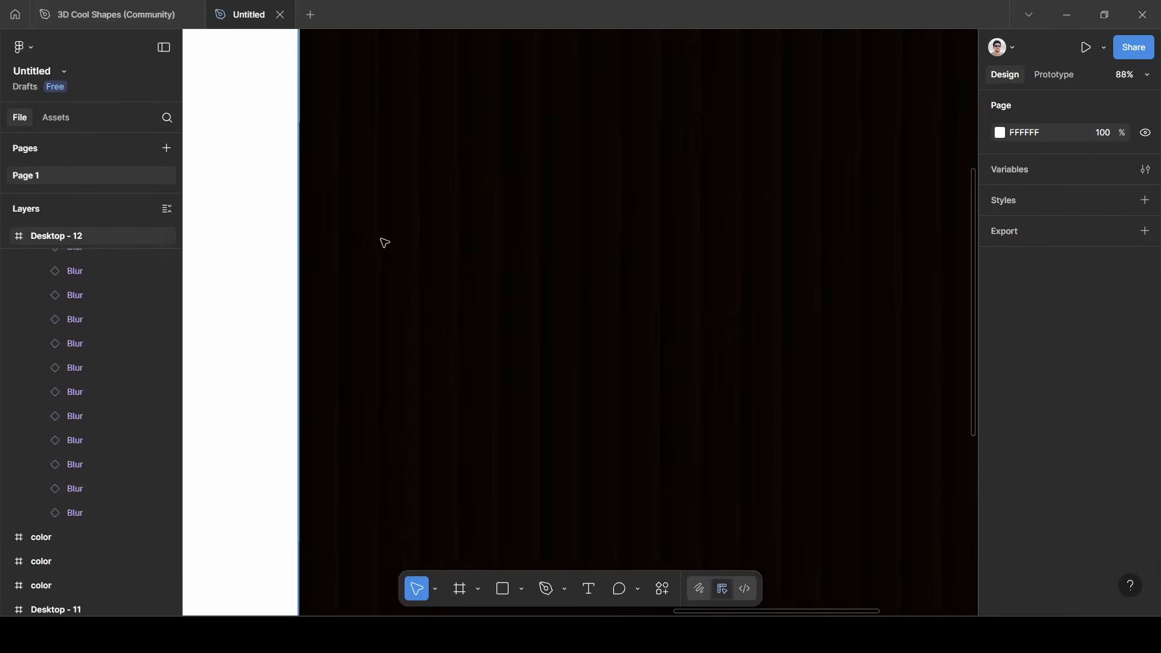
scroll(387, 242, "left", 3)
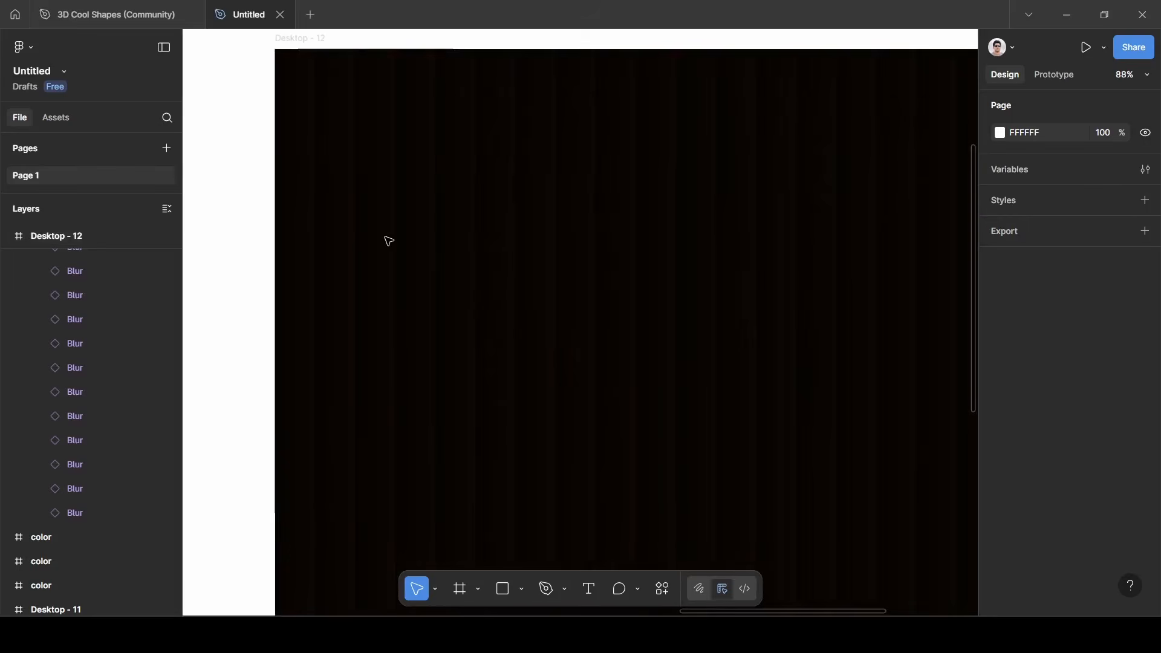
scroll(389, 241, "right", 2)
scroll(389, 242, "down", 2)
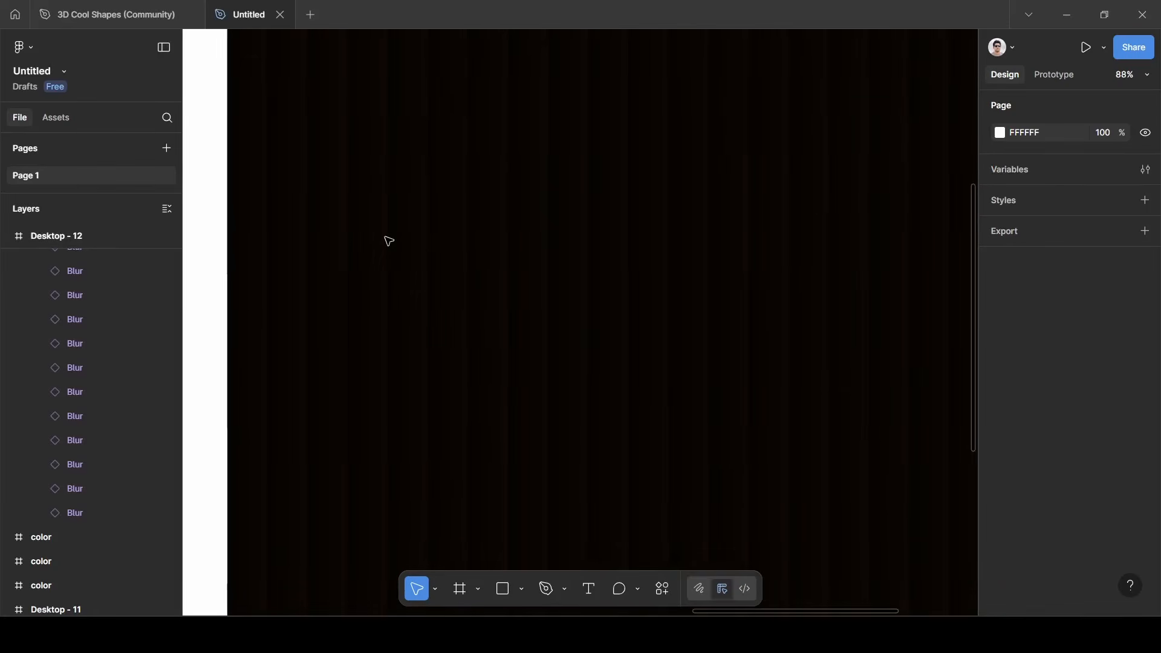
scroll(387, 239, "down", 5)
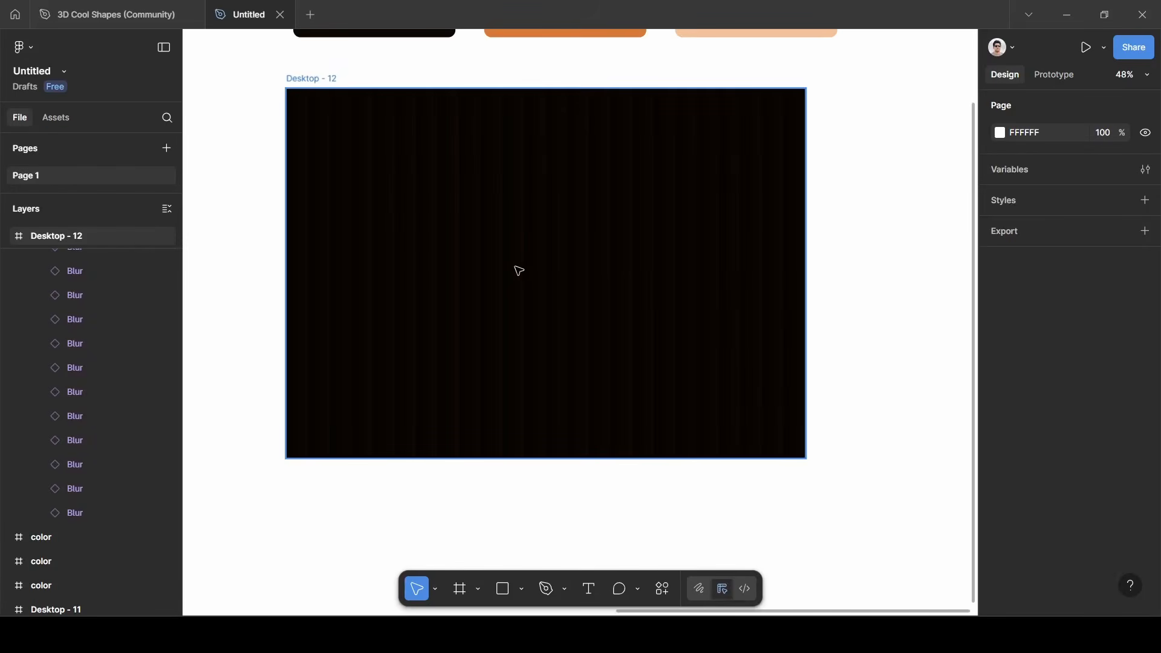
Rename the auto layout frame holding all the Blur strips as Effect.
scroll(121, 397, "up", 5)
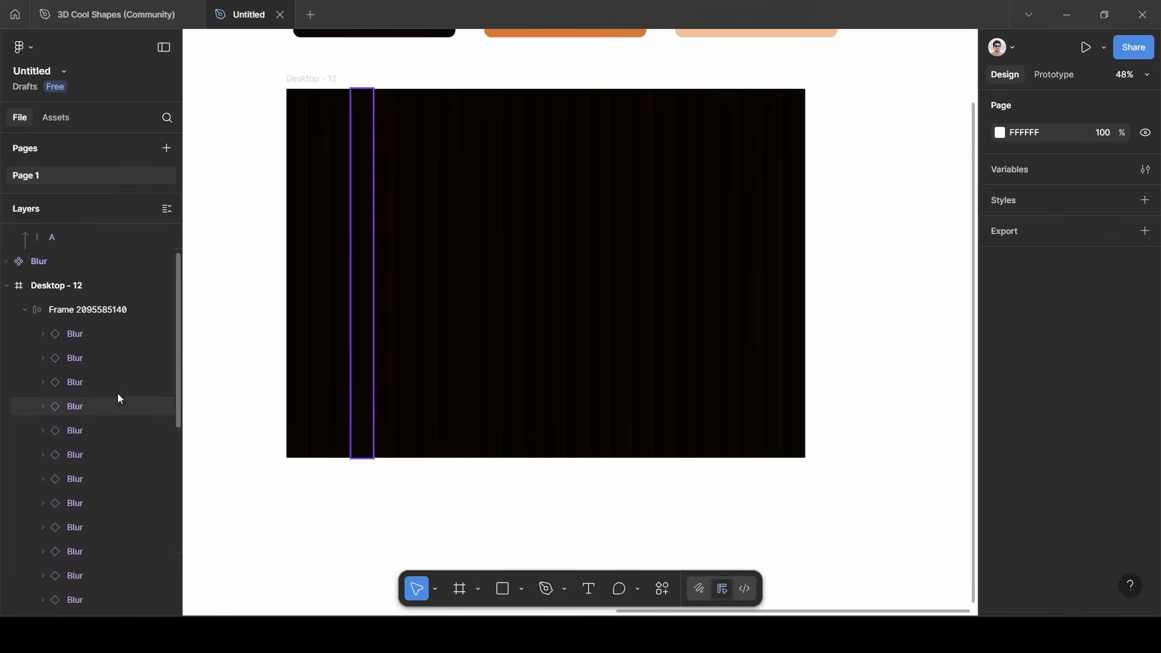
left_click(62, 339)
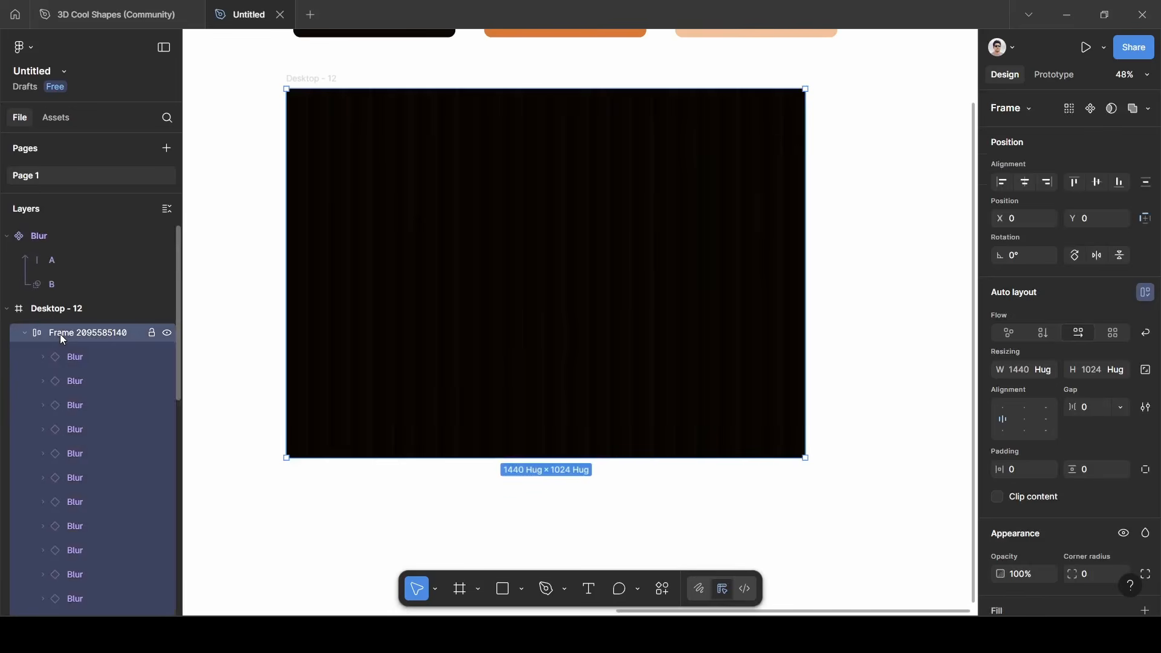
double_click(60, 336)
key("BackSpace")
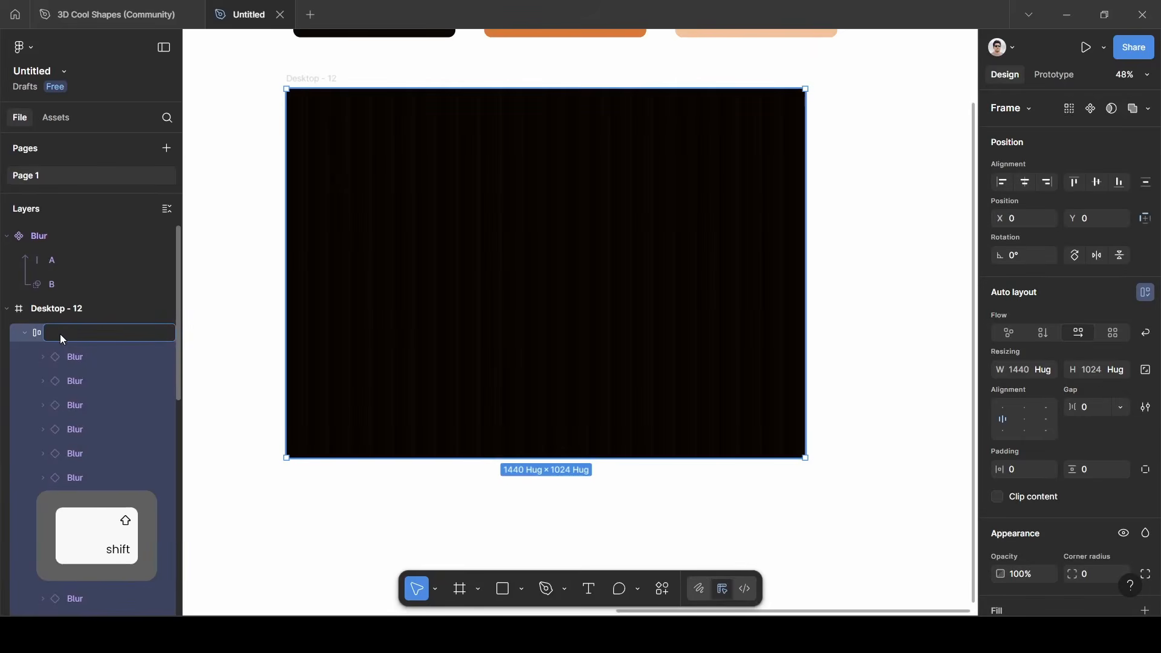
type("Effect")
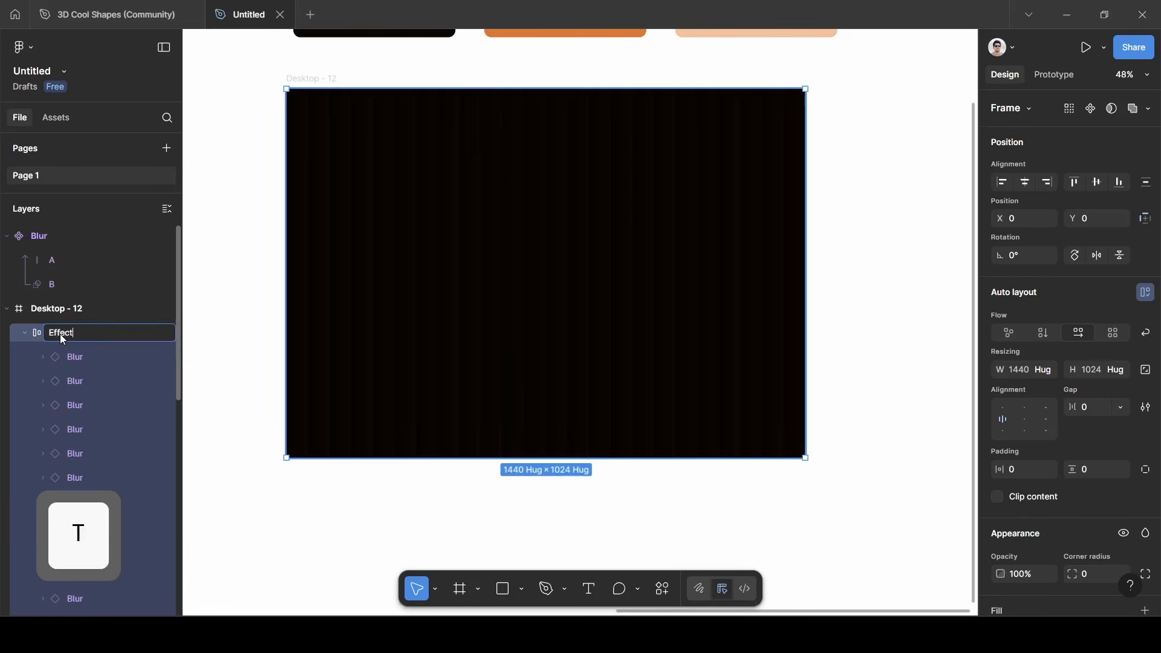
left_click(238, 334)
left_click(410, 319)
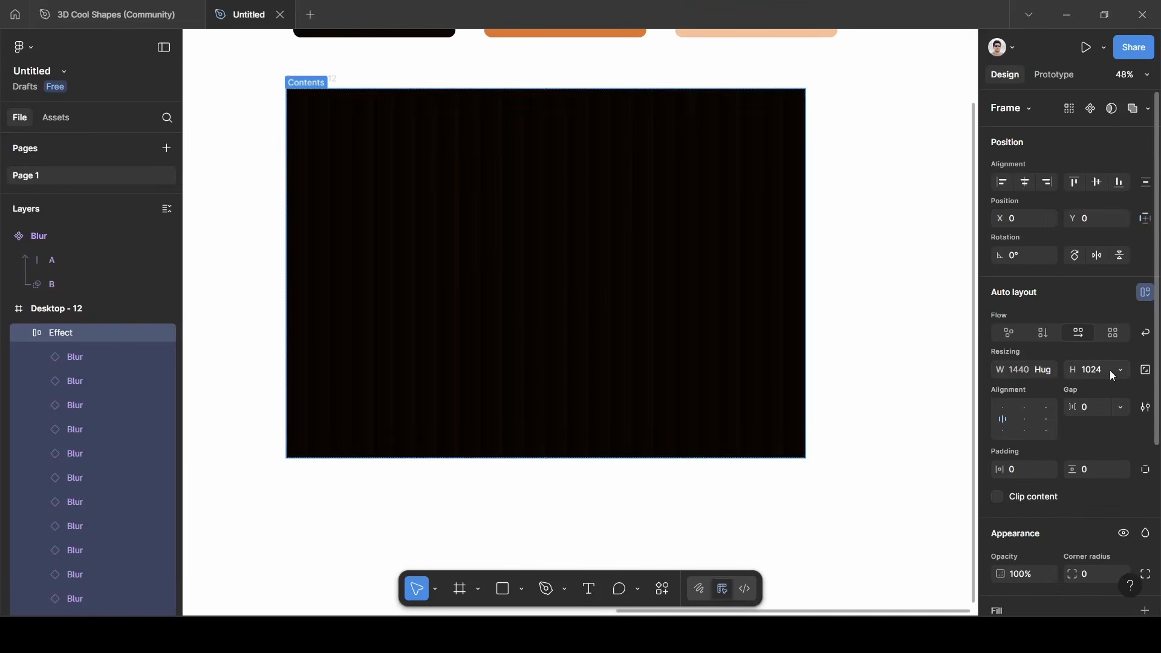
left_click(871, 304)
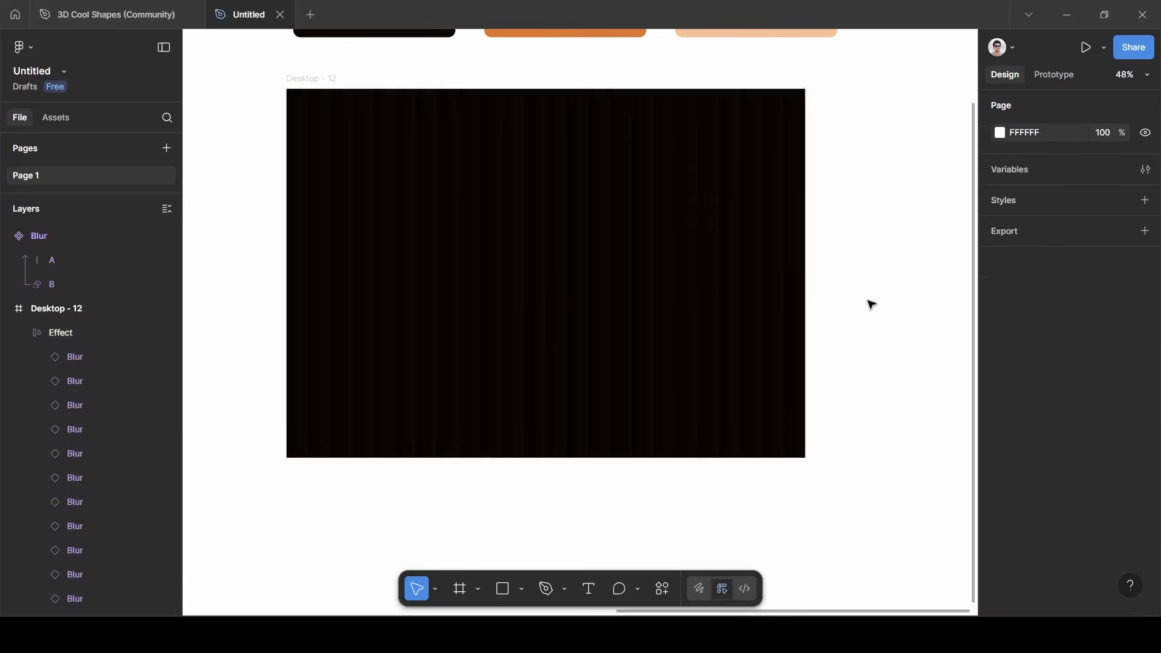
Hide the Effect frame inside Desktop - 12.
scroll(254, 244, "up", 1)
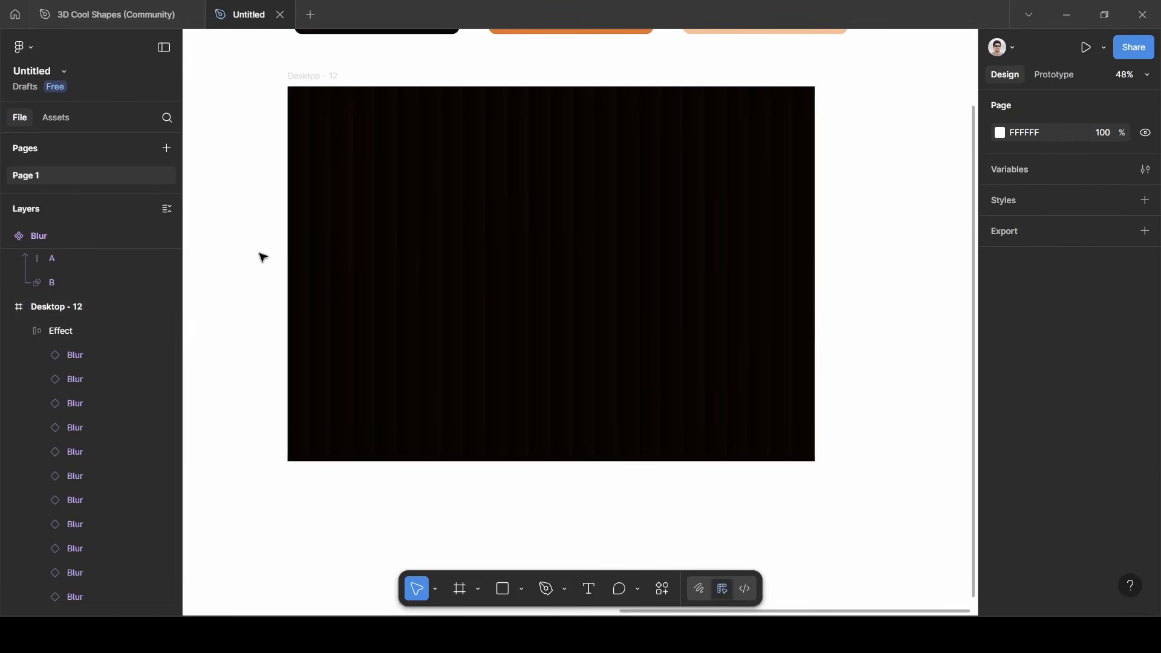
scroll(260, 254, "left", 1)
scroll(260, 254, "down", 1)
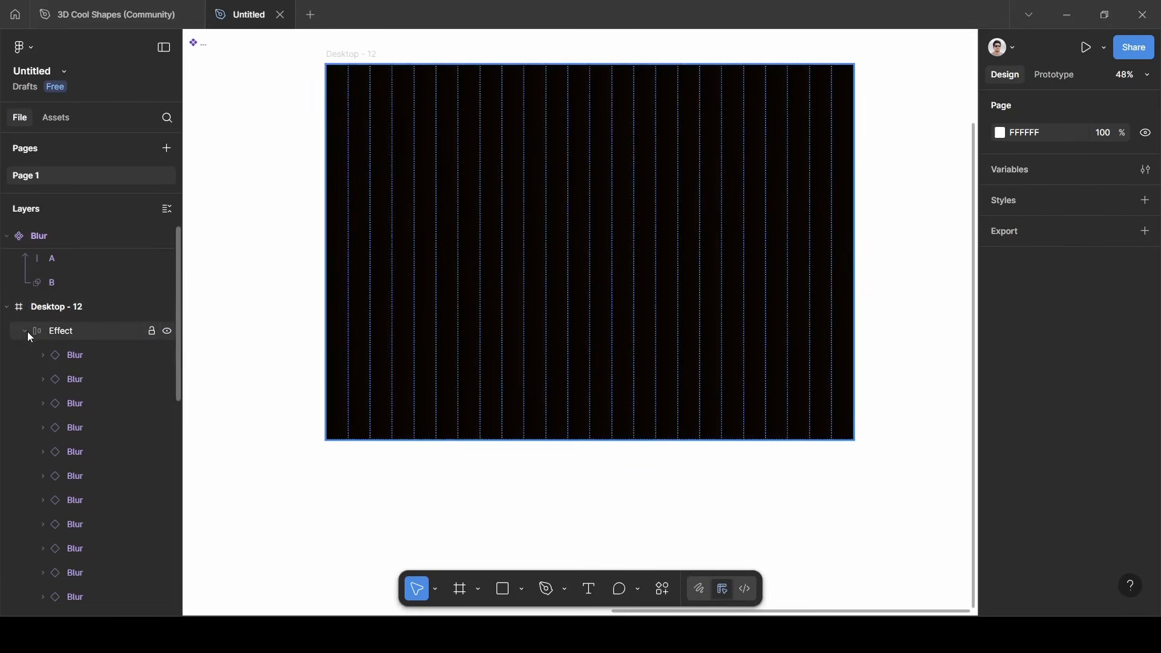
left_click(166, 331)
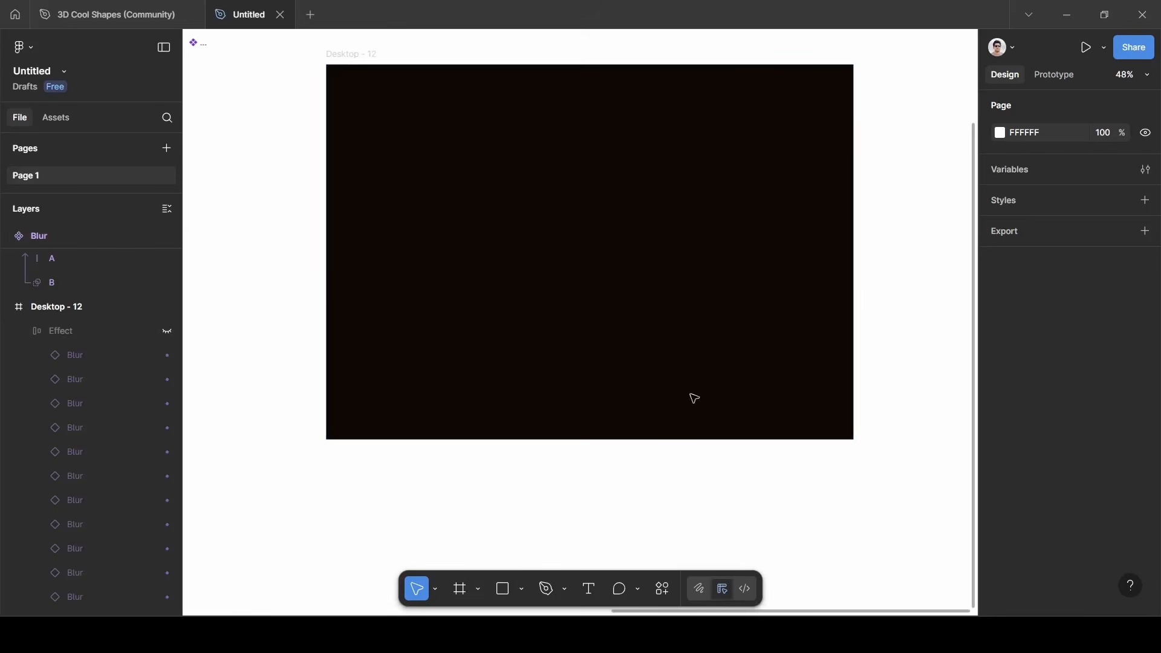
Draw a circle of about 483 × 483 in the upper middle of the Desktop - 12 frame.
scroll(653, 306, "up", 1)
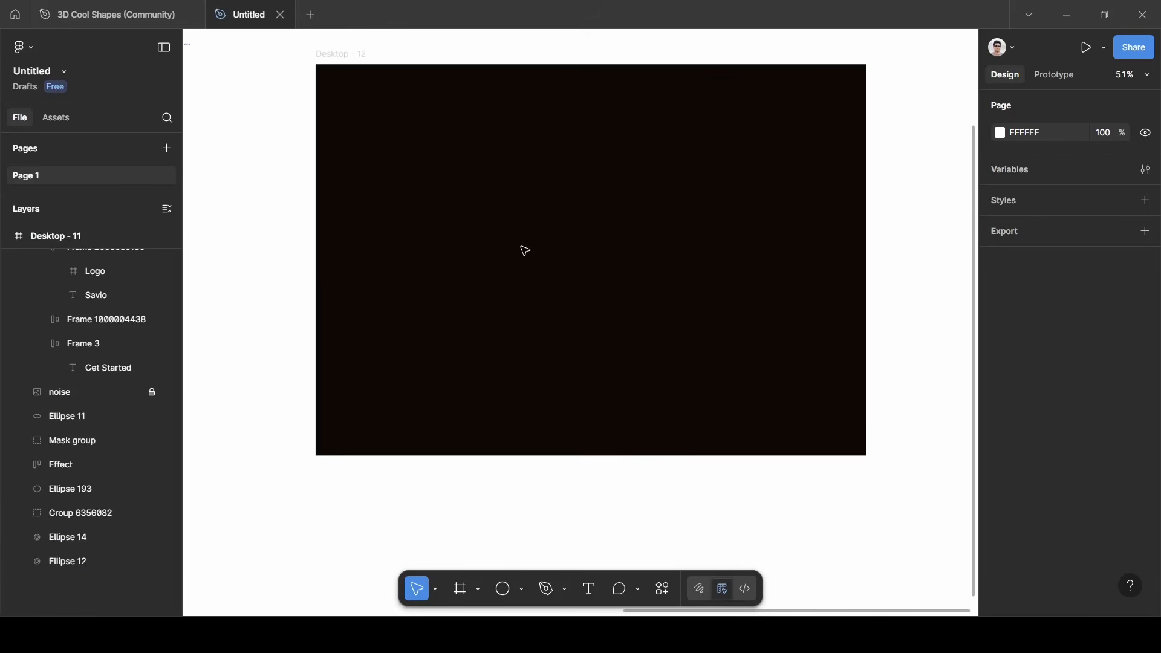
key("o")
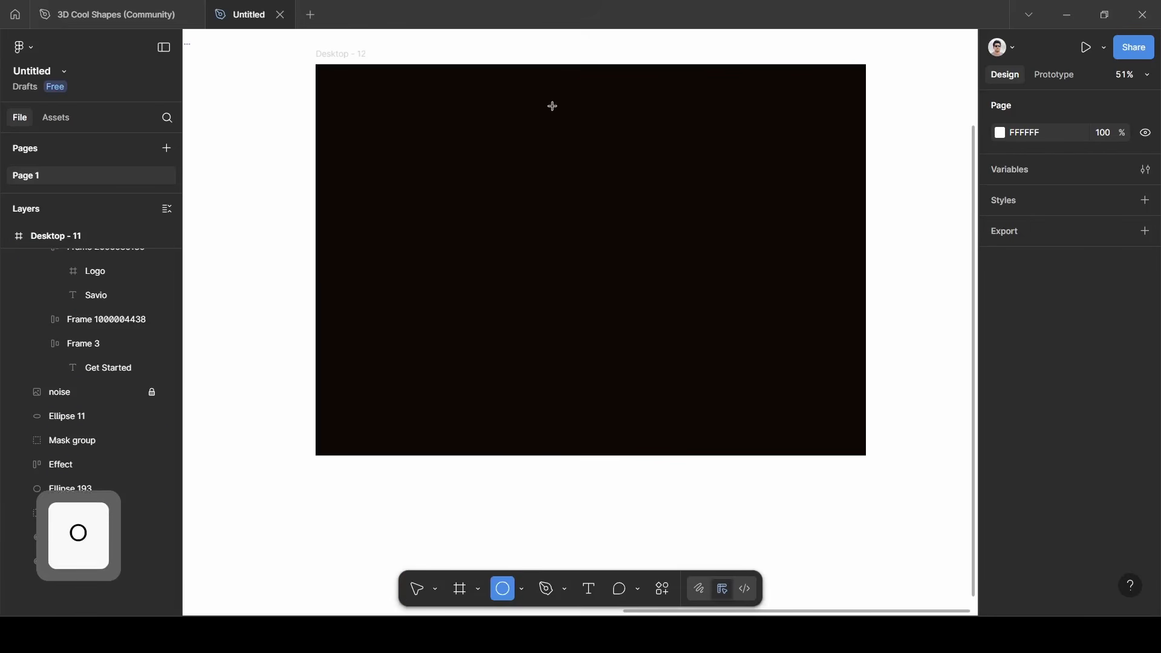
mouse_move(545, 109)
left_mouse_down()
mouse_move(635, 236)
mouse_move(638, 332)
mouse_move(634, 293)
left_mouse_up()
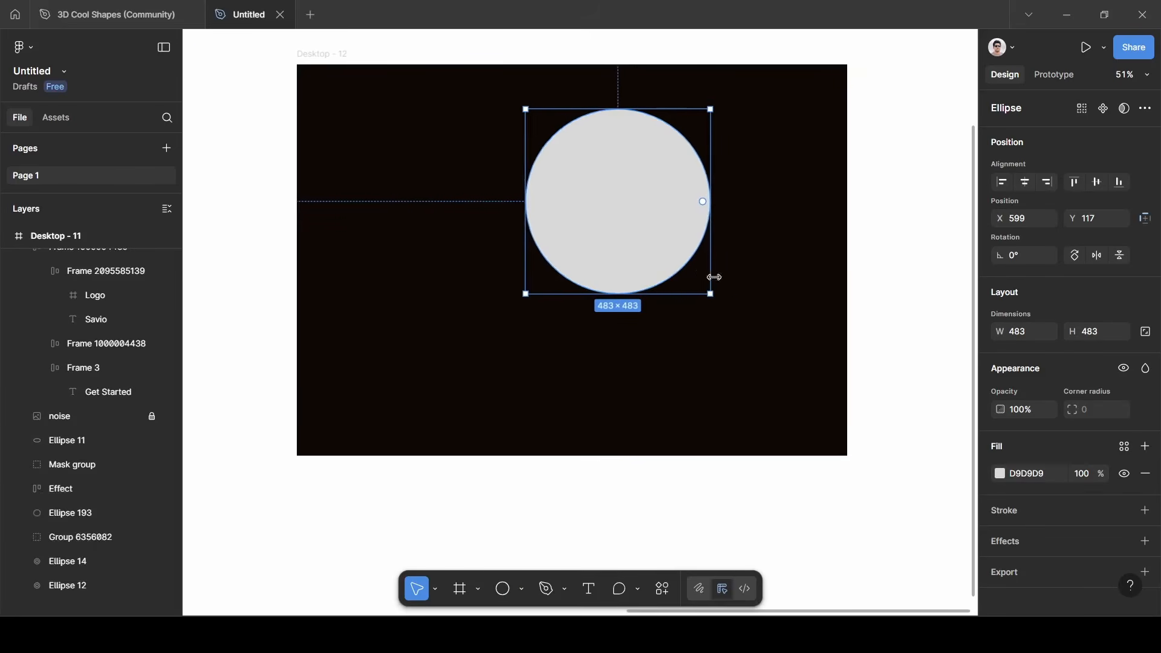
Set the circle's width and height to 380 each.
scroll(690, 260, "right", 1)
key("BackSpace")
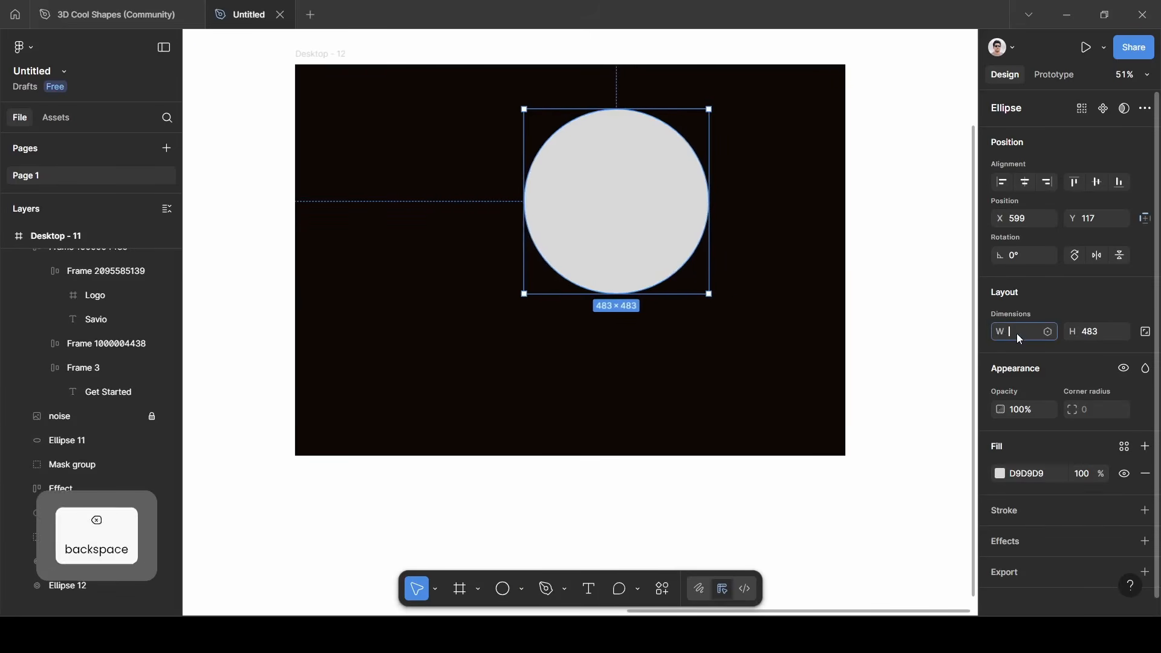
type("380")
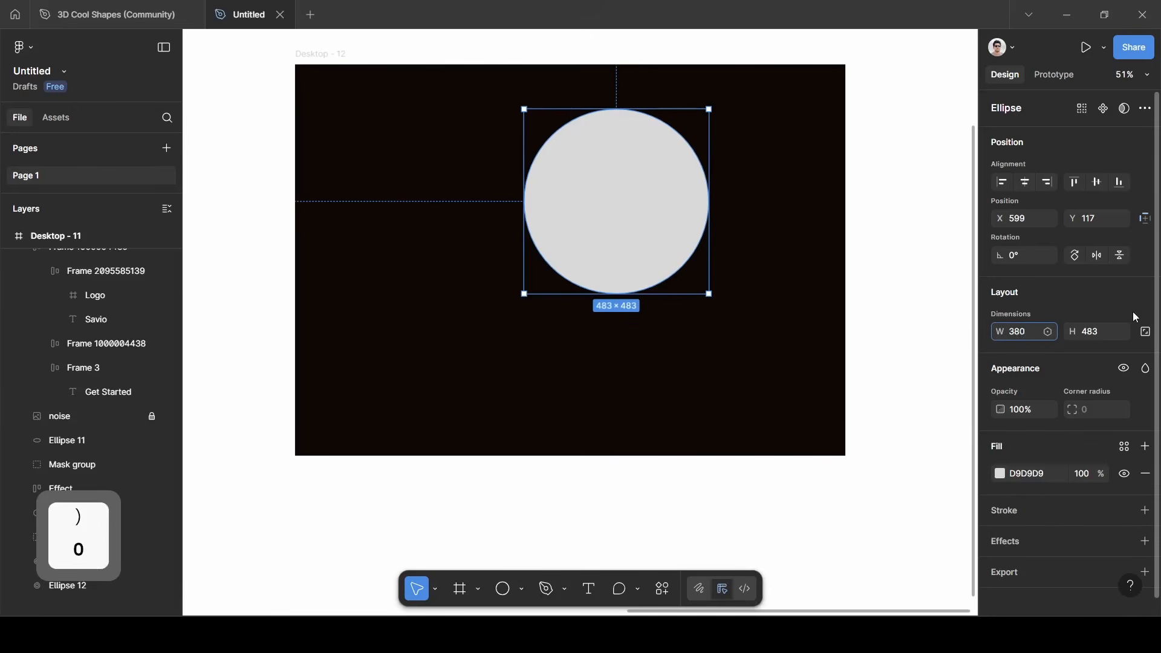
left_click(1107, 332)
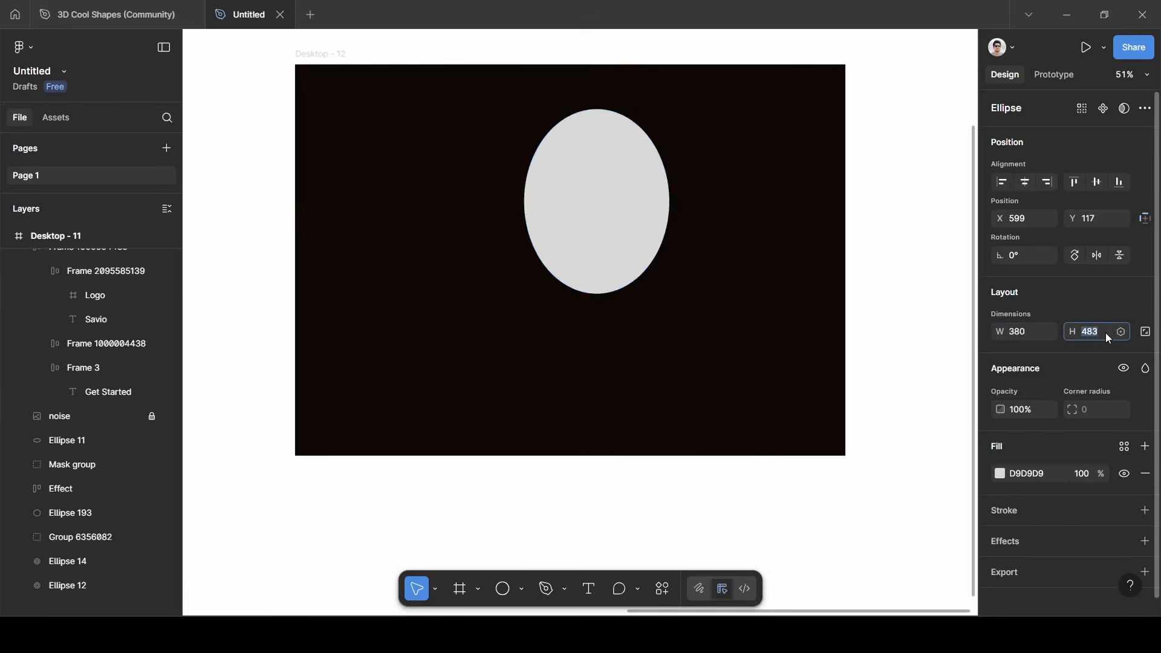
type("380")
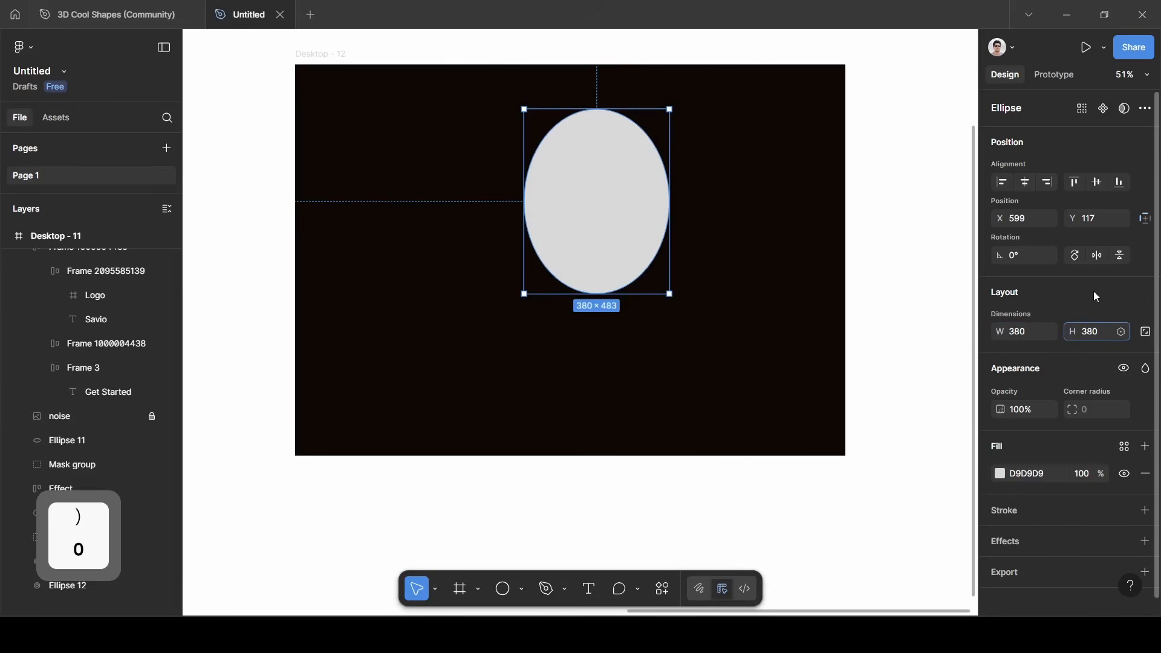
key("Return")
key("Escape")
left_click(643, 176)
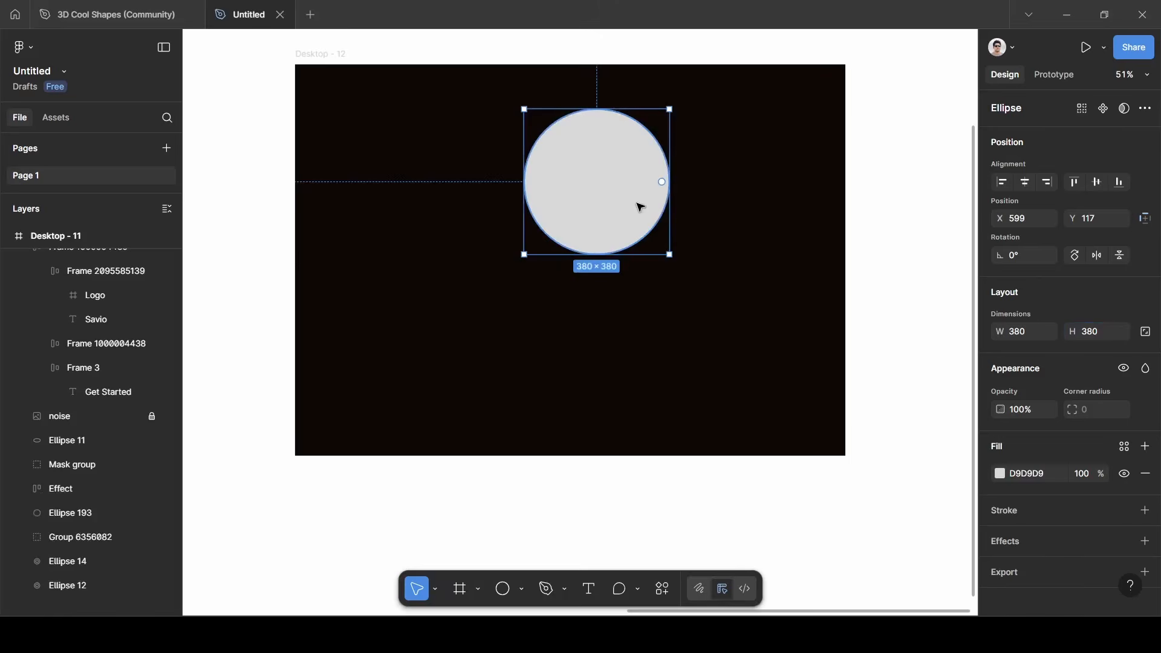
Turn the circle into an open ring with a narrow arc gap on its right side, sweep about -95.9%, and an inner ratio of 50%.
scroll(641, 207, "up", 5)
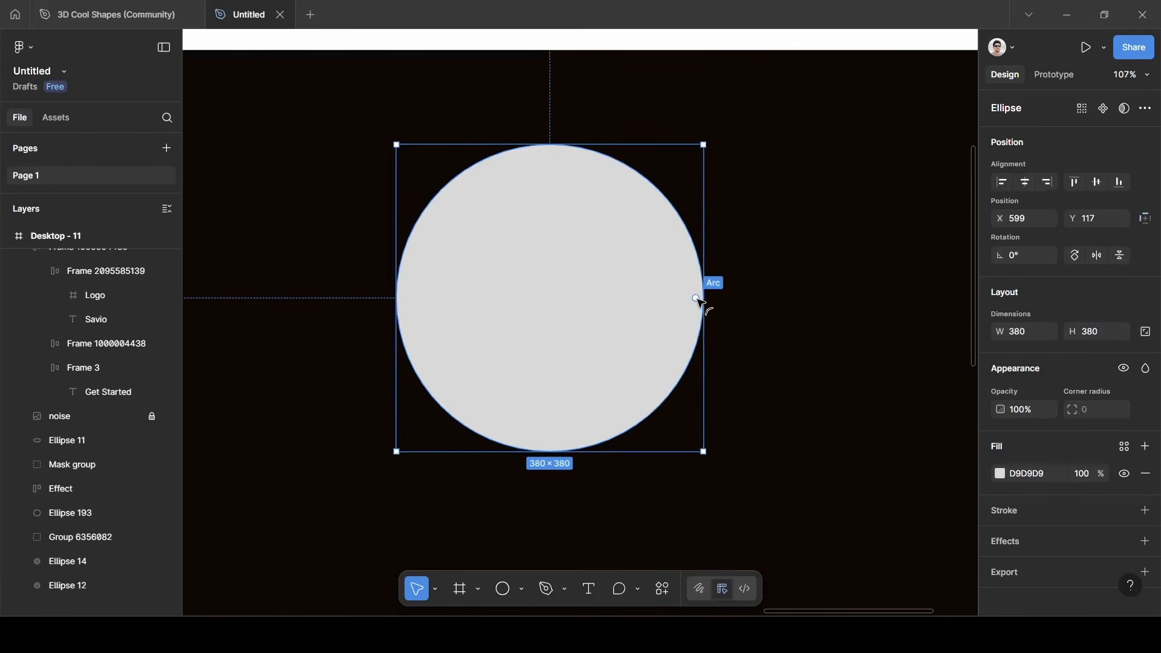
left_click_drag(697, 301, 677, 330)
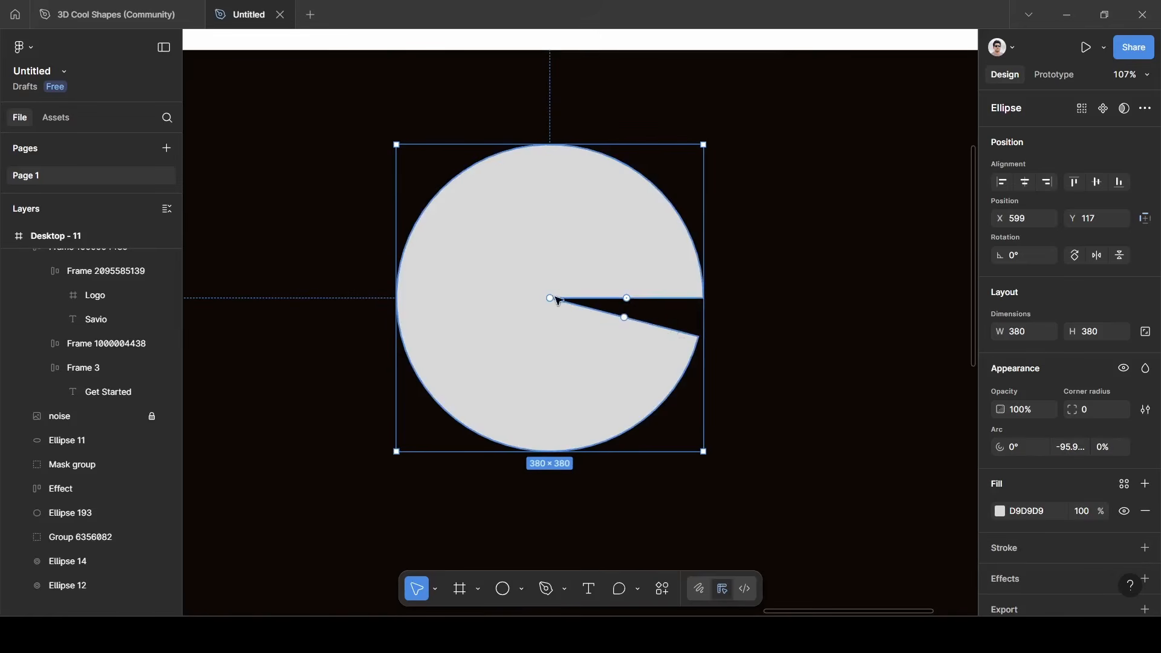
left_click_drag(556, 296, 477, 298)
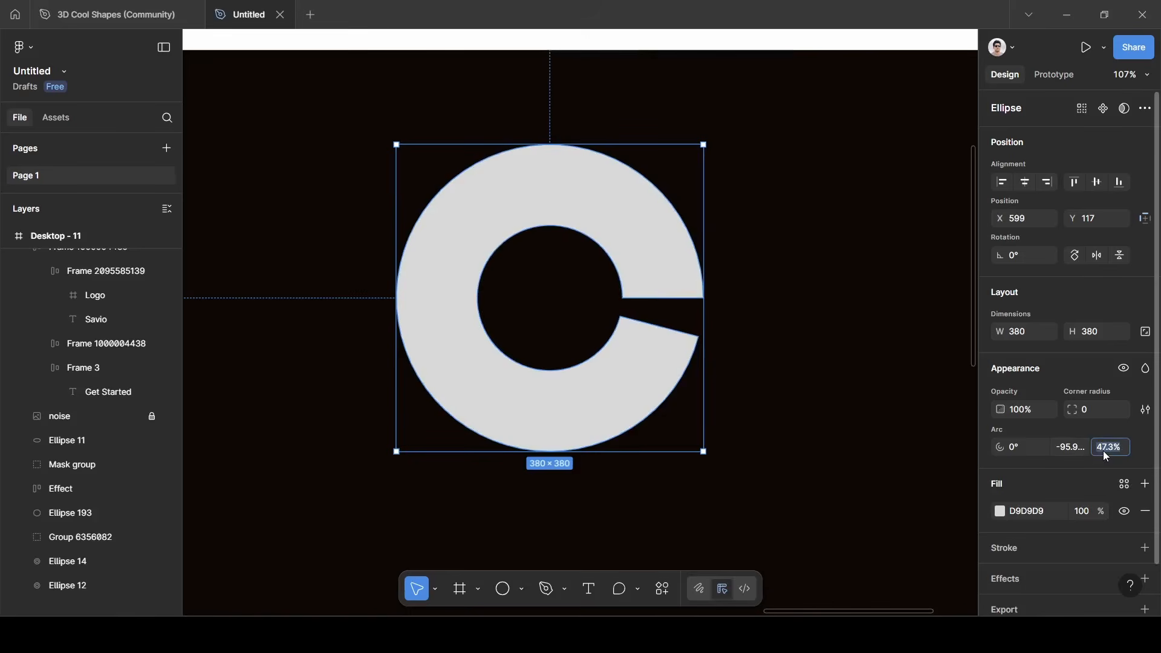
type("50")
key("Return")
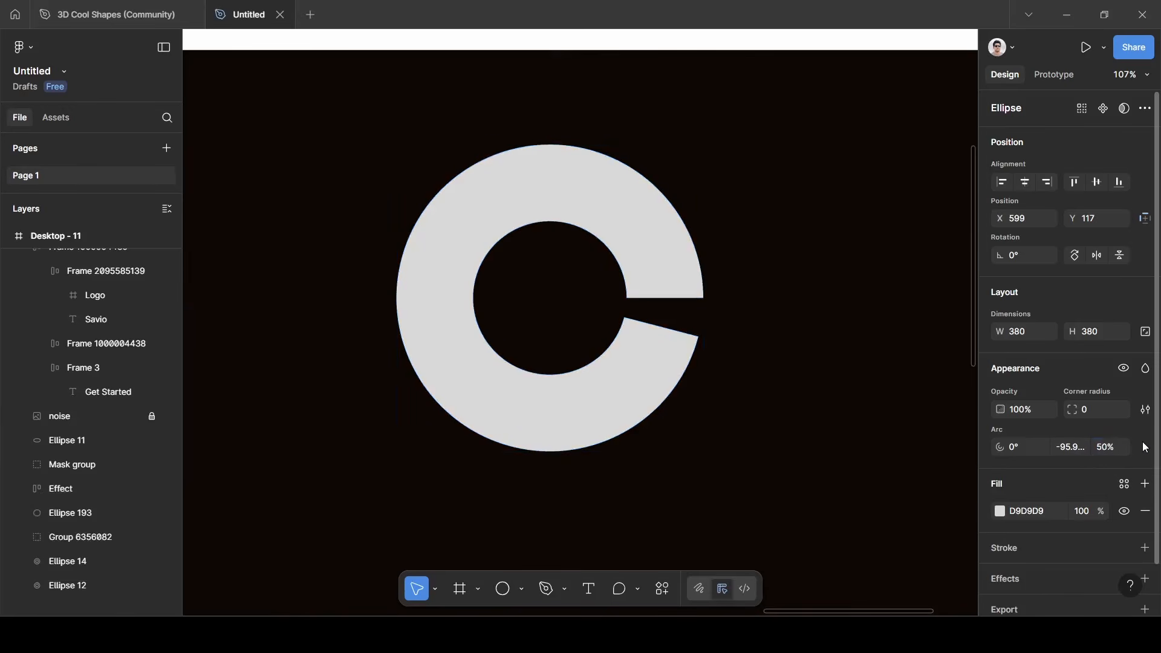
Close the gap in the ring by setting its arc sweep to 100%.
key("BackSpace")
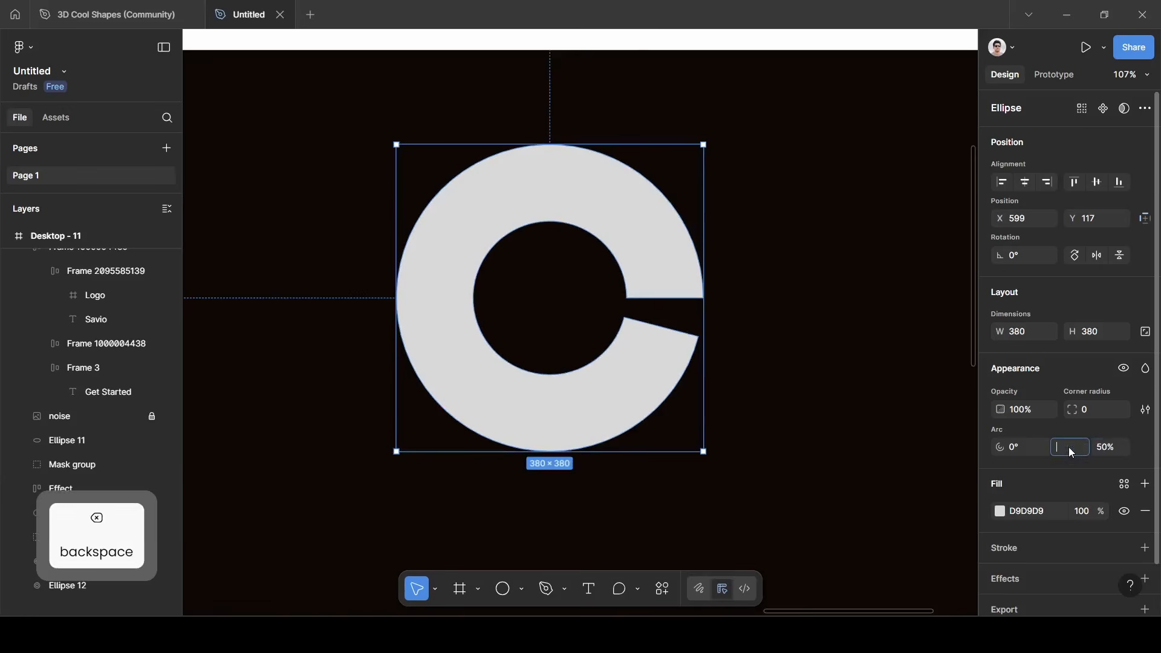
type("100")
key("Return")
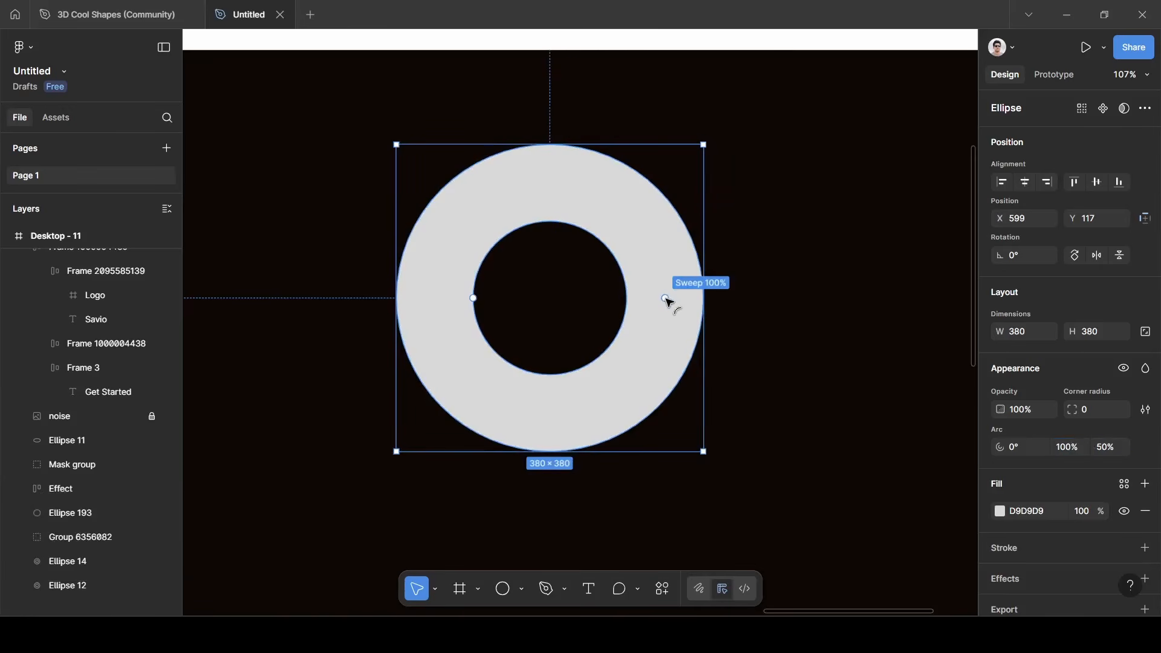
left_click_drag(667, 297, 668, 296)
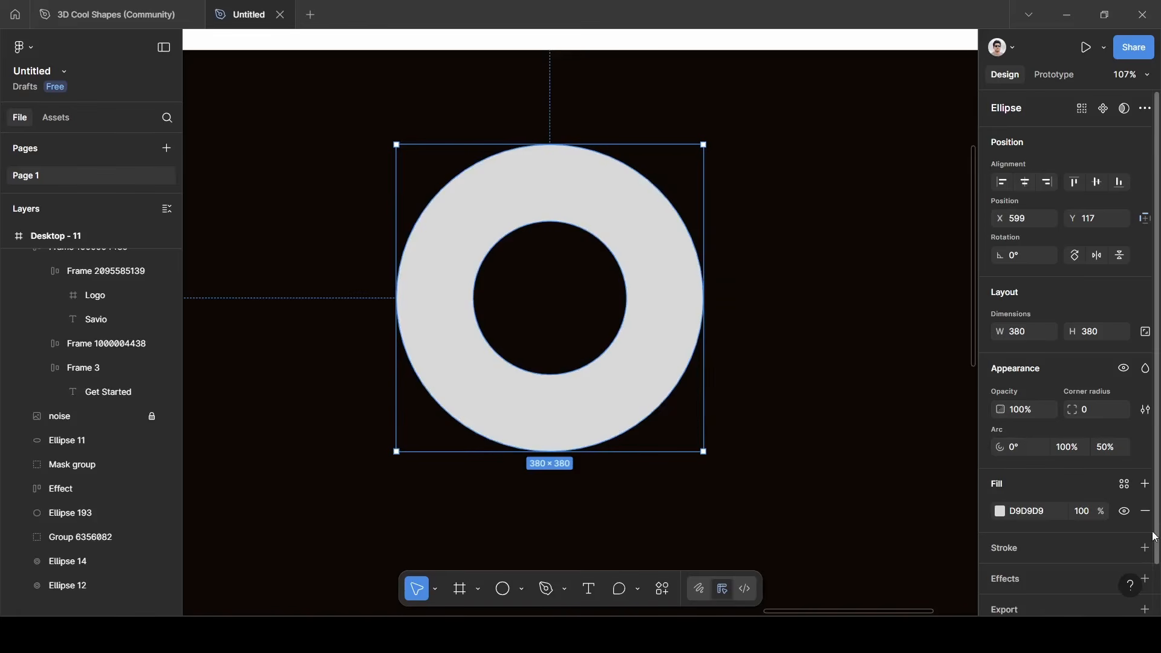
Fill the ring with orange EE741E sampled from the matching color swatch above the frame.
left_click(1000, 512)
left_click(819, 448)
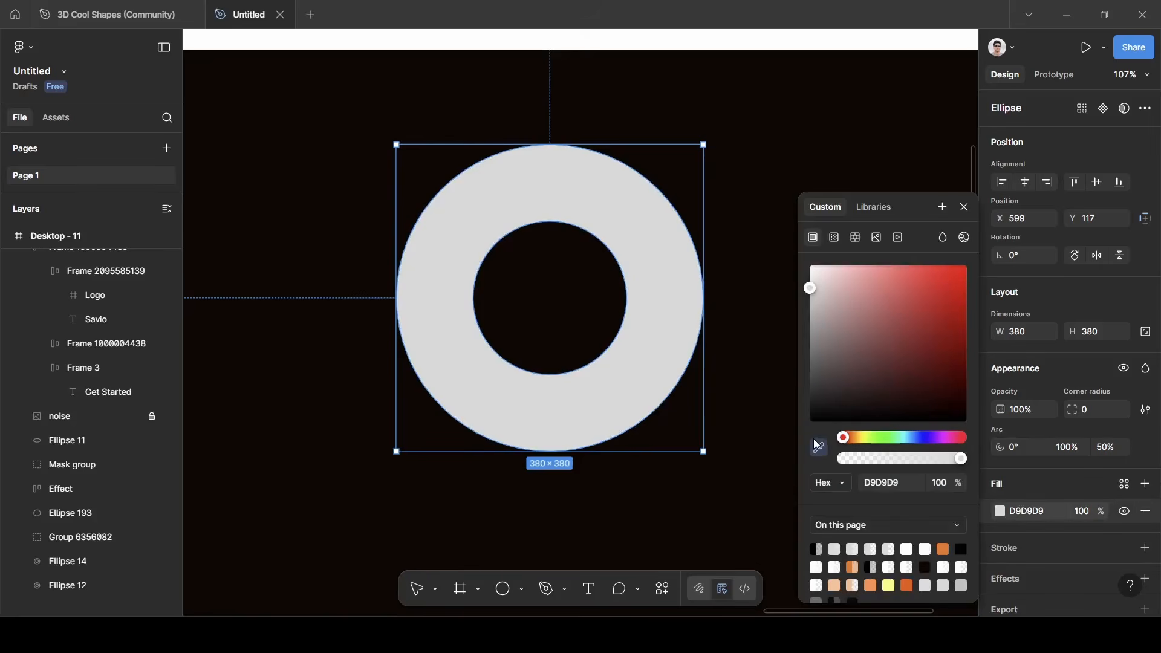
scroll(666, 441, "down", 5, "ctrl")
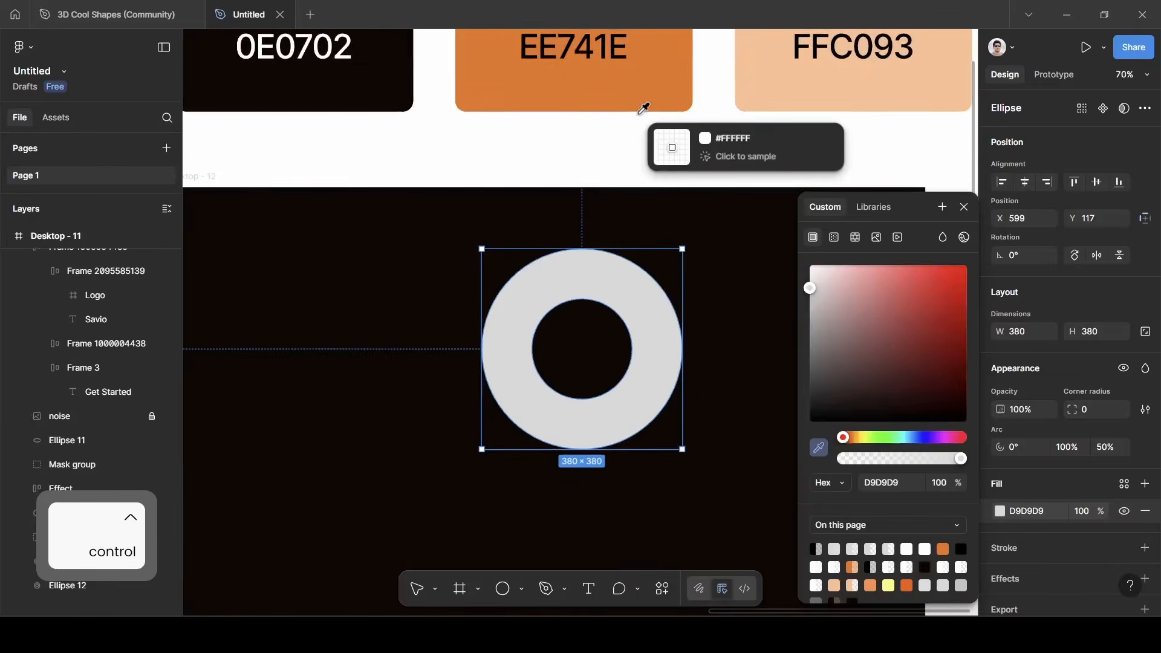
left_click(640, 93)
left_click(964, 208)
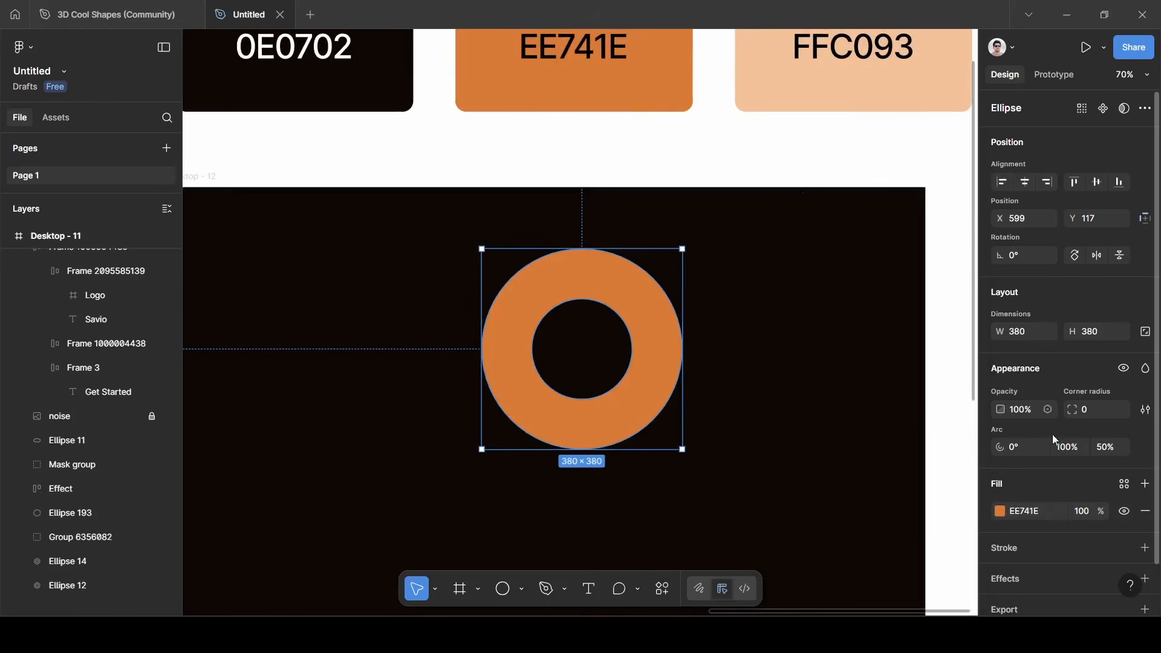
Add a uniform Layer blur effect of 100 to the orange ring.
scroll(1047, 517, "down", 2)
left_click(1025, 540)
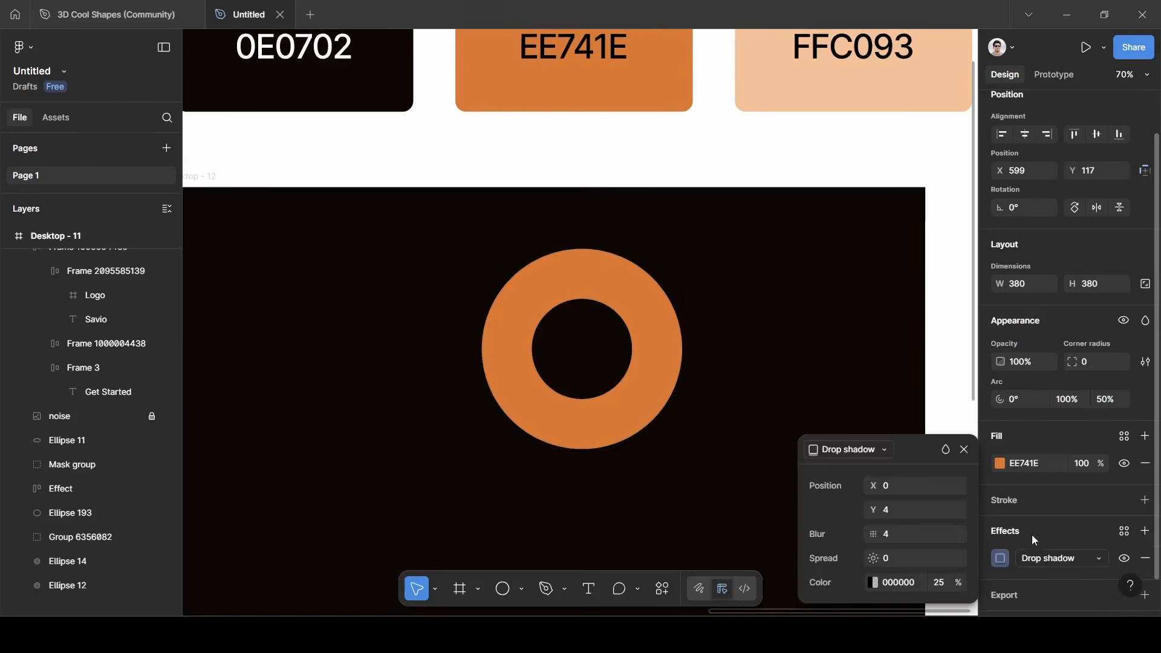
left_click(1057, 564)
left_click(1062, 521)
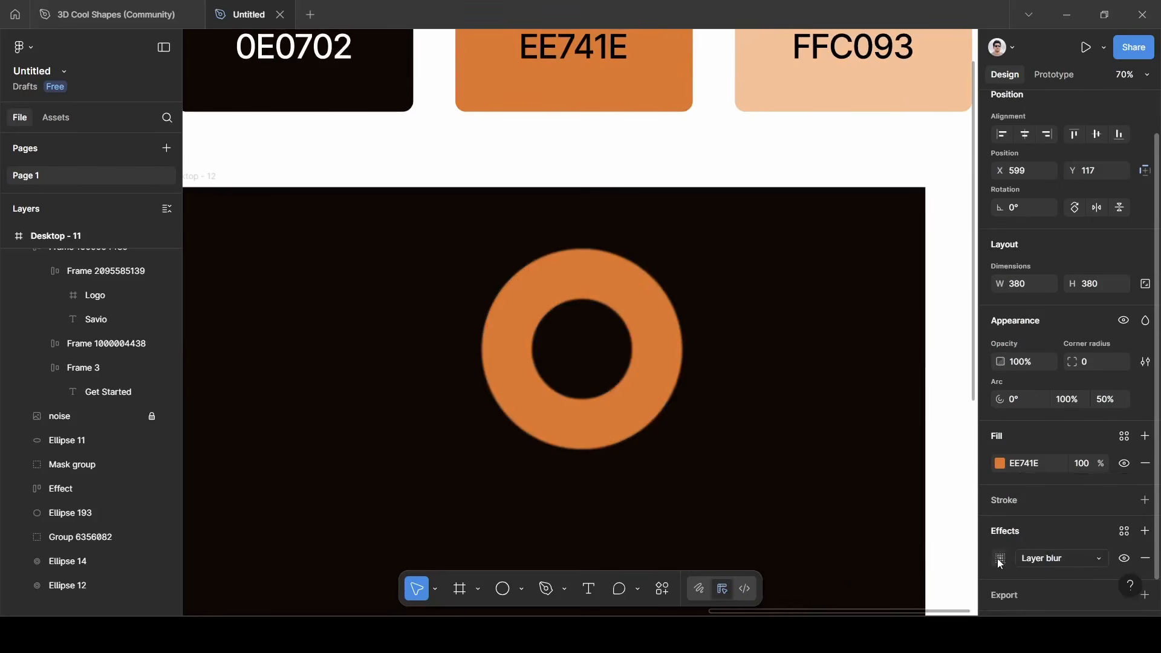
left_click(1000, 558)
type("19")
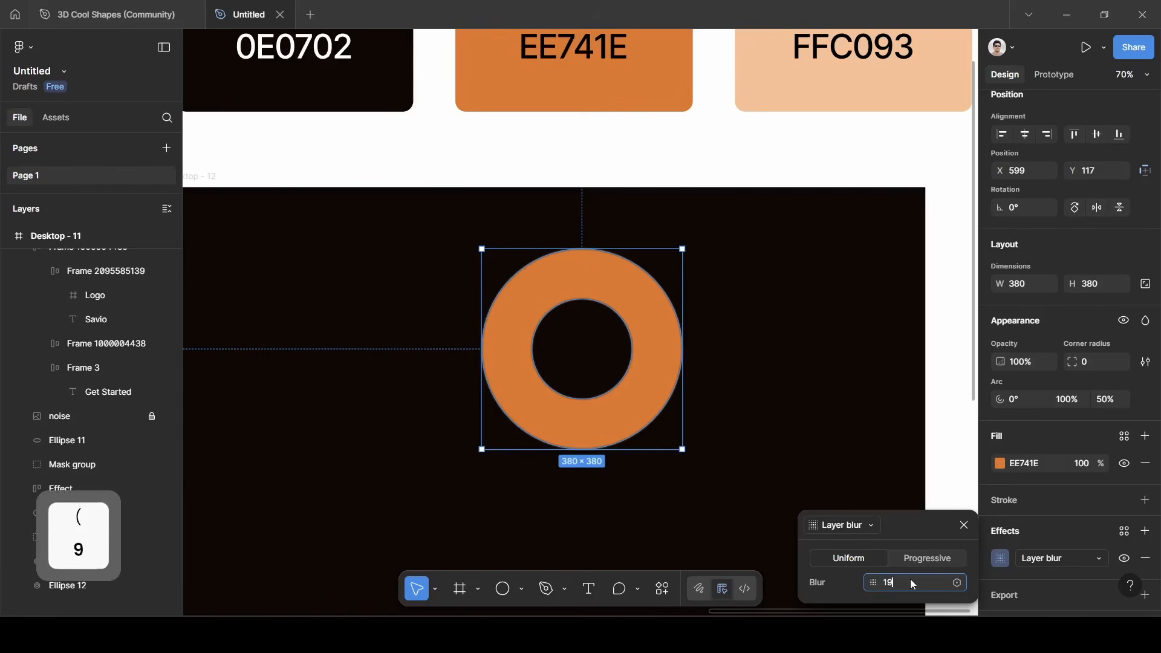
key("BackSpace")
type("00")
key("Return")
left_click(963, 525)
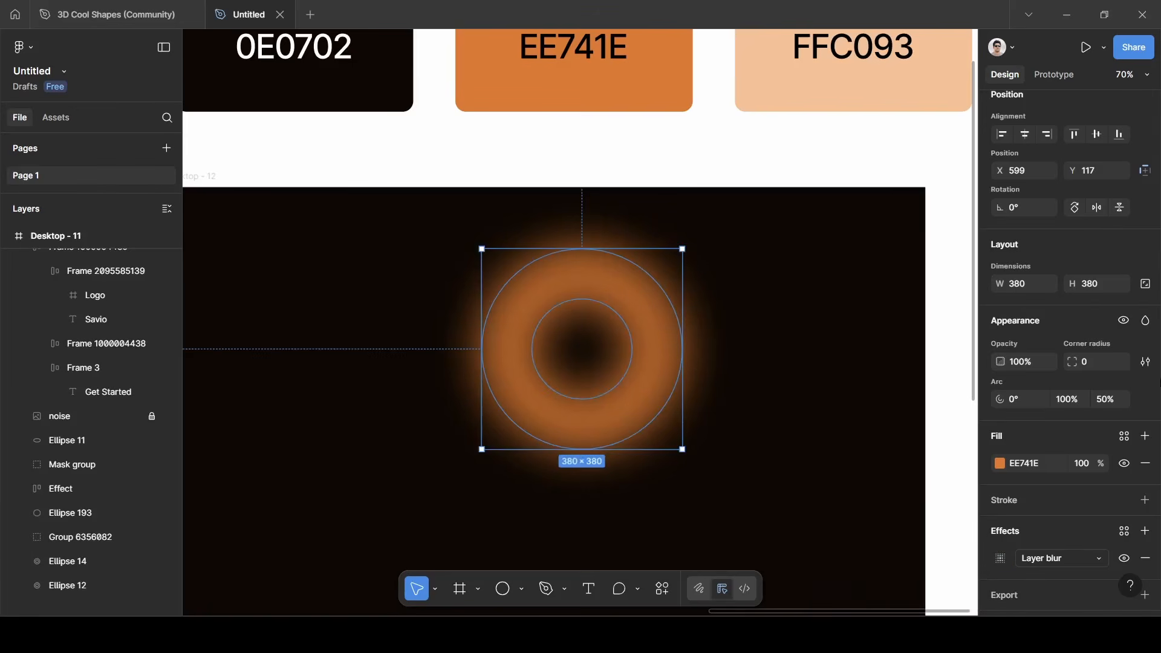
Set the ring's blend mode to Plus lighter and its fill opacity to 50%.
left_click(1145, 321)
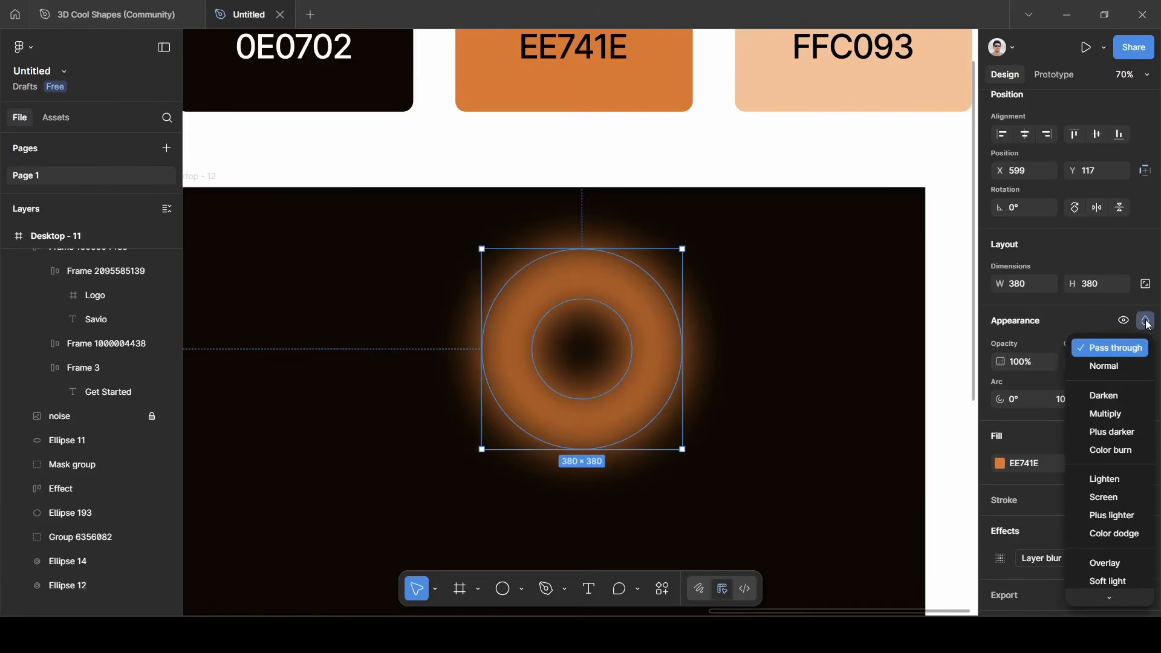
left_click(1116, 515)
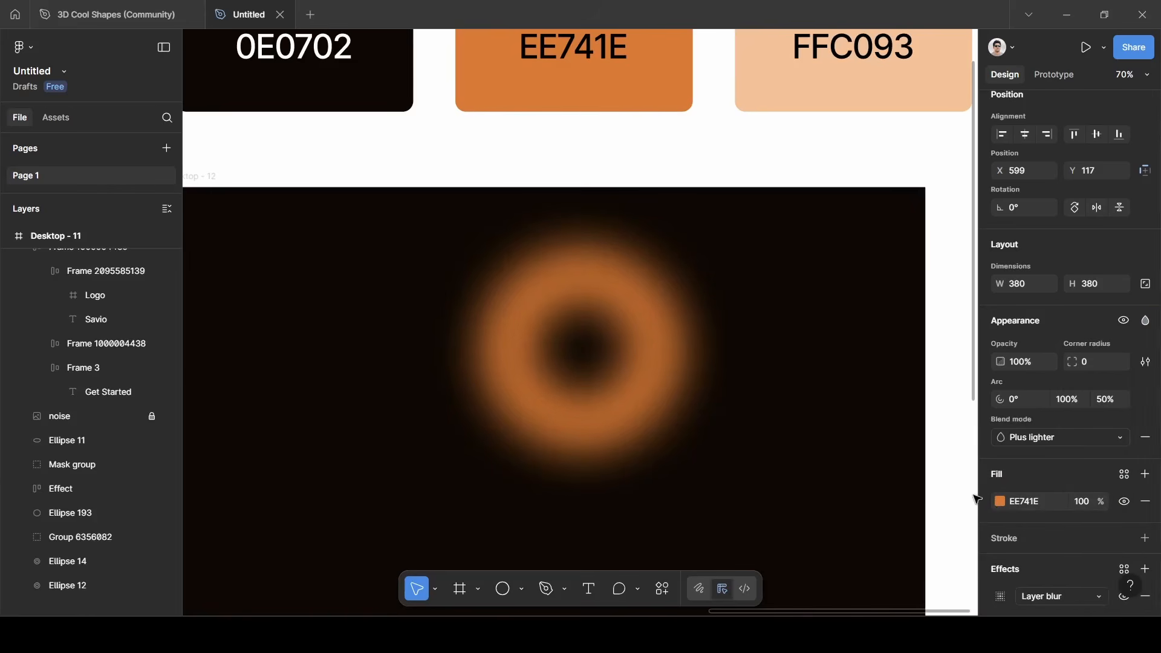
key("BackSpace")
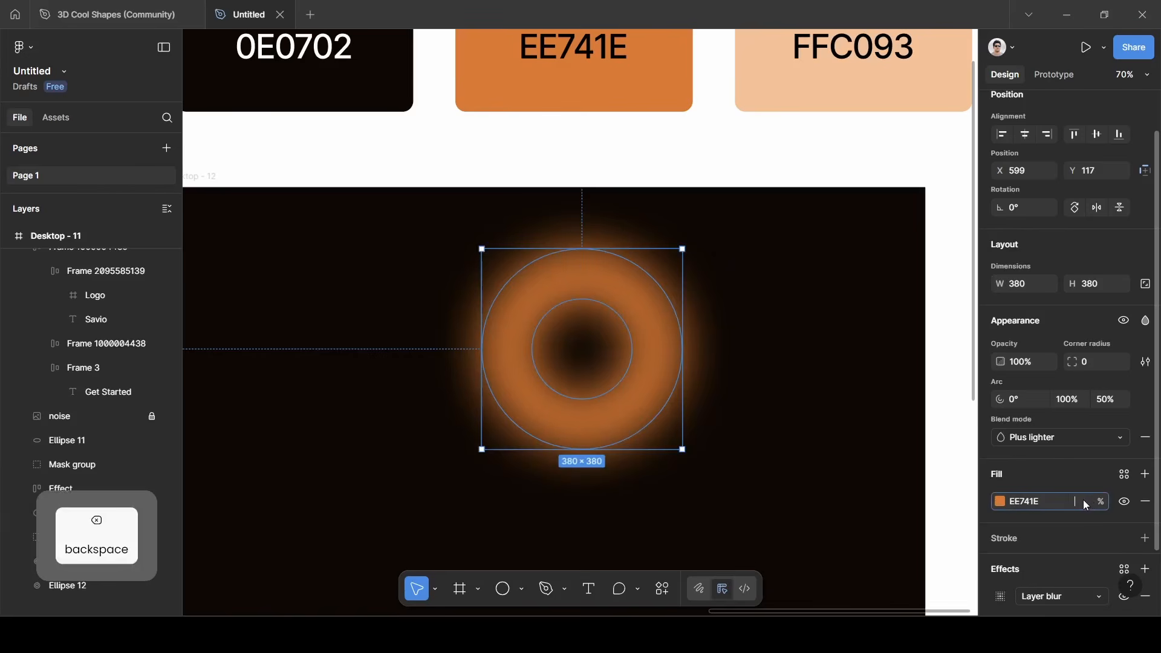
type("50")
left_click(1084, 470)
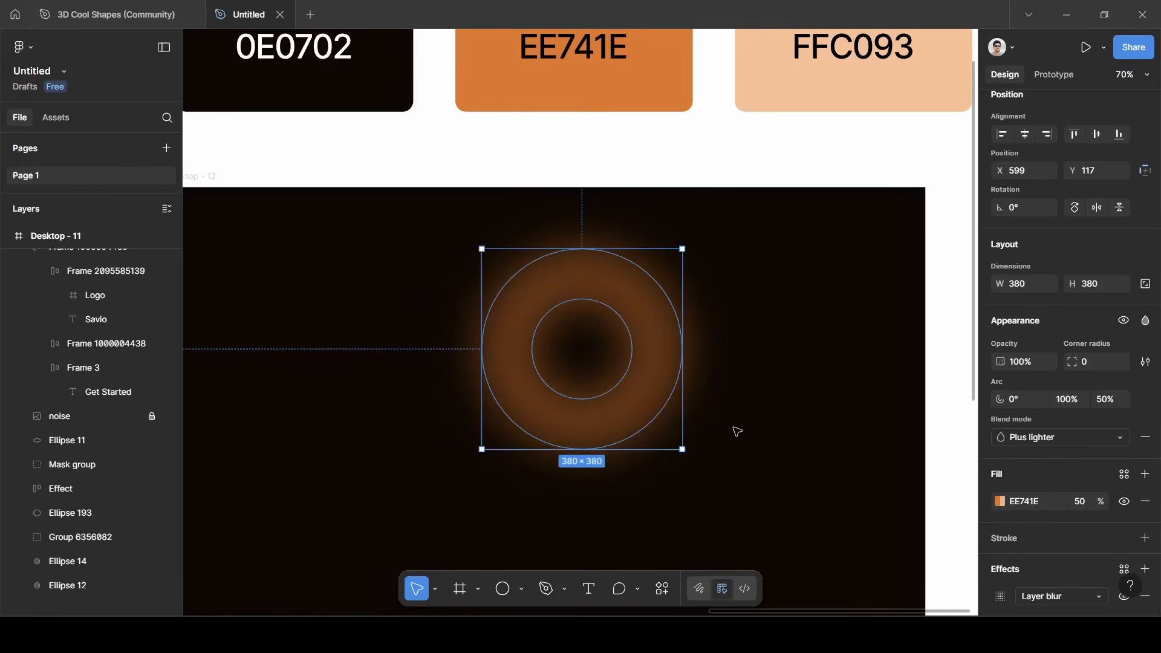
Duplicate the blurred ring and place the copy lower and to the right of the original, at about X 758, Y 287.
scroll(587, 371, "down", 5)
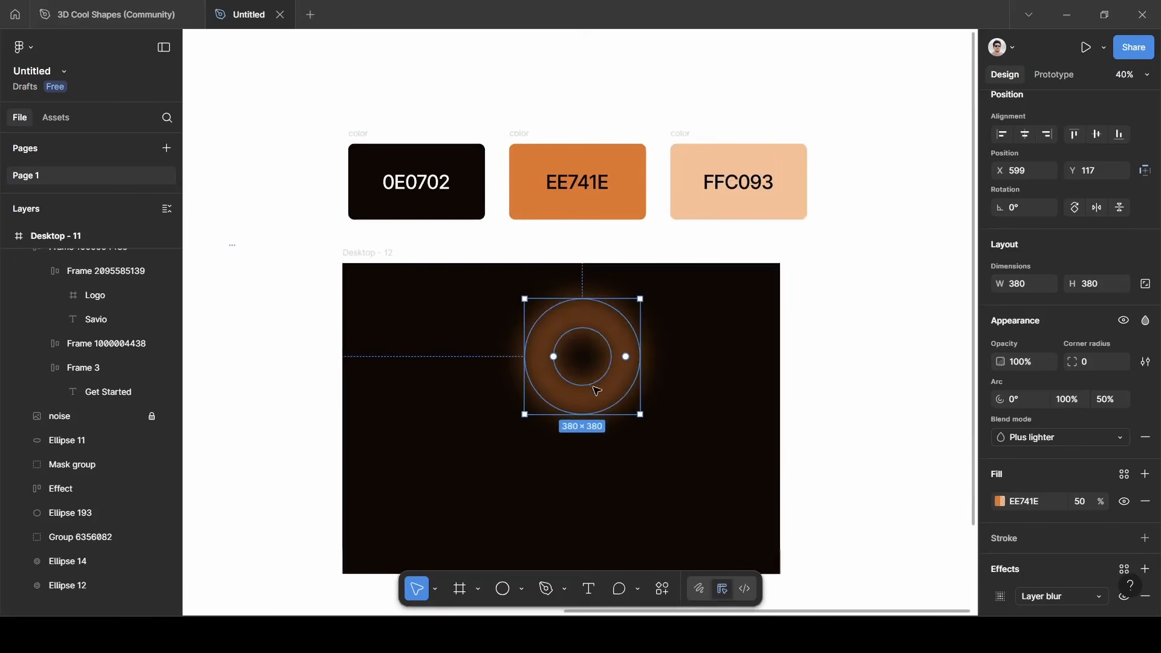
left_click_drag(616, 399, 675, 435)
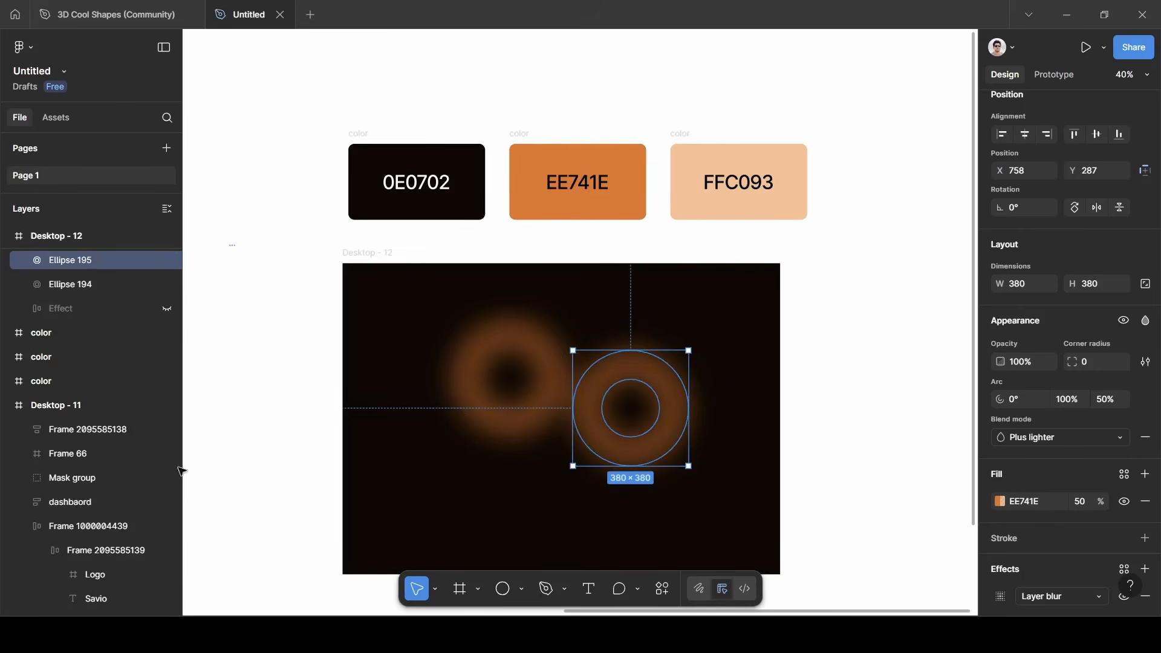
Show the hidden Effect frame in Desktop - 12 and move it above both ellipses in the layer order.
left_click(358, 255)
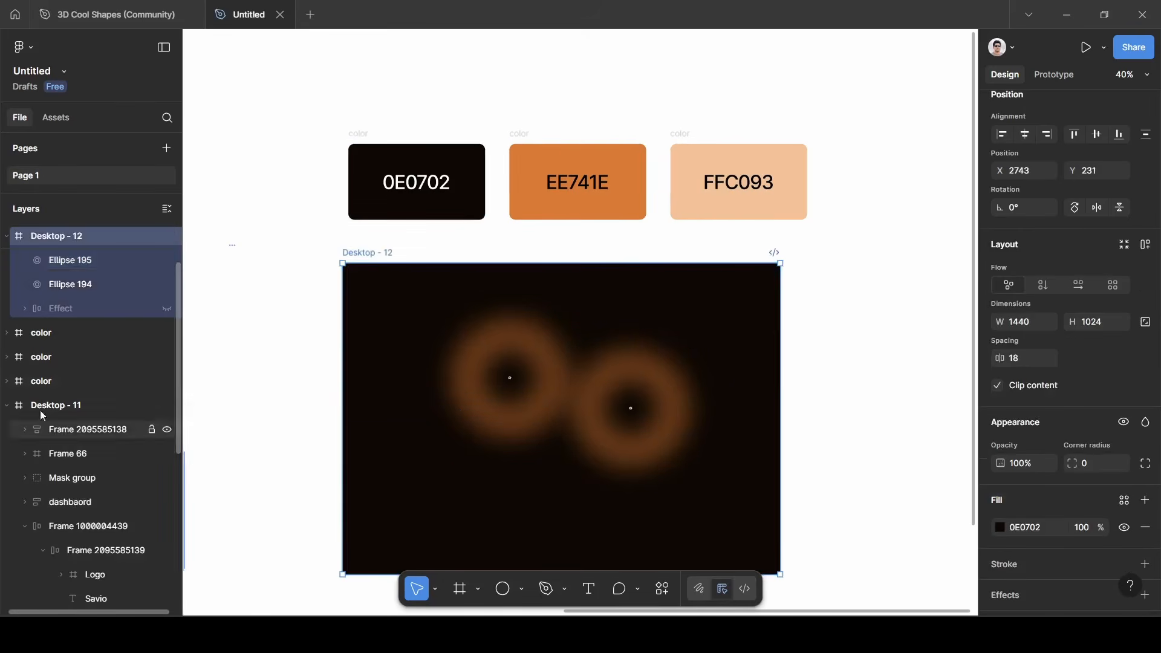
scroll(98, 333, "up", 2)
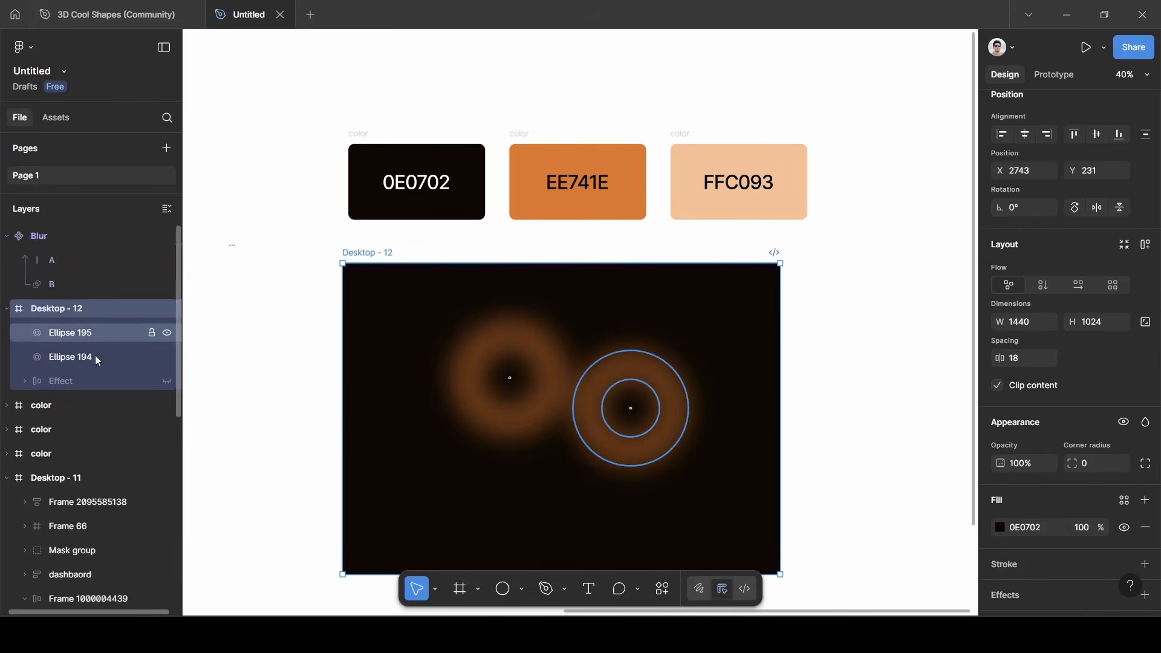
left_click(167, 382)
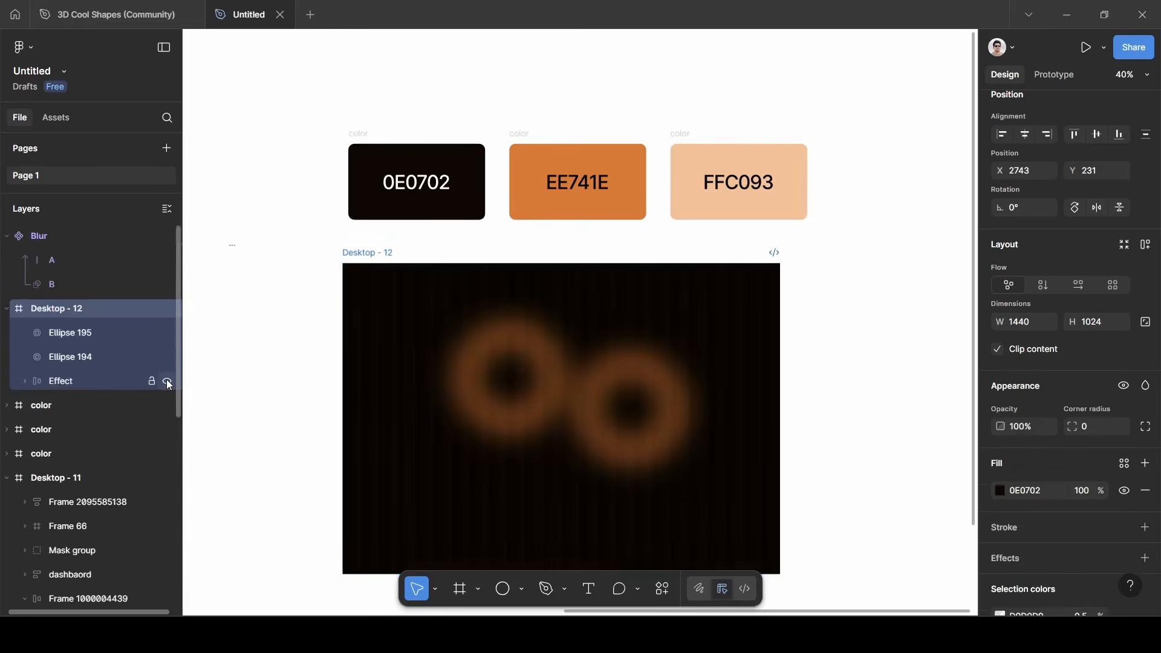
left_click(64, 382)
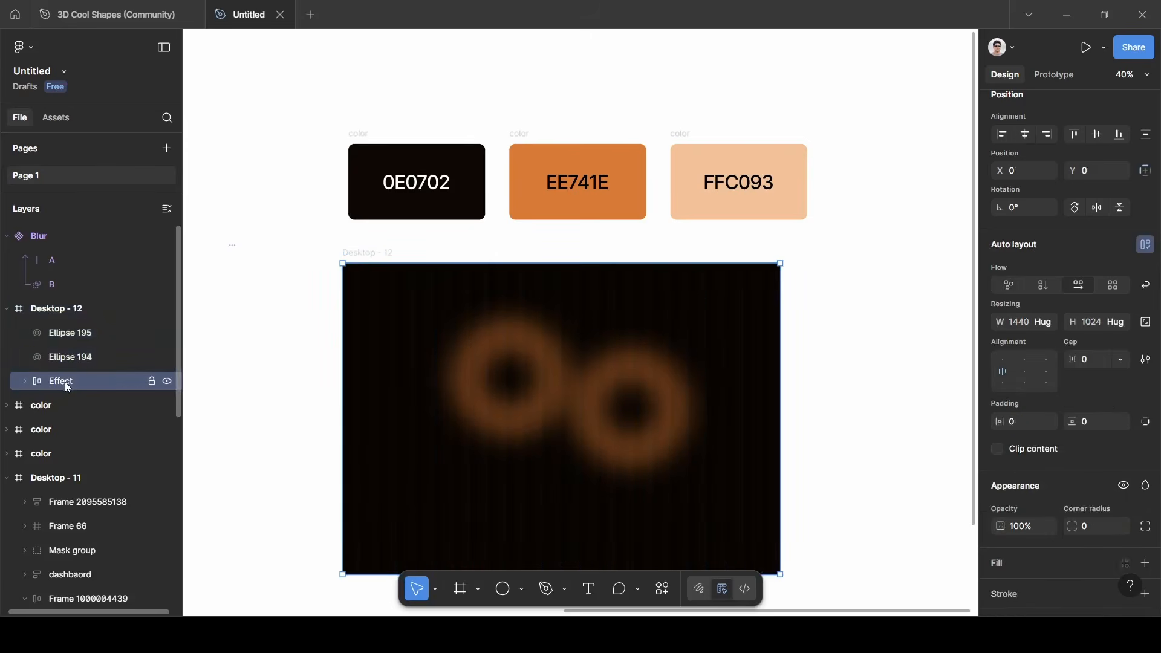
left_click_drag(64, 382, 67, 322)
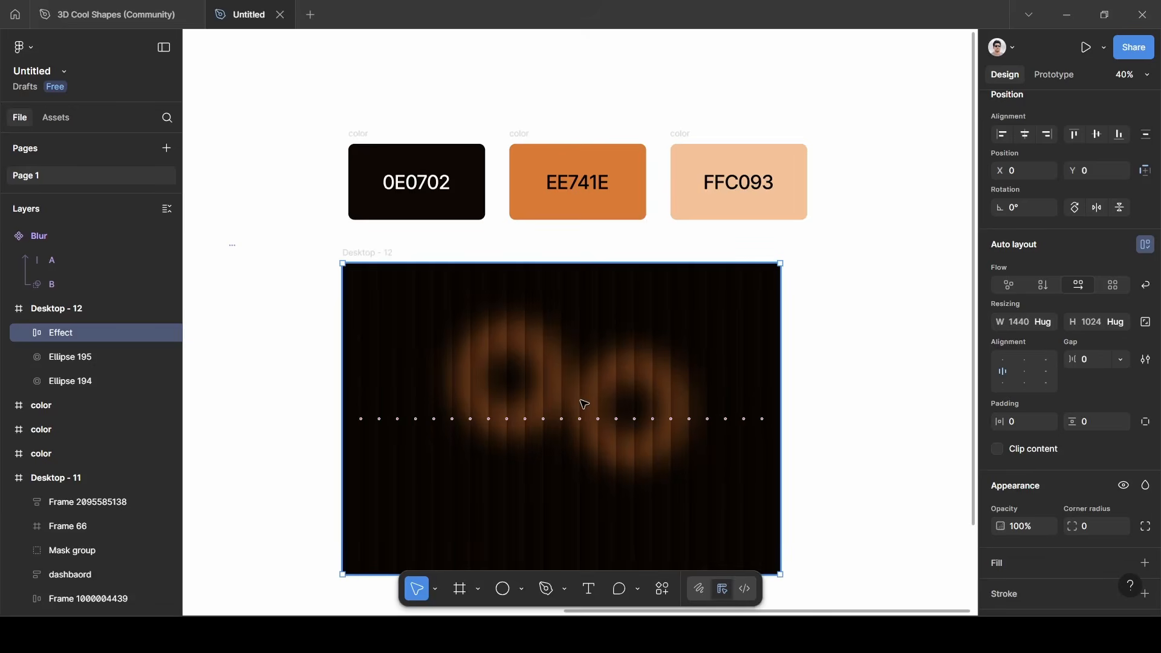
left_click(310, 385)
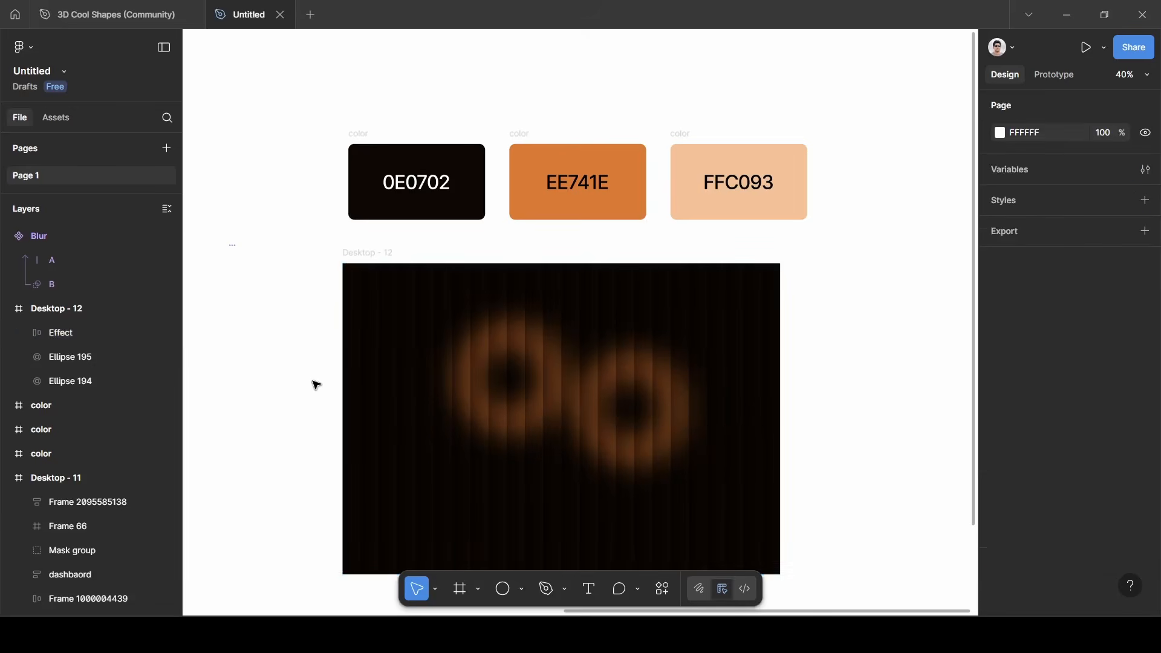
Lock the Effect frame and the Ellipse 195 and Ellipse 194 layers in Desktop - 12.
scroll(314, 384, "down", 2)
scroll(316, 384, "left", 10)
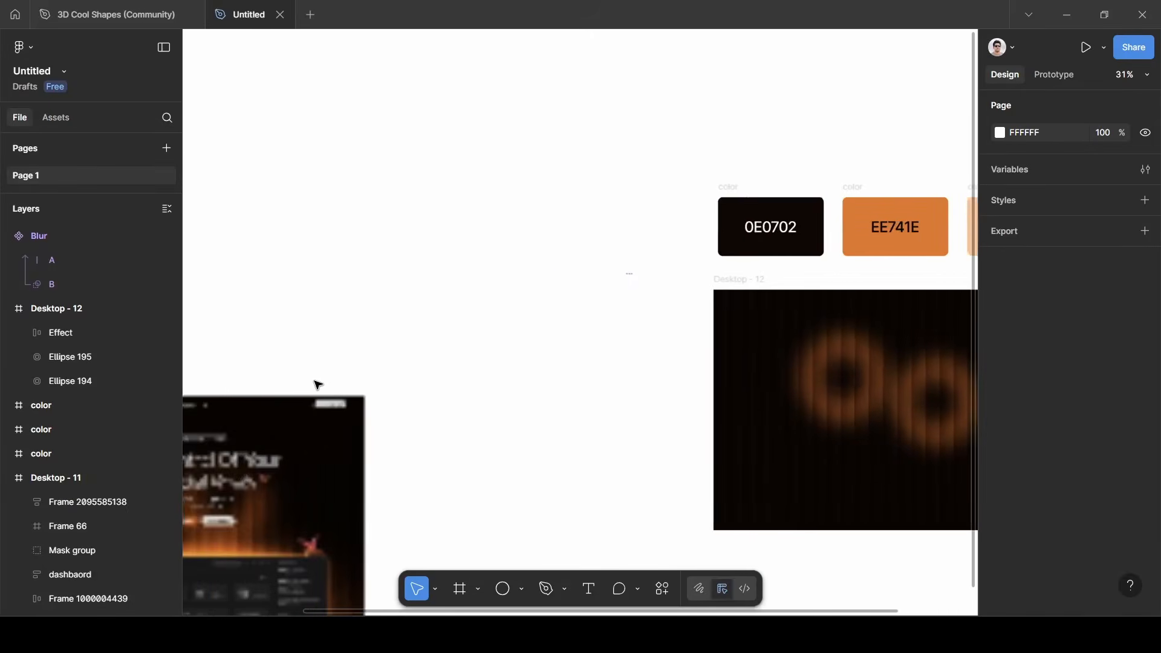
scroll(516, 386, "right", 6)
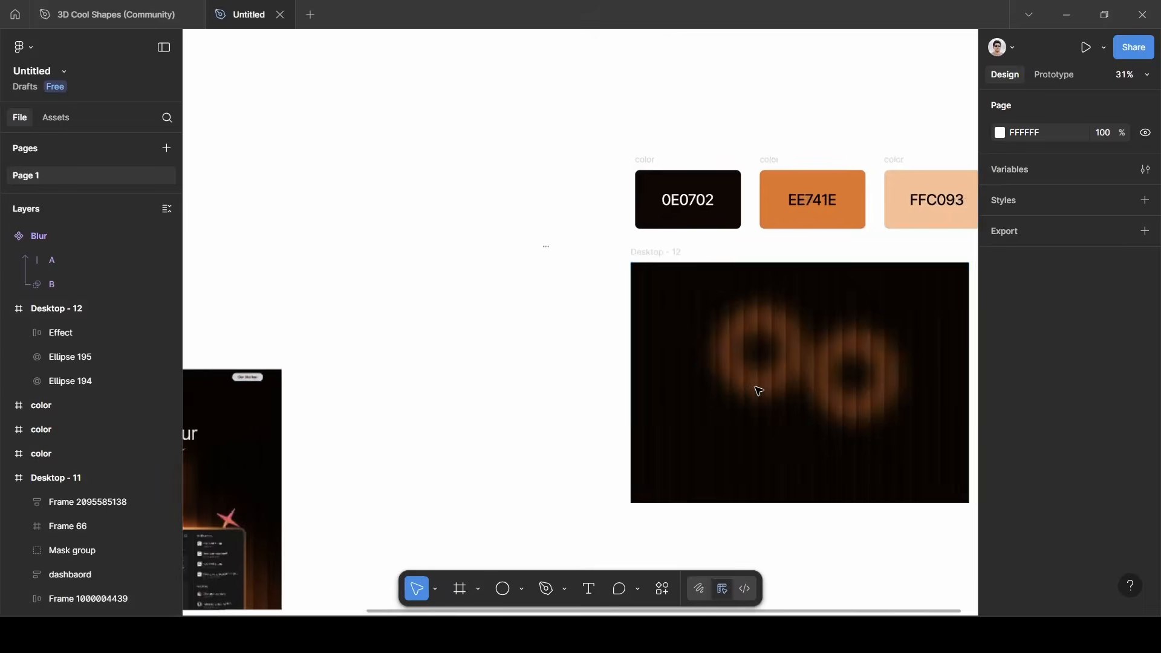
scroll(759, 392, "up", 3)
scroll(760, 394, "right", 5)
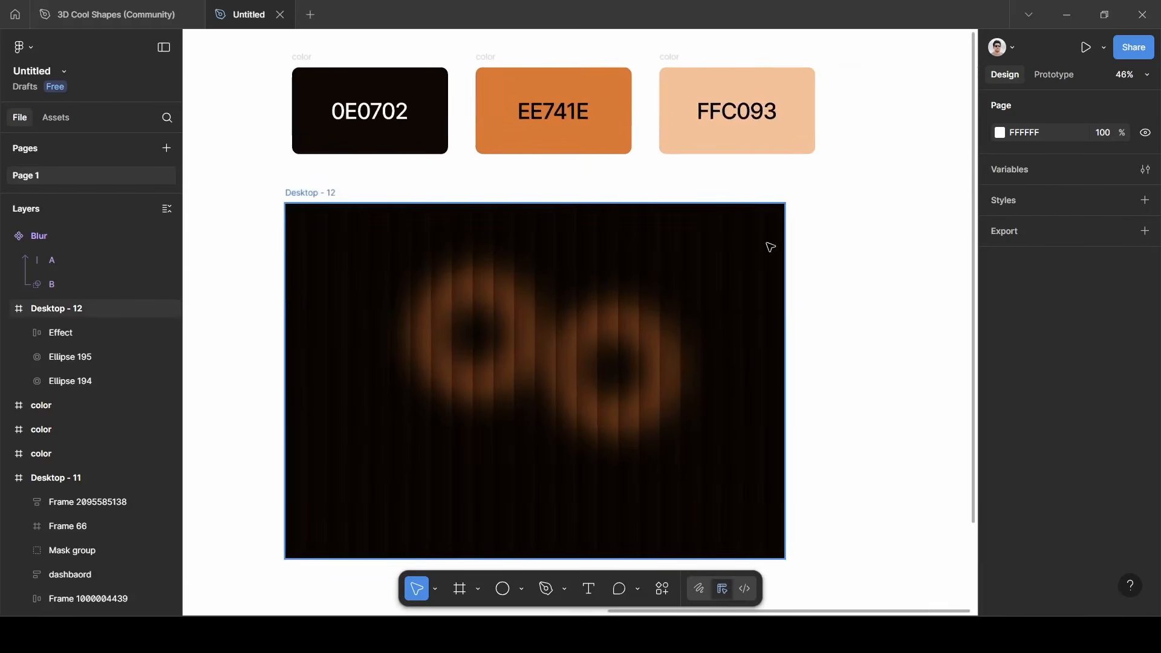
scroll(447, 168, "down", 1)
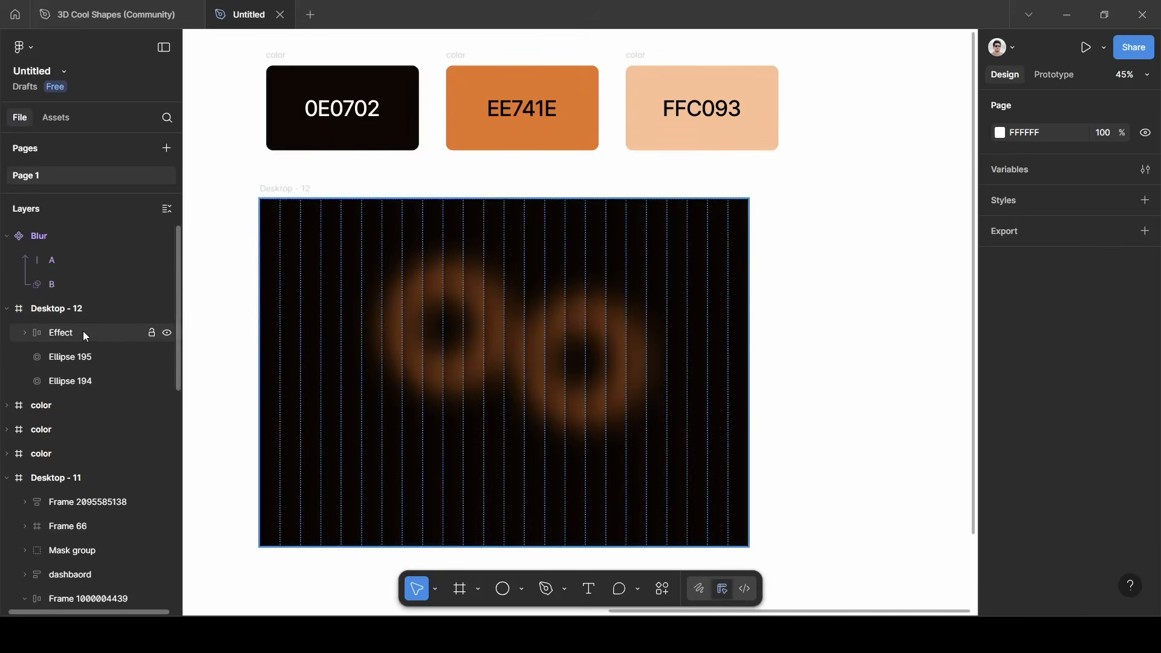
left_click(152, 333)
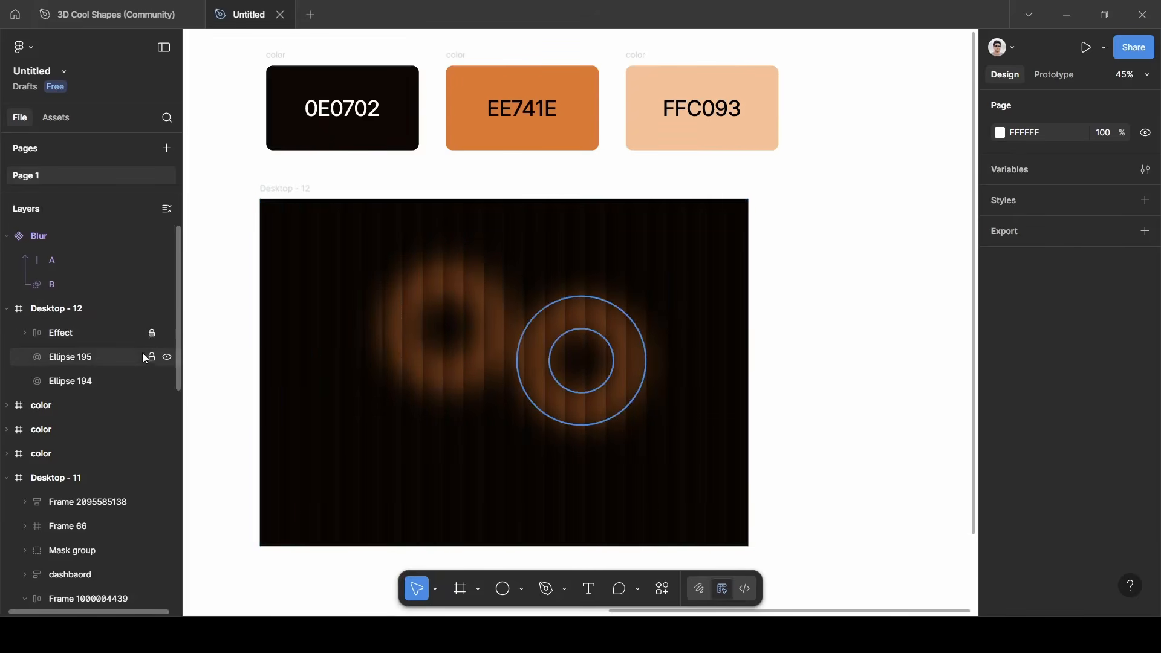
left_click(152, 357)
left_click(152, 382)
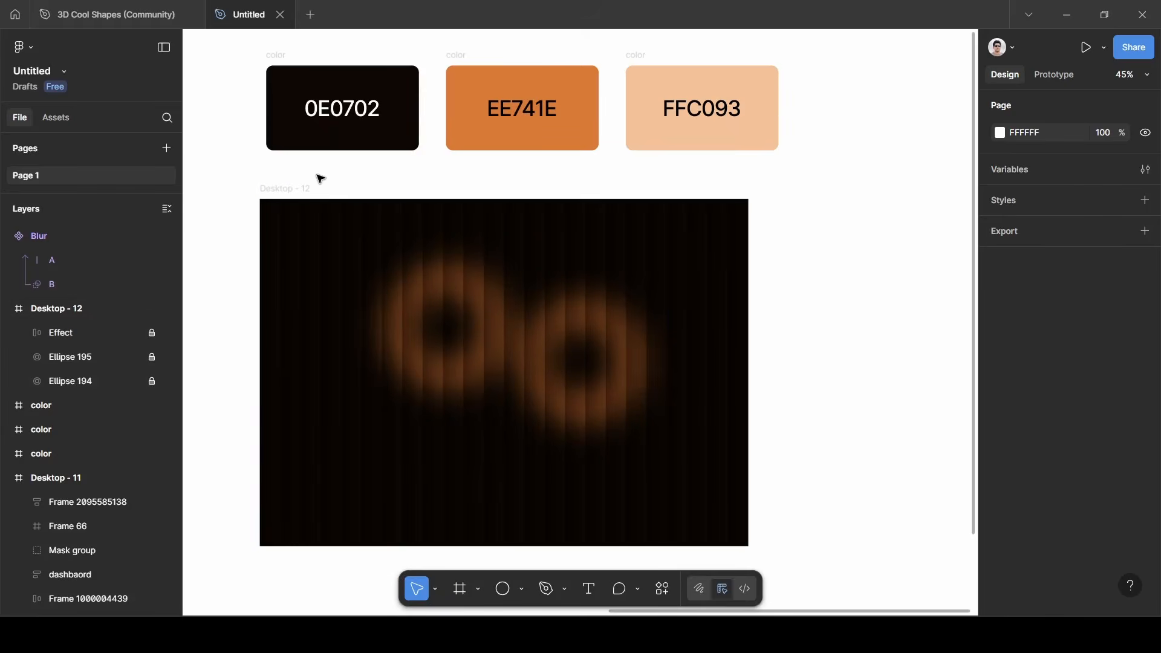
Draw a wide ellipse about 1421 wide across the upper part of Desktop - 12 and set its height to 700.
key("o")
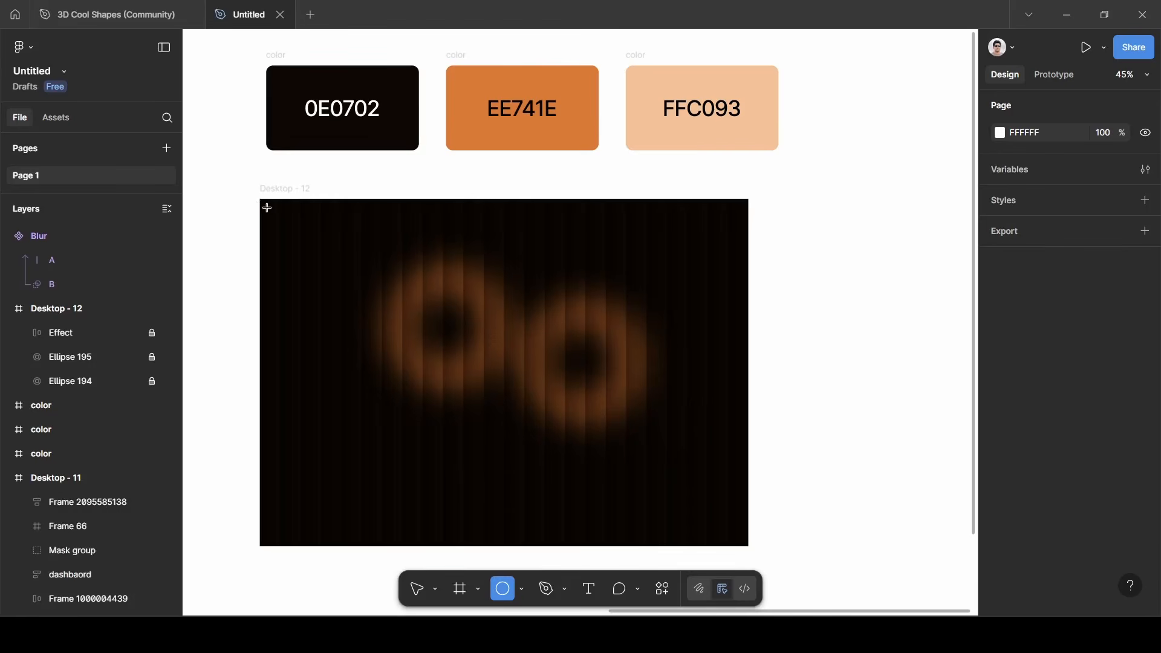
left_click_drag(266, 208, 749, 357)
left_click(1091, 335)
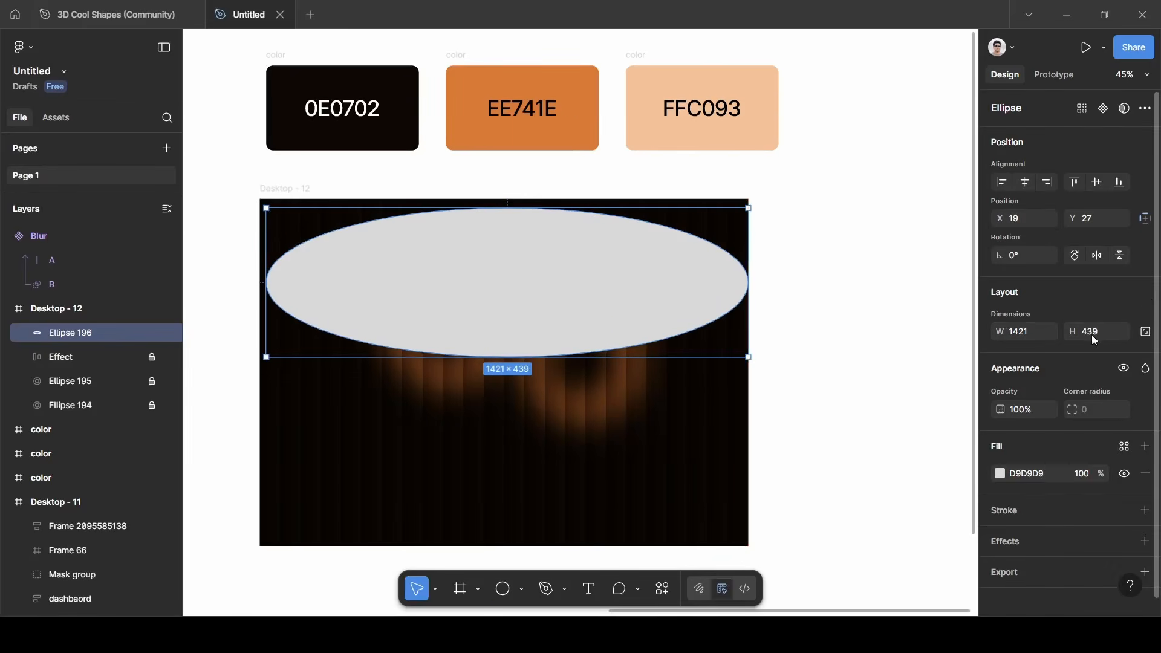
key("BackSpace")
type("700")
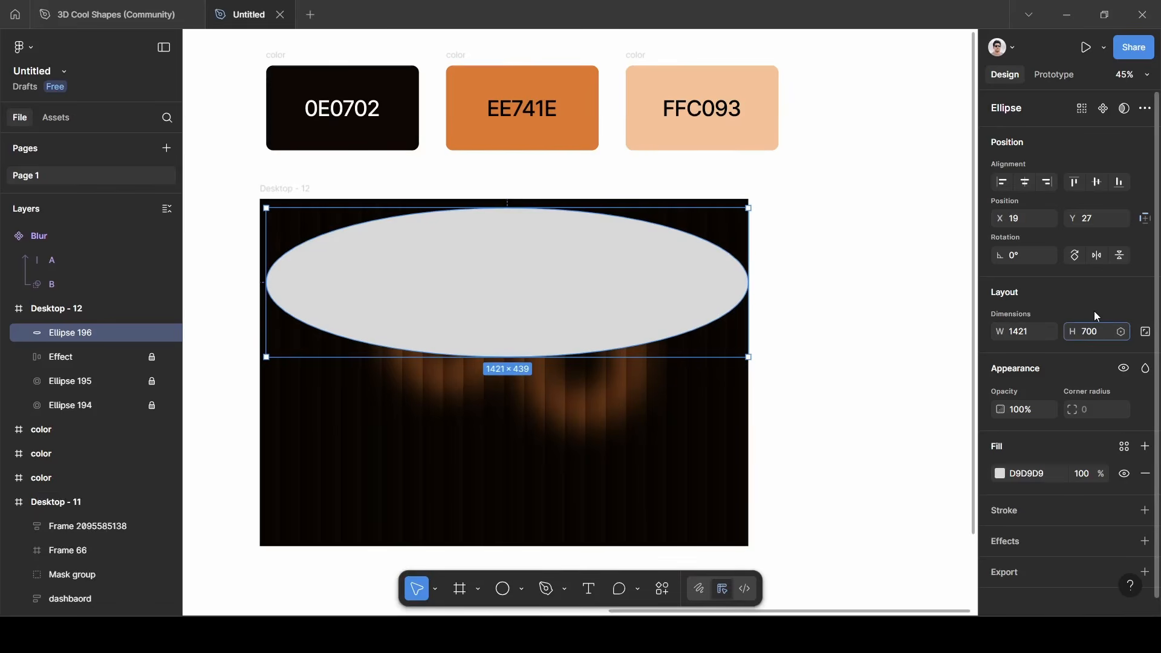
key("Return")
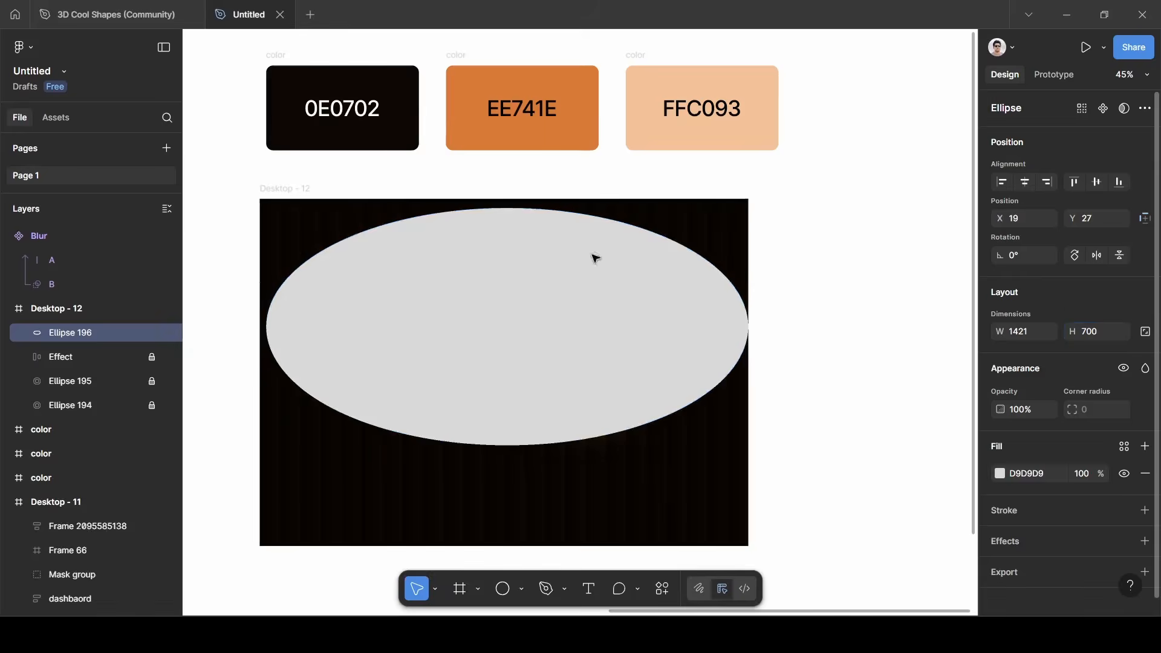
Move the large ellipse straight up to about Y -323 so its upper half extends above the Desktop - 12 frame.
left_click_drag(569, 281, 561, 196)
key("ctrl+z")
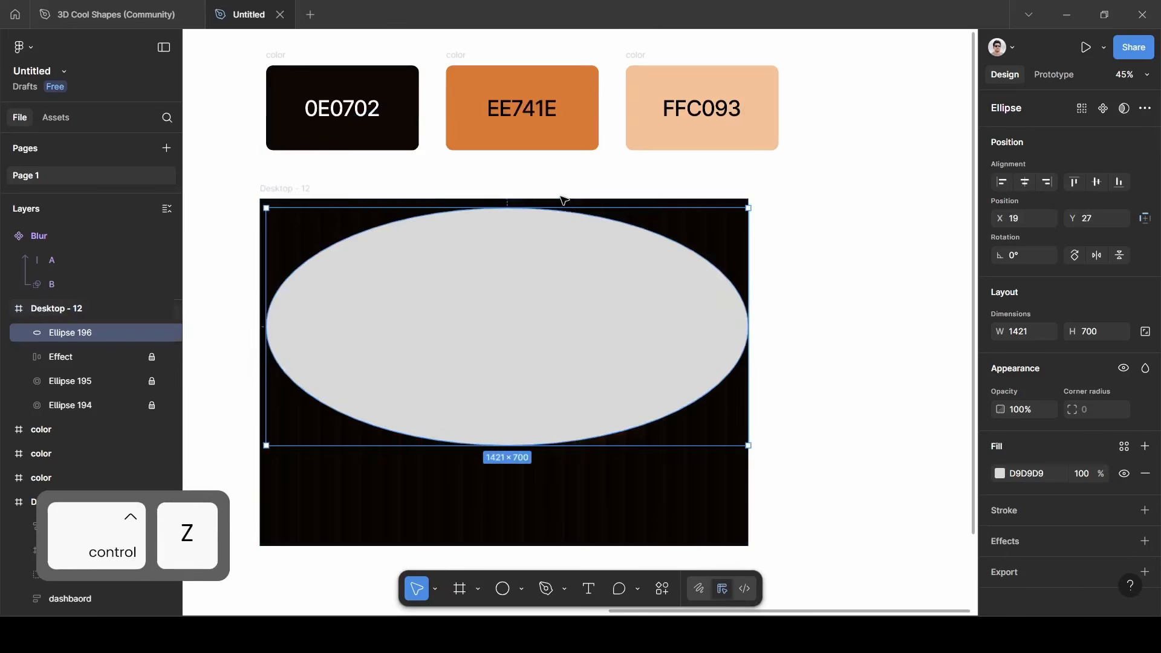
left_click_drag(567, 379, 561, 299)
Fill the large ellipse with dark 0E0702 sampled from the matching color swatch.
left_click(1001, 475)
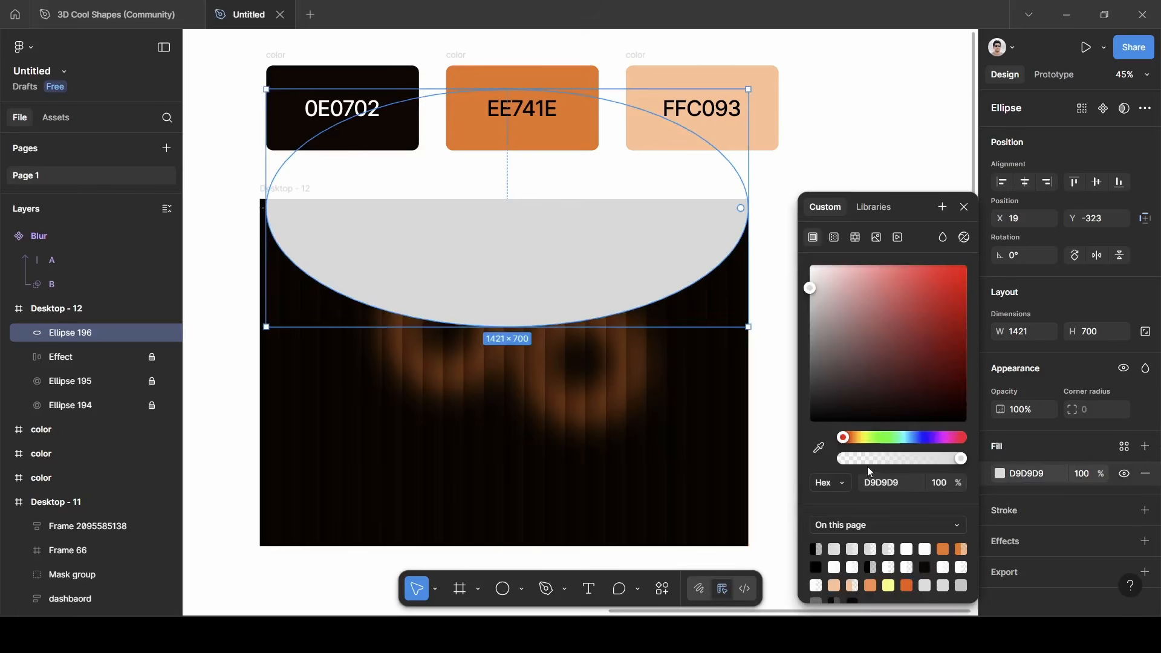
left_click(820, 449)
left_click(380, 85)
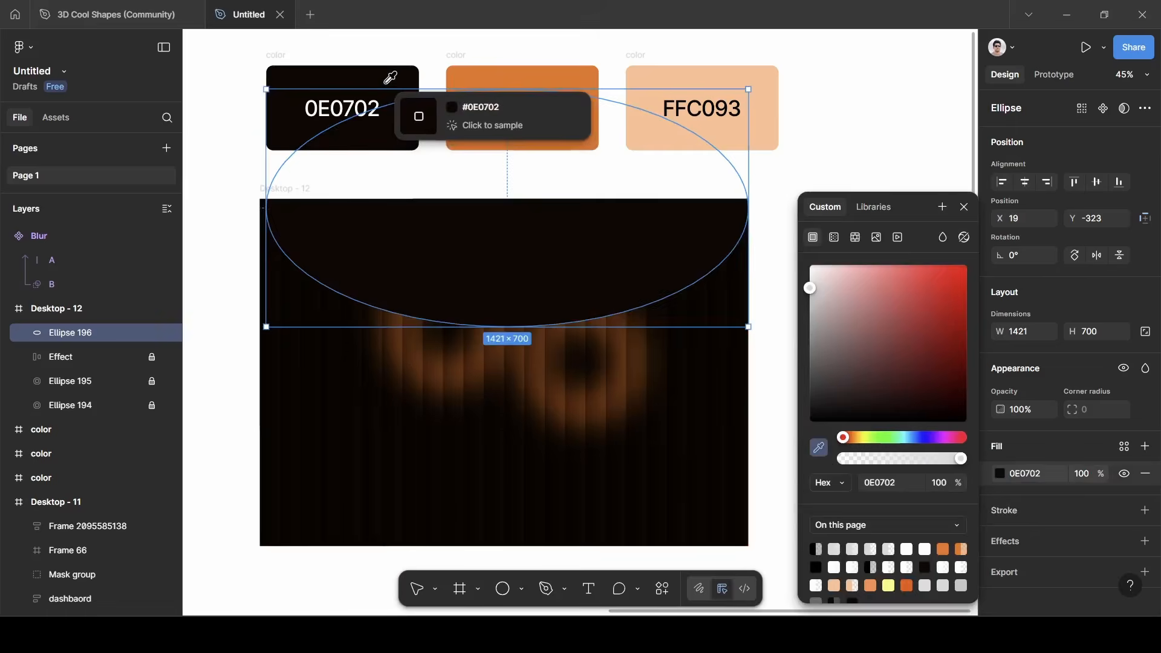
Set the large dark ellipse's fill opacity to 70%.
left_click(964, 207)
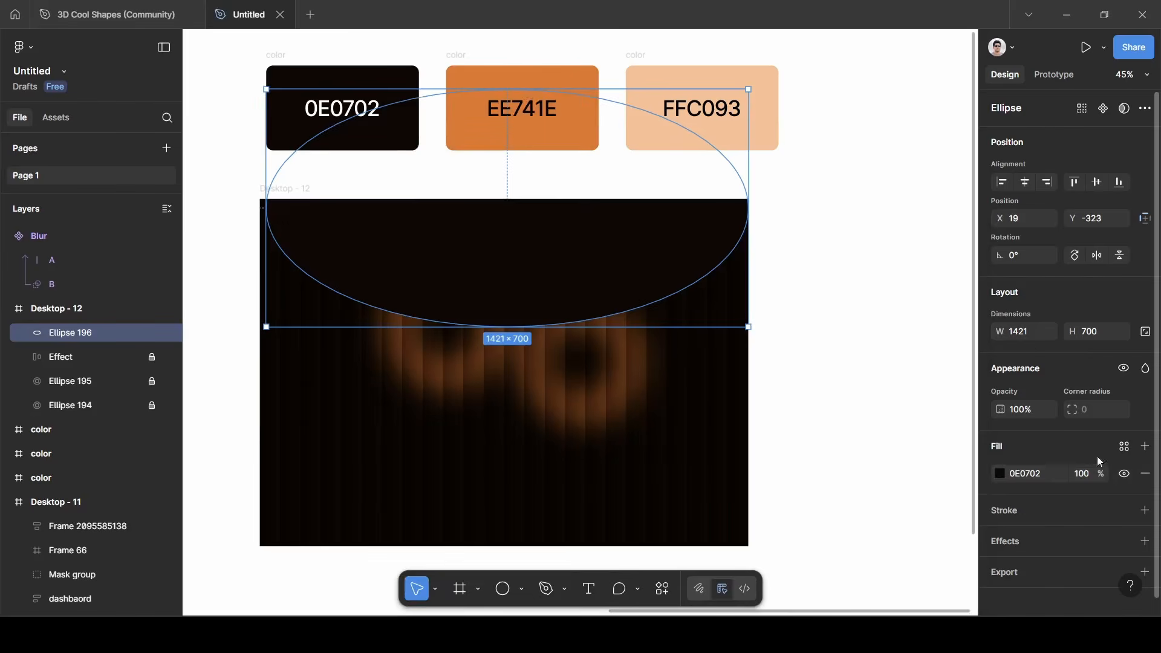
left_click(1083, 475)
key("BackSpace")
type("70")
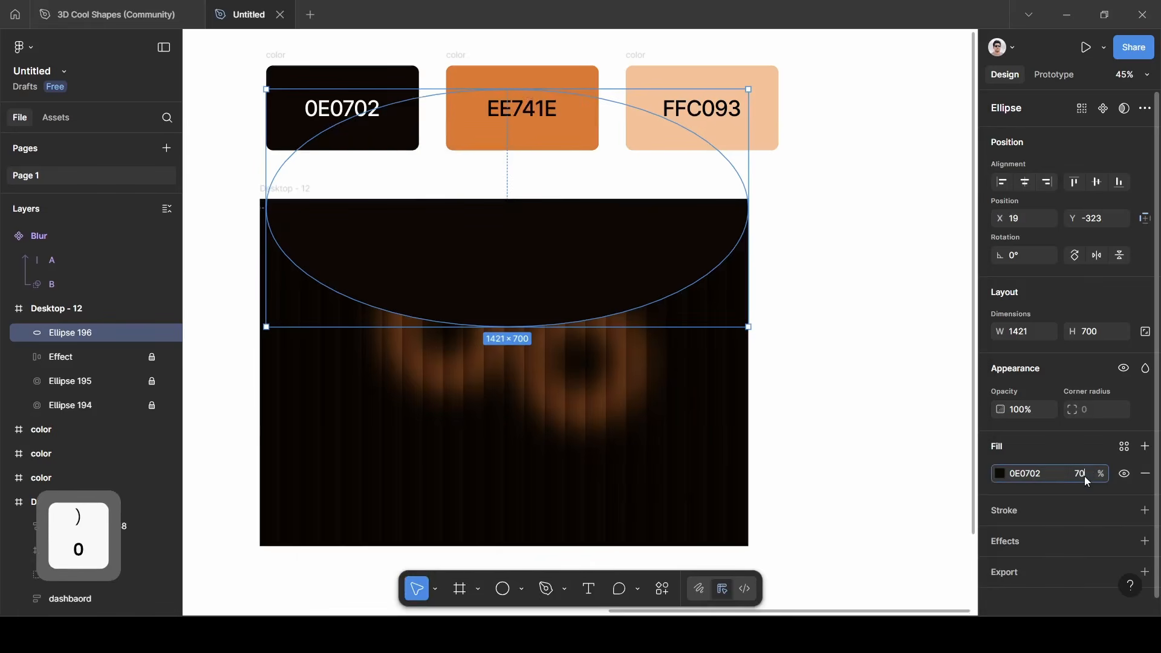
Add a uniform layer blur of 100 to the large dark ellipse.
left_click(1018, 543)
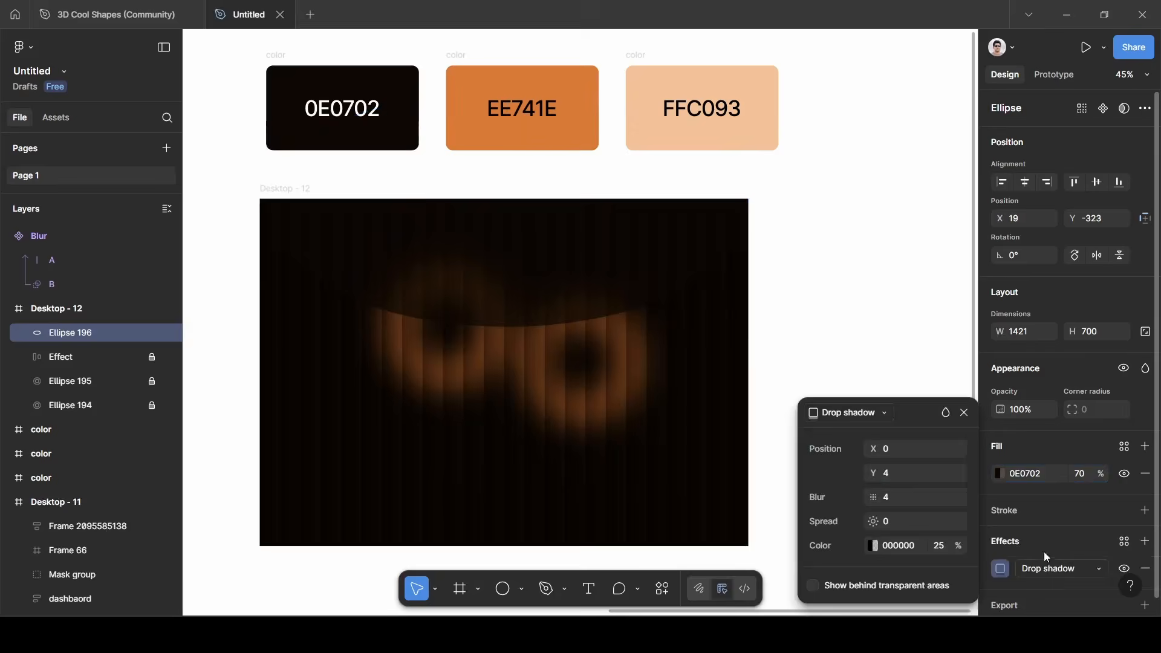
left_click(1068, 528)
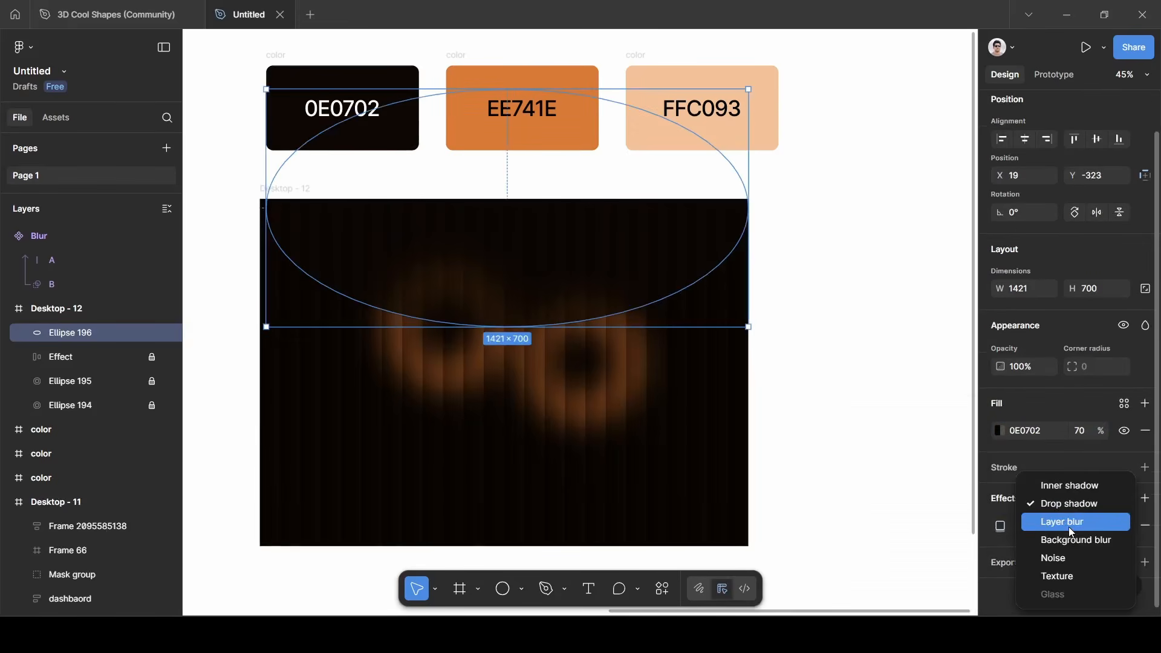
left_click(1065, 521)
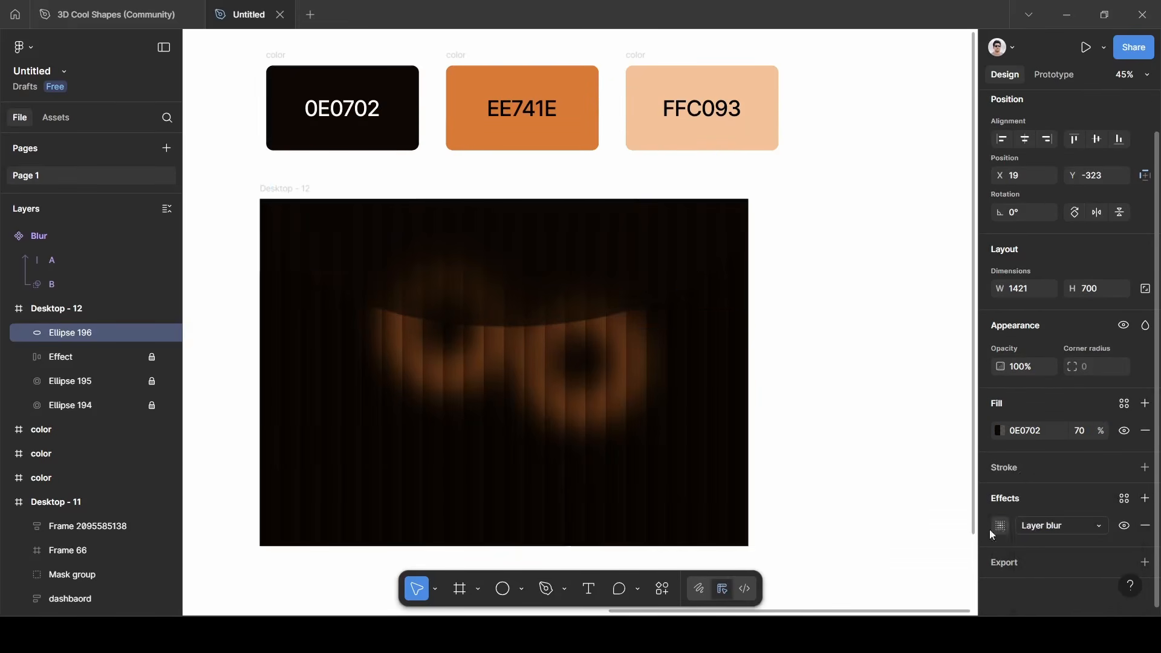
left_click(1000, 525)
left_click(896, 583)
key("BackSpace")
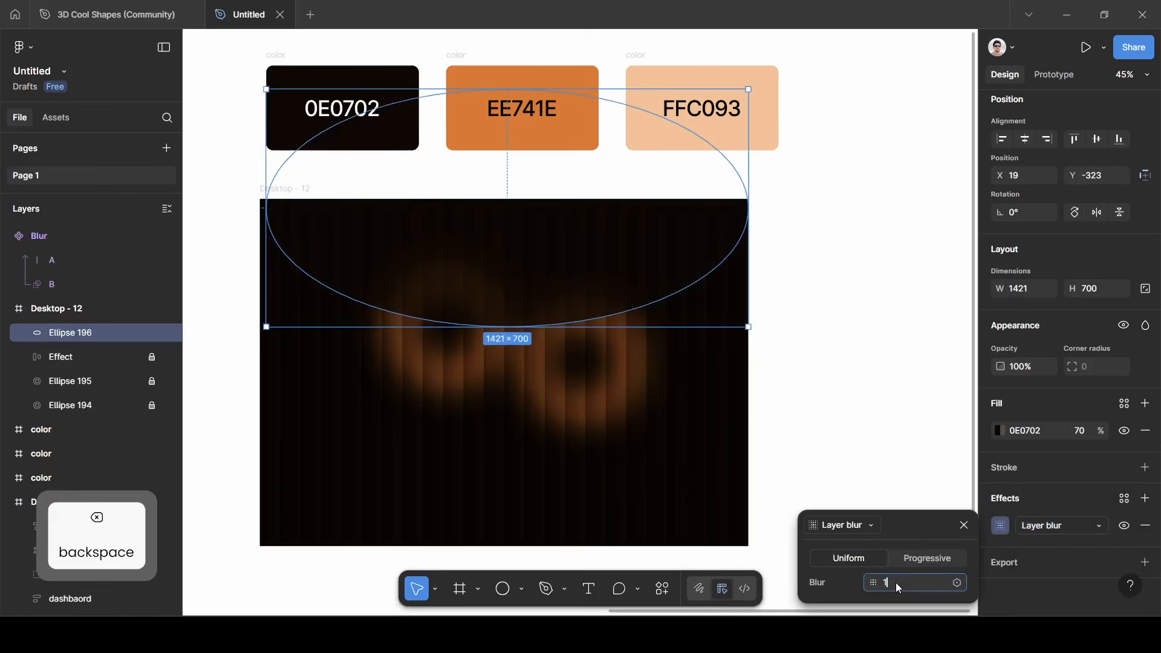
type("100")
key("Return")
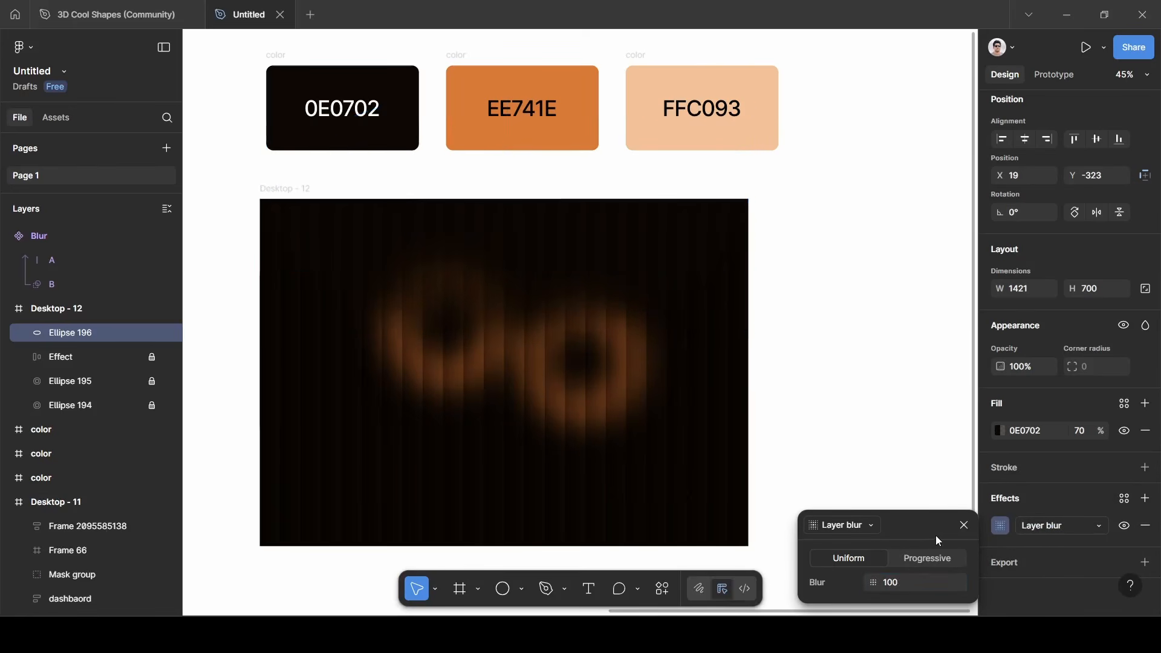
left_click(964, 525)
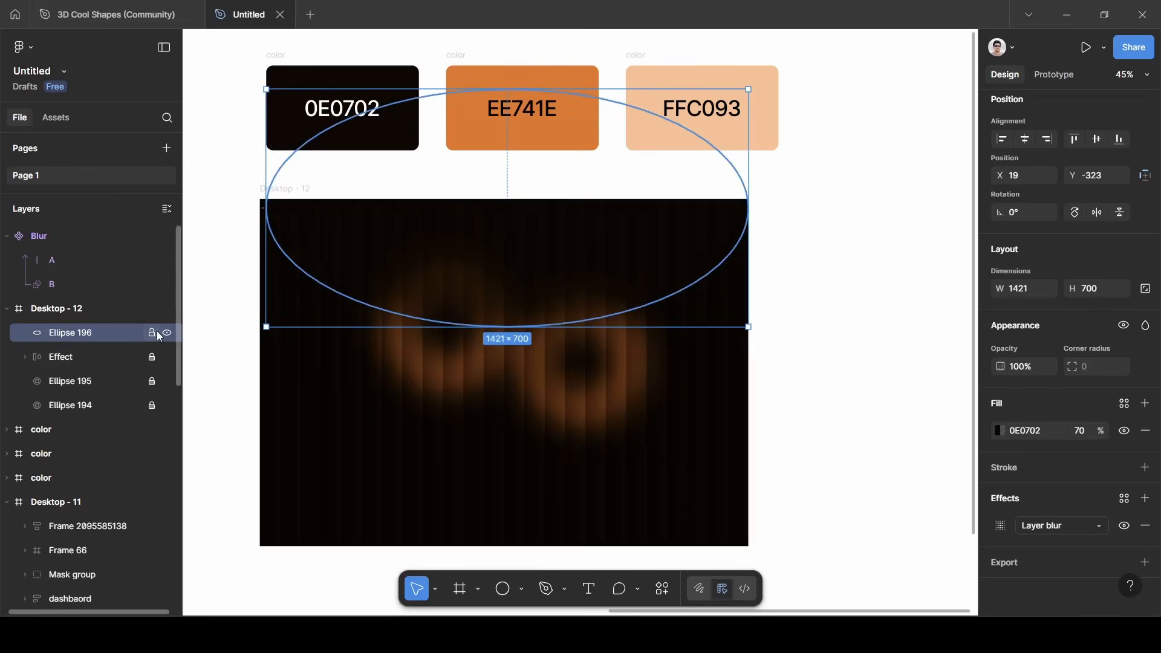
Lock the Ellipse 196 layer in Desktop - 12 and clear the selection.
left_click(151, 334)
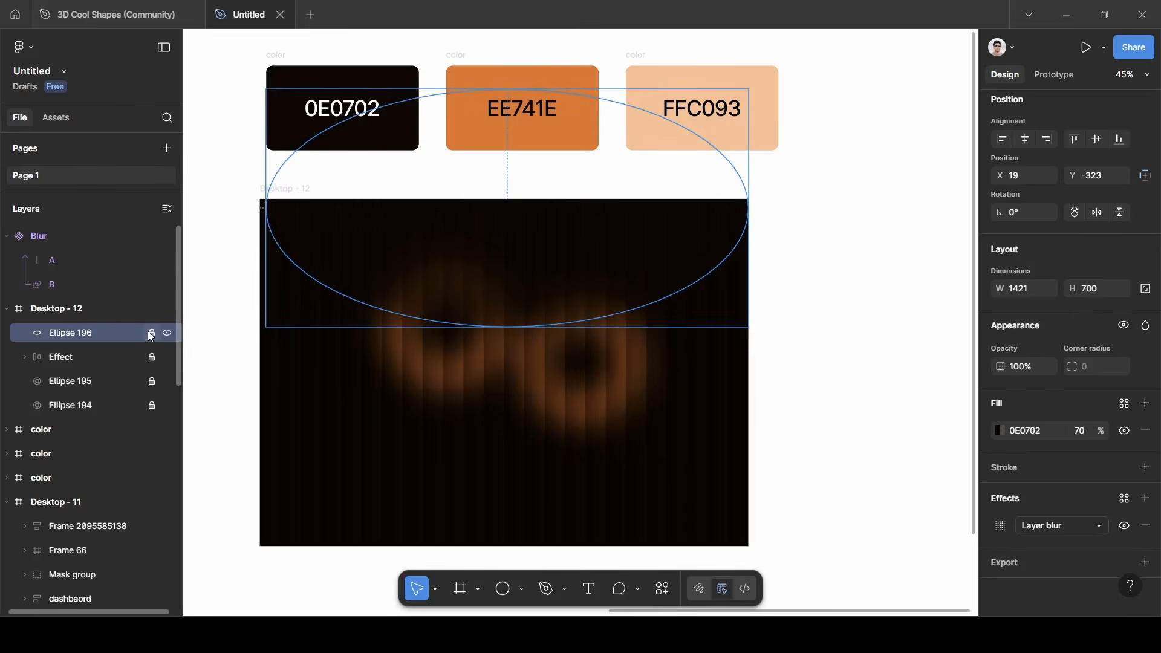
left_click(803, 331)
scroll(609, 311, "left", 3)
scroll(610, 311, "up", 5)
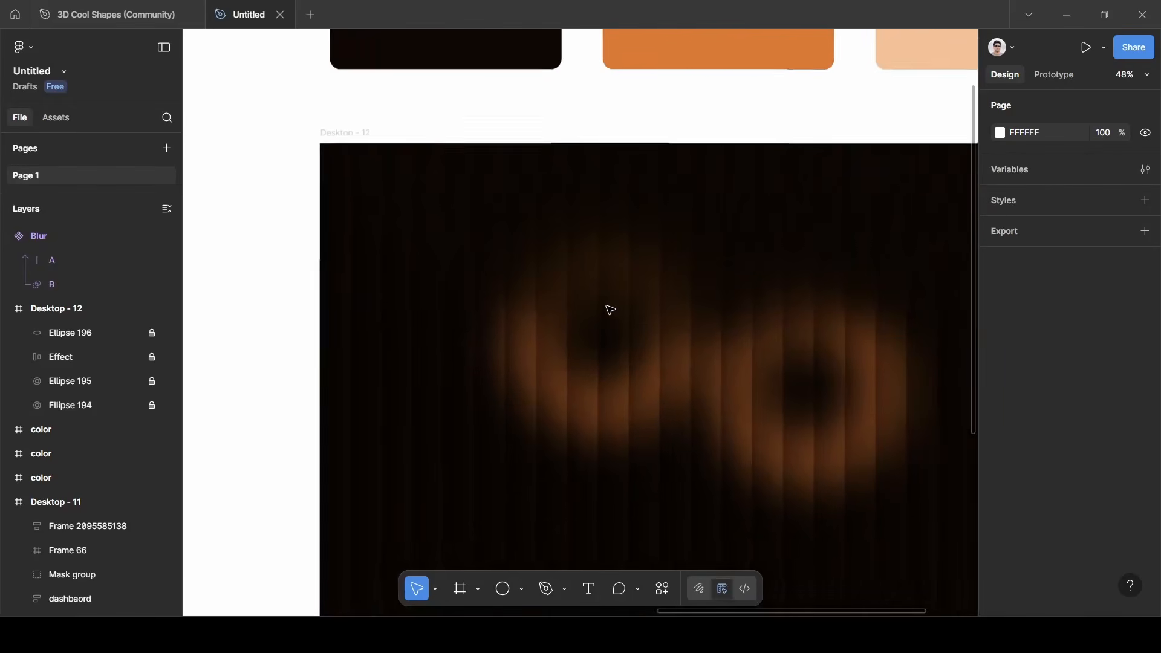
right_click(437, 224)
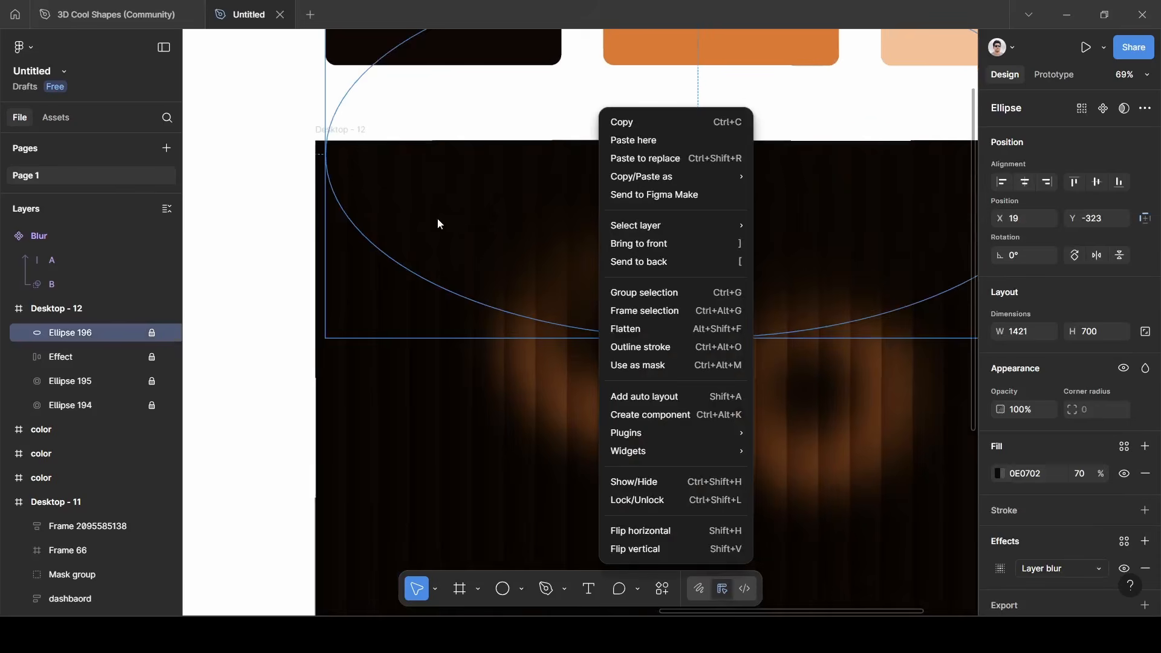
left_click(232, 192)
left_click(305, 164)
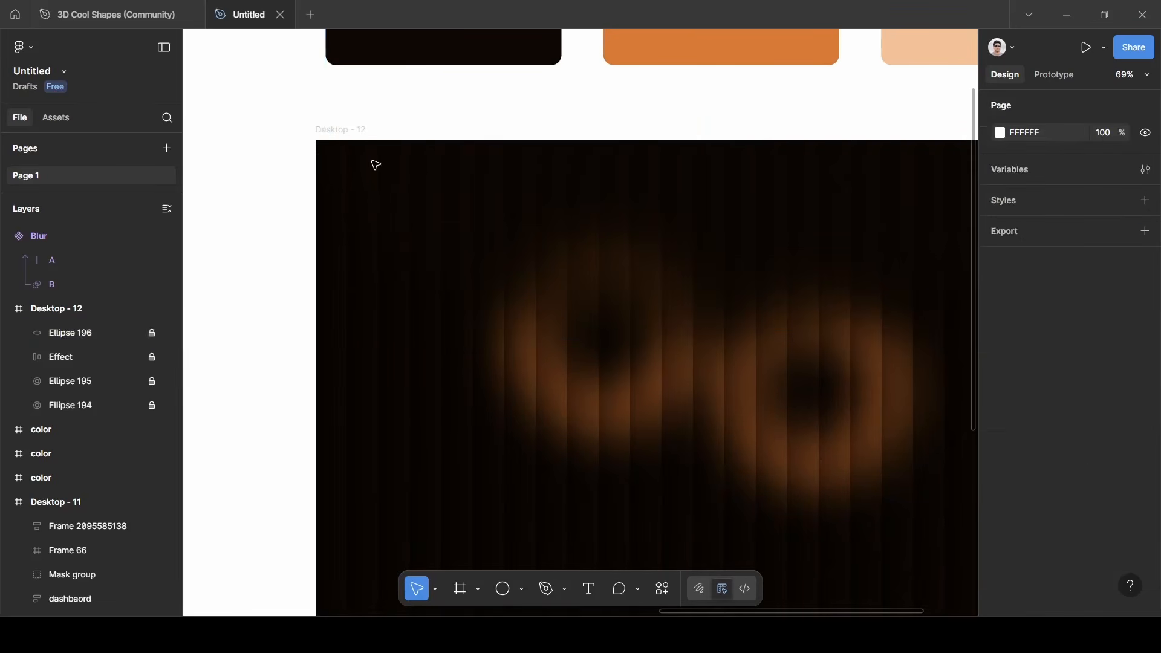
Add the text "Savio" near the upper-left corner of the Desktop - 12 frame.
key("t")
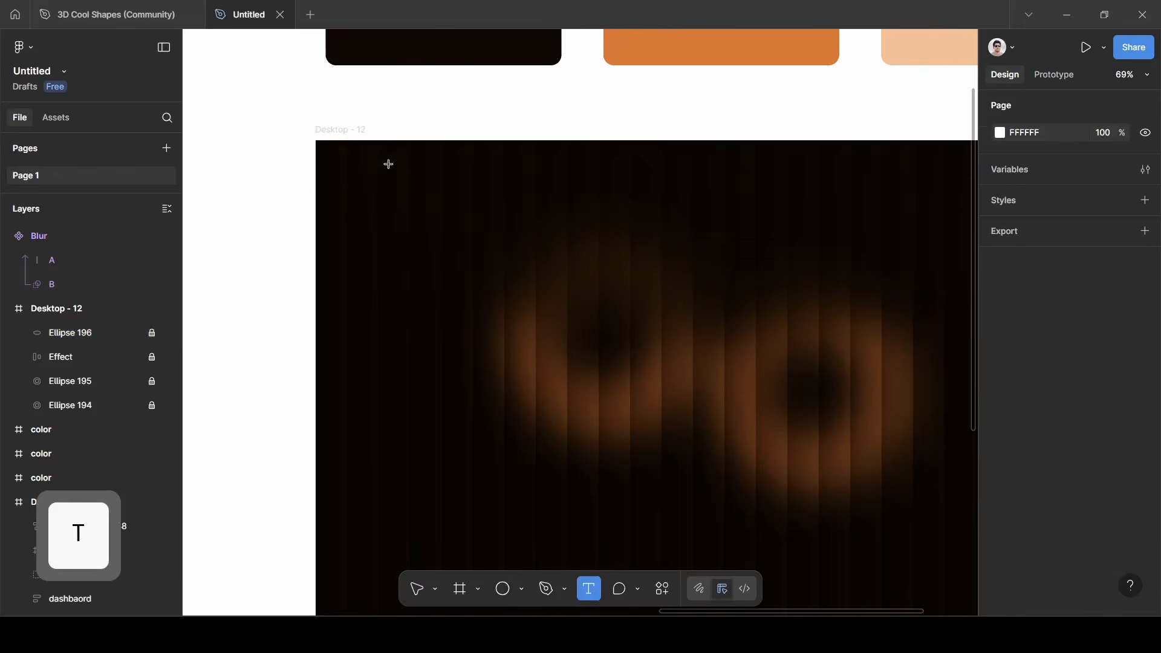
left_click(389, 163)
type("Sa")
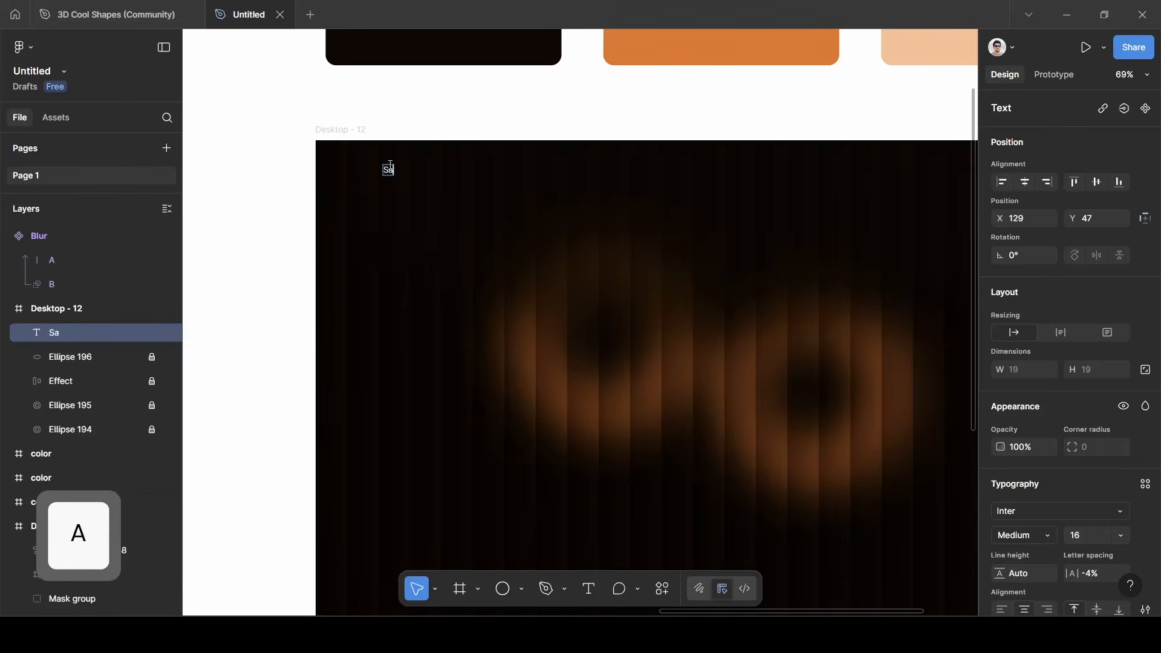
type("vio")
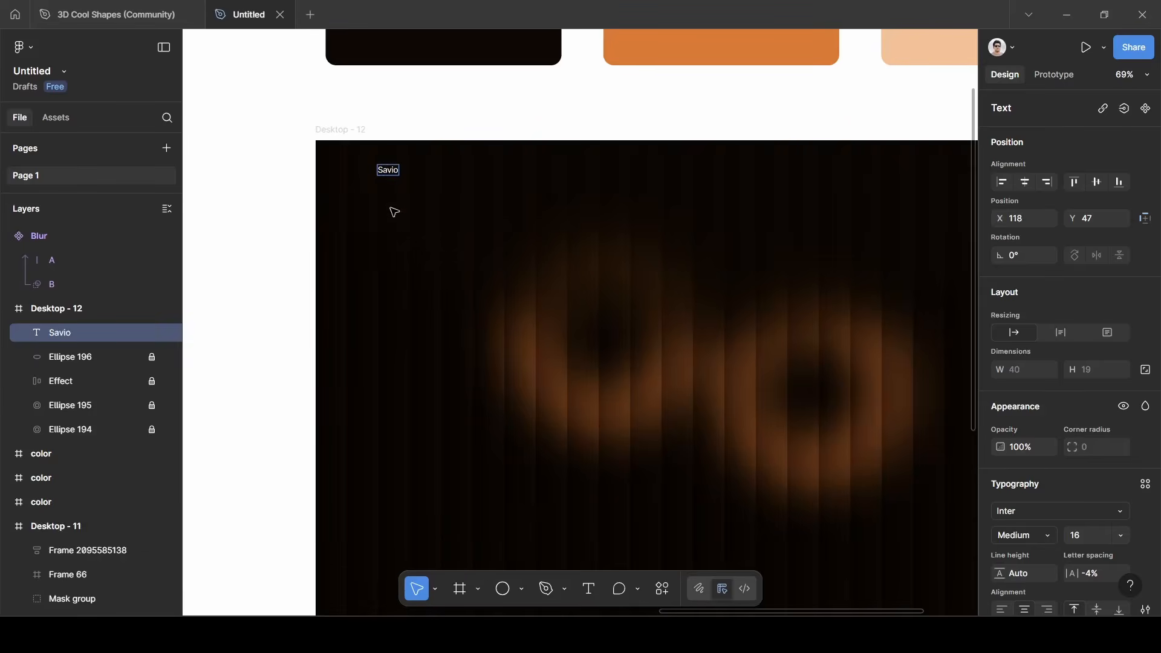
key("Escape")
Set the "Savio" text to font size 20 and shift it slightly to the right.
scroll(1060, 488, "down", 3)
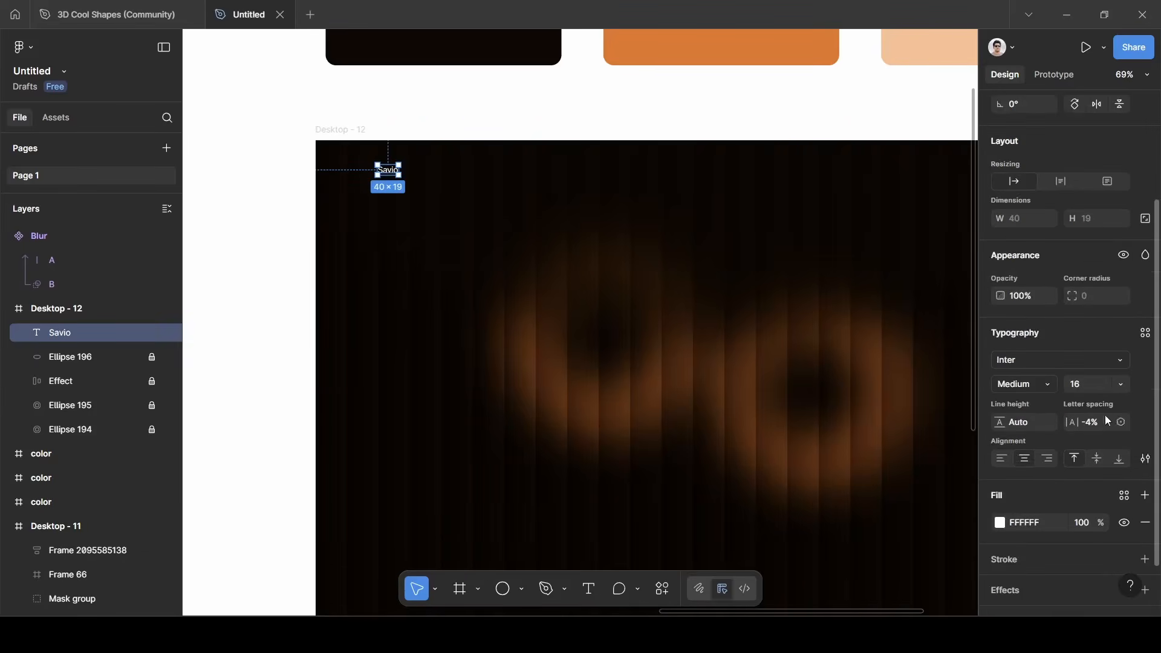
left_click(1122, 386)
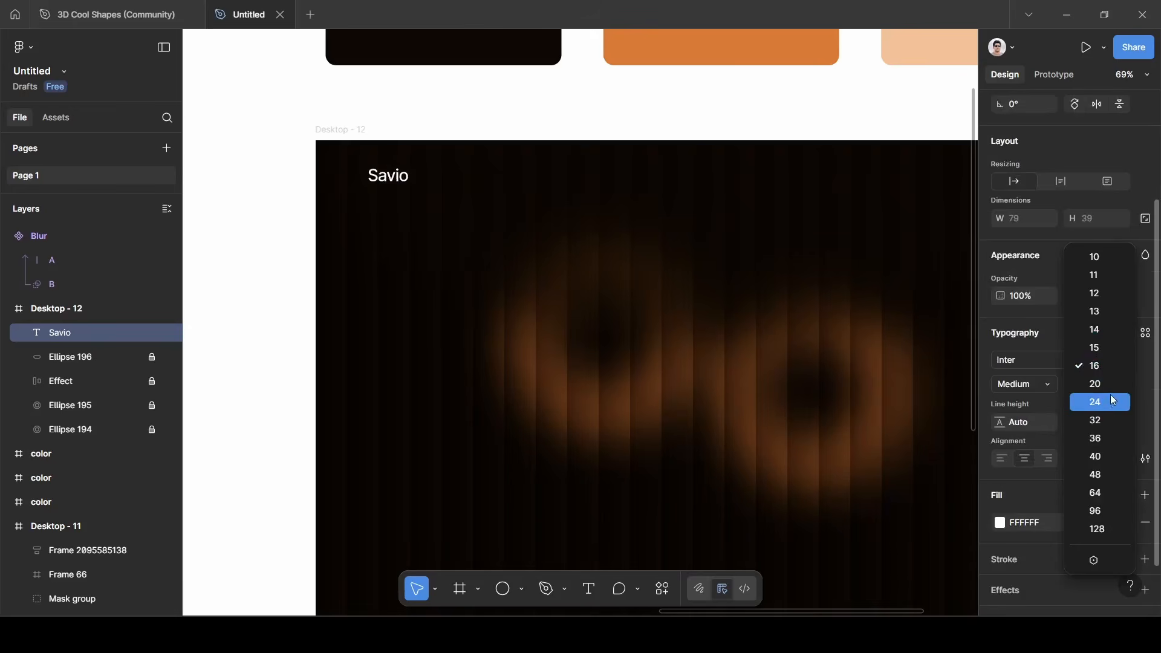
left_click(1110, 390)
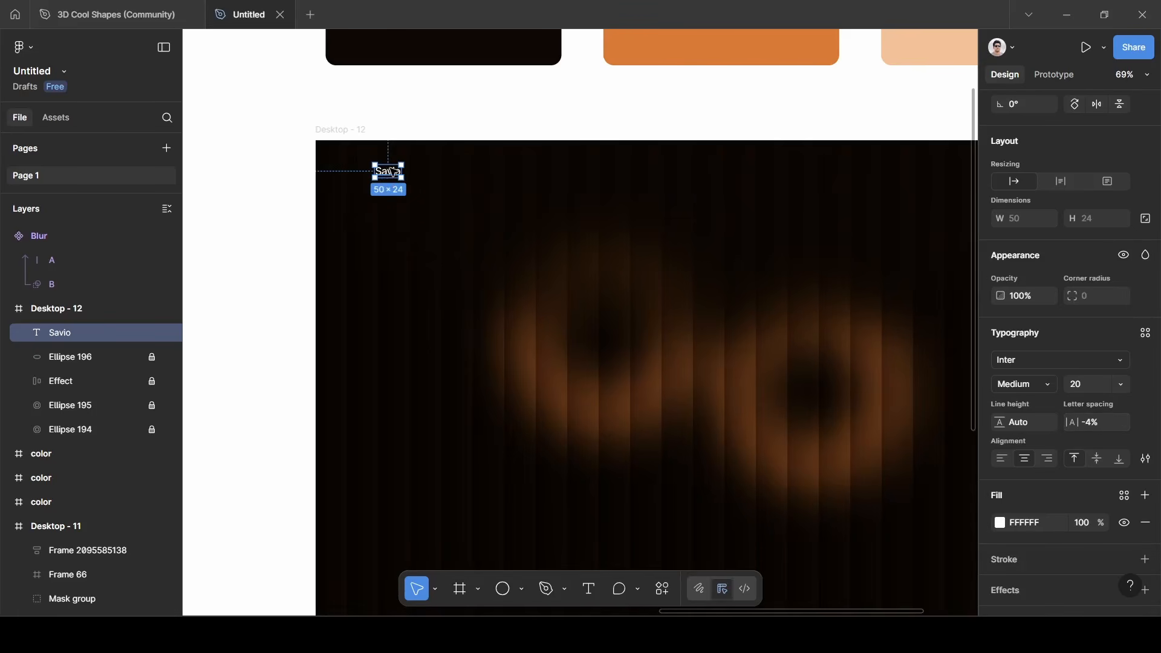
left_click_drag(393, 172, 403, 173)
Run the QuickFill plugin and show its placeholder brand logos.
left_click(661, 592)
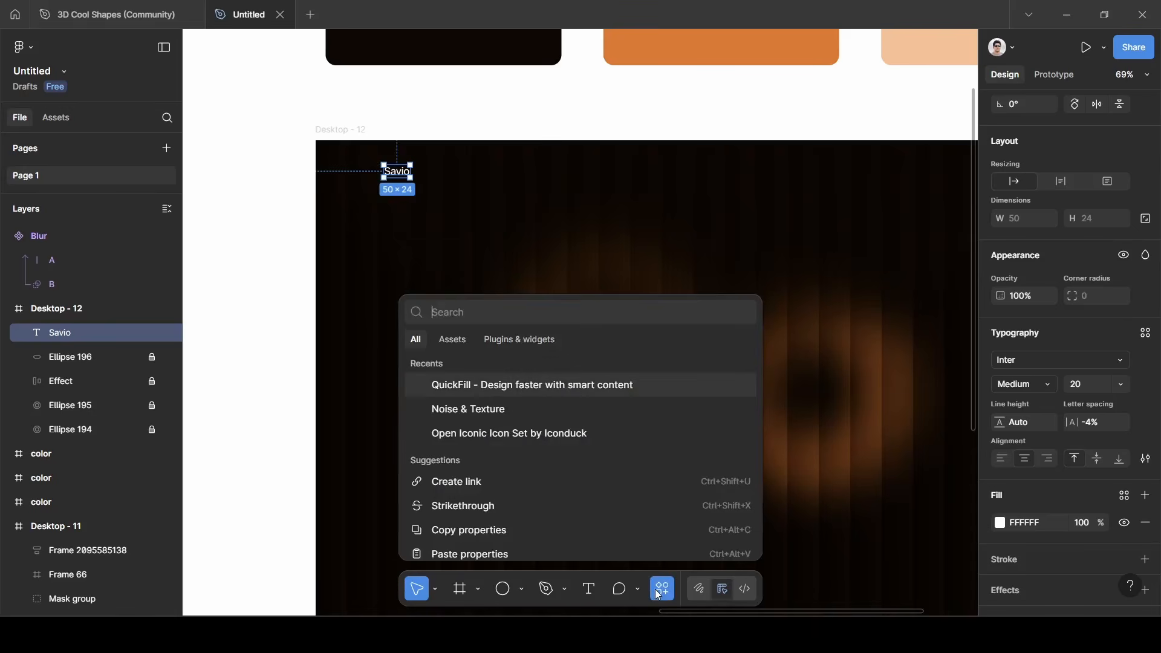
left_click(484, 384)
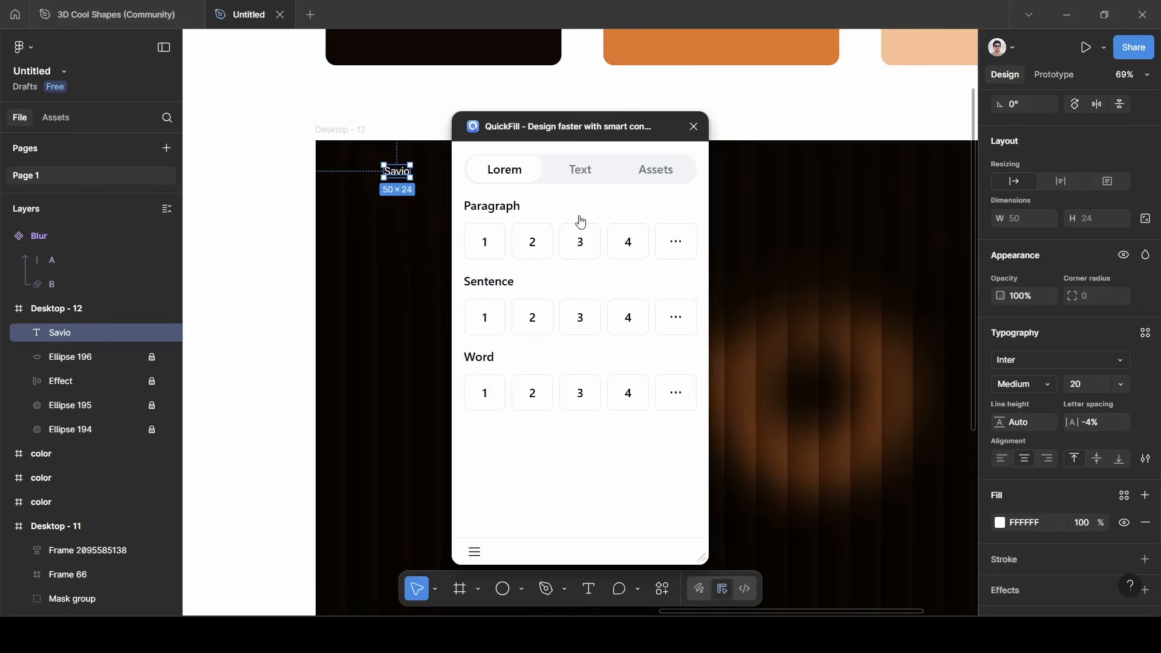
left_click(663, 175)
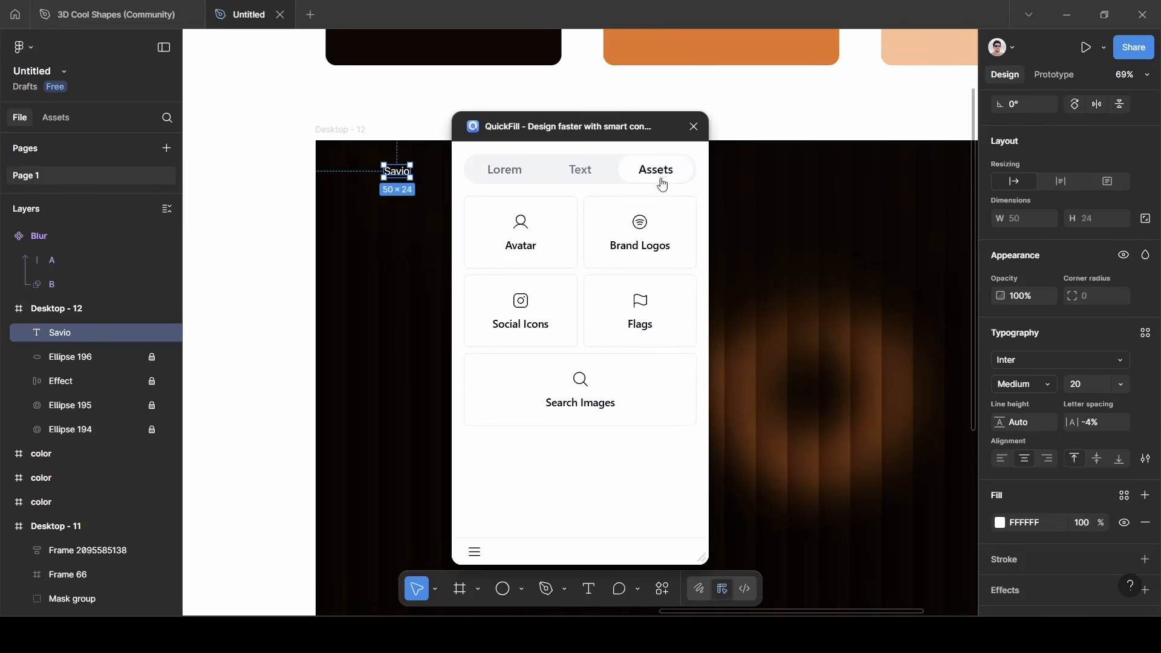
left_click(658, 240)
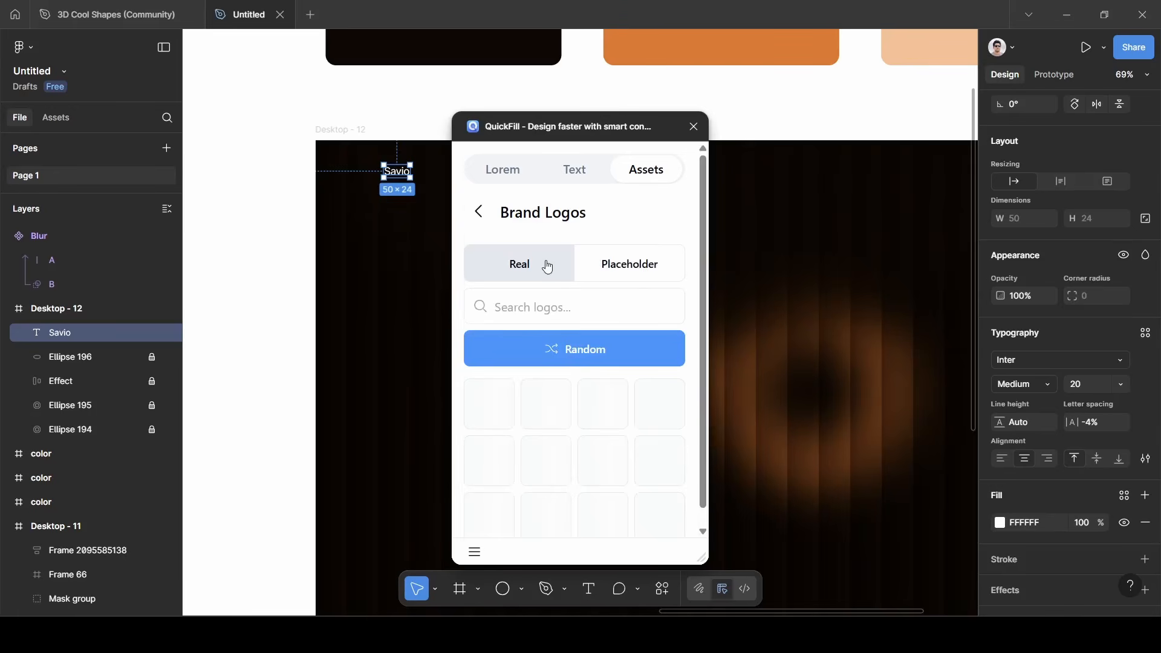
left_click(636, 271)
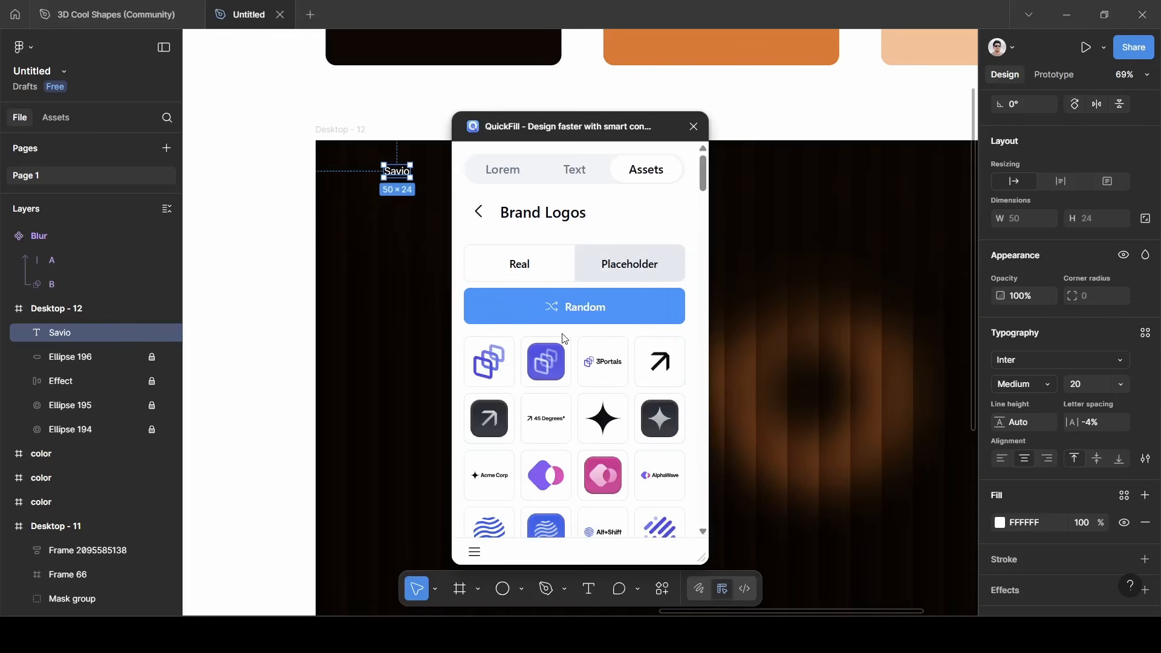
Find the plain orange sunburst logo among the placeholder logos, insert it into the design and close the plugin.
scroll(550, 393, "down", 15)
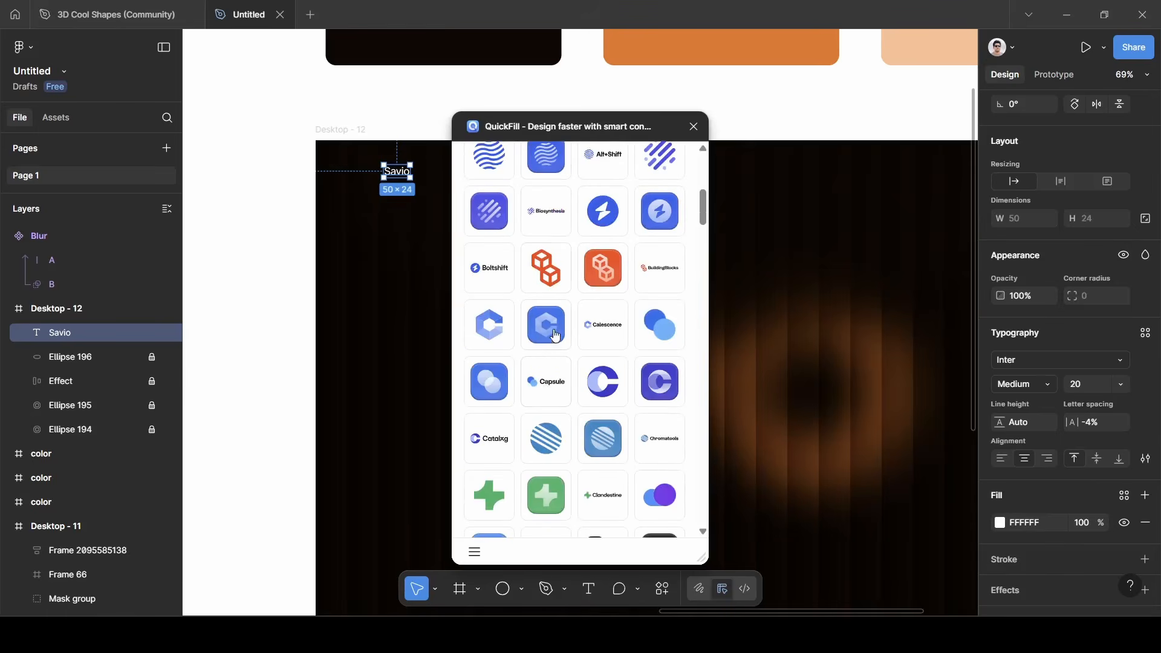
scroll(548, 371, "down", 10)
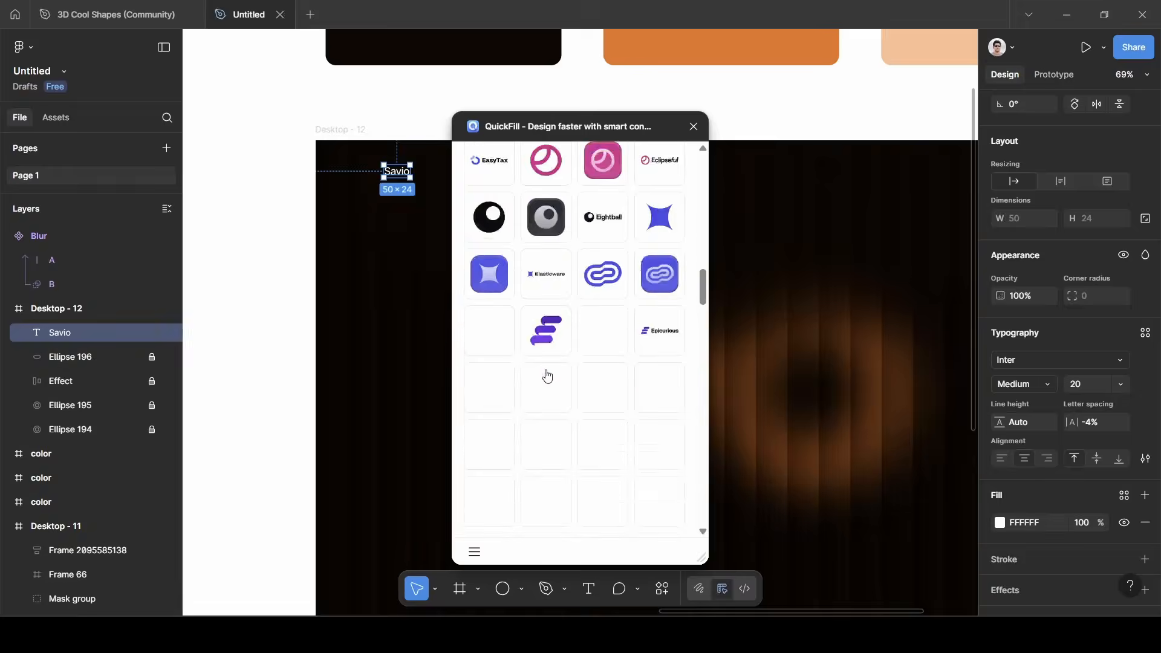
scroll(548, 375, "down", 10)
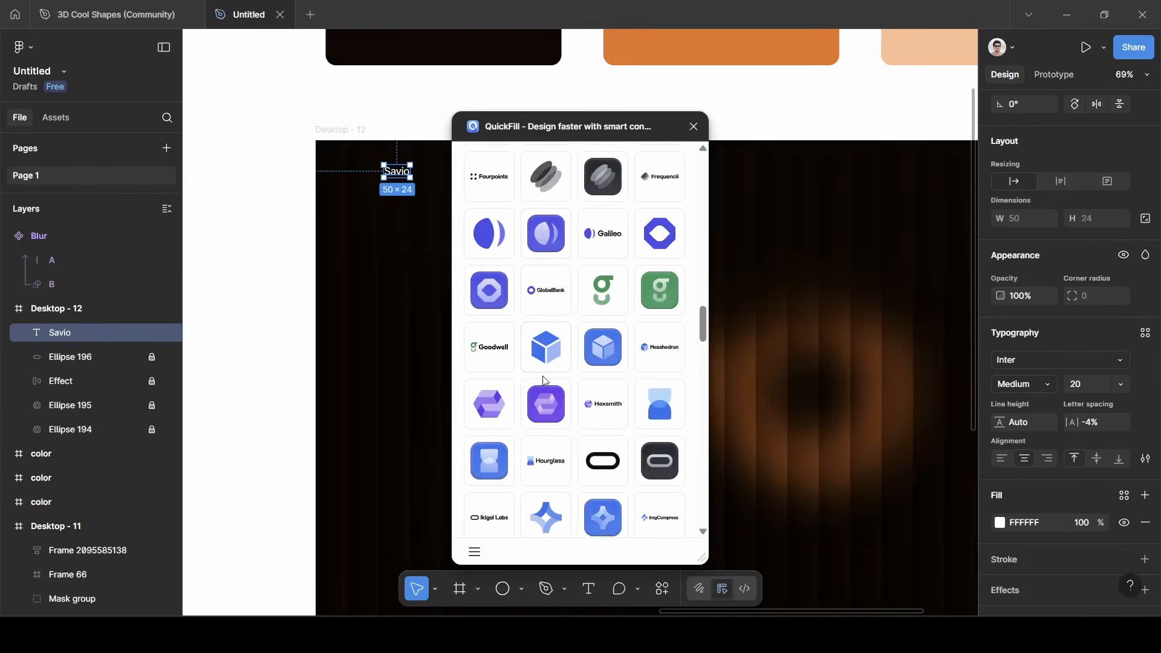
scroll(545, 383, "down", 5)
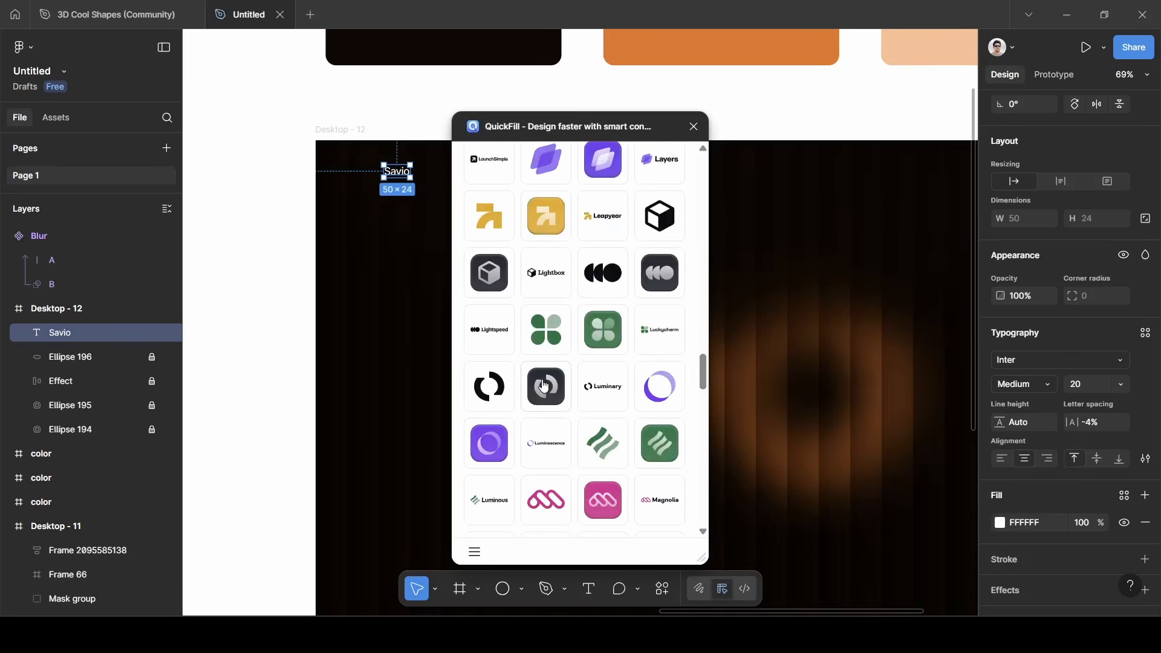
scroll(544, 386, "down", 10)
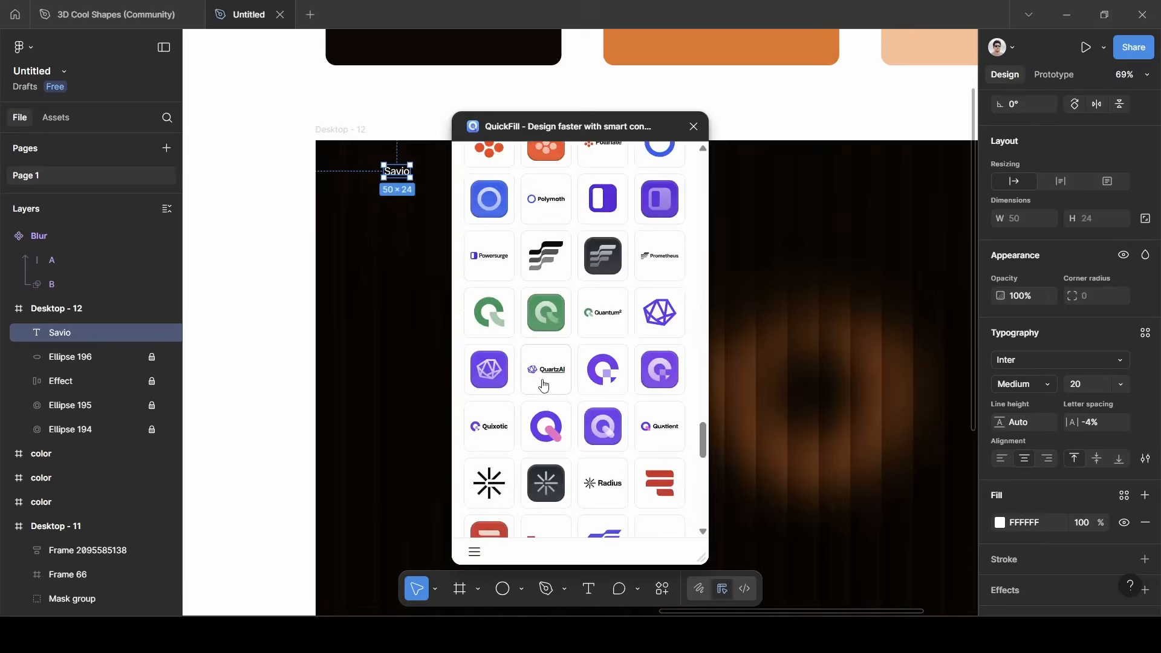
scroll(544, 386, "down", 10)
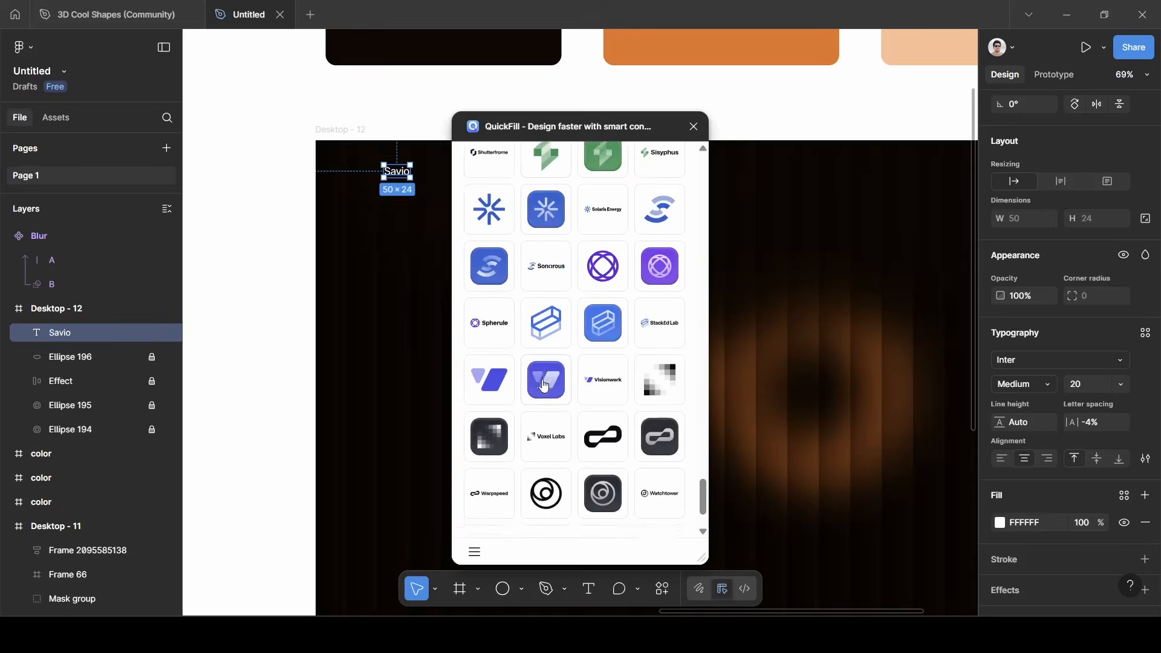
scroll(545, 385, "down", 3)
scroll(544, 386, "up", 10)
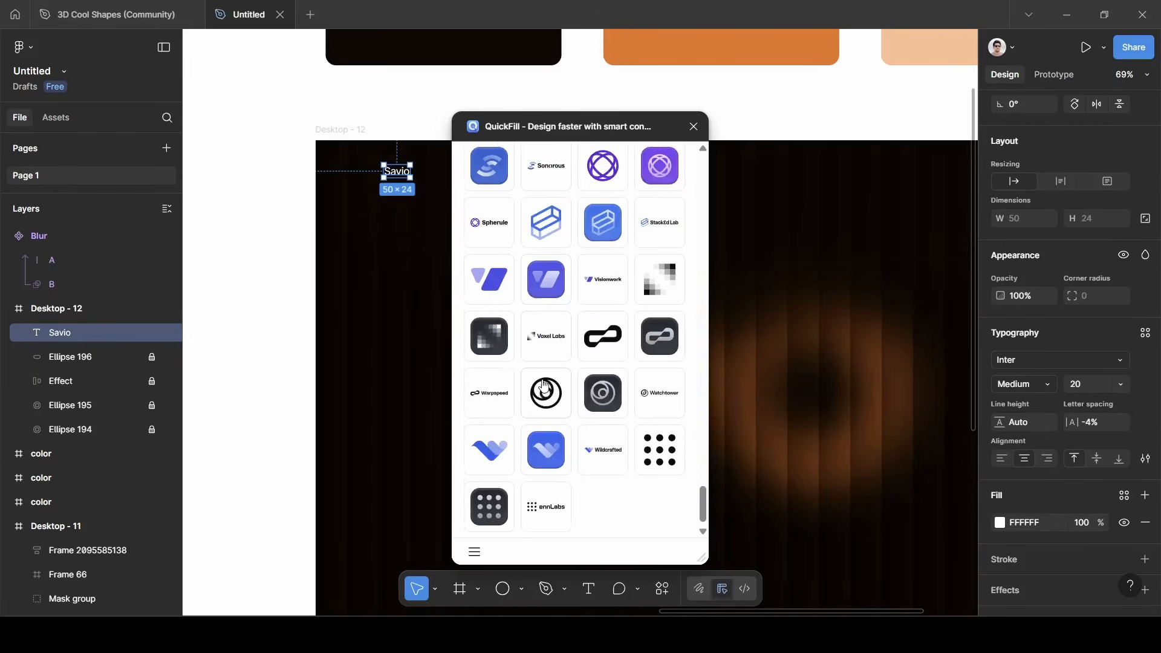
scroll(544, 385, "up", 5)
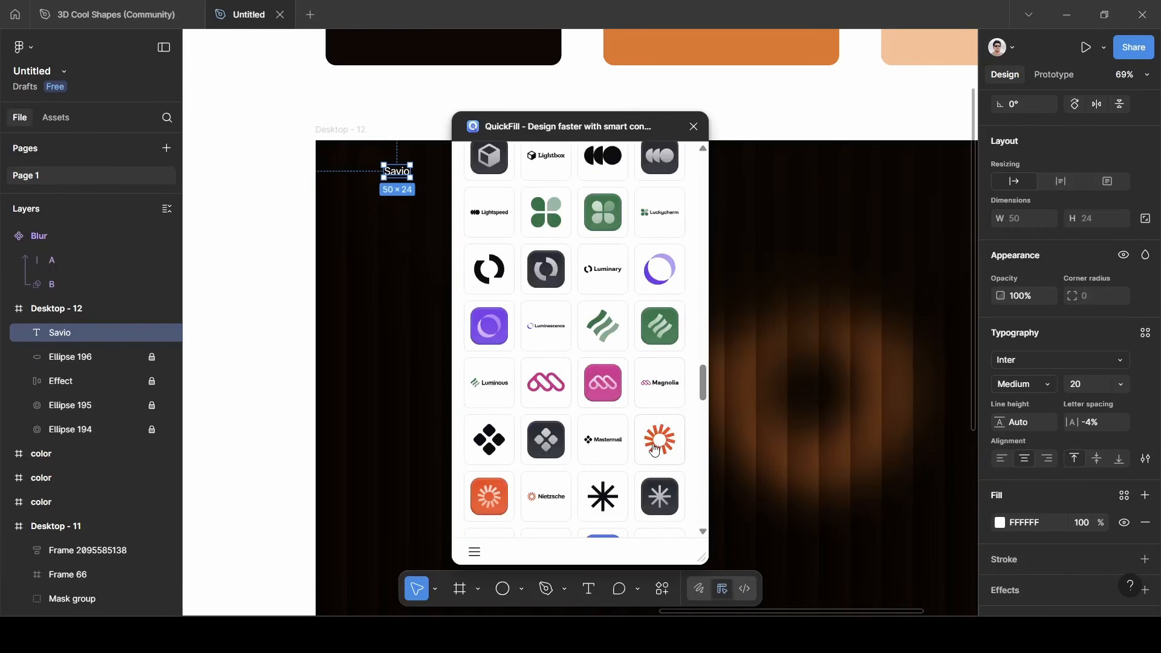
left_click(655, 450)
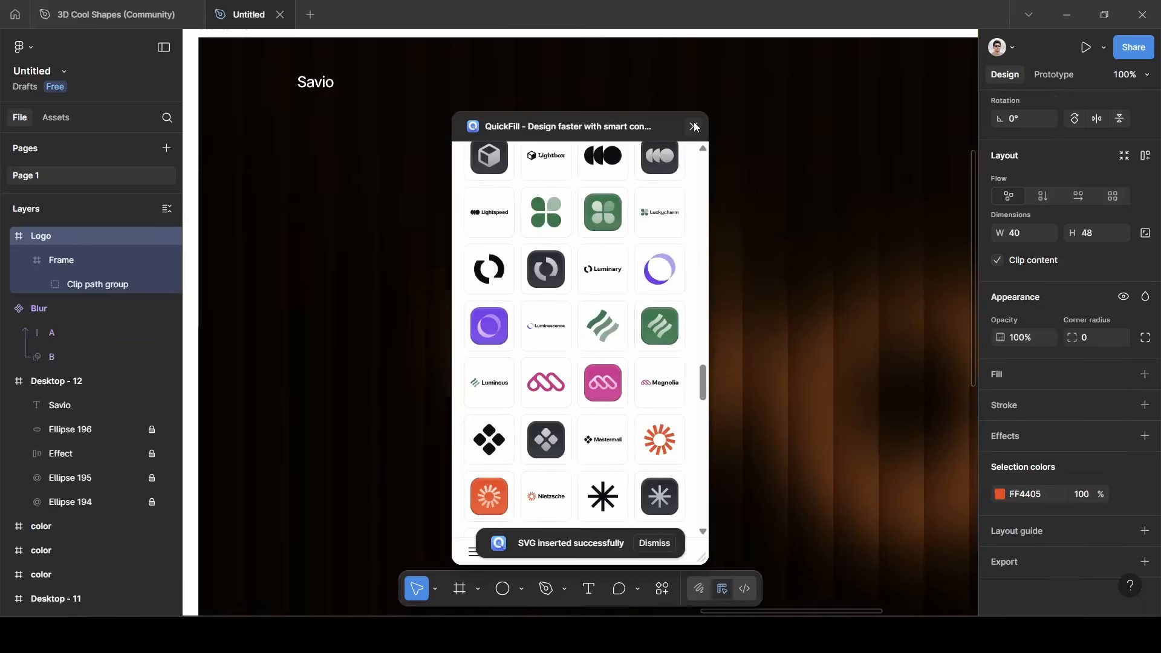
left_click(693, 126)
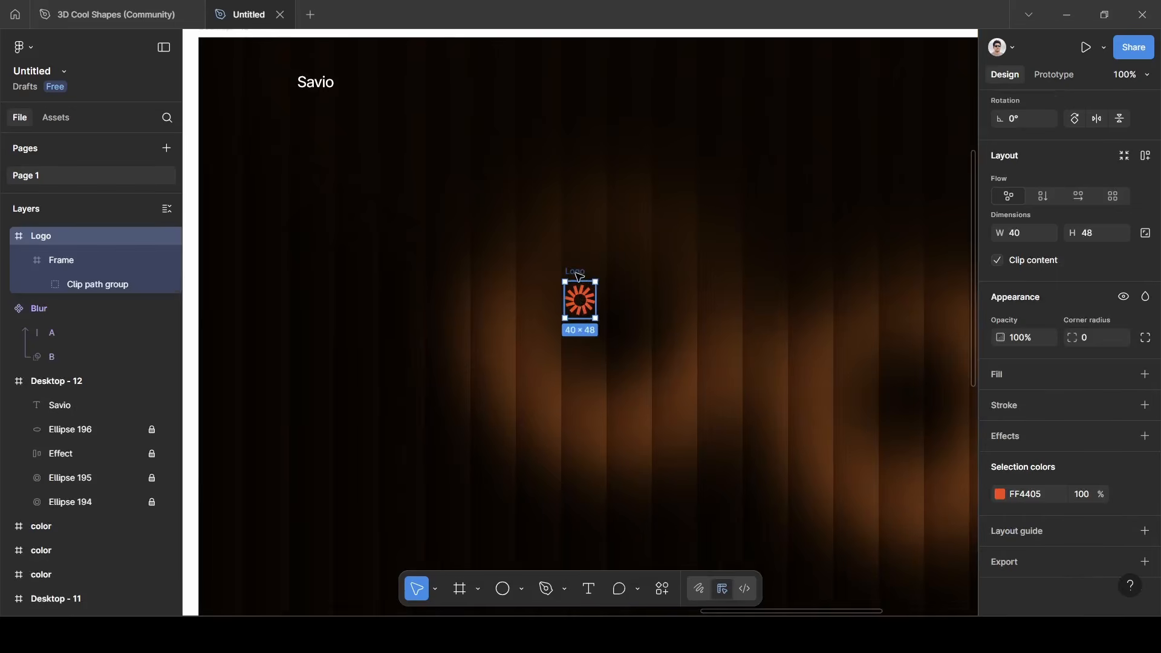
Place the orange sunburst logo just left of the "Savio" text and collapse its Logo layer.
left_click_drag(580, 277, 271, 69)
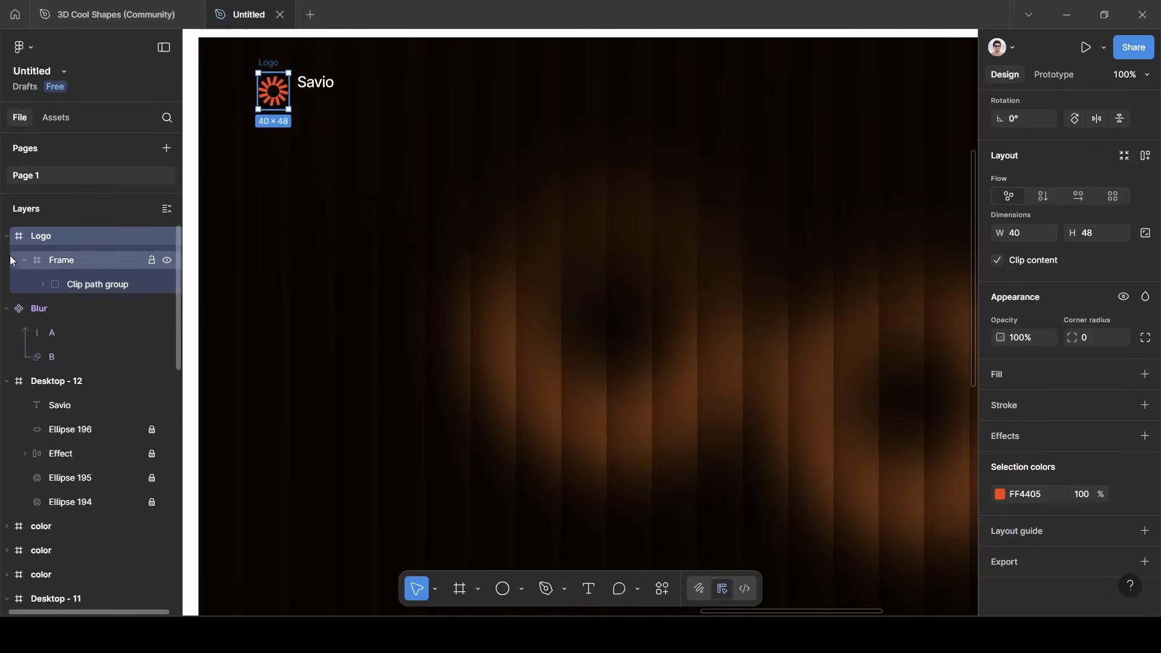
left_click(7, 236)
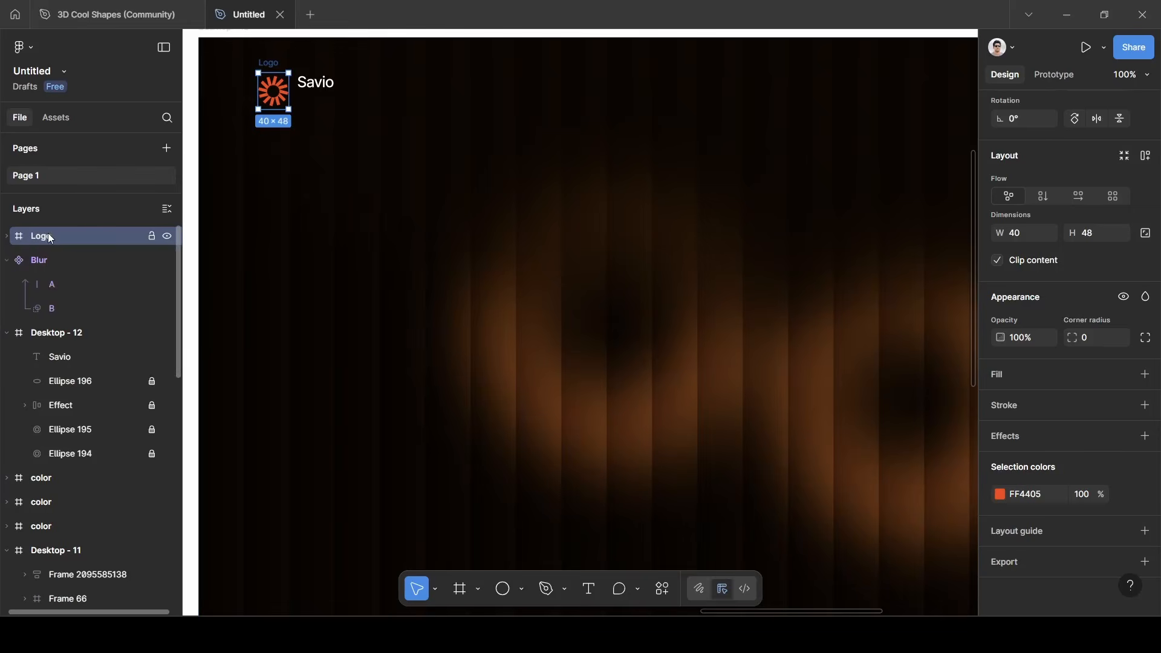
Move the Logo layer into the Desktop - 12 frame and scale the logo proportionally to a width of 32.
left_click_drag(48, 236, 104, 329)
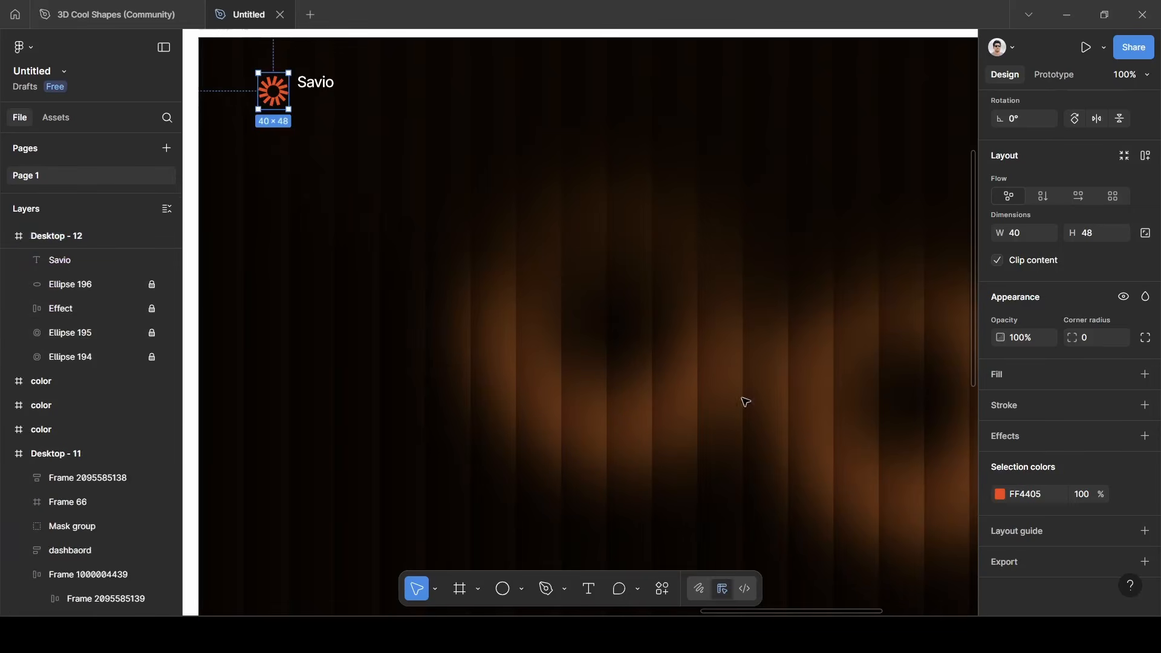
key("k")
left_click(1029, 474)
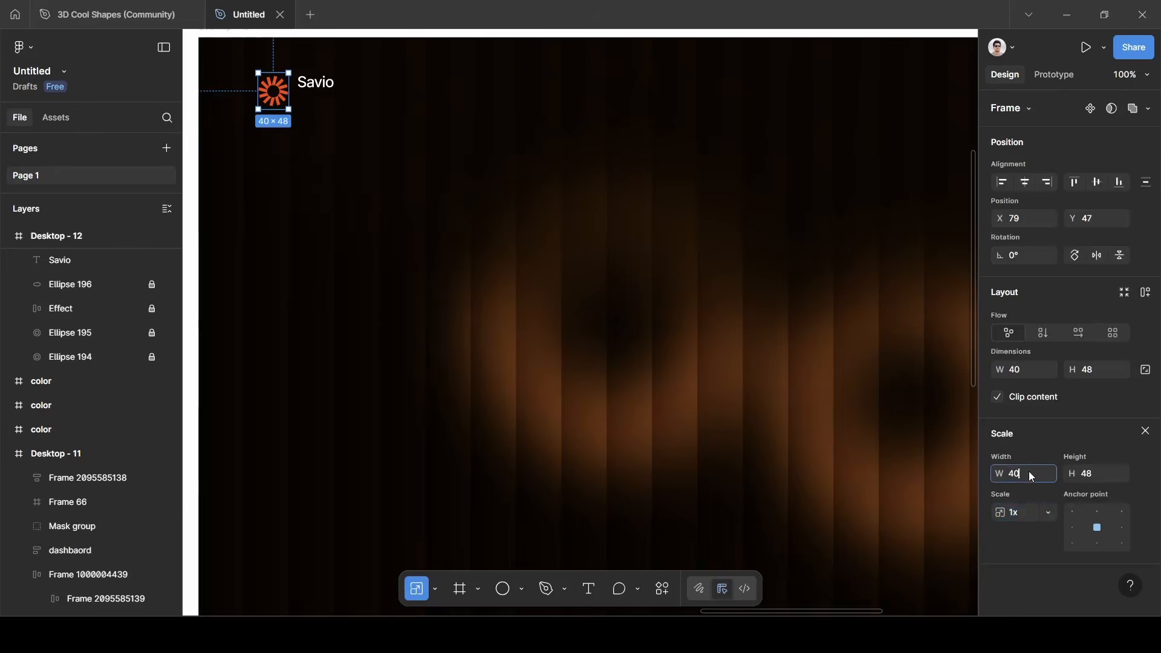
key("BackSpace")
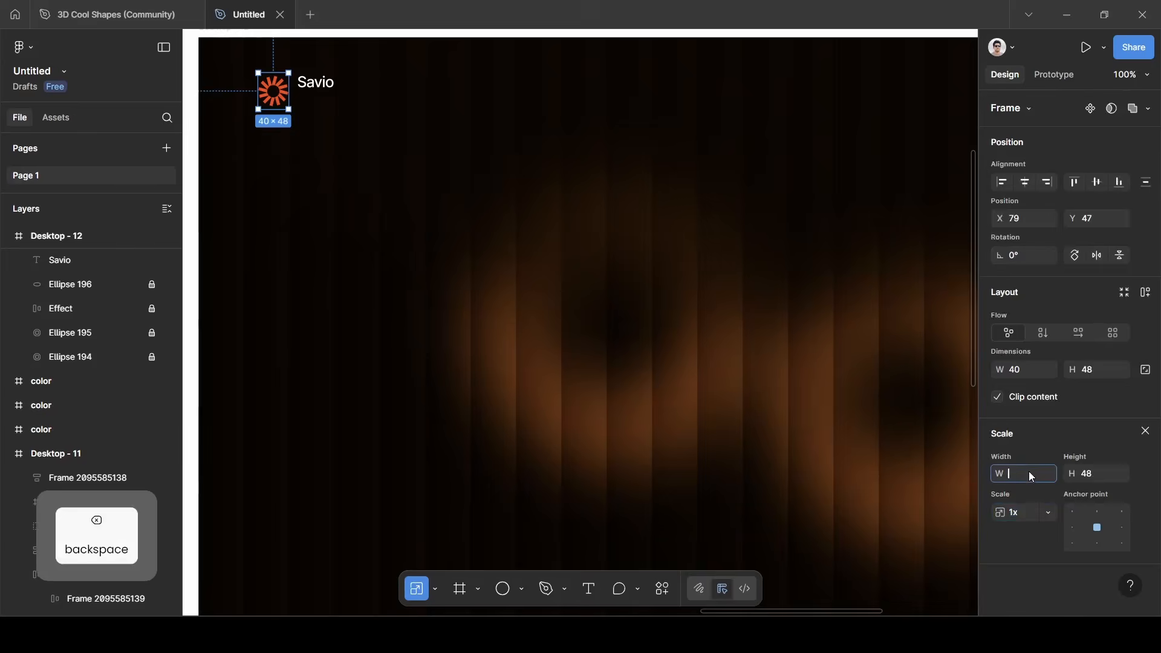
type("32")
key("Return")
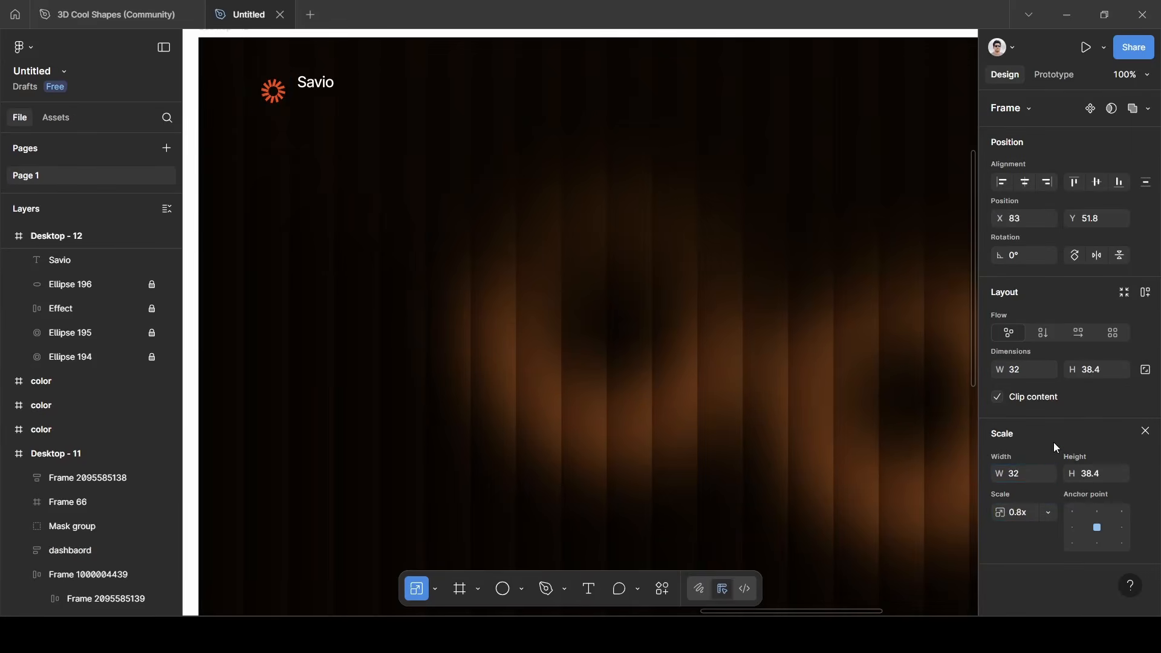
left_click(1145, 432)
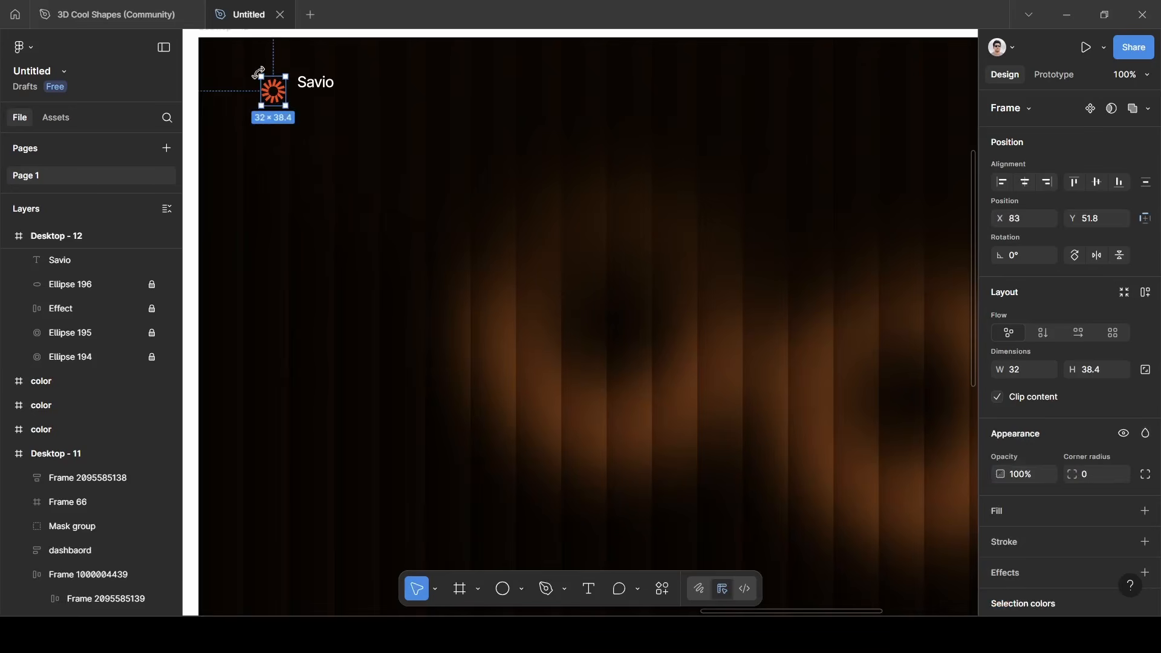
Line the logo up with the "Savio" text and combine both in a horizontal auto layout with a gap of 8.
left_click_drag(273, 99, 277, 90)
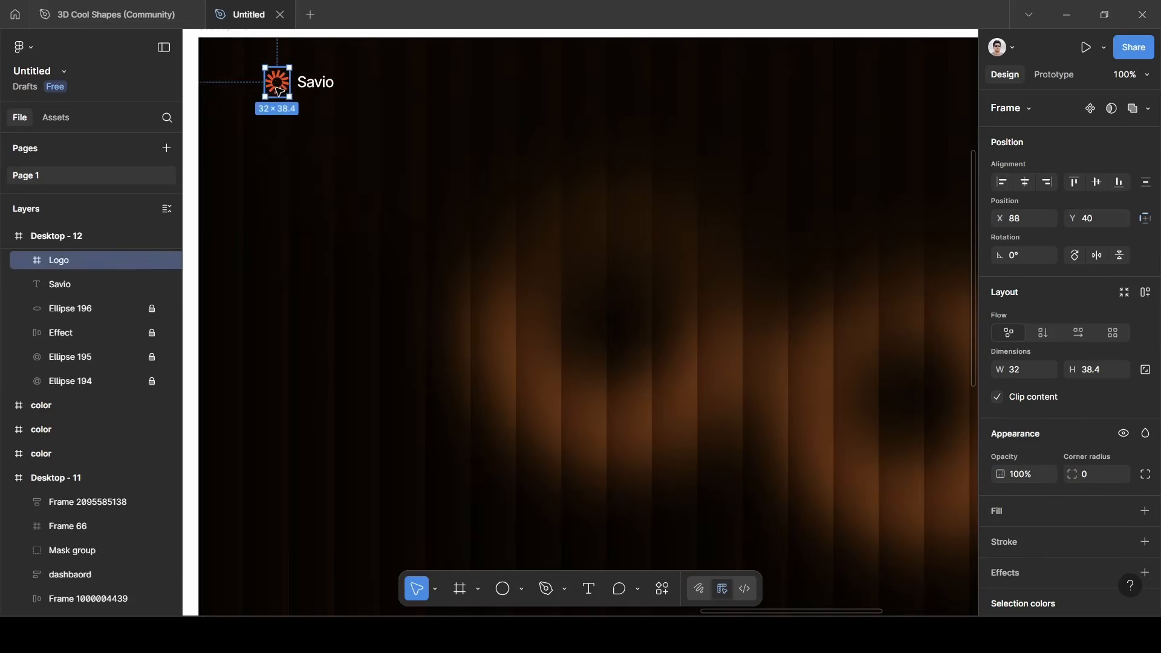
left_click(312, 91, "shift")
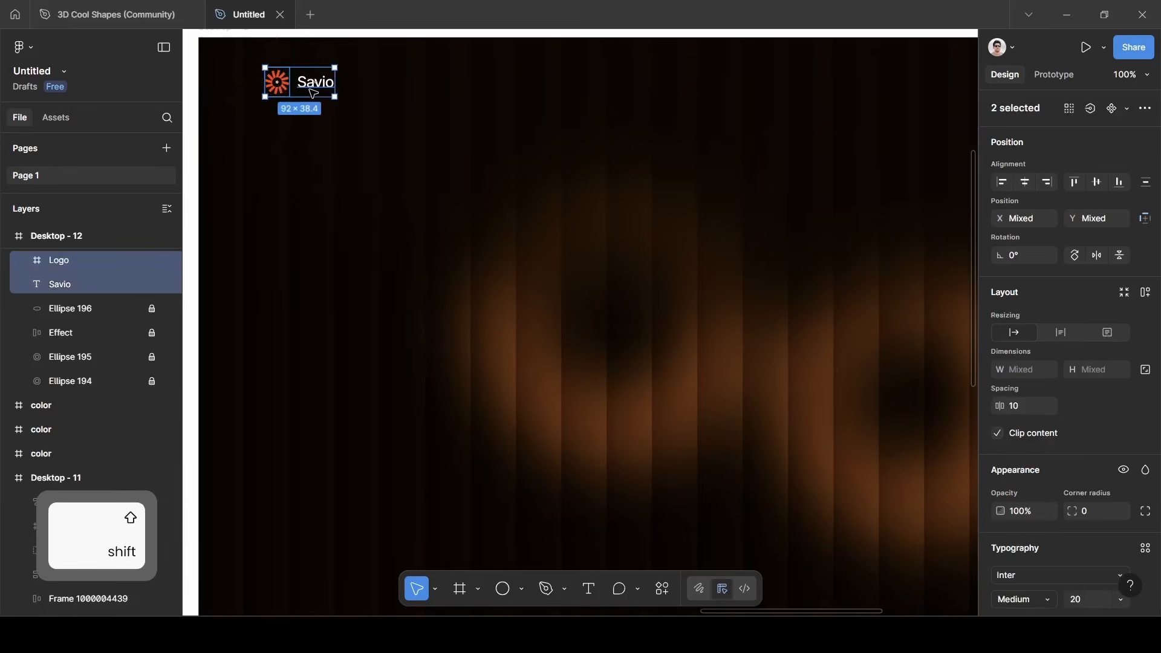
key("shift+a")
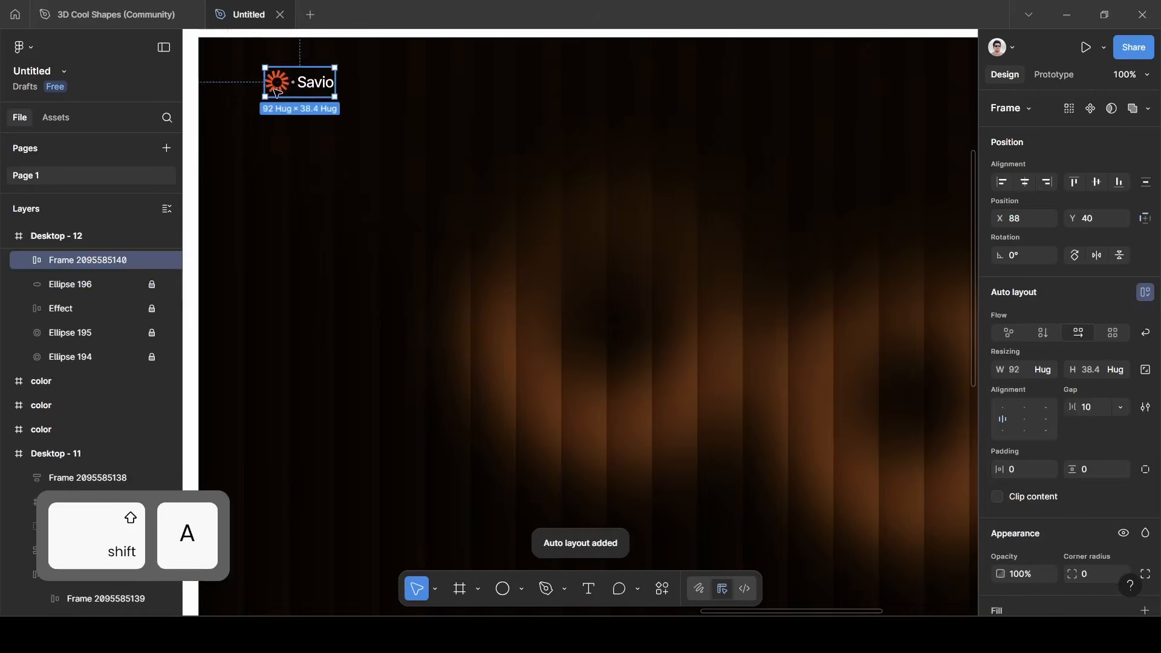
left_click(1094, 410)
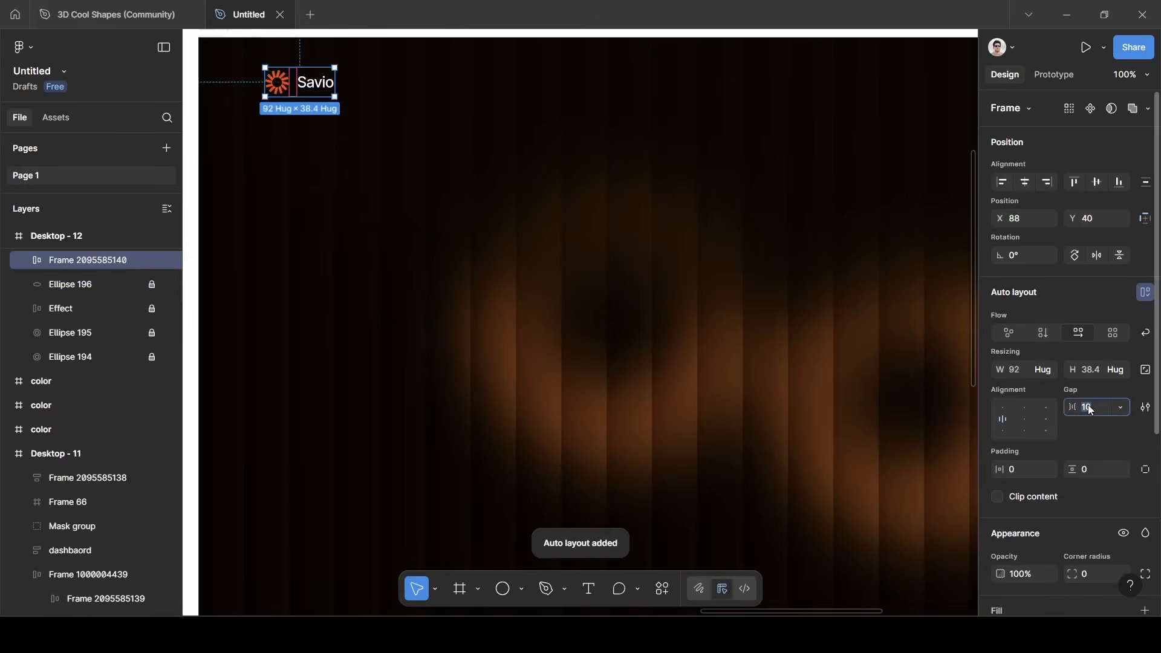
type("8")
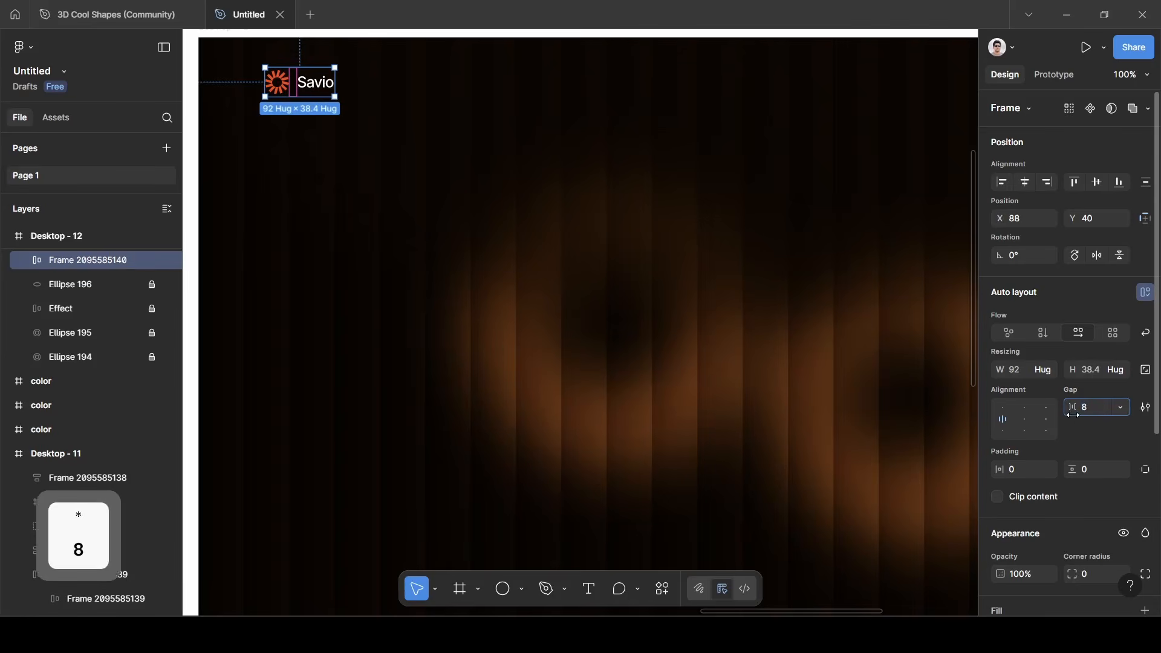
left_click(1100, 428)
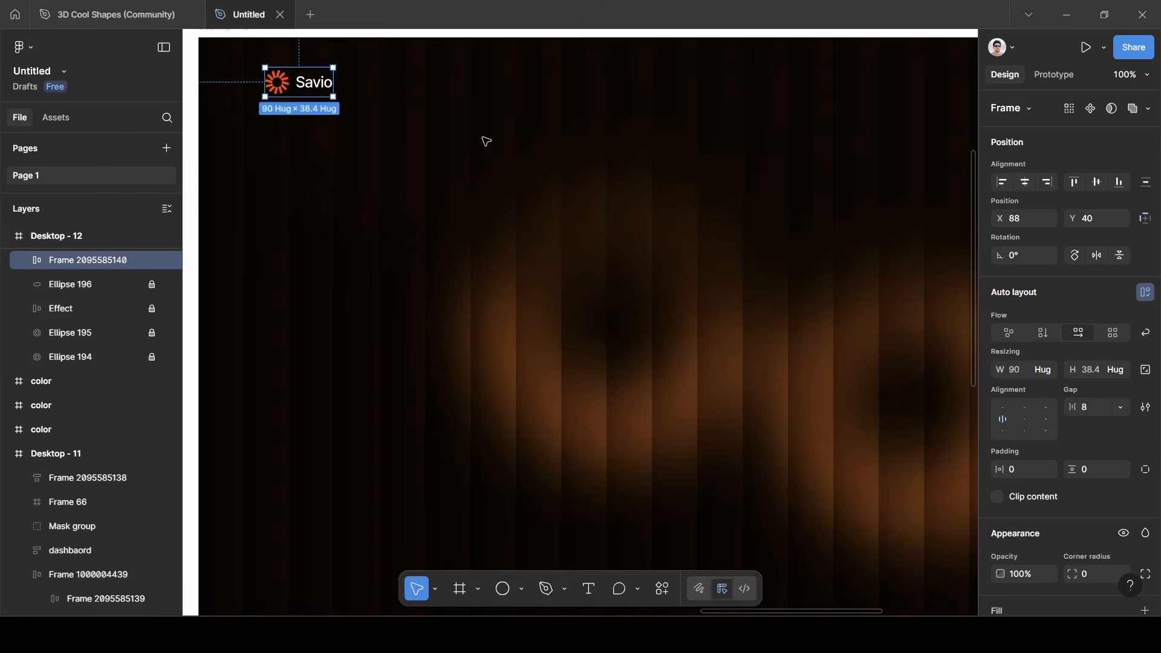
Add a "Home" text in the header to the right of the "Savio" logo group.
scroll(485, 138, "right", 2)
scroll(485, 138, "up", 1)
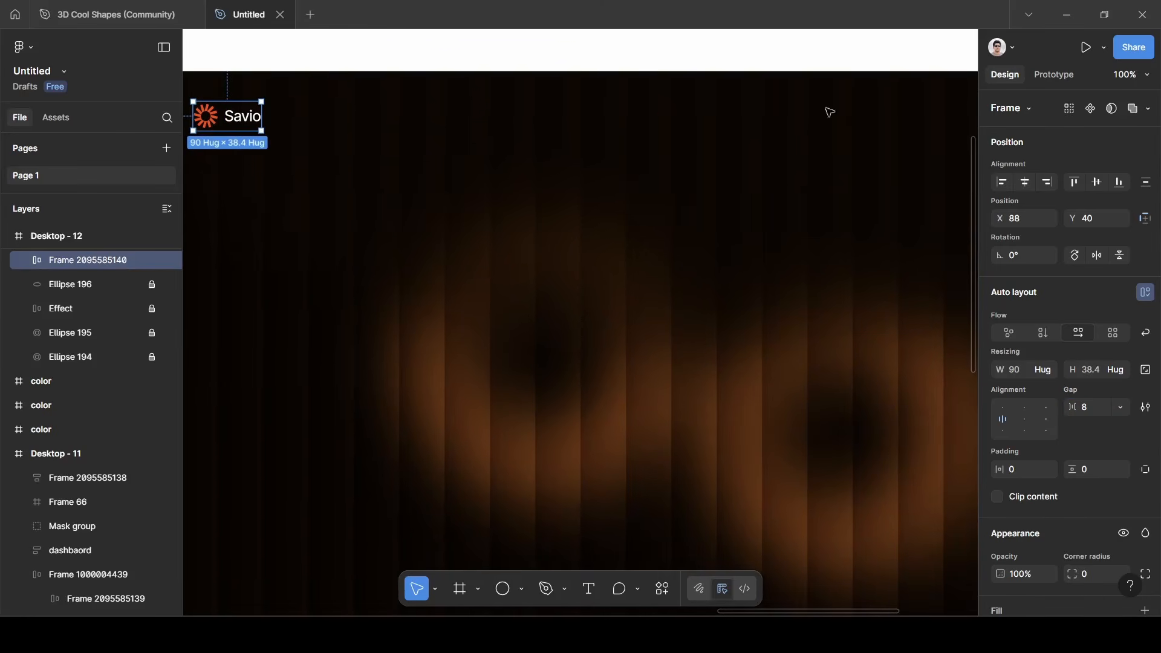
scroll(689, 129, "right", 2)
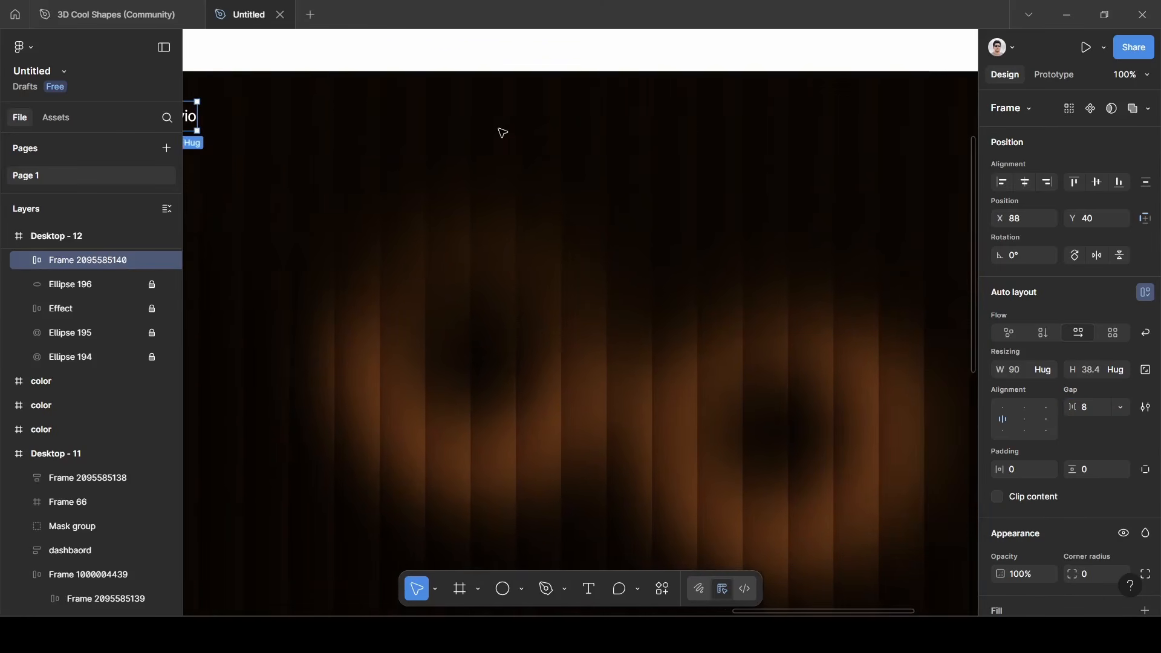
left_click(503, 132)
scroll(284, 248, "up", 1)
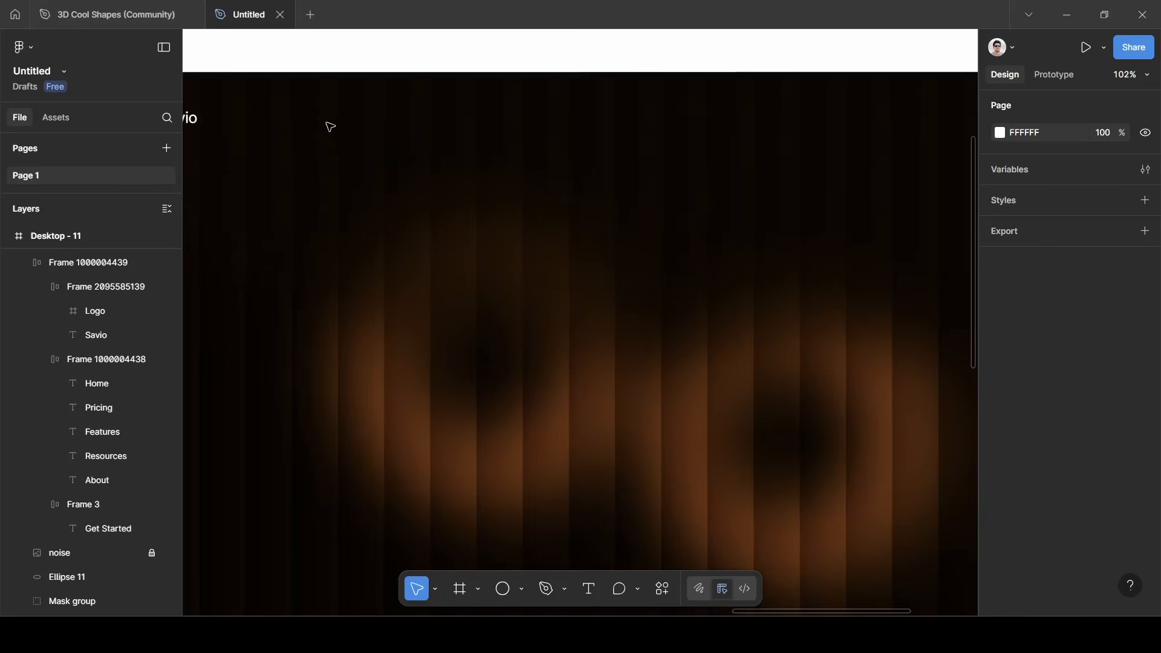
key("t")
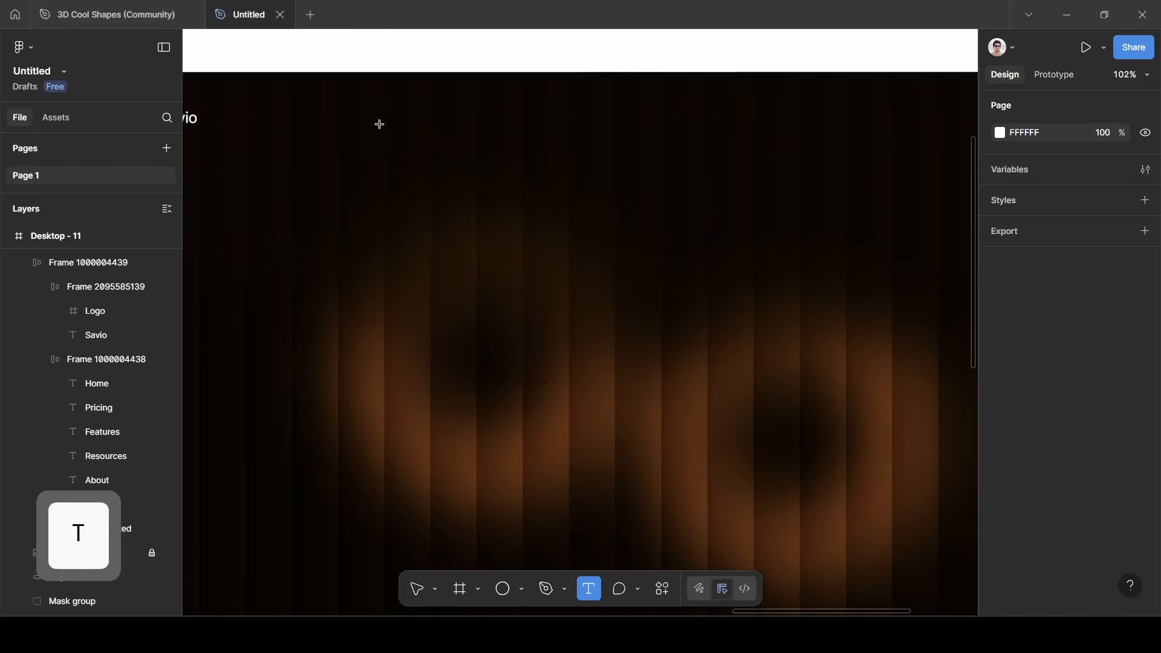
left_click(382, 125)
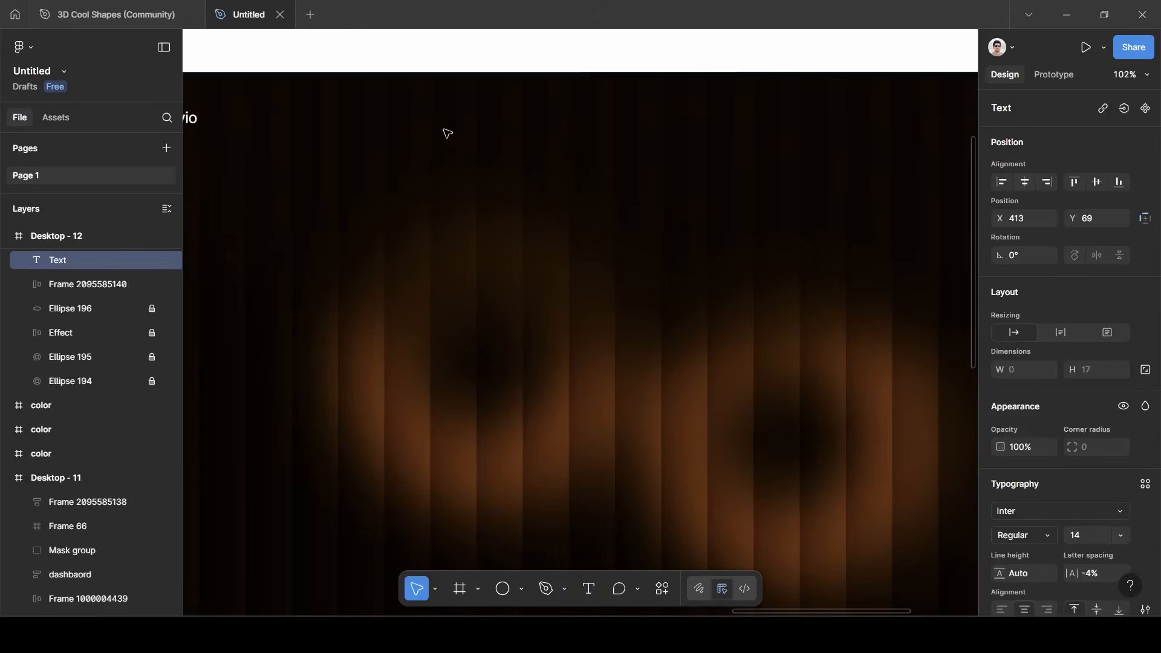
key("shift")
type("Home")
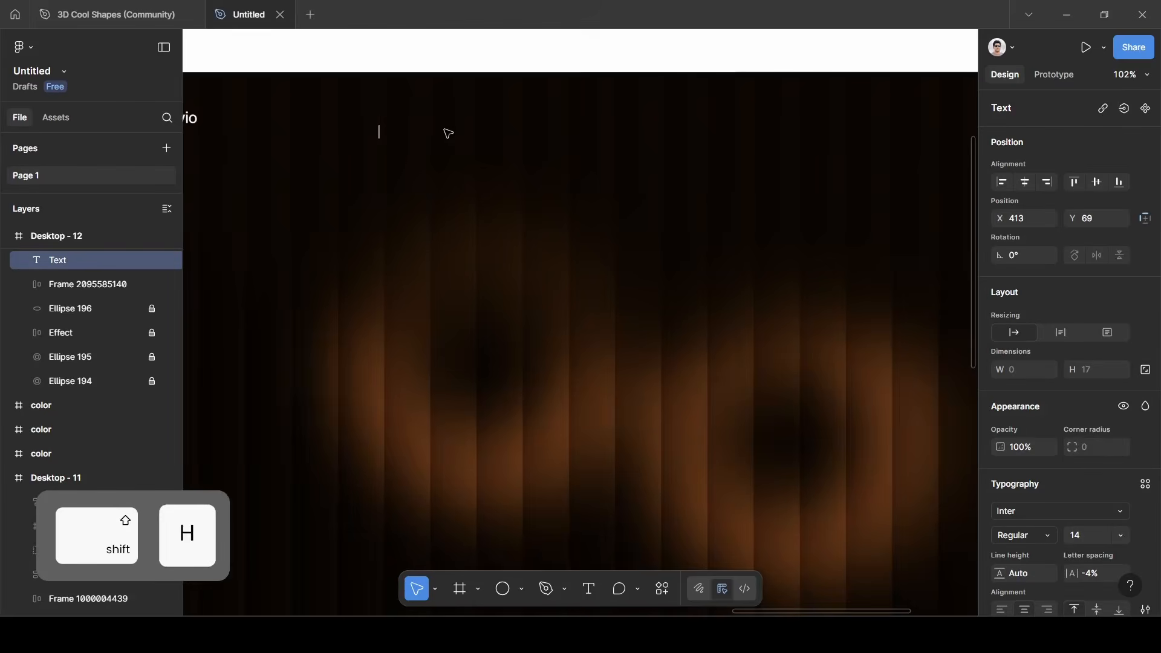
key("Escape")
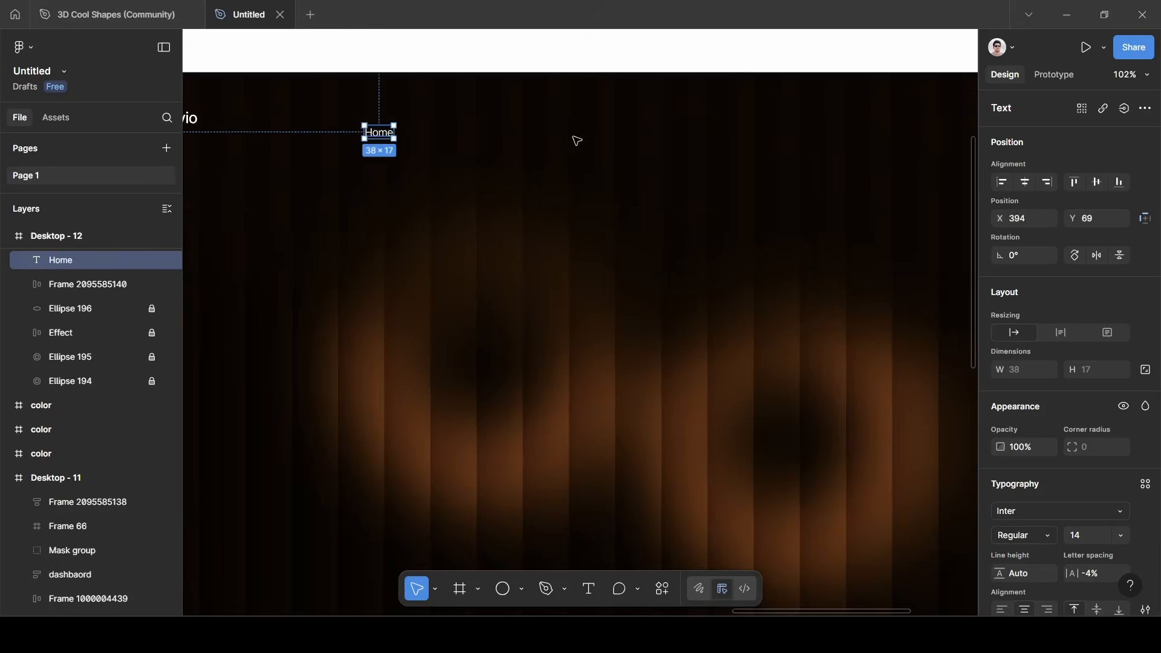
Keep the "Home" text at font size 14 and set its white fill's opacity to 80%.
scroll(1071, 488, "down", 3)
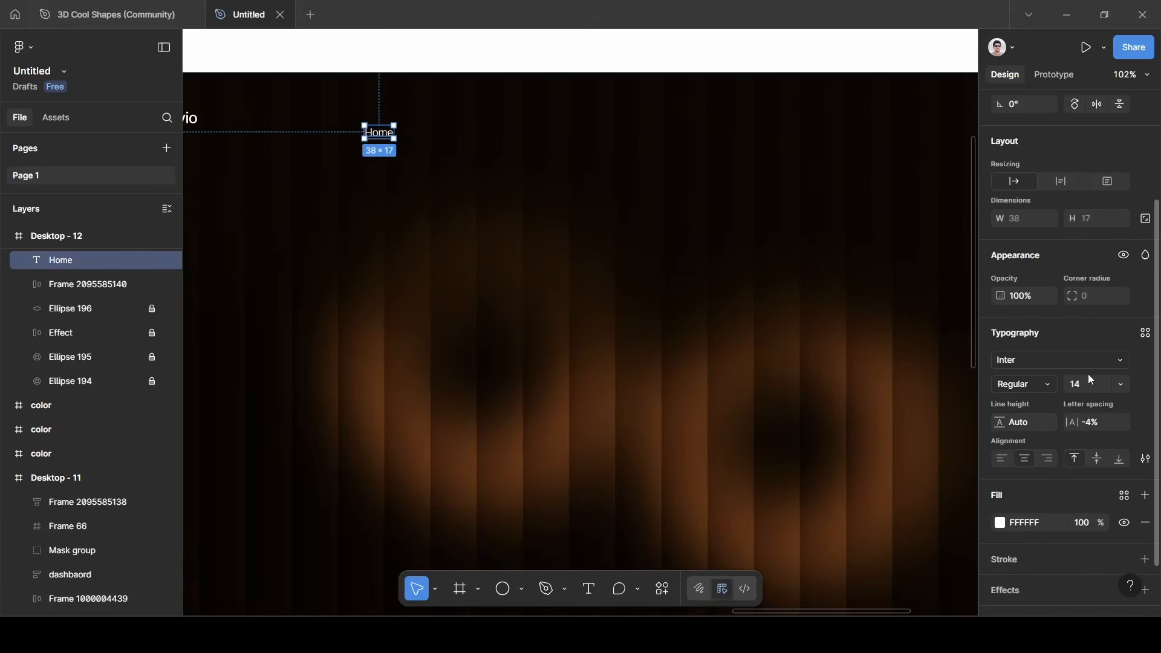
left_click(1123, 383)
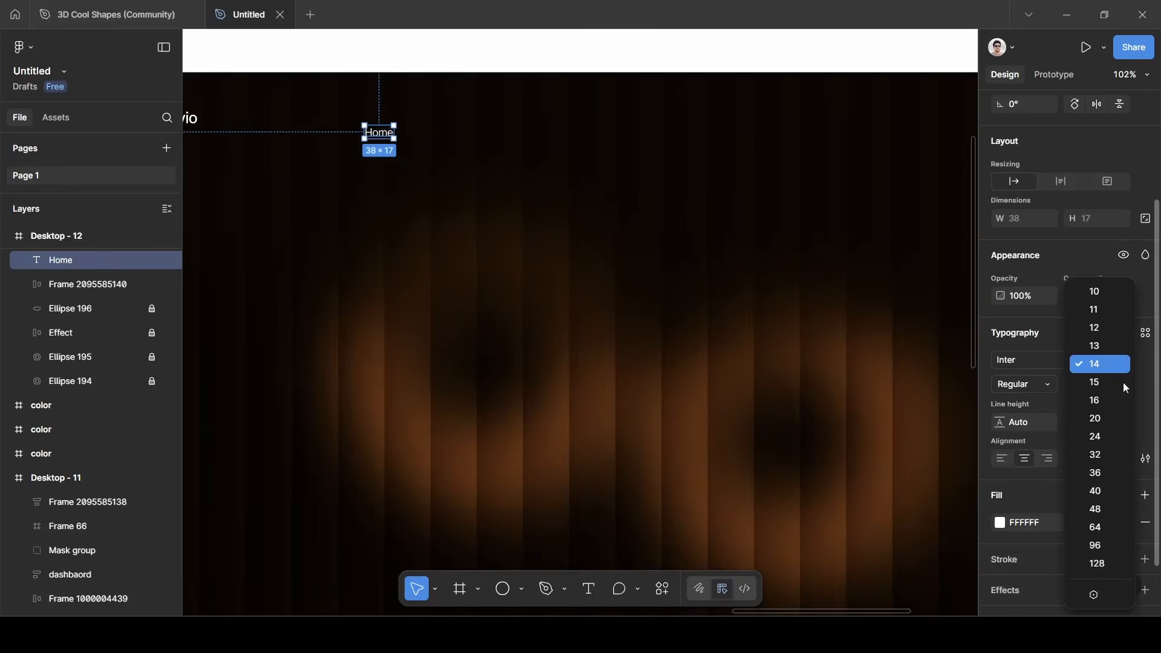
left_click(1112, 365)
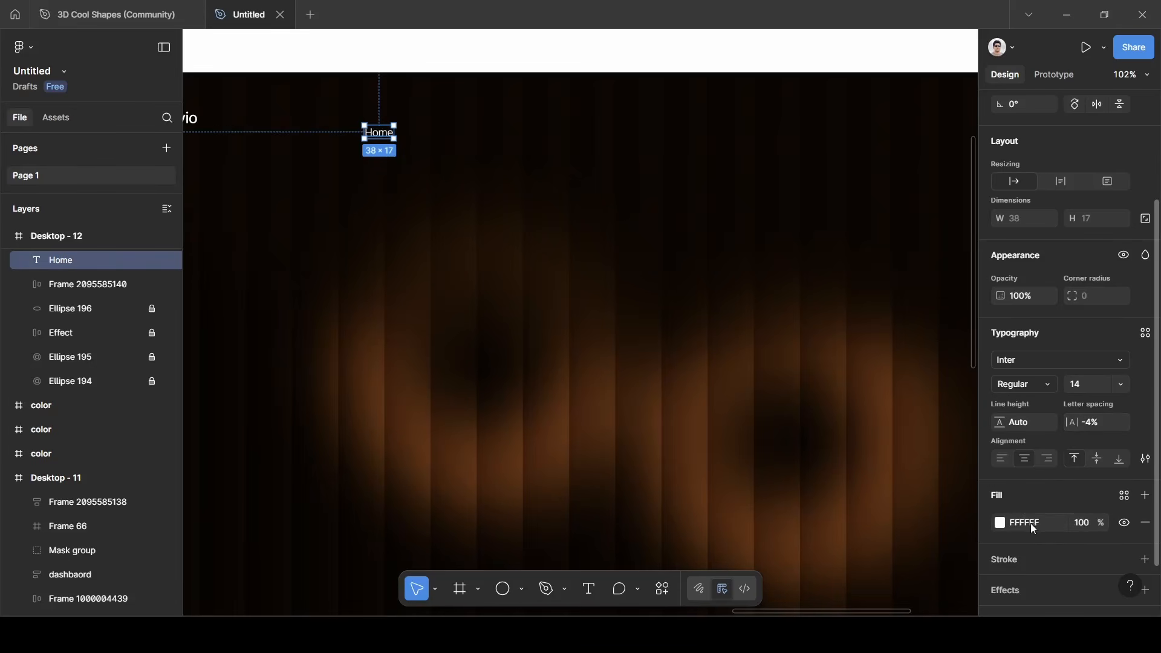
left_click(1086, 524)
key("BackSpace")
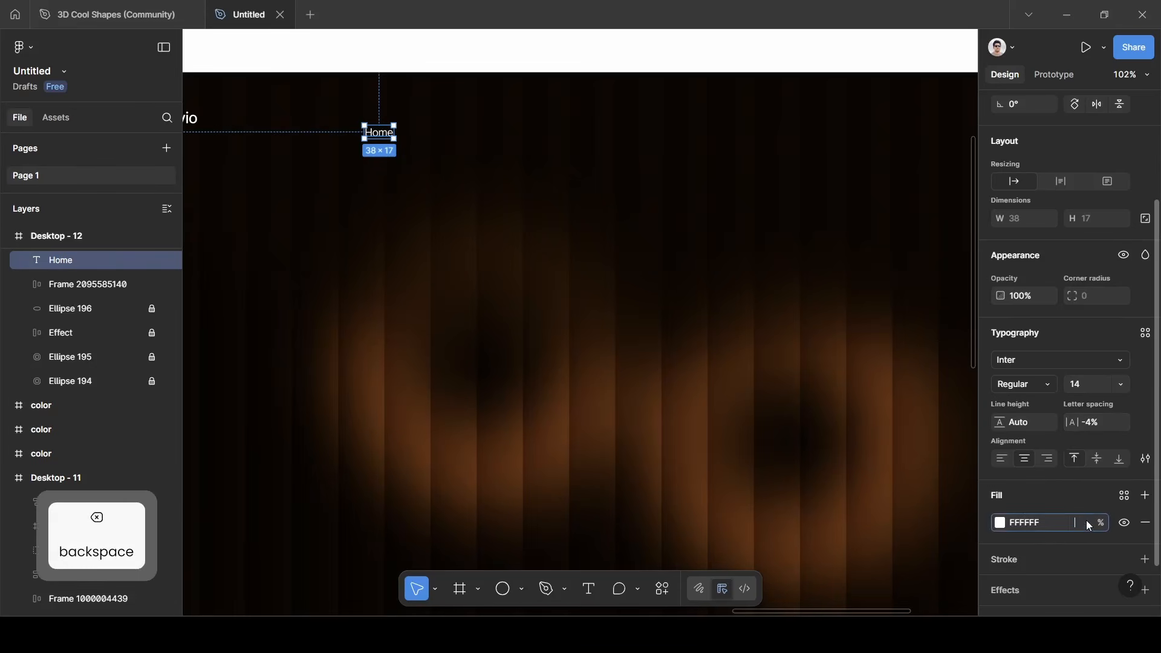
type("80")
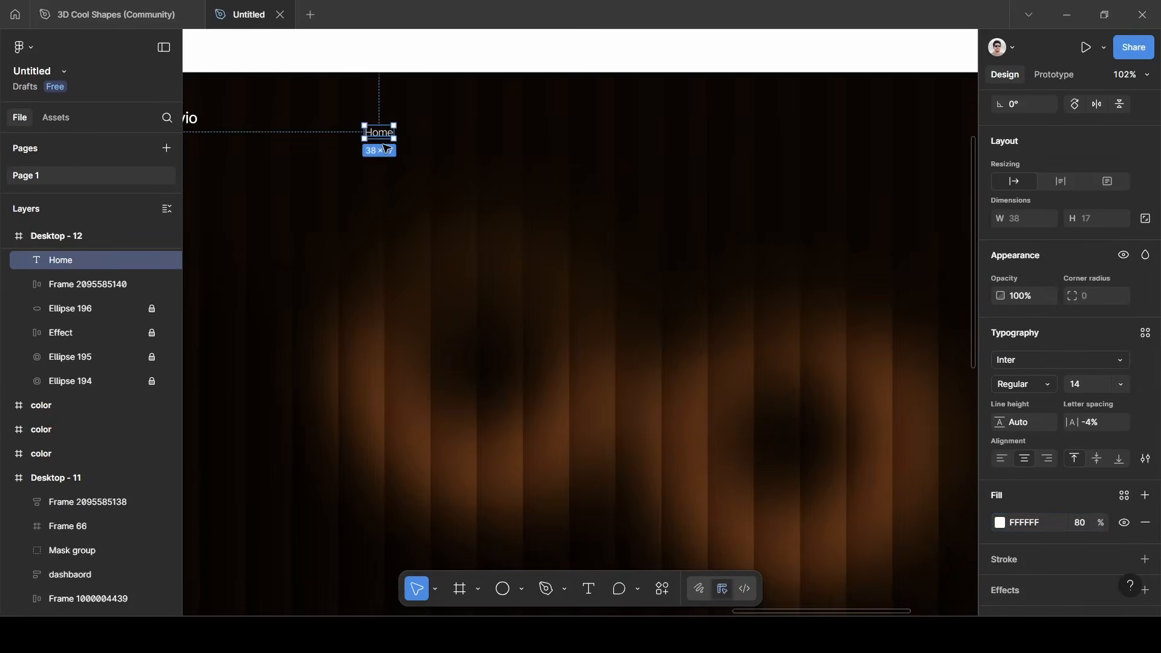
Duplicate the "Home" text five times and spread copies out to its right along the header.
scroll(383, 147, "up", 3)
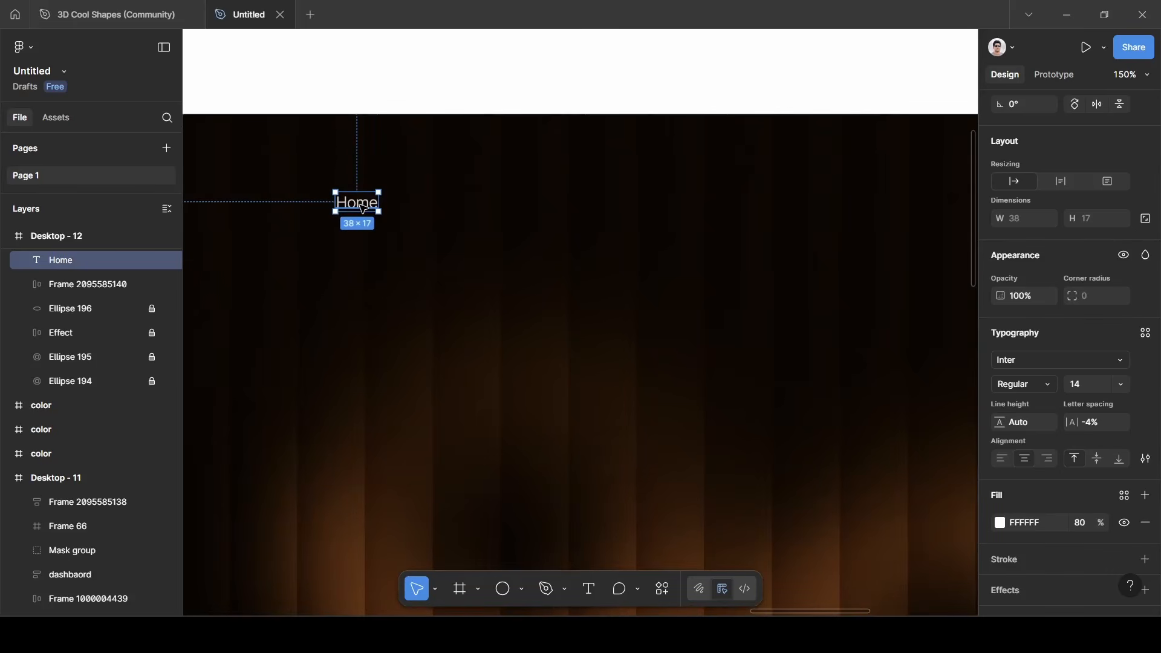
key("ctrl+d")
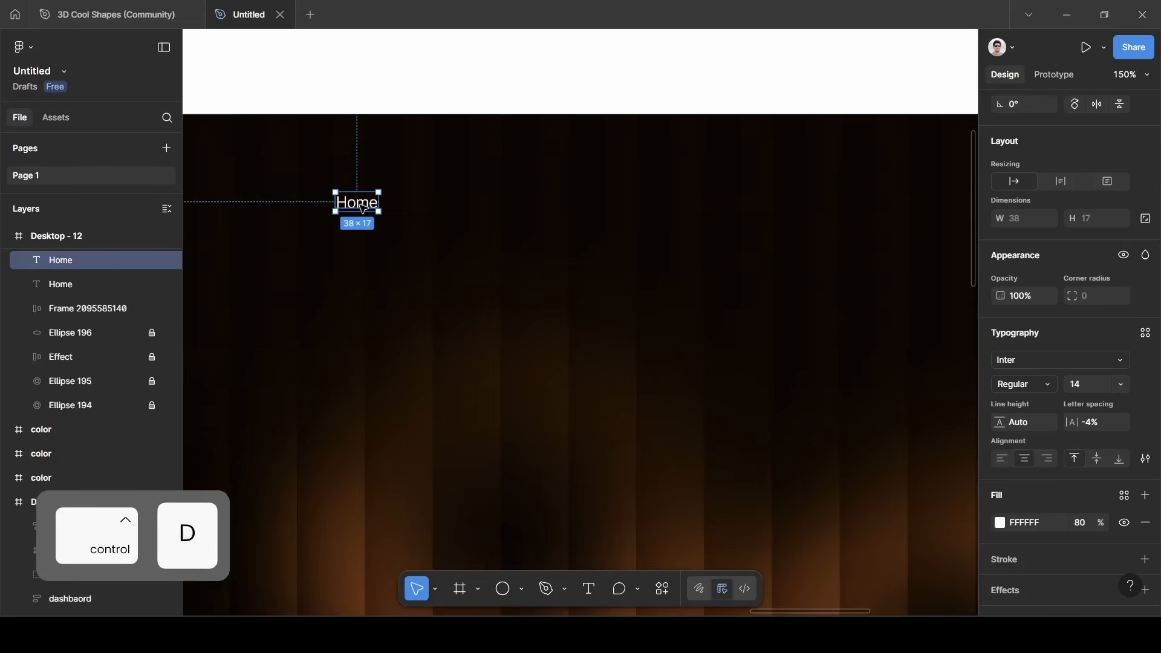
key("ctrl+d")
key("ctrl+d")
key("ctrl+d")
key("ctrl+d")
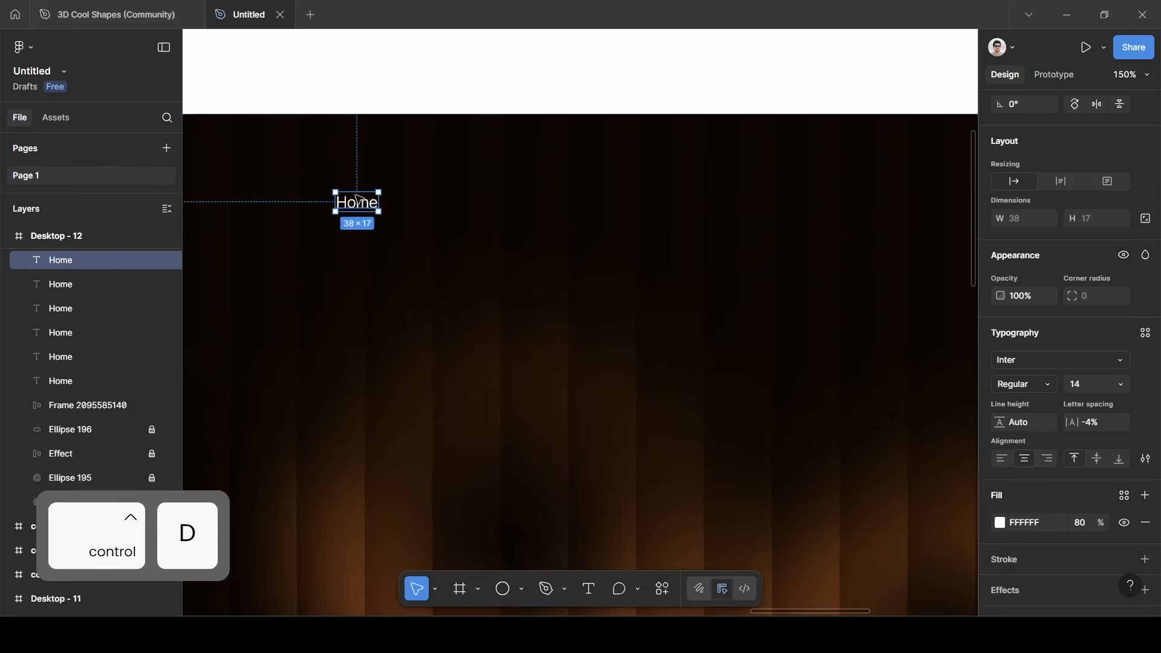
left_click_drag(358, 202, 607, 209)
left_click_drag(357, 208, 739, 215)
left_click_drag(357, 205, 842, 214)
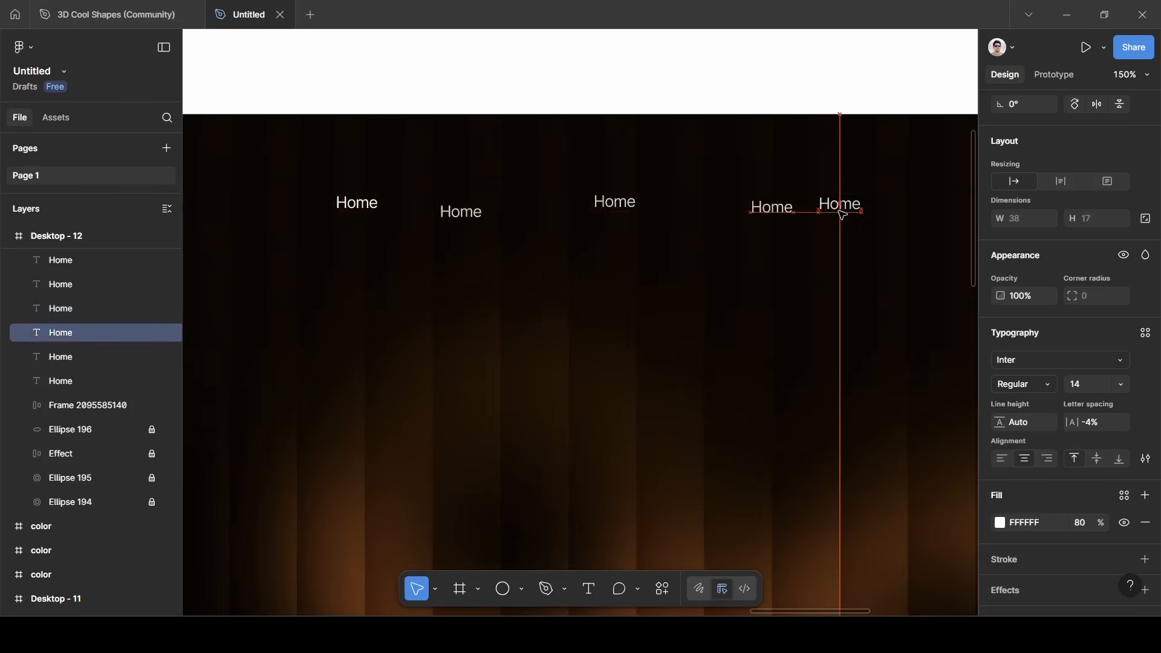
Change the first copy right of the original "Home" text to "Pricing".
left_click(460, 217)
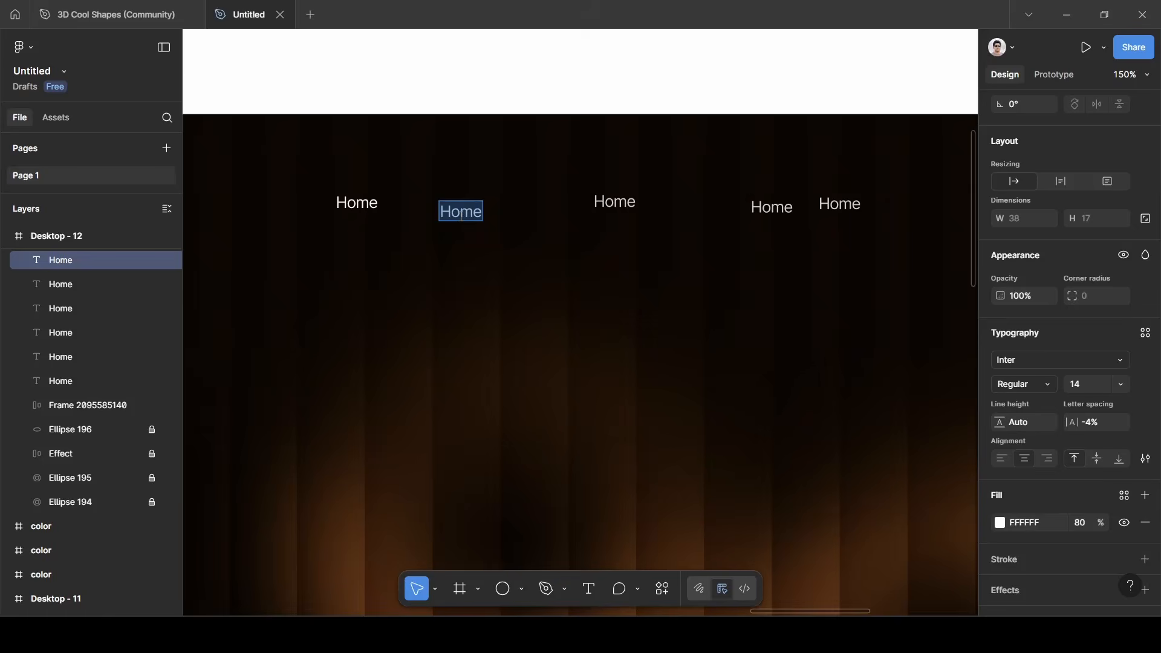
key("BackSpace")
type("P")
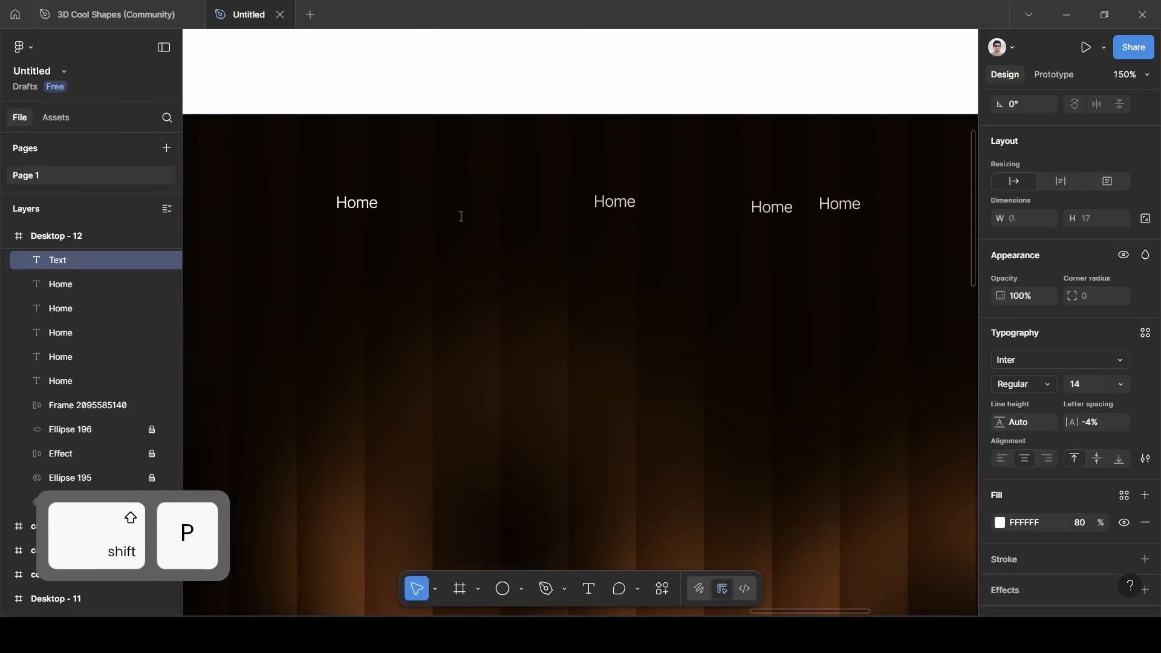
type("roc")
key("BackSpace")
key("BackSpace")
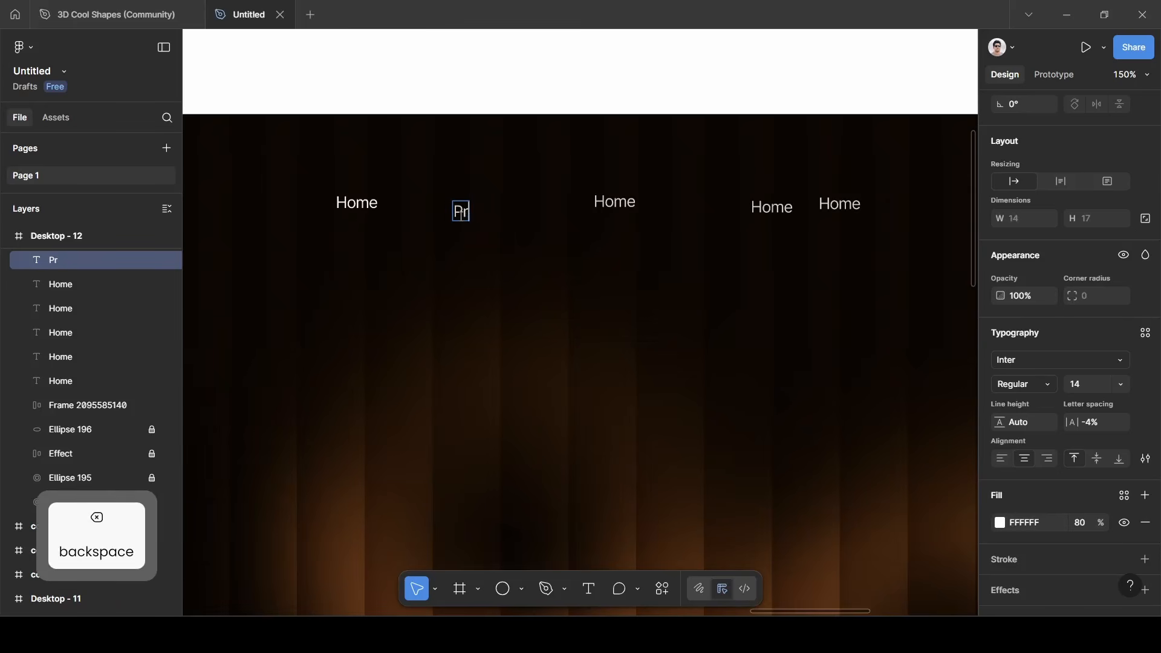
type("icnin")
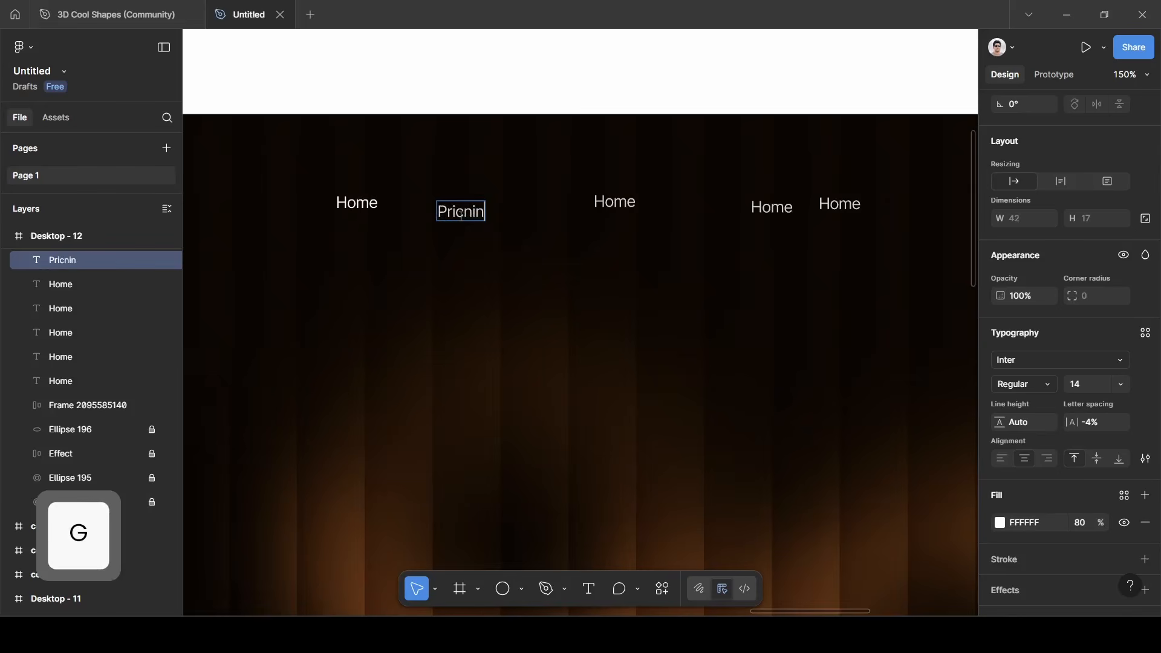
key("BackSpace")
key("BackSpace")
key("BackSpace")
type("in")
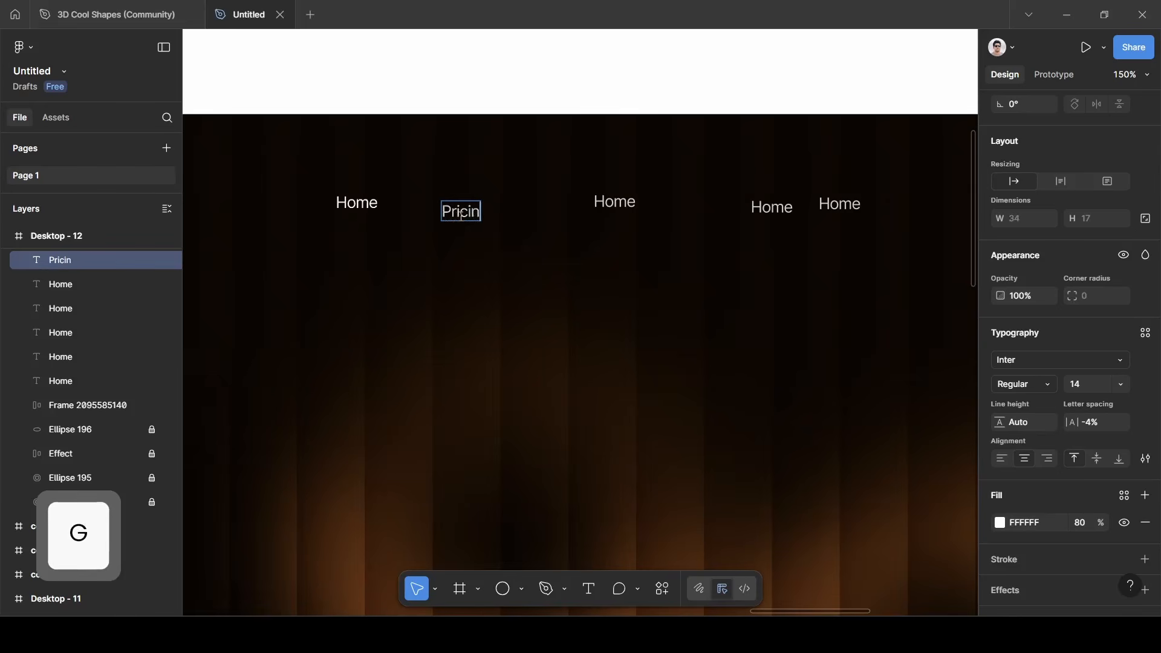
type("g")
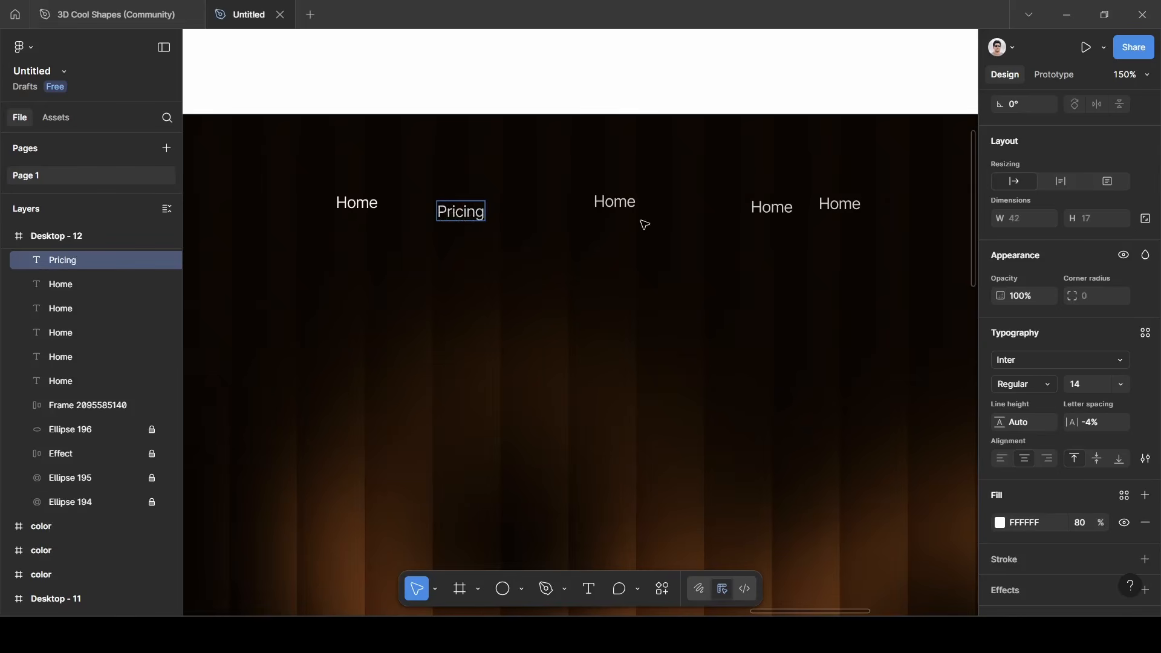
Change the "Home" copy right of "Pricing" to "Features".
double_click(615, 202)
key("BackSpace")
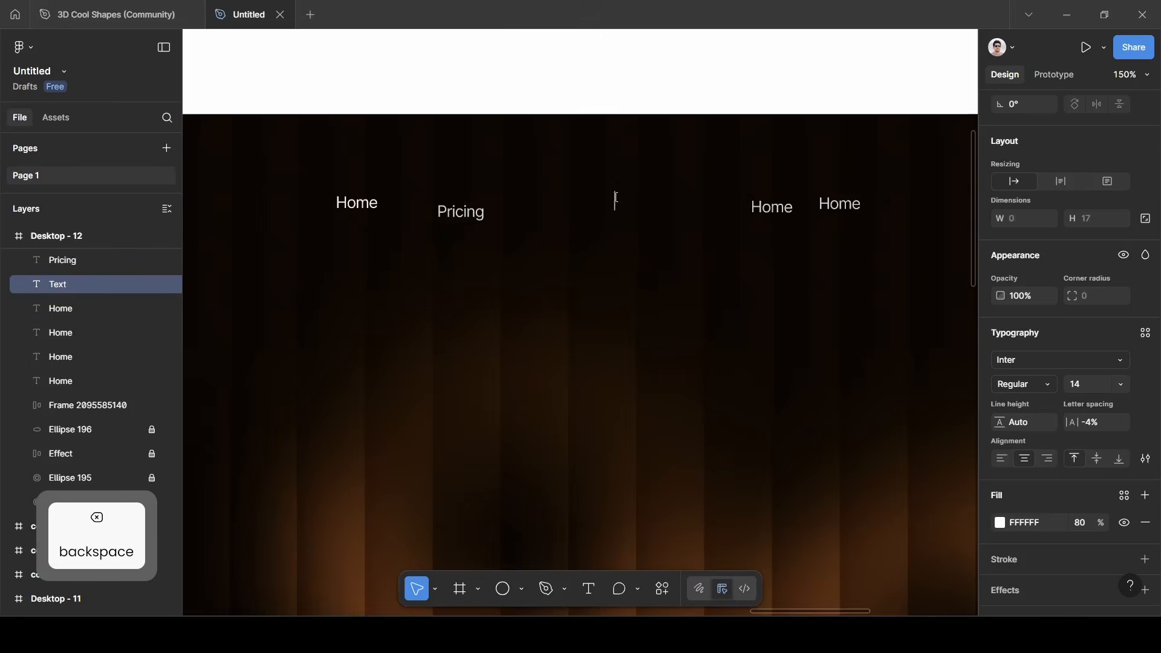
type("Features")
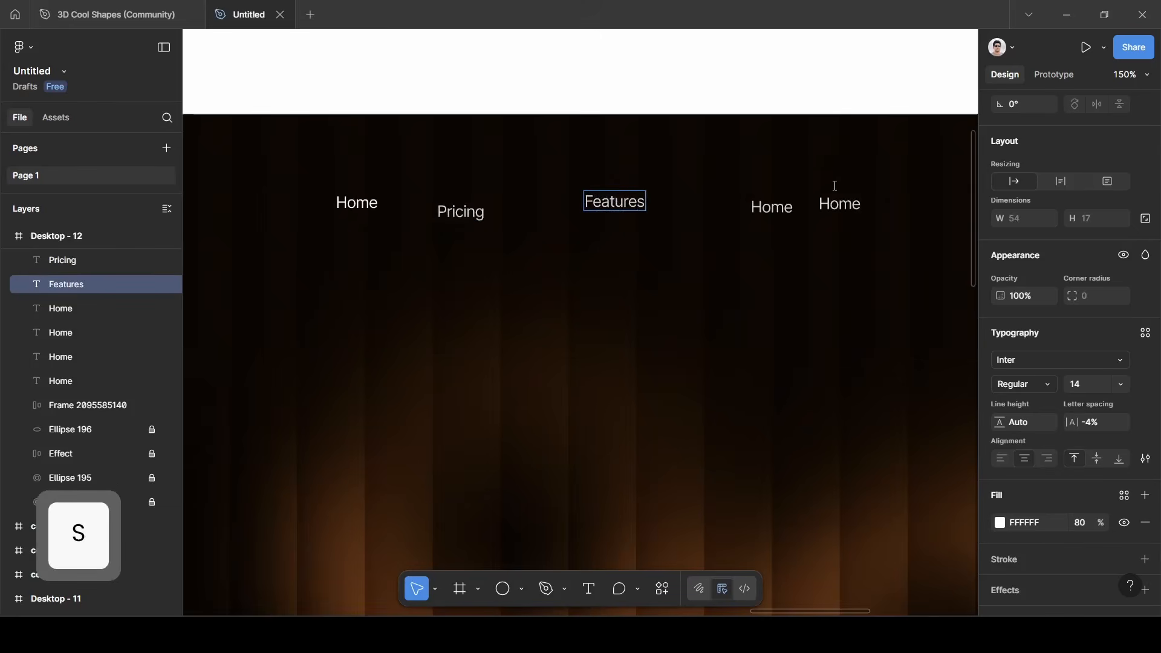
Change the "Home" copy right of "Features" to "Resources".
left_click(773, 215)
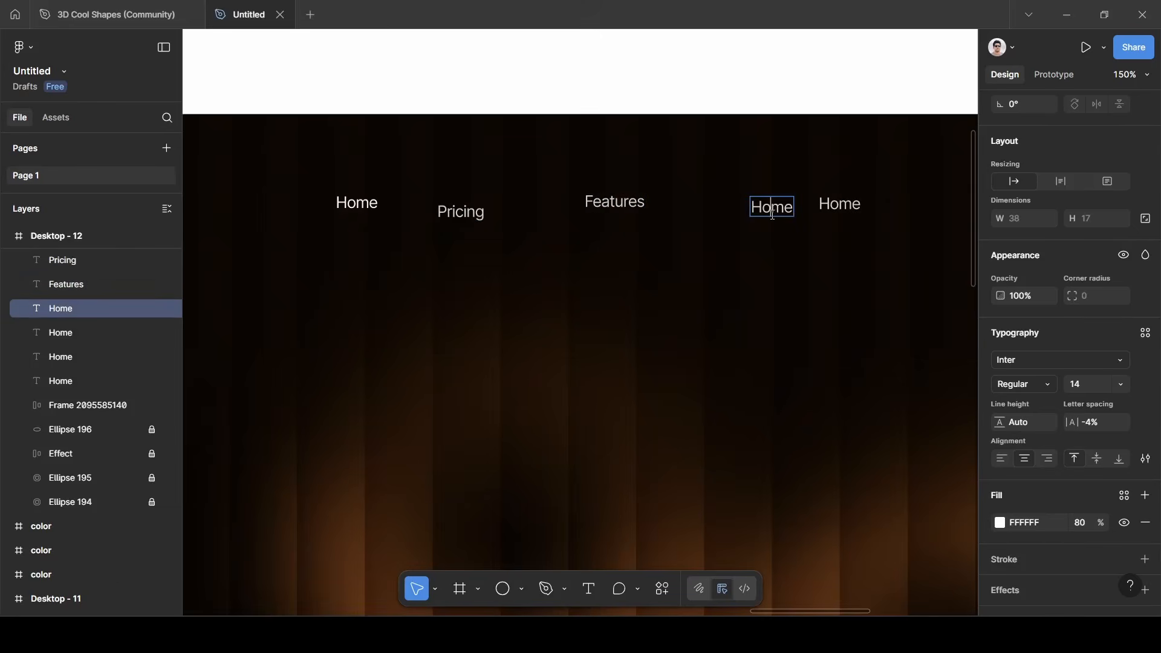
double_click(774, 215)
type("Resour")
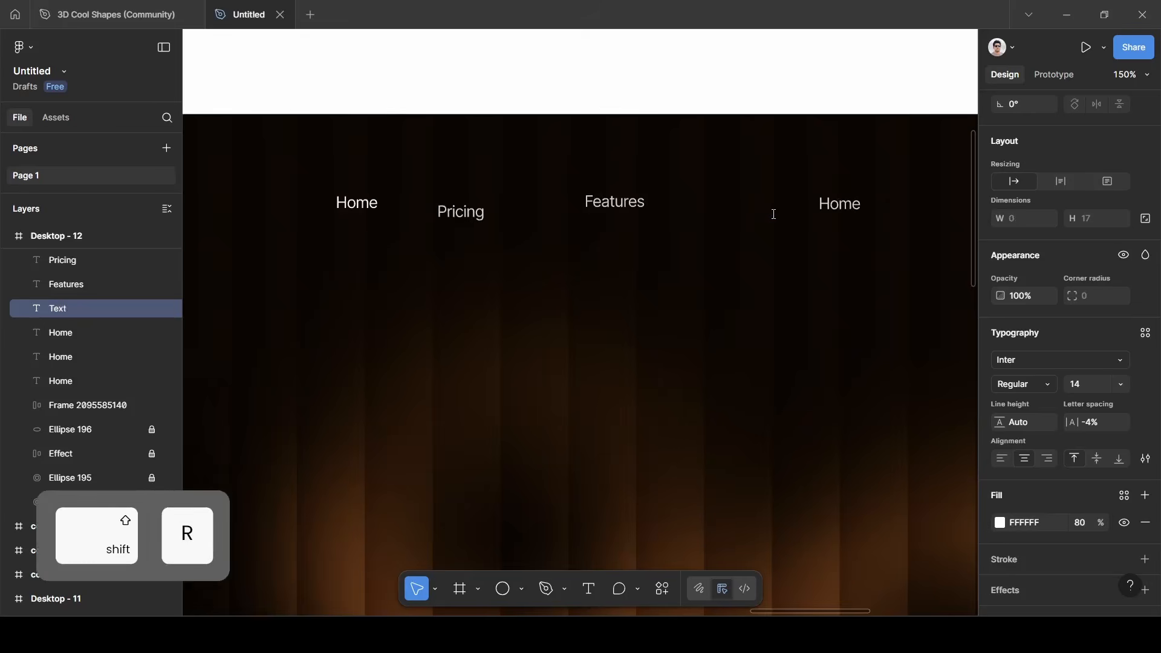
type("ces")
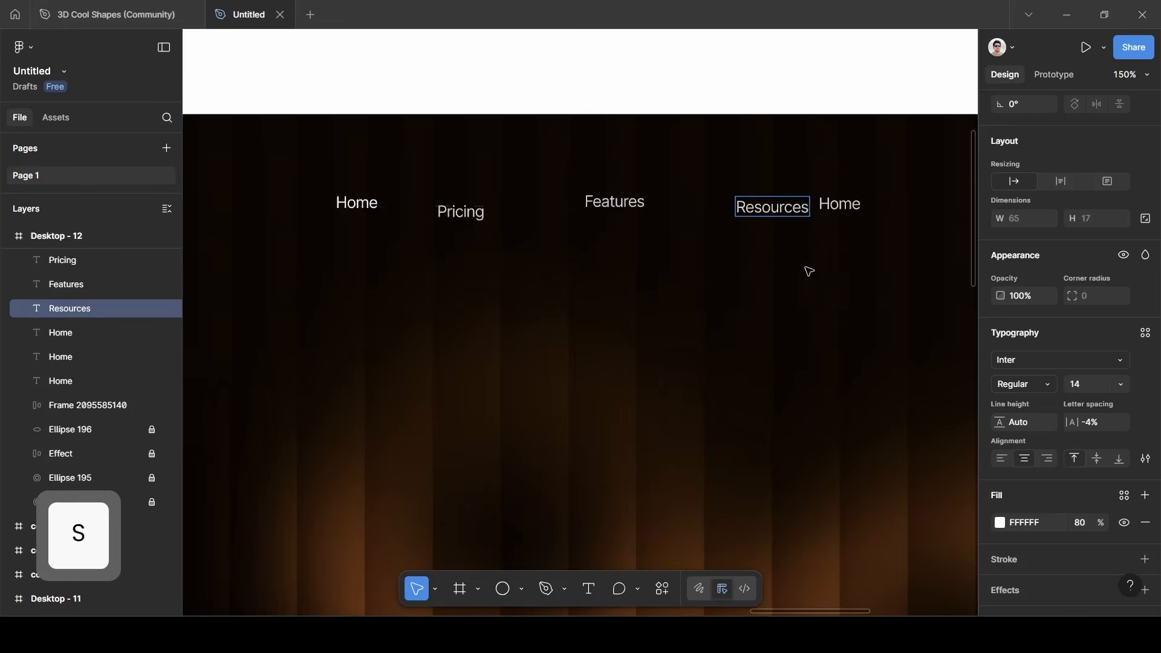
key("Escape")
Change the "Home" copy right of "Resources" to "About".
double_click(849, 208)
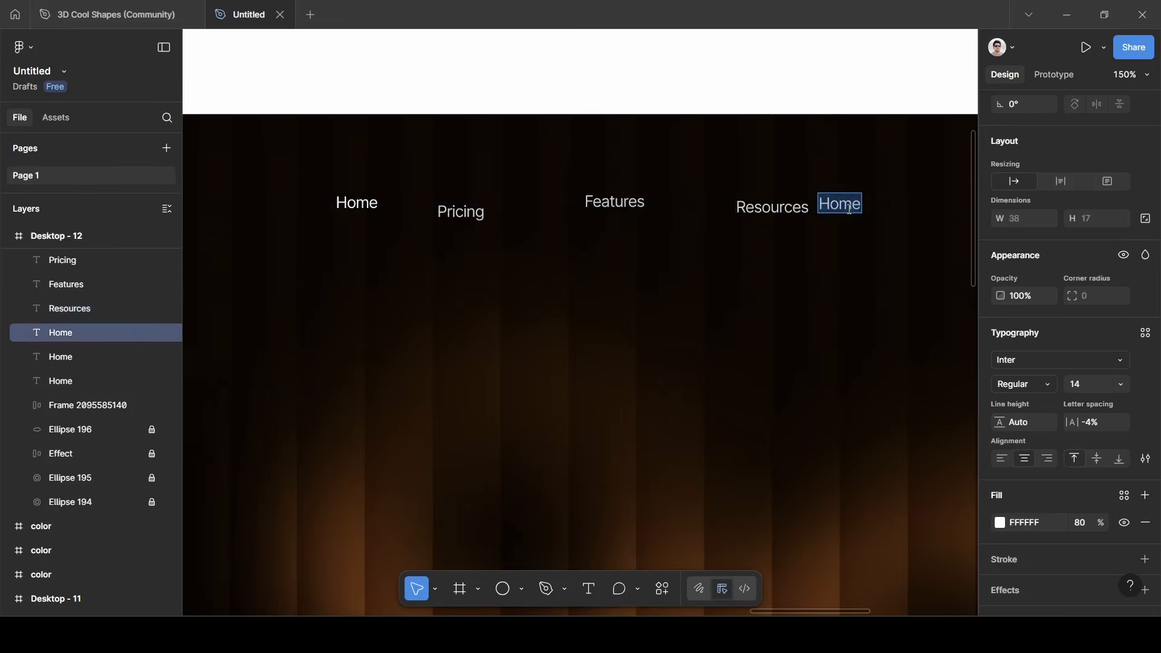
key("BackSpace")
type("Ab")
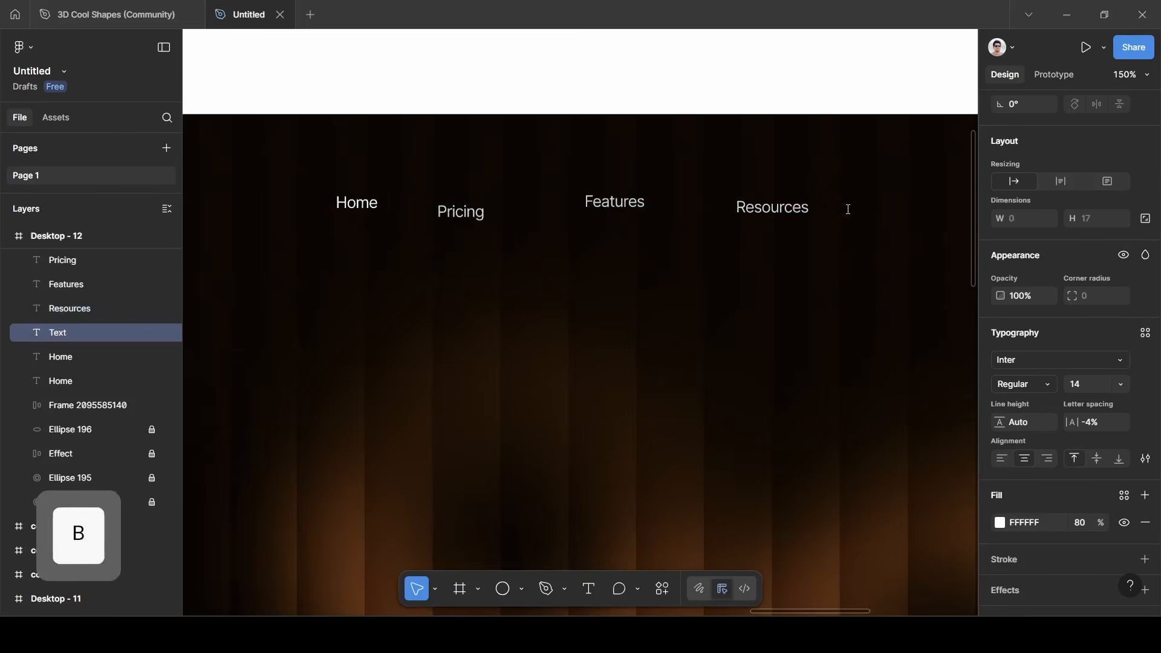
type("out")
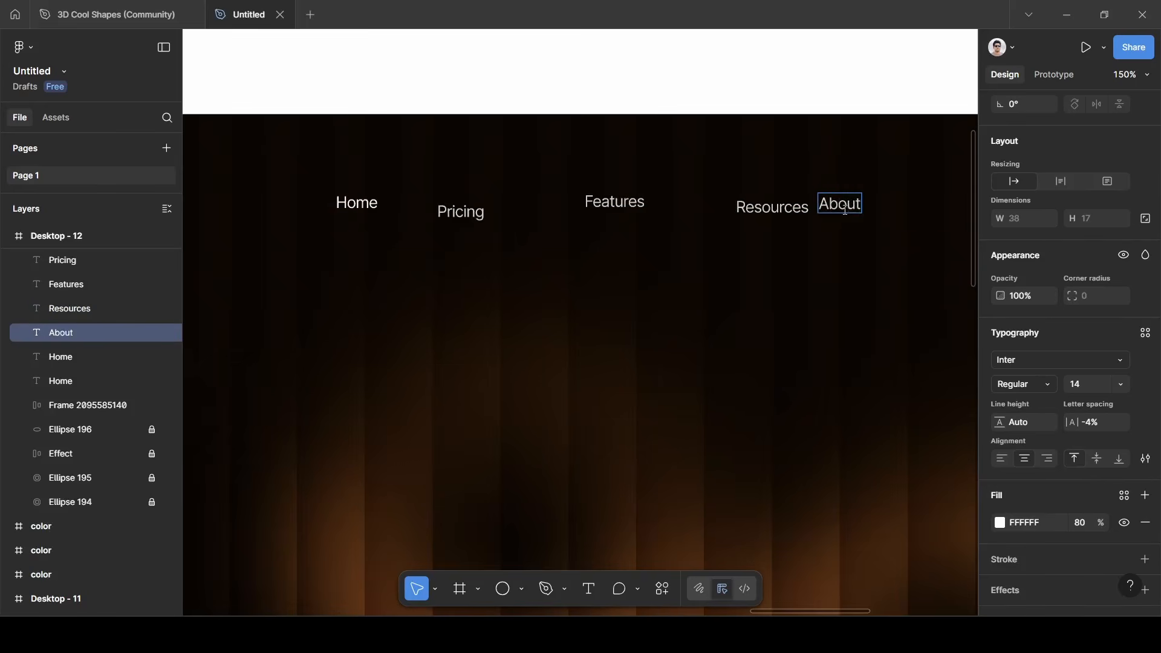
key("Escape")
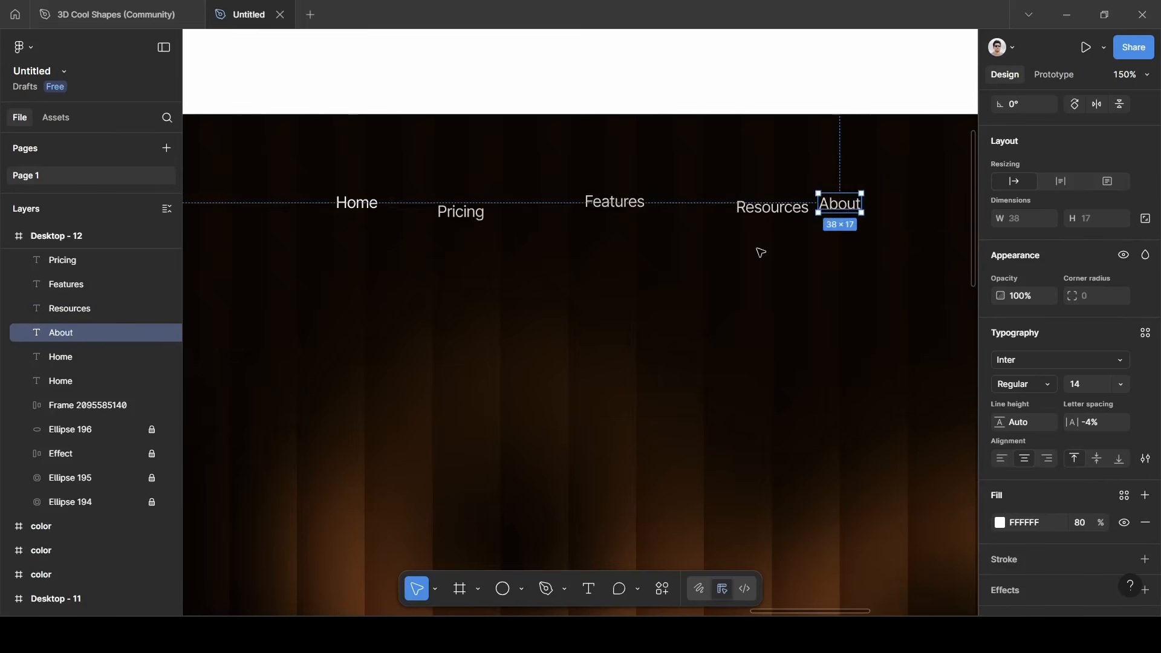
Combine the Home, Pricing, Features, Resources and About texts into one horizontal auto layout with a gap of 32.
left_click(766, 210, "shift")
left_click(615, 202, "shift")
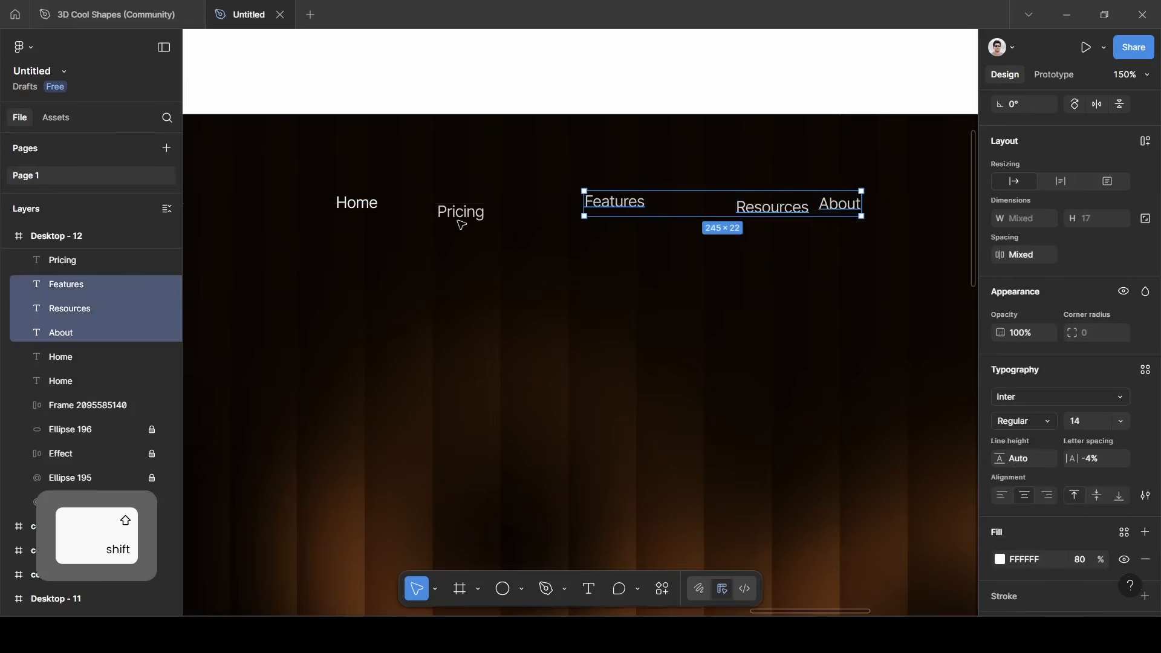
left_click(460, 215, "shift")
left_click(367, 209, "shift")
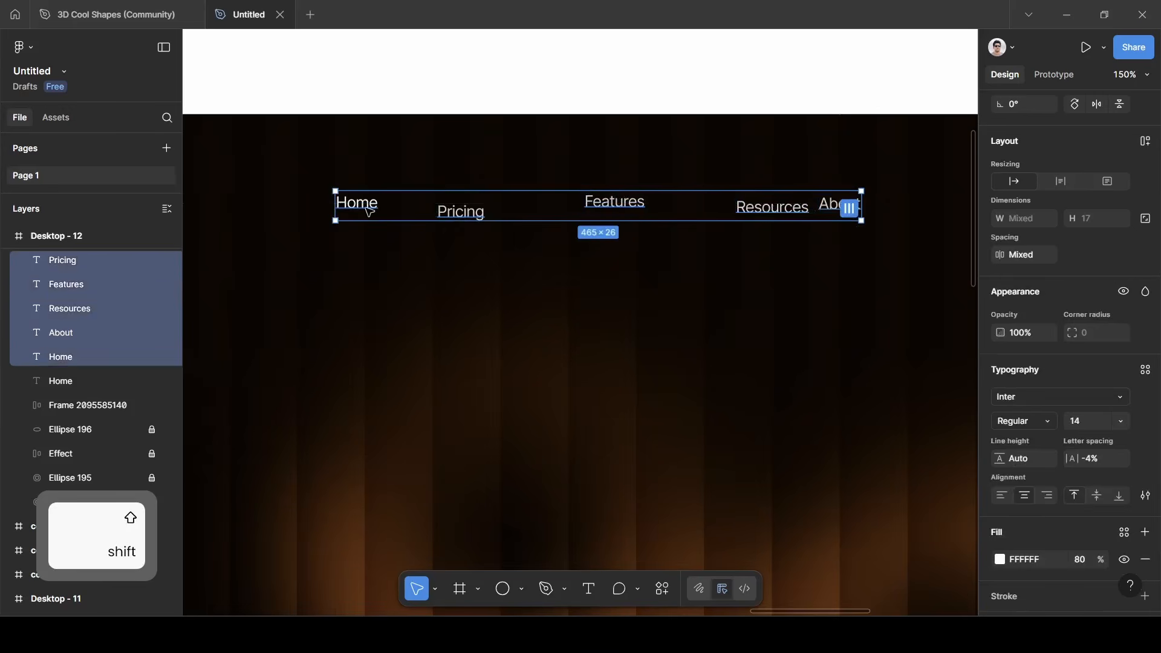
key("shift+a")
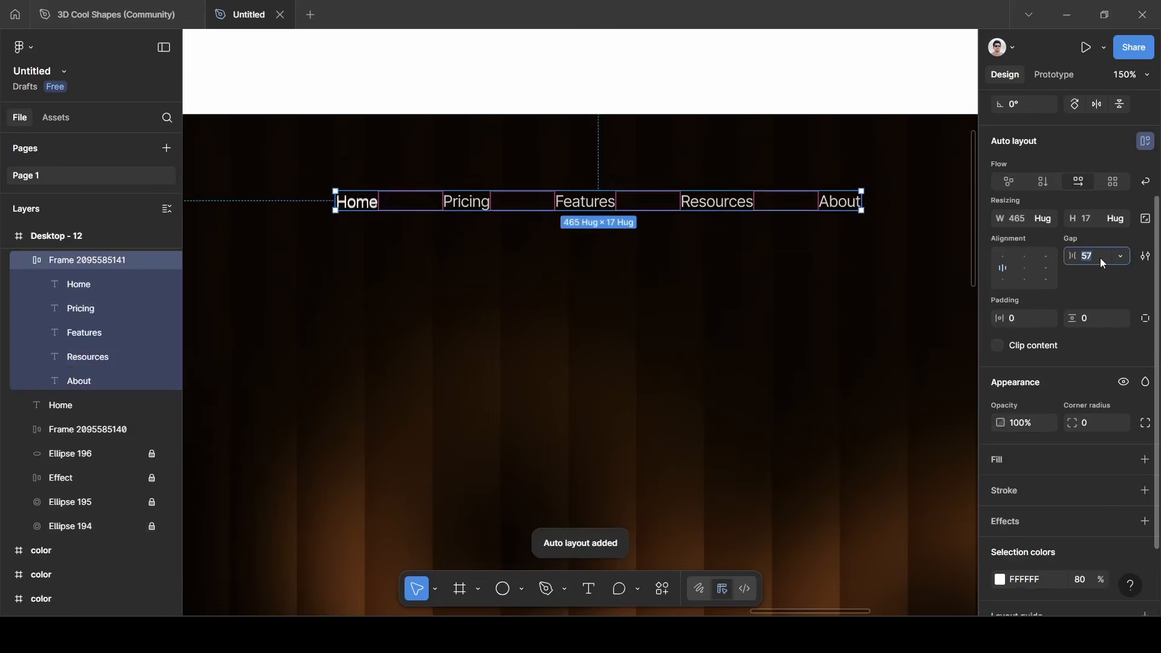
key("BackSpace")
type("32")
key("Return")
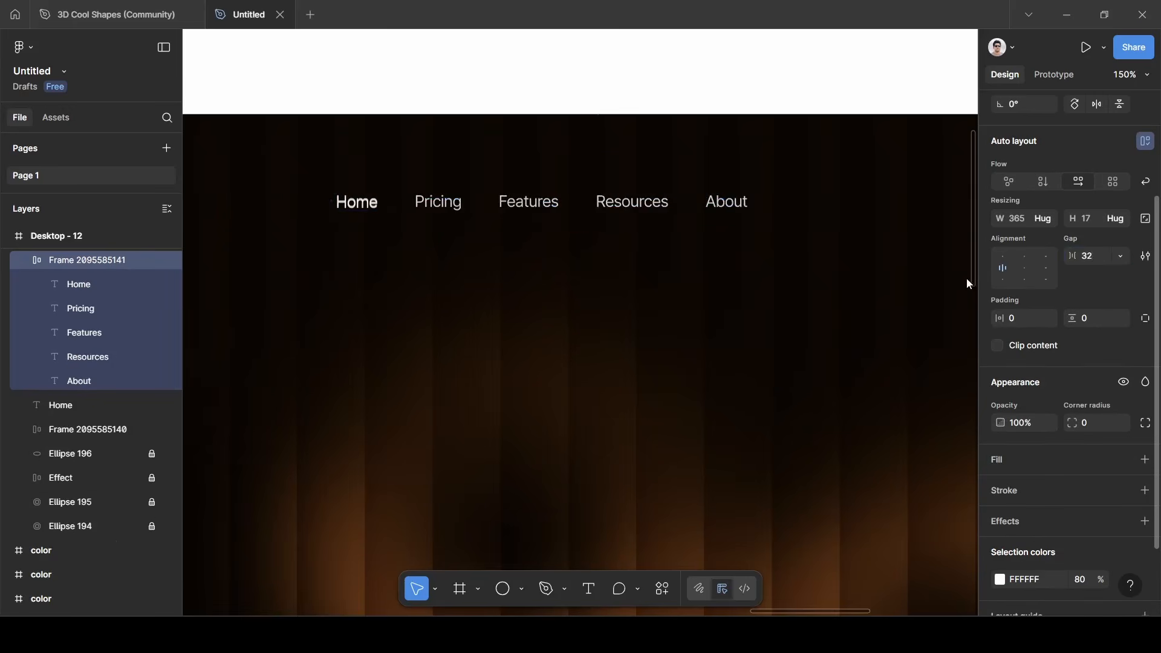
Move the navigation row clear of the leftover "Home" text and delete that spare text.
left_click_drag(569, 208, 623, 194)
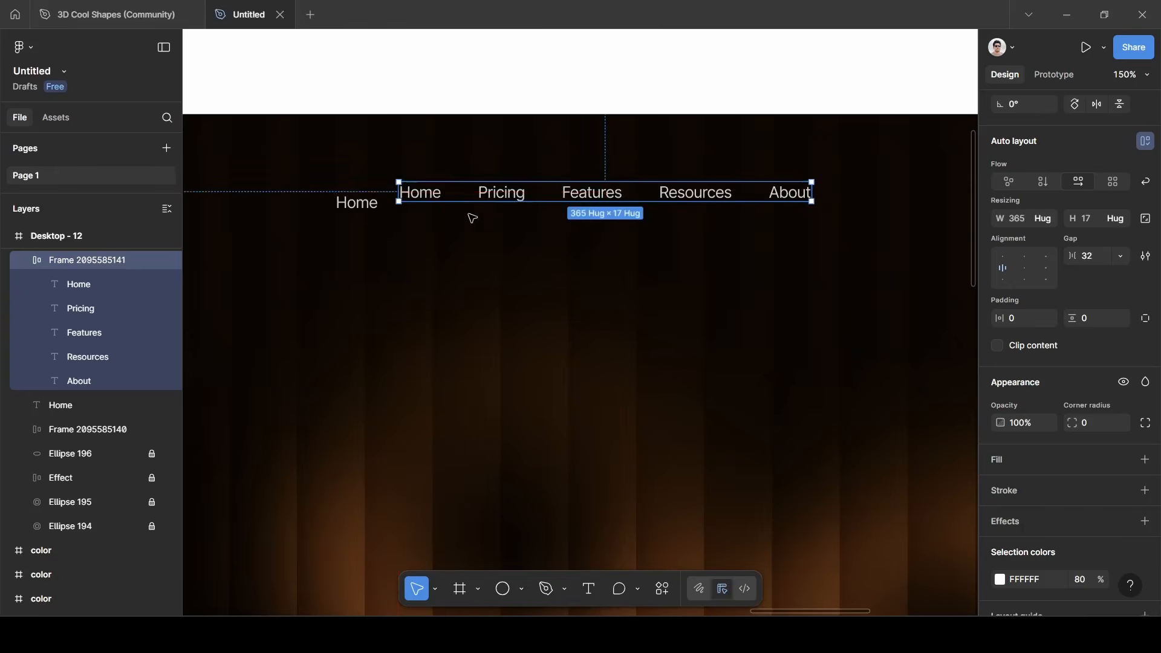
left_click(355, 206)
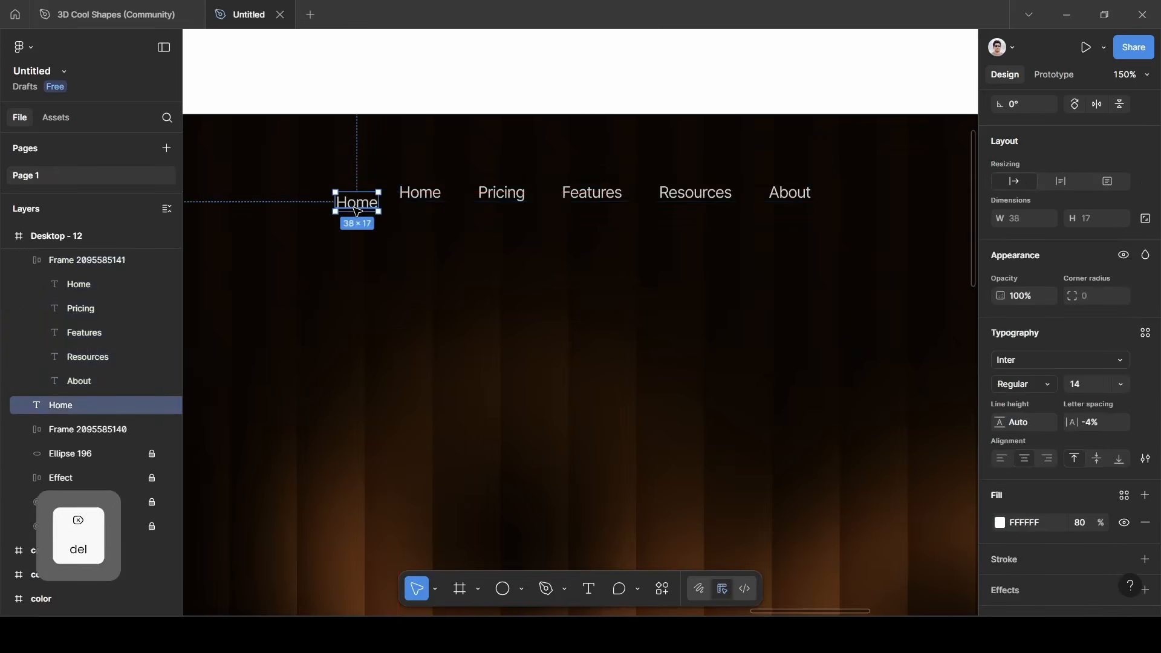
key("ctrl+x")
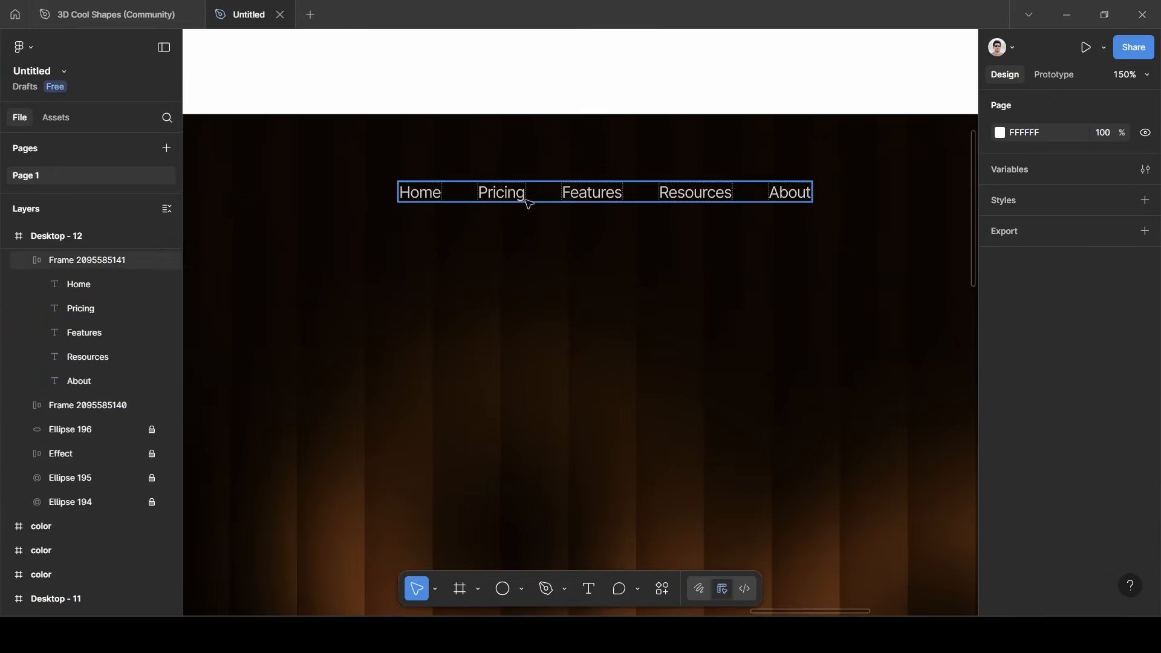
Add the text "Get Started" near the upper-right corner of the Desktop - 12 frame.
scroll(666, 257, "down", 4)
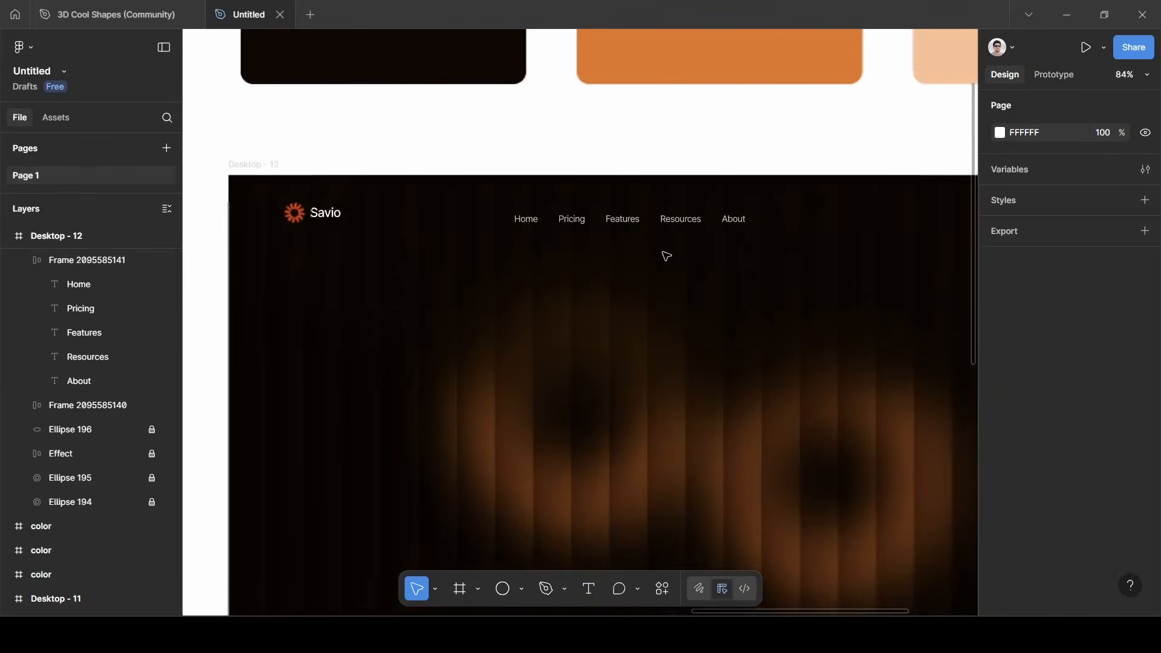
scroll(666, 257, "right", 5)
scroll(676, 254, "up", 5)
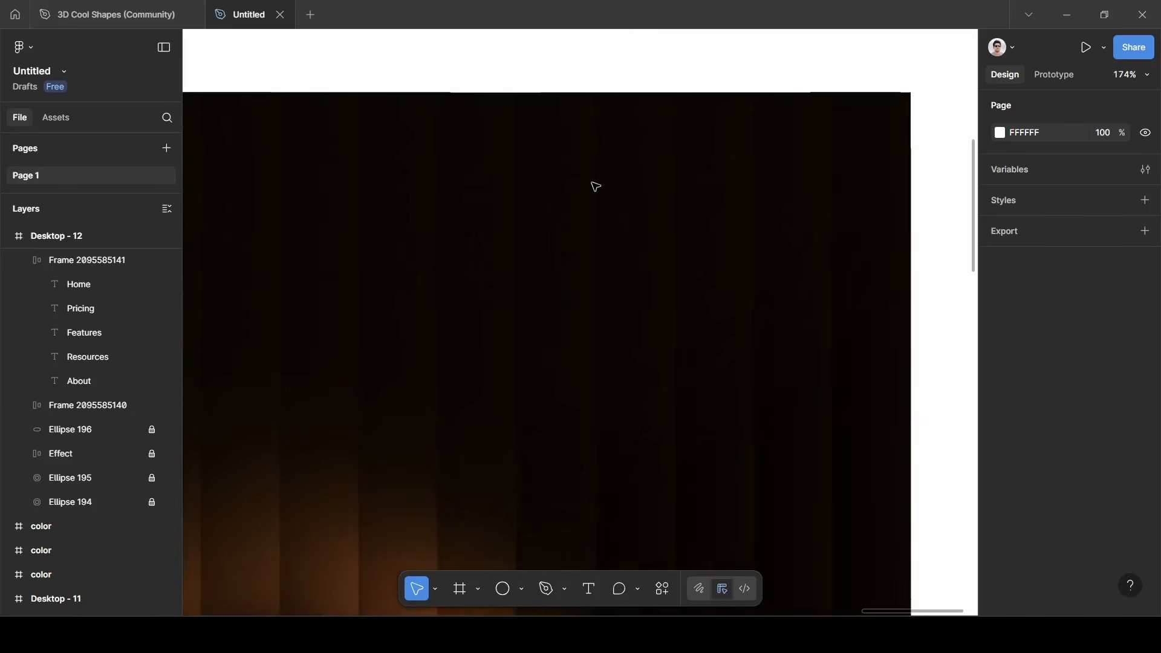
key("t")
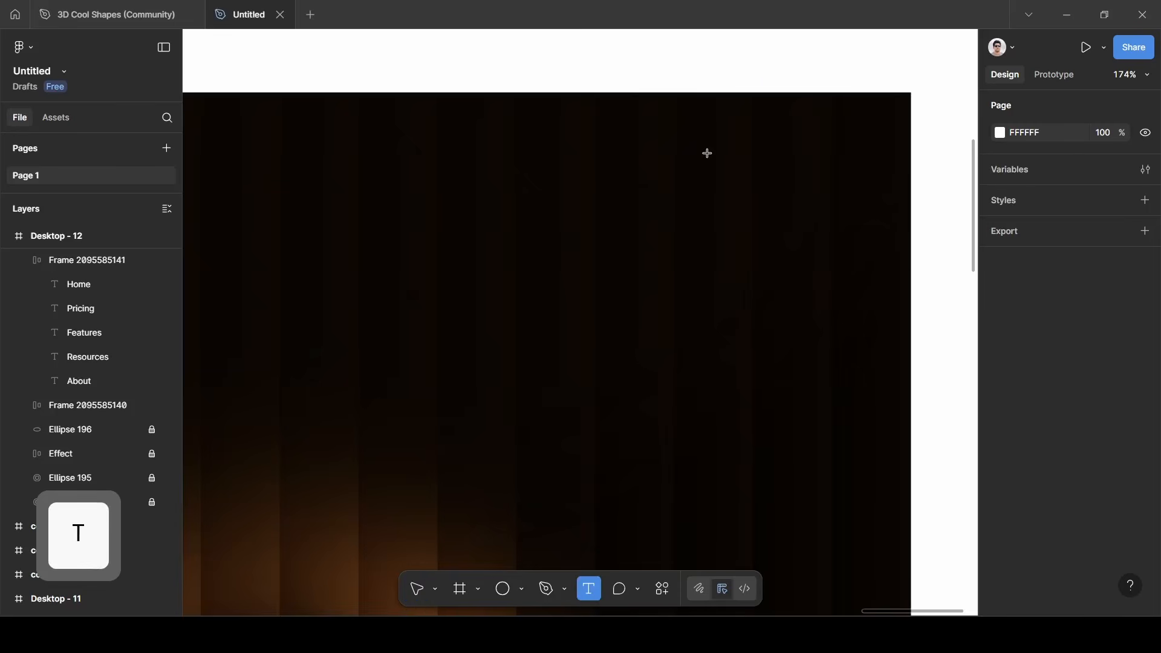
left_click(709, 154)
key("shift")
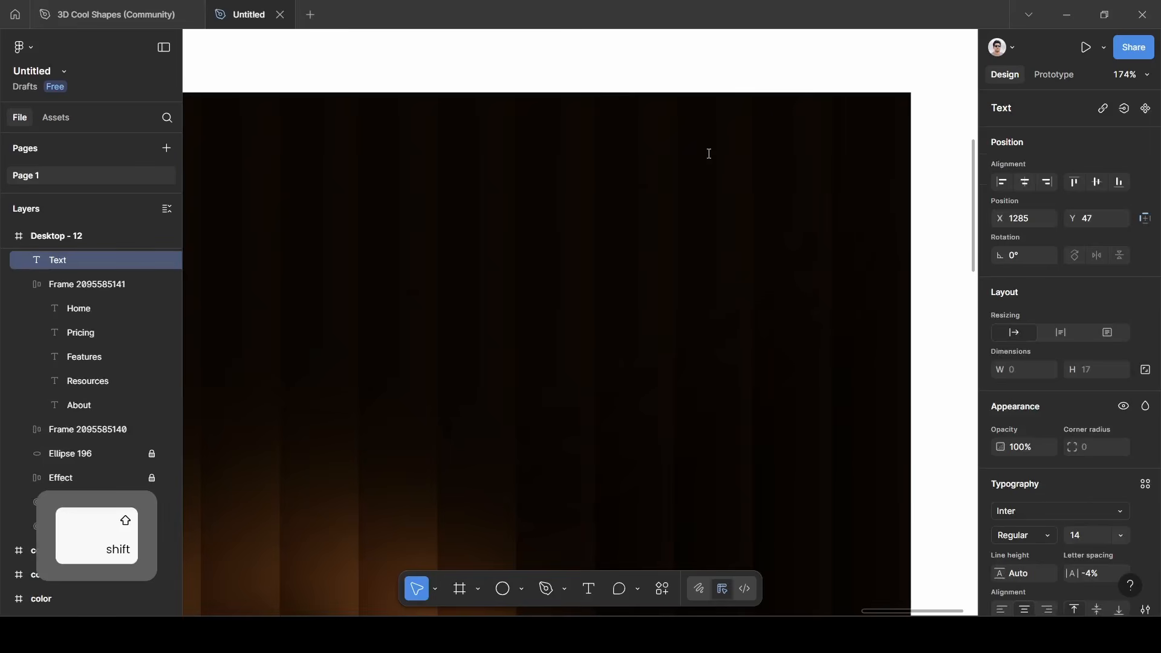
type("Get St")
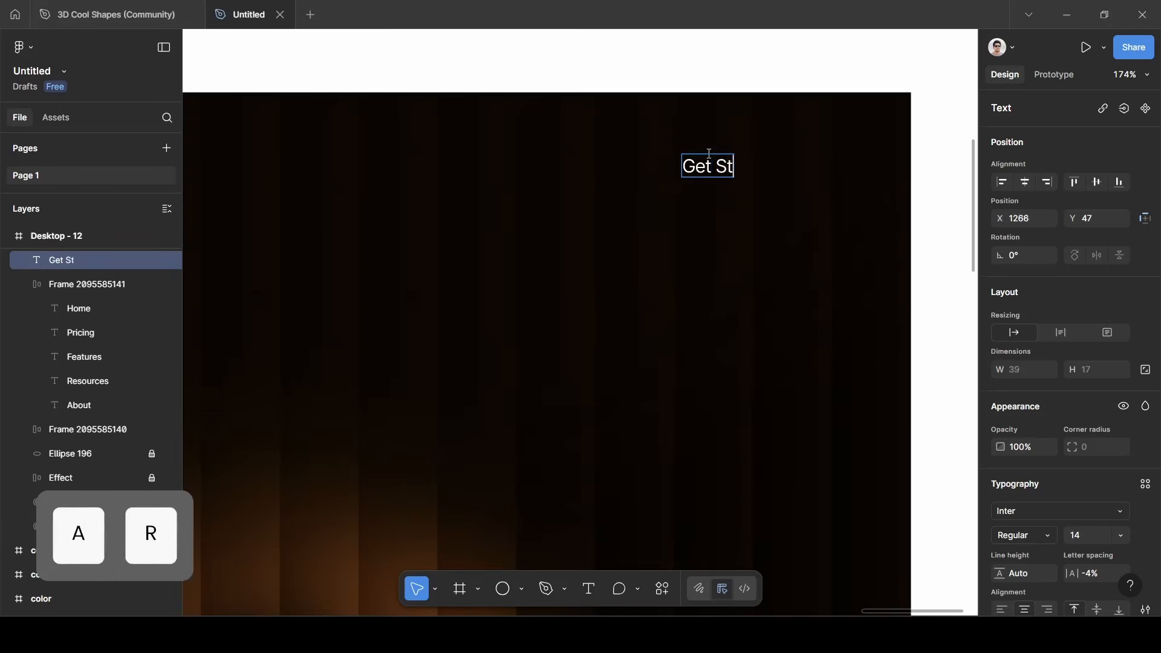
type("arted")
key("Escape")
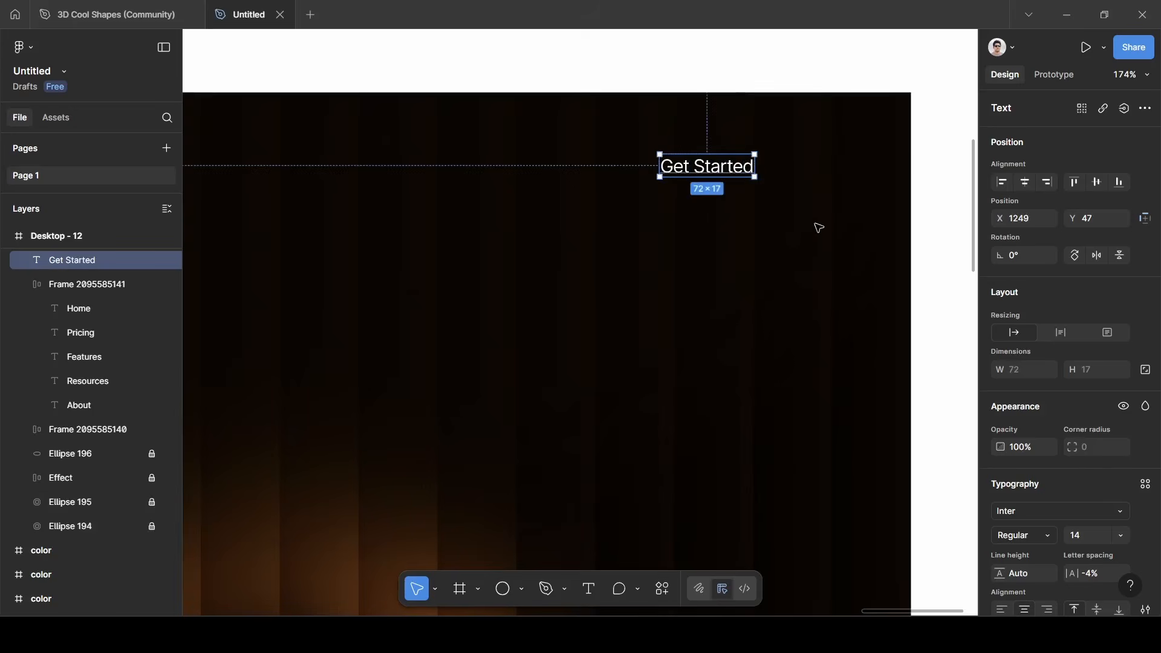
Wrap the "Get Started" text in an auto layout frame with a white FFFFFF fill at 80% opacity.
key("shift+a")
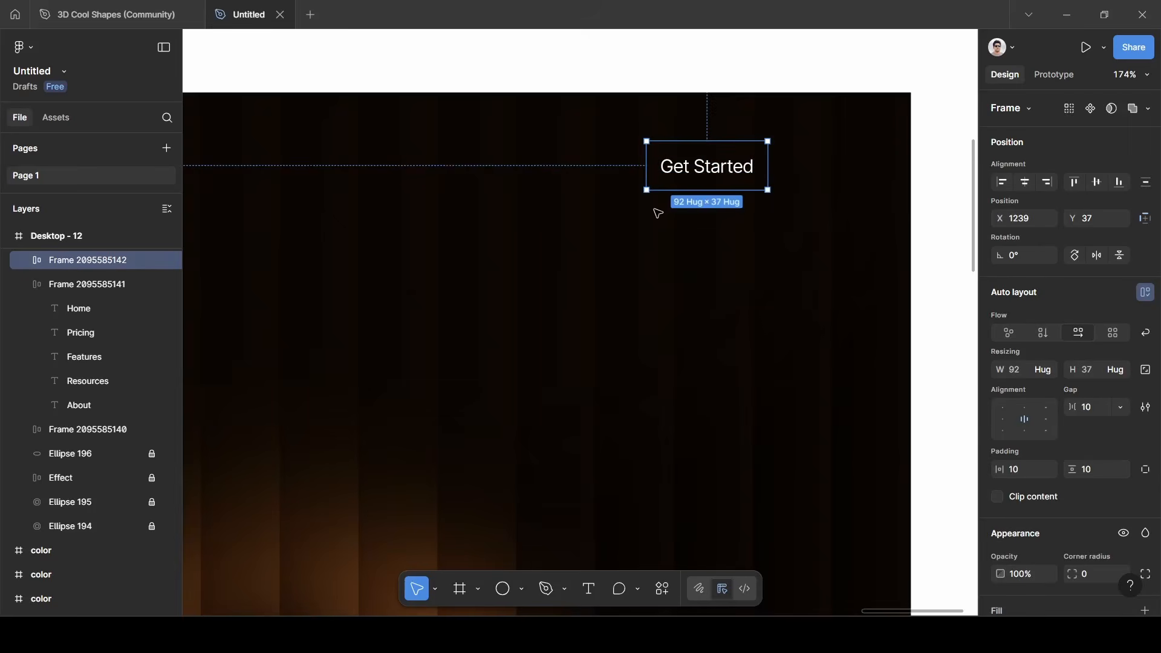
scroll(1071, 502, "down", 4)
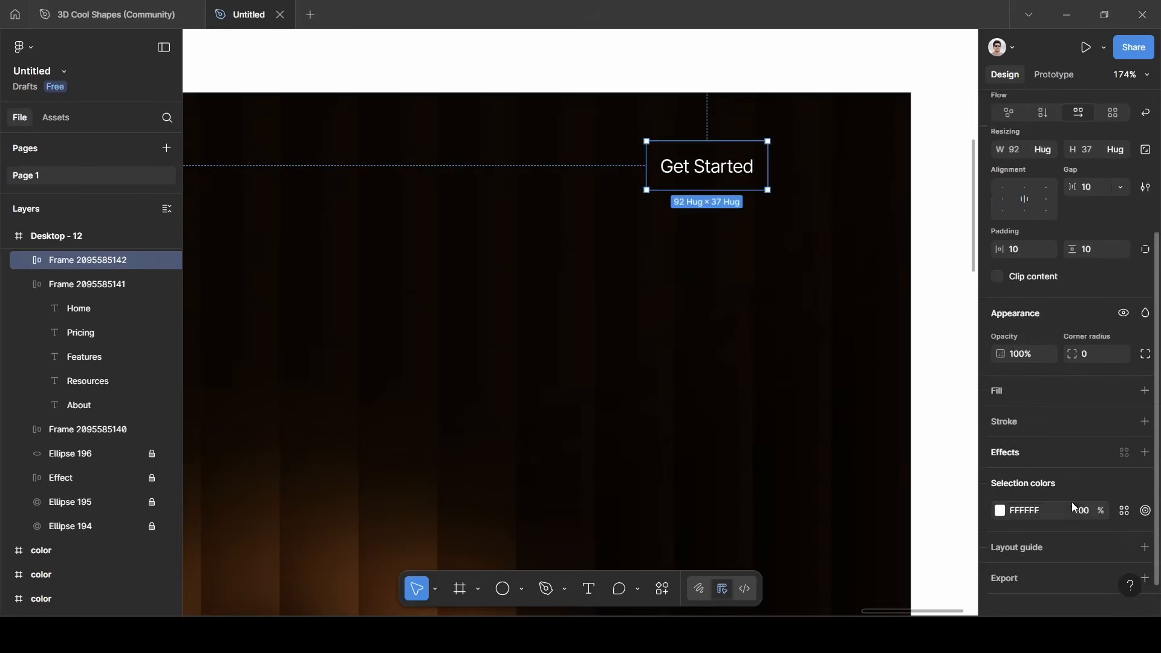
left_click(1019, 392)
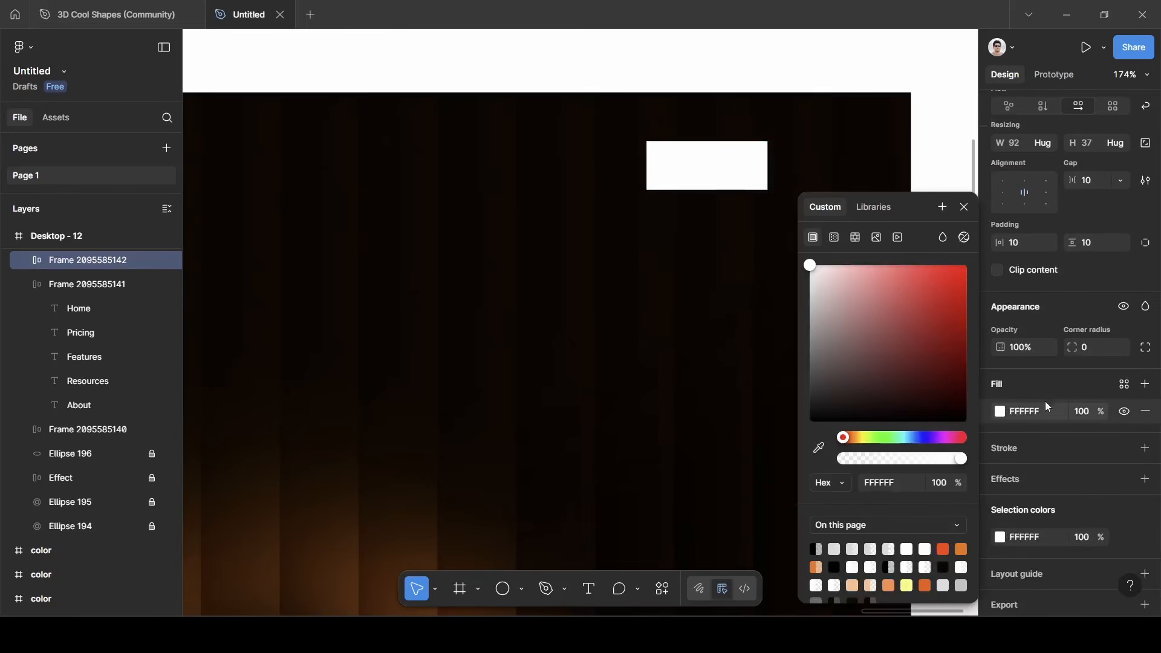
left_click(1078, 412)
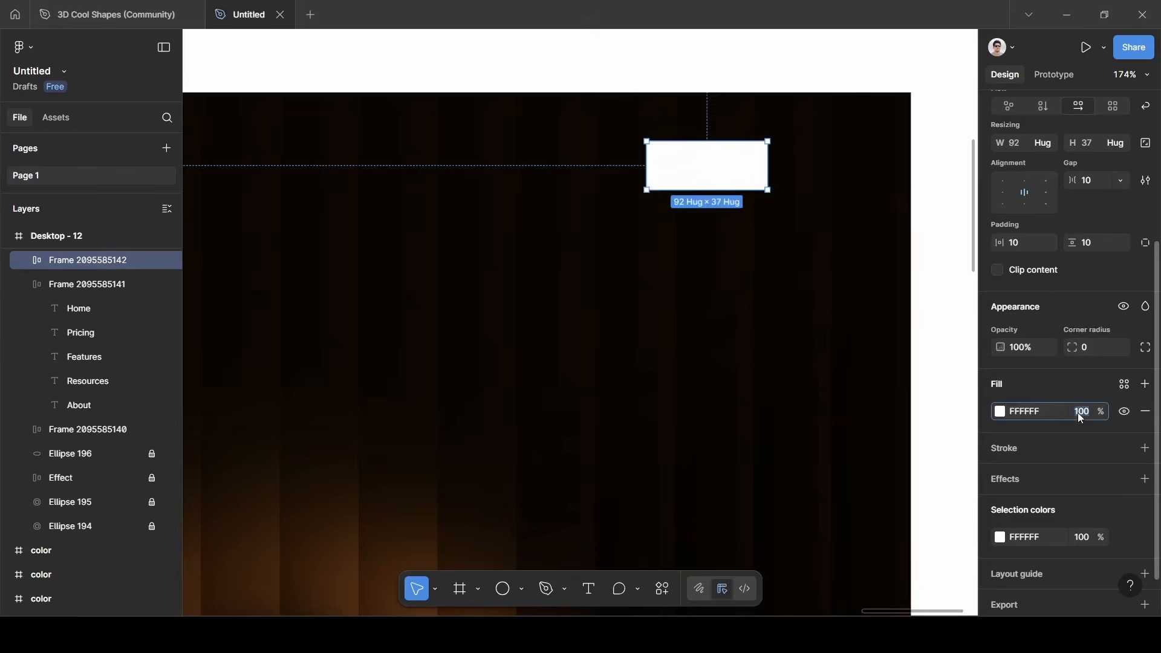
key("BackSpace")
type("80")
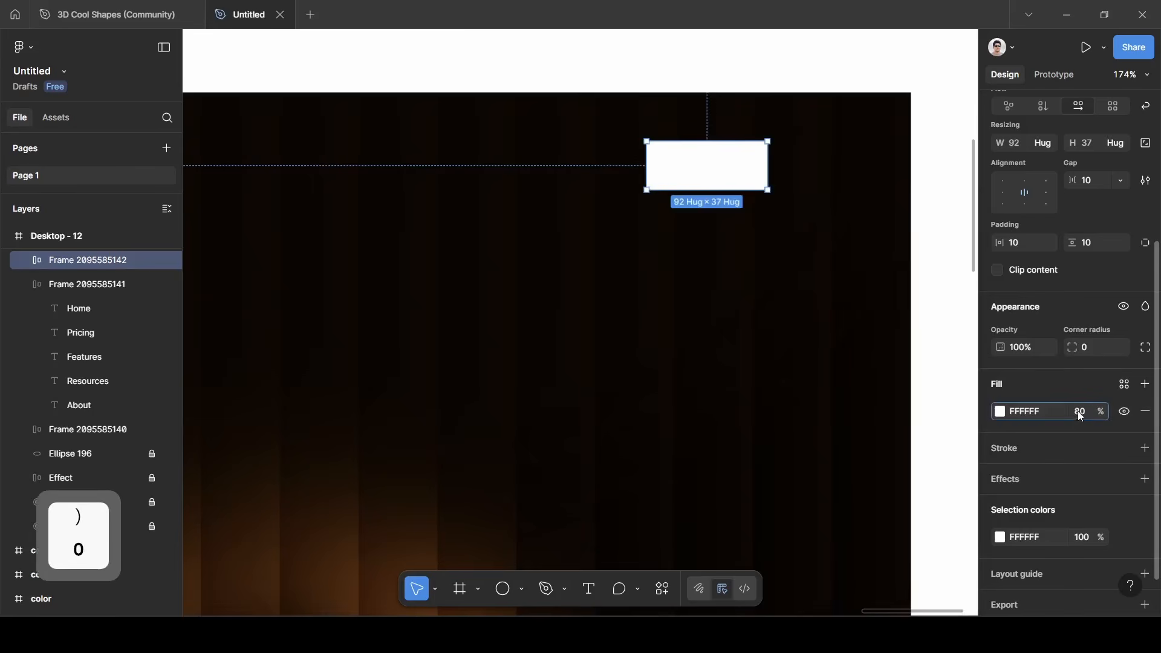
key("Return")
Set the fill of the "Get Started" text inside the button to black 000000.
double_click(714, 171)
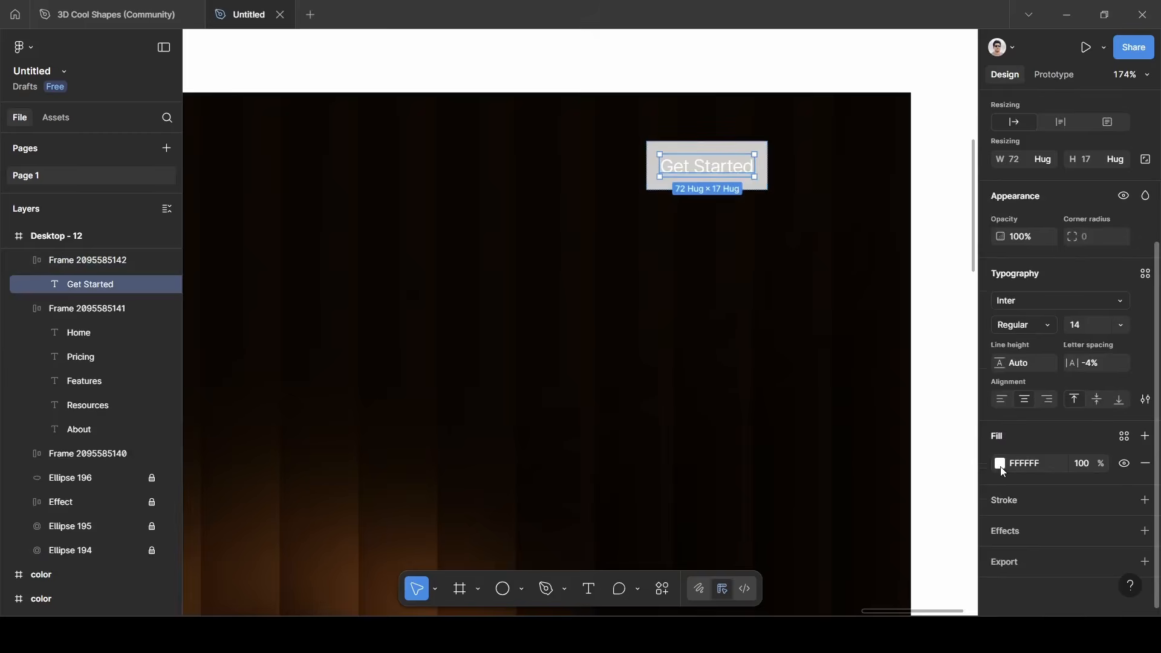
left_click(1001, 465)
left_click_drag(832, 316, 793, 459)
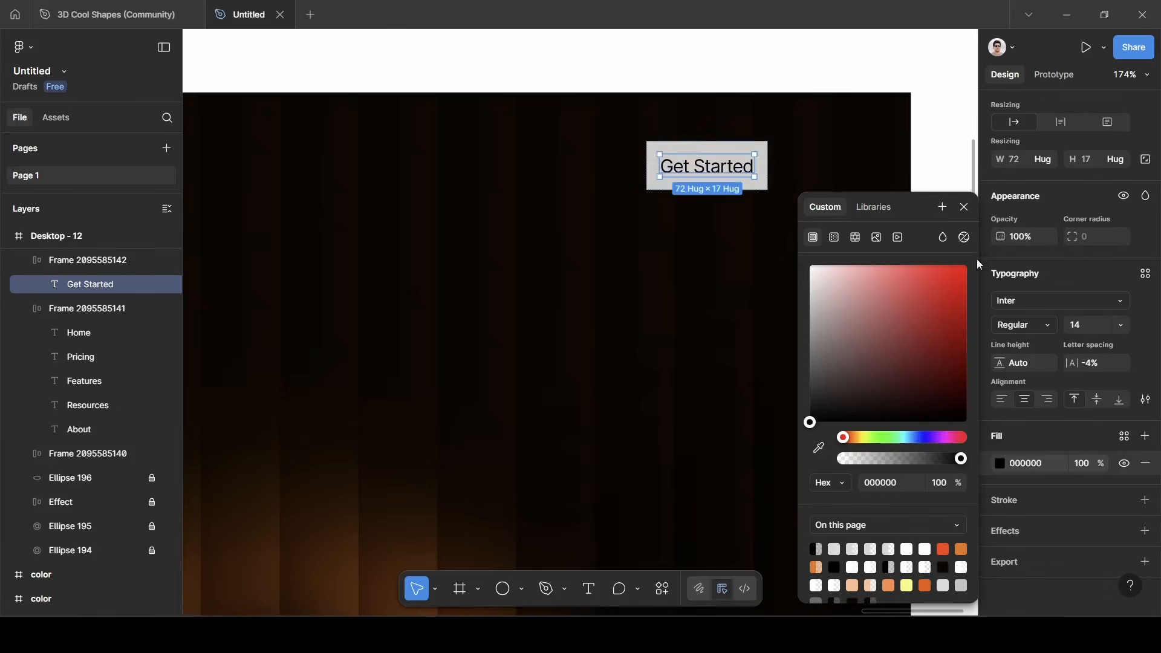
left_click(983, 214)
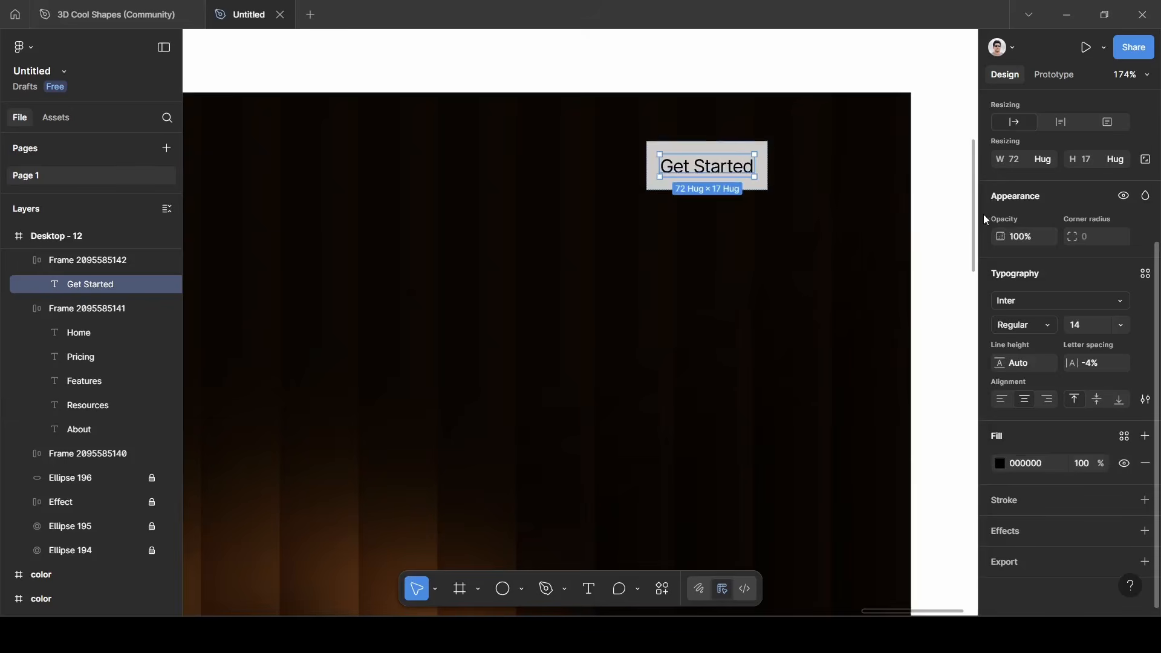
Set the "Get Started" text to Medium weight and font size 16.
left_click(1037, 327)
left_click(1039, 283)
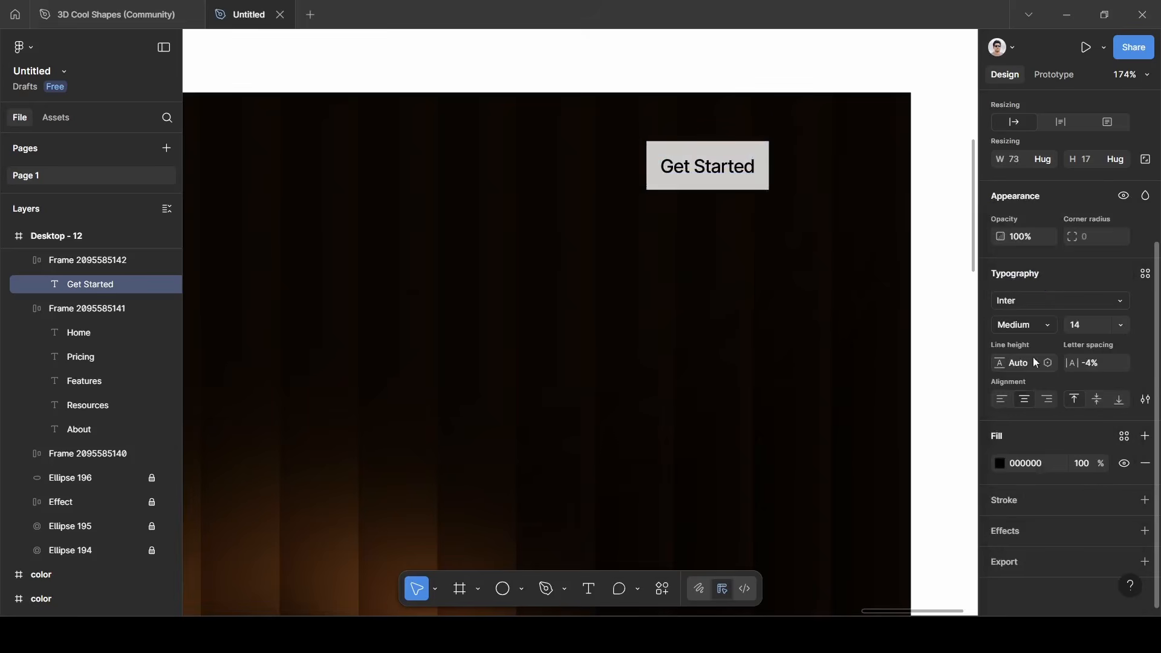
left_click(1121, 326)
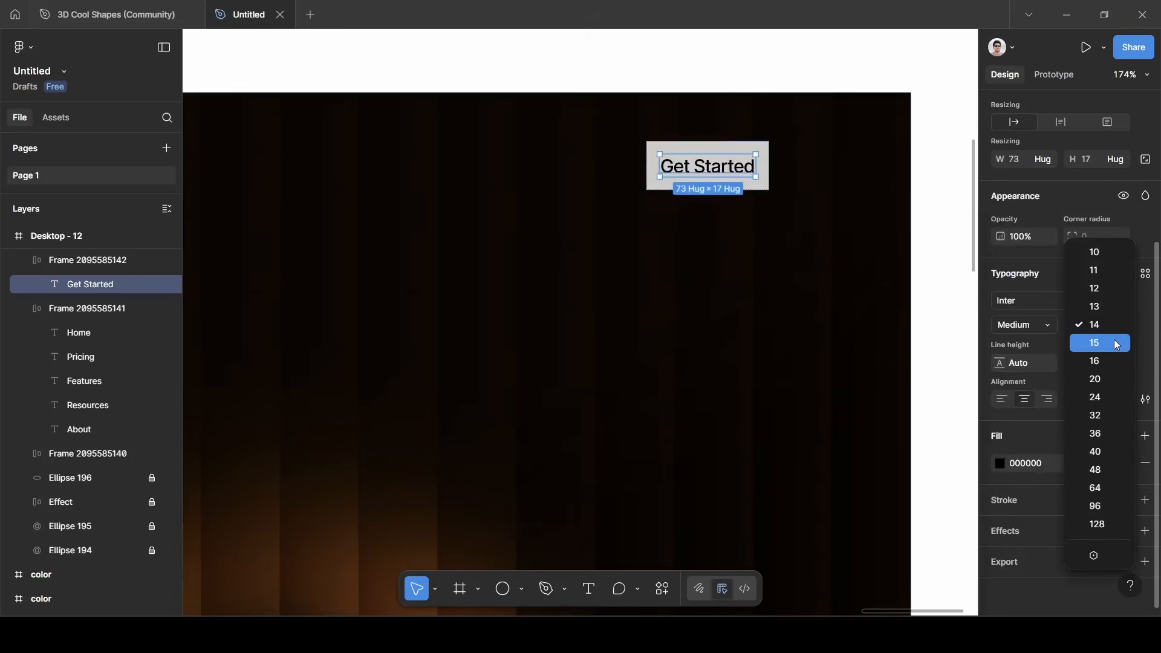
left_click(1108, 357)
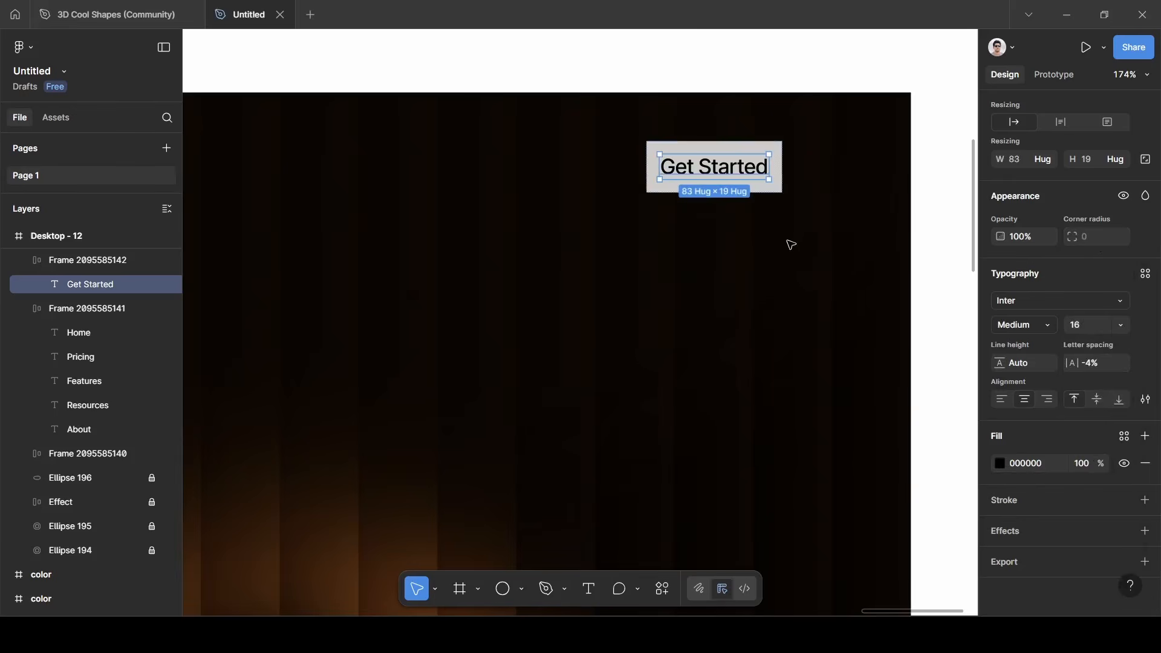
Set the corner radius of the "Get Started" button frame to 100.
left_click(713, 136)
left_click(710, 150)
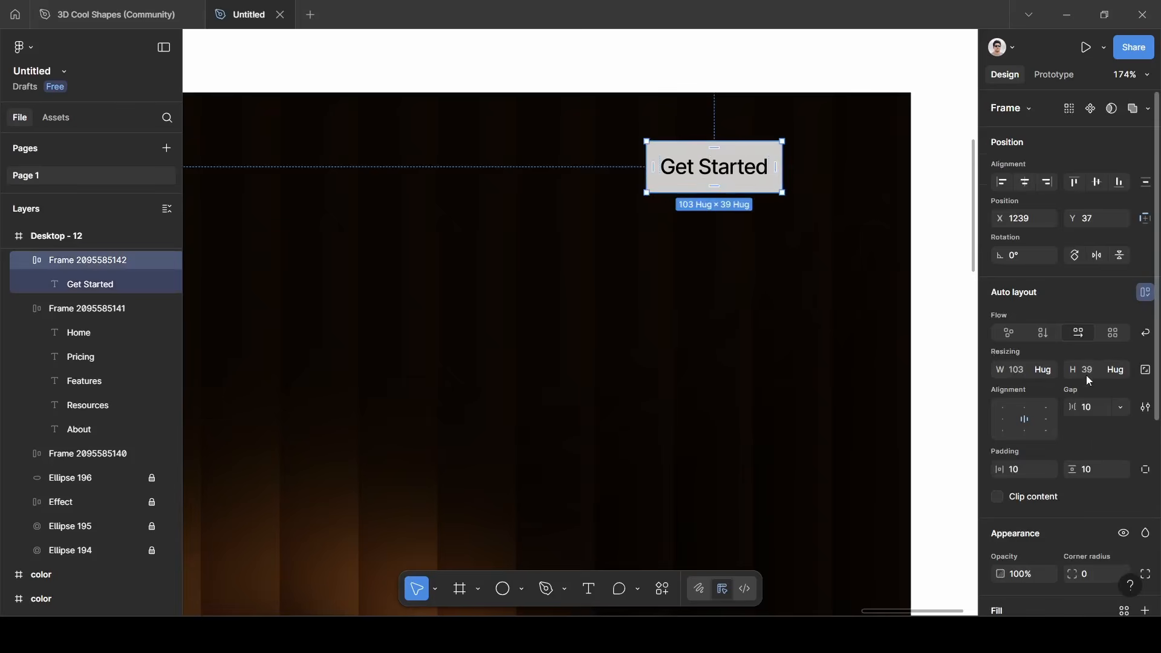
scroll(1098, 480, "down", 2)
left_click(1098, 506)
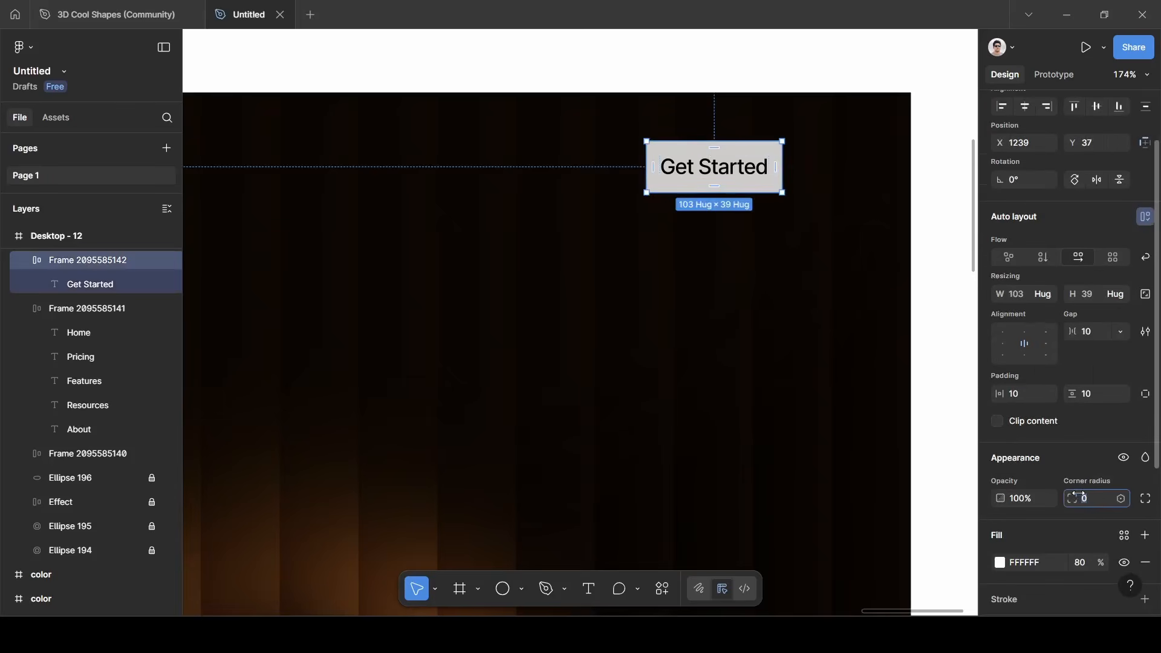
key("BackSpace")
type("100")
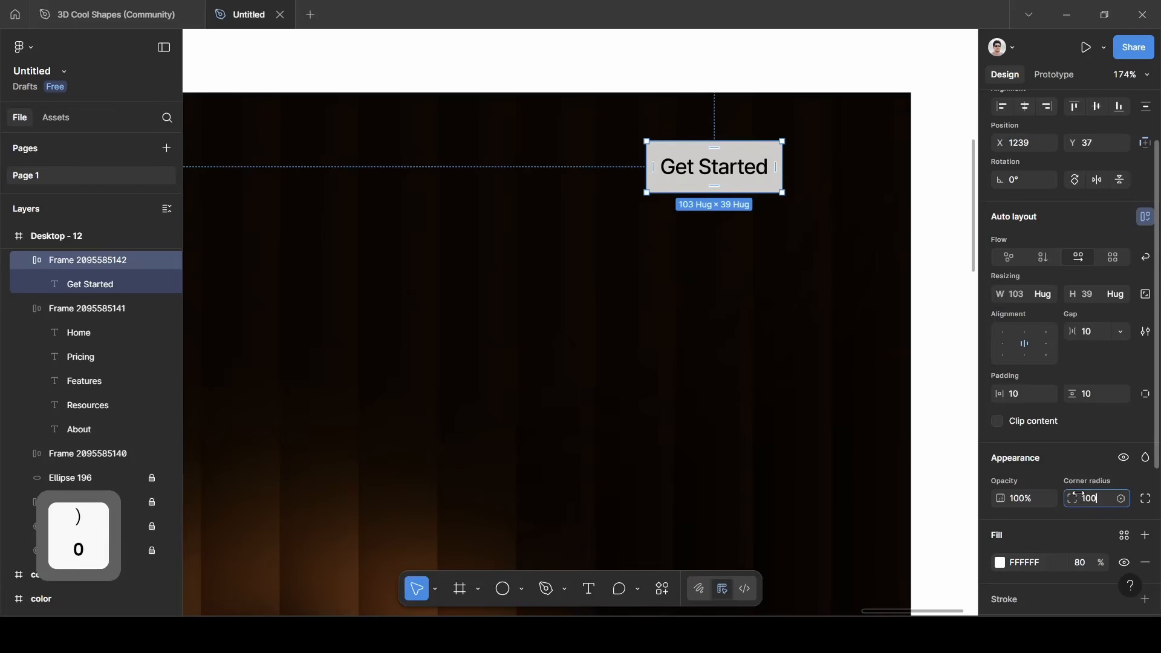
left_click(1103, 455)
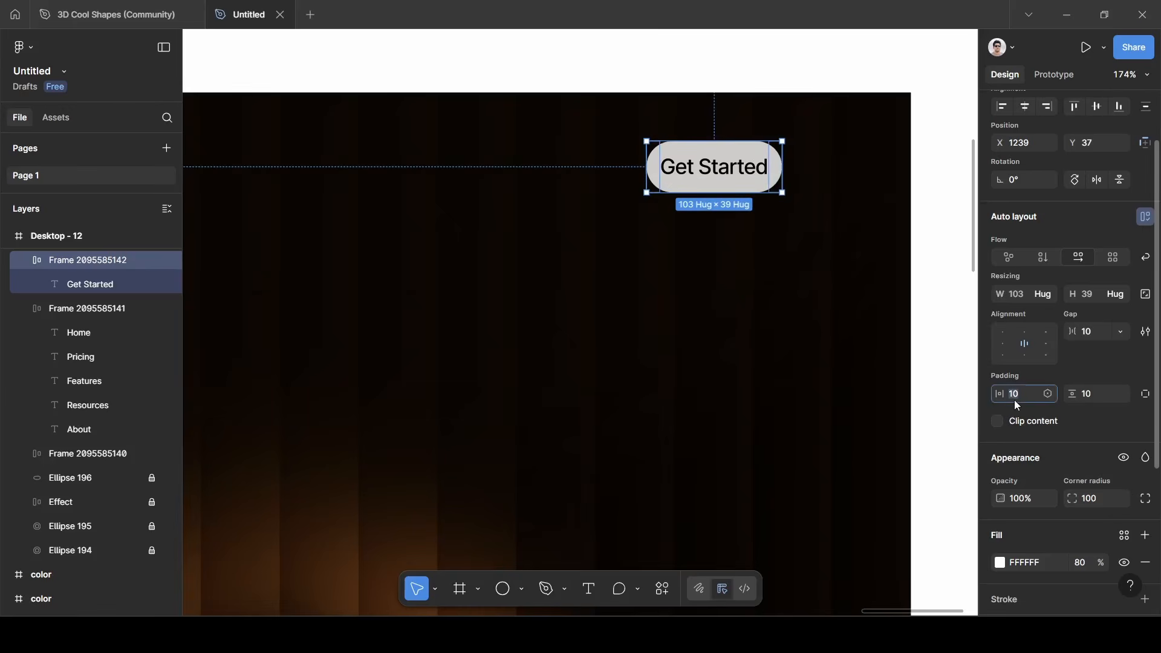
Set the "Get Started" button's horizontal padding to 24 and vertical padding to 8.
key("BackSpace")
type("24")
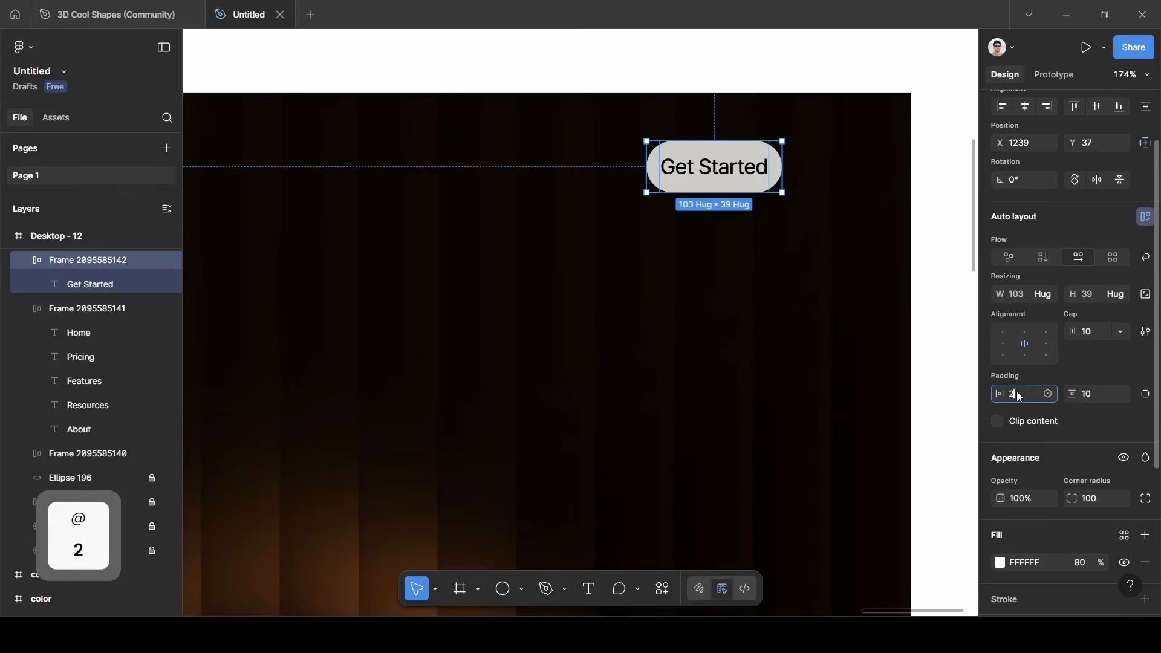
left_click(1065, 376)
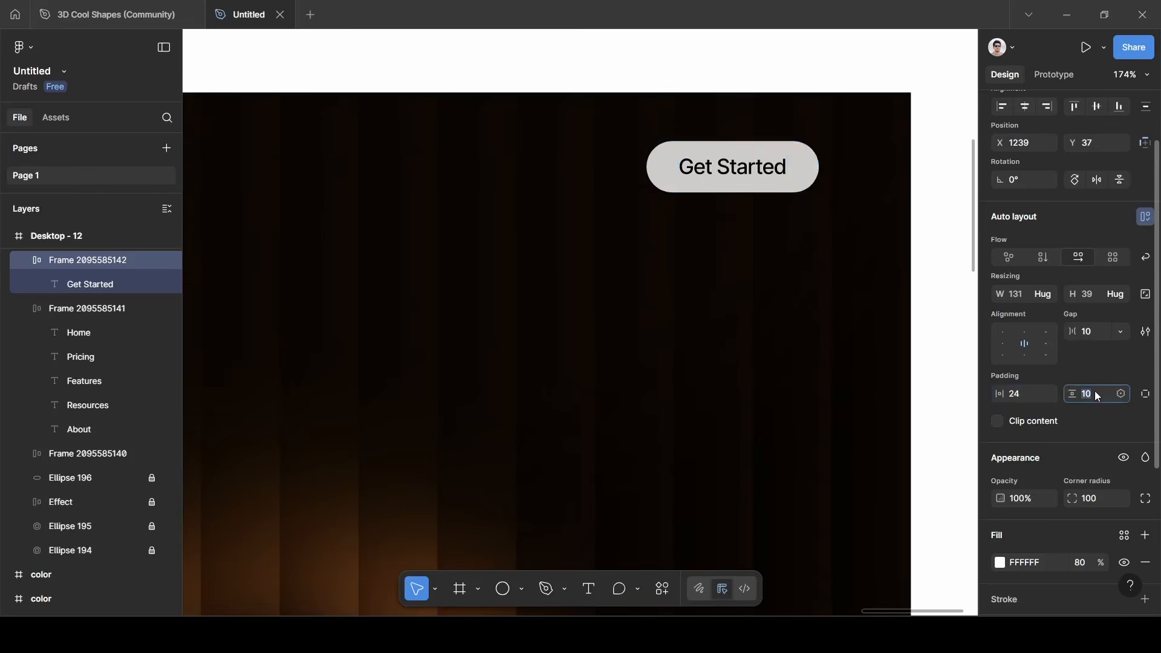
key("BackSpace")
type("8")
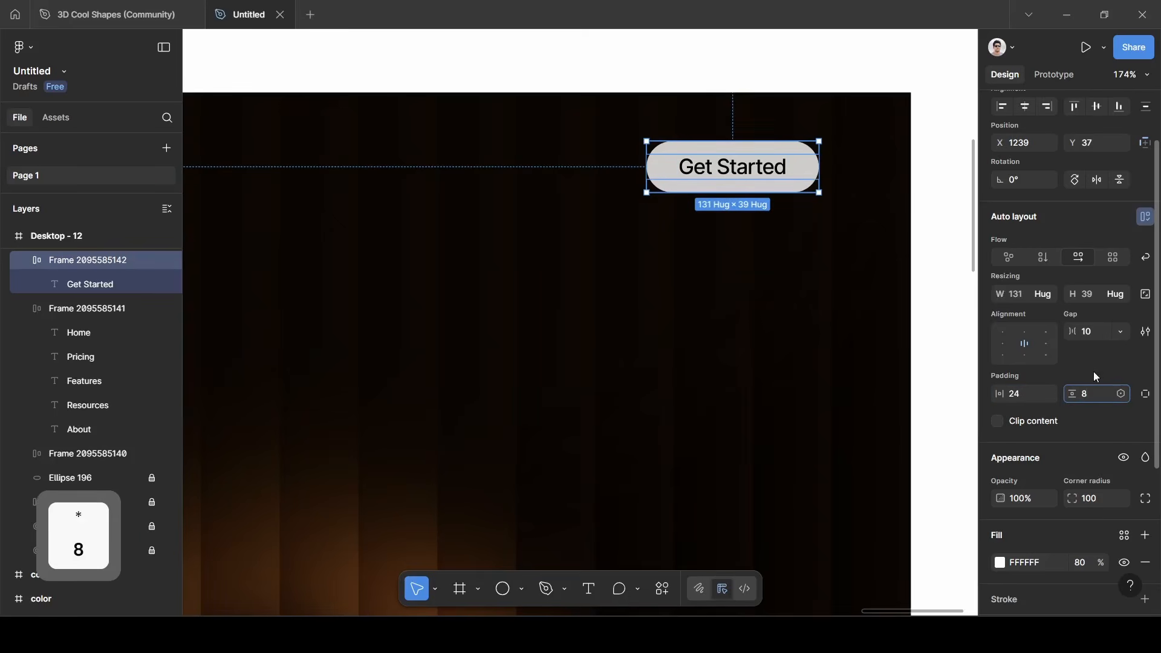
left_click(1093, 370)
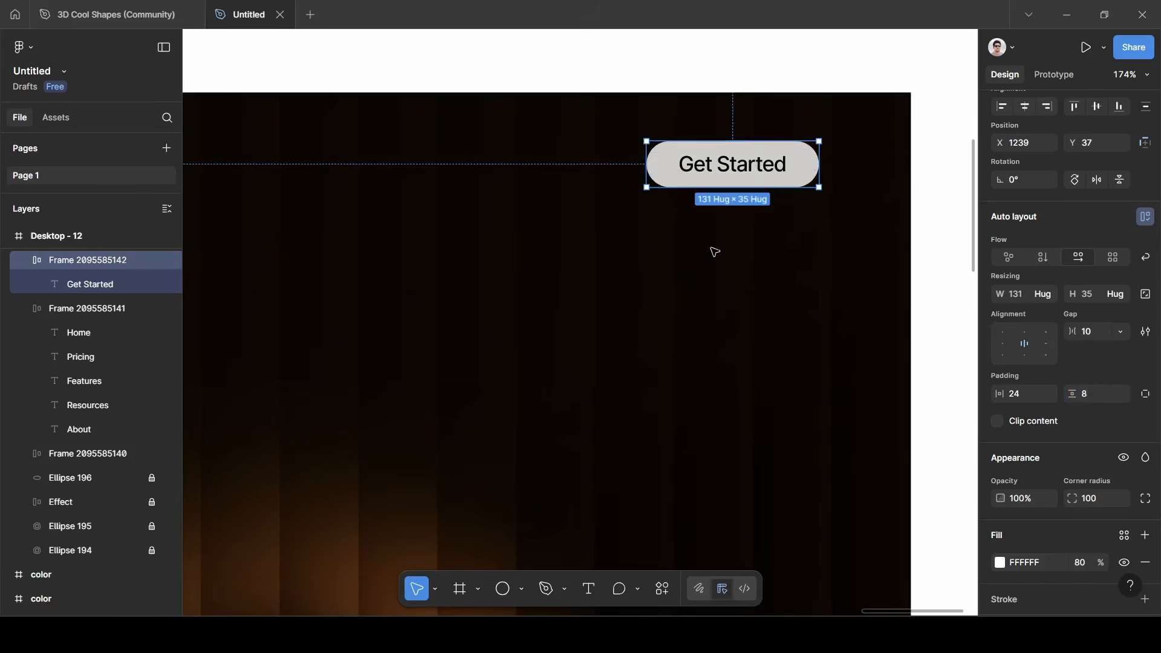
Add an effect to the "Get Started" button frame and make it an Inner shadow.
scroll(1089, 466, "down", 5)
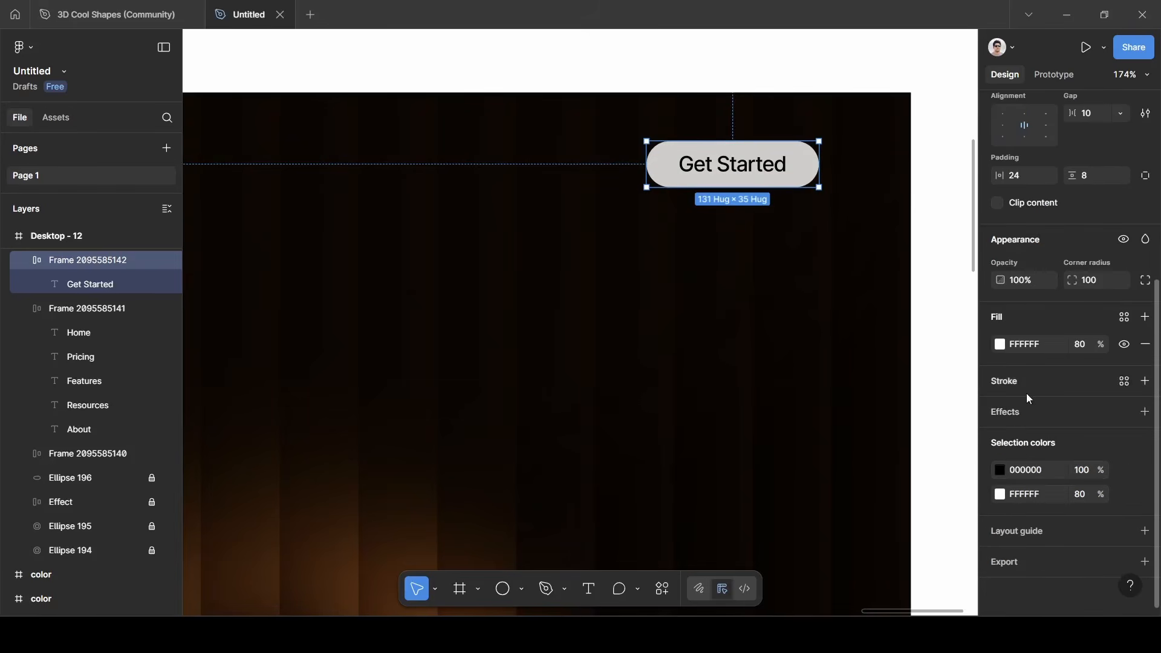
left_click(1014, 415)
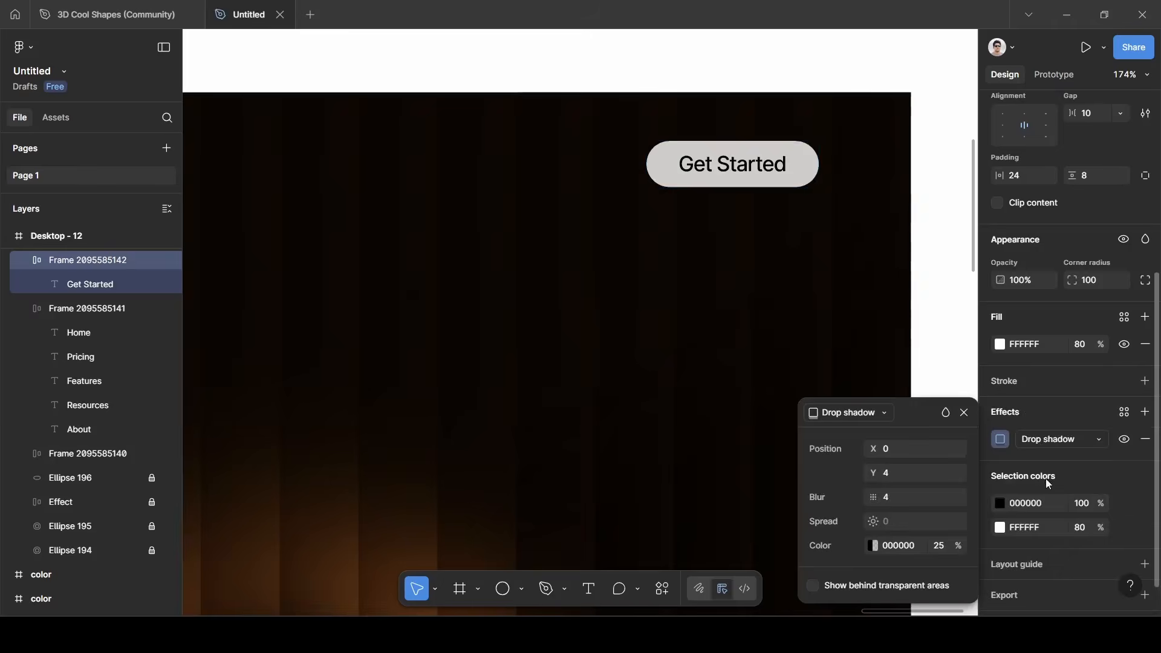
left_click(1058, 440)
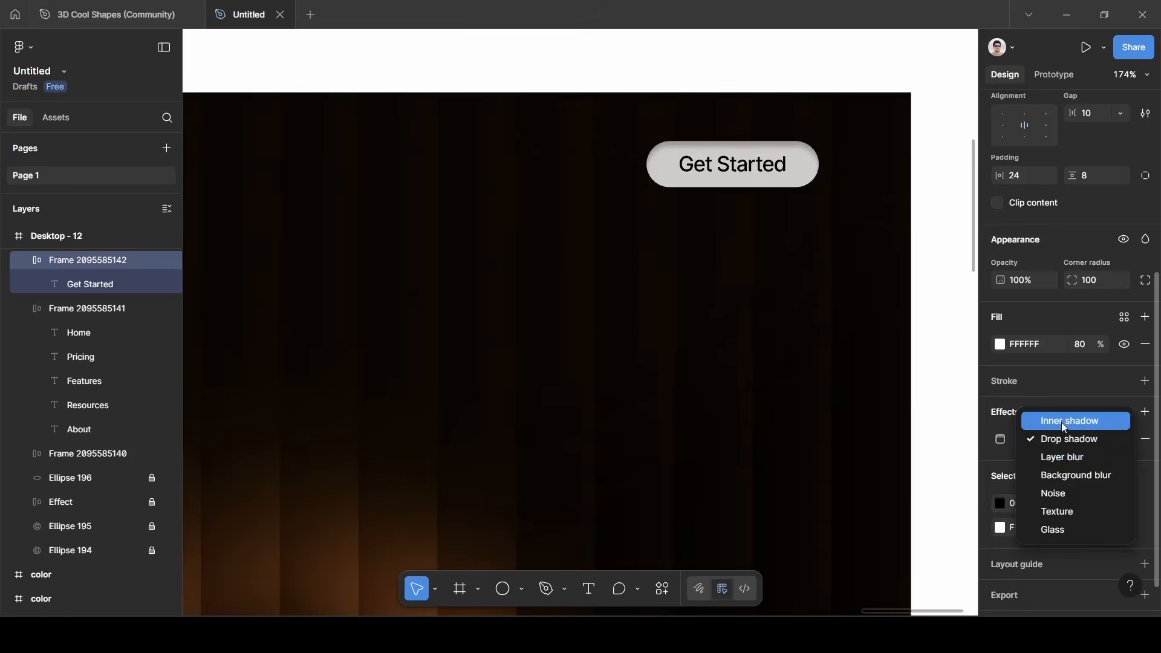
left_click(1063, 424)
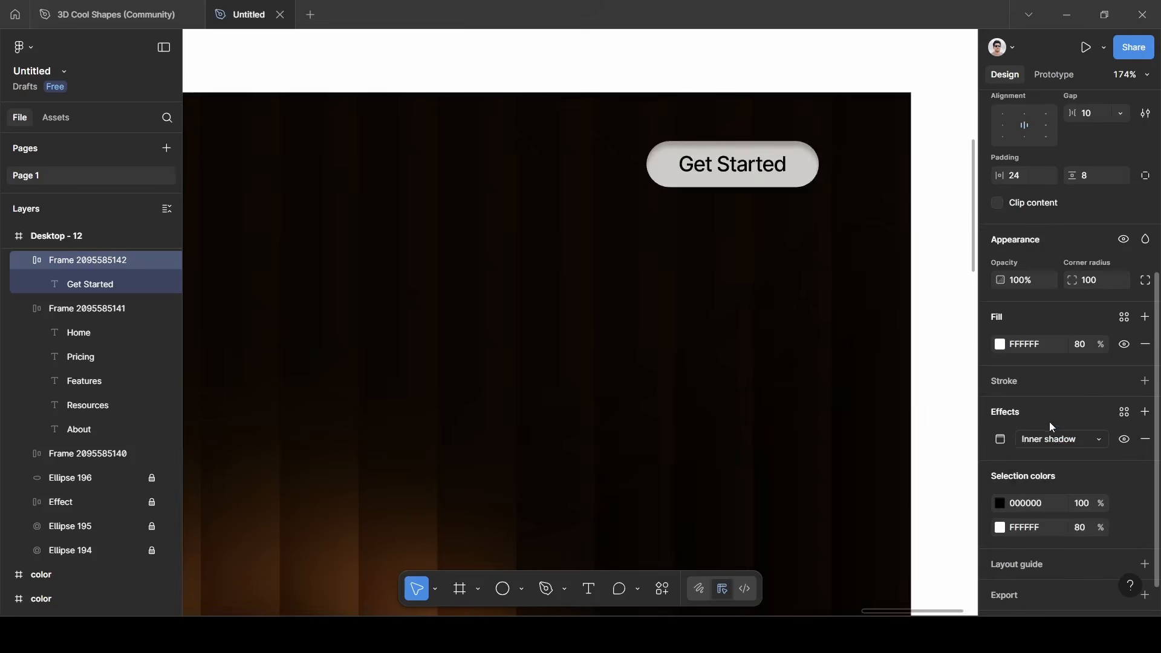
Set the "Get Started" button's inner shadow to Y position 0 and blur 16.
left_click(1000, 439)
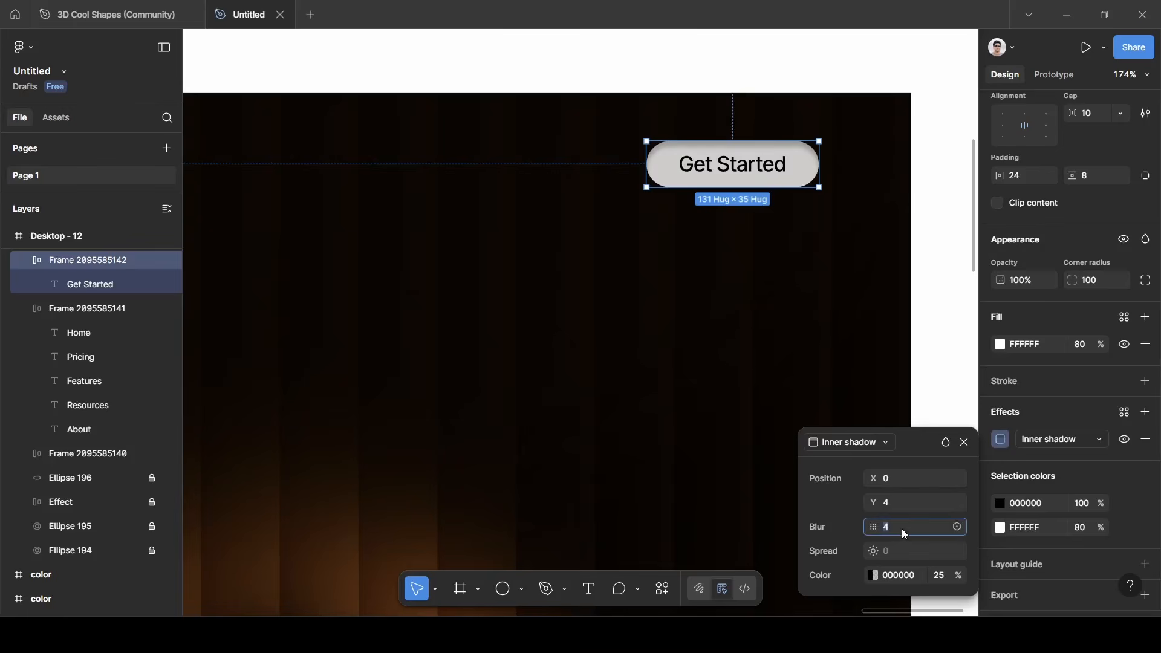
left_click(897, 506)
type("0")
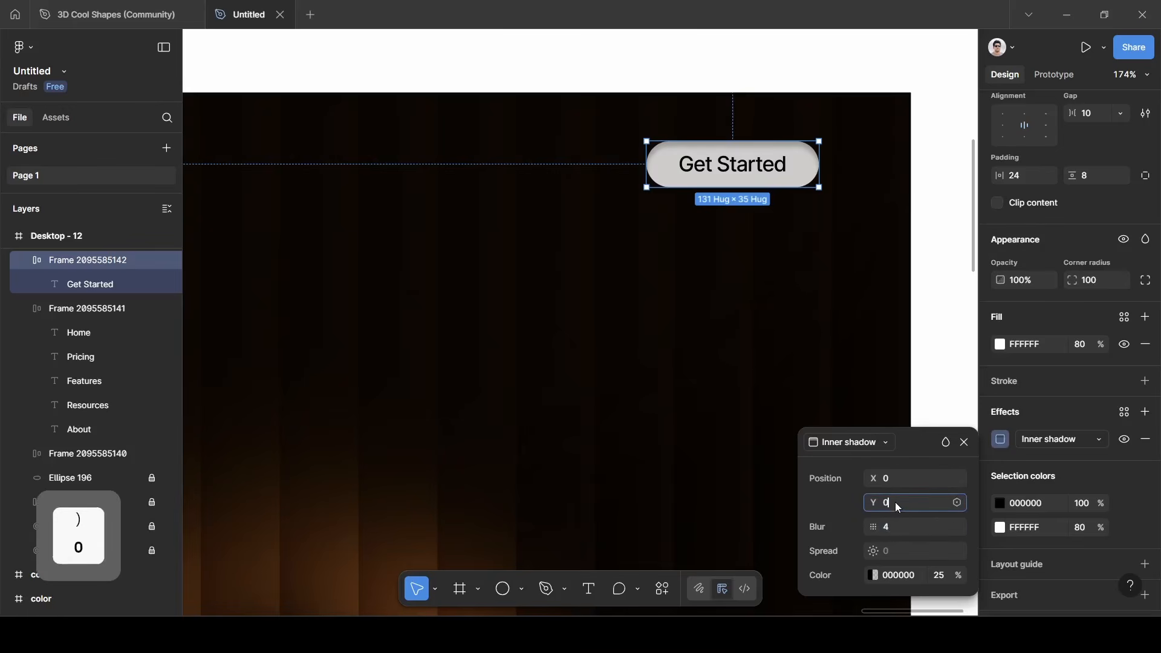
key("Tab")
key("BackSpace")
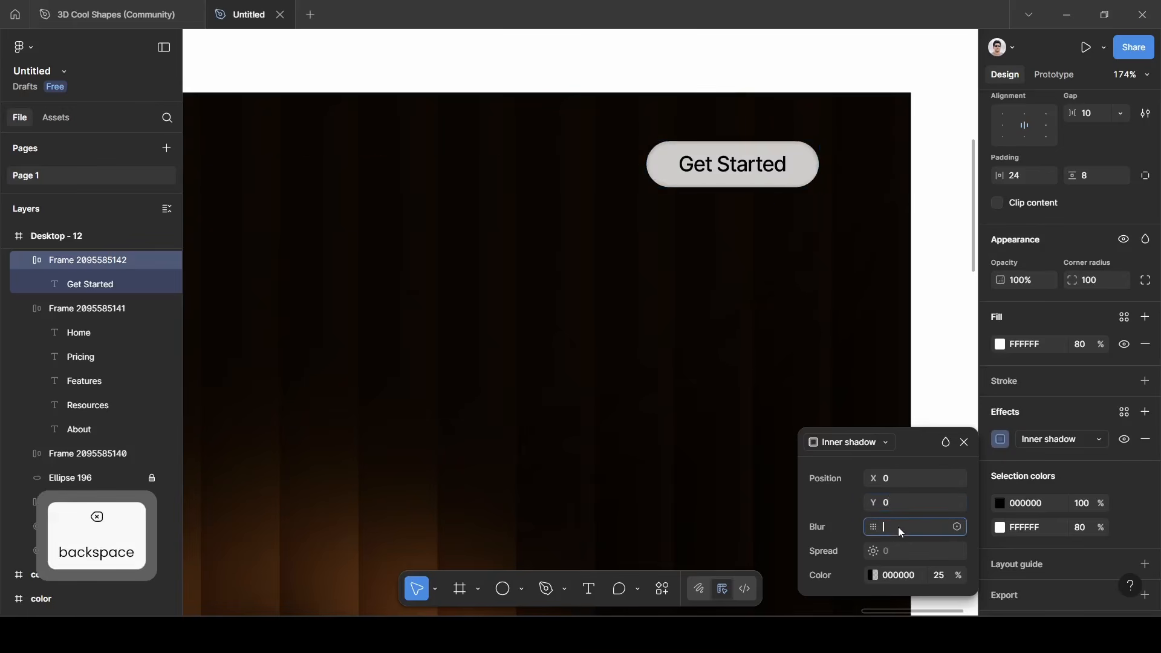
type("16")
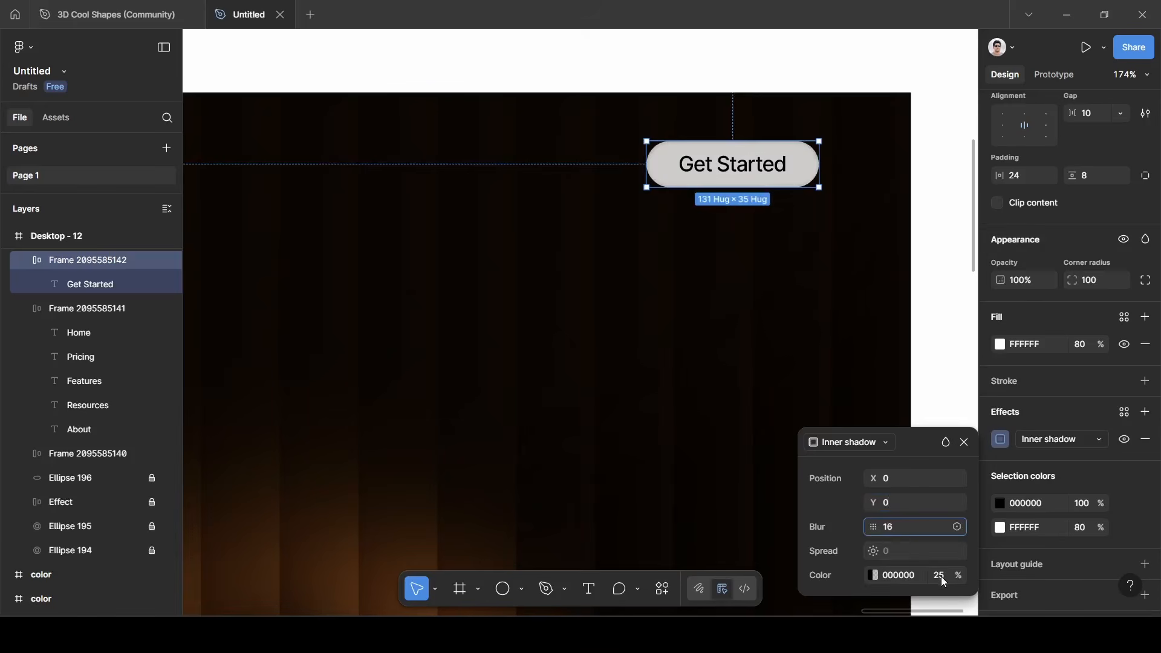
Set the "Get Started" button's inner shadow color to white FFFFFF at 50% opacity and deselect the button.
left_click(874, 575)
left_click_drag(654, 359, 576, 192)
left_click(945, 580)
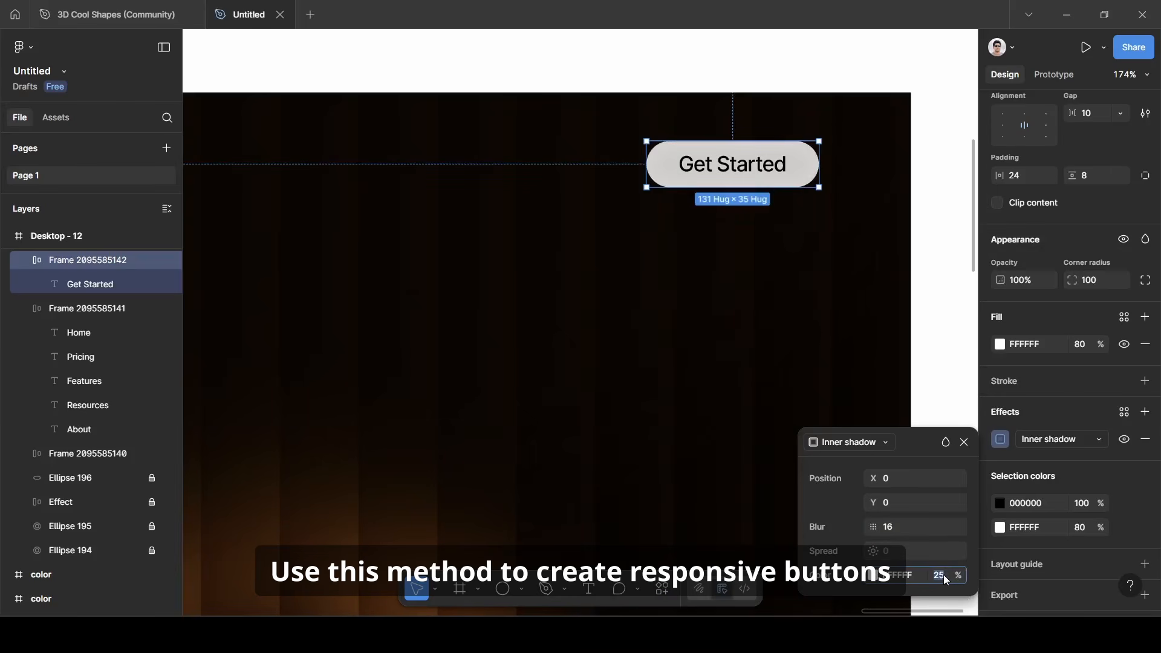
key("BackSpace")
type("50")
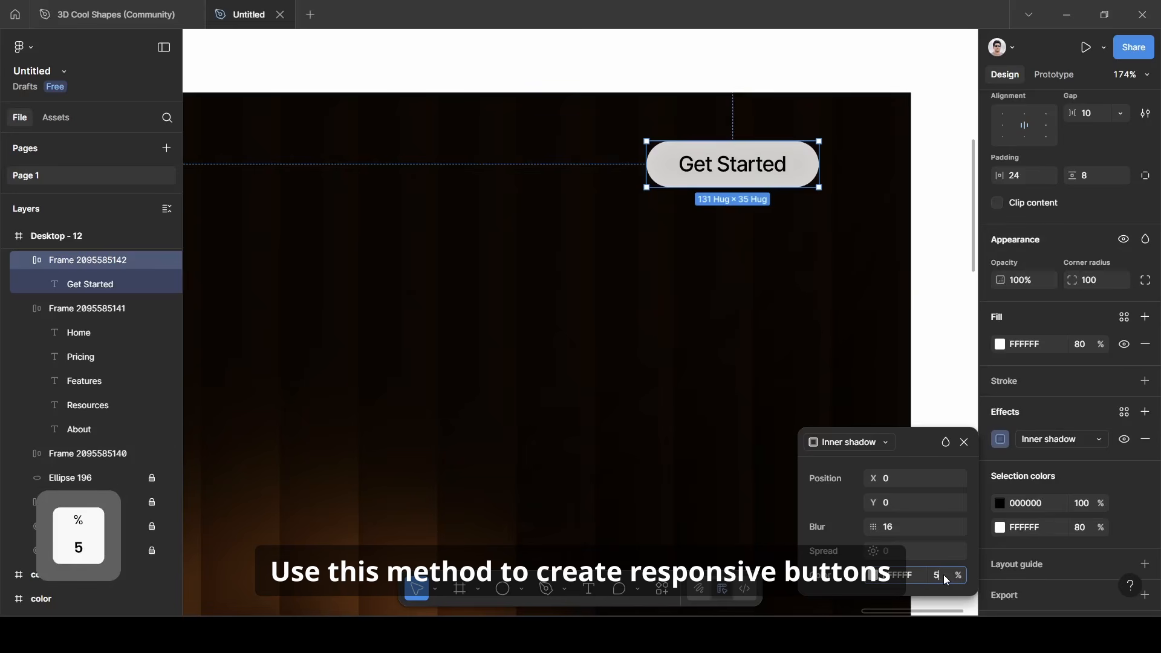
left_click(964, 442)
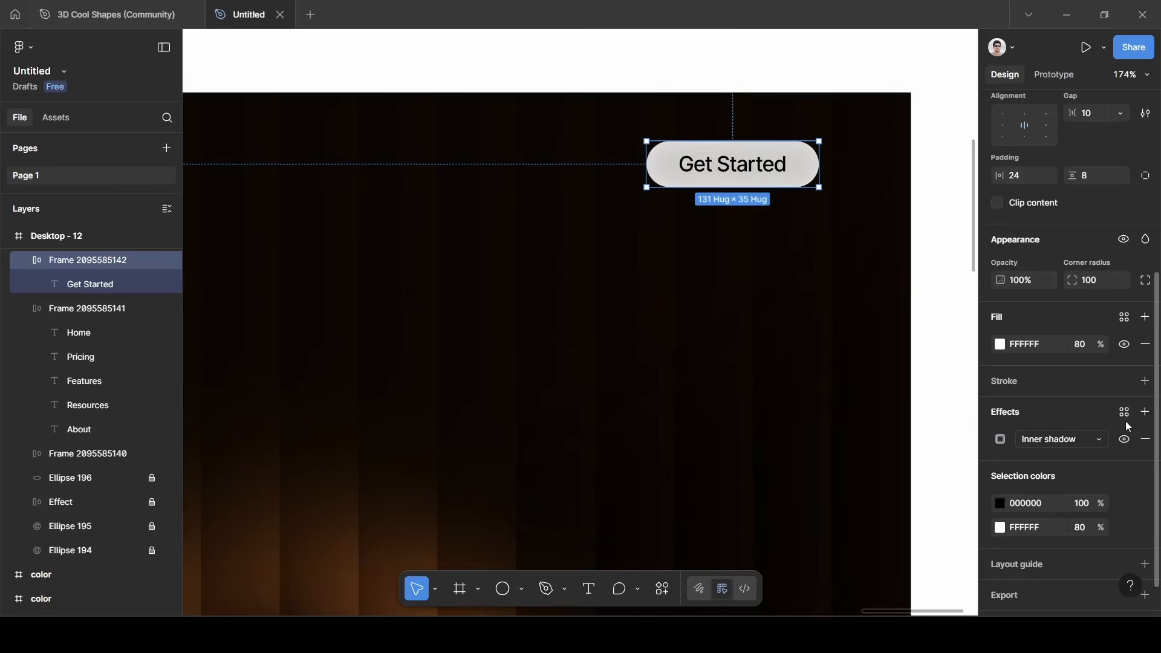
key("ctrl+z")
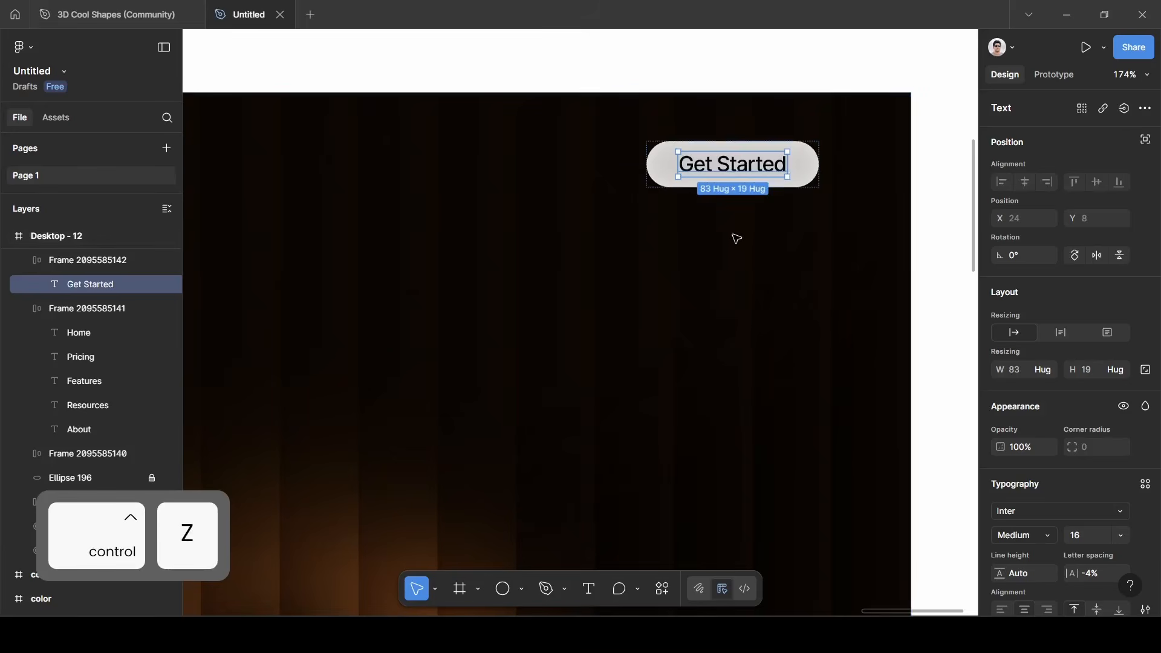
left_click(735, 236)
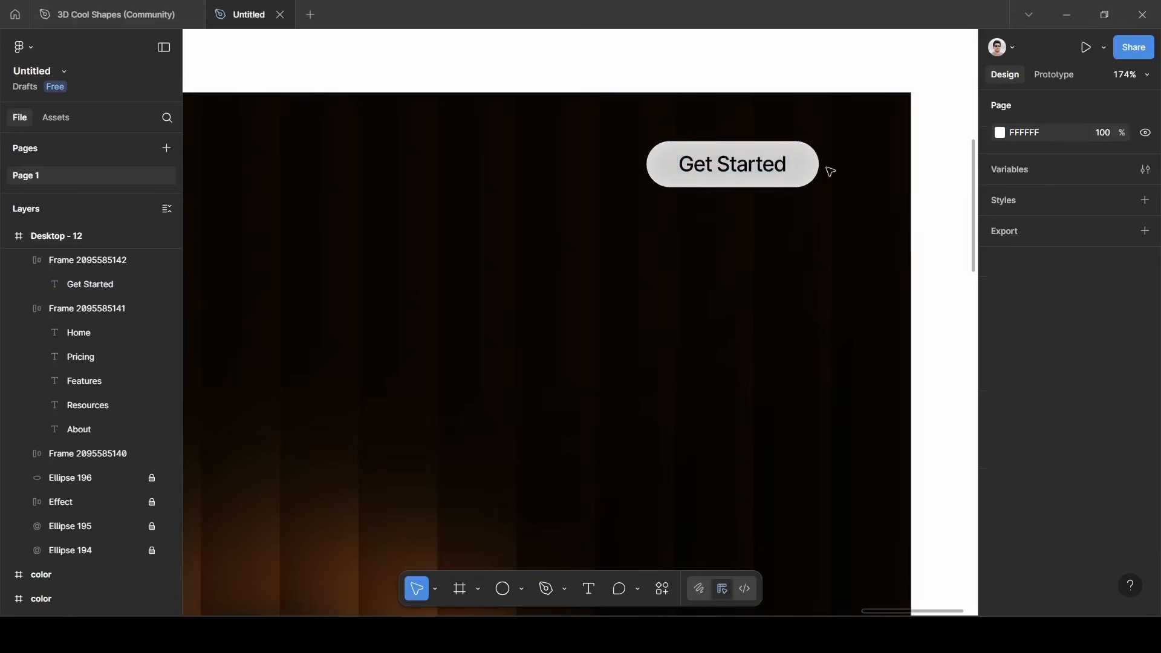
Select the "Get Started" button, the navigation links frame and the Savio logo frame together in the Desktop - 12 header.
scroll(749, 213, "down", 5, "ctrl")
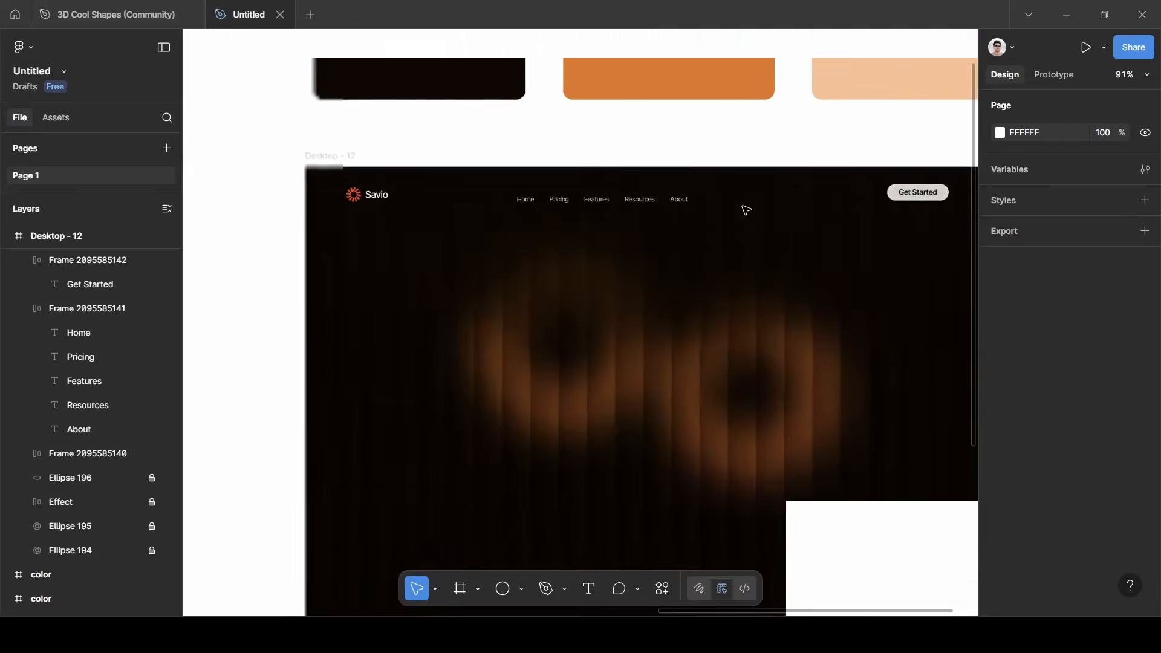
left_click(910, 194)
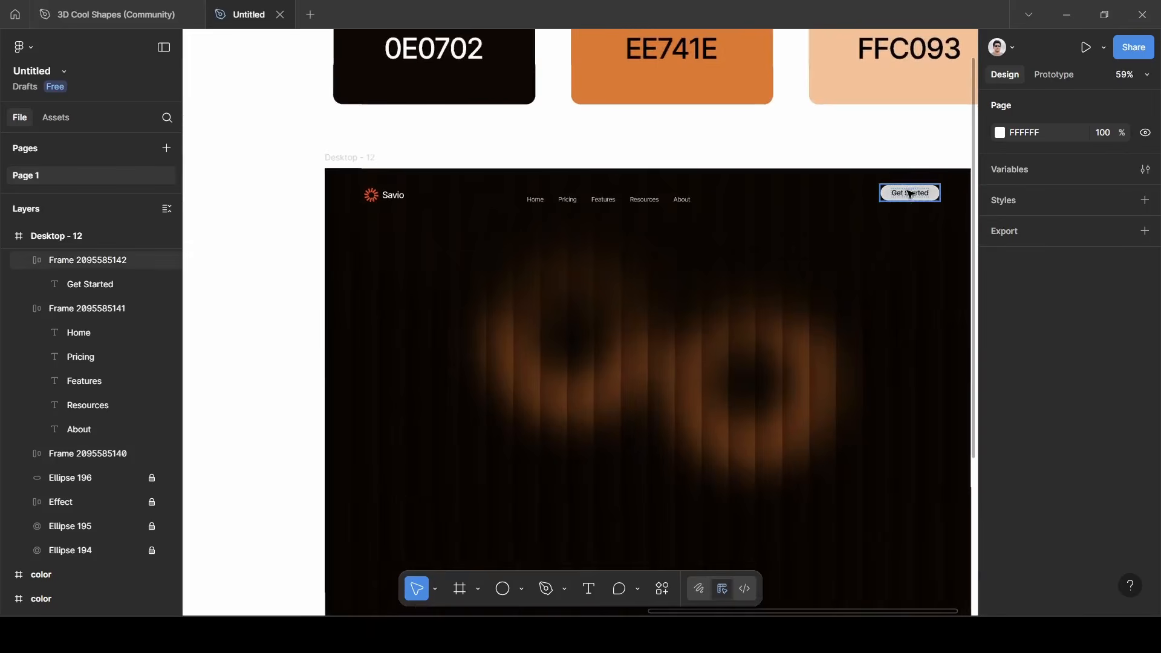
left_click(914, 198)
left_click(641, 202, "shift")
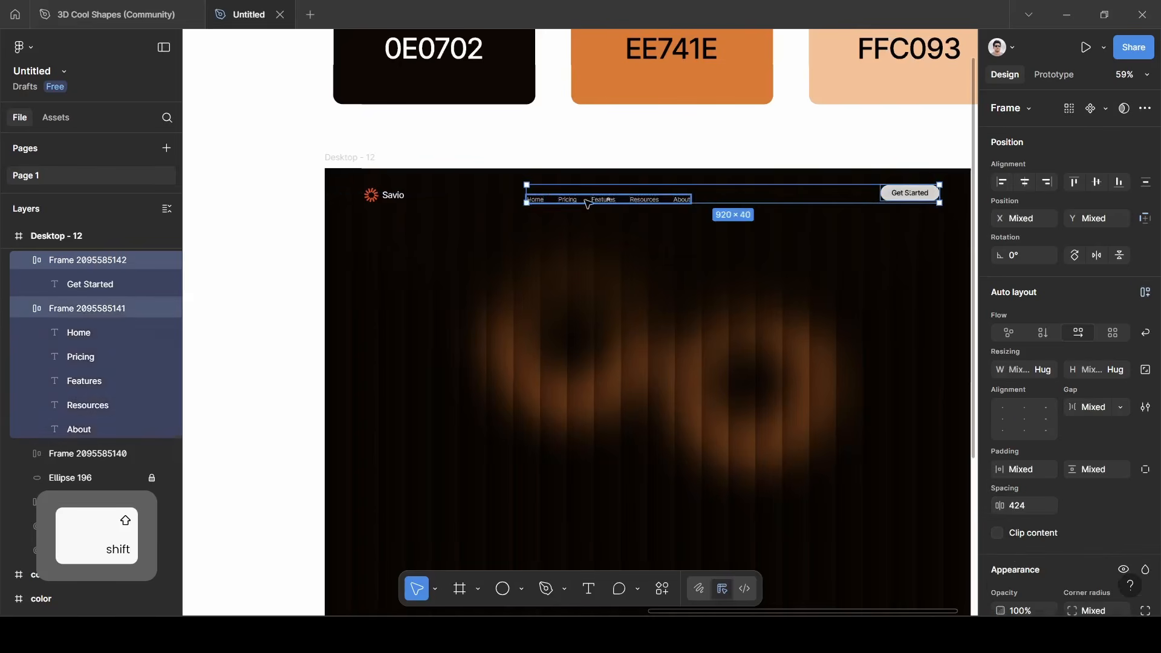
left_click(383, 203, "shift")
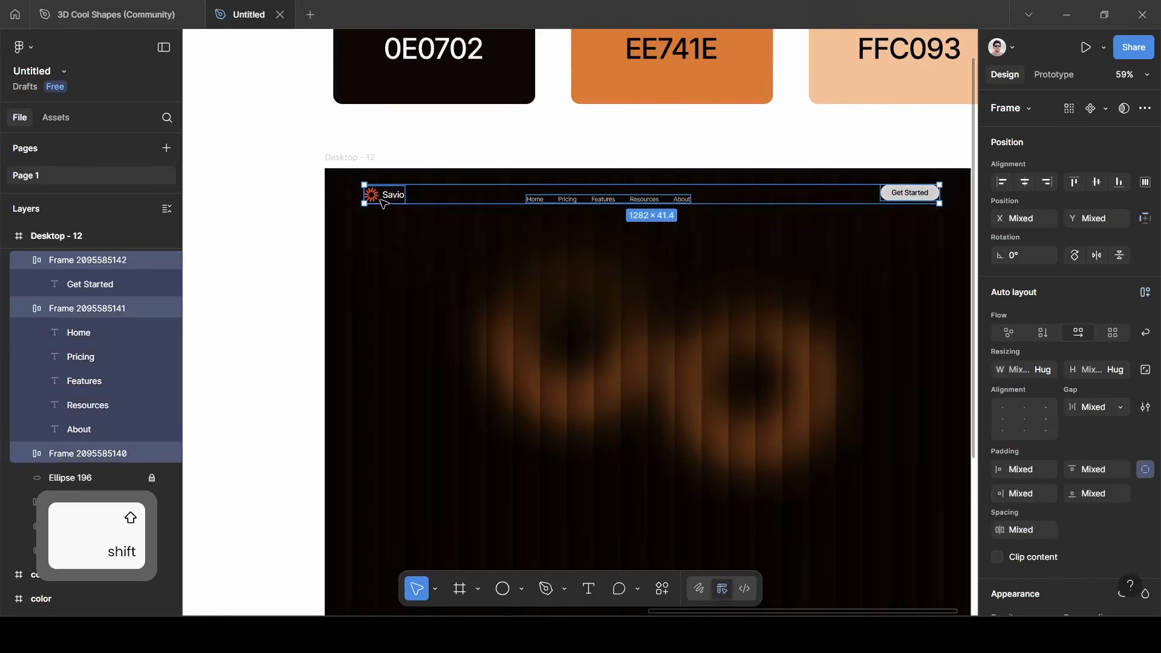
Wrap the logo, menu links and Get Started button in a horizontal auto layout, vertically centred and left-aligned, with Auto gap.
key("shift+a")
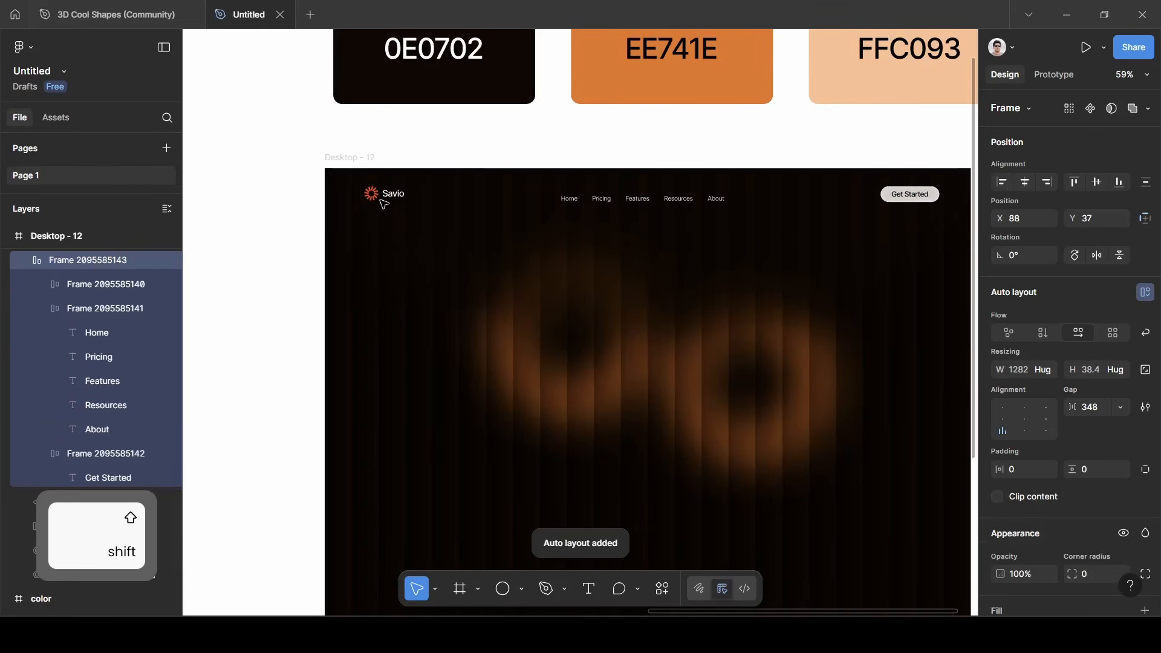
left_click(1002, 420)
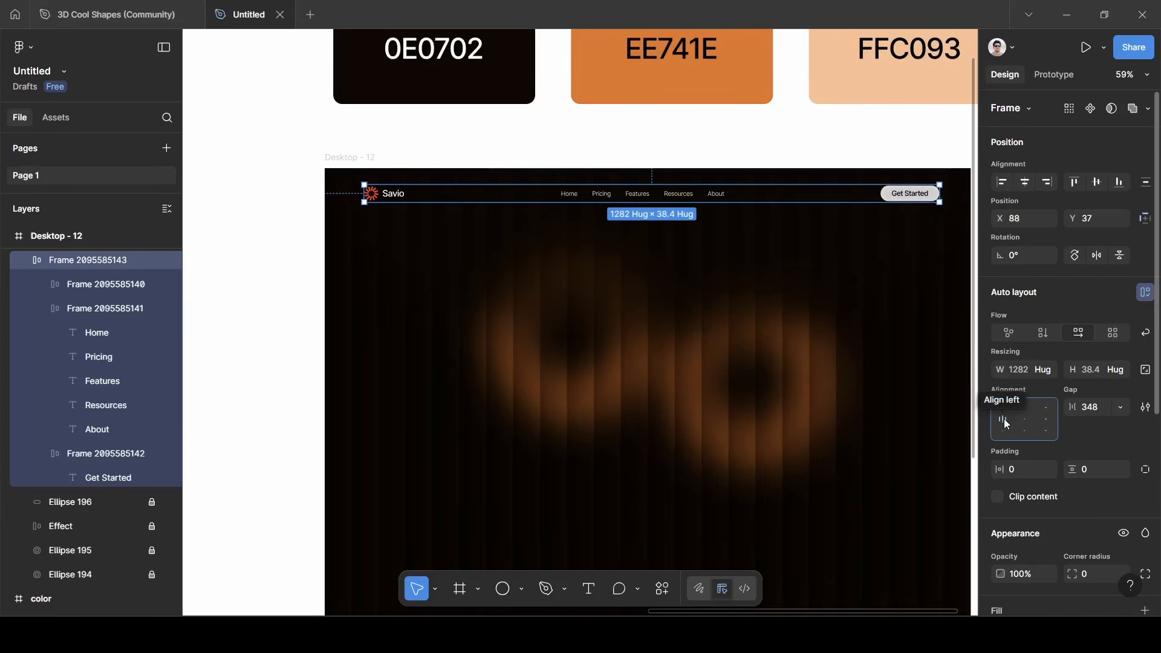
left_click(1121, 412)
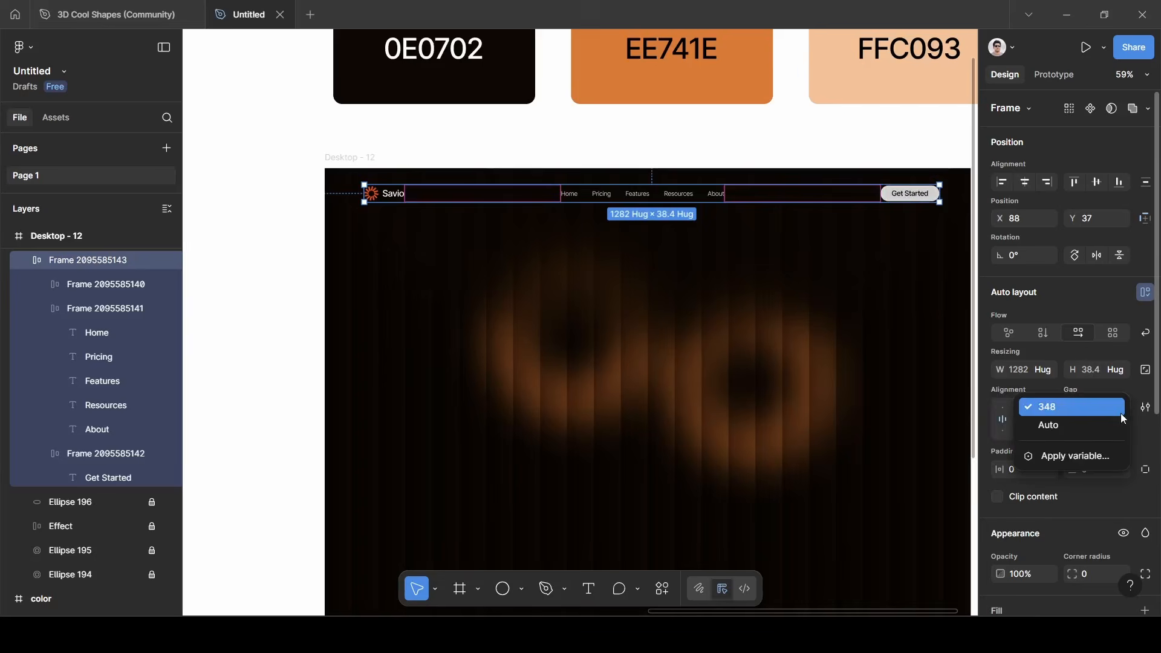
left_click(1069, 430)
Set the navigation bar frame's width to 1440.
scroll(384, 228, "up", 5)
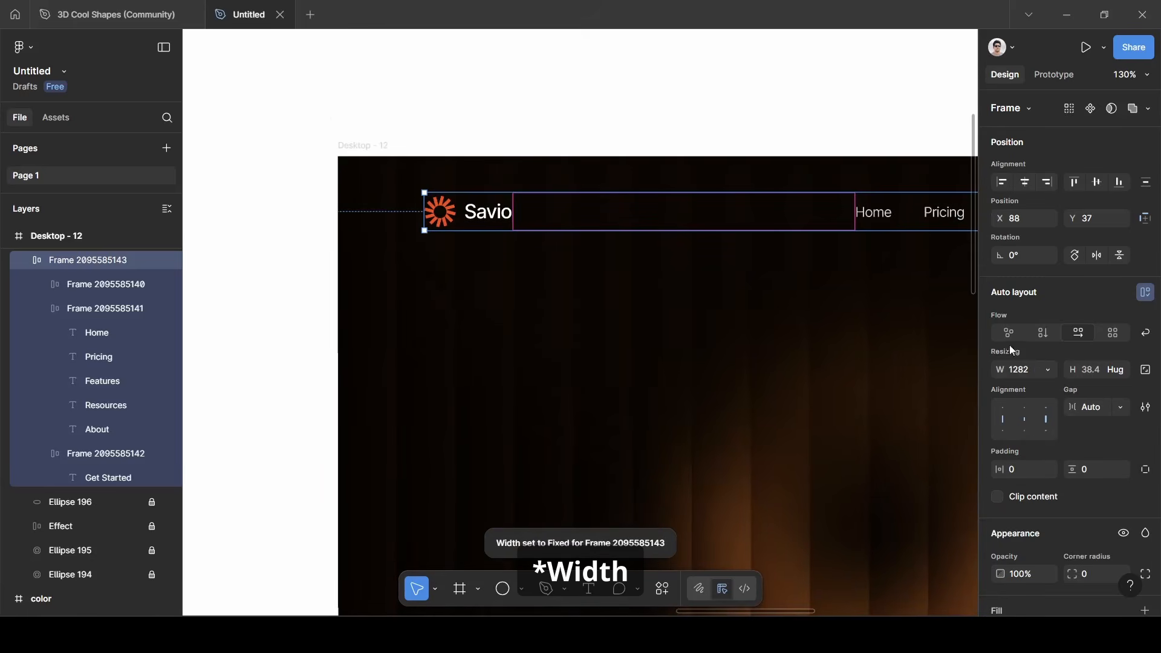
left_click(1019, 377)
key("BackSpace")
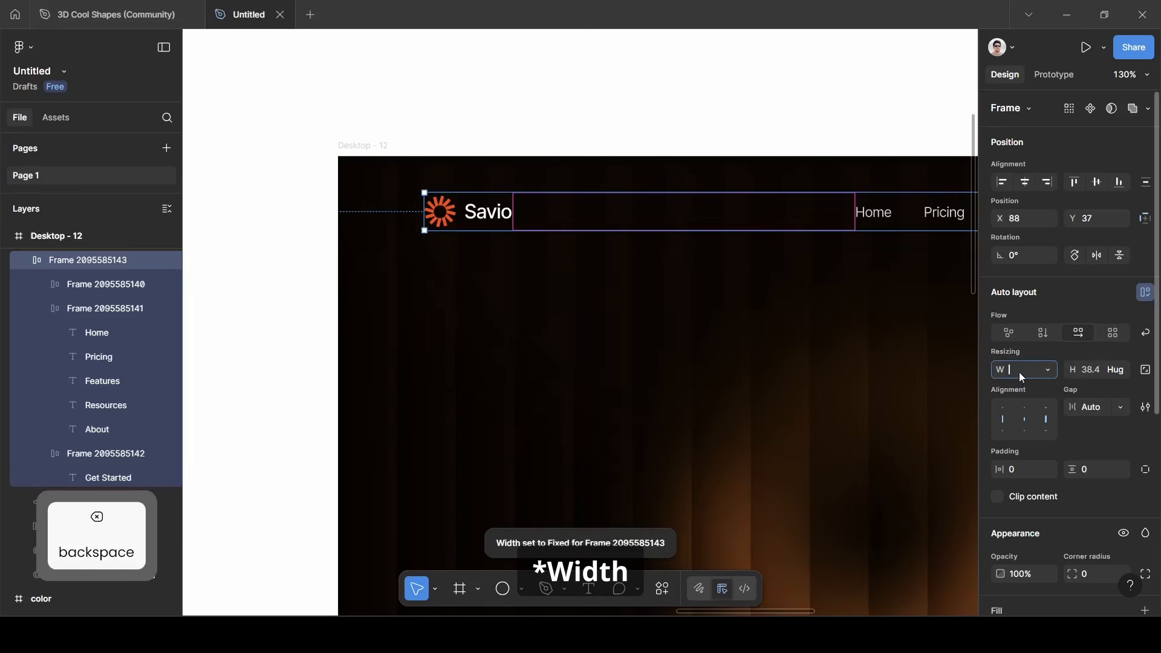
type("1440")
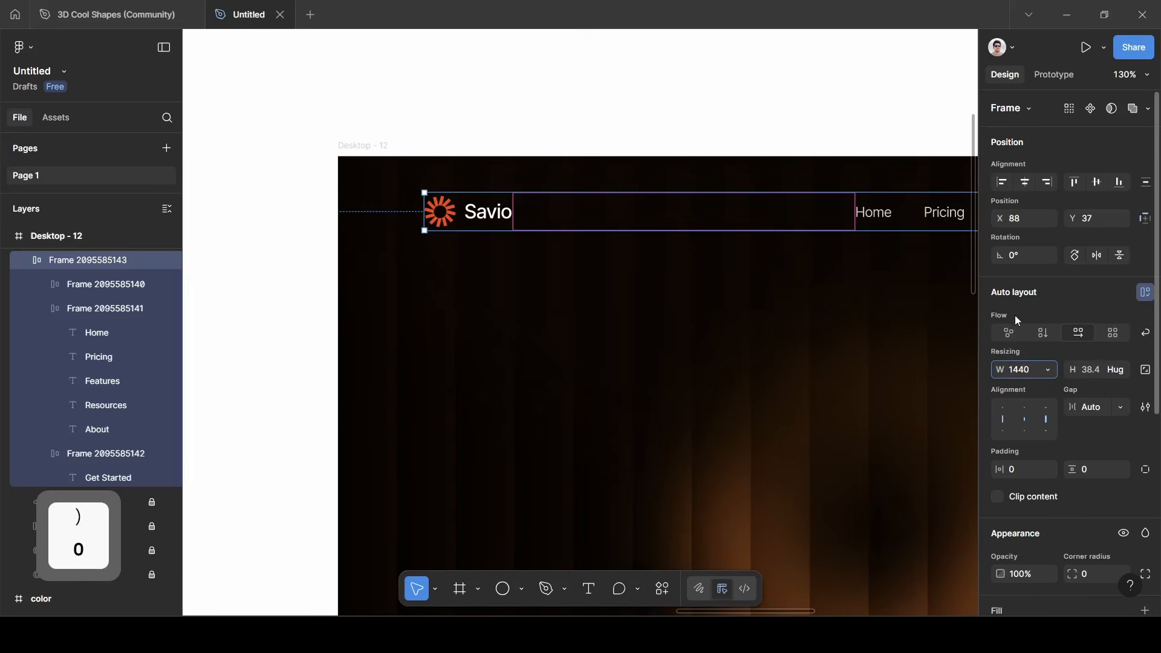
left_click(1065, 303)
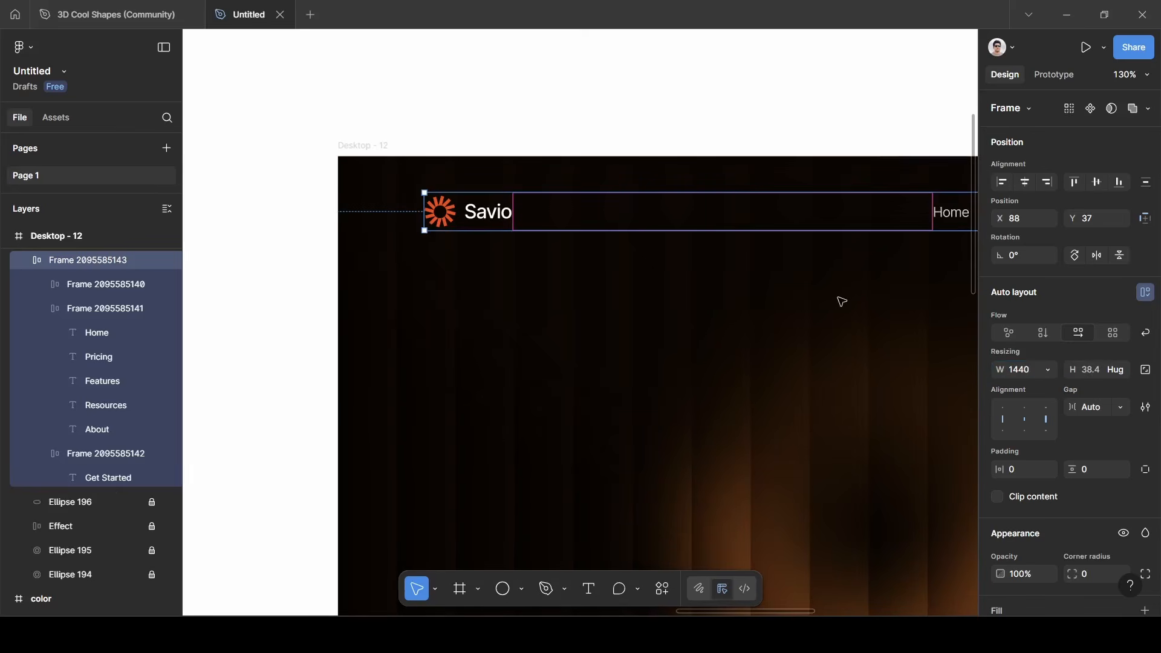
Move the navigation bar flush with the left edge of the Desktop - 12 frame, at X 0 and about Y 36.
scroll(835, 295, "down", 4)
left_click_drag(821, 248, 767, 248)
scroll(767, 248, "down", 4)
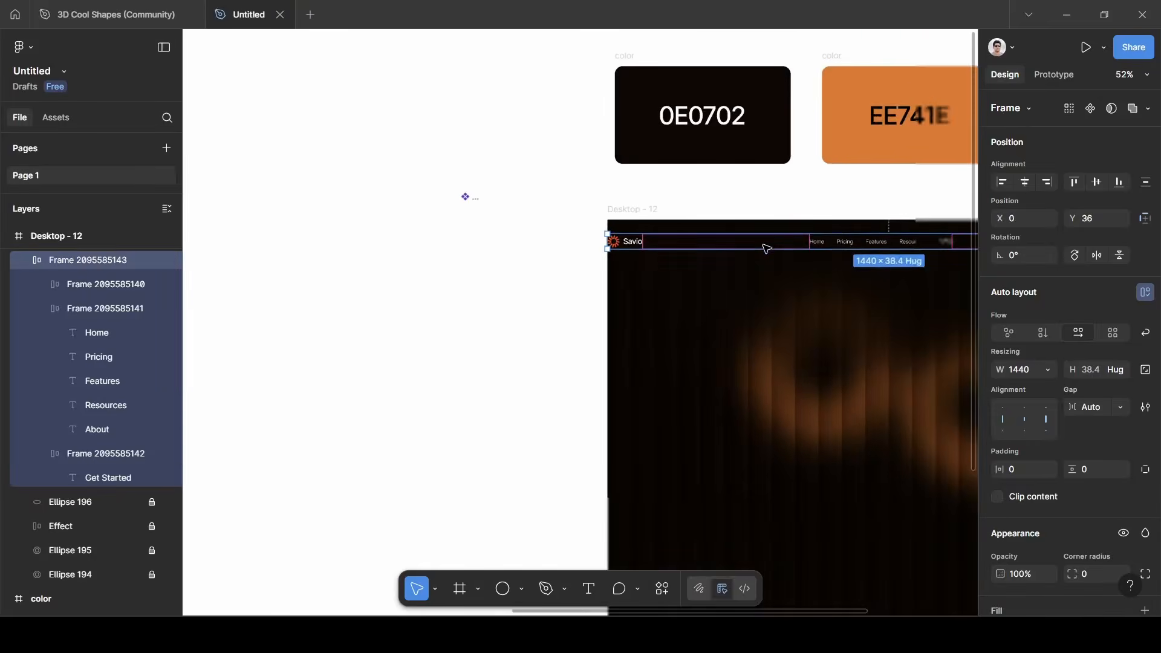
scroll(766, 247, "right", 5)
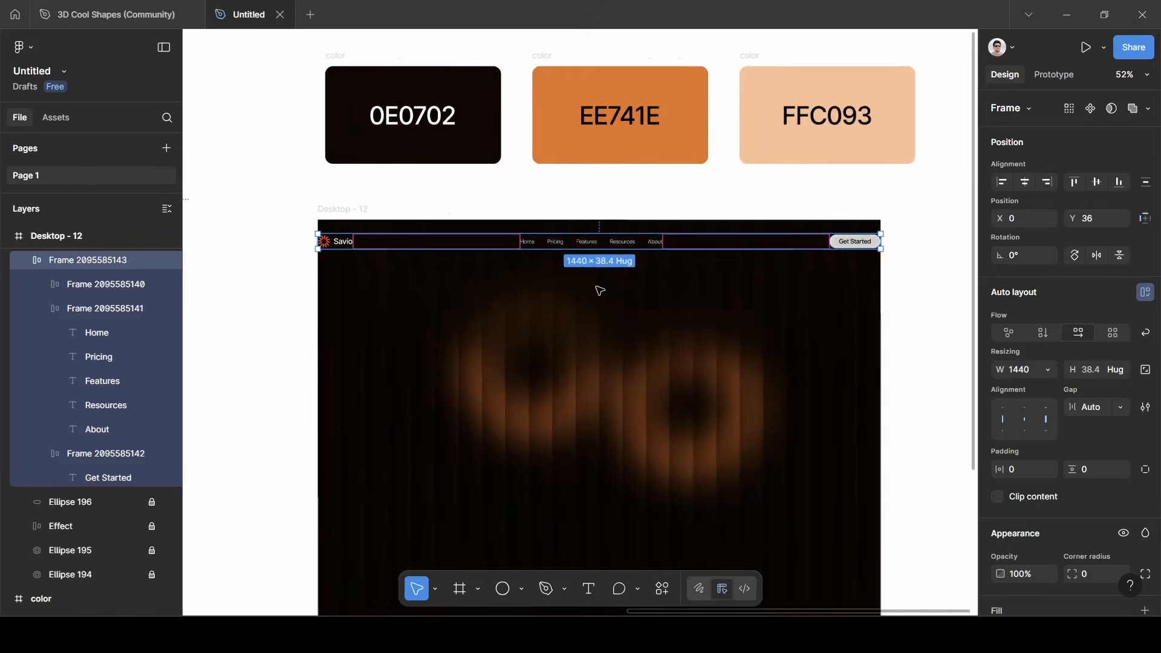
Set the navigation bar's horizontal padding to 80.
scroll(599, 291, "up", 4)
scroll(525, 279, "down", 3)
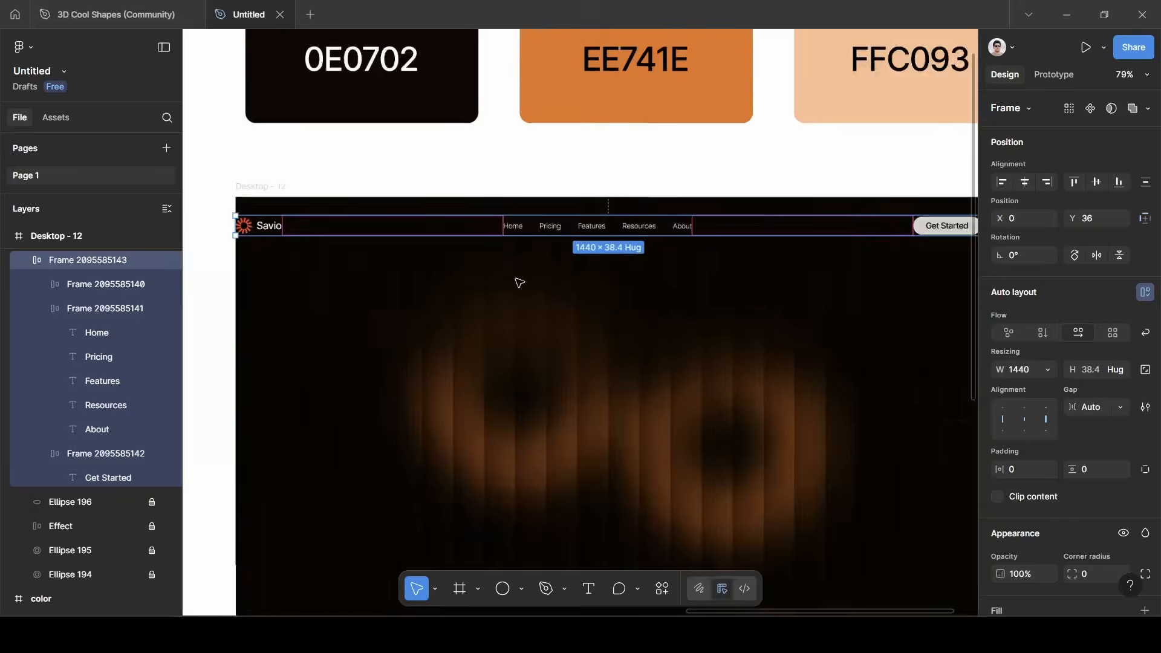
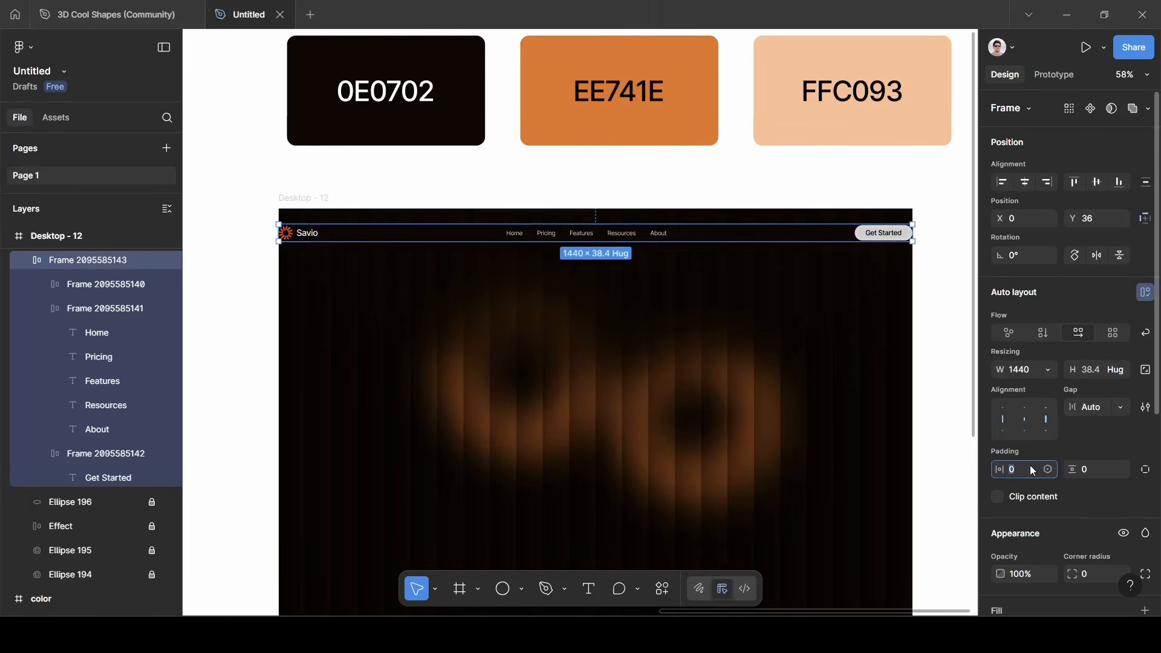
key("BackSpace")
type("80")
key("Return")
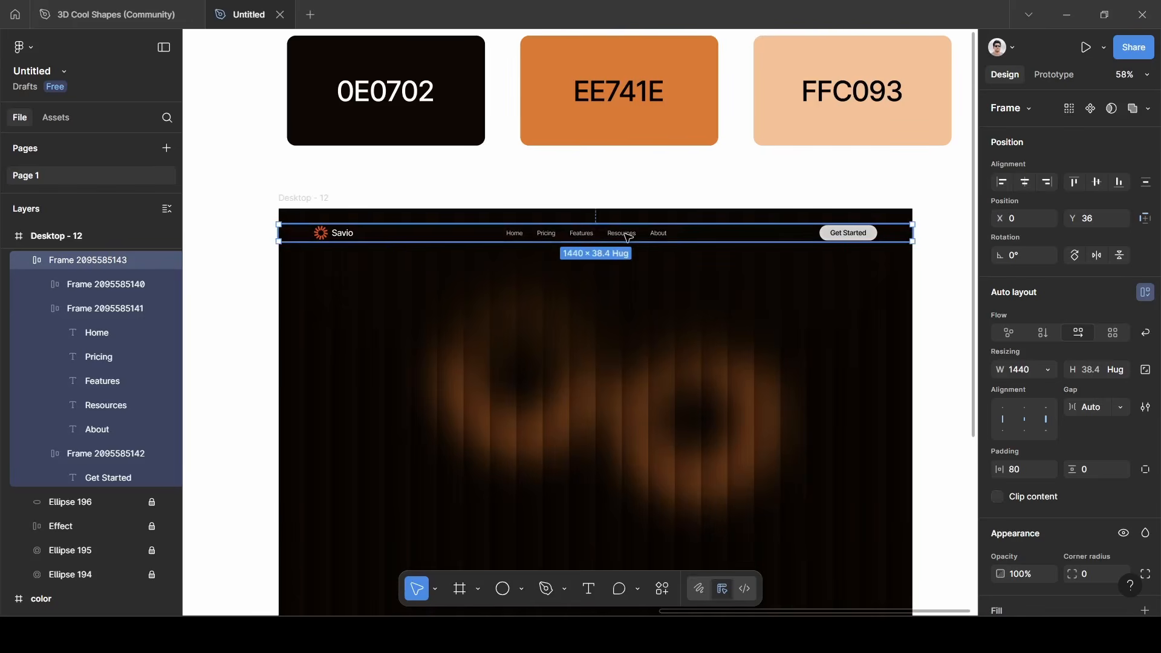
Move the navigation bar up to Y 12 in the Desktop - 12 frame and deselect it.
left_click_drag(628, 233, 628, 231)
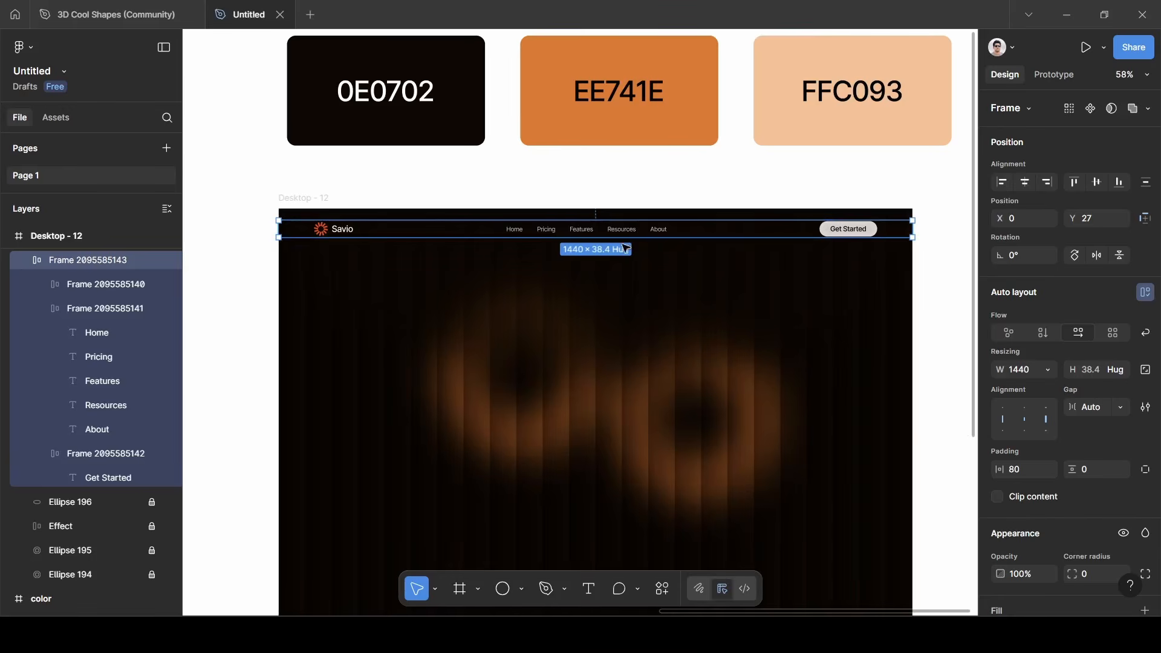
key("Up")
key("Up")
key("Up")
key("Up")
key("Up")
key("Up")
key("Up")
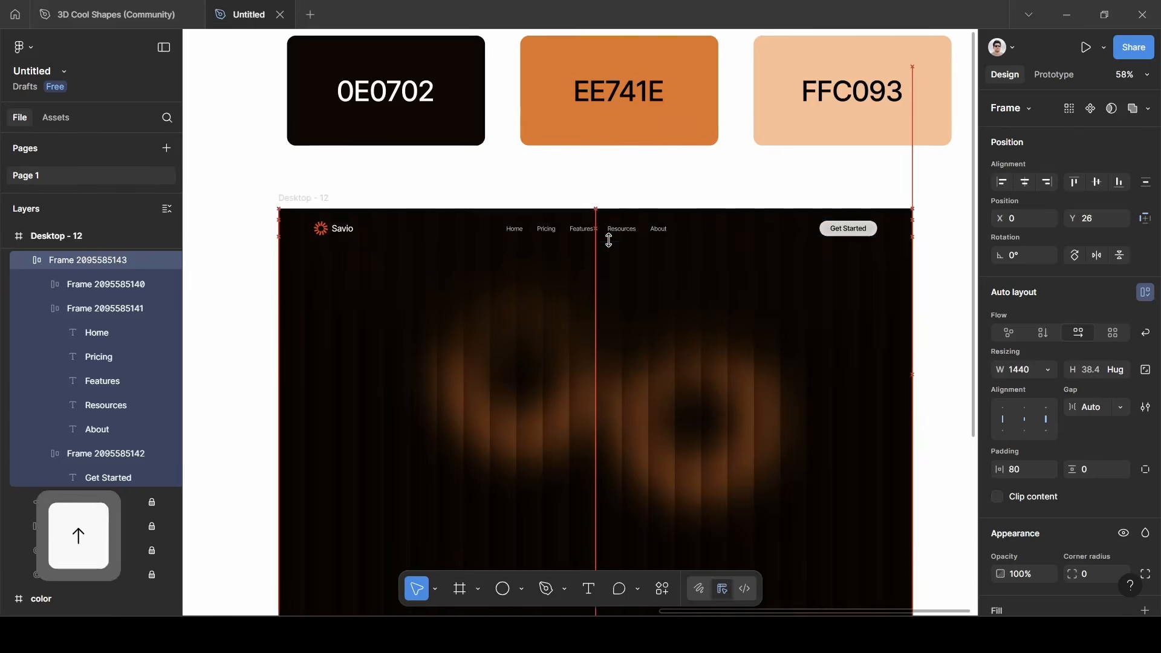
key("Up")
key("Up")
key("Up")
key("Up")
key("Up")
key("Up")
key("Up")
key("Up")
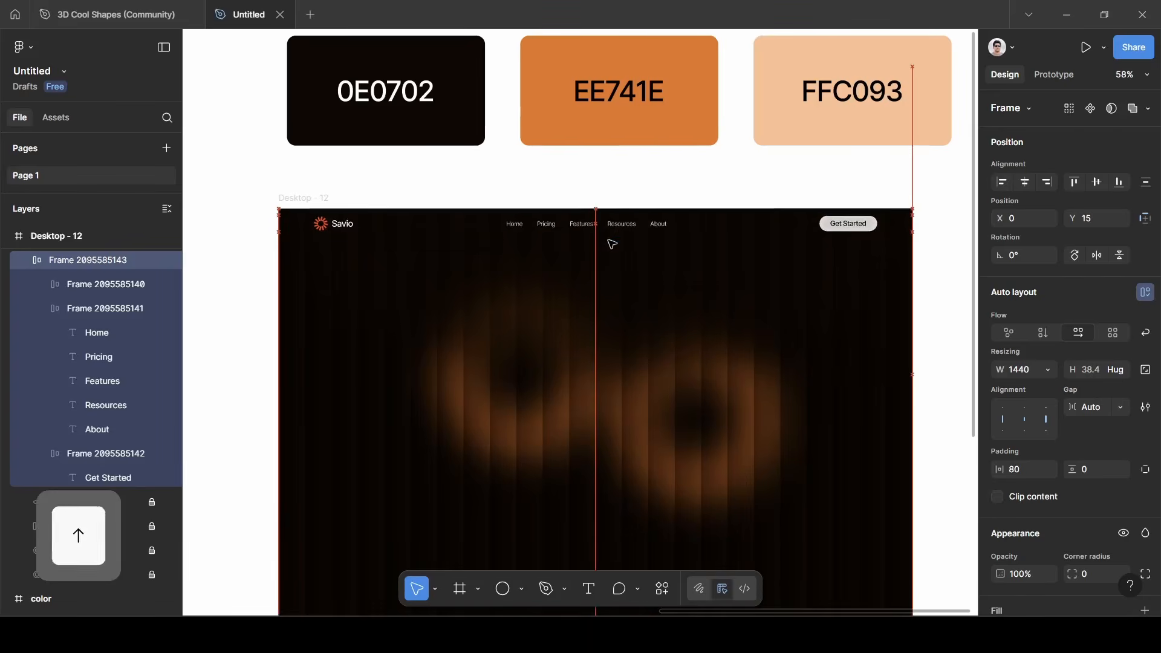
key("Up")
key("Up")
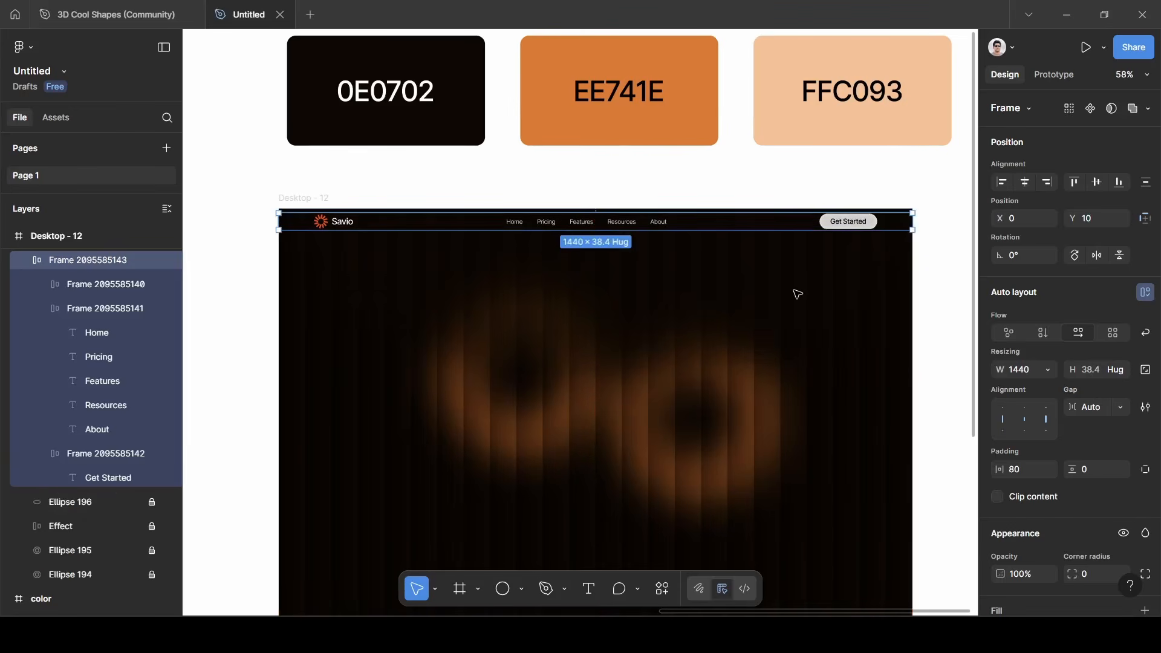
key("Down")
key("Down")
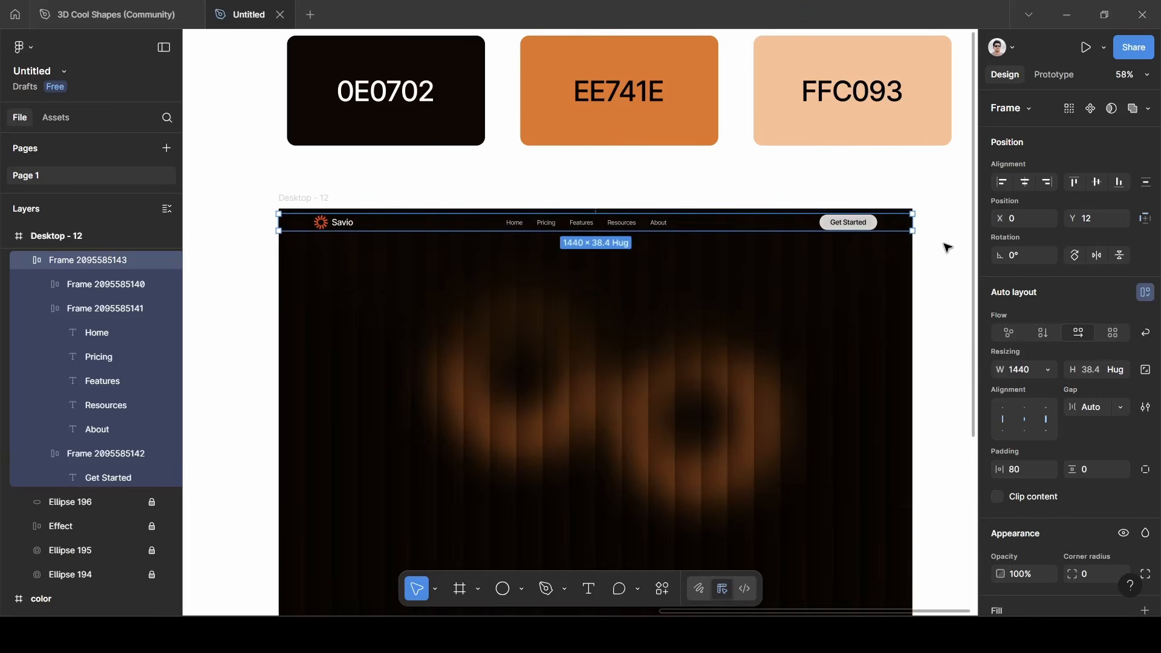
left_click(257, 191)
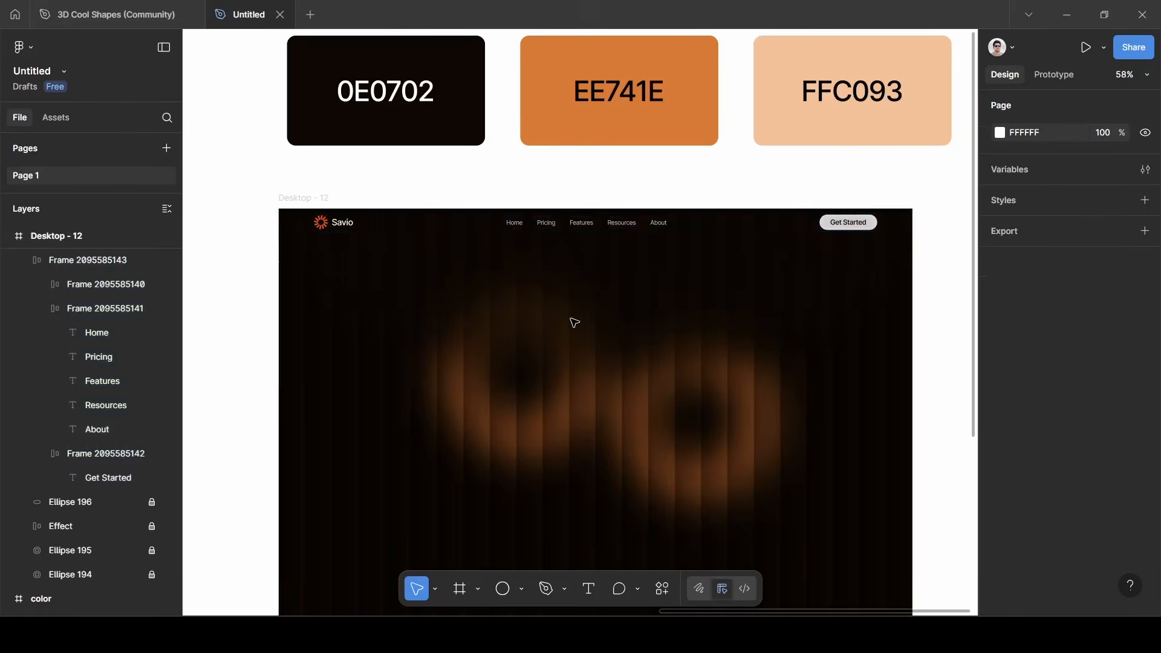
Check the Desktop - 11 reference hero and add the text "We are launching soon. stay tuned" below the Desktop - 12 navigation bar.
scroll(587, 211, "down", 2)
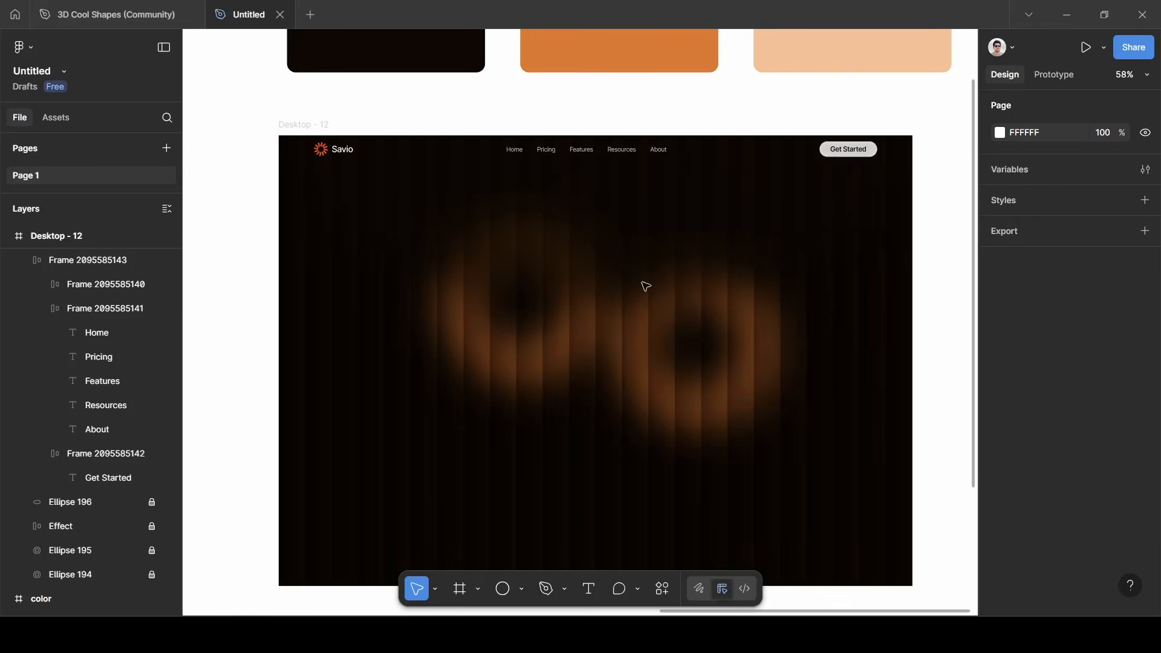
scroll(506, 243, "left", 10)
scroll(506, 273, "left", 5)
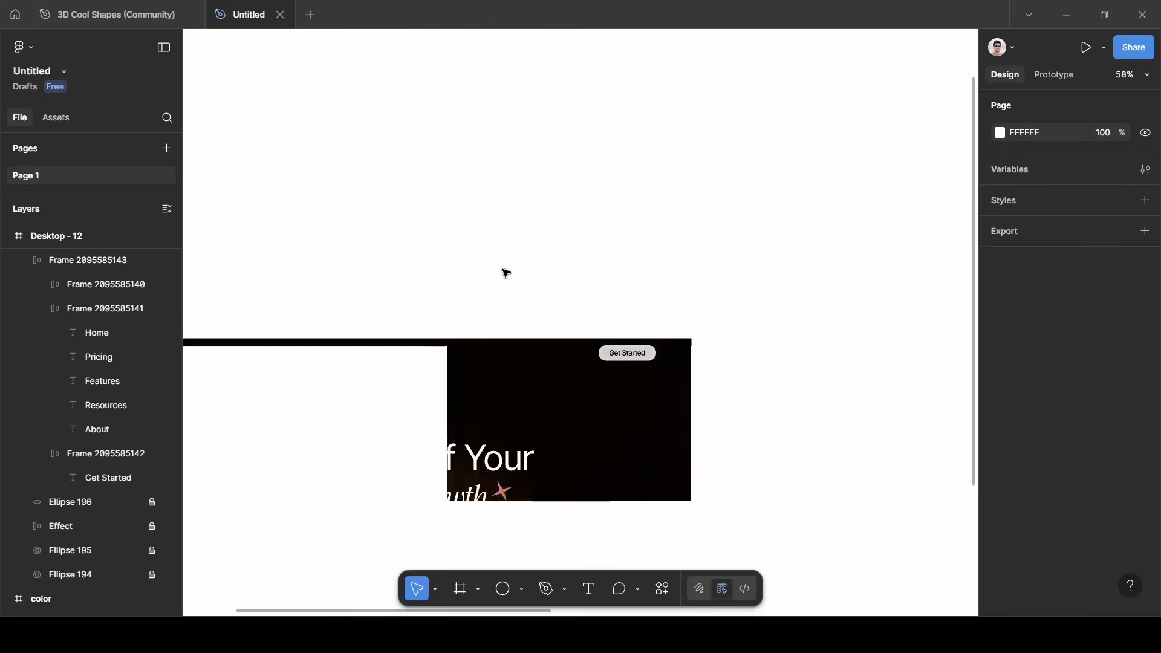
scroll(506, 272, "down", 2)
scroll(496, 283, "left", 3)
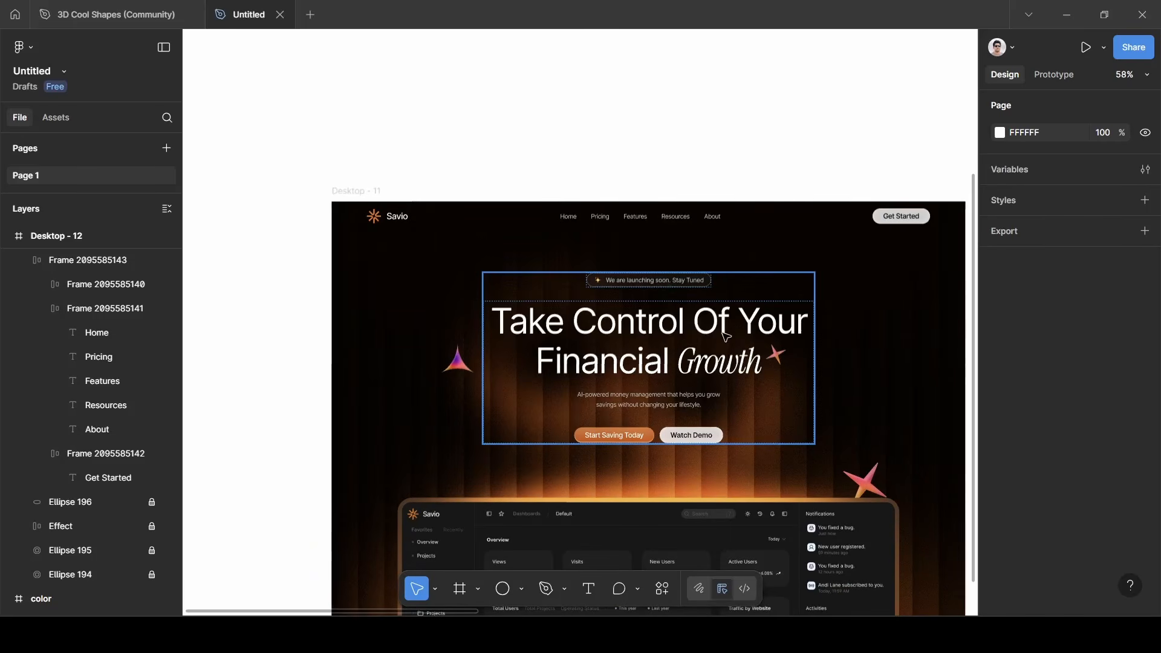
scroll(725, 336, "up", 4)
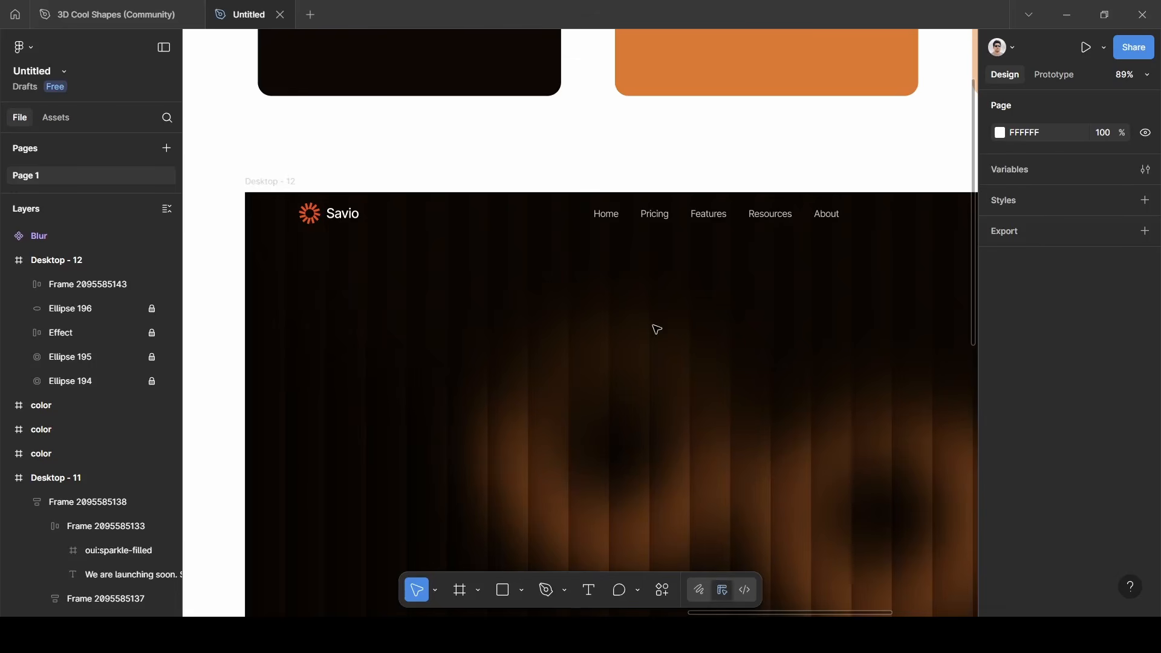
key("t")
left_click(635, 301)
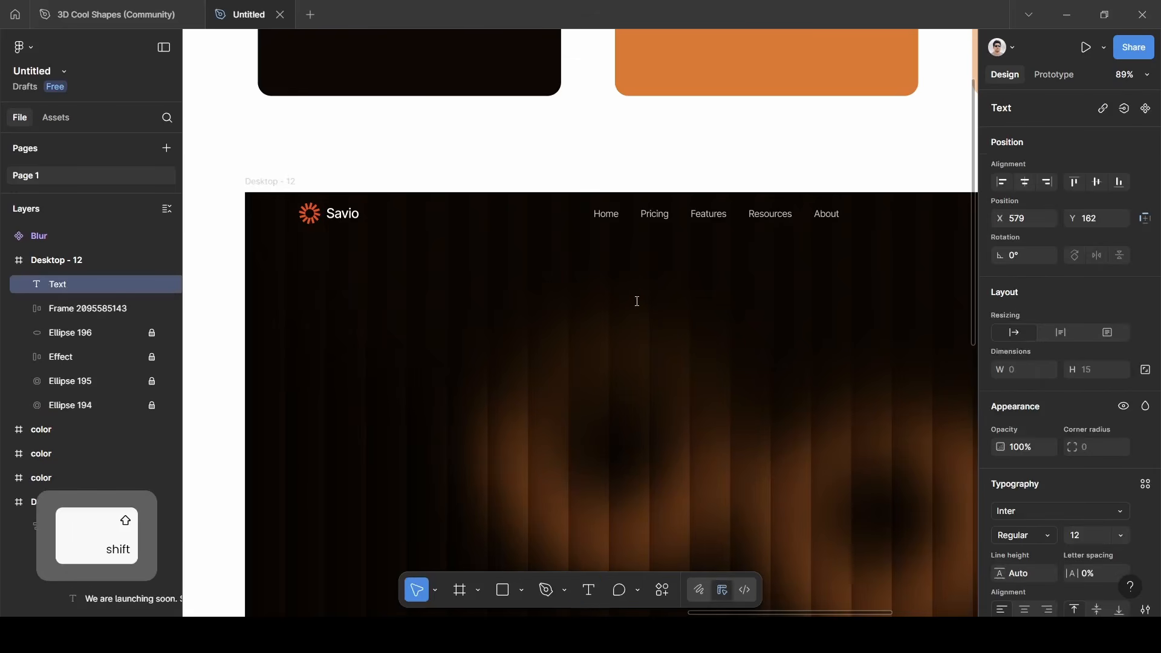
type("We are ")
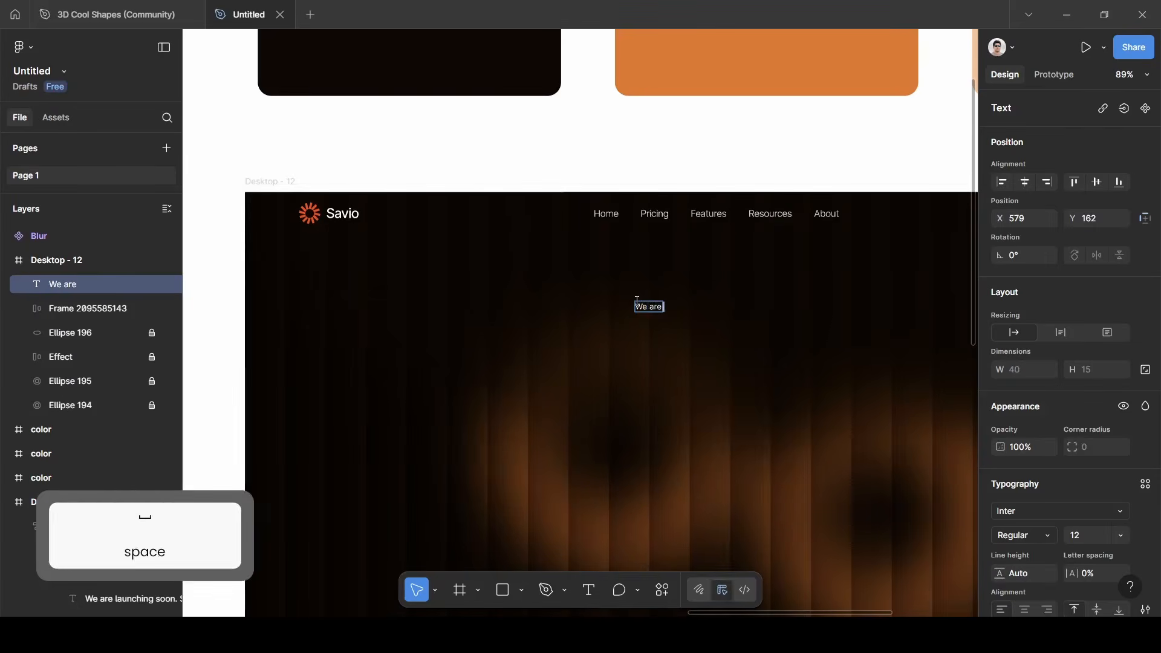
type("launching")
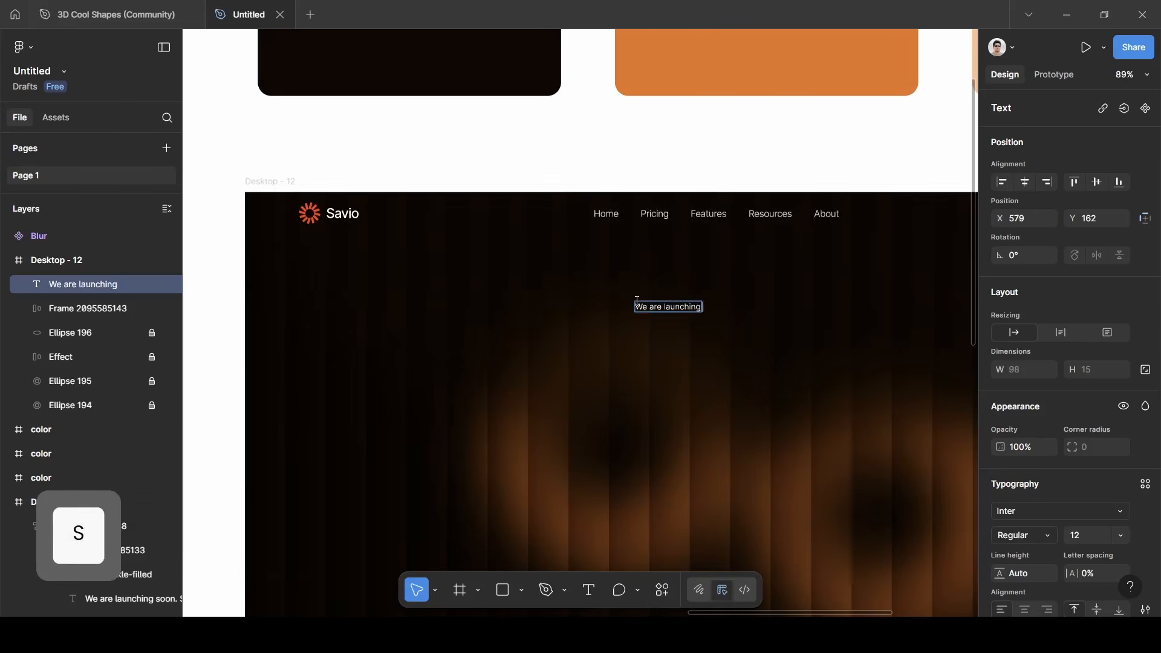
type(" soon. sta")
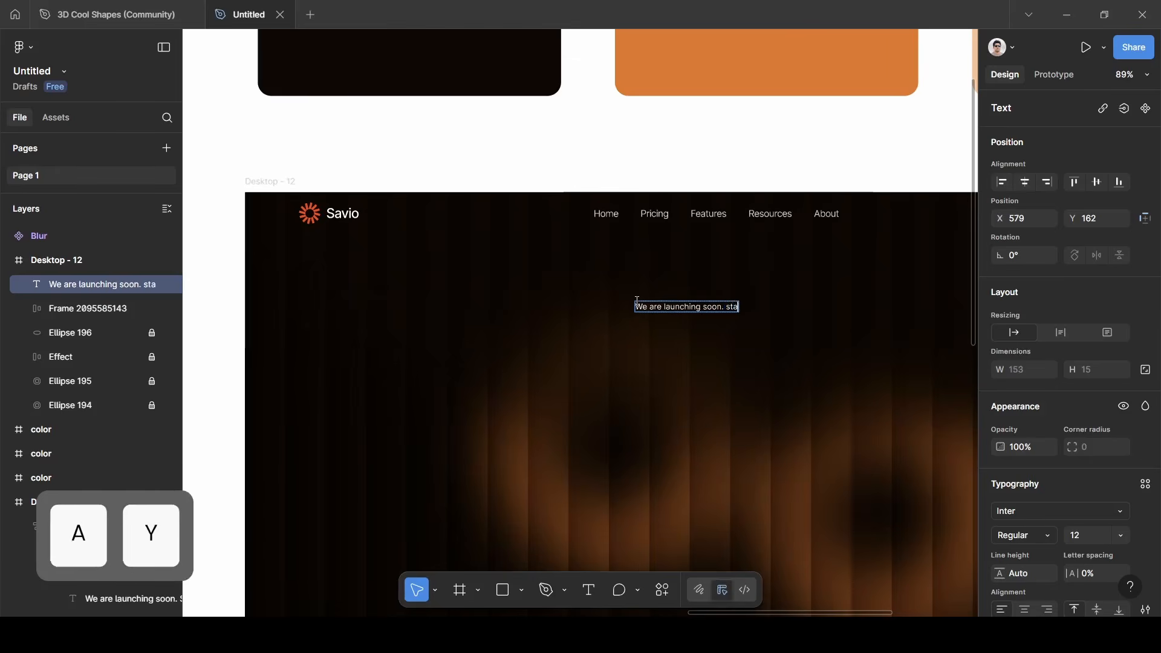
type("y tuned")
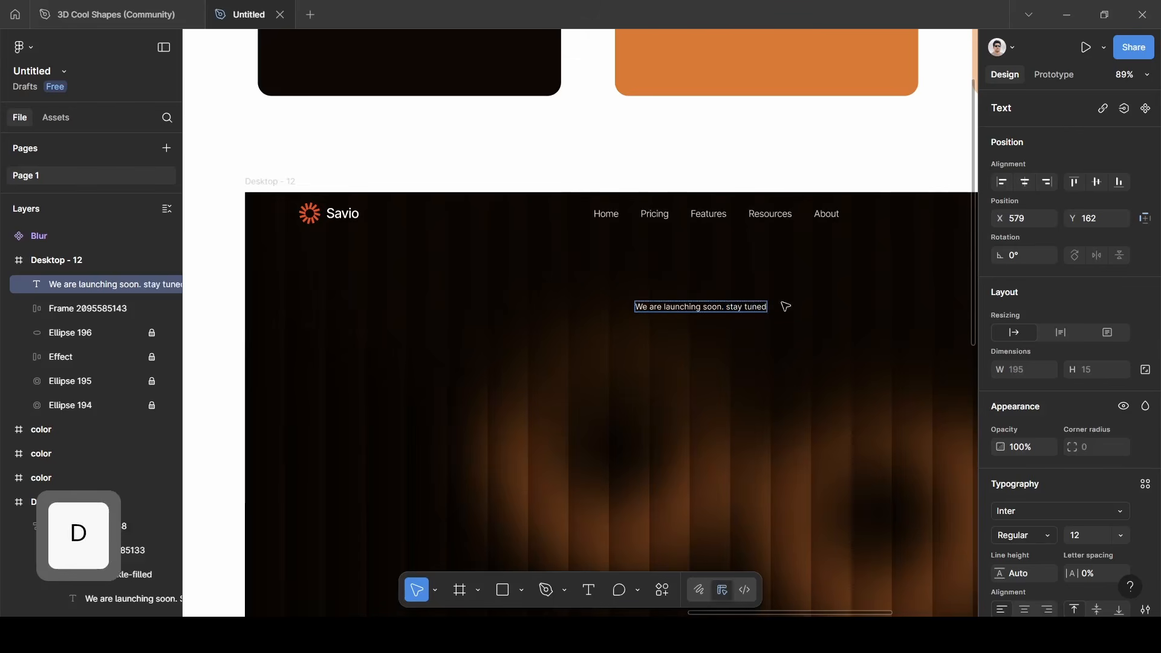
key("Escape")
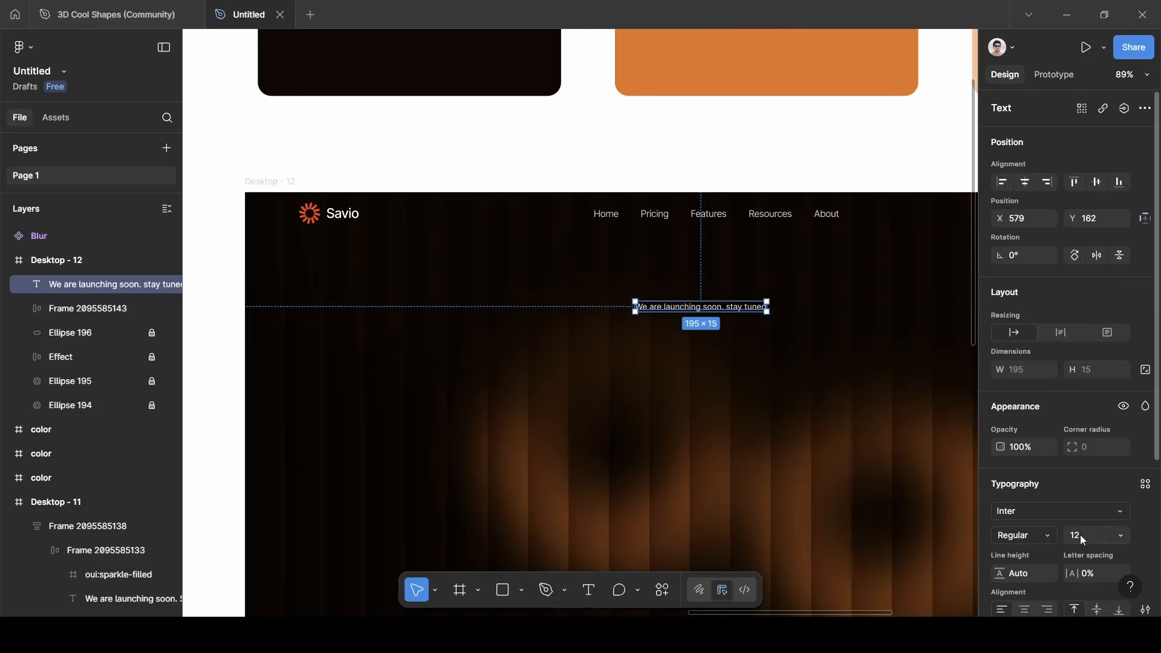
Set the launch announcement text to font size 14 with -2% letter spacing.
key("BackSpace")
type("14")
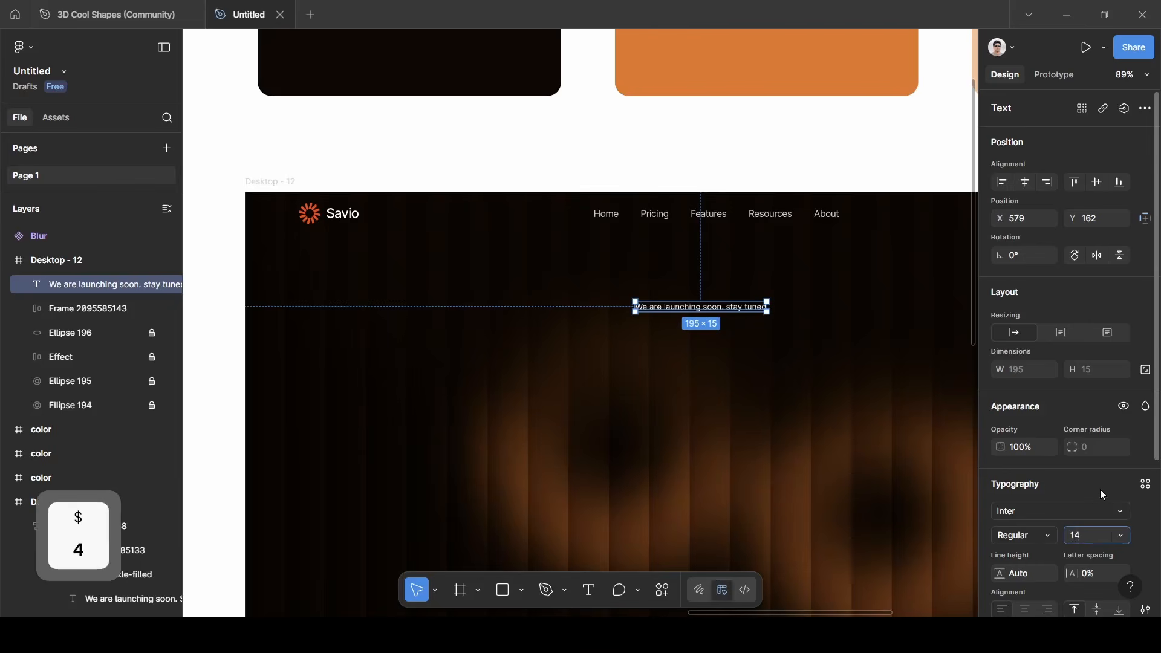
scroll(1095, 482, "down", 3)
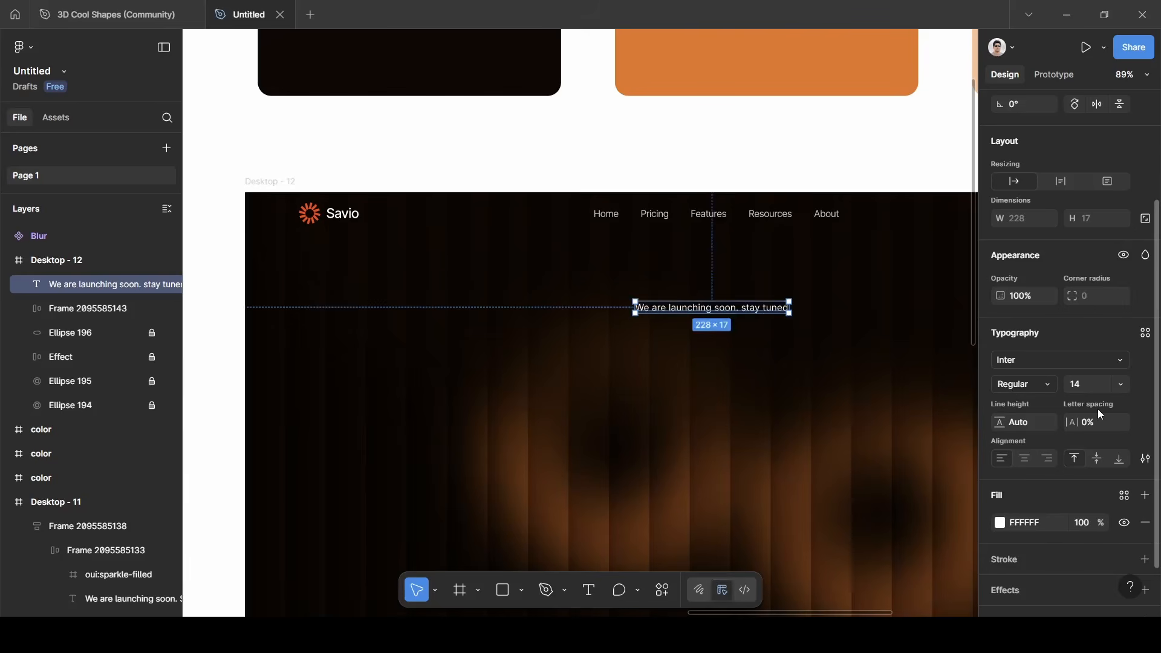
key("BackSpace")
type("-2")
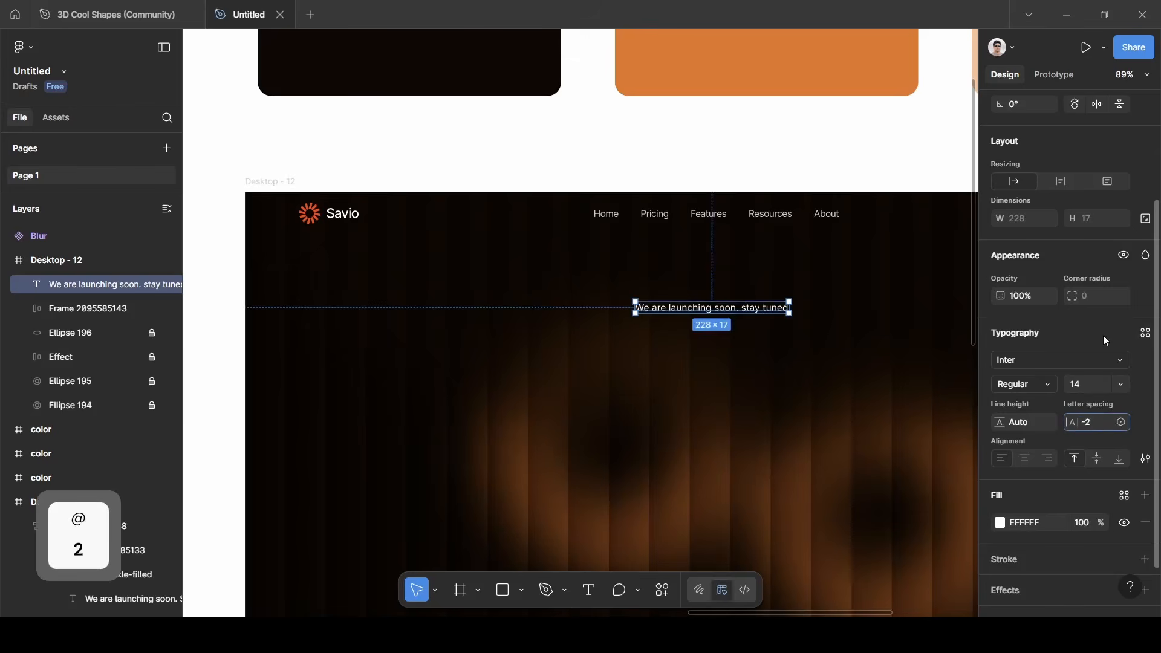
key("Return")
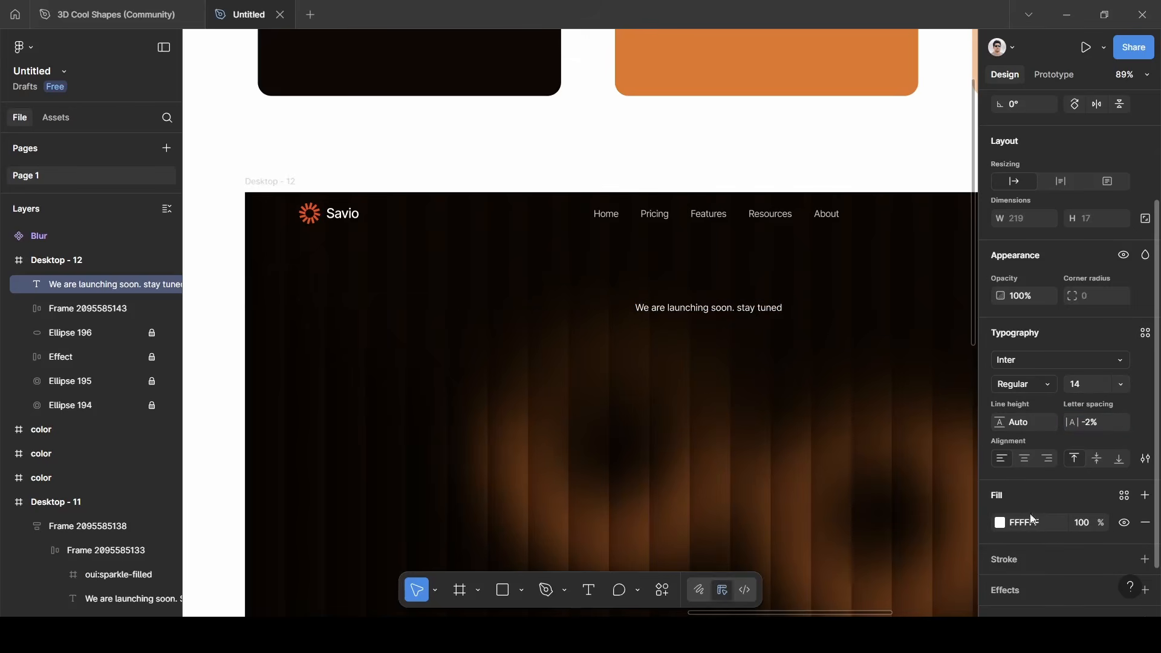
Change the launch announcement text's fill to the light grey CBCBCB.
left_click(1000, 522)
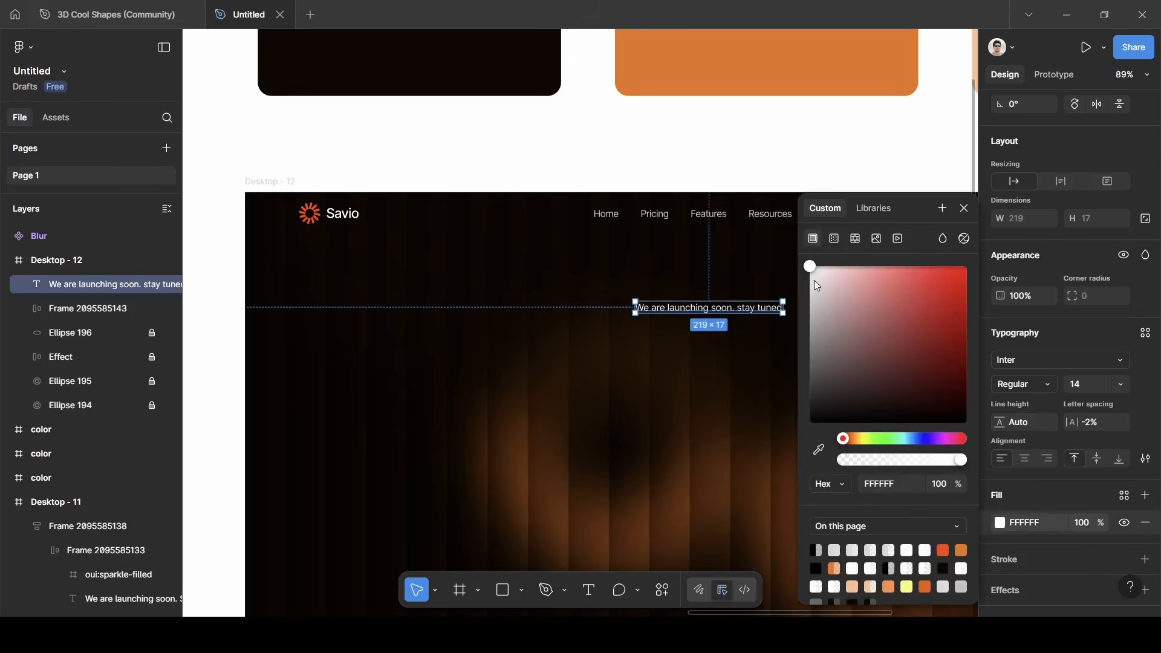
left_click_drag(814, 280, 801, 303)
left_click(963, 211)
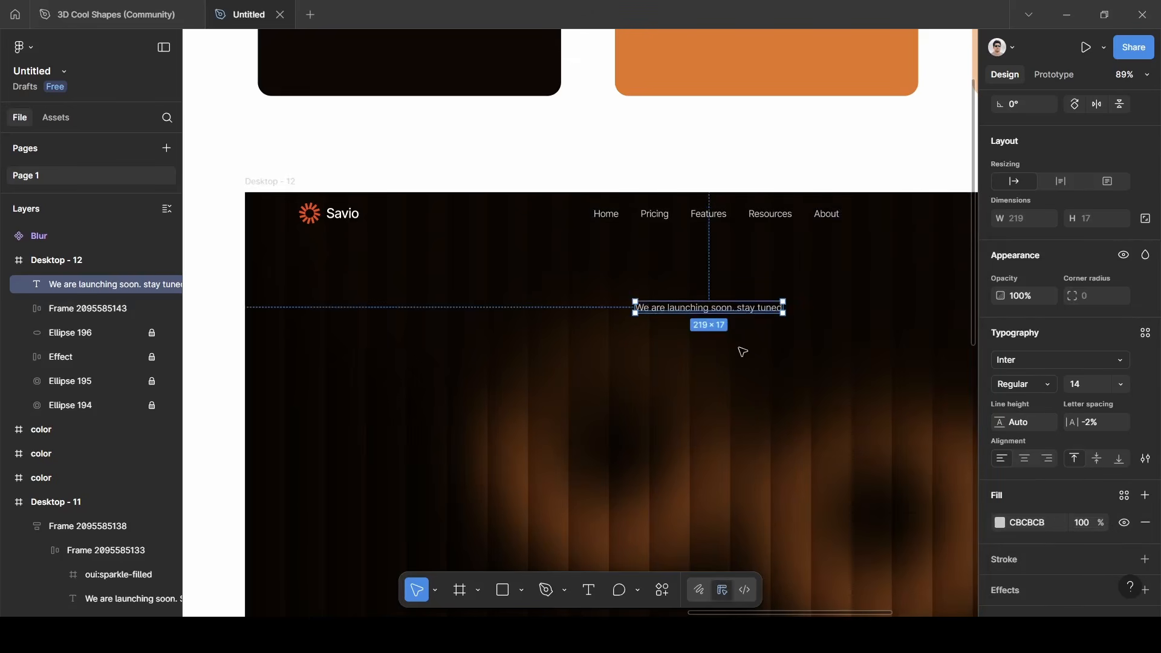
scroll(590, 378, "down", 5)
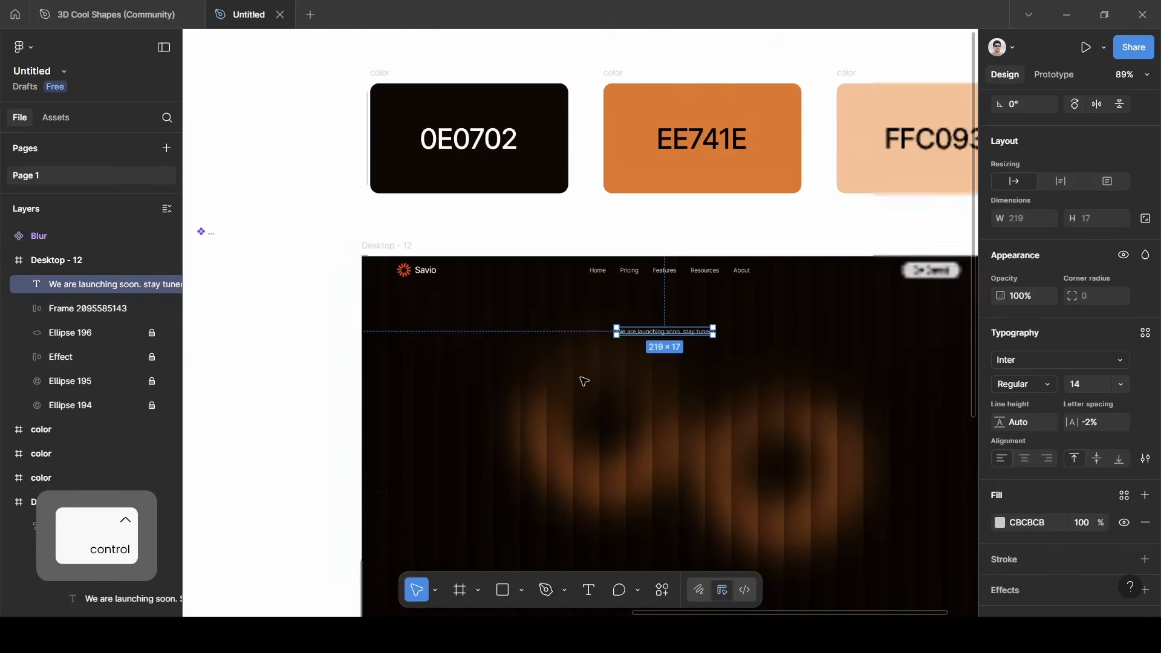
Copy the sparkle icon from the launch announcement badge in the Desktop - 11 reference hero.
scroll(579, 385, "left", 3)
scroll(544, 388, "left", 5)
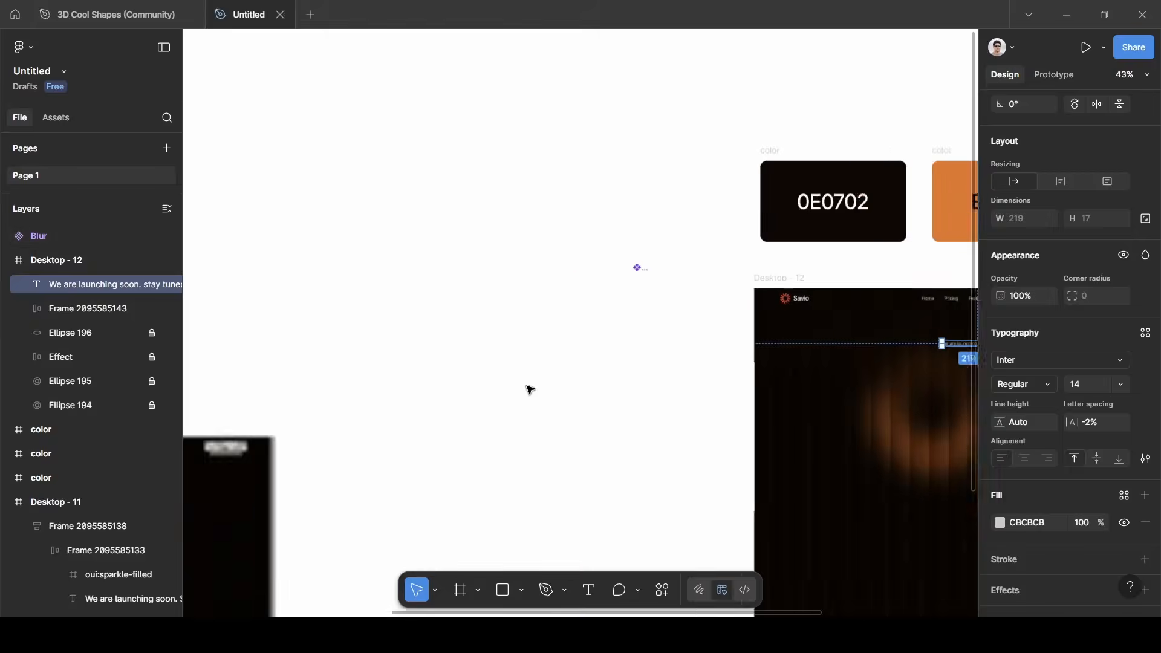
scroll(524, 389, "down", 2)
key("space")
left_click_drag(288, 441, 677, 277)
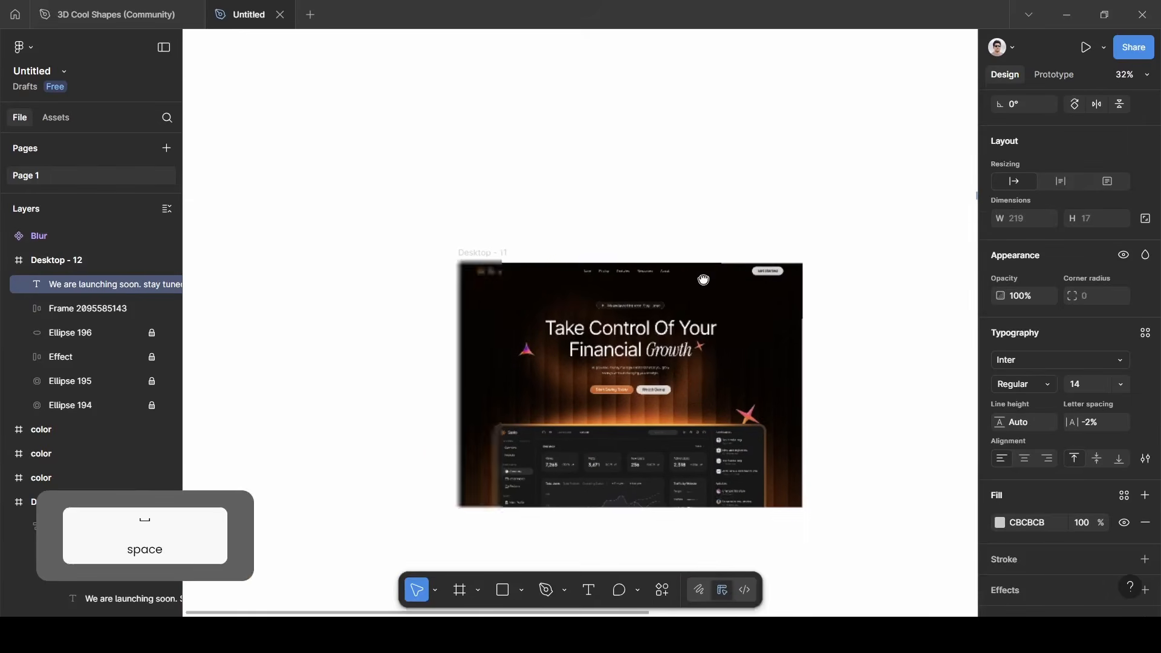
scroll(626, 333, "up", 8)
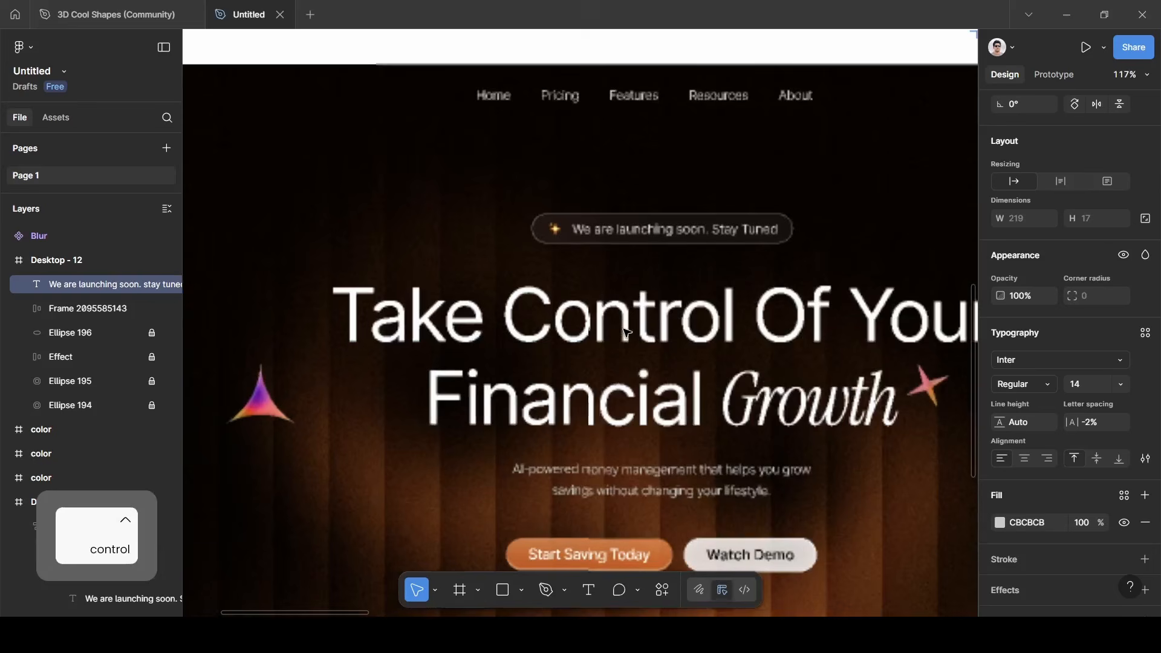
left_click(556, 229, "ctrl")
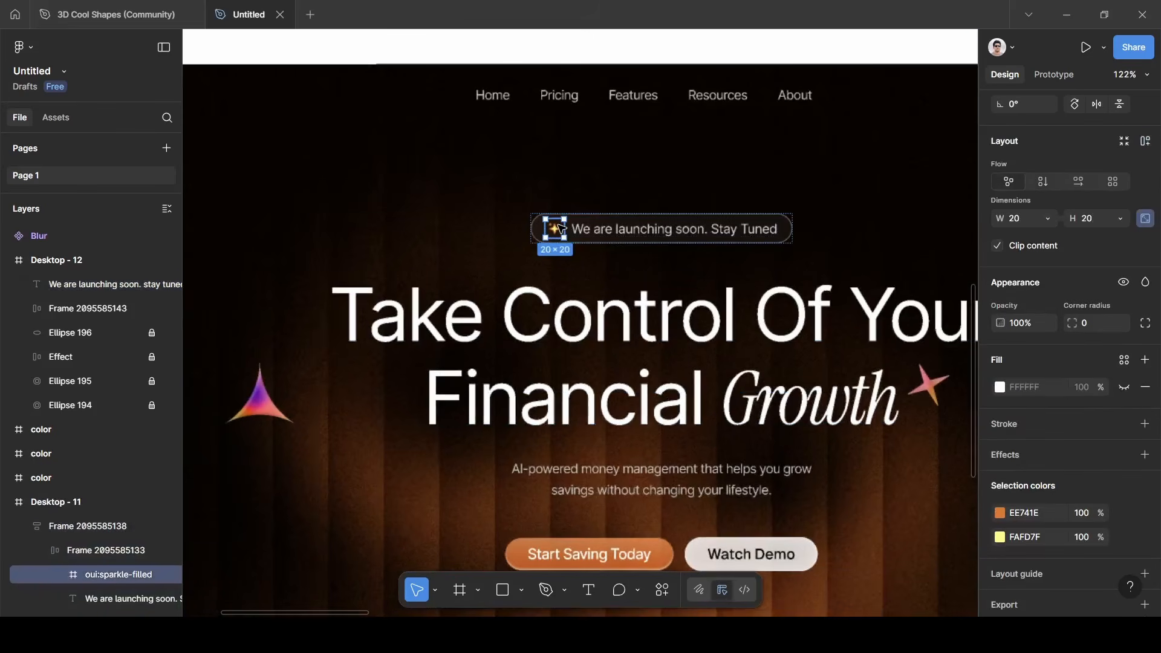
key("ctrl+c")
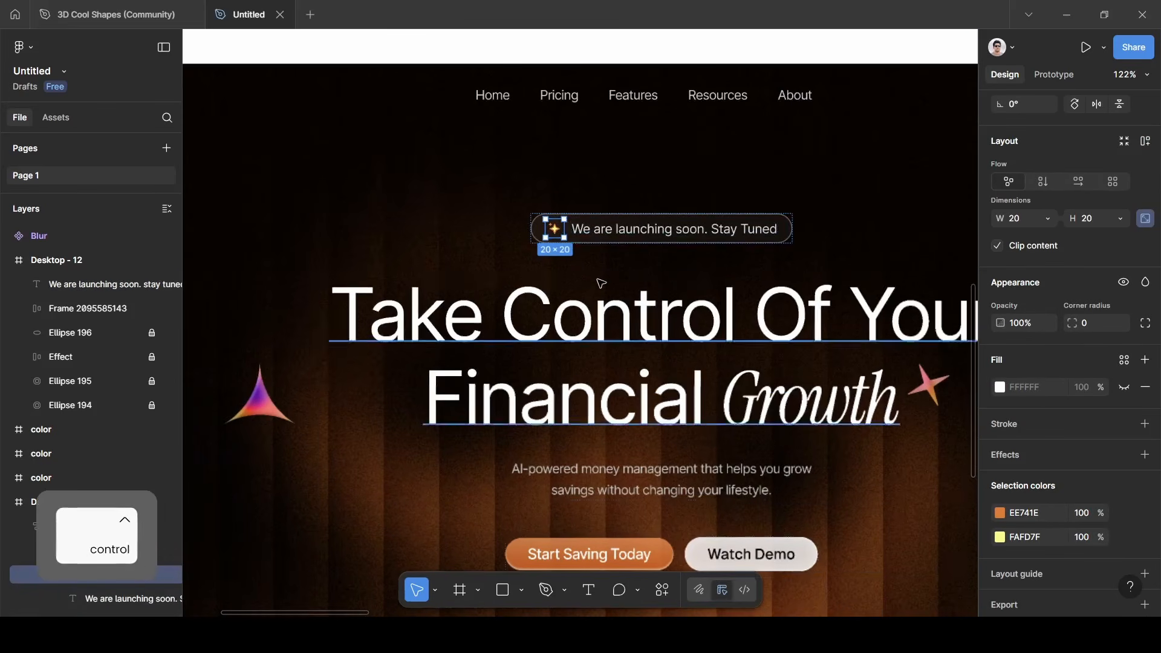
Paste the copied sparkle icon into the Desktop - 12 frame.
scroll(598, 283, "down", 3)
scroll(605, 285, "down", 5)
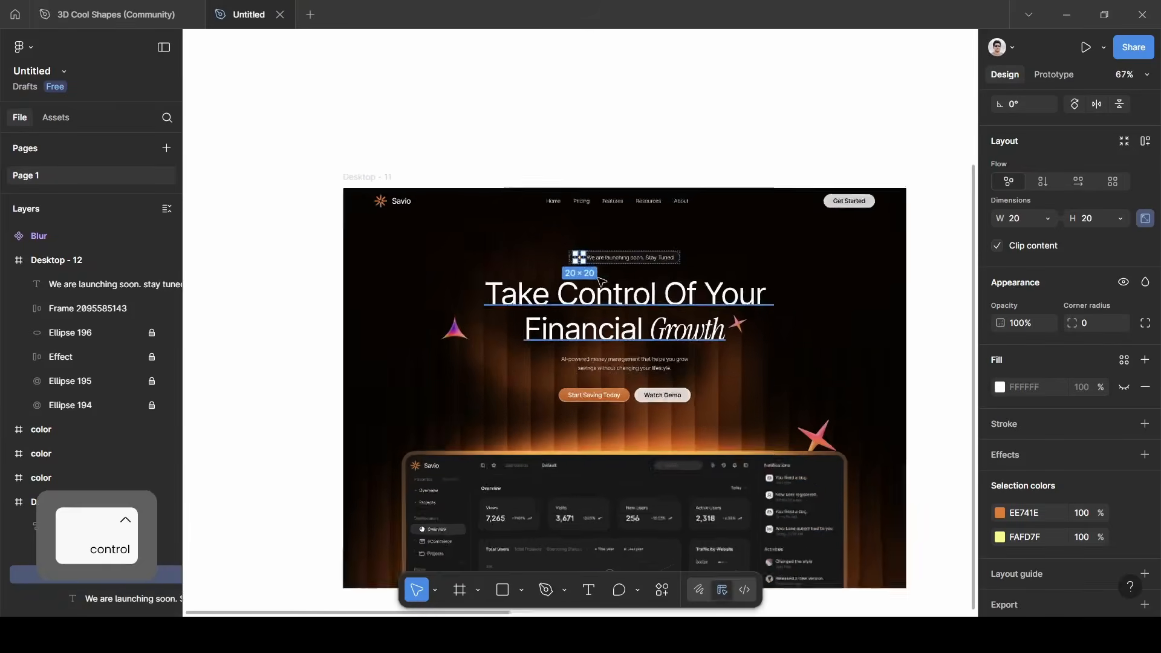
key("space")
left_click_drag(876, 262, 364, 271)
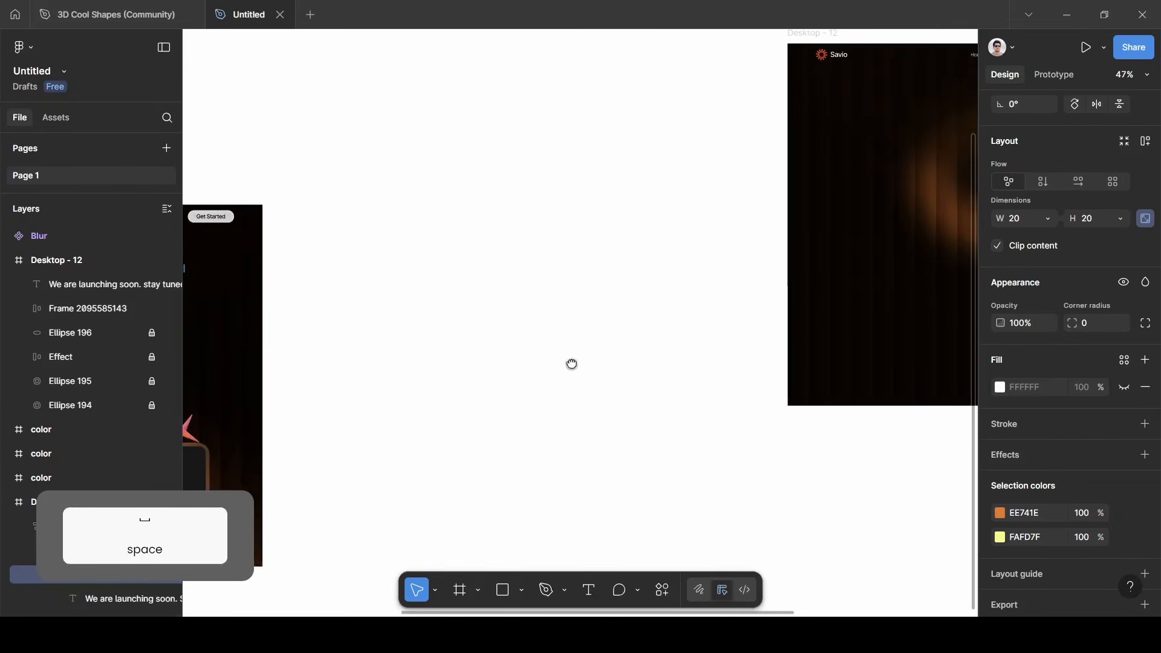
left_click_drag(572, 364, 500, 368)
left_click(432, 145)
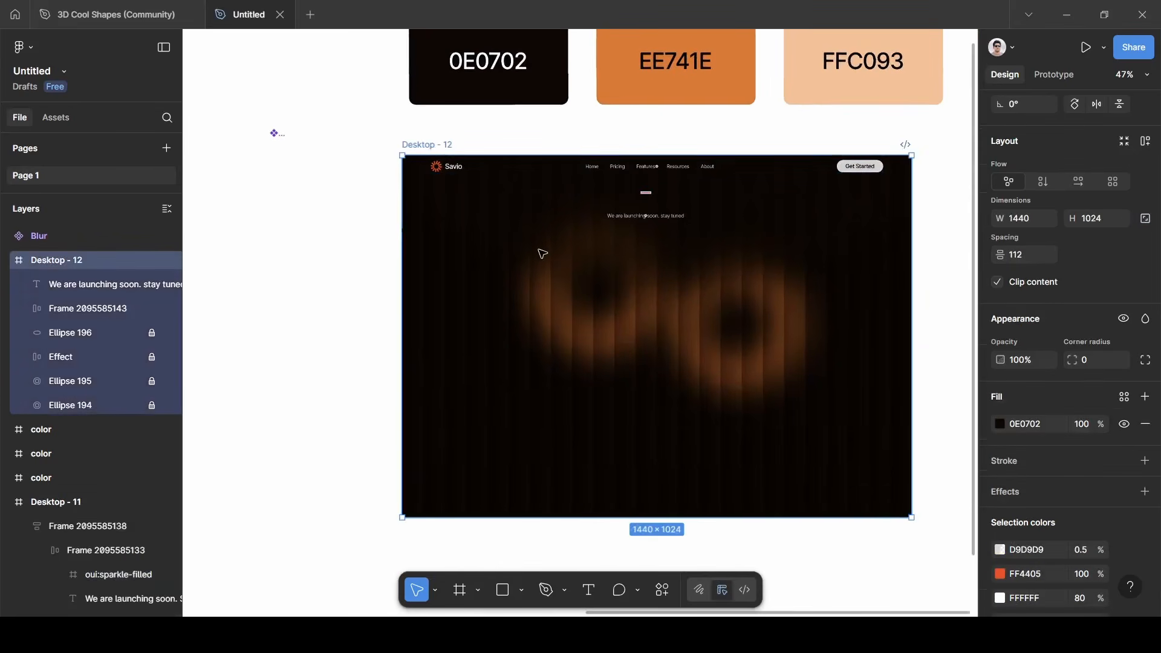
key("ctrl+v")
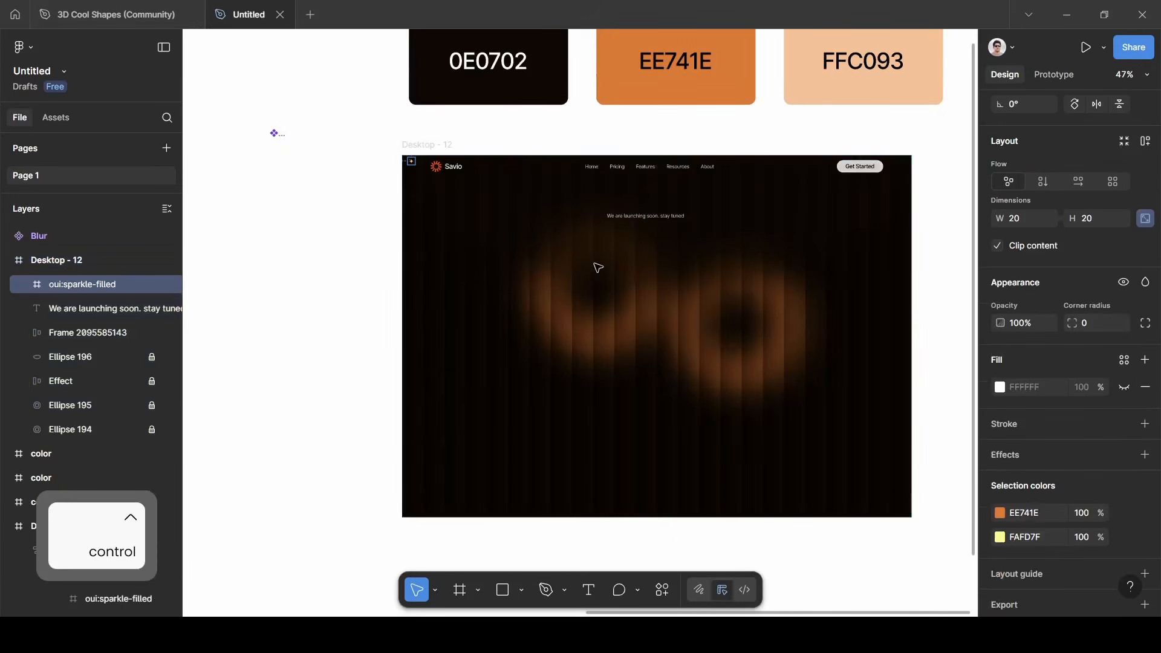
Move the pasted sparkle icon to just left of the launch announcement text in Desktop - 12.
scroll(417, 174, "up", 4)
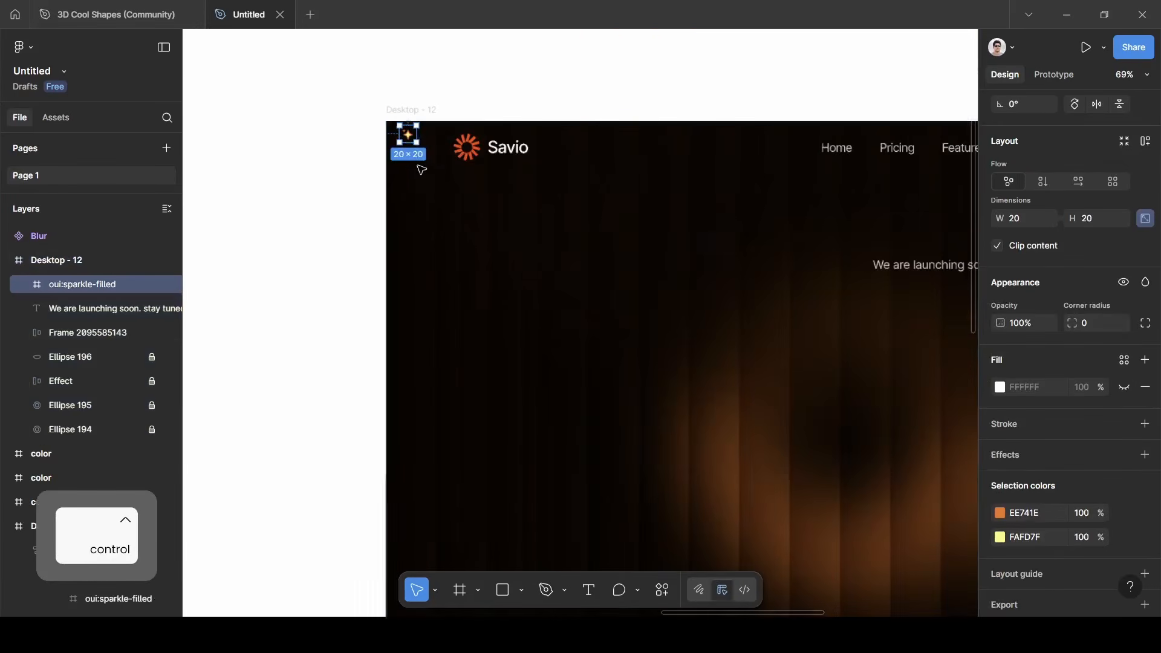
scroll(409, 133, "up", 5)
left_click_drag(408, 134, 833, 272)
Wrap the sparkle icon and launch announcement text in a horizontal auto layout with a gap of 8.
scroll(843, 285, "right", 3)
scroll(843, 285, "right", 2)
left_click(758, 288)
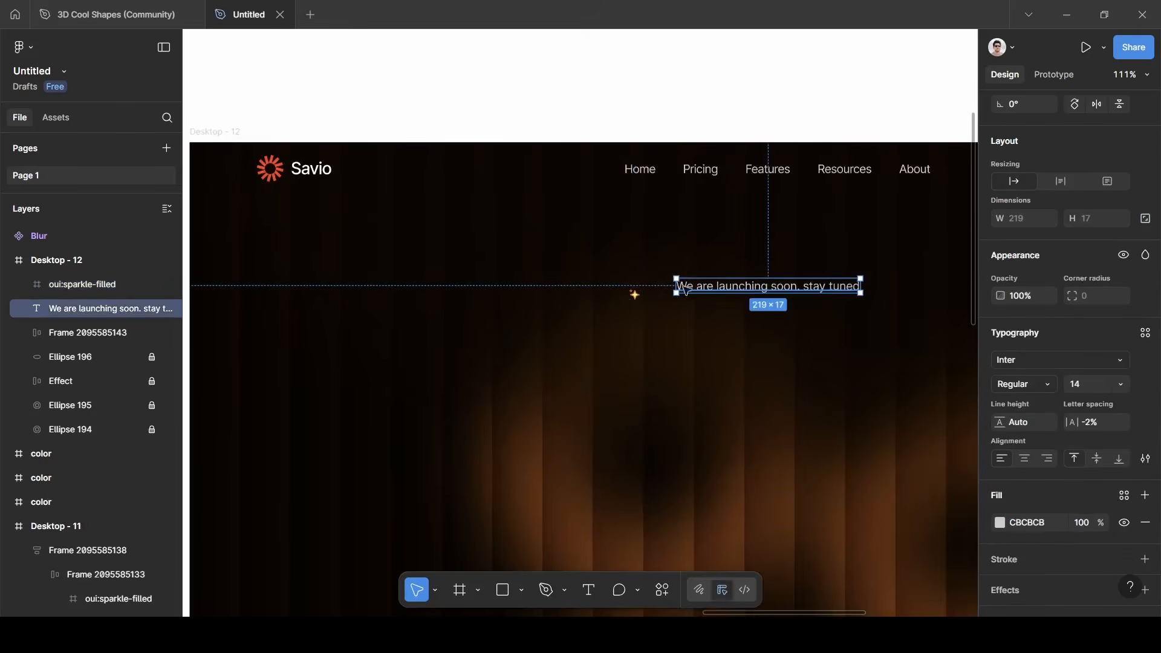
left_click(633, 296, "shift")
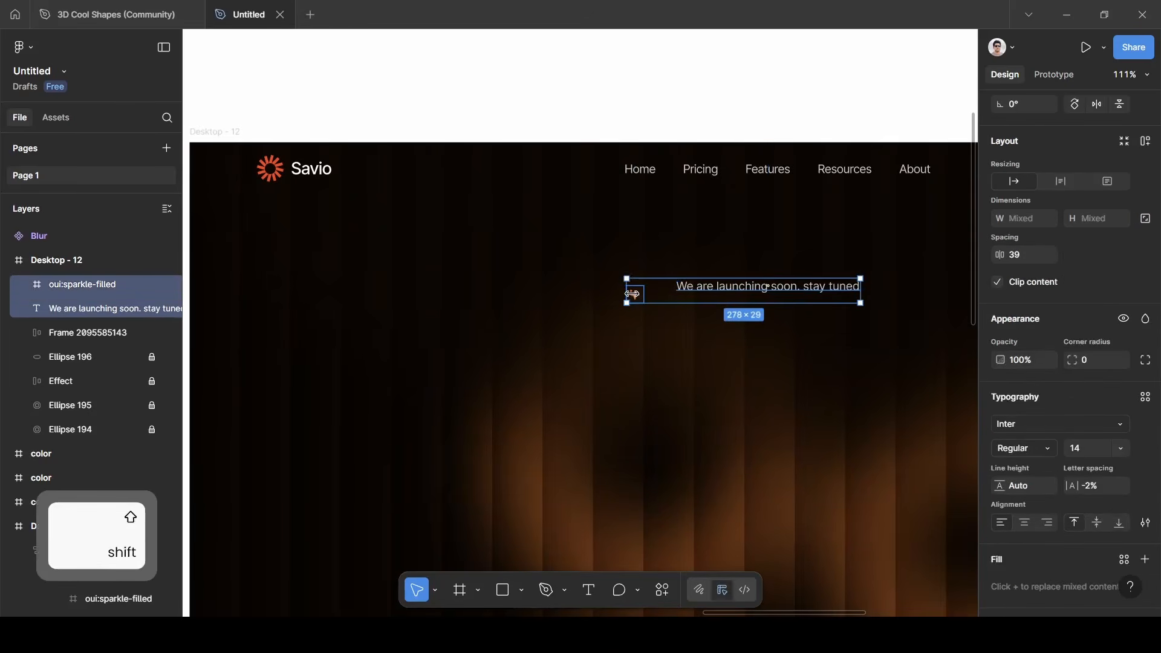
key("shift+a")
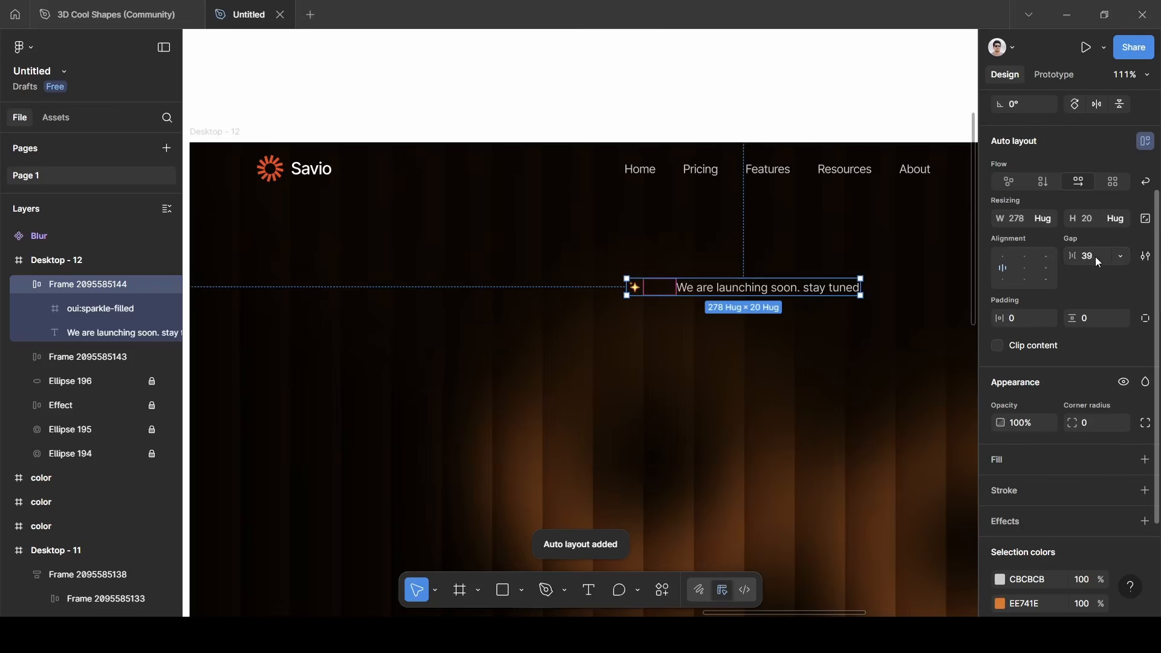
key("BackSpace")
type("8")
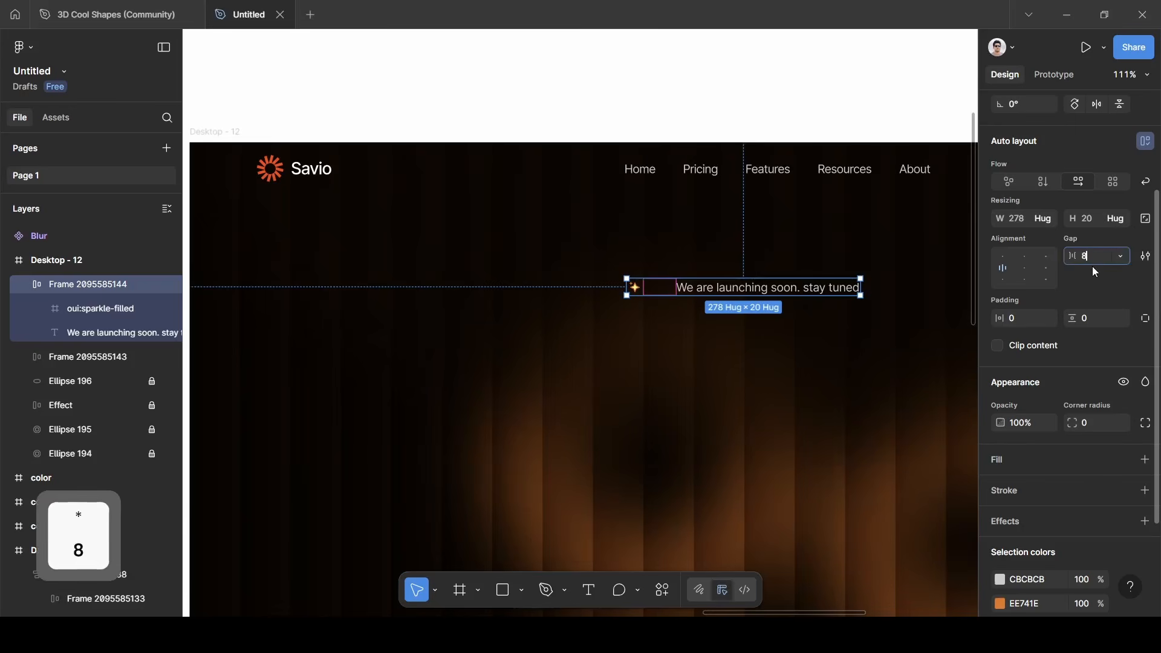
Set the announcement badge's padding to 16 horizontally and 8 vertically.
left_click(1022, 319)
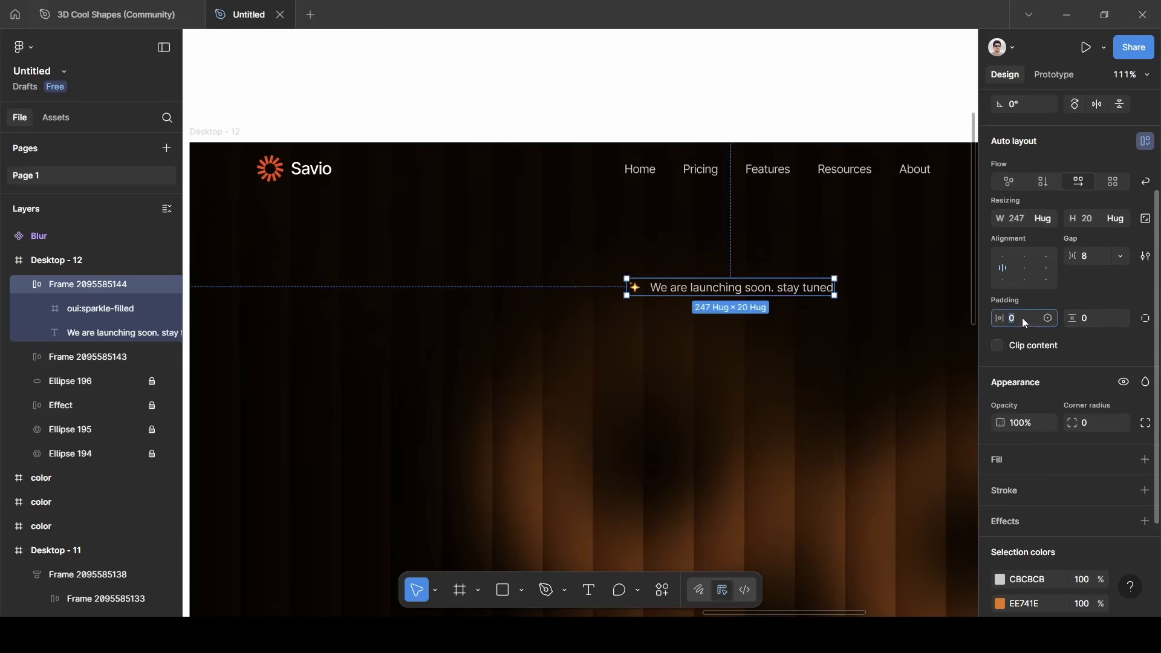
key("BackSpace")
type("16")
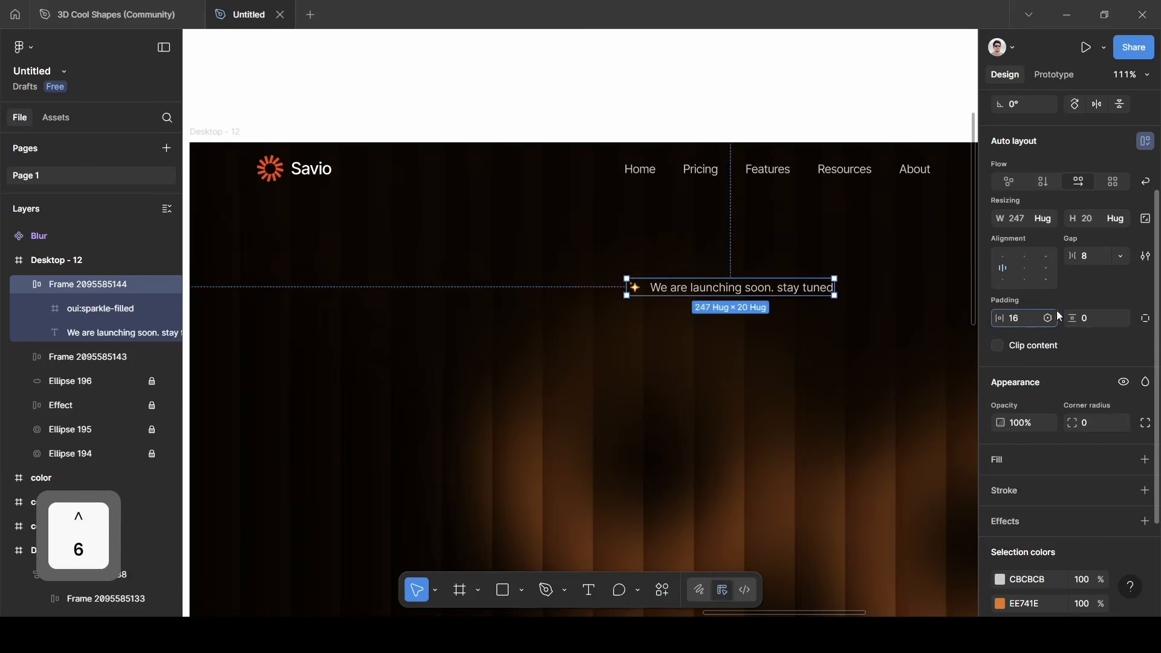
left_click(1098, 318)
key("BackSpace")
type("8")
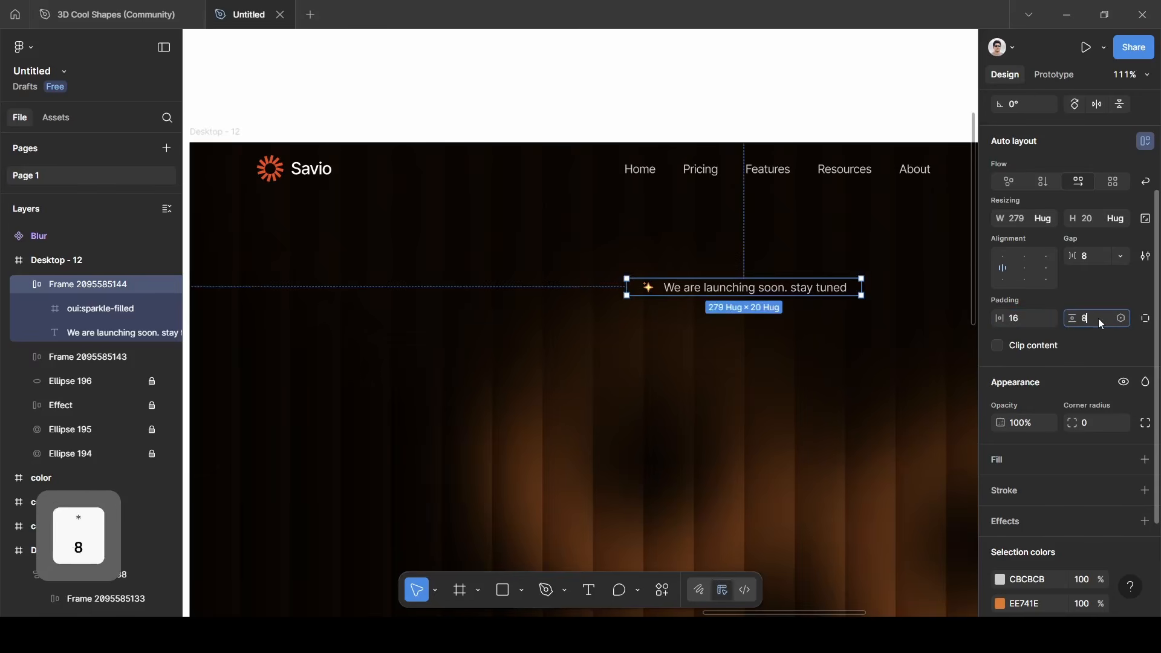
Give the announcement badge a corner radius of 100 and a white FFFFFF fill at 5% opacity.
scroll(1116, 468, "down", 3)
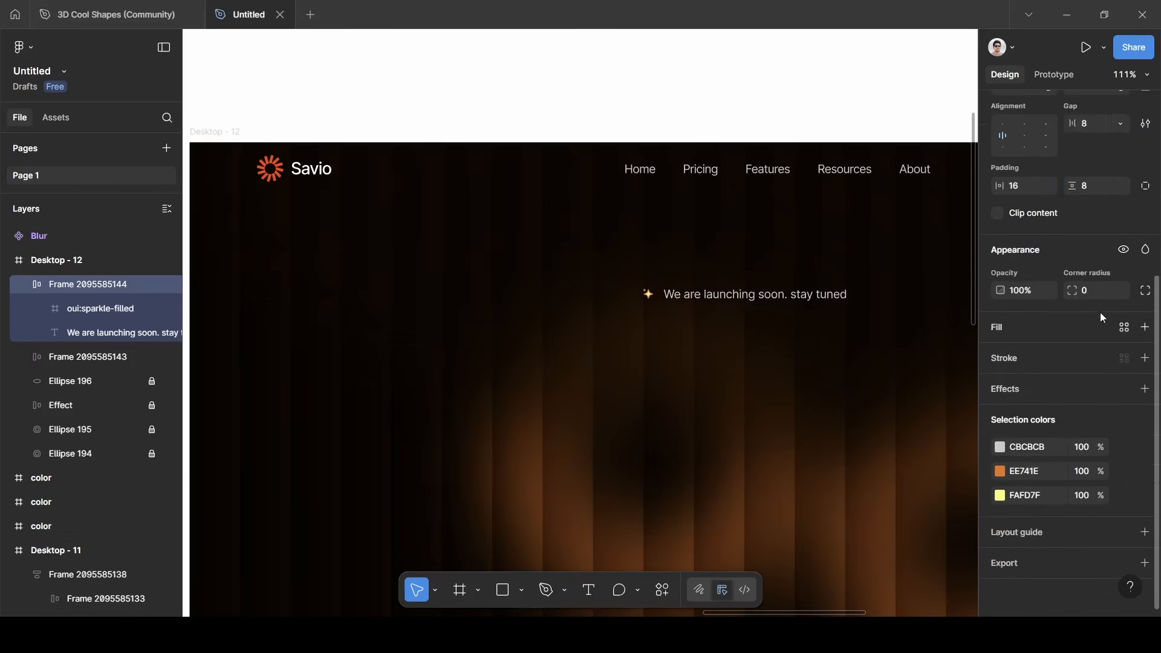
type("100")
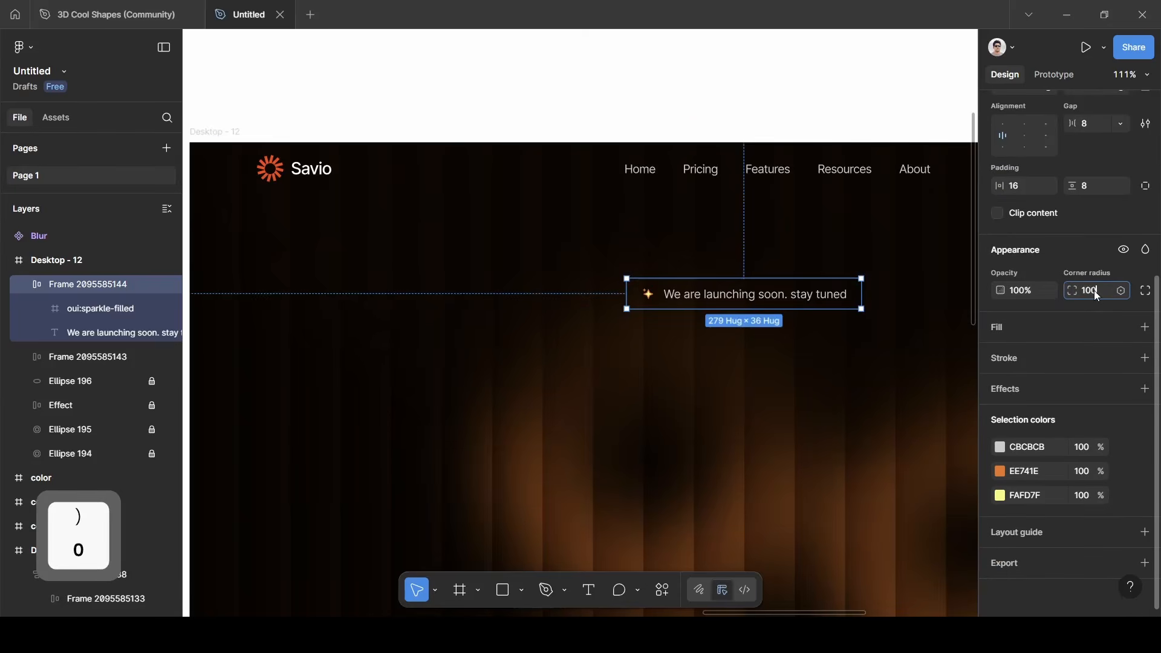
key("Return")
left_click(1054, 329)
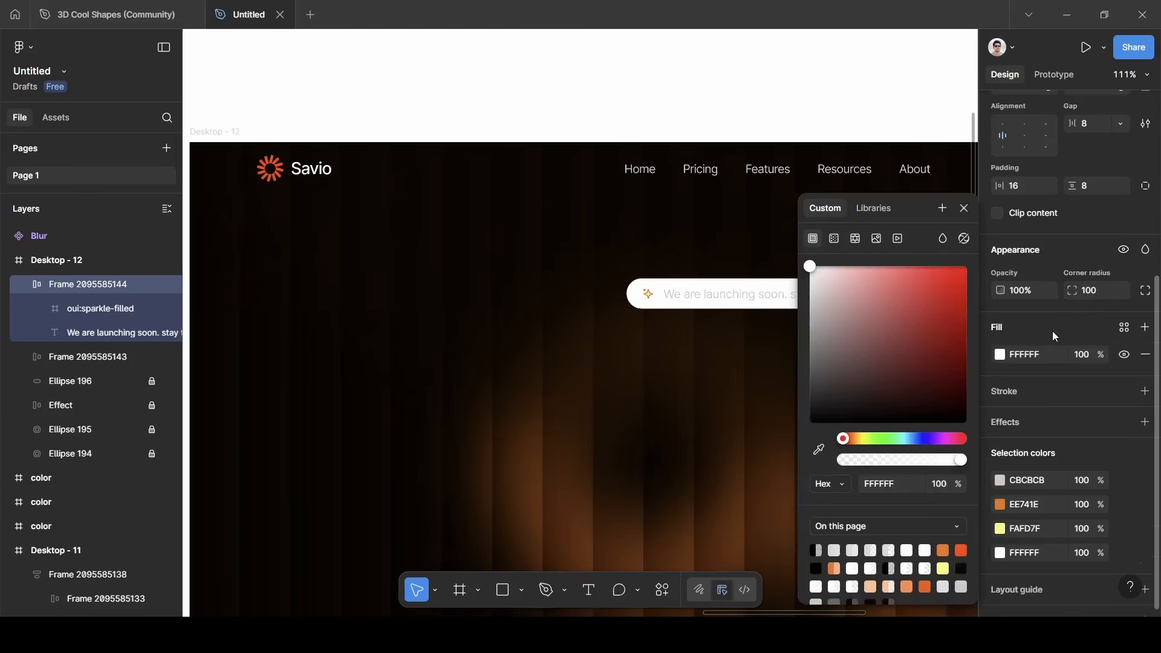
left_click(1083, 355)
key("BackSpace")
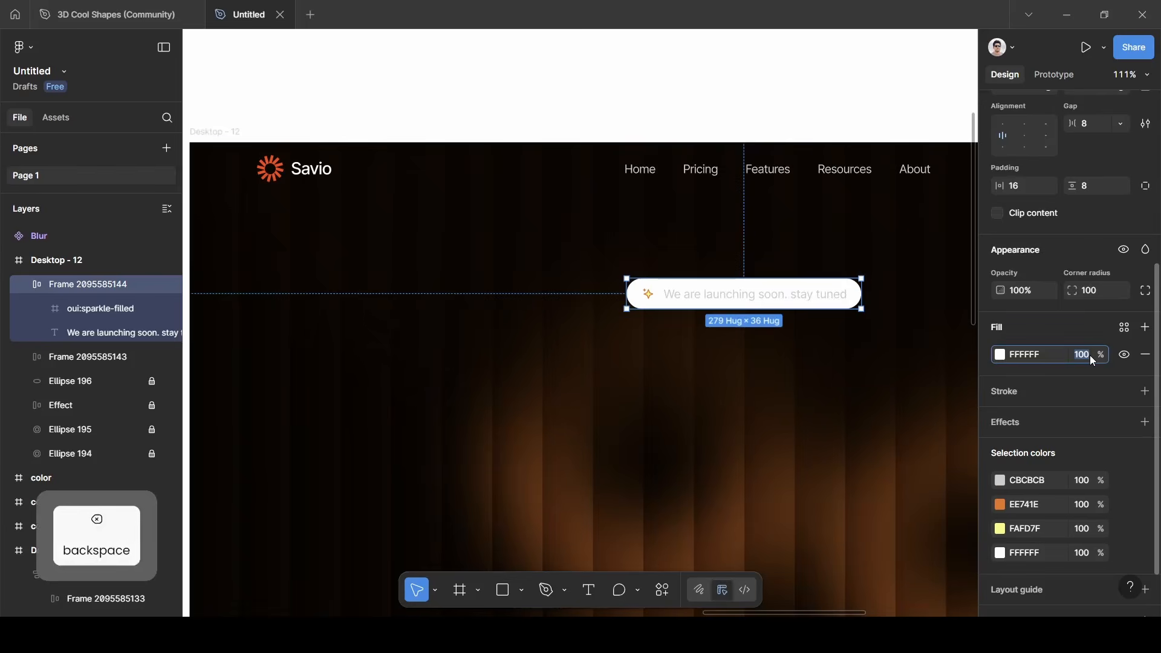
type("5")
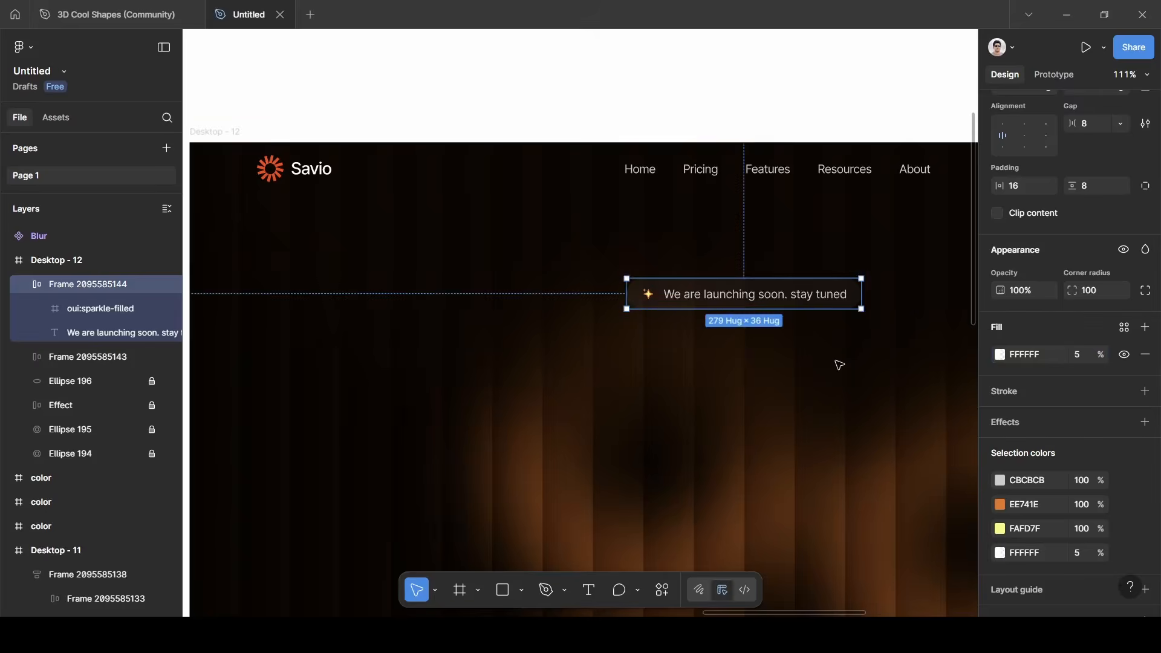
Add a dark grey 4C4C4C inside stroke of weight 1 to the announcement badge.
scroll(839, 366, "up", 5, "ctrl")
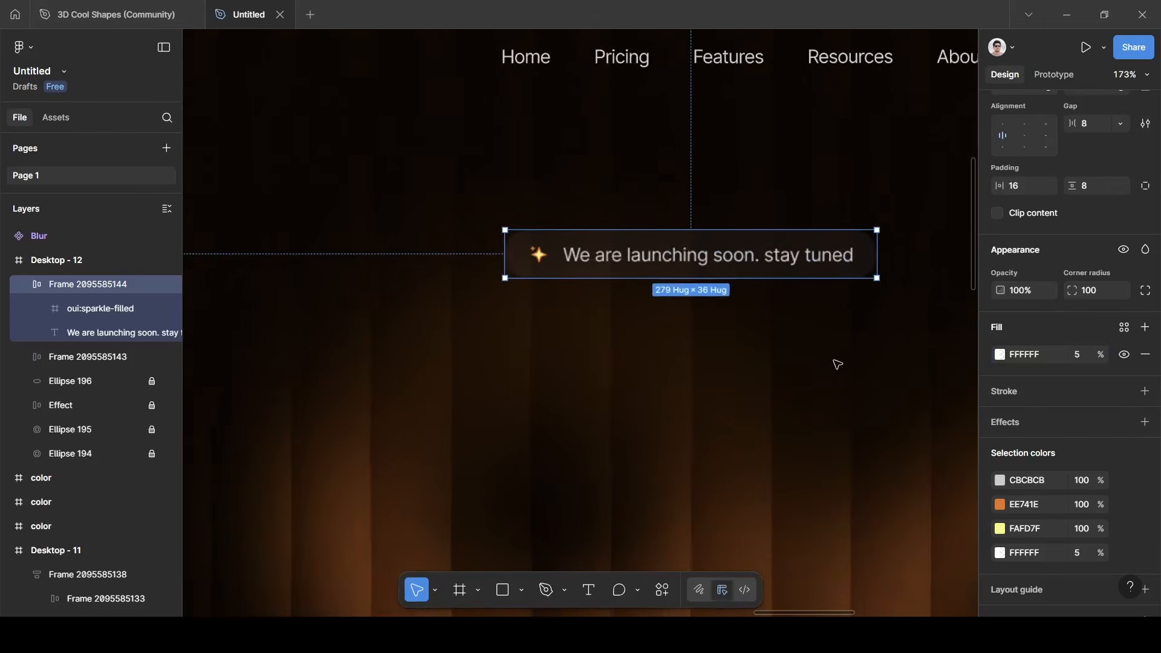
left_click(1042, 400)
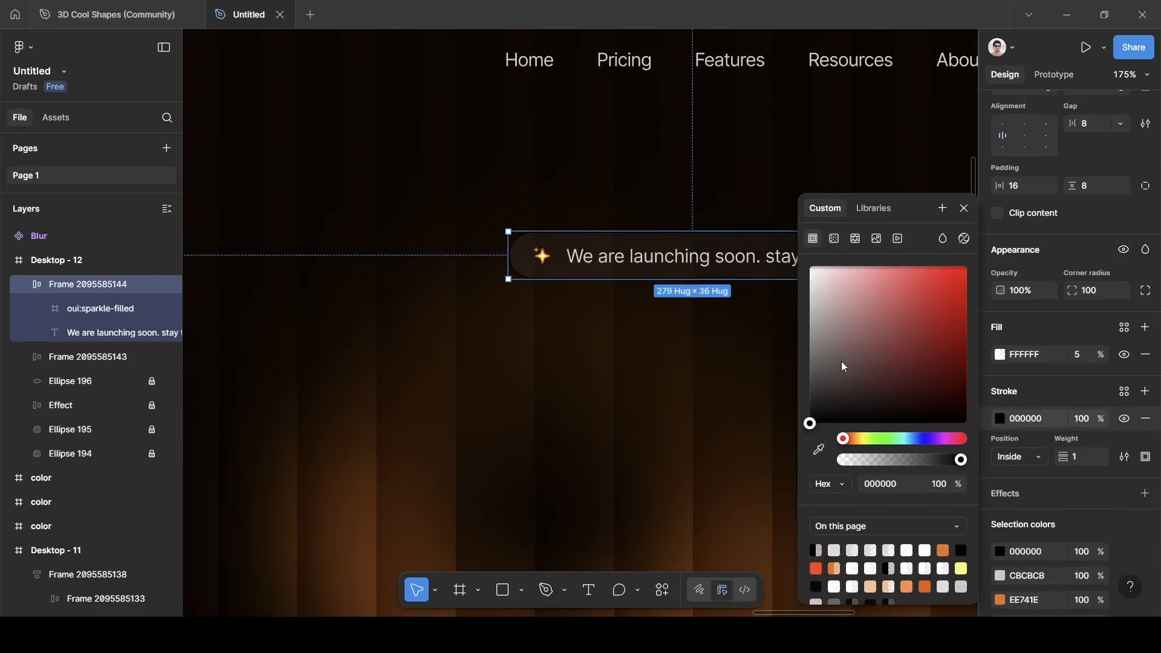
mouse_move(821, 357)
left_mouse_down()
mouse_move(800, 357)
mouse_move(776, 383)
left_mouse_up()
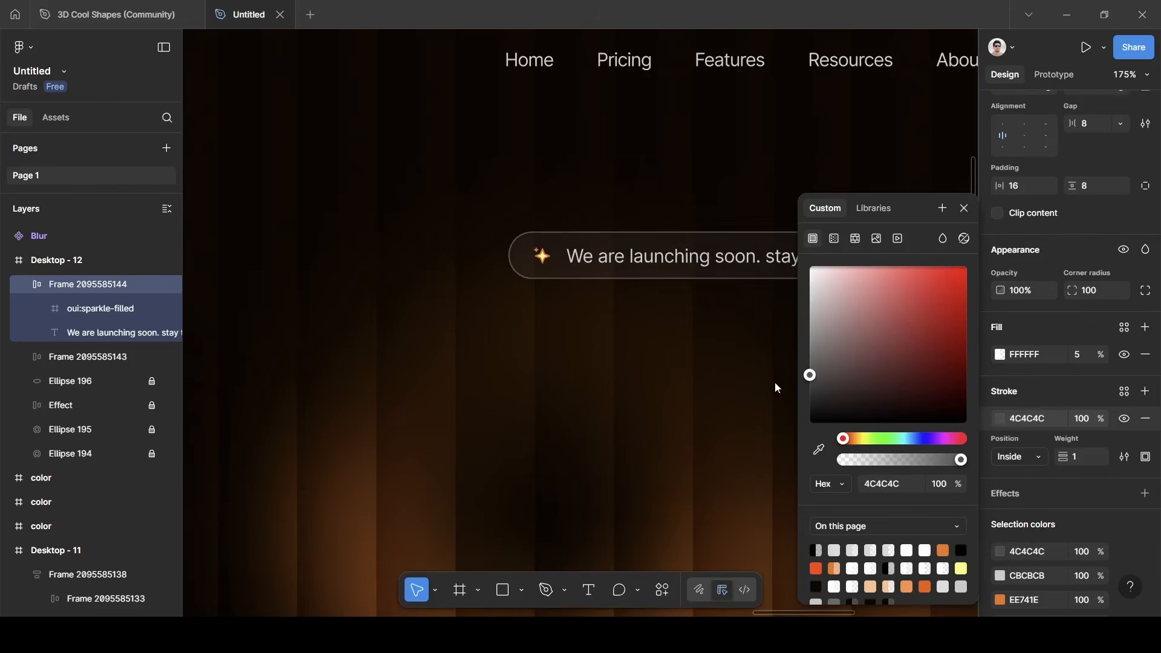
left_click(1053, 393)
Add a uniform background blur effect of 50 to the announcement badge.
scroll(1058, 475, "down", 3)
left_click(1042, 348)
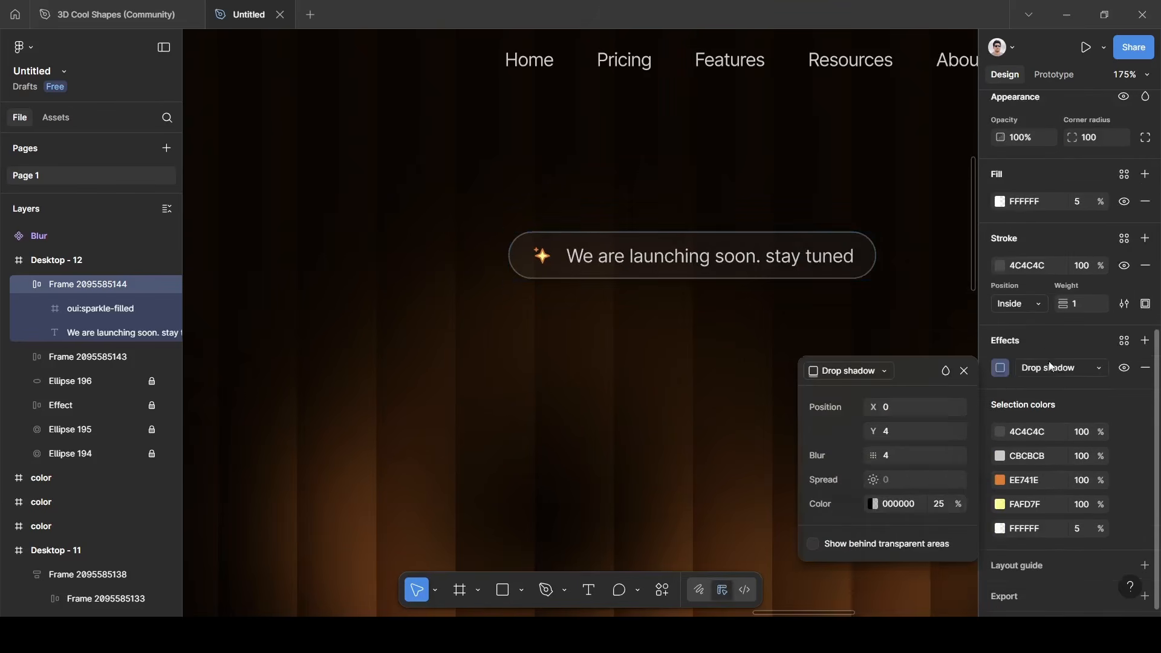
left_click(1050, 369)
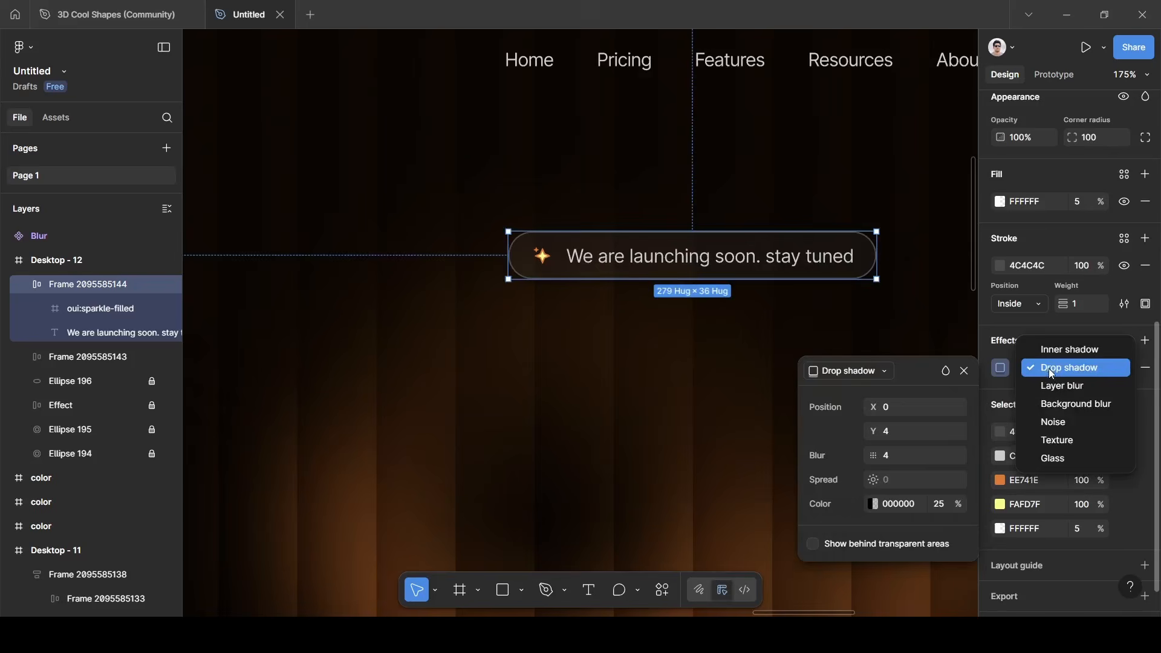
left_click(1064, 404)
left_click(1000, 368)
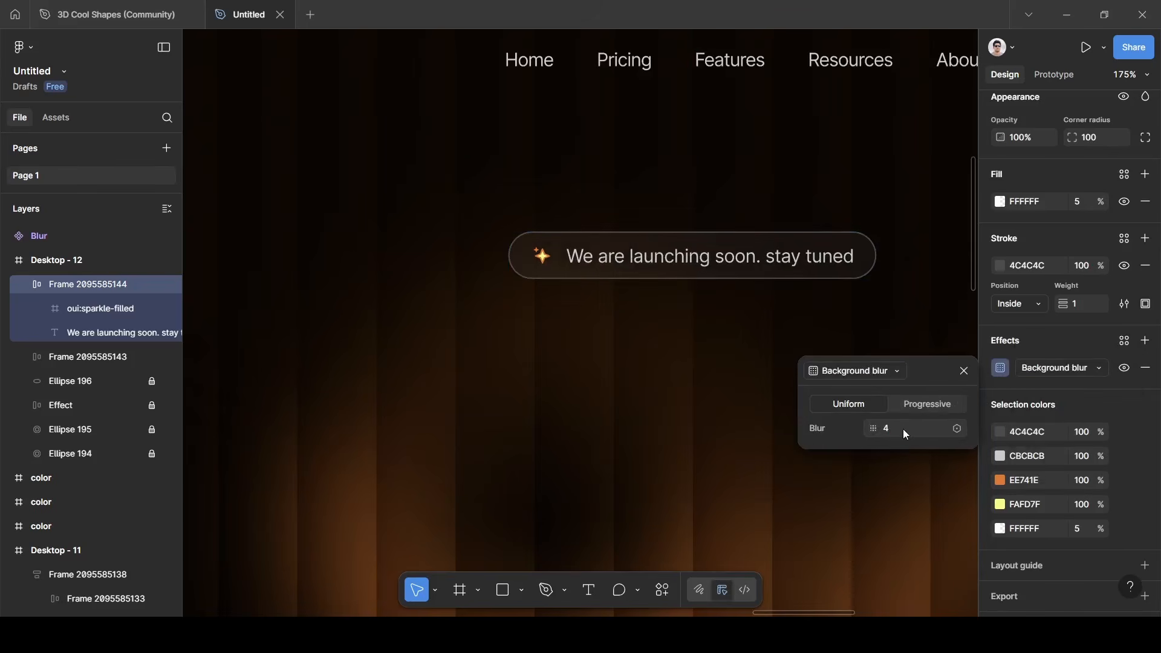
left_click(902, 430)
key("BackSpace")
type("50")
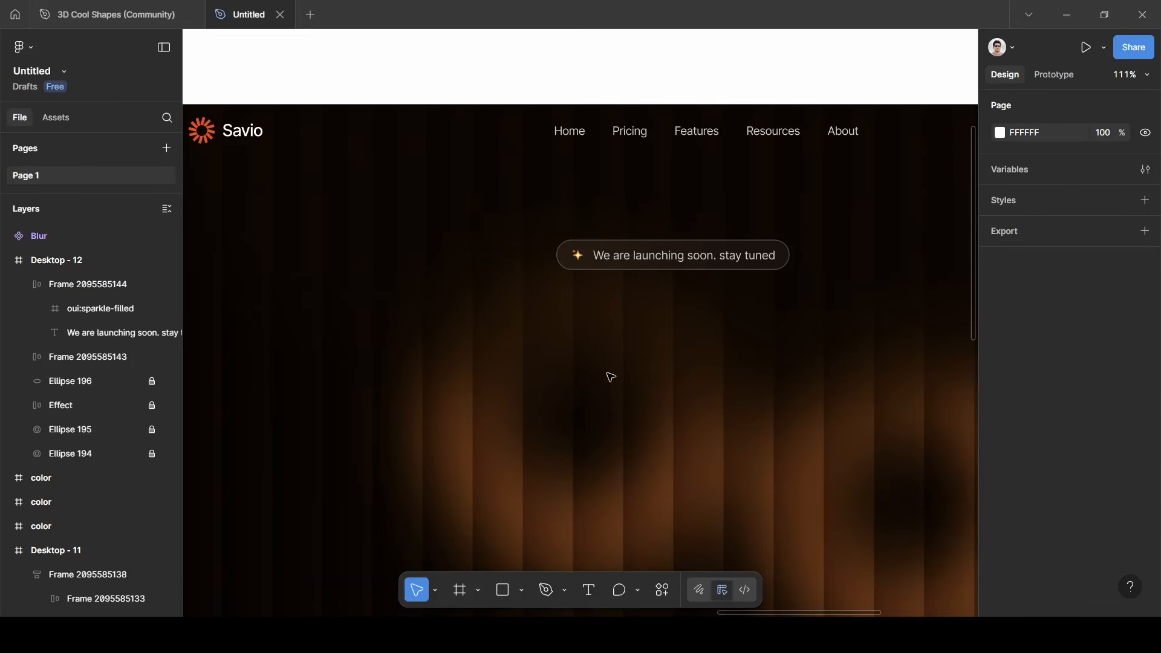
Add the heading text "Take Control of Your Financial Growth" below the announcement badge in Desktop - 12.
key("t")
left_click(548, 341)
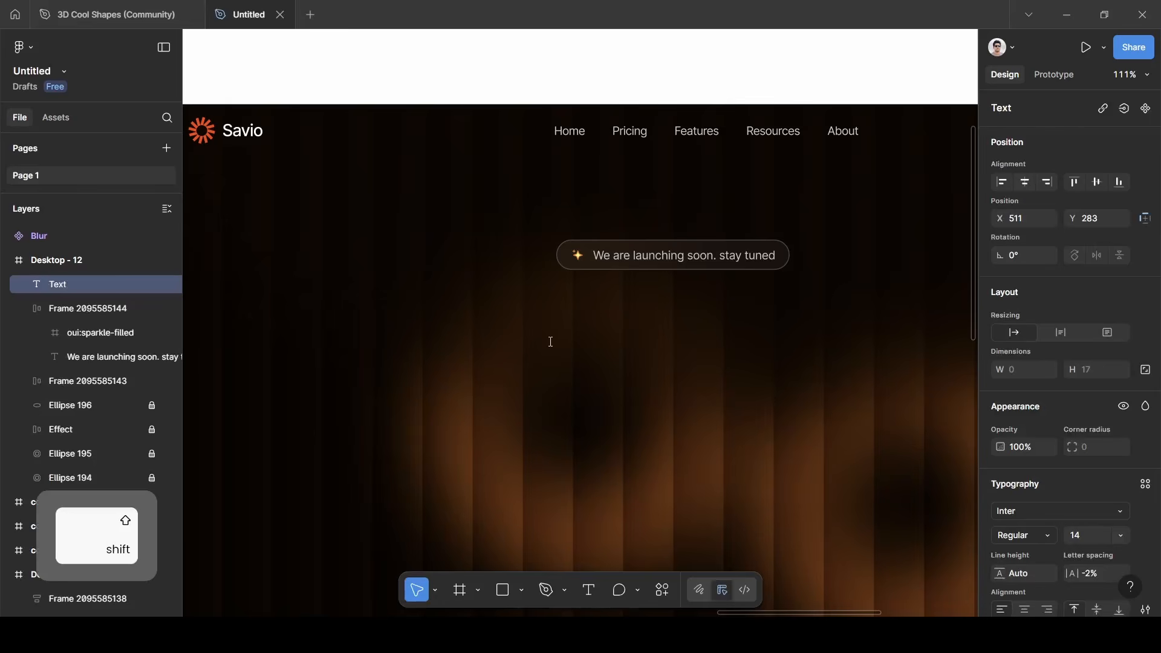
type("Take C")
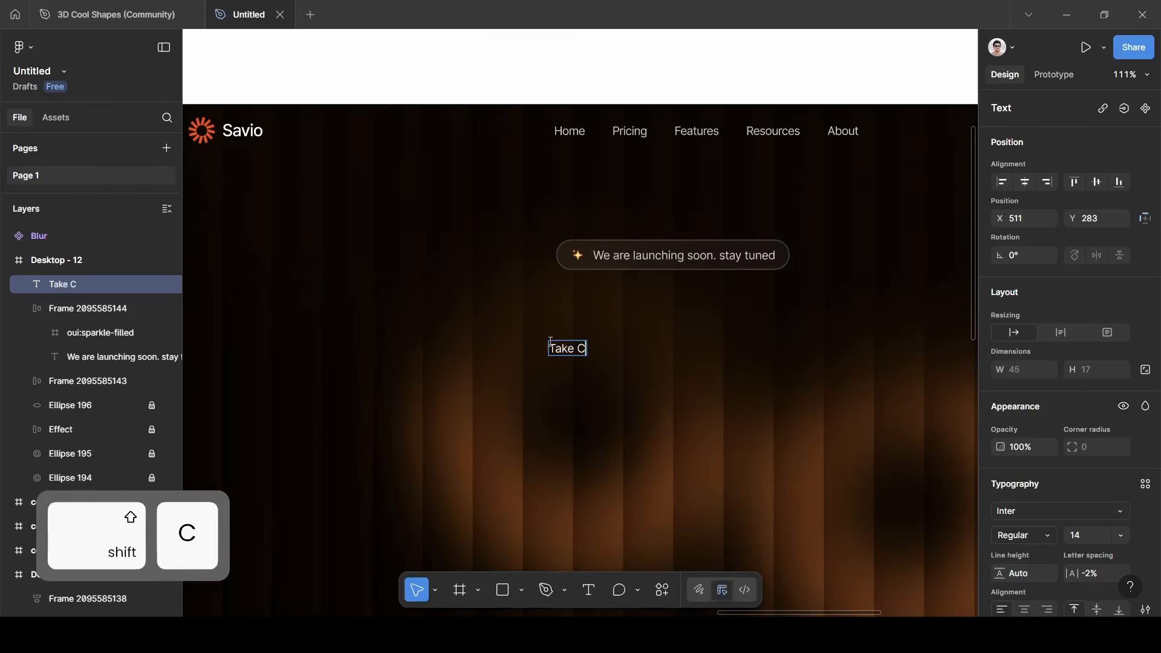
type("ontrol")
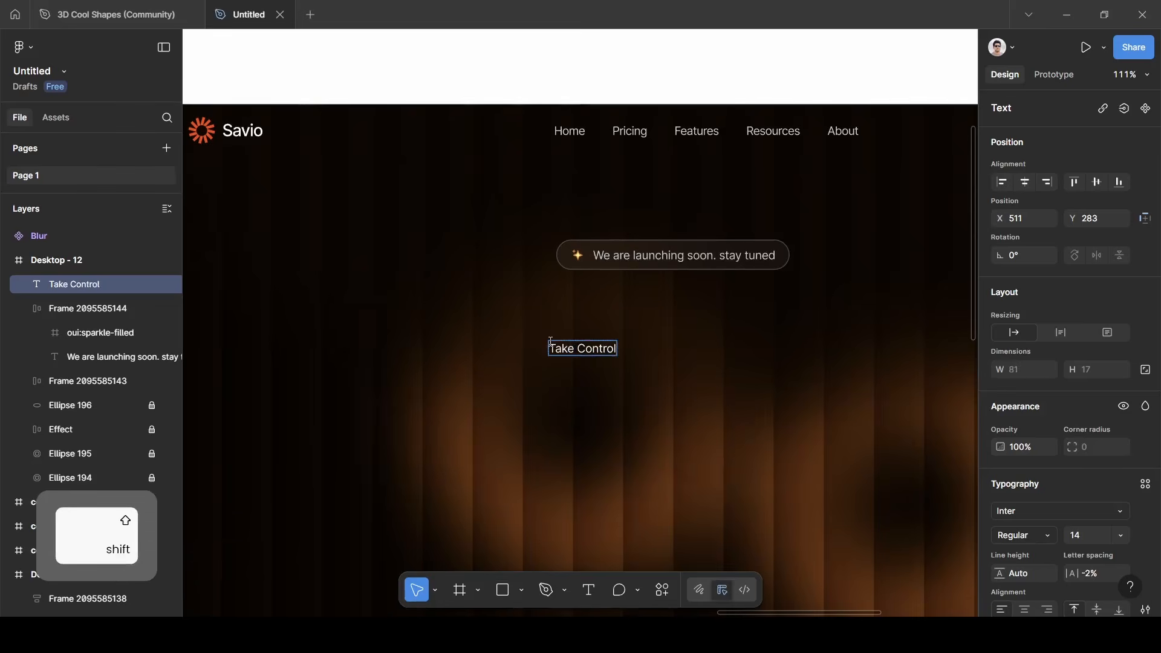
type(" of You")
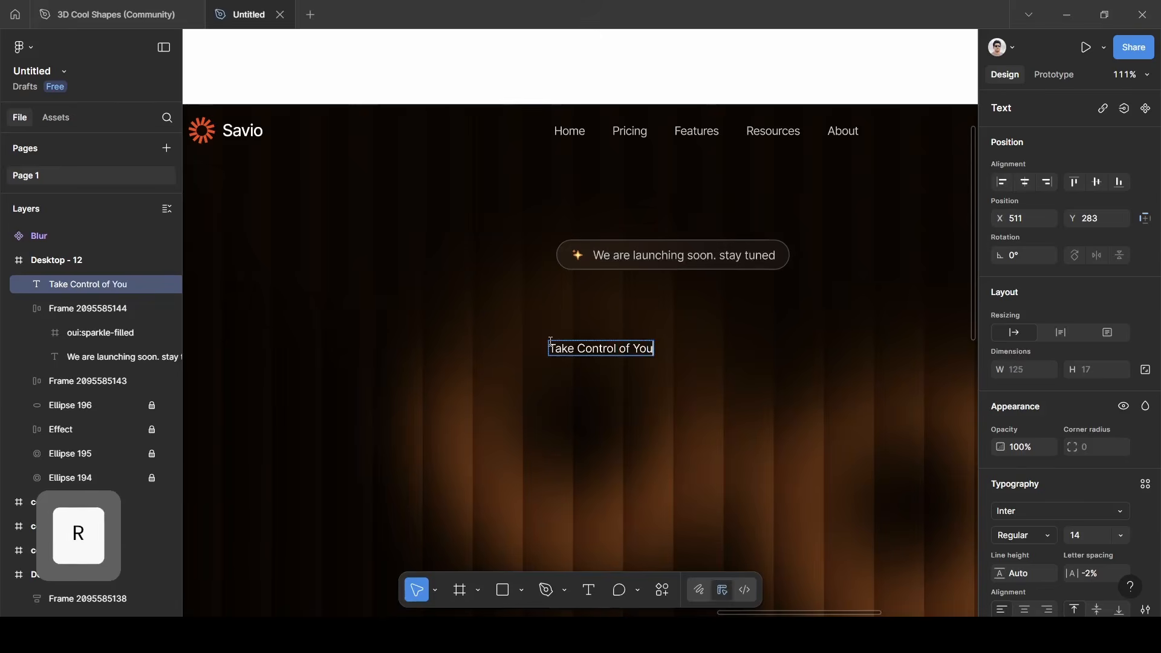
type("r Financial")
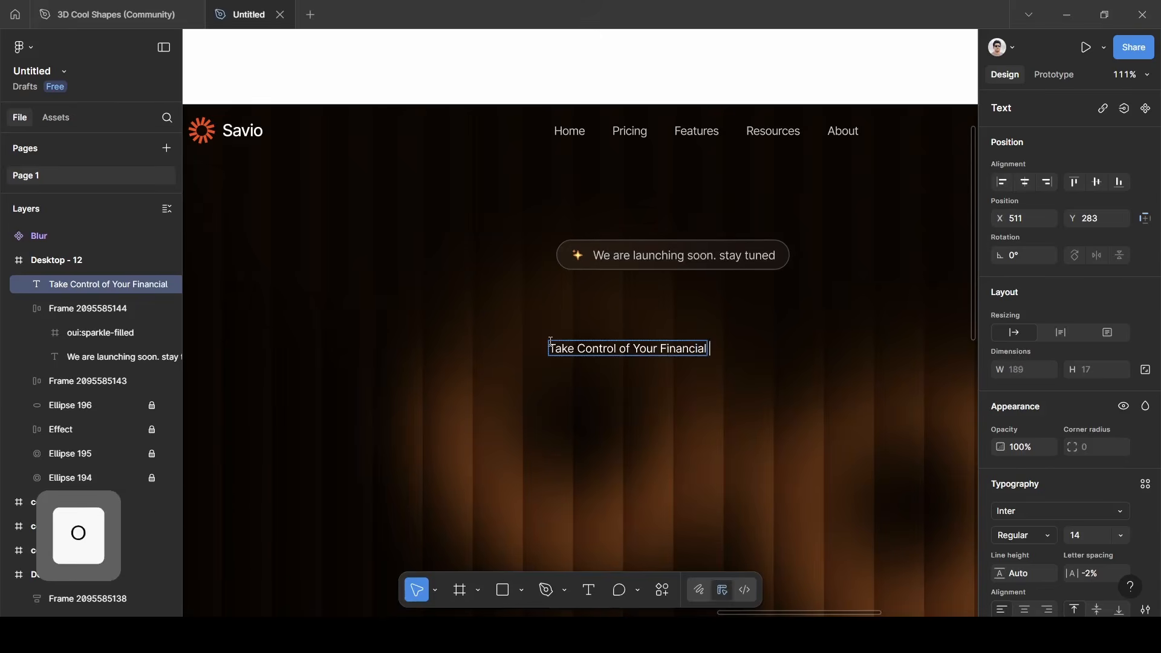
type(" Growth")
key("Escape")
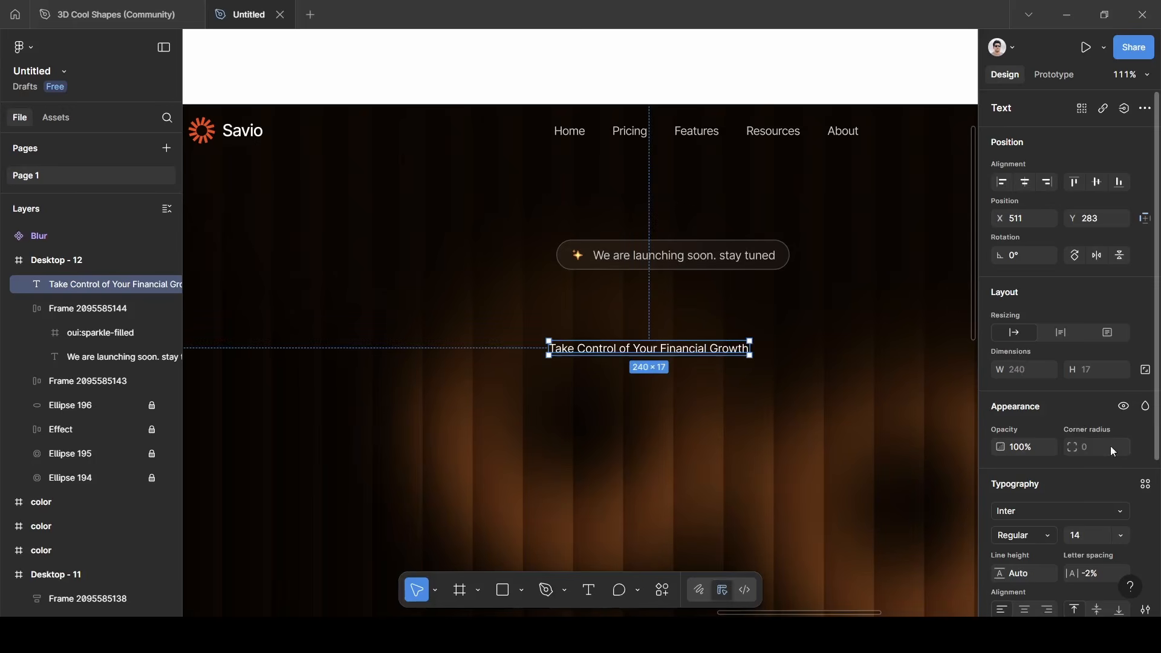
Set the heading's font size to 80 and its weight to Medium.
scroll(1097, 456, "down", 4)
key("BackSpace")
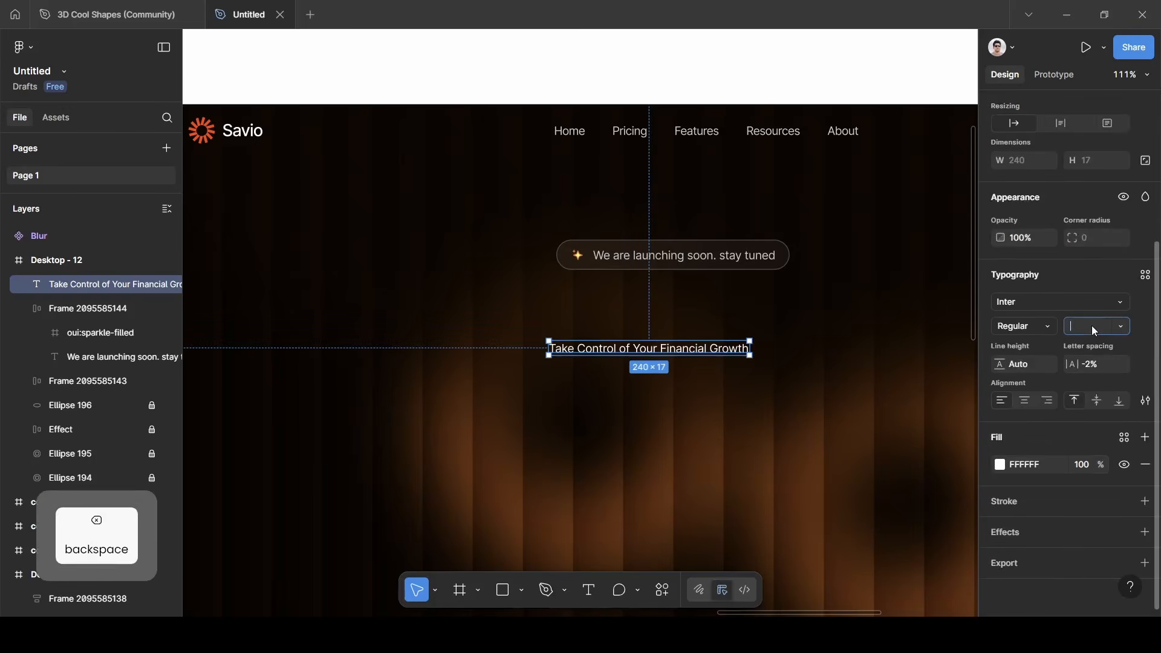
type("80")
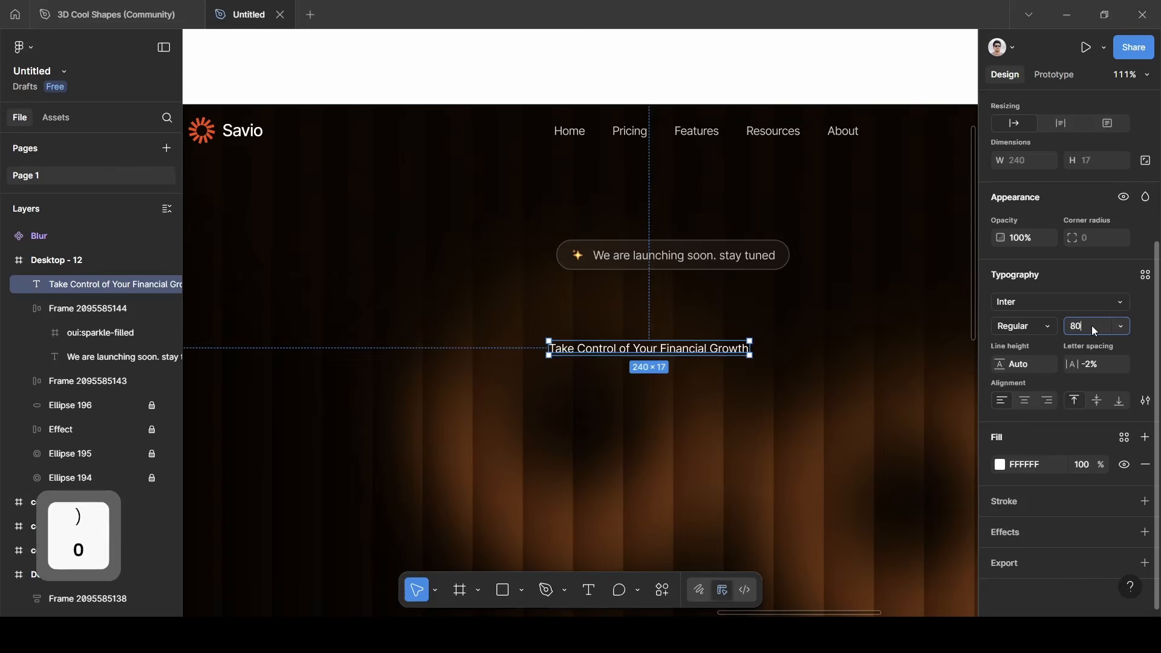
key("Return")
left_click(1040, 330)
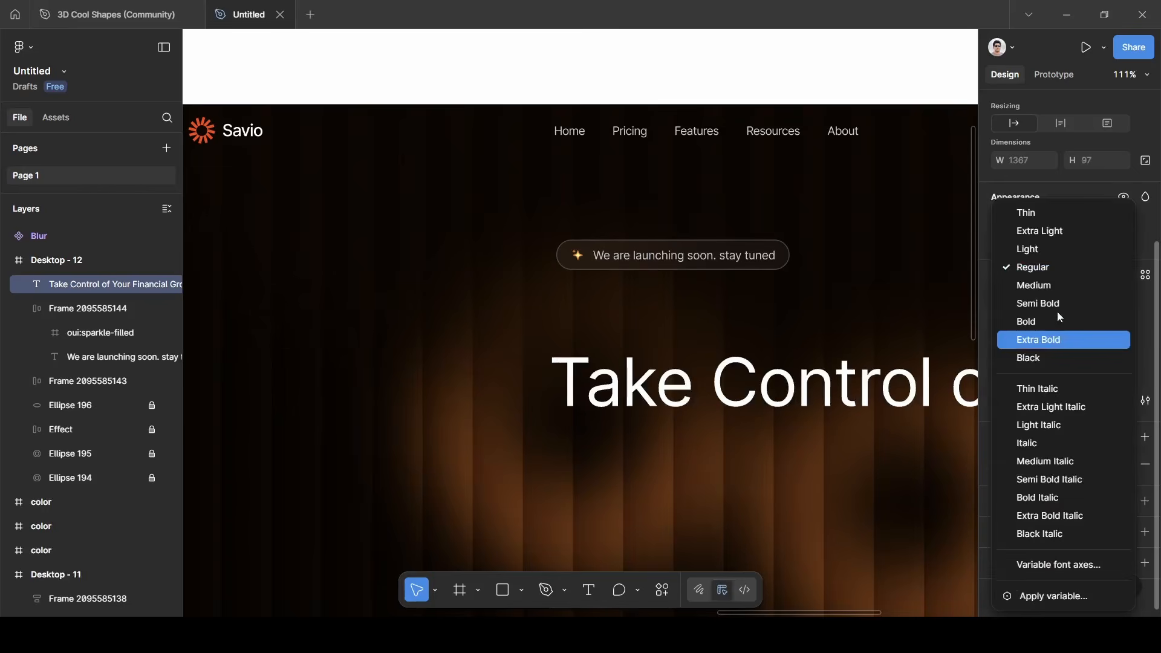
left_click(1049, 288)
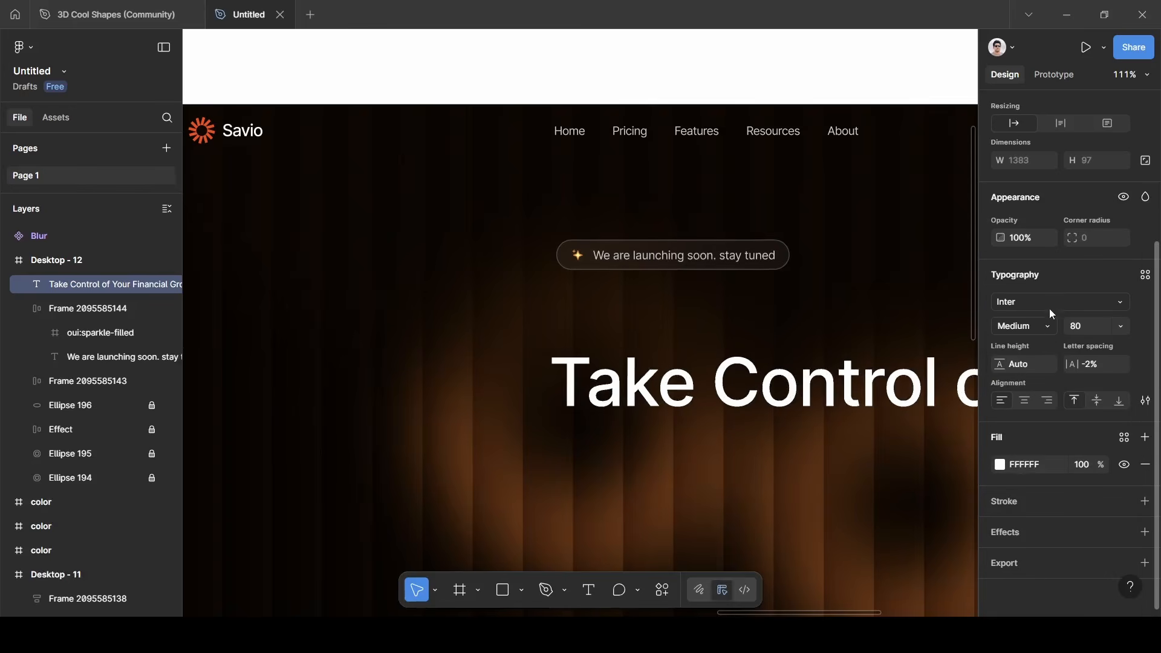
Set the heading's line height to 90 and its letter spacing to -4%.
left_click(1023, 364)
key("BackSpace")
type("90")
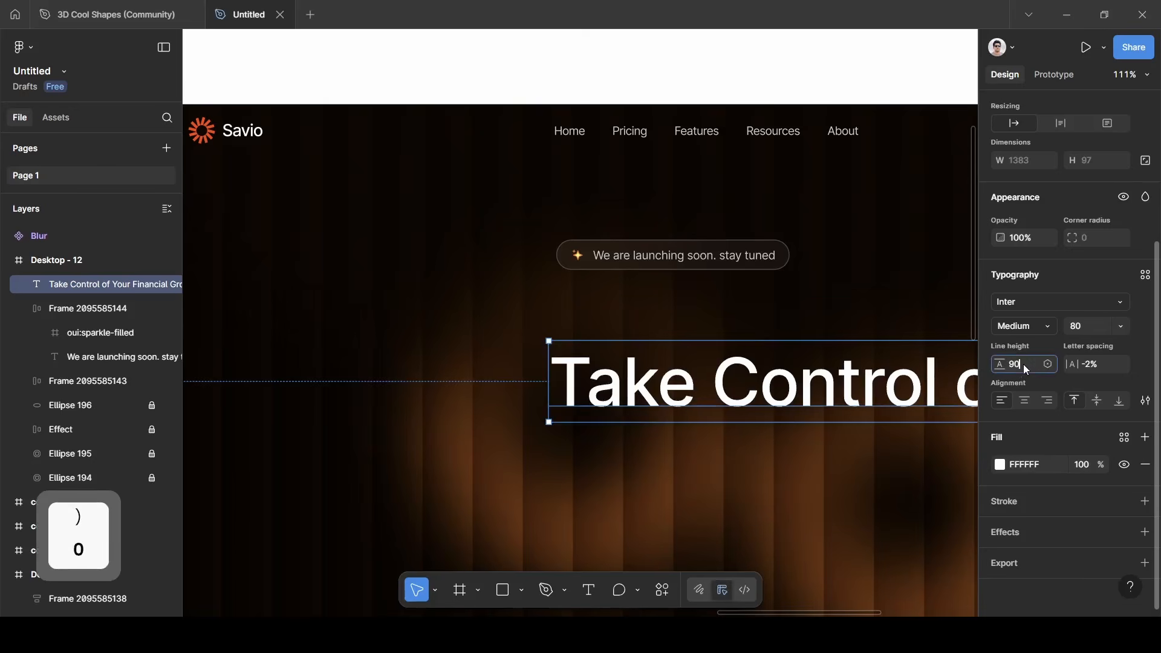
left_click(1108, 368)
key("BackSpace")
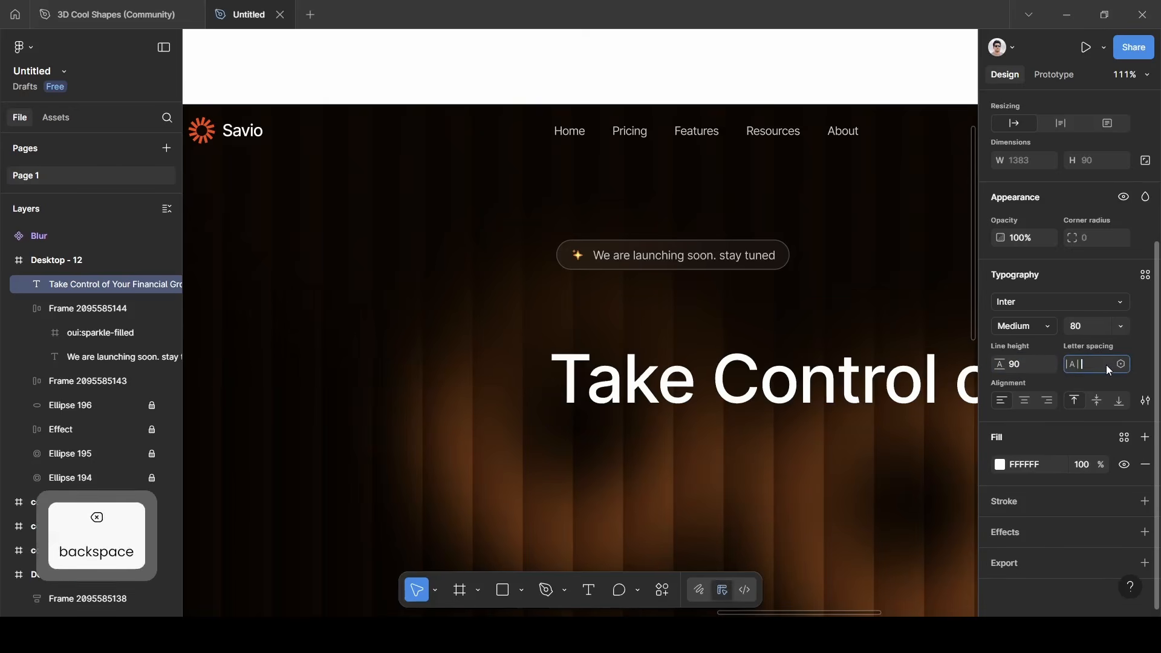
type("-4")
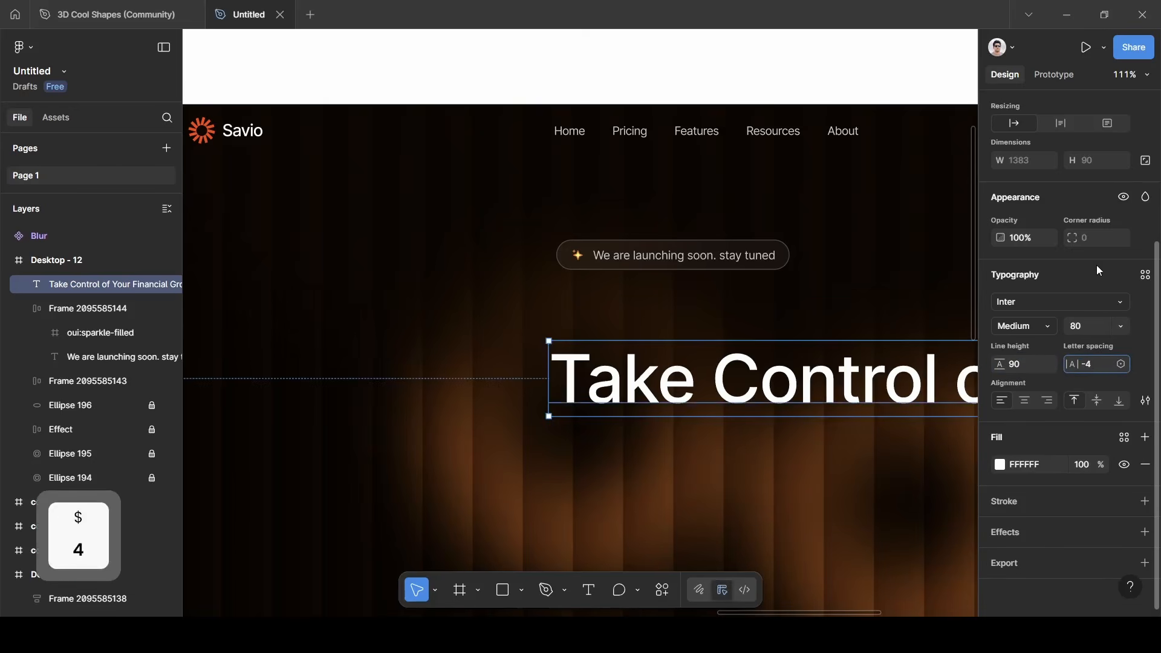
key("Return")
Move the heading within Desktop - 12 and narrow its text box to about 716 wide so the text wraps.
scroll(590, 429, "right", 5)
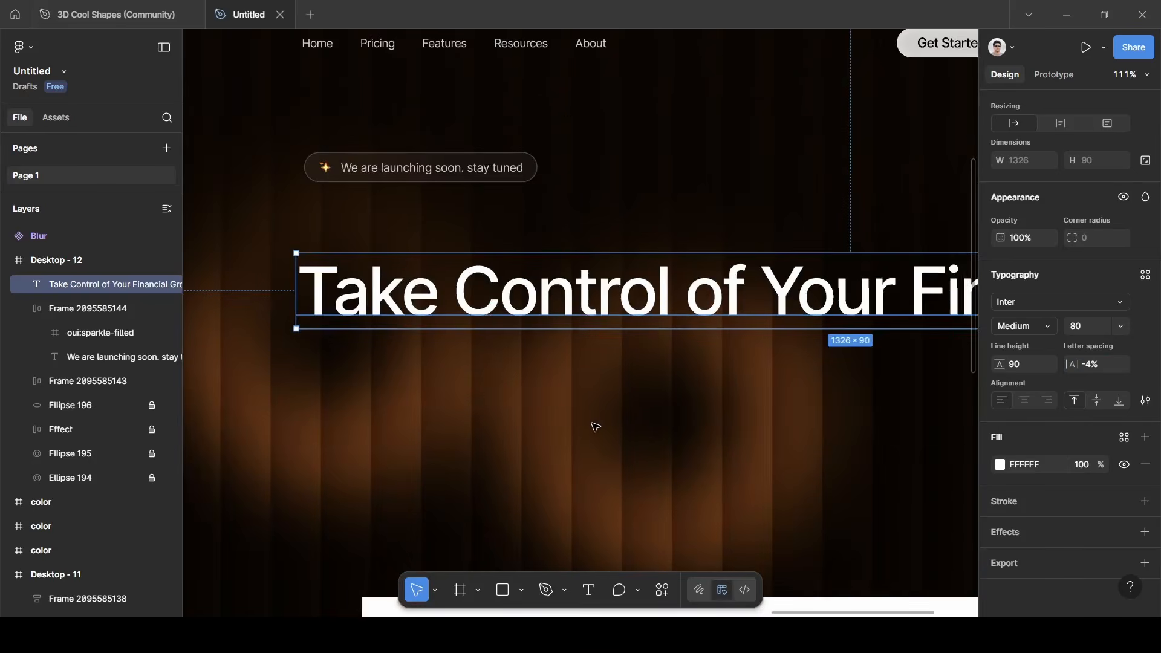
scroll(596, 424, "down", 5)
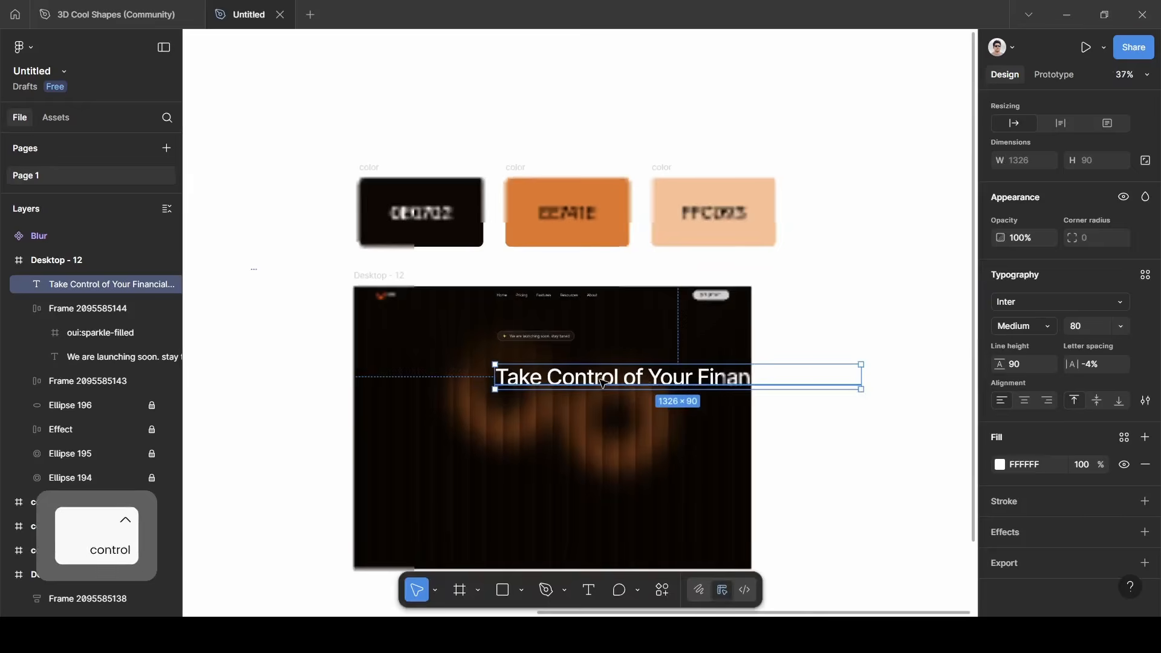
scroll(599, 423, "down", 2)
left_click_drag(608, 380, 468, 382)
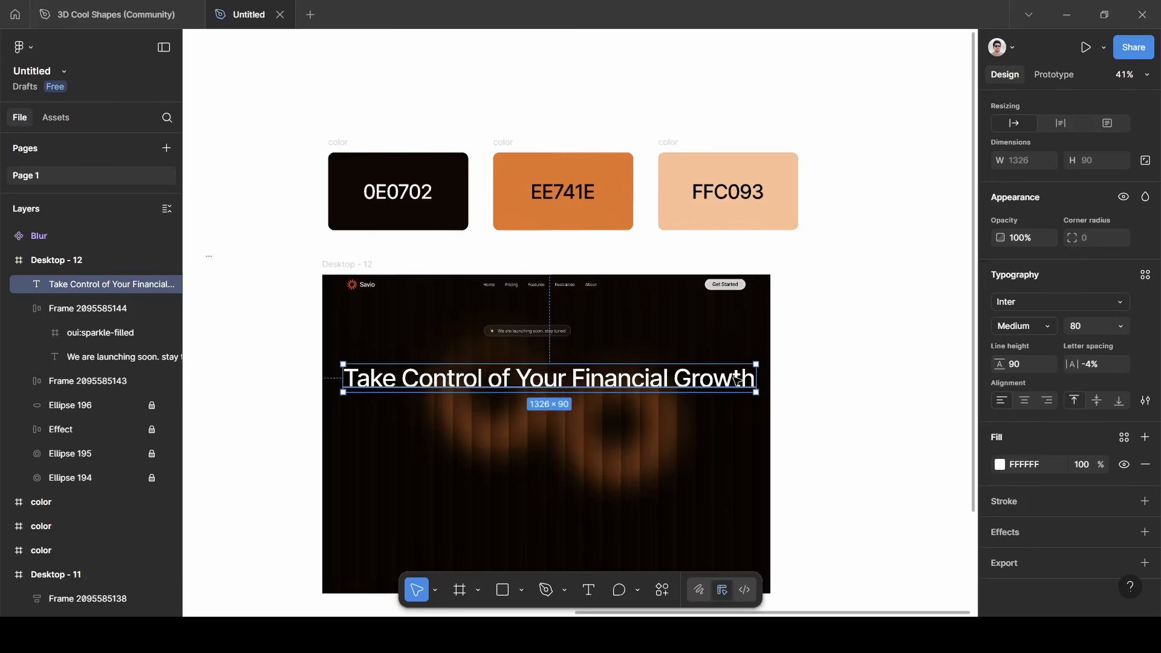
left_click_drag(708, 369, 557, 392)
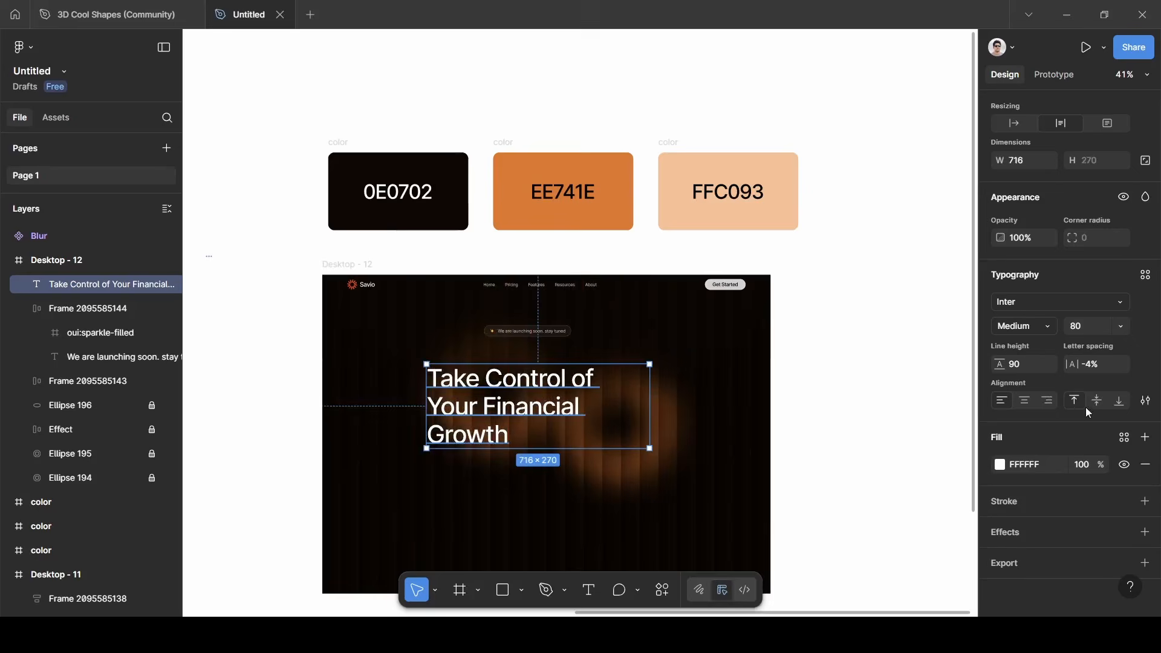
Center-align the heading text, widen its box to about 736, and move it closer to the announcement badge.
left_click(1025, 401)
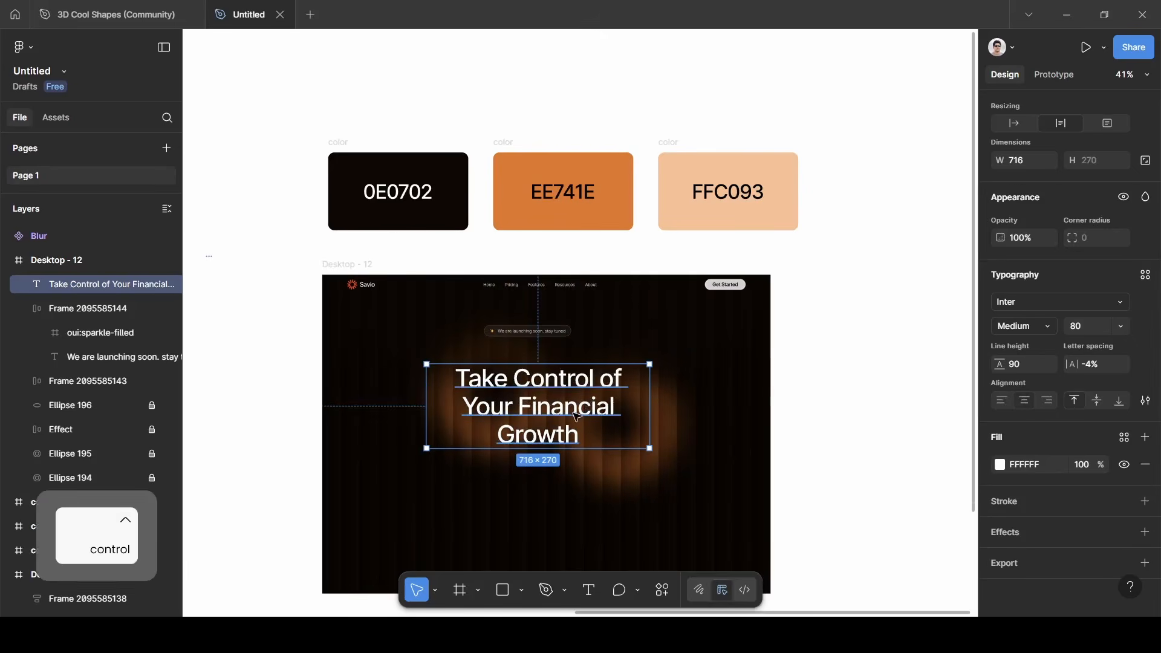
scroll(571, 414, "up", 3)
mouse_move(683, 383)
left_mouse_down()
mouse_move(706, 380)
mouse_move(690, 377)
left_mouse_up()
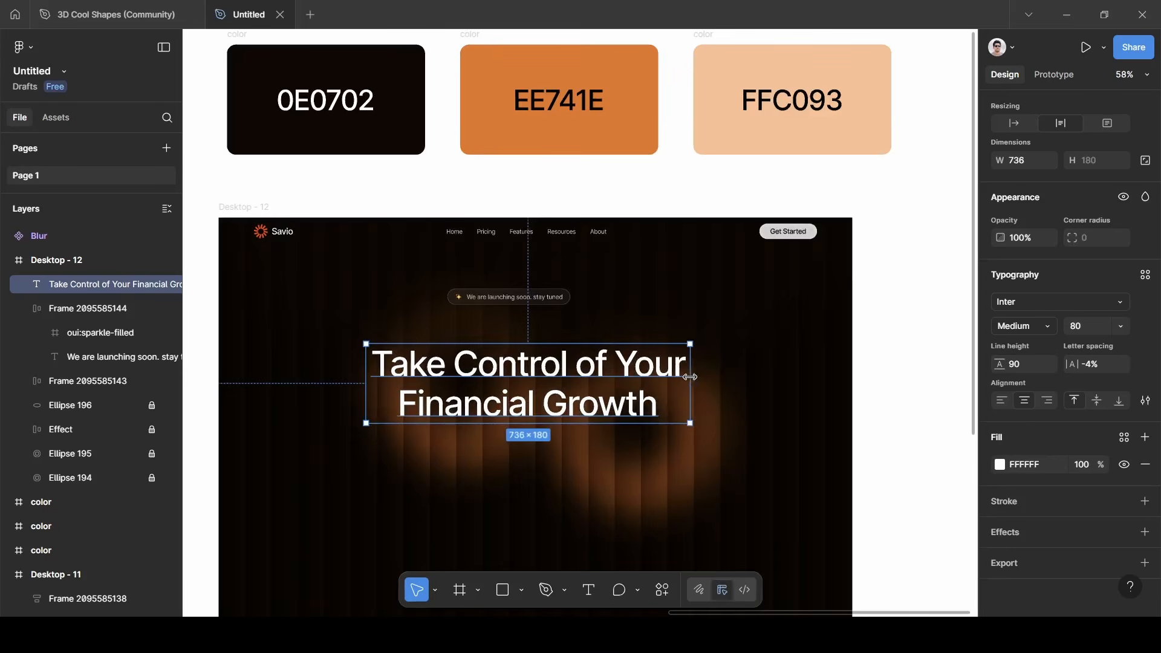
left_click_drag(568, 373, 633, 388)
Set the word "Growth" in Instrument Serif Italic and reposition the heading beneath the announcement badge.
double_click(553, 384)
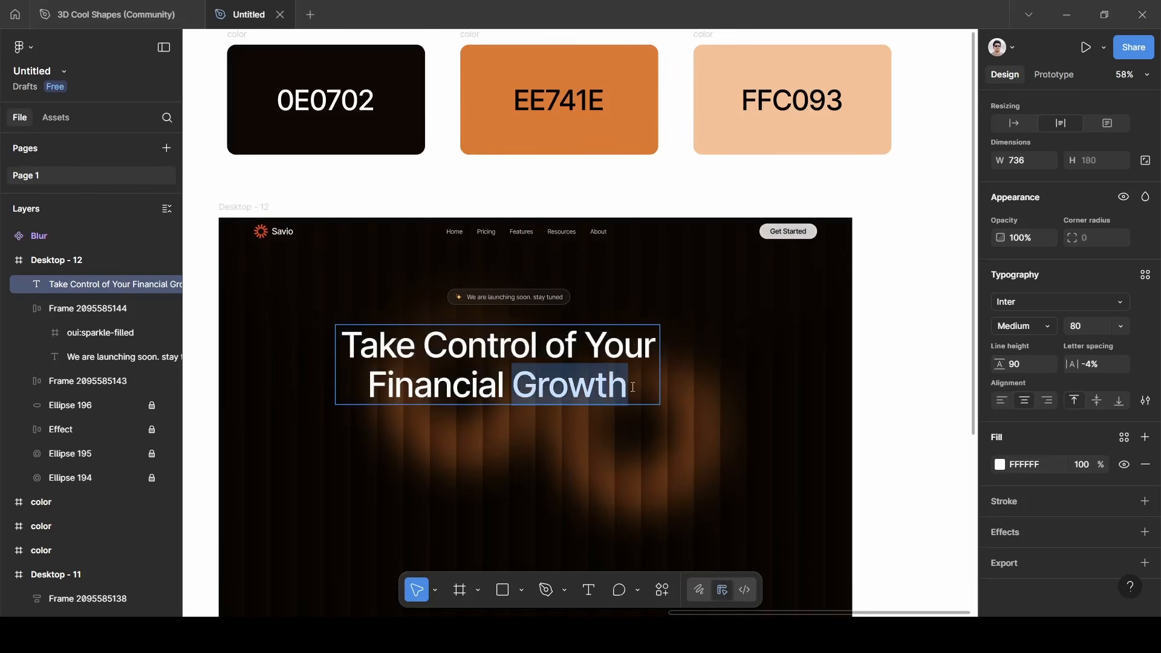
left_click(1022, 301)
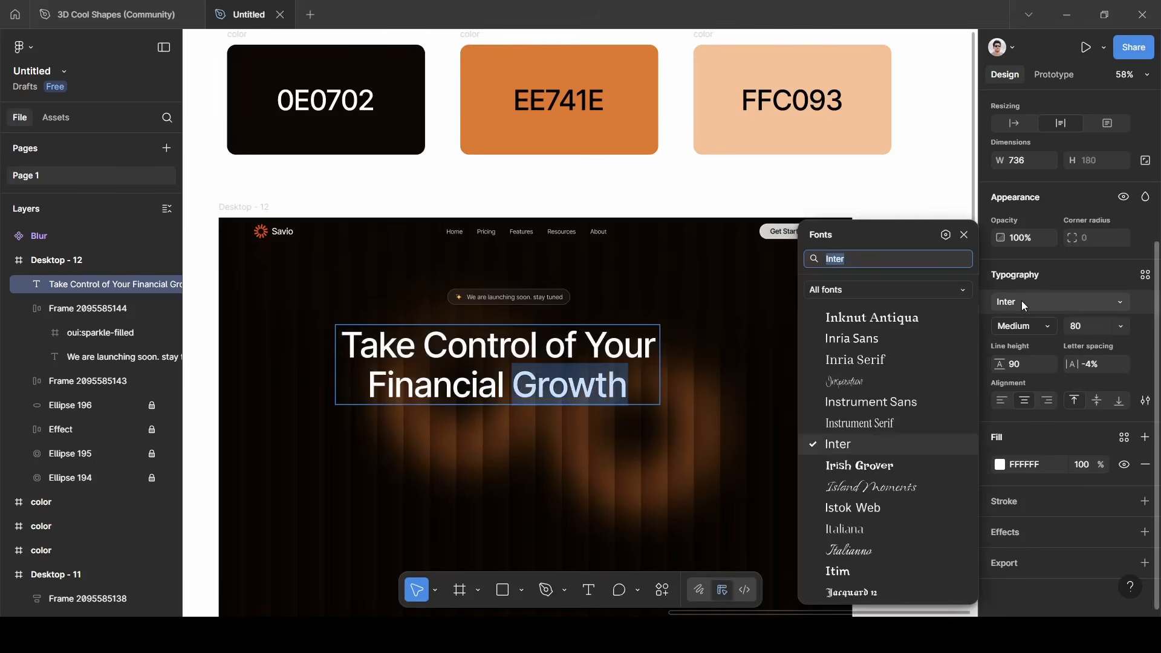
left_click(873, 426)
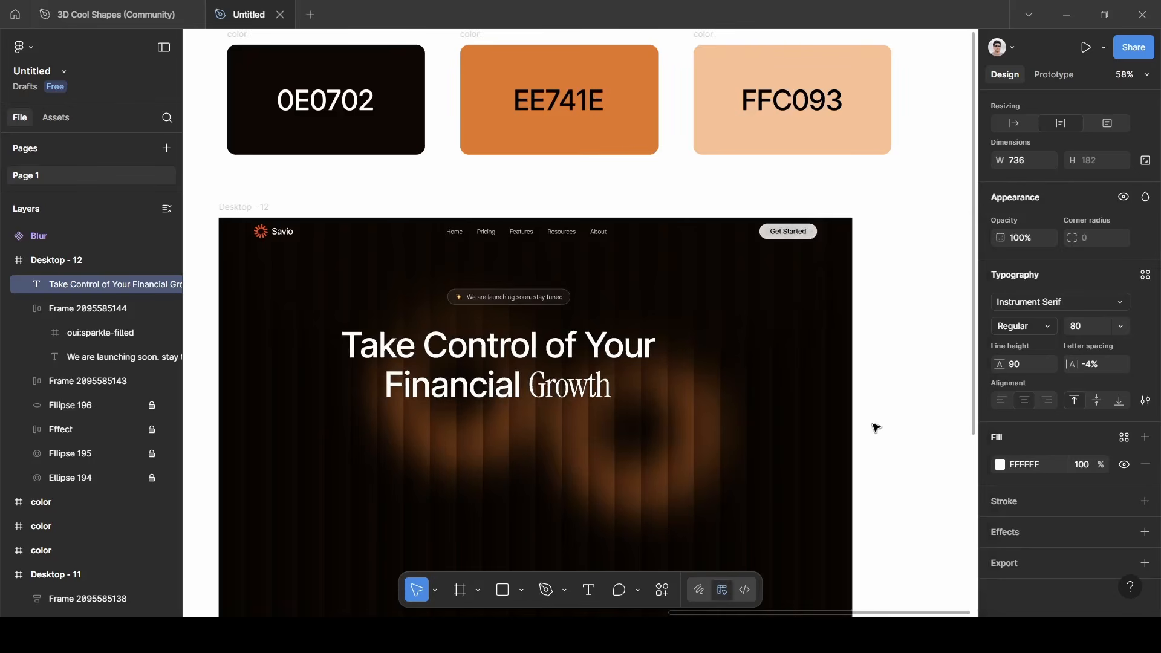
left_click(1011, 327)
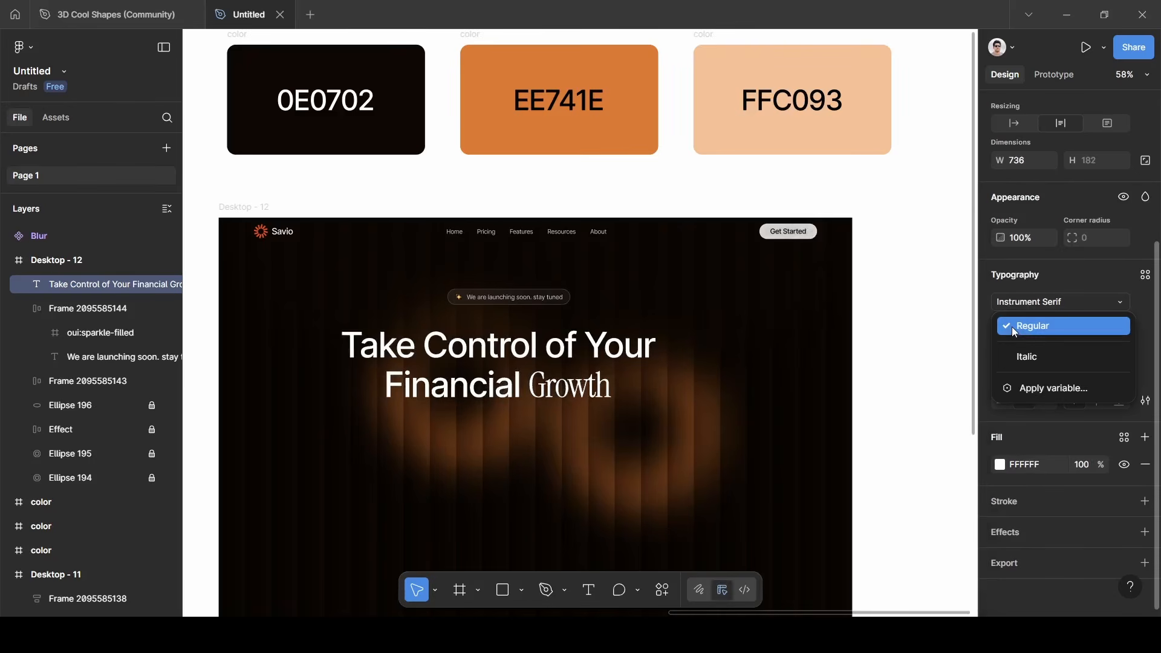
left_click(1025, 357)
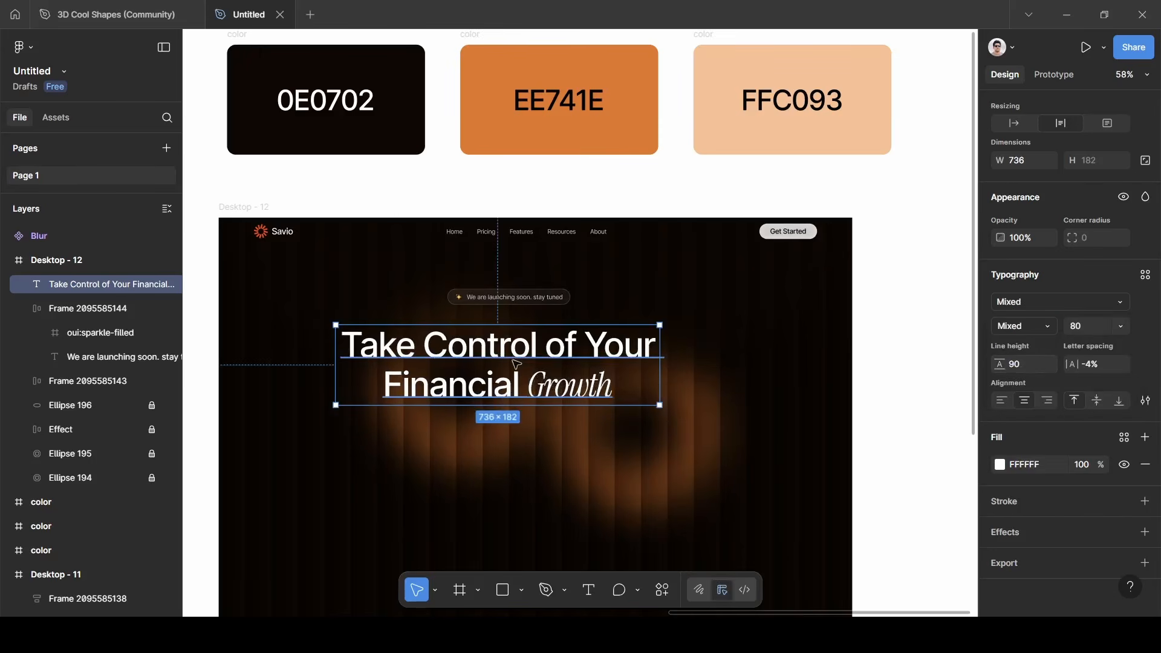
left_click_drag(509, 401, 524, 402)
scroll(524, 412, "left", 4)
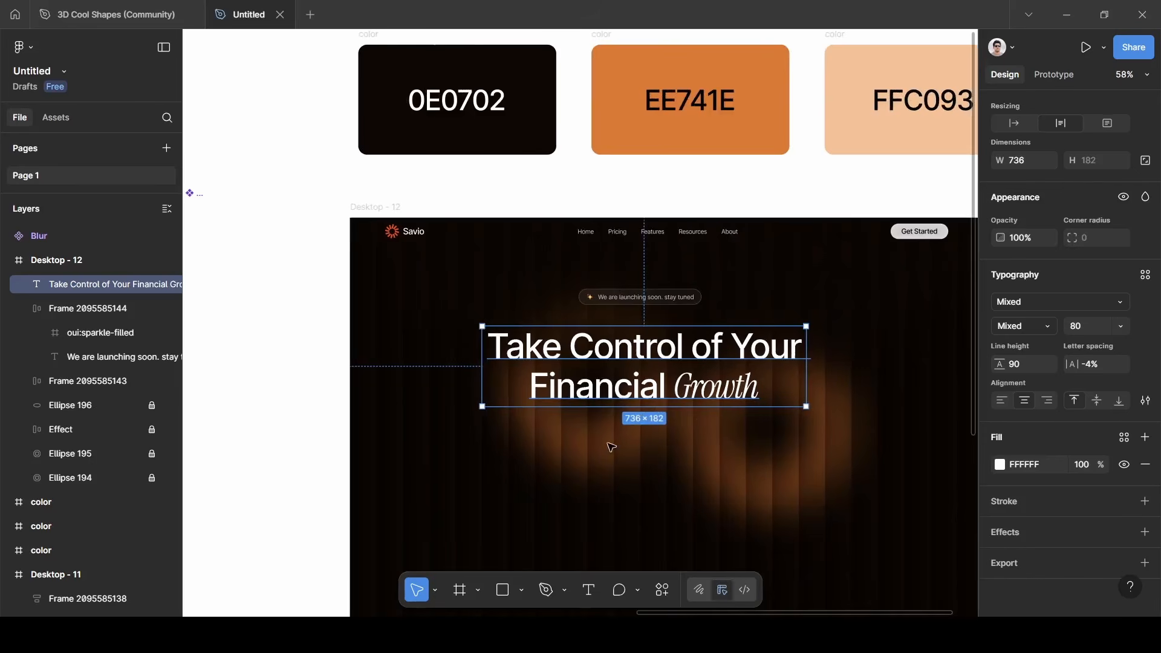
Copy the "AI-powered money management" description text from the hero in Desktop - 11.
scroll(607, 460, "down", 3)
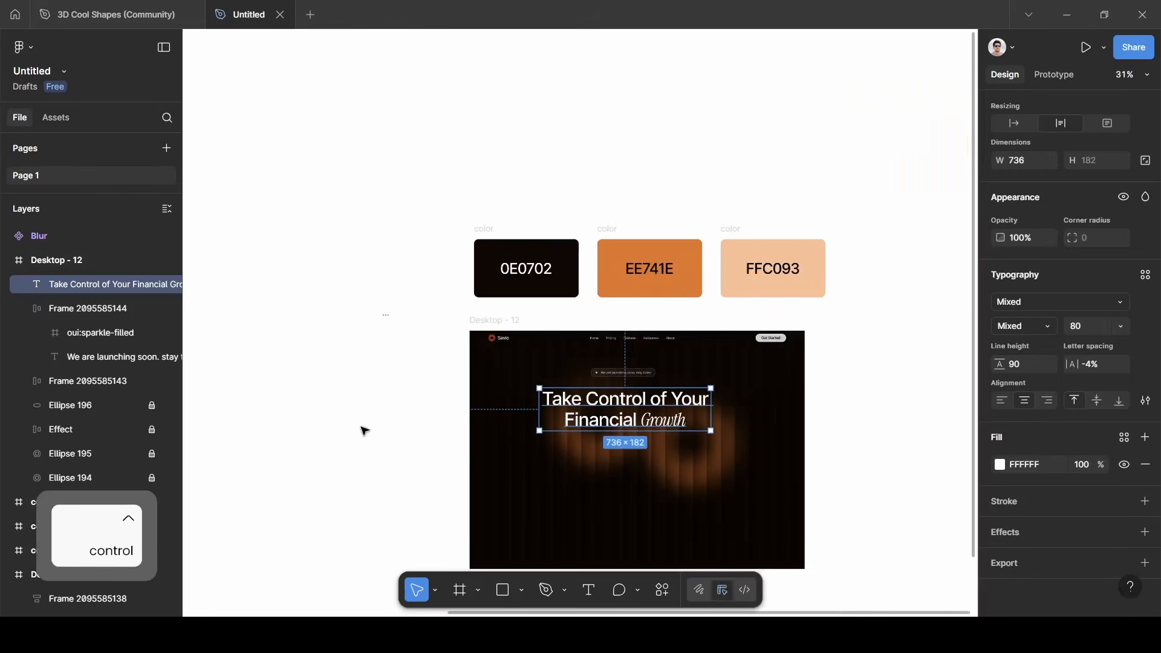
left_click(316, 412)
scroll(314, 411, "left", 4)
scroll(320, 416, "left", 4)
scroll(423, 394, "down", 3)
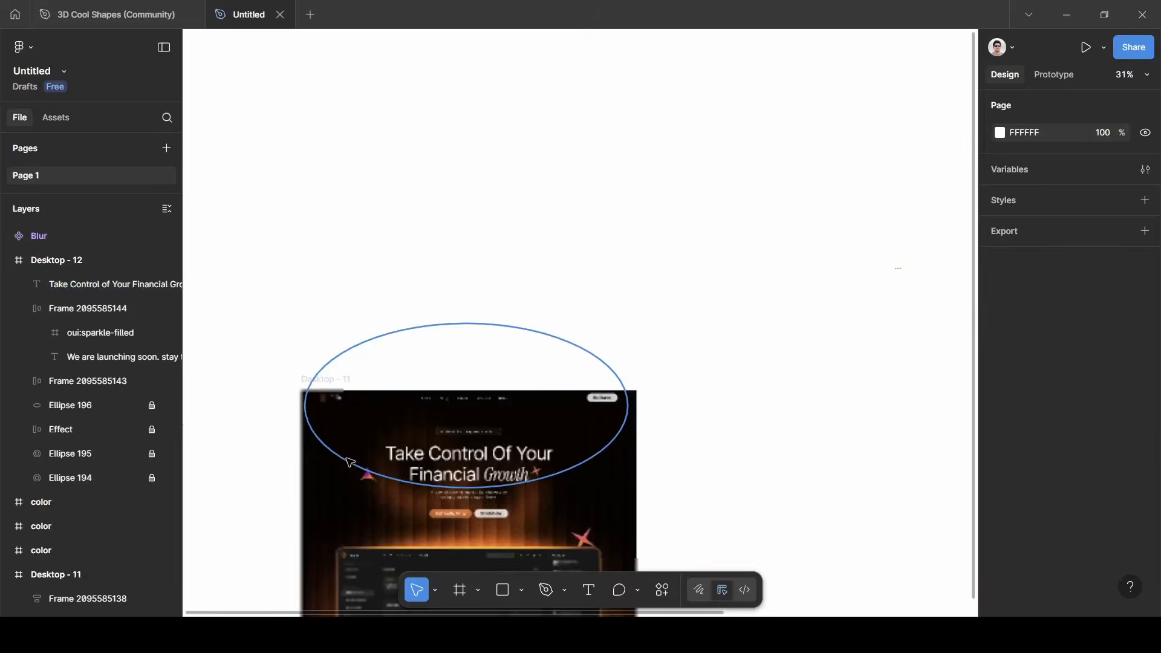
double_click(470, 369)
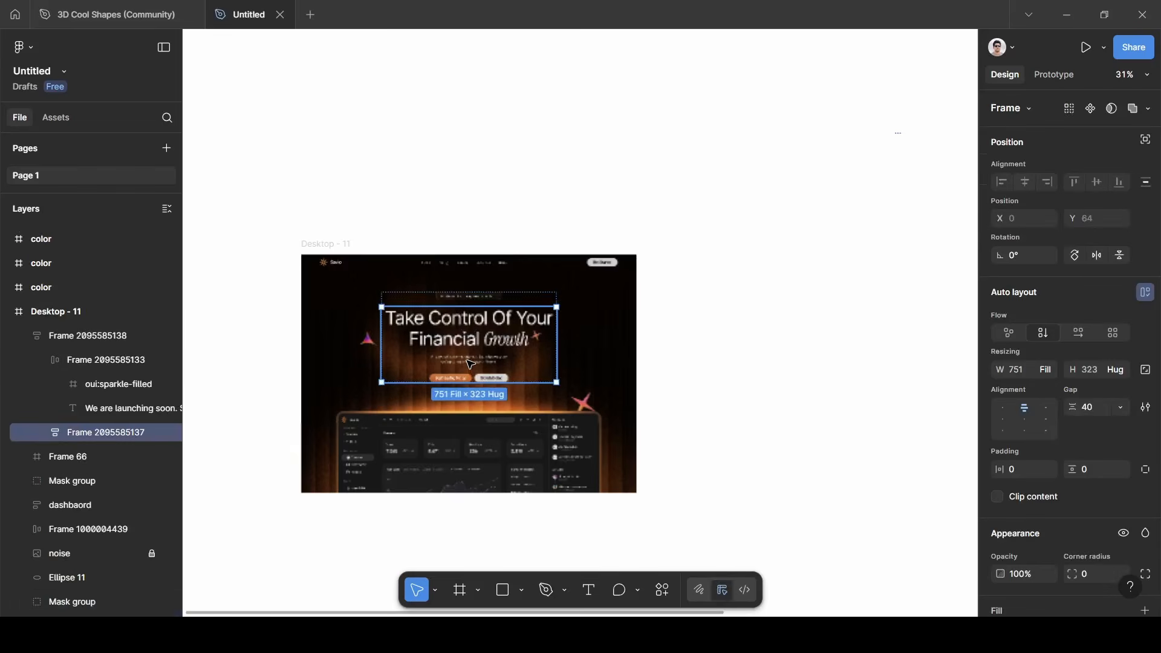
left_click(469, 363)
left_click(472, 359)
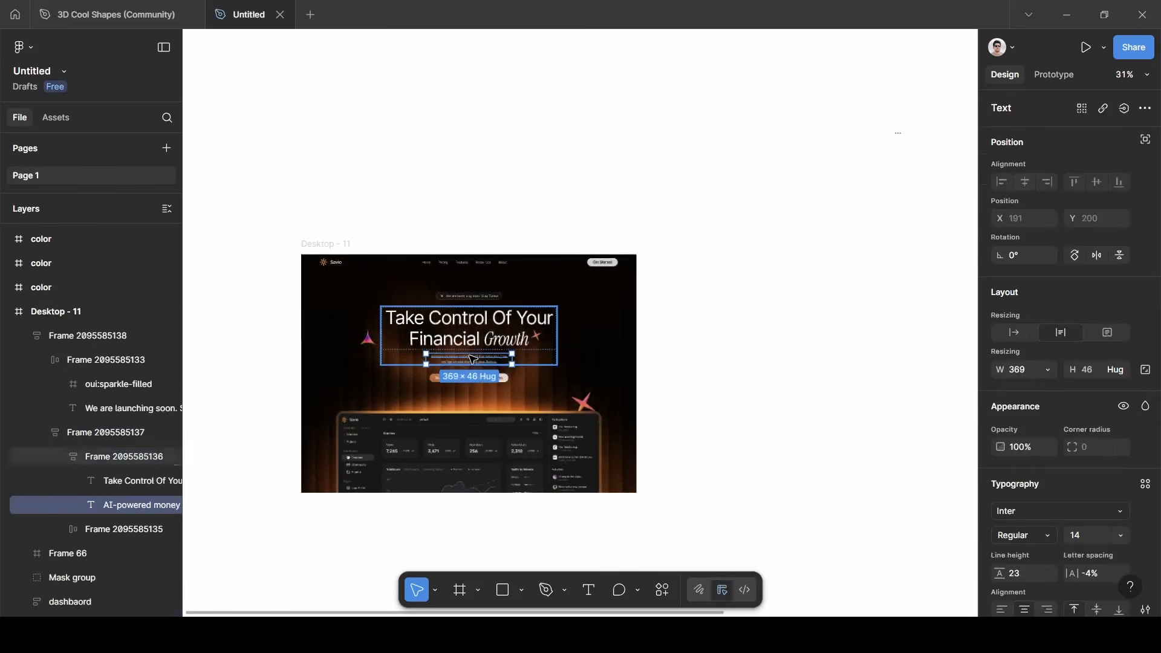
key("ctrl+c")
Paste the description text into Desktop - 12 and place it below the heading at about X 459, Y 454.
left_click(753, 359)
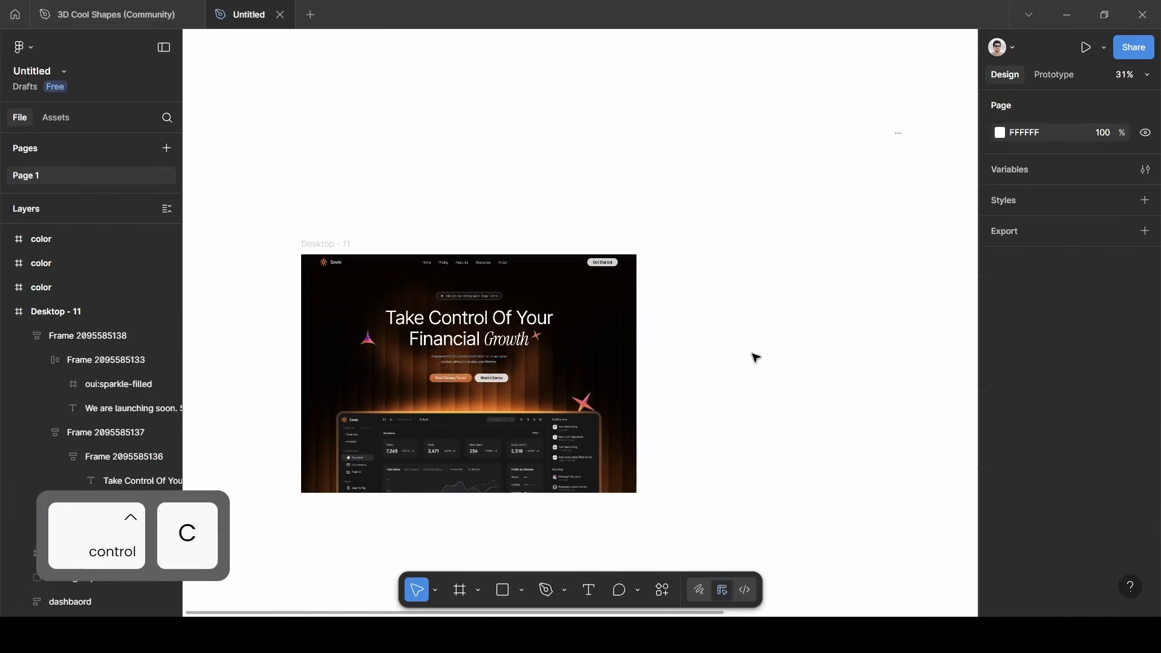
scroll(754, 357, "right", 8)
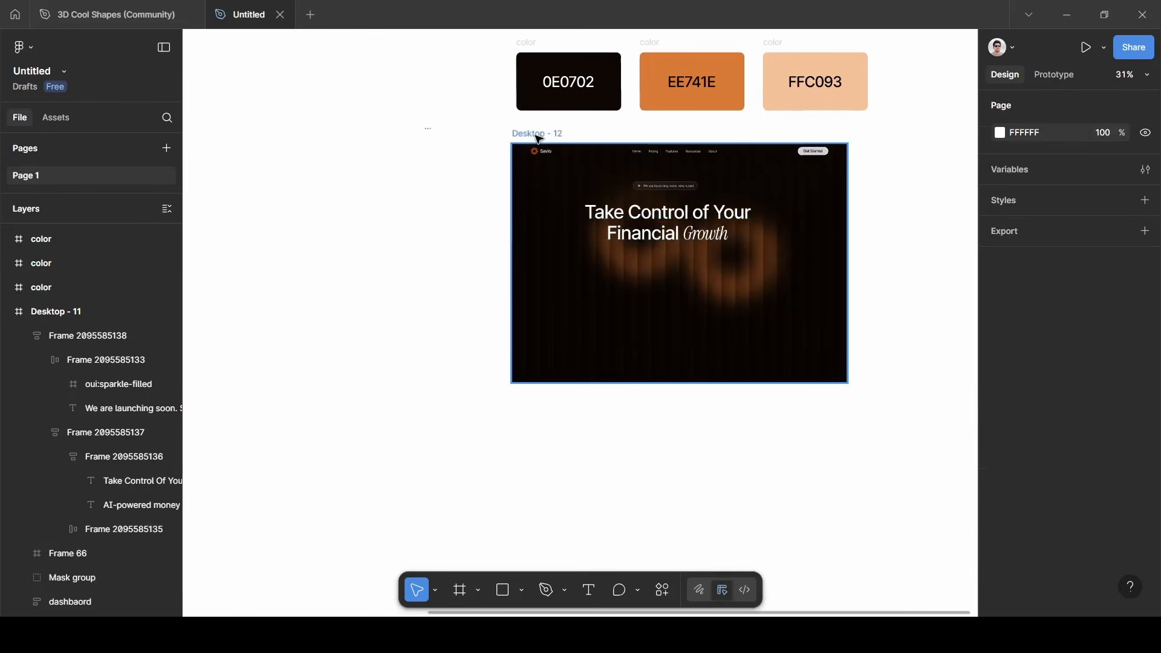
left_click(640, 230)
scroll(693, 242, "up", 5)
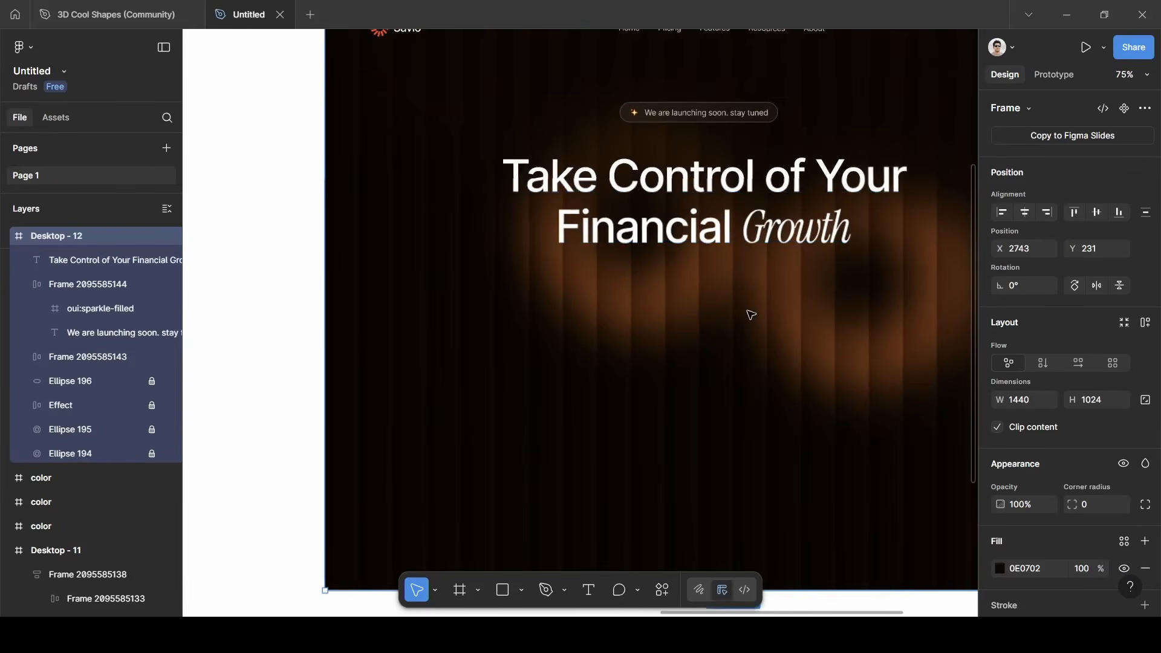
key("ctrl+v")
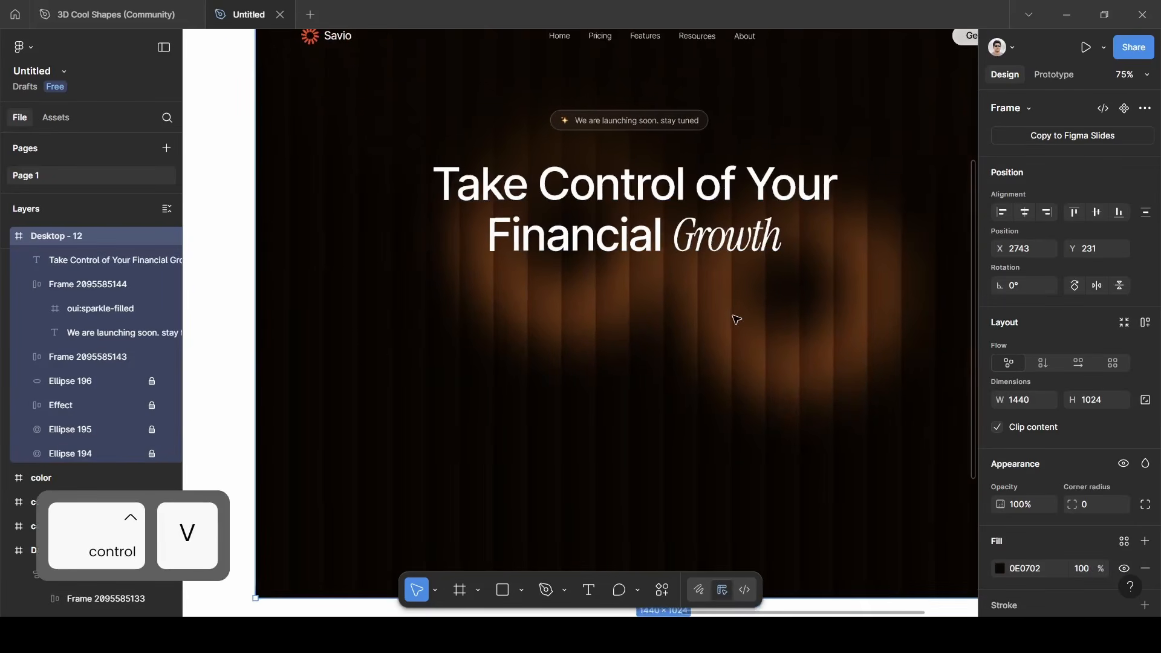
left_click_drag(442, 152, 597, 296)
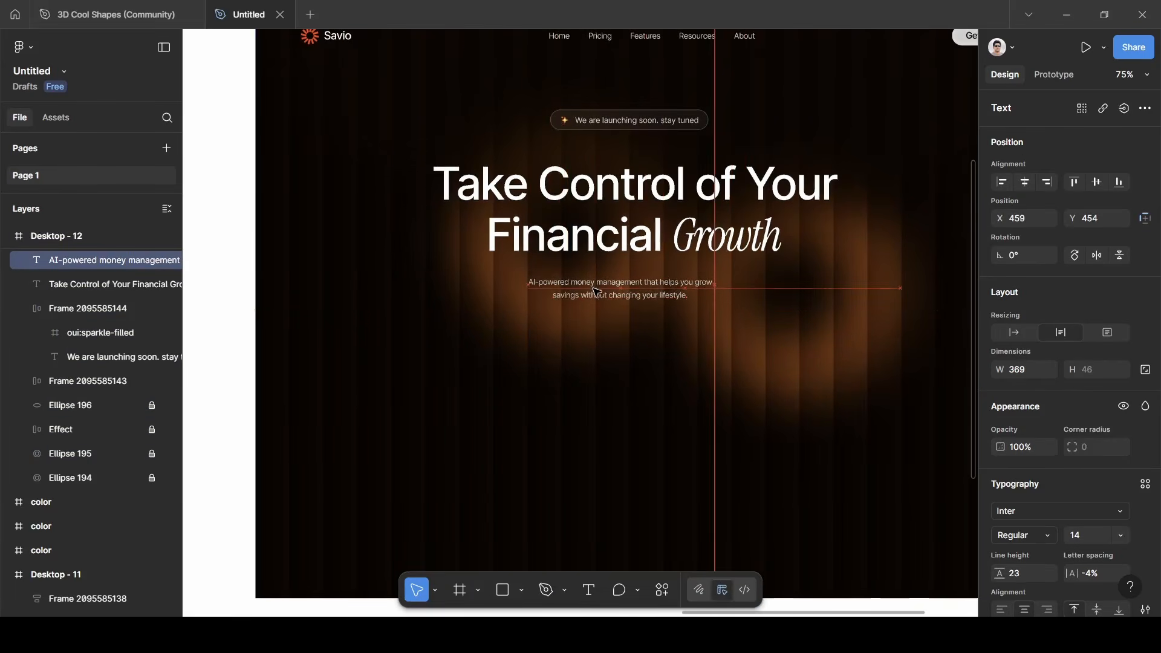
Place a copy of the navigation bar's Get Started button below the description at X 489, Y 537, and a second copy beside it at X 644.
key("ctrl")
scroll(646, 364, "down", 1)
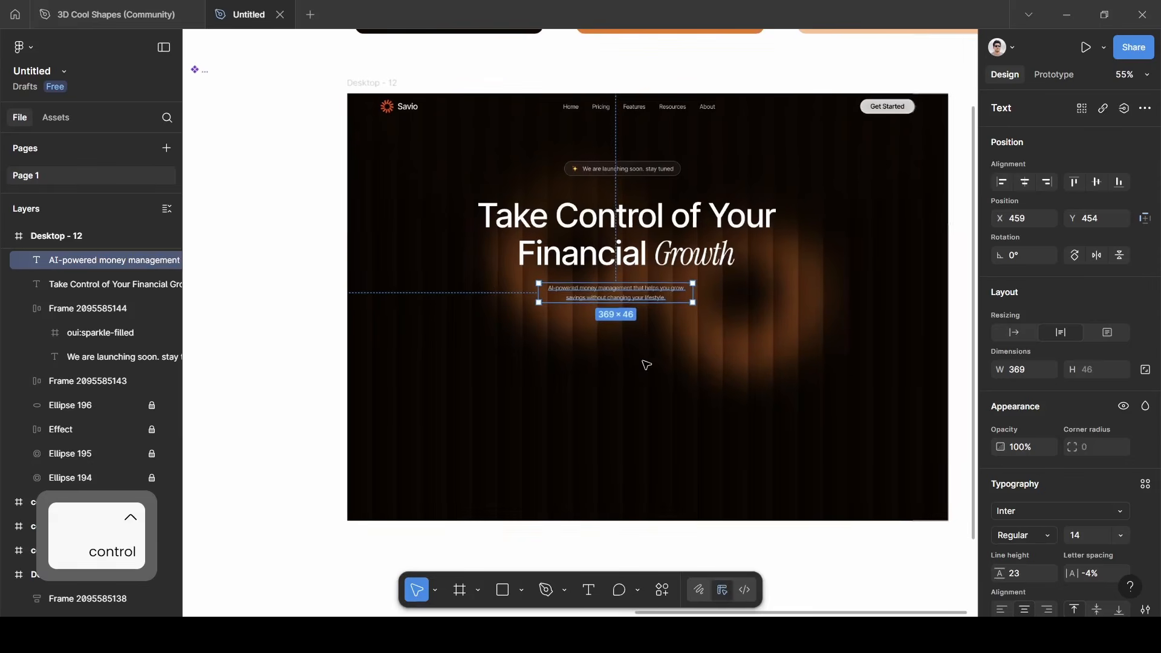
left_click(883, 113)
double_click(884, 112)
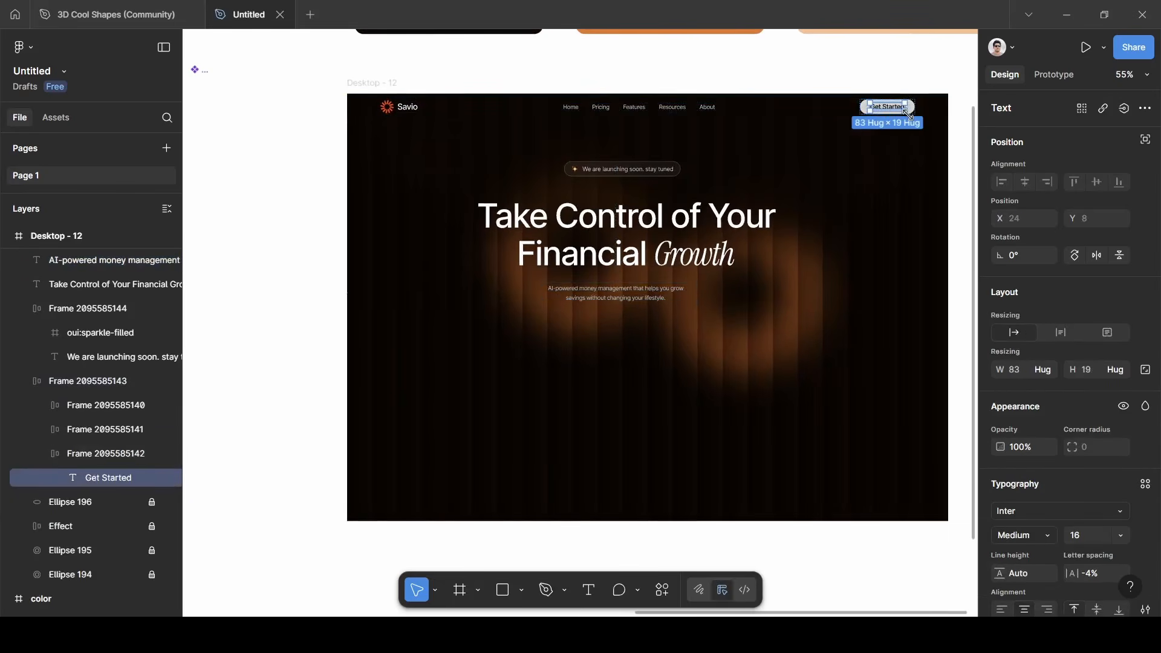
left_click(925, 136)
double_click(895, 107)
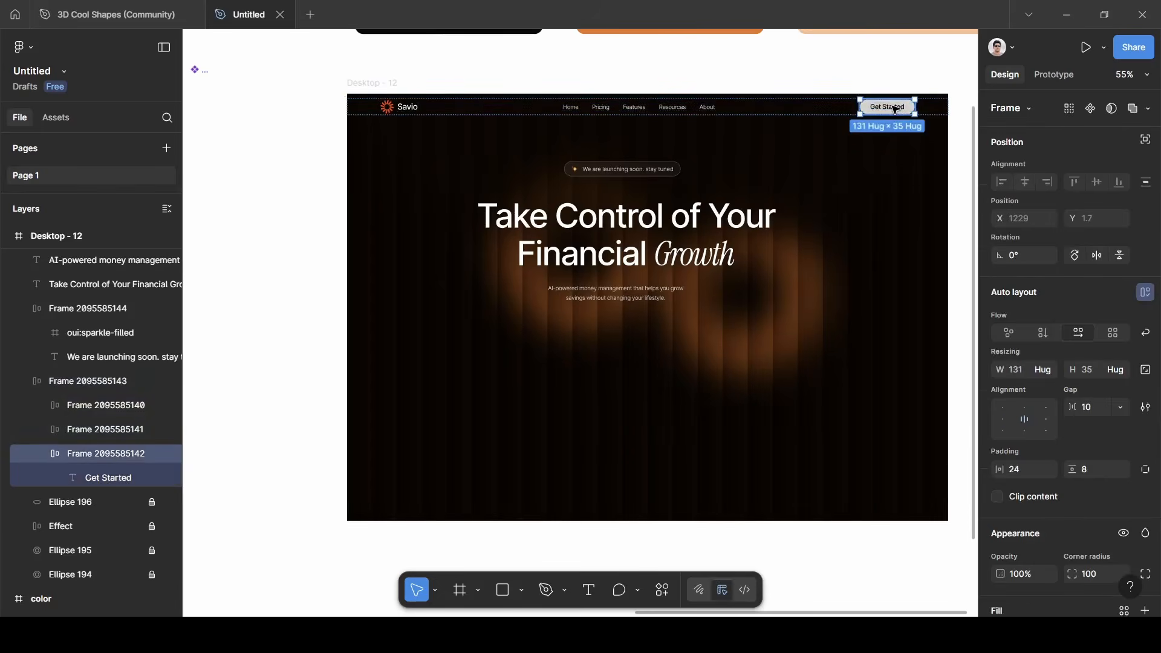
left_click_drag(897, 112, 582, 327)
scroll(596, 356, "up", 5)
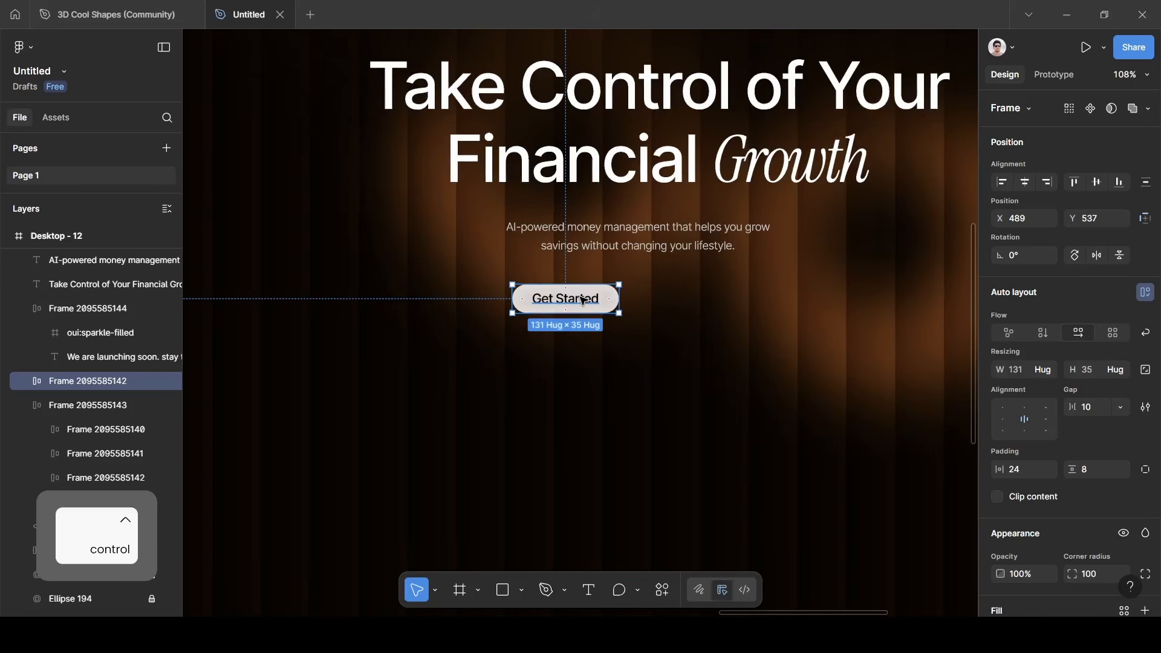
key("ctrl+d")
left_click_drag(582, 301, 708, 301)
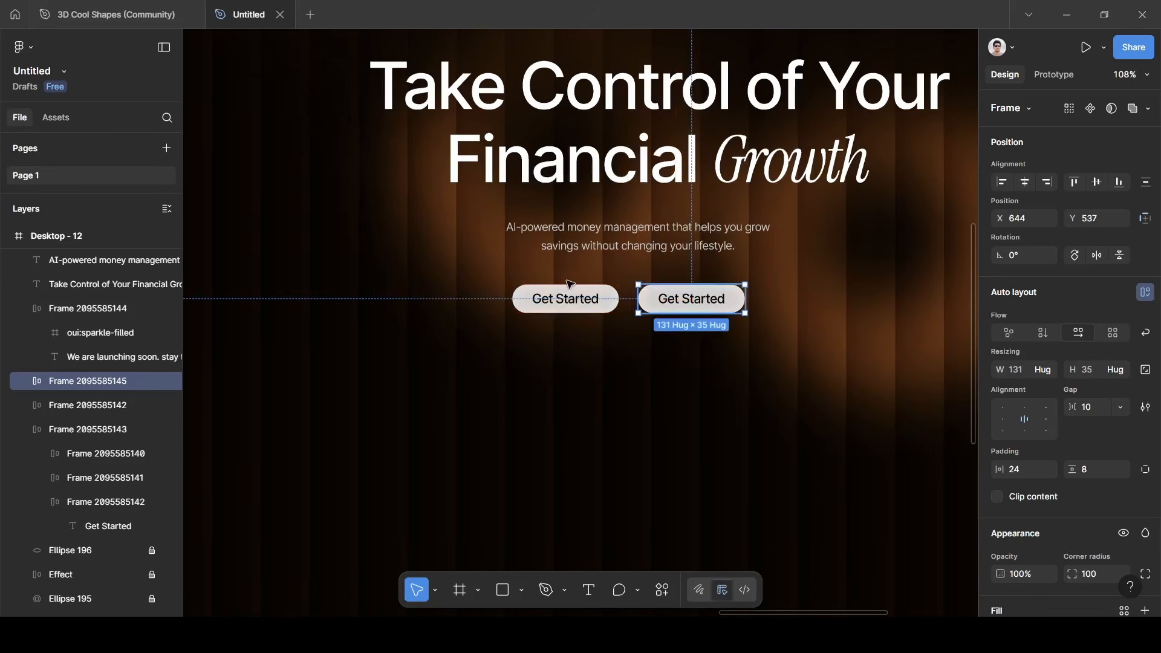
Give the first Get Started button below the description a linear gradient fill with its 0% stop set to FF8F4C.
double_click(562, 301)
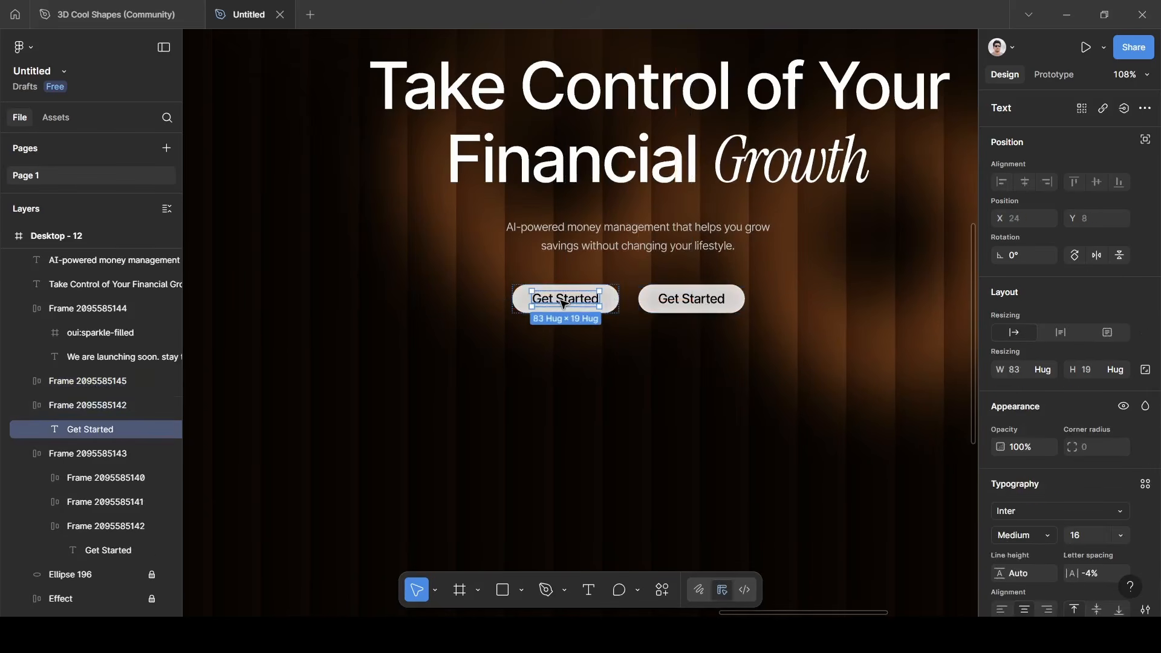
left_click(521, 303)
scroll(1050, 427, "down", 5)
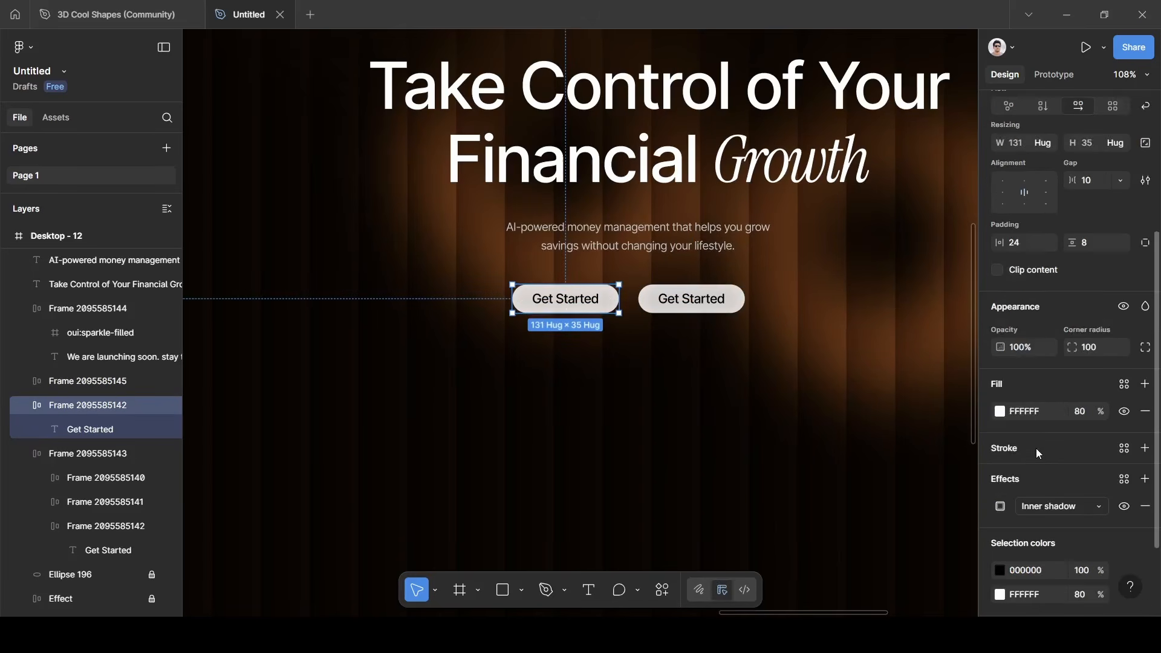
left_click(1001, 412)
left_click(834, 239)
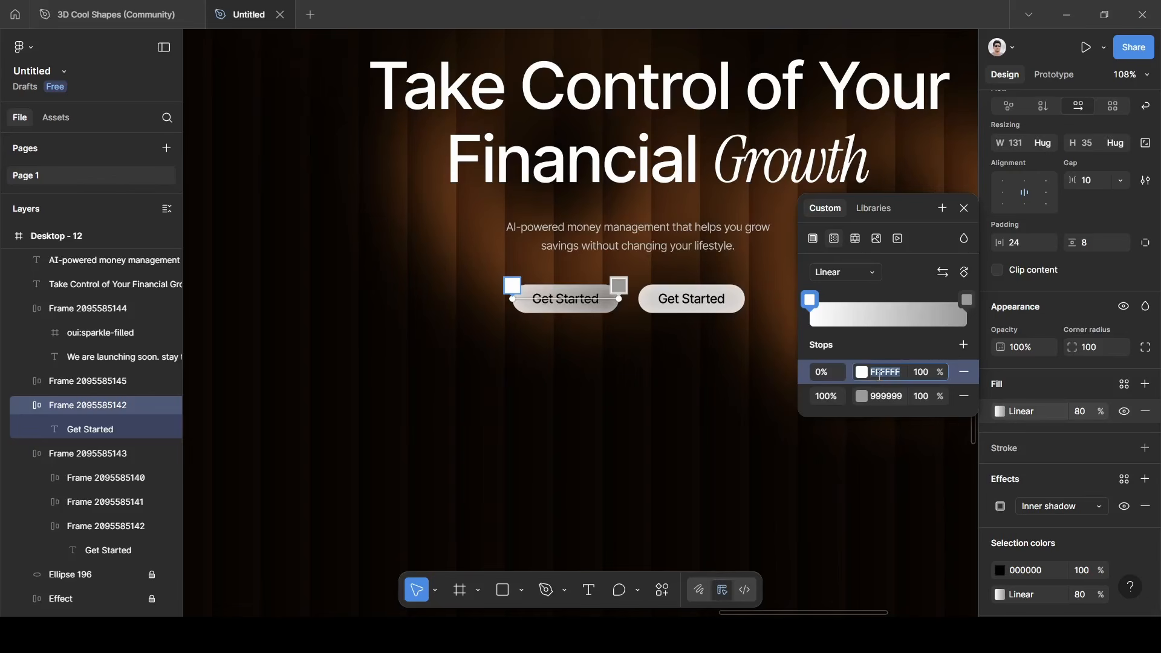
type("ff")
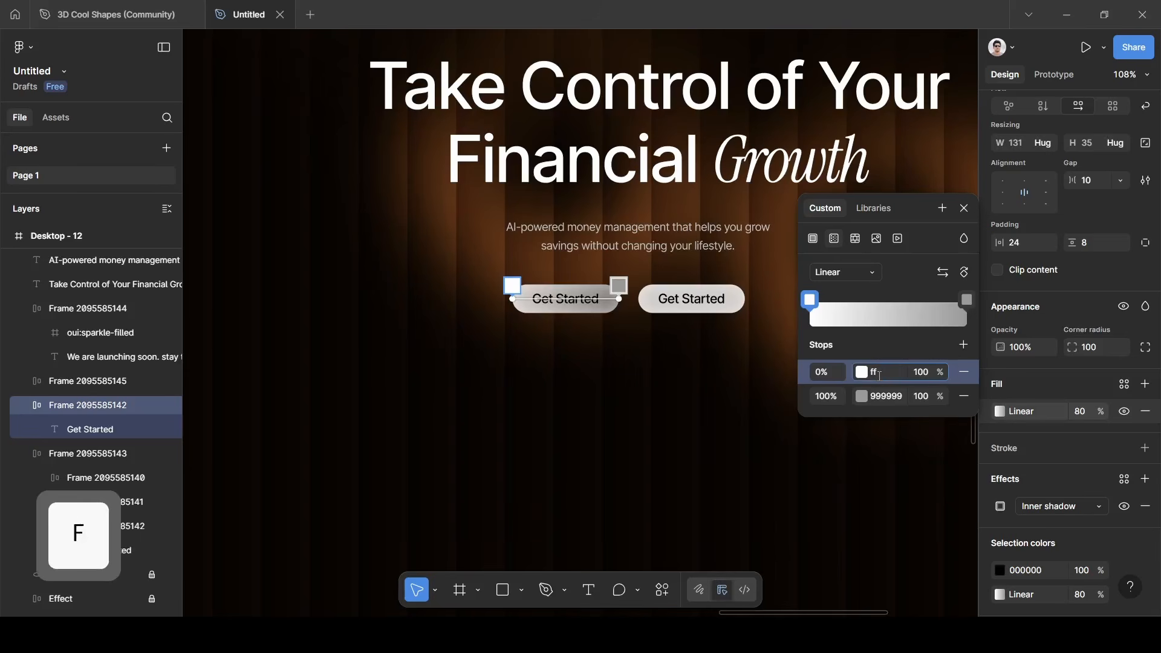
type("8f4c")
key("Return")
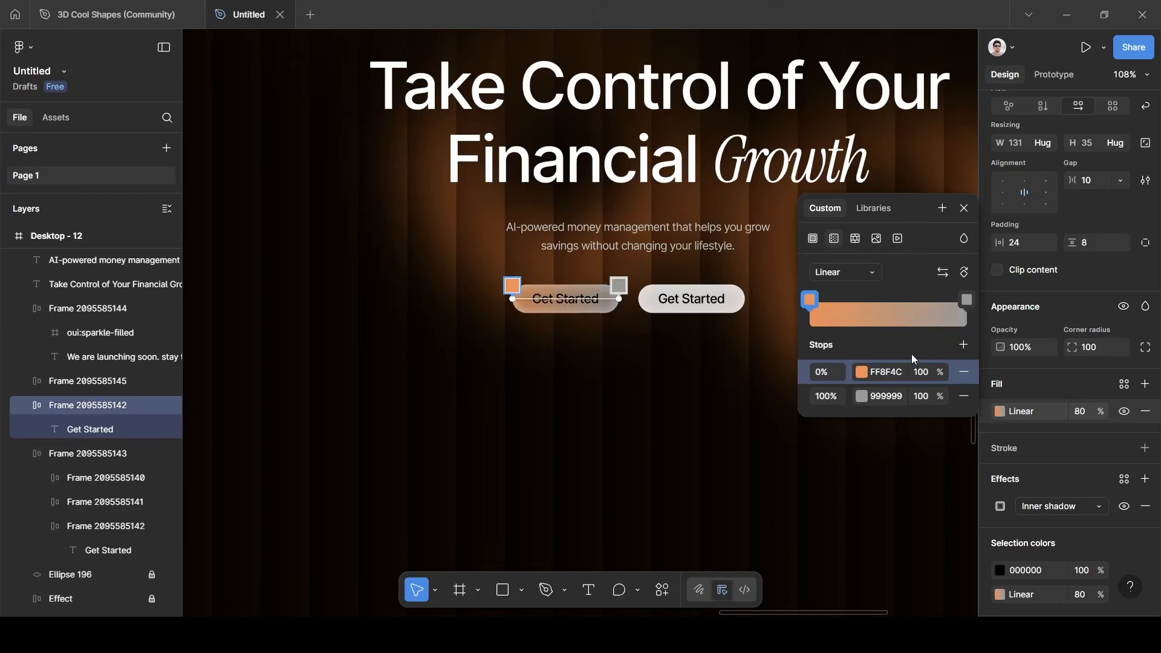
Copy the orange to the gradient's 100% stop and darken that stop to D55B12.
key("ctrl+c")
left_click(883, 390)
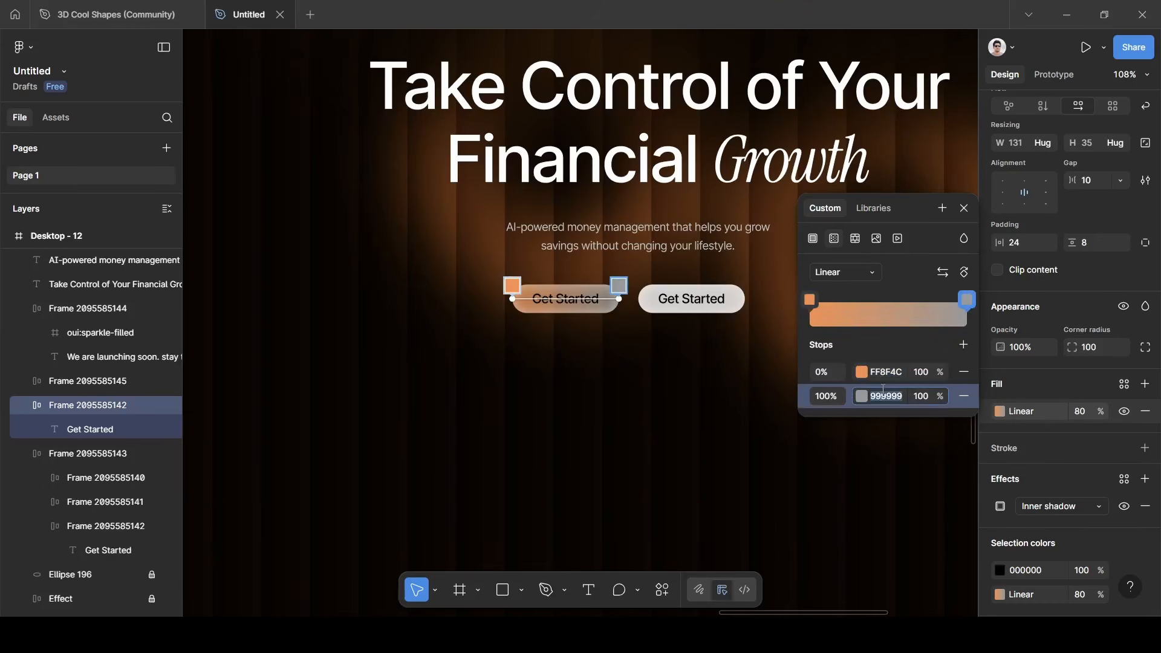
key("ctrl+v")
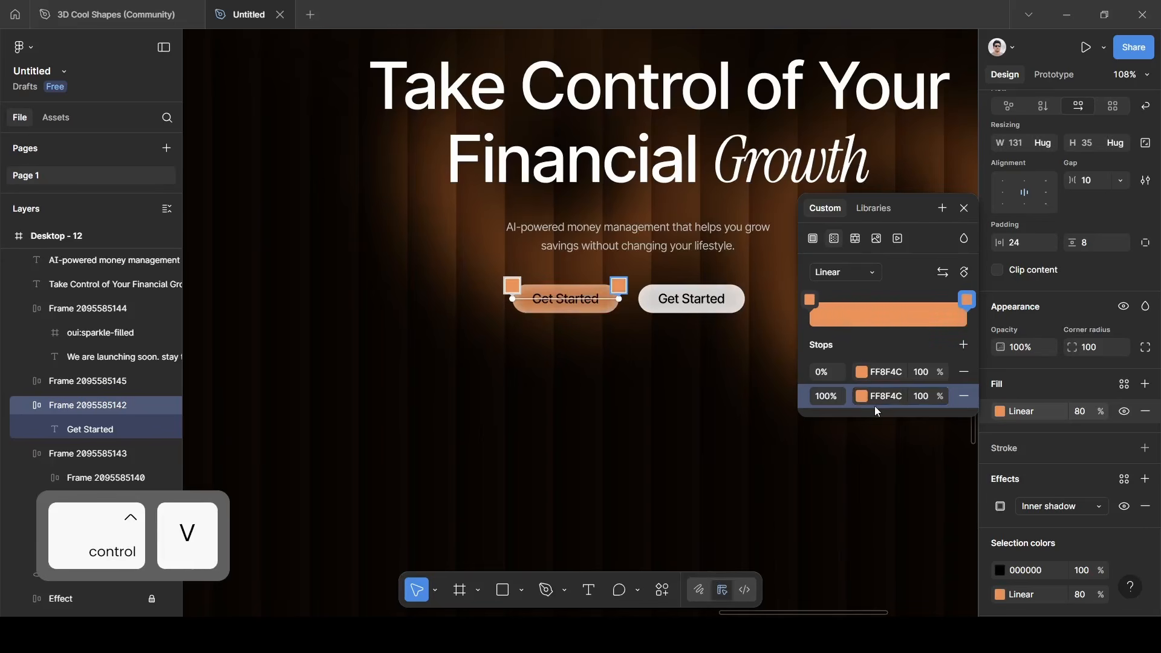
left_click(864, 396)
left_click_drag(744, 275, 773, 299)
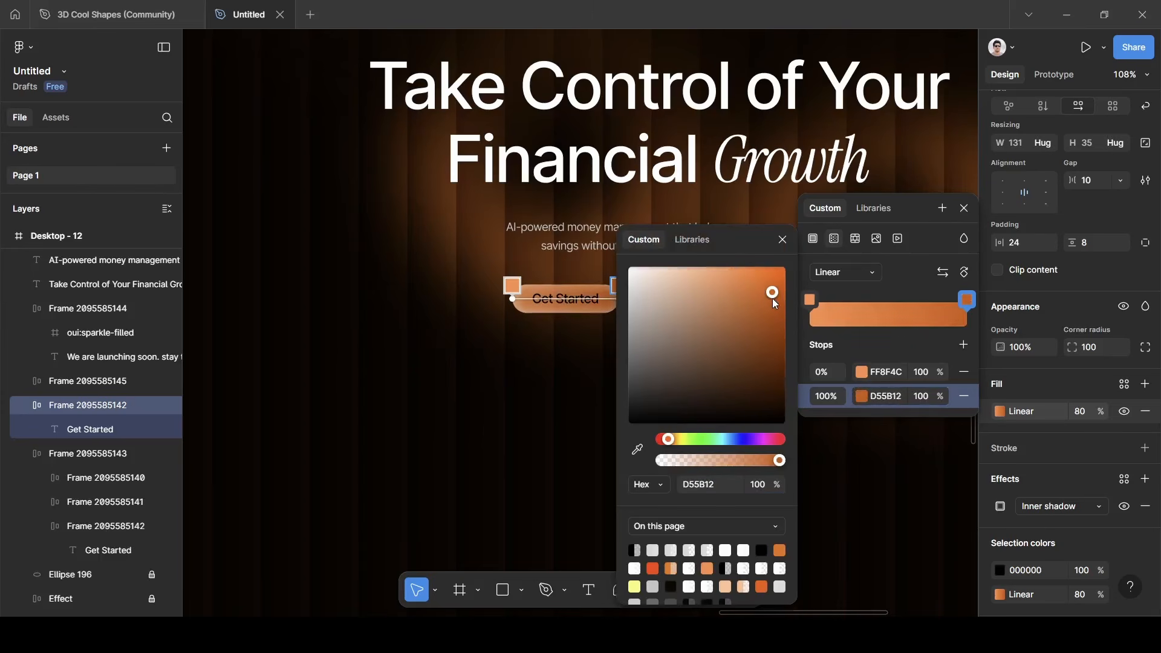
left_click(782, 240)
left_click(964, 208)
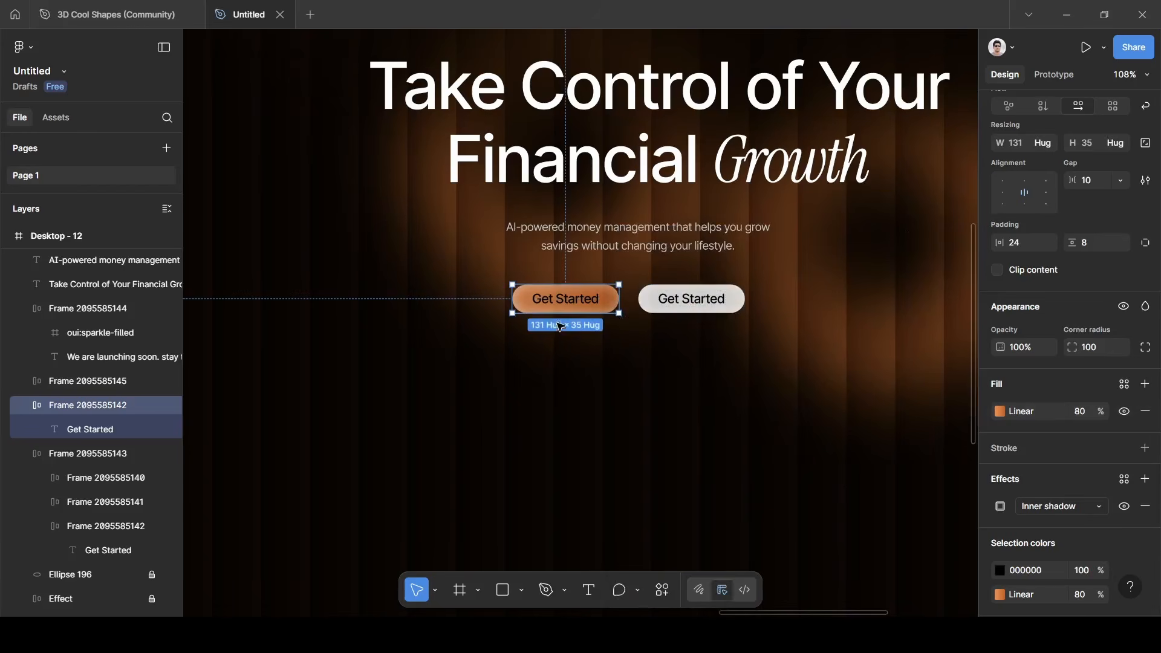
Turn the orange button's gradient vertical, running from light orange at its upper edge to dark orange at its lower edge.
left_click(1000, 412)
scroll(553, 299, "up", 5)
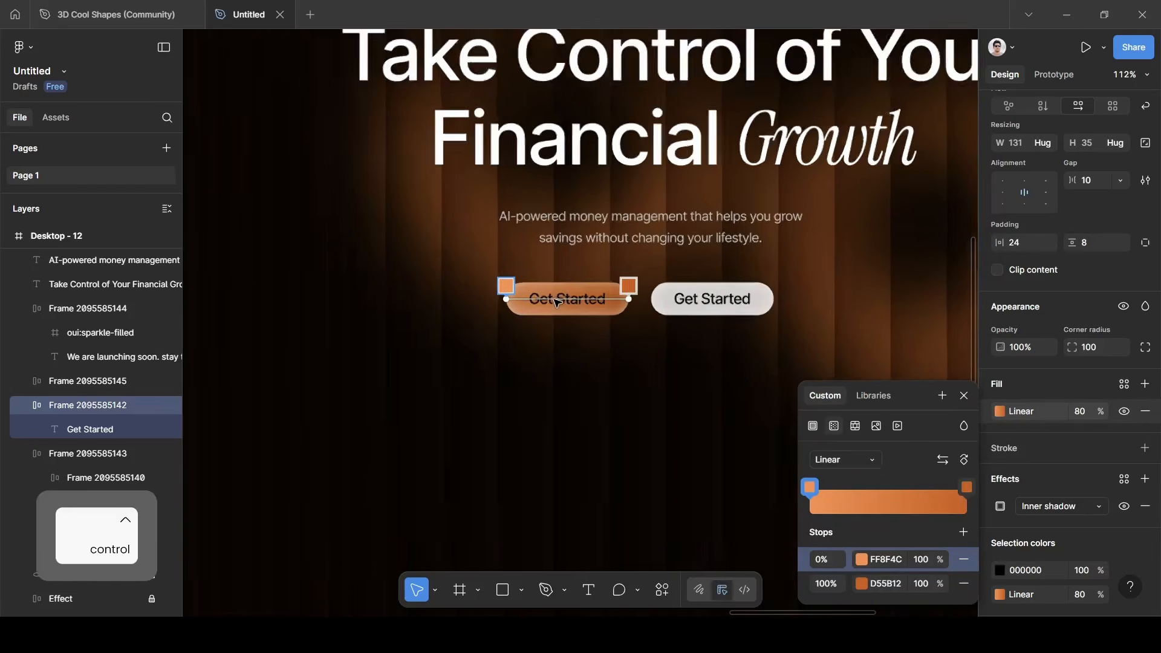
left_click_drag(486, 298, 571, 276)
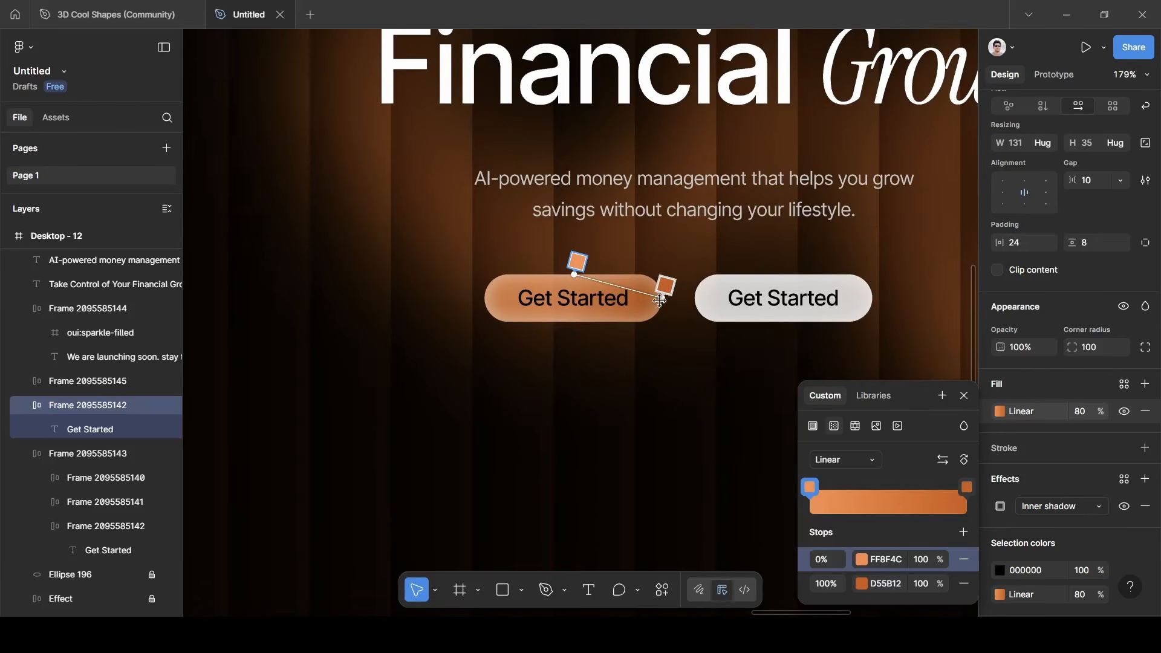
left_click_drag(660, 301, 575, 317)
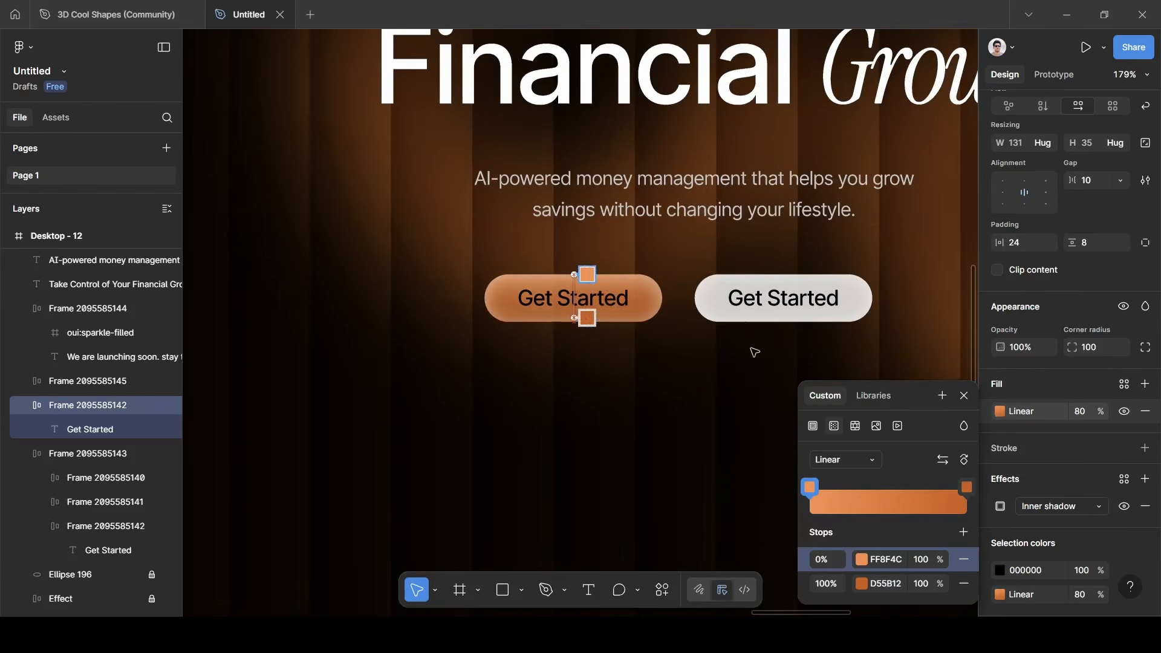
left_click(963, 400)
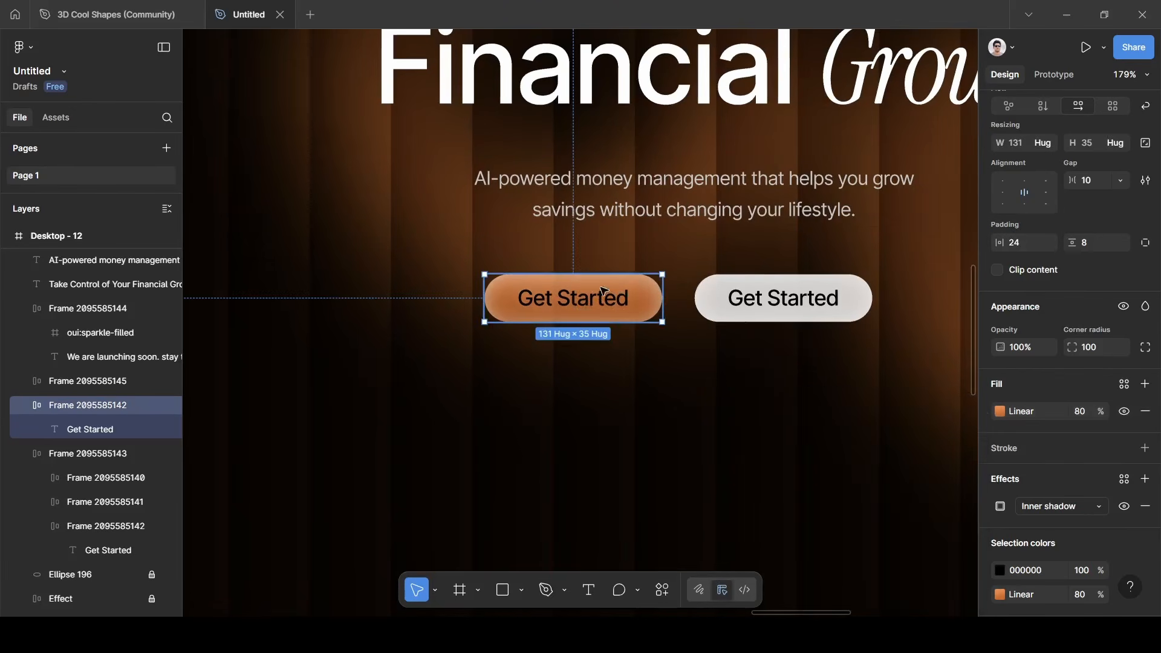
Change the orange button's label colour to white, FFFFFF.
double_click(573, 303)
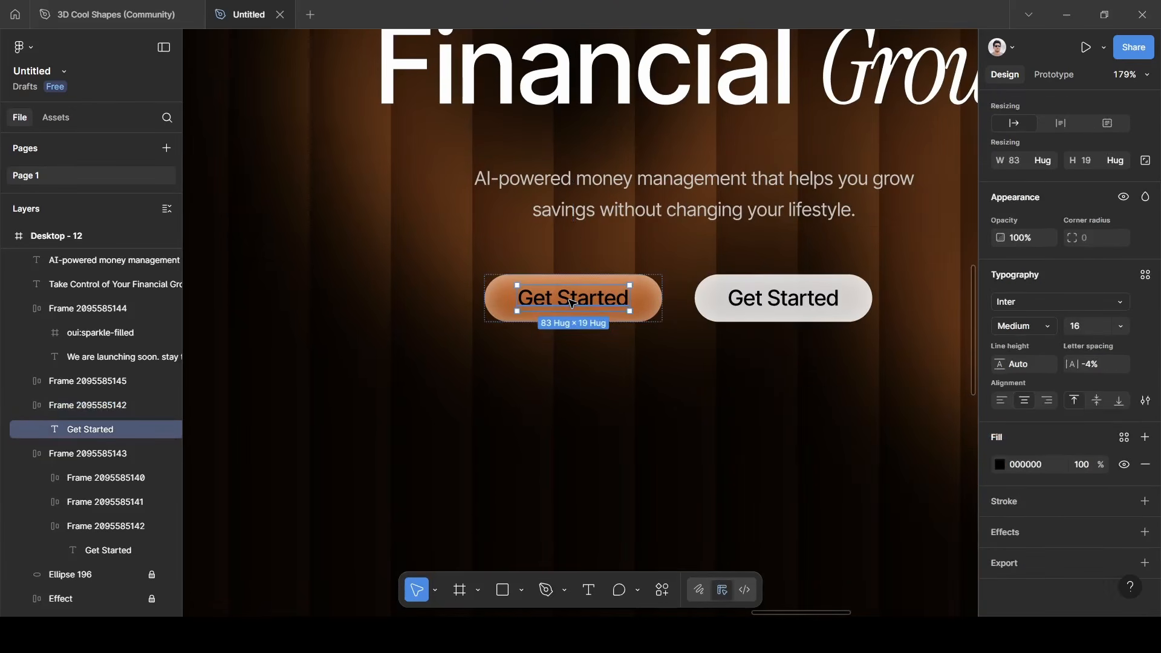
left_click(999, 465)
left_click_drag(851, 306, 727, 194)
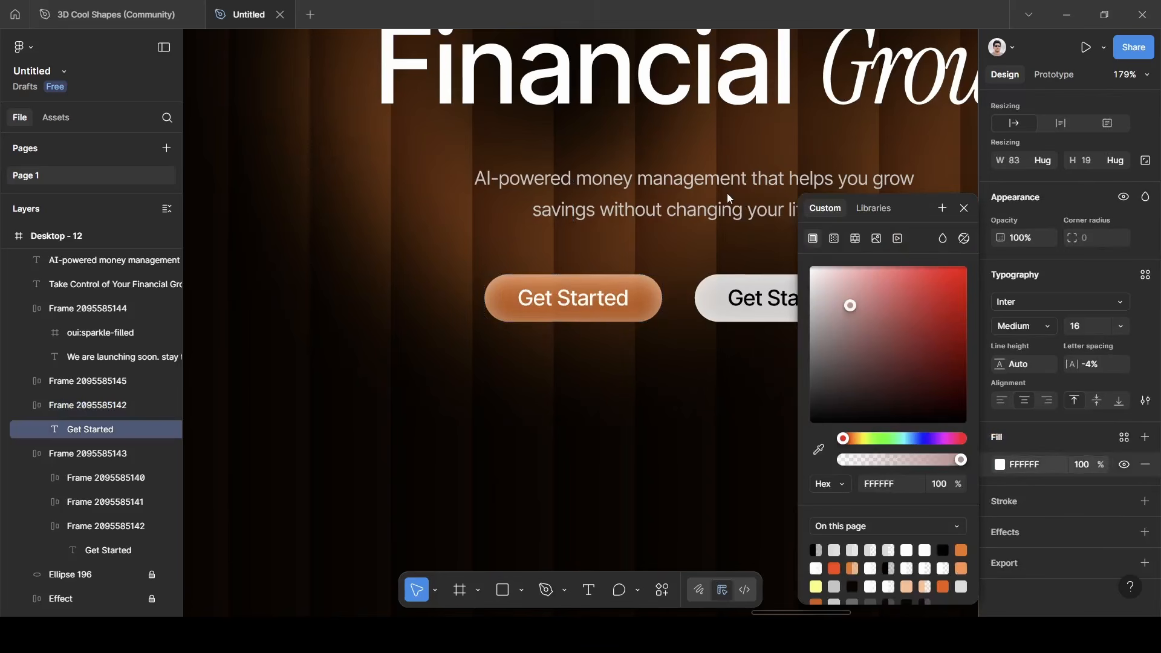
left_click(964, 208)
Rewrite the orange button's label as "Start Saving Today" and shift the white Get Started button sideways to clear it.
double_click(603, 296)
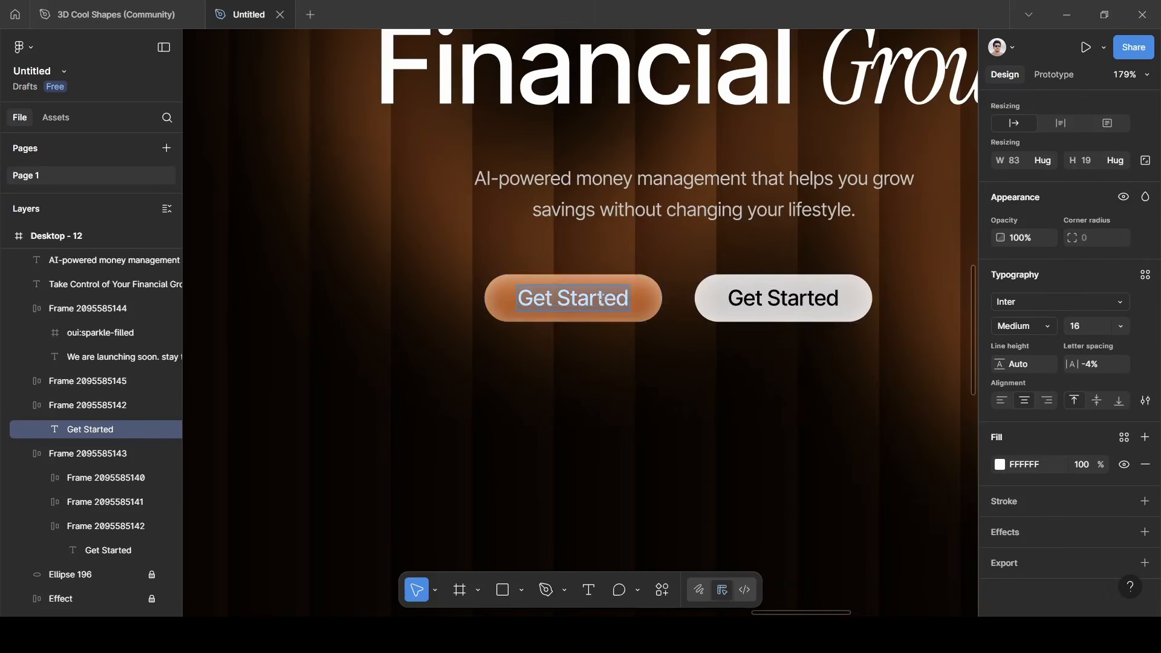
type("Sta")
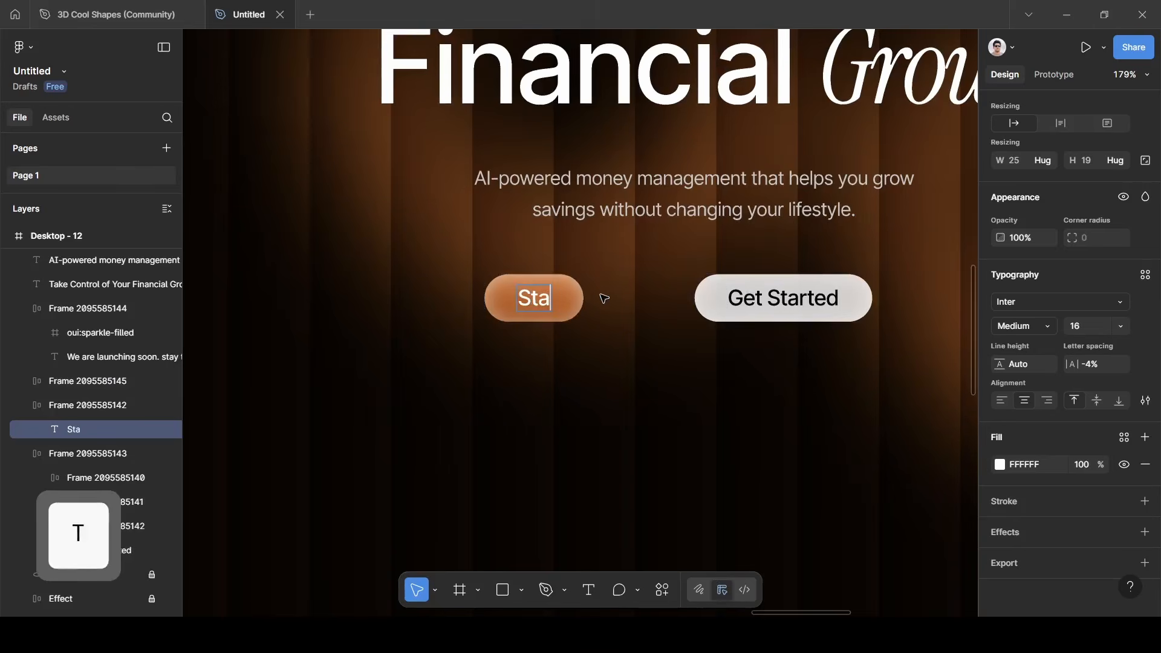
type("rt Saving ")
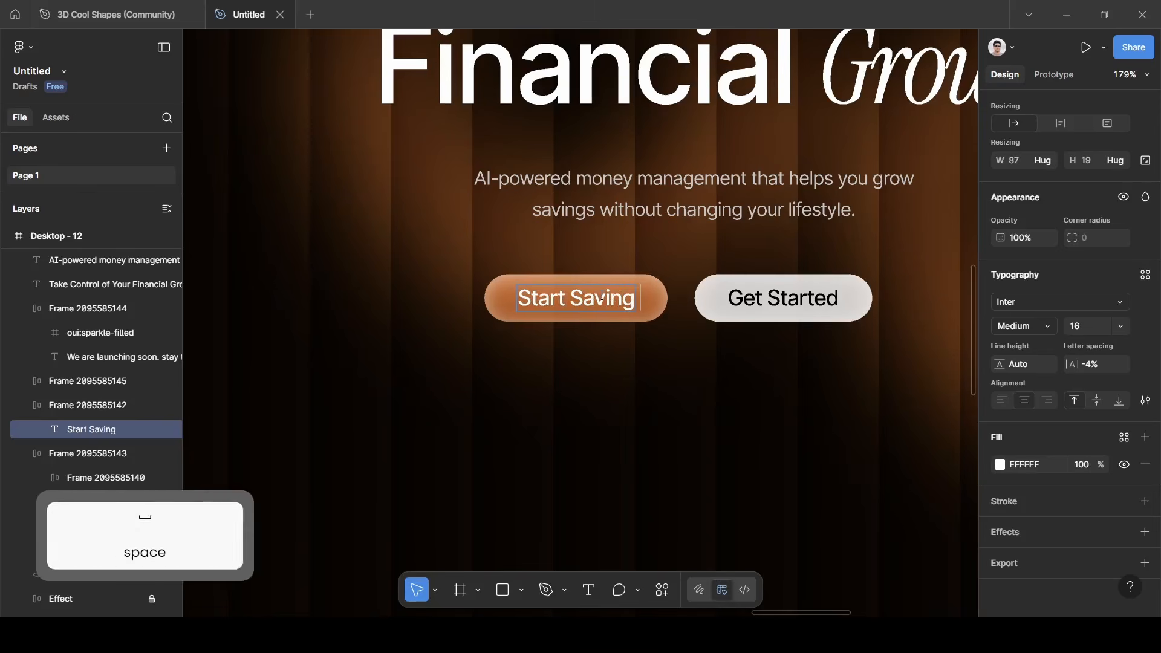
type("Today")
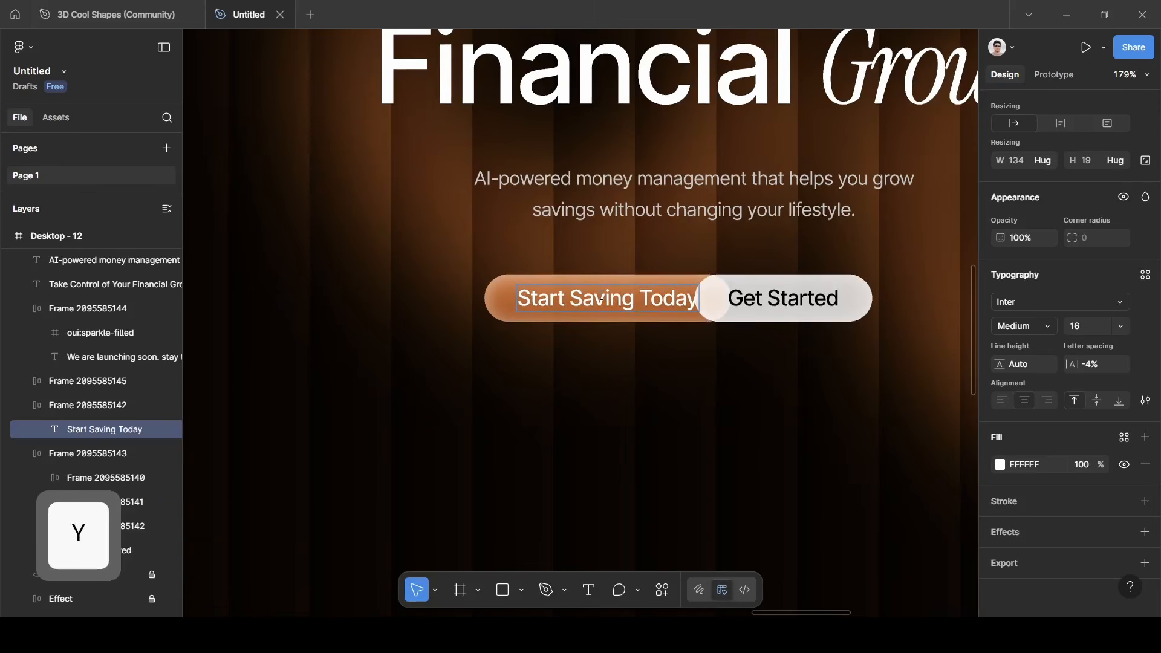
key("Escape")
left_click_drag(797, 282, 860, 281)
Set the Start Saving Today button's inner shadow to Y -2 and blur 2.
left_click(661, 296)
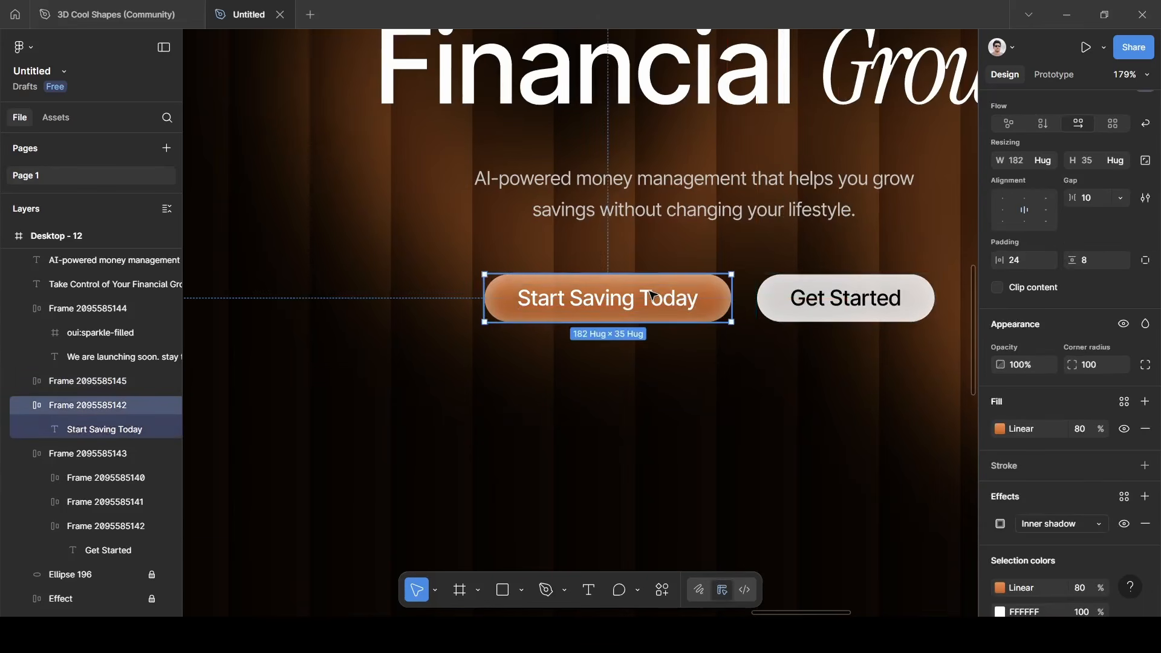
scroll(1071, 447, "down", 2)
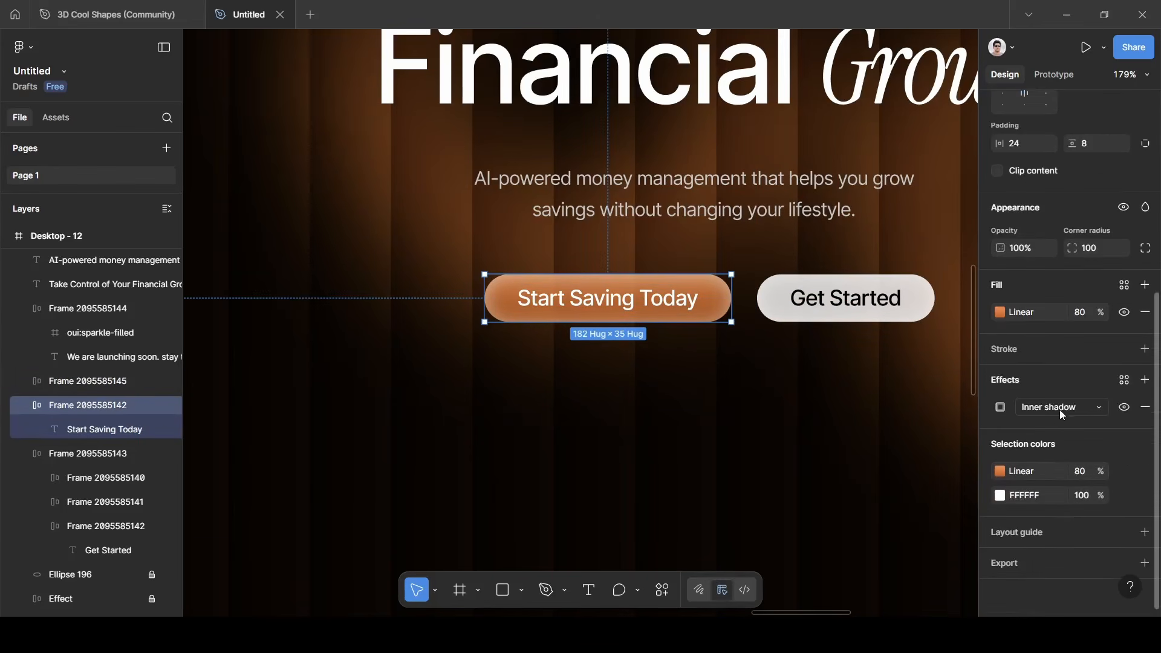
left_click(1001, 407)
left_click(897, 470)
key("BackSpace")
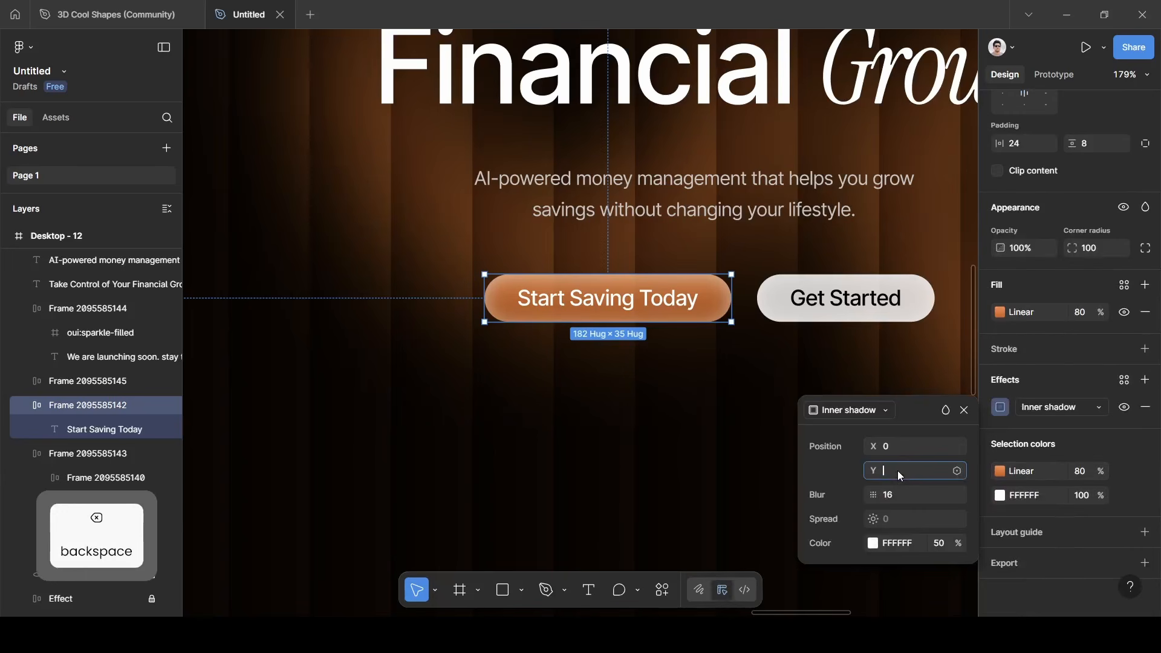
type("-2")
left_click(898, 491)
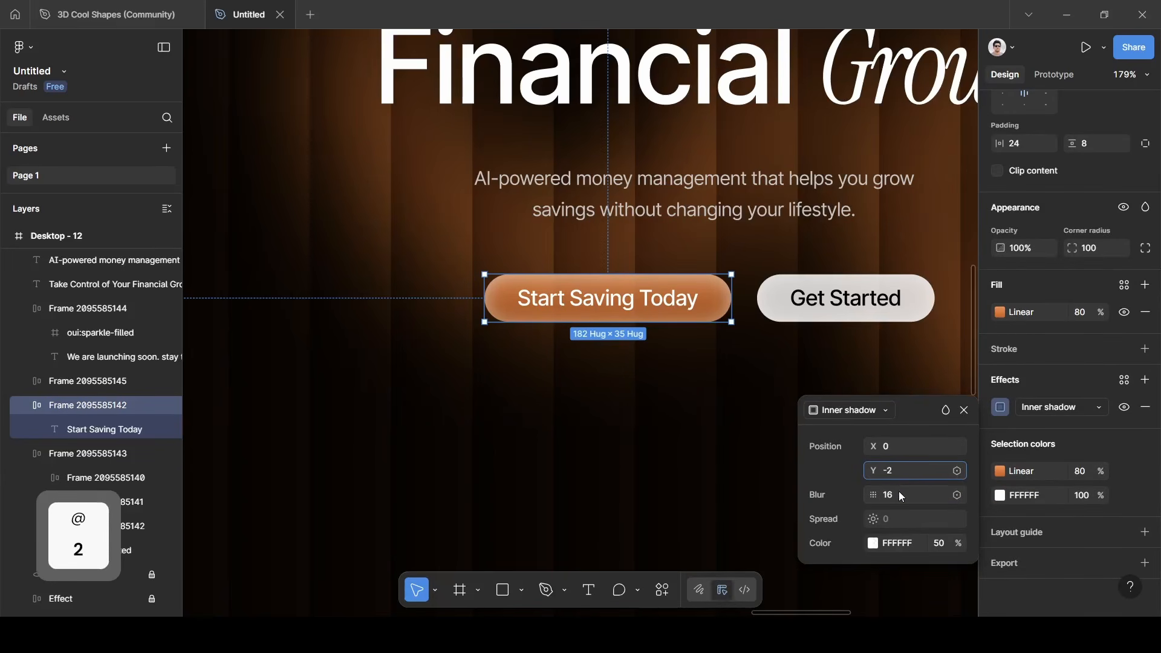
key("BackSpace")
type("2")
left_click(919, 425)
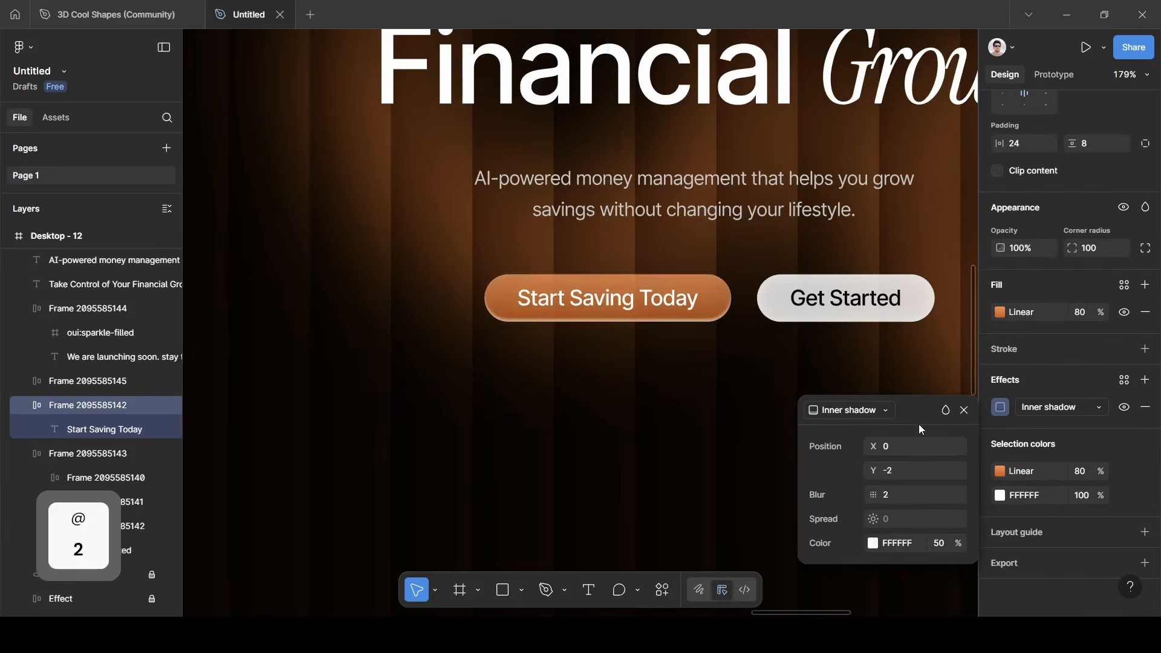
left_click(964, 411)
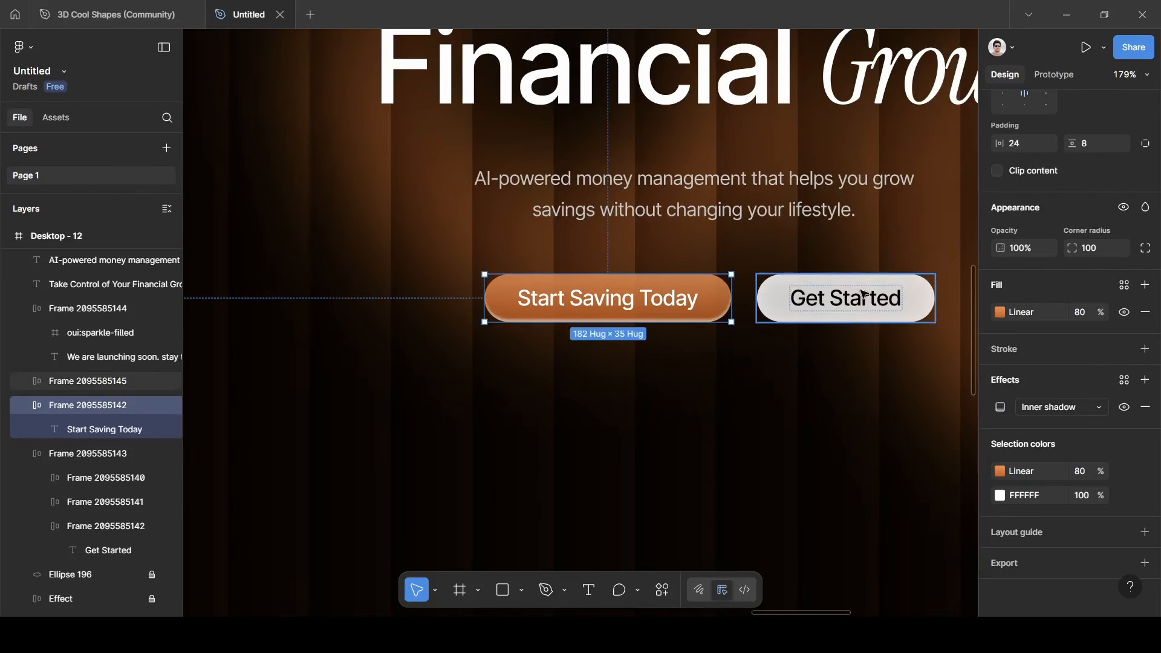
left_click(819, 367)
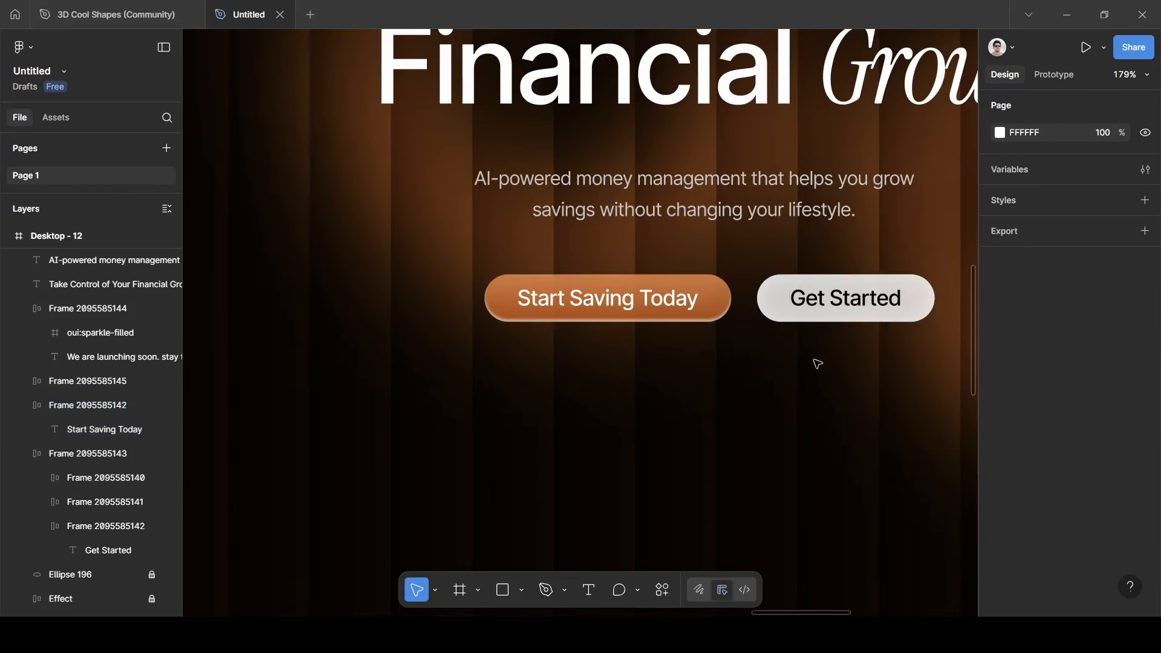
Wrap the Start Saving Today and Get Started buttons in a horizontal auto layout with a gap of 12.
scroll(786, 357, "right", 5)
scroll(607, 336, "left", 3)
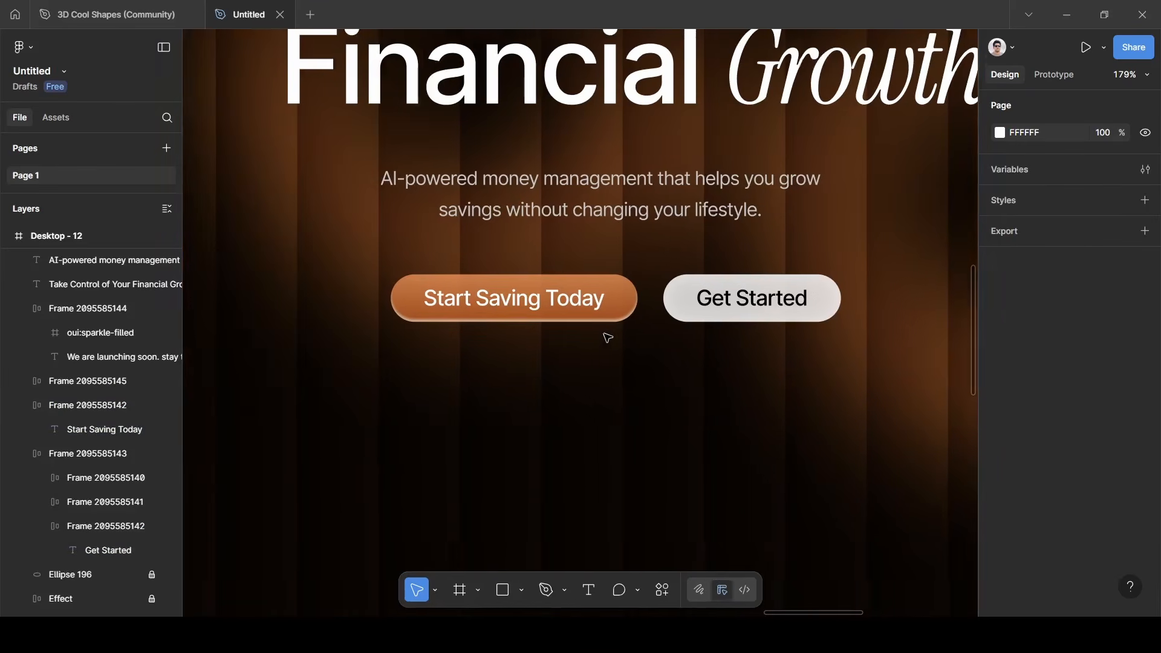
scroll(607, 337, "left", 1)
left_click(646, 311, "shift")
left_click(763, 306, "shift")
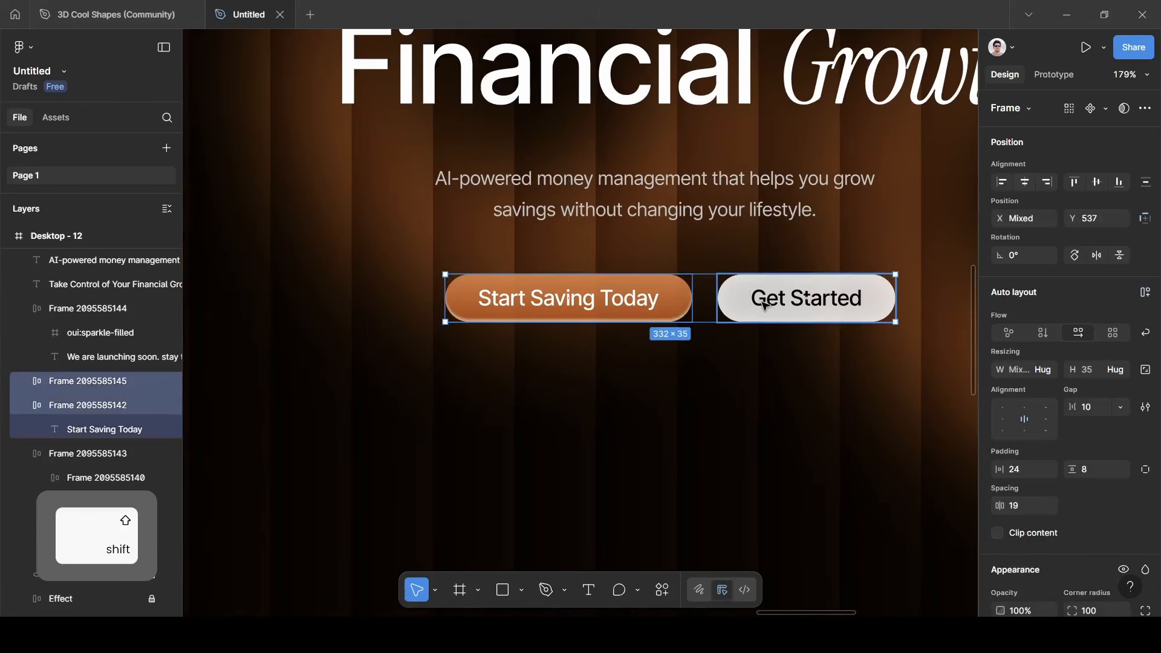
key("shift+a")
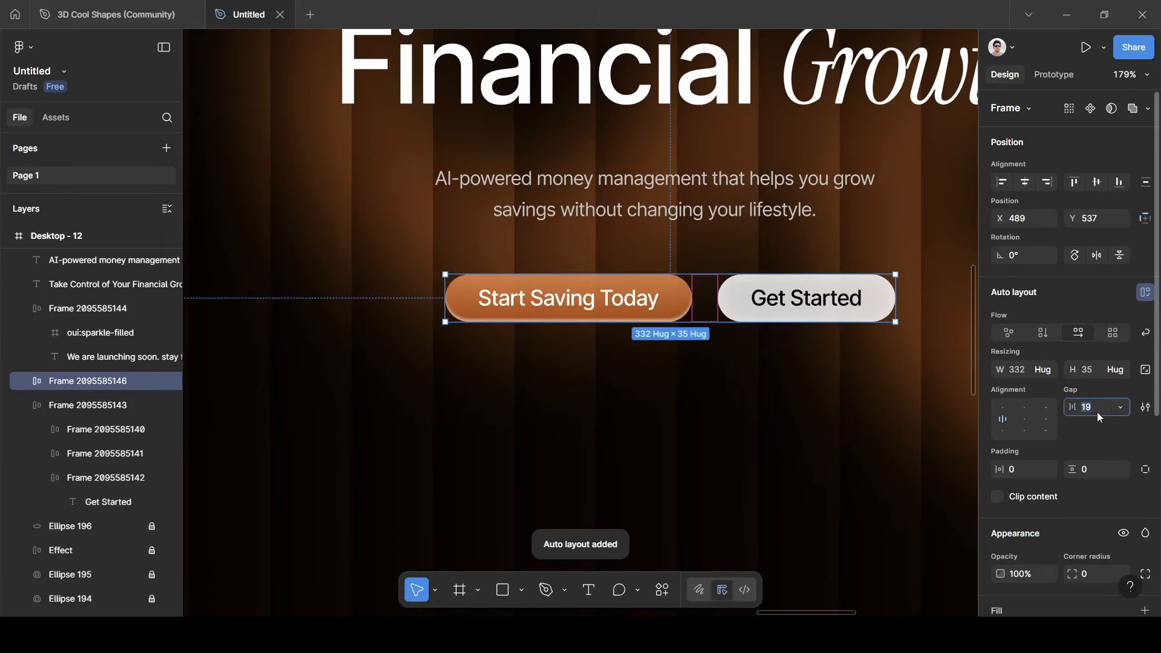
type("12")
key("Return")
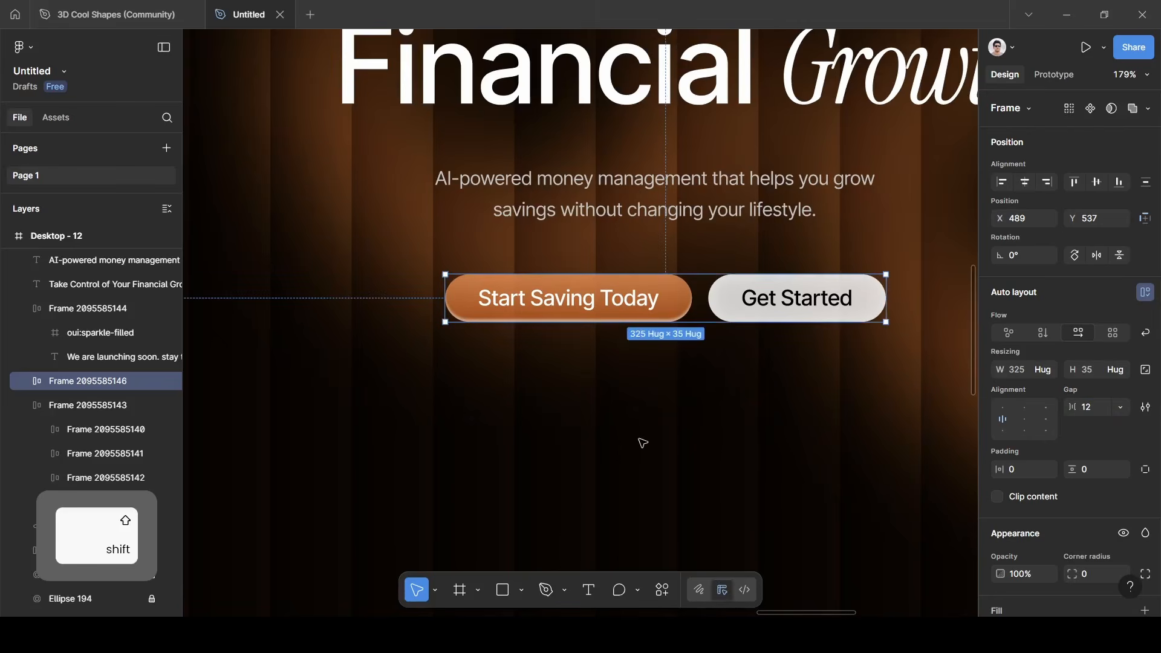
Wrap the hero heading and description text in a vertical auto layout with a gap of 16.
scroll(638, 447, "down", 5, "ctrl")
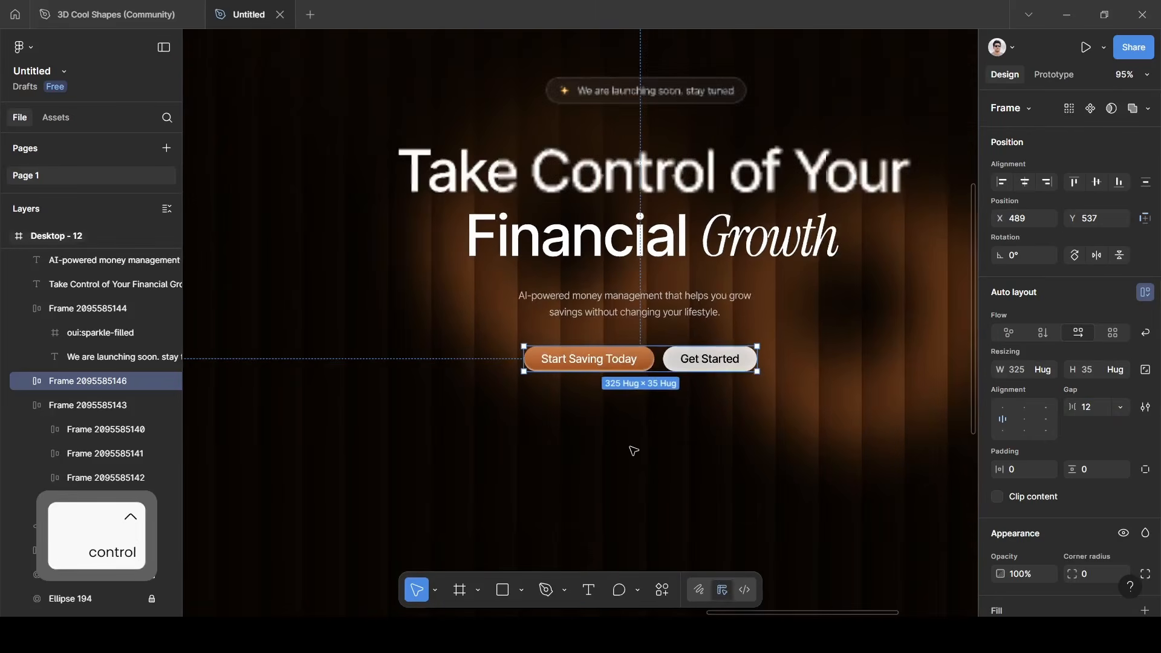
scroll(634, 451, "down", 3)
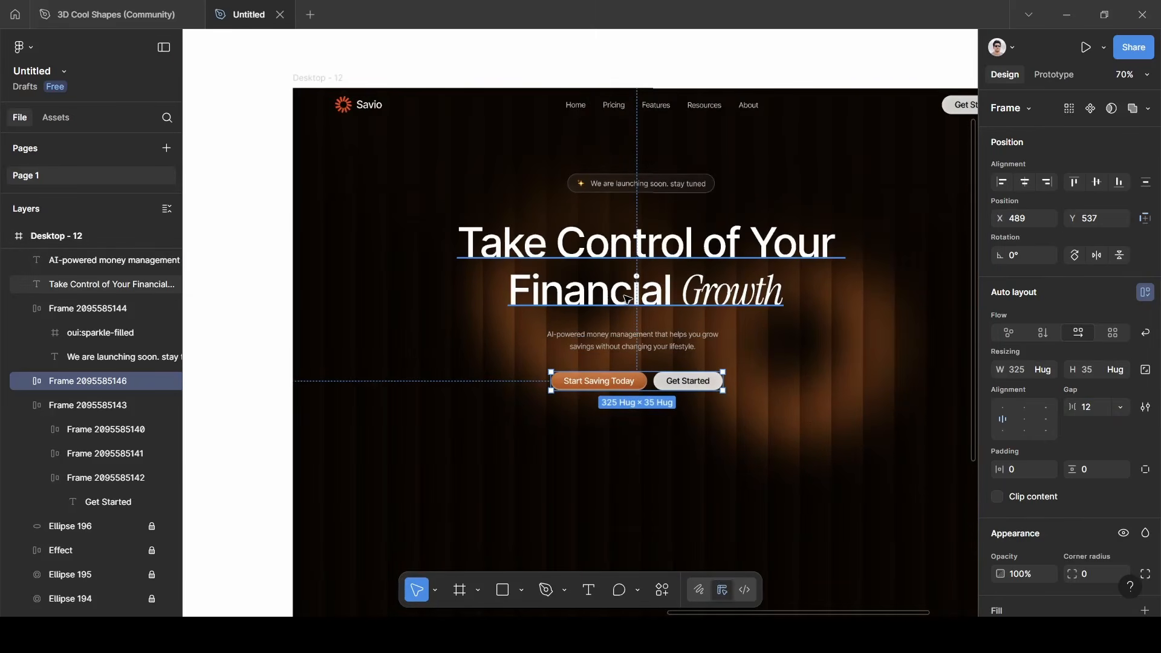
left_click(633, 259)
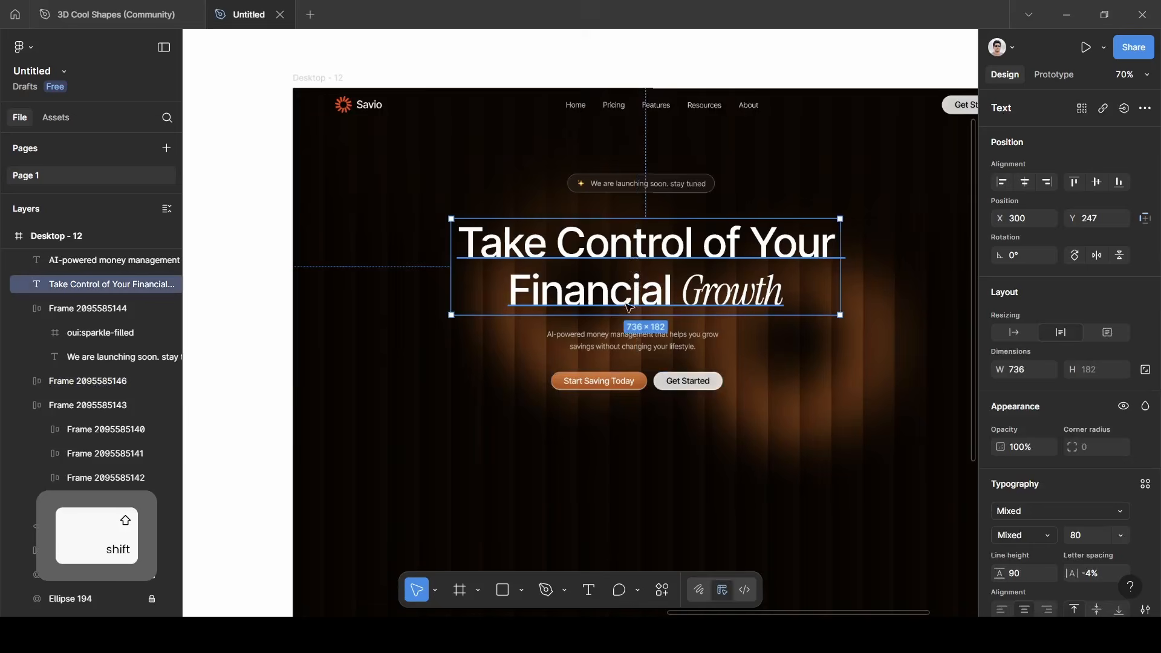
left_click(624, 343, "shift")
key("shift+a")
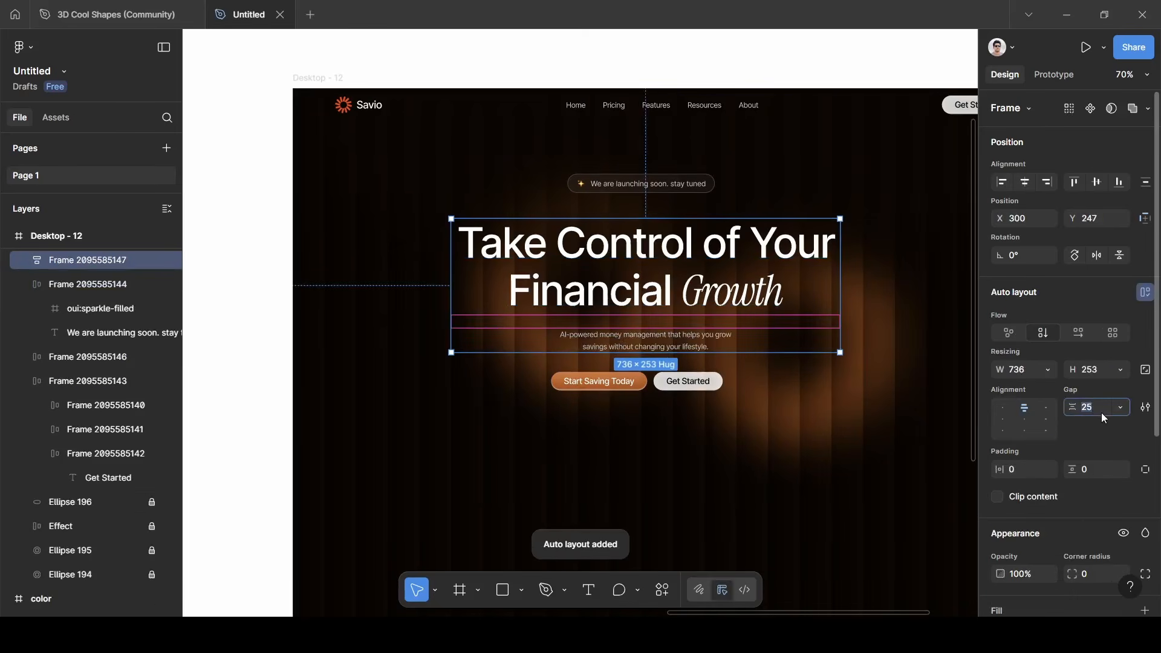
key("BackSpace")
type("16")
left_click(1105, 433)
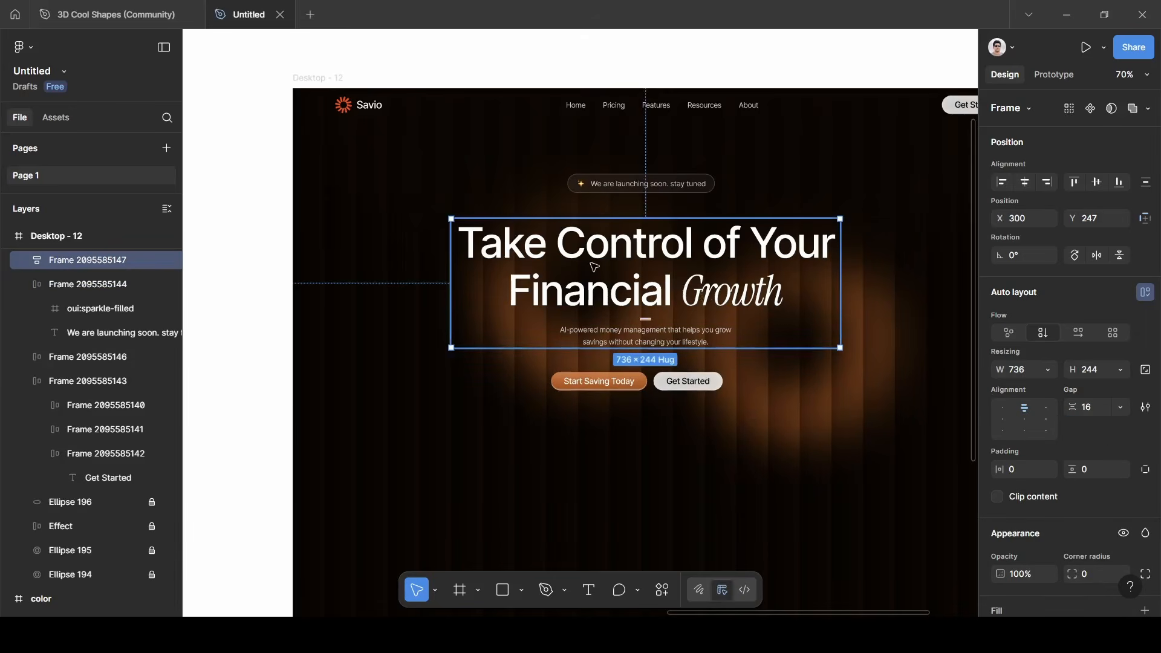
Wrap the heading-and-description group and the button row in a vertical auto layout with a gap of 40.
key("shift")
left_click(660, 386, "shift")
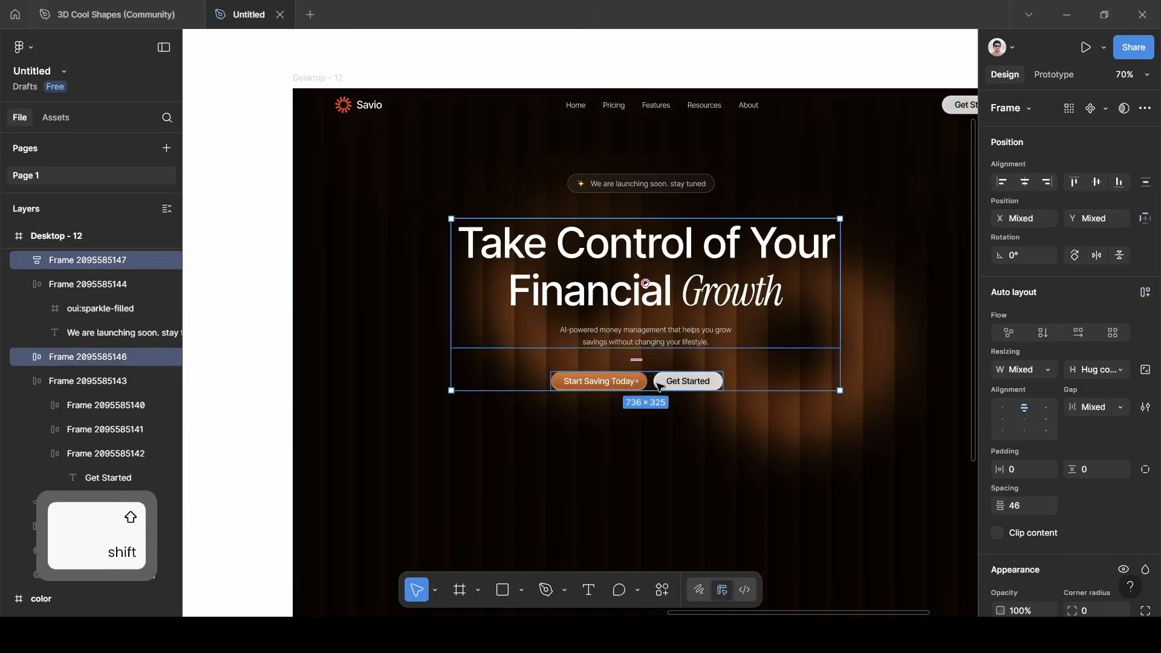
key("shift+a")
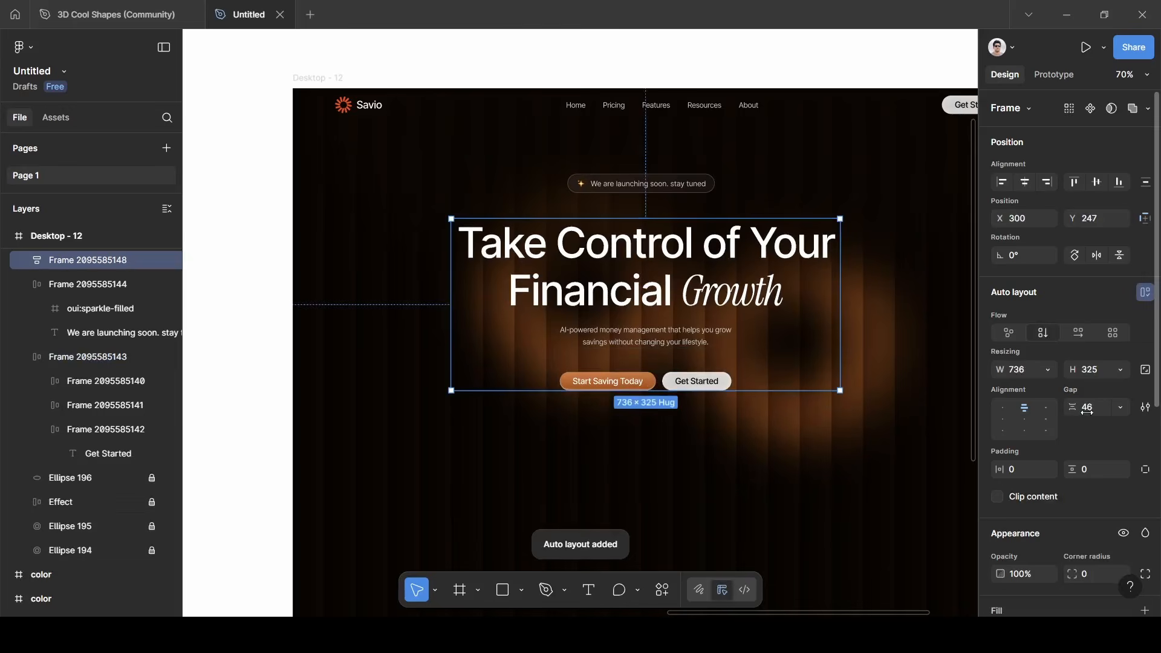
left_click(1093, 408)
key("BackSpace")
type("40")
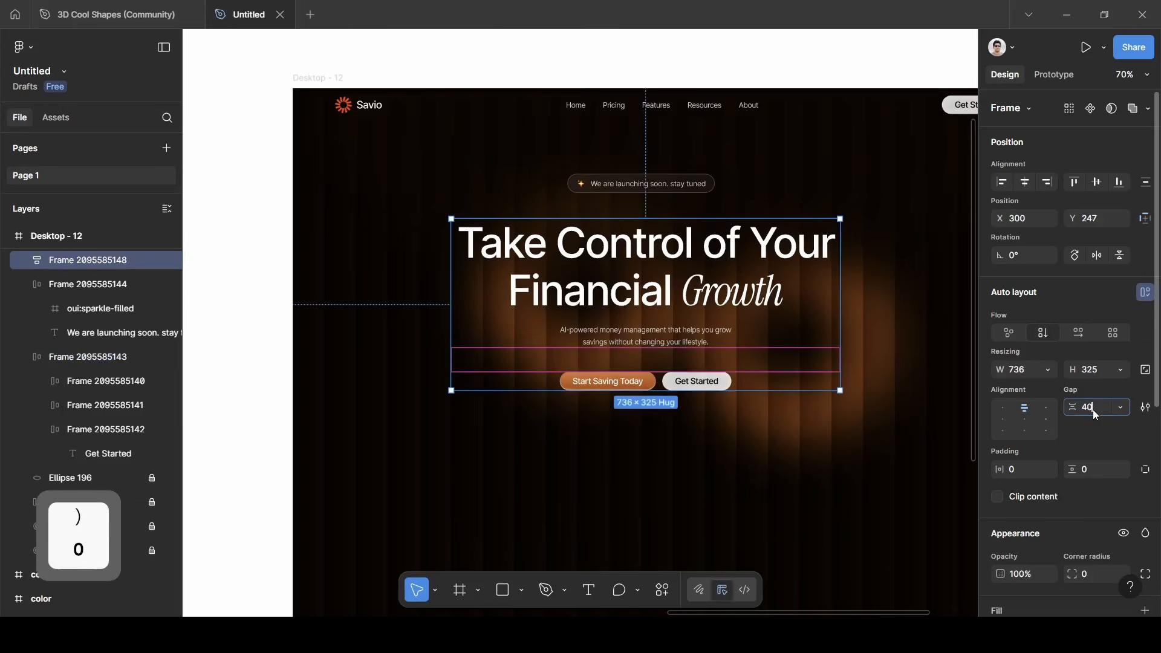
Wrap the launch badge and the hero content below it in a vertical auto layout with a gap of 32.
left_click(640, 182, "shift")
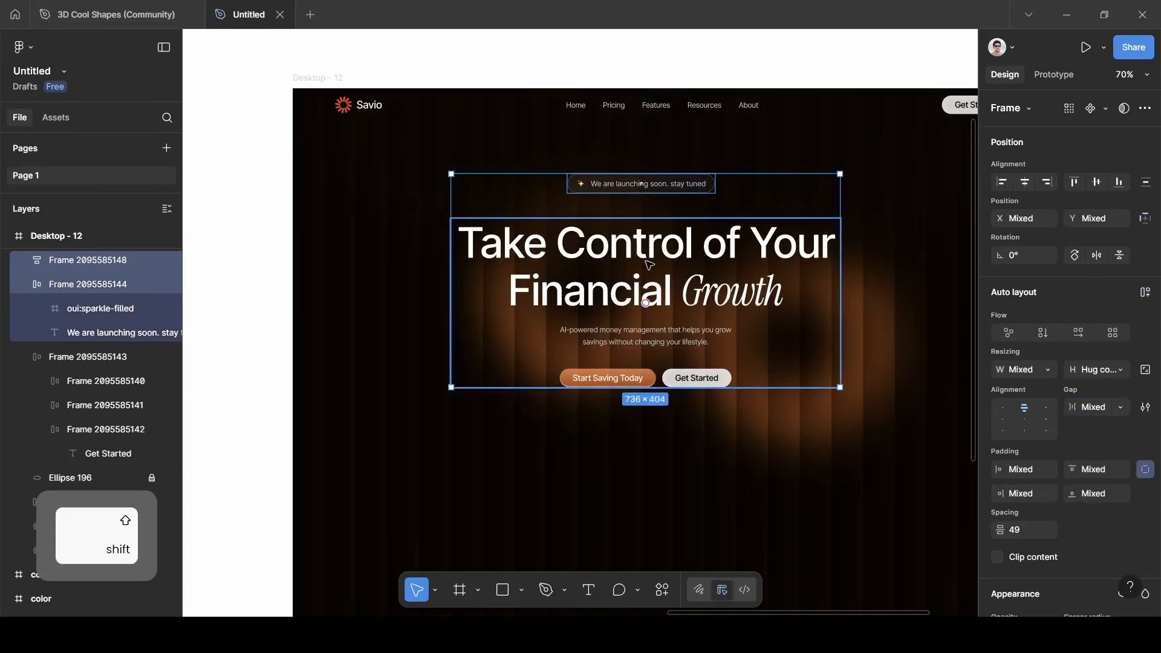
left_click(649, 264, "shift")
left_click(636, 272, "shift")
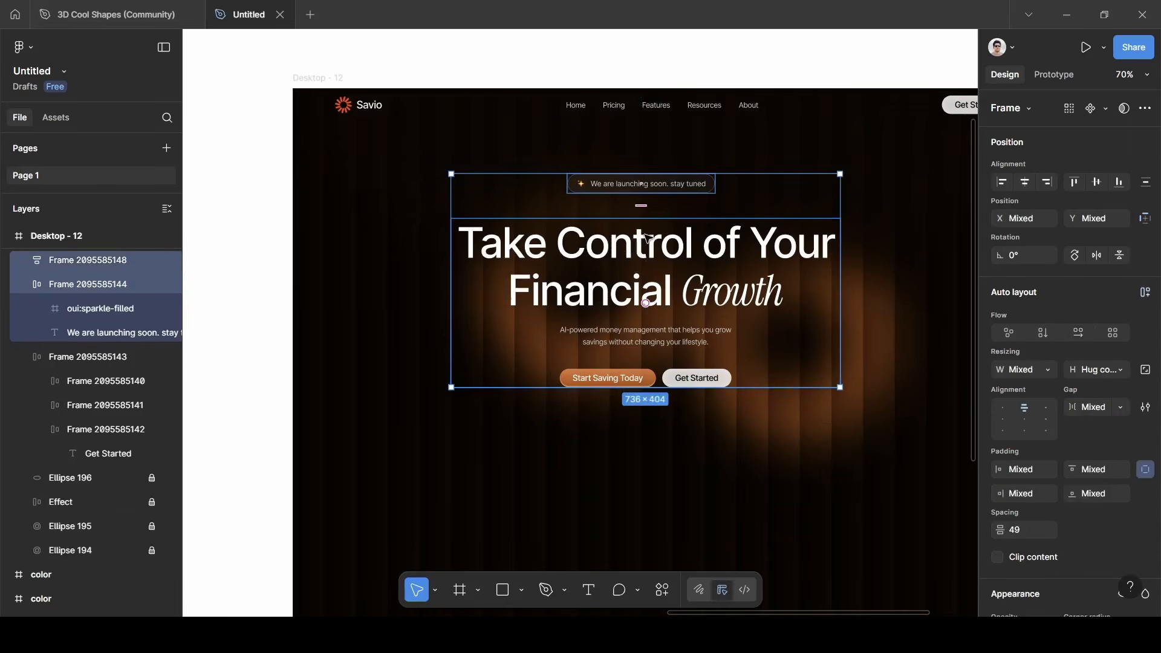
key("shift")
key("shift+a")
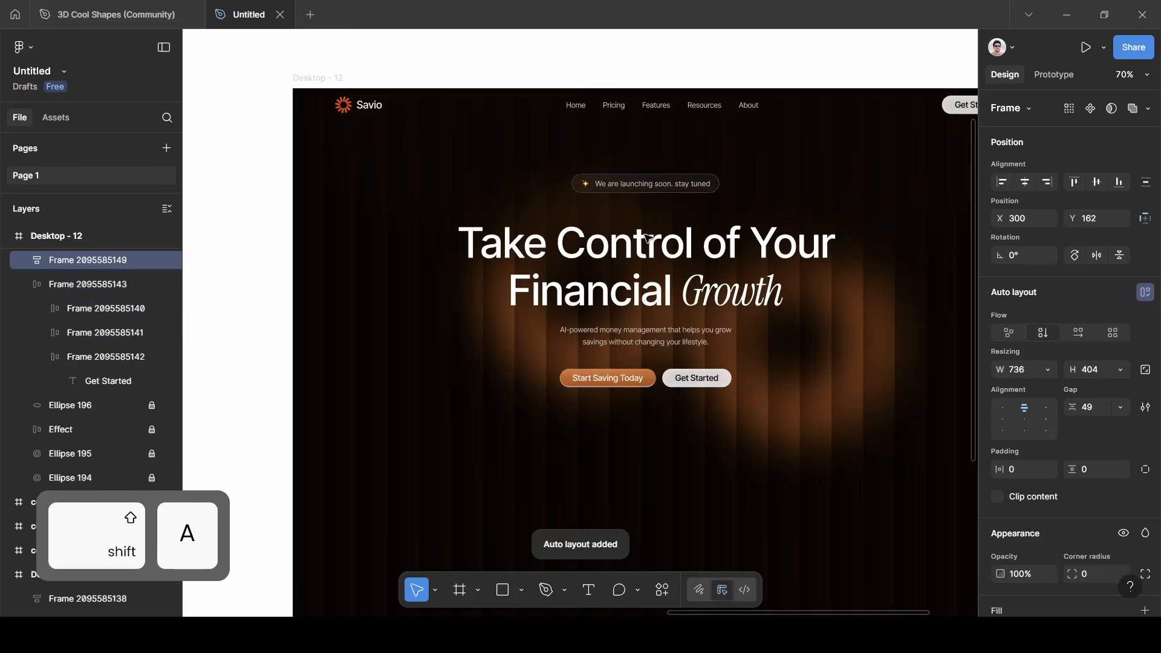
left_click(1094, 409)
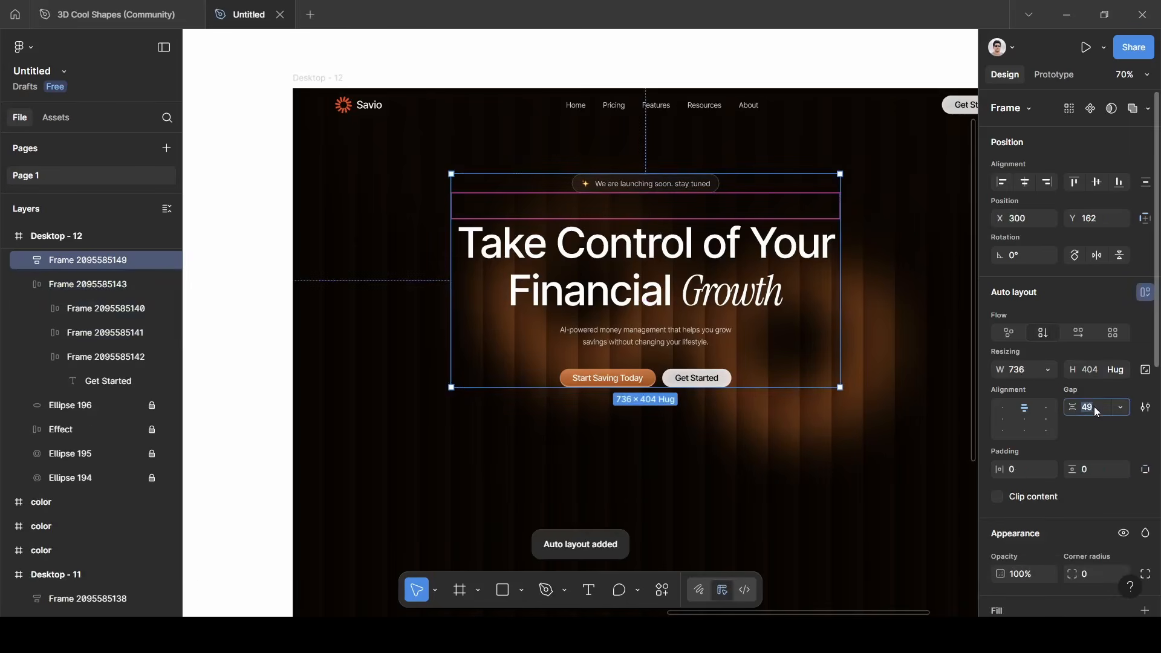
type("32")
key("Return")
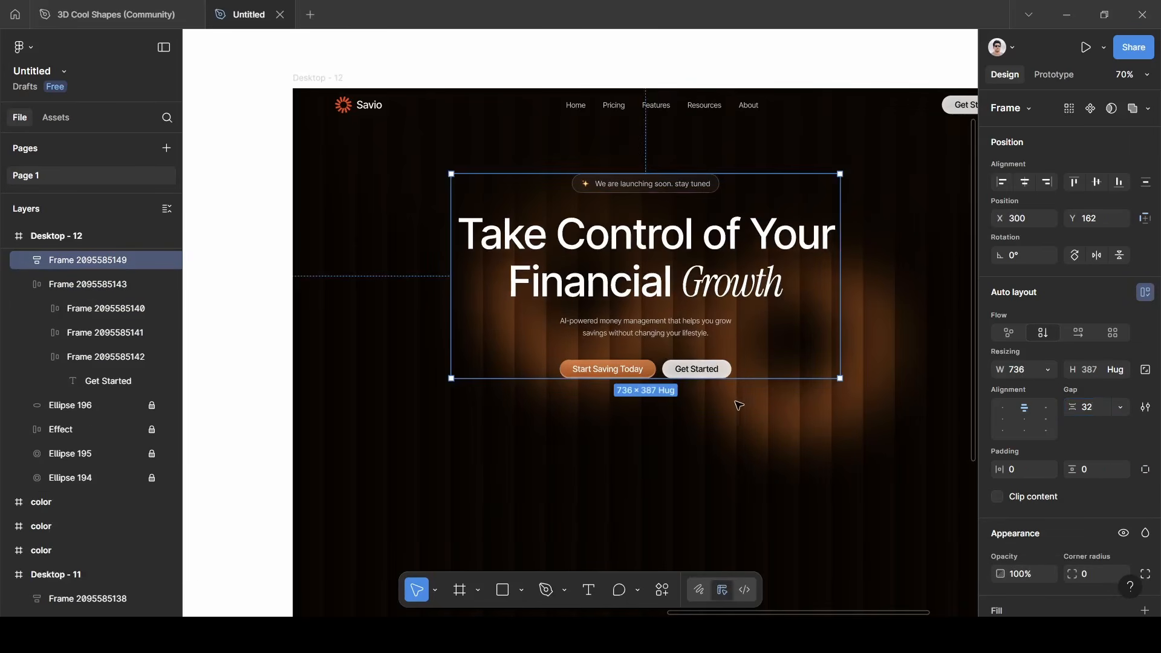
Center the combined hero content frame horizontally within Desktop - 12.
scroll(684, 369, "down", 3)
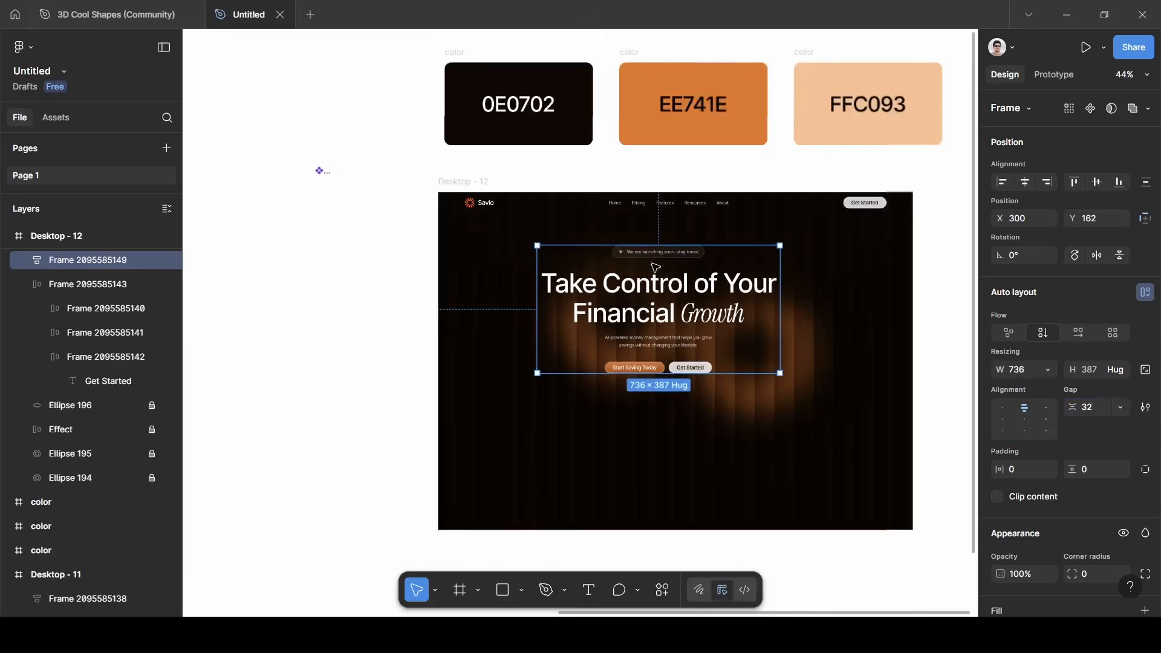
left_click(1026, 182)
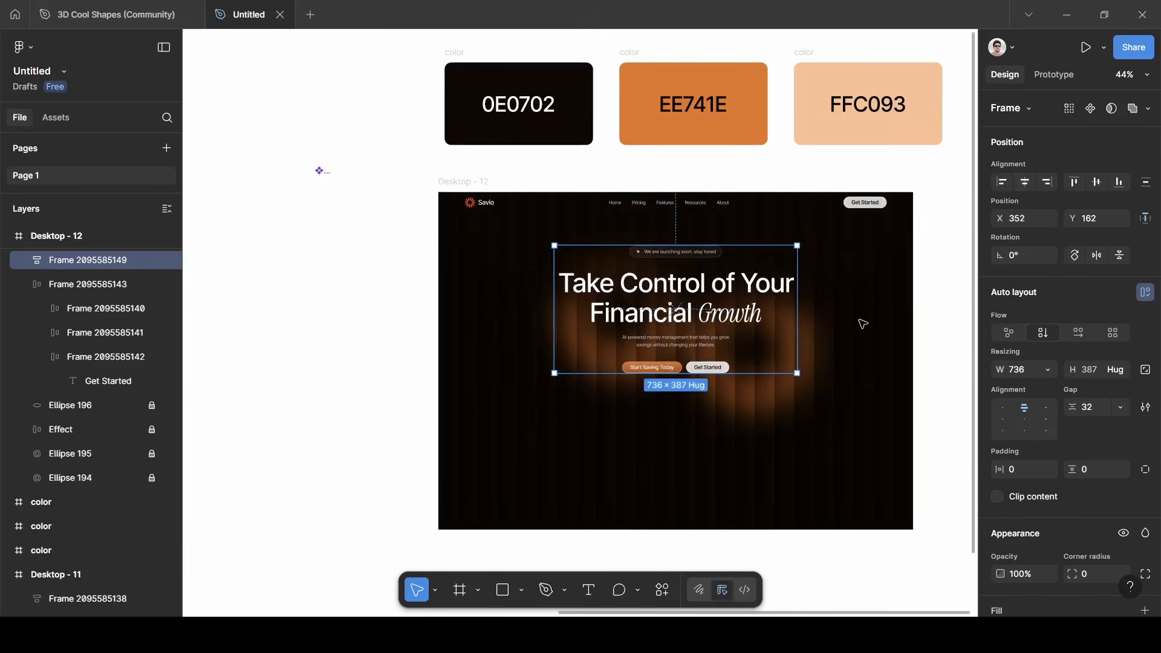
scroll(832, 357, "down", 3)
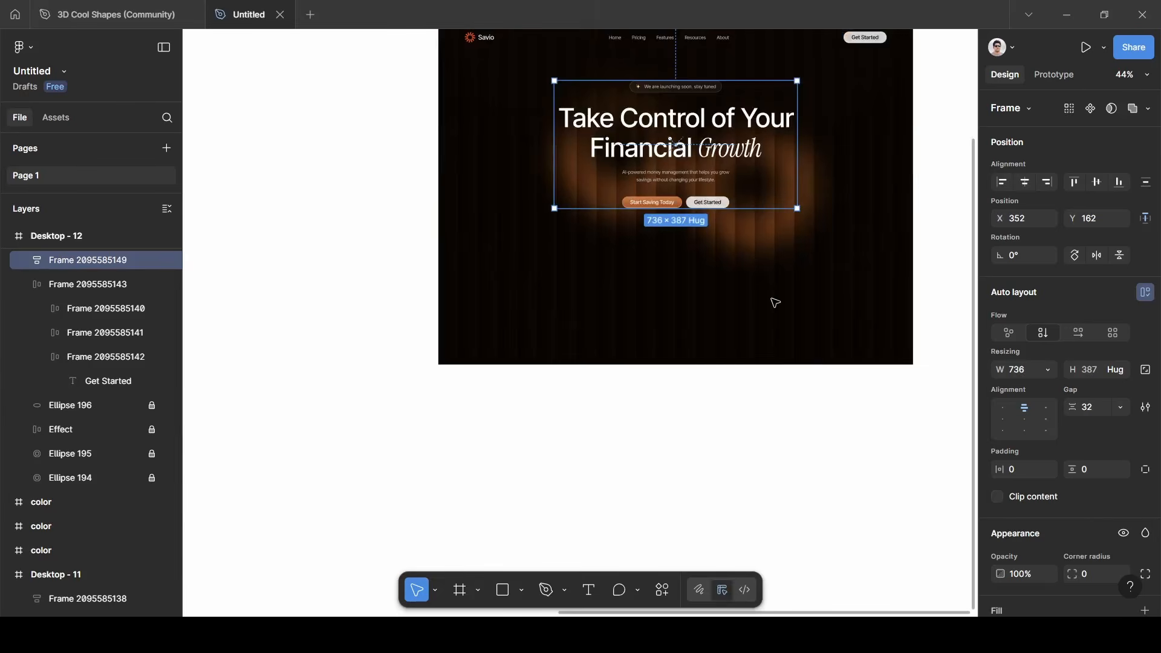
scroll(775, 302, "up", 1)
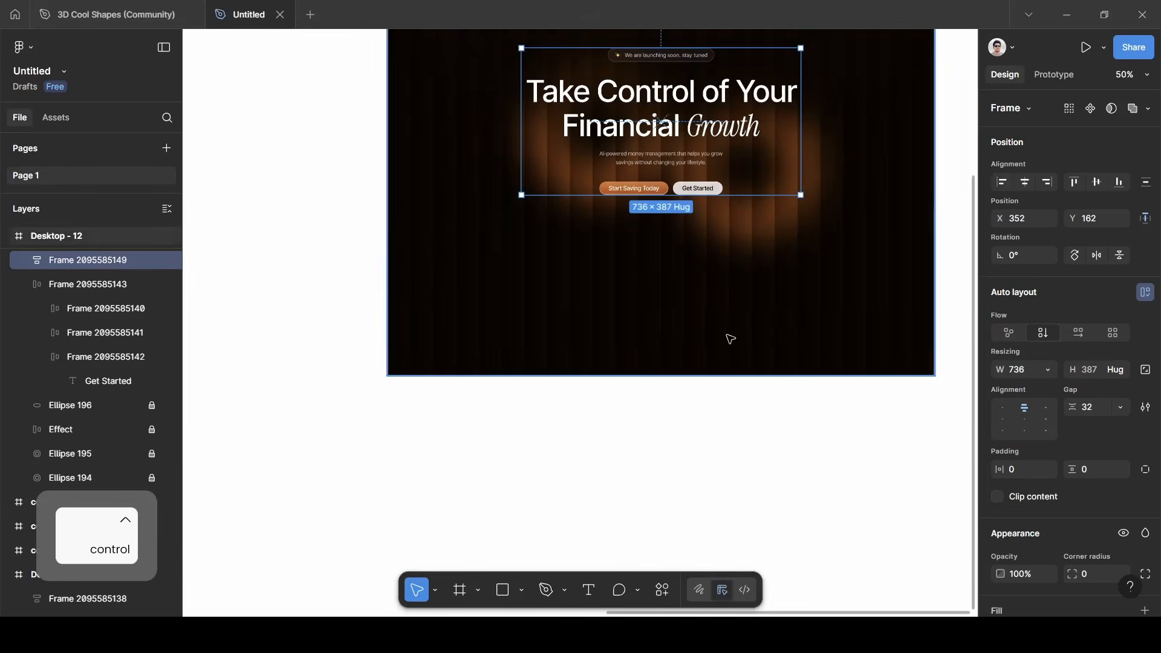
scroll(728, 336, "up", 1)
scroll(728, 336, "down", 3)
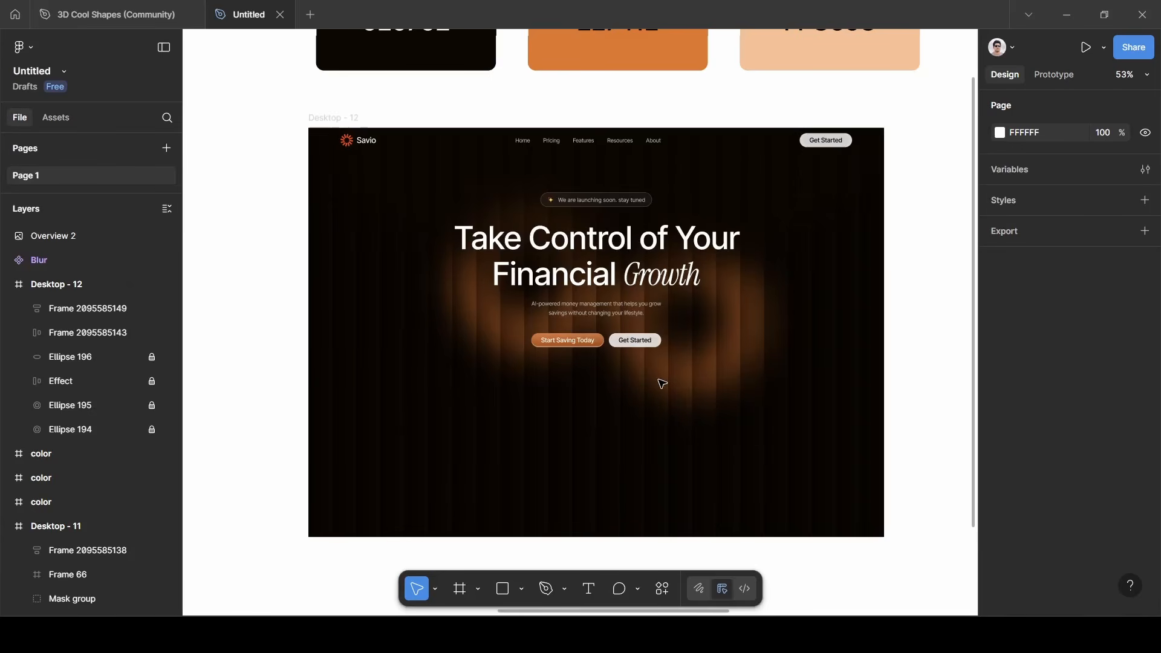
Copy the Overview 2 dashboard image into Desktop - 12 and place it below the call-to-action buttons at X 156, Y 626.
scroll(662, 383, "right", 12)
left_click(698, 365)
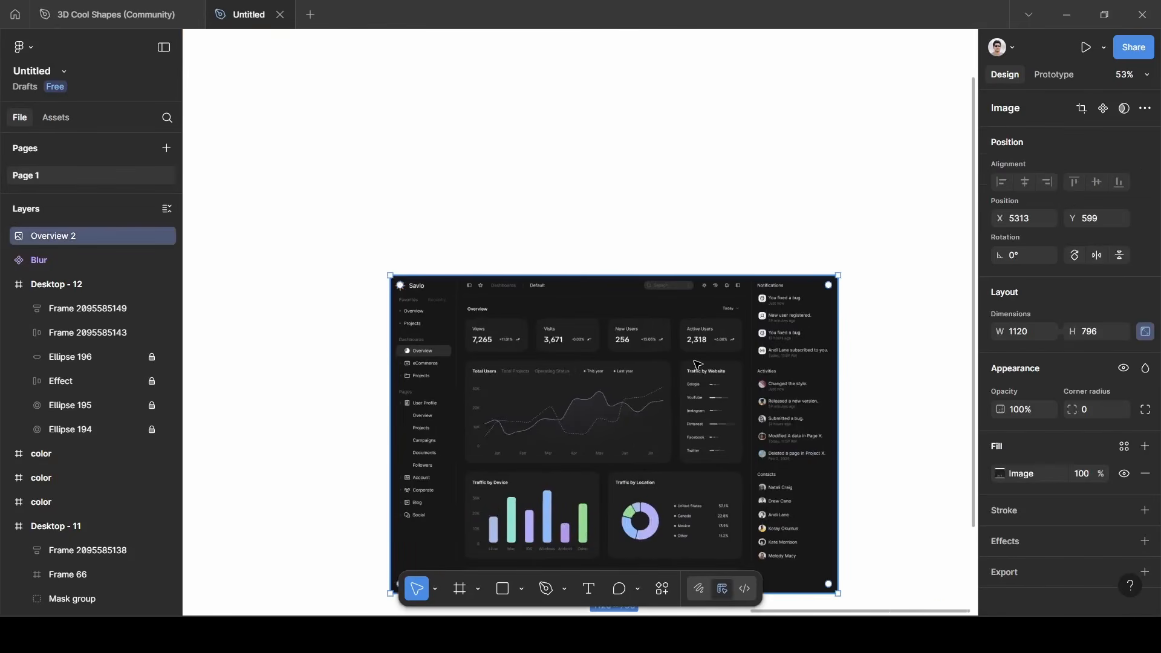
key("ctrl+c")
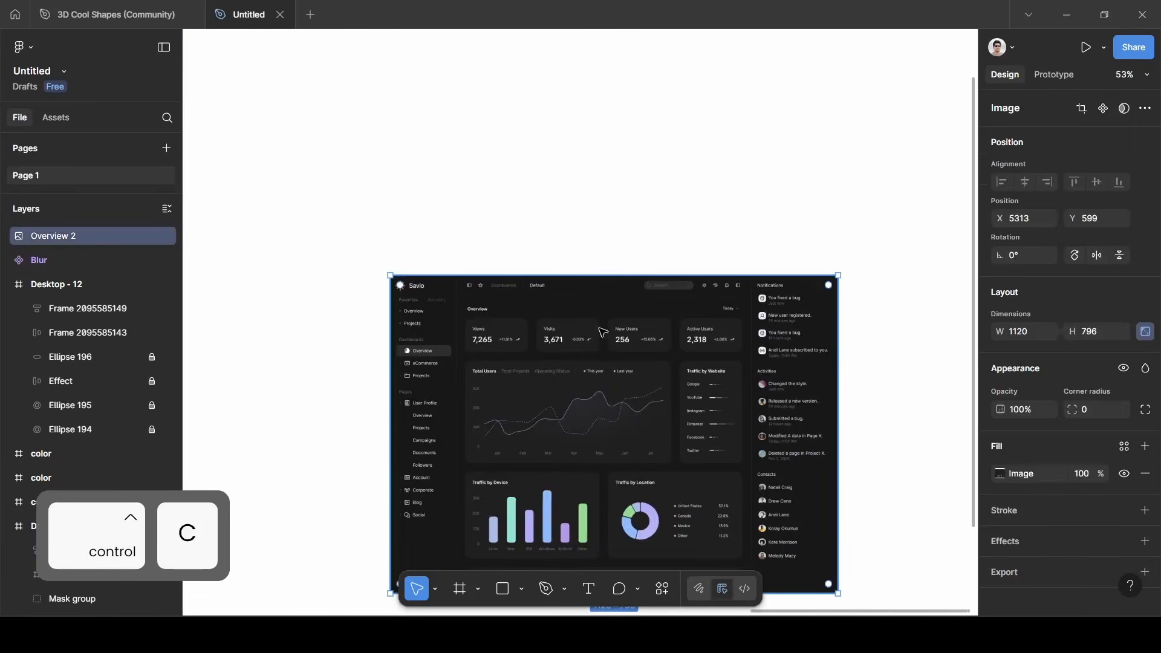
scroll(599, 332, "left", 10)
scroll(932, 337, "left", 8)
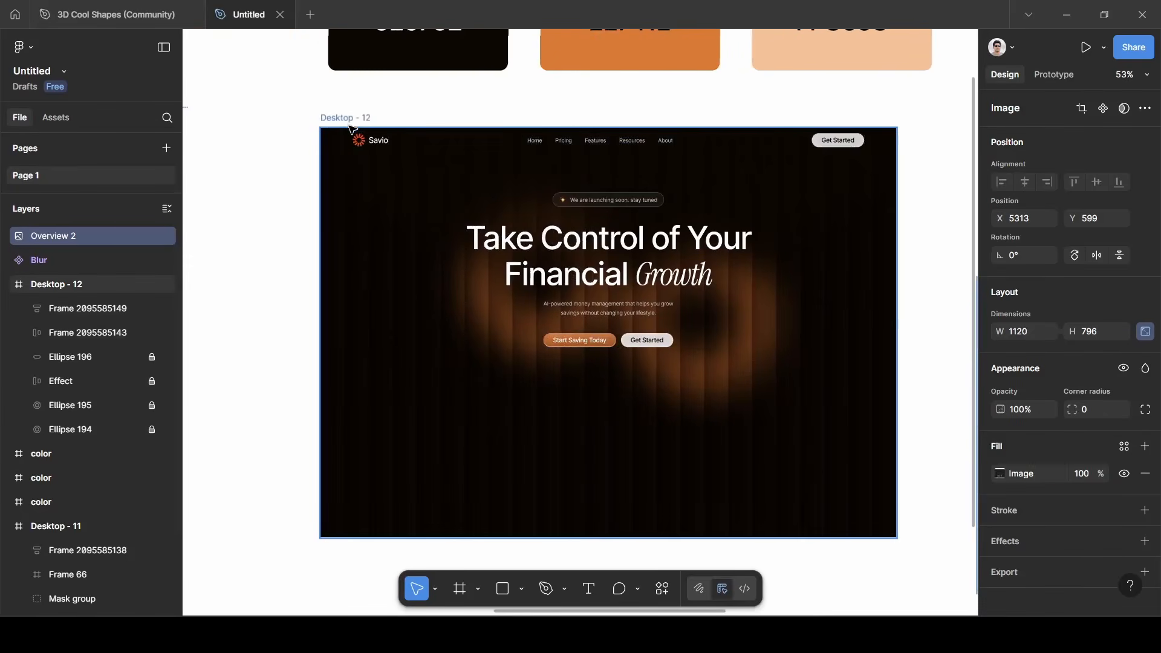
left_click(351, 127)
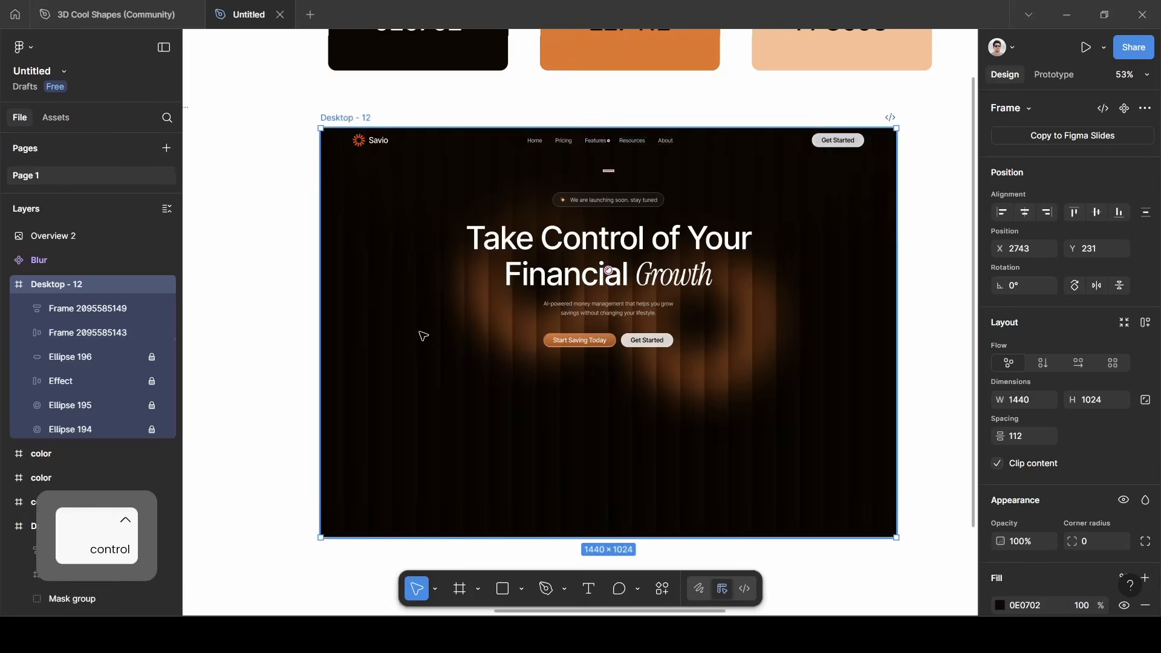
key("ctrl+v")
left_click_drag(622, 384, 621, 488)
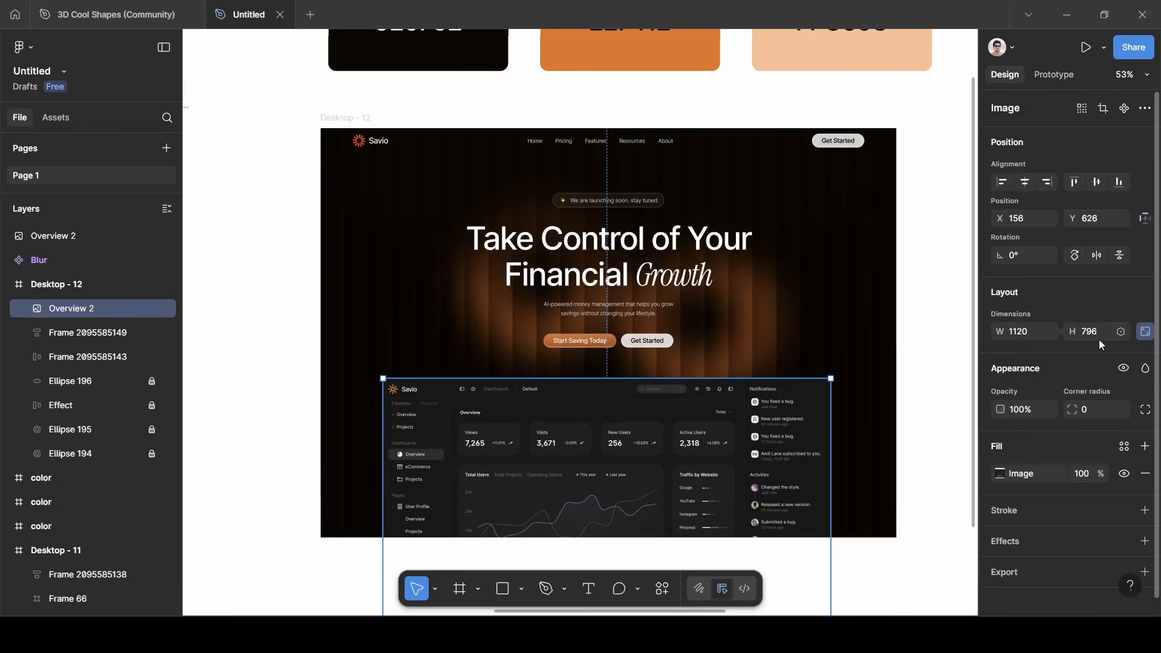
Set the corner radius of the dashboard image in Desktop - 12 to 29.
key("BackSpace")
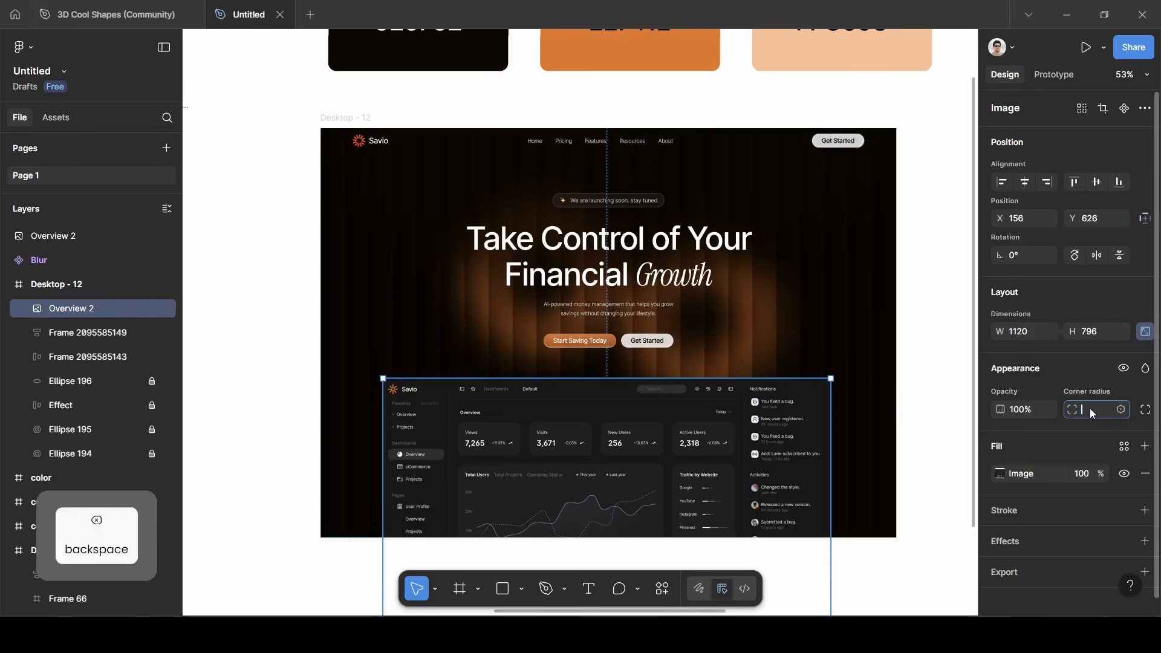
type("29")
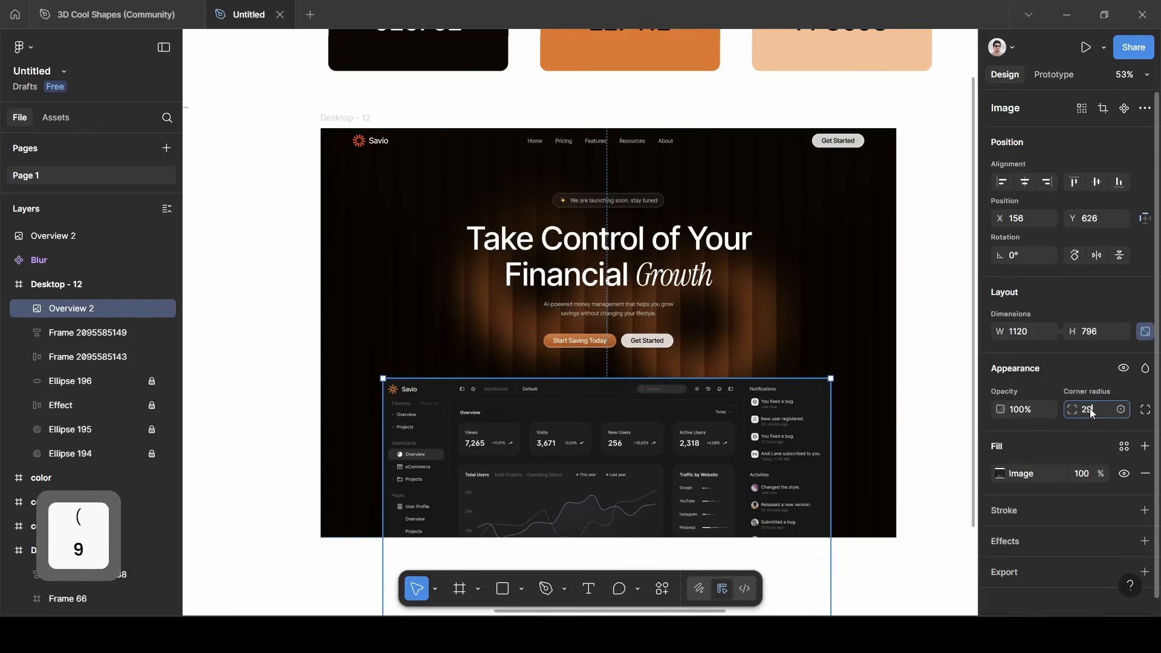
left_click(1091, 370)
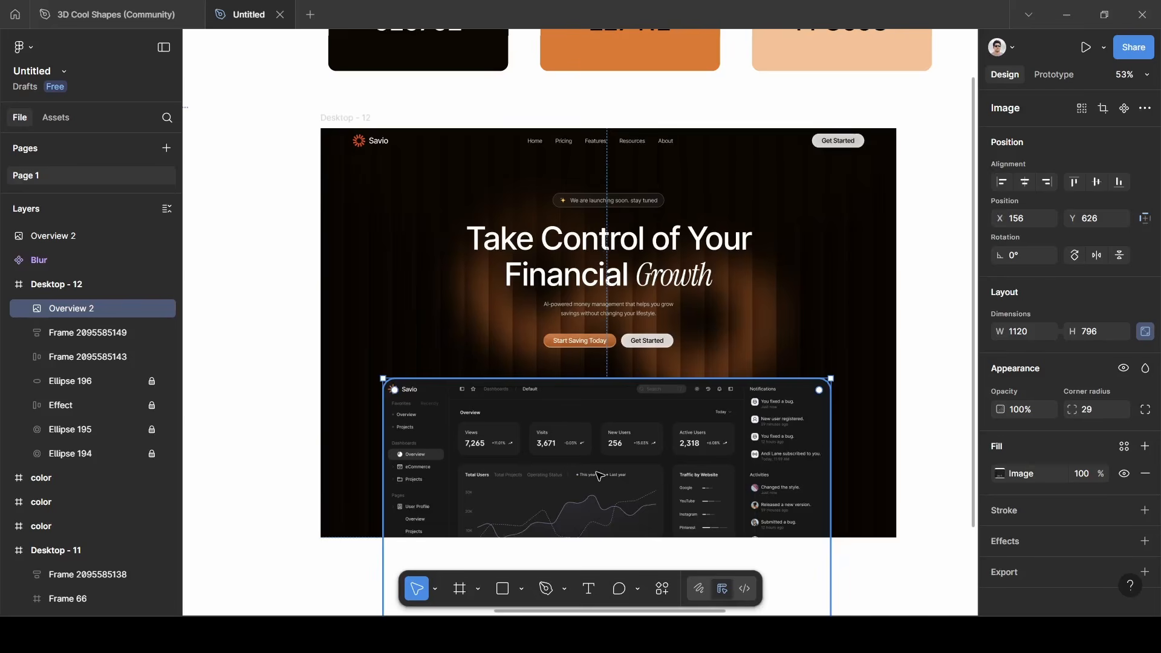
Wrap the dashboard image in an auto layout frame with 10 padding and set the frame's corner radius to 32.
key("shift+a")
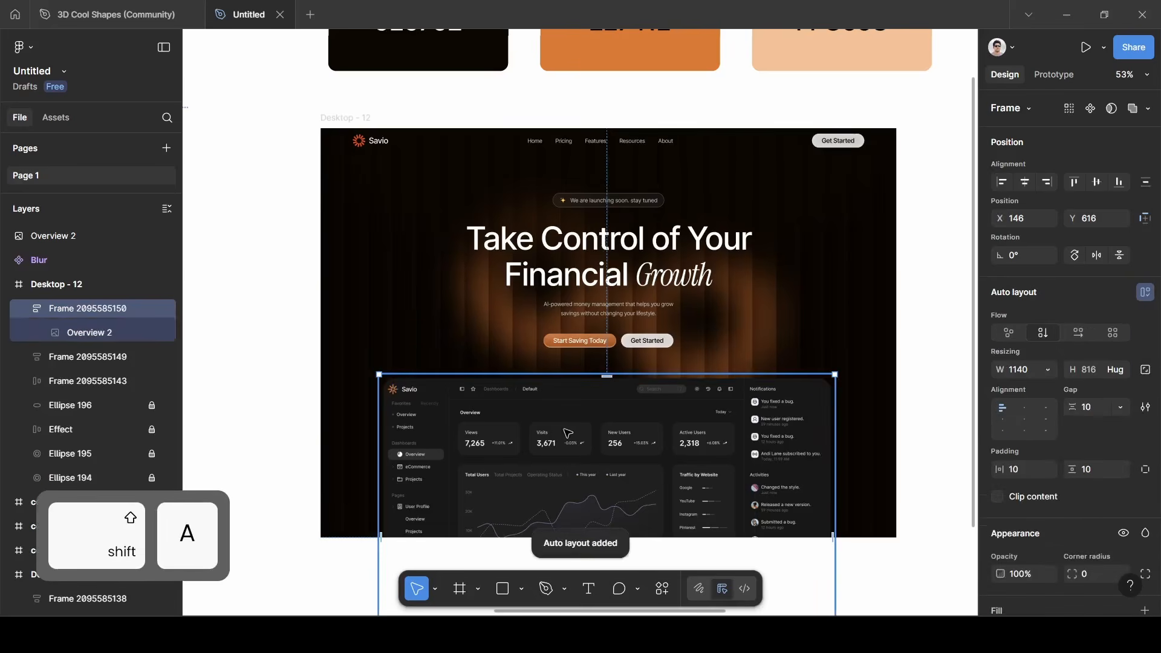
scroll(1089, 435, "down", 3)
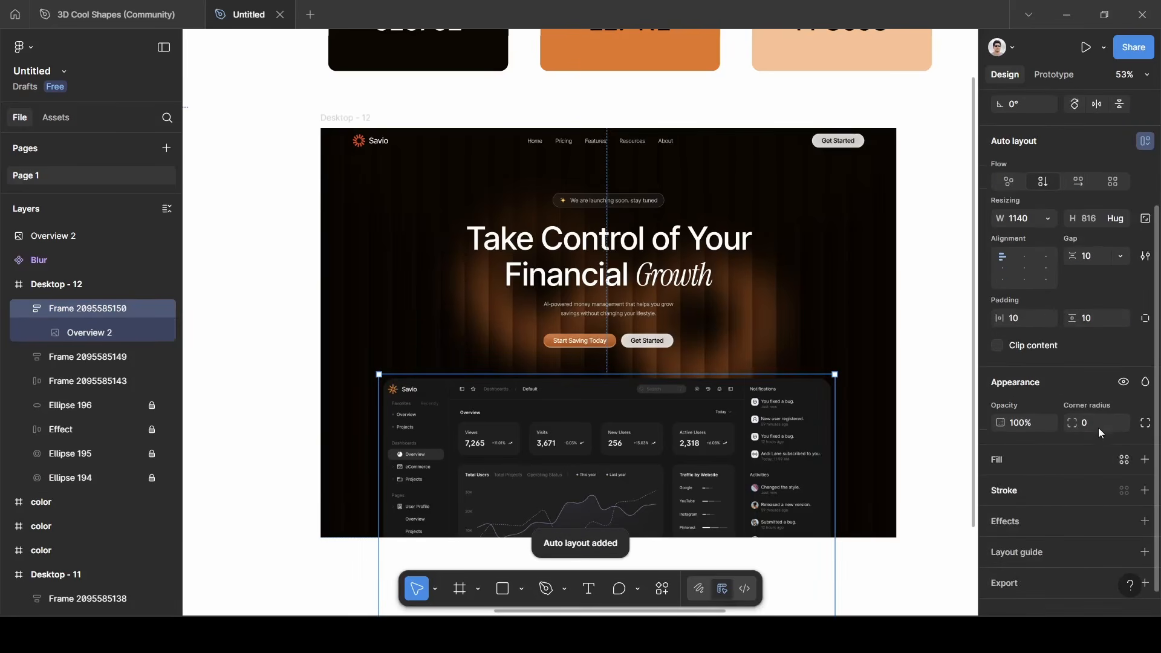
key("BackSpace")
type("32")
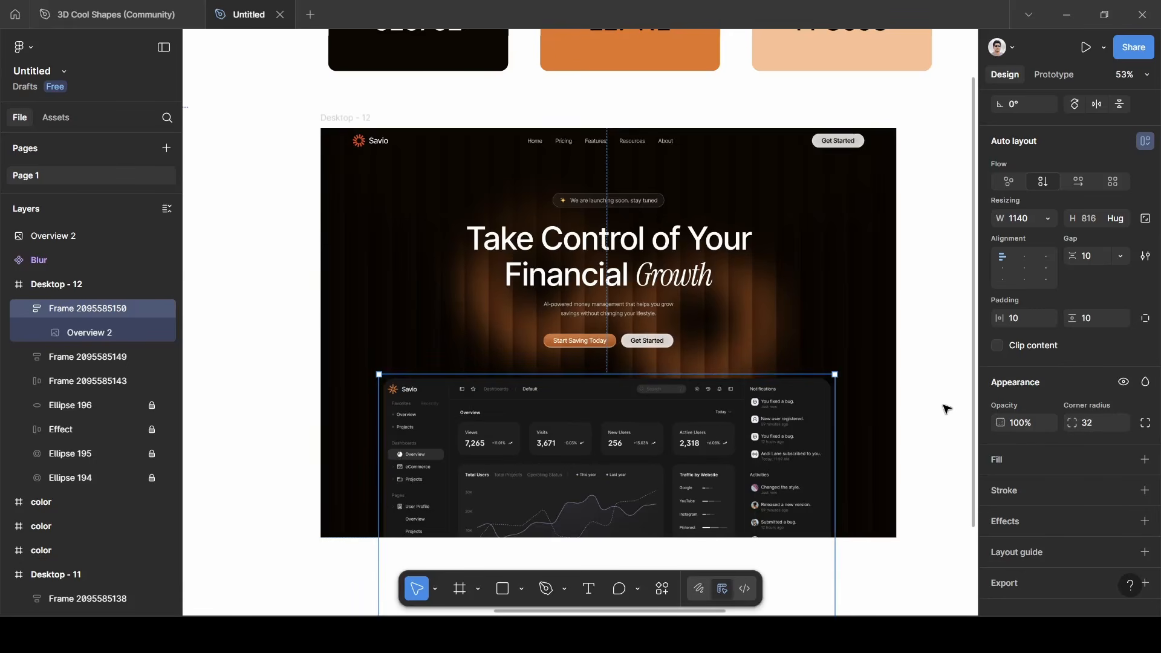
Fill the dashboard's surrounding frame with FFC093 sampled from the peach color swatch, at 50% opacity.
left_click(1039, 458)
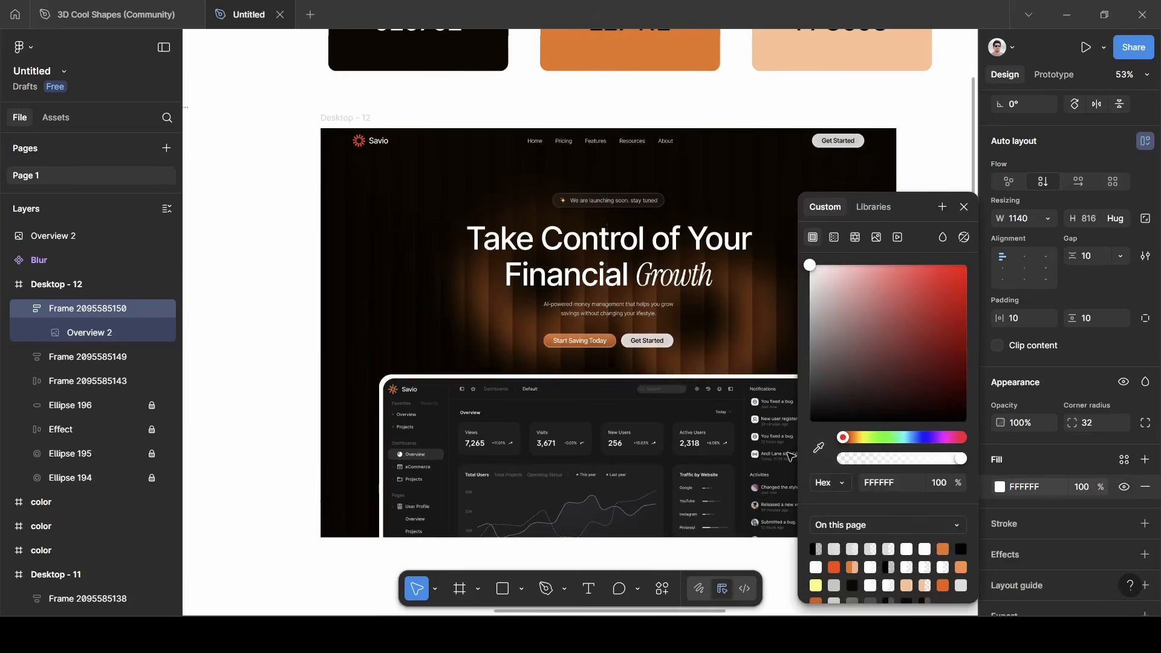
left_click(821, 451)
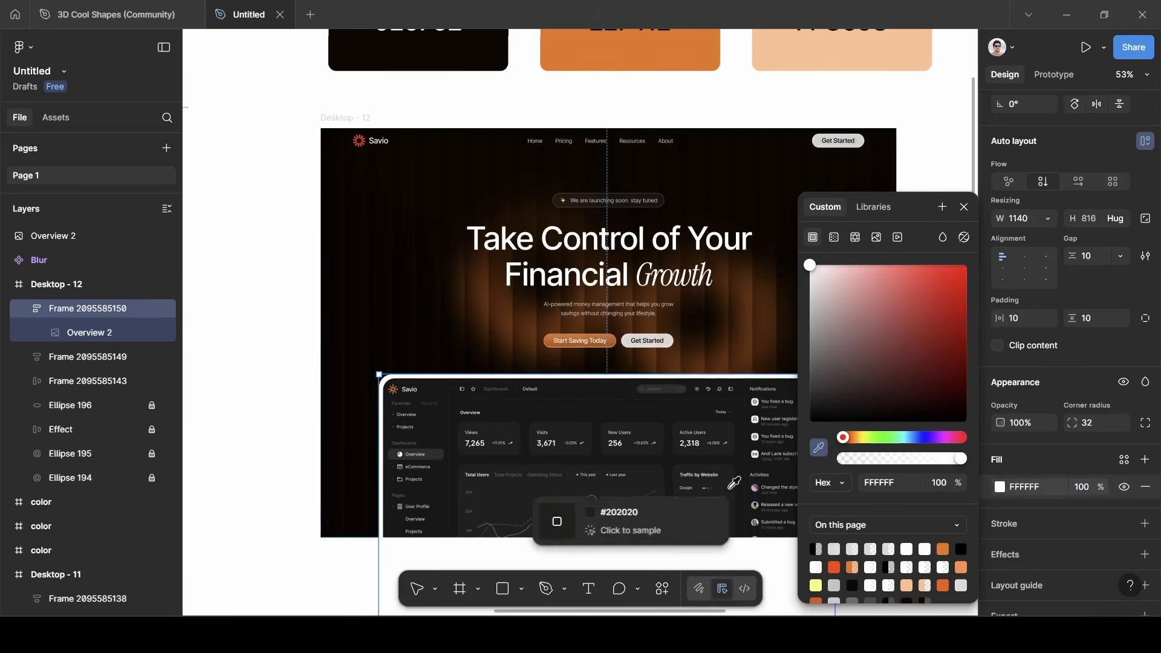
left_click(825, 41)
left_click(964, 207)
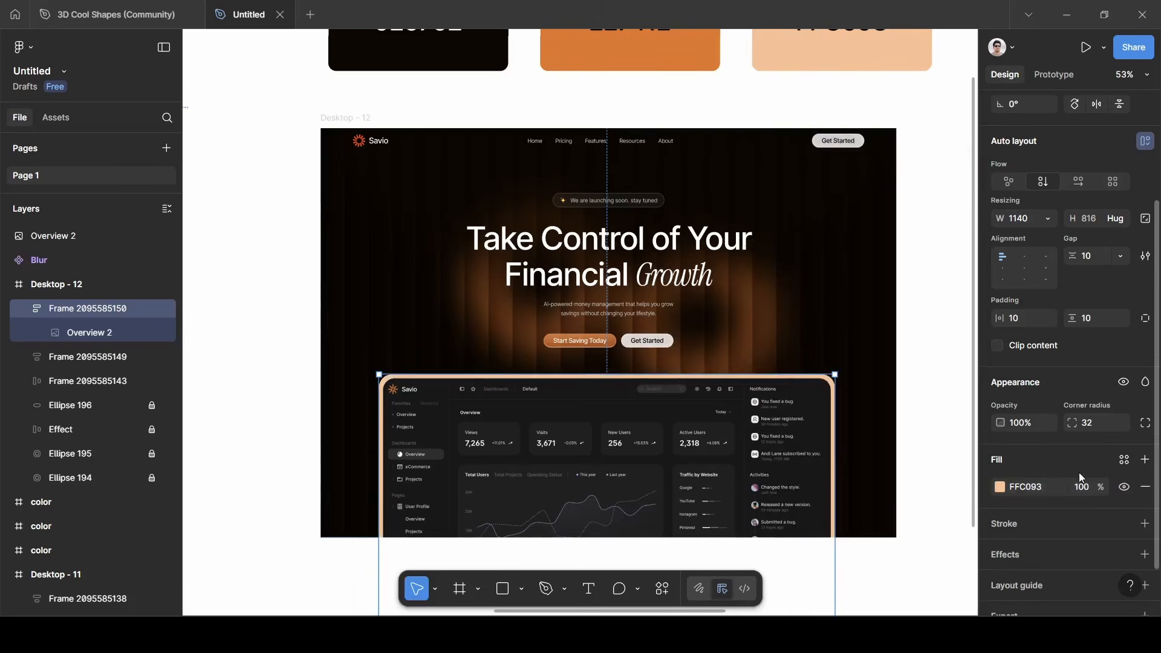
key("BackSpace")
type("50")
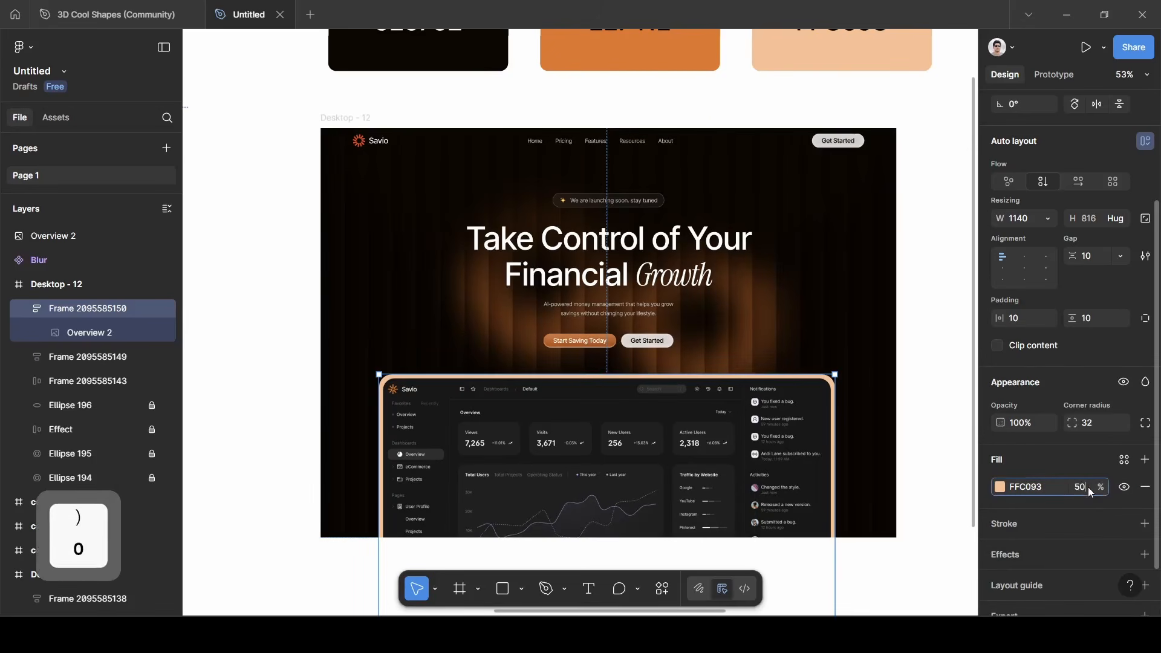
scroll(1061, 481, "down", 1)
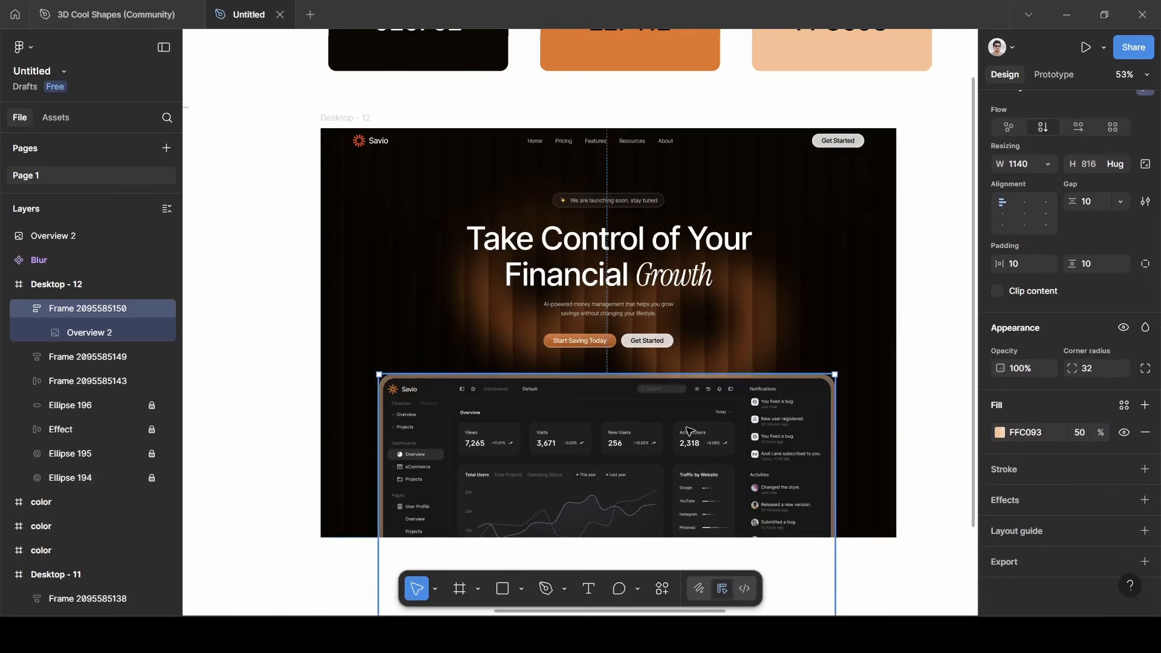
scroll(685, 427, "up", 3)
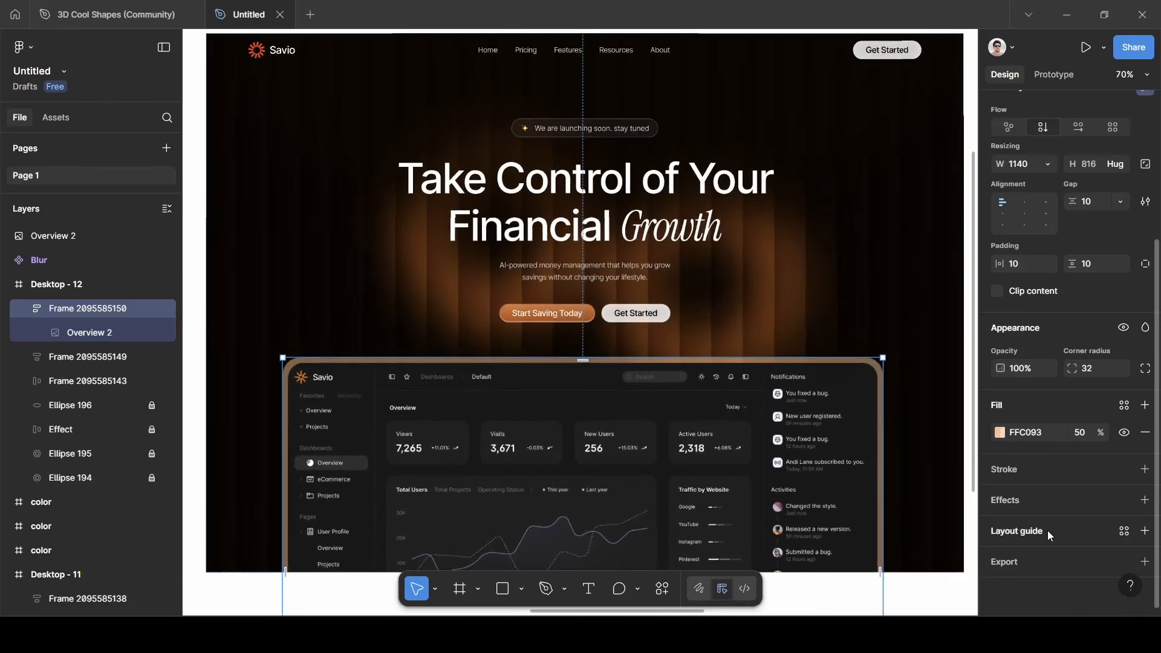
left_click(1048, 531)
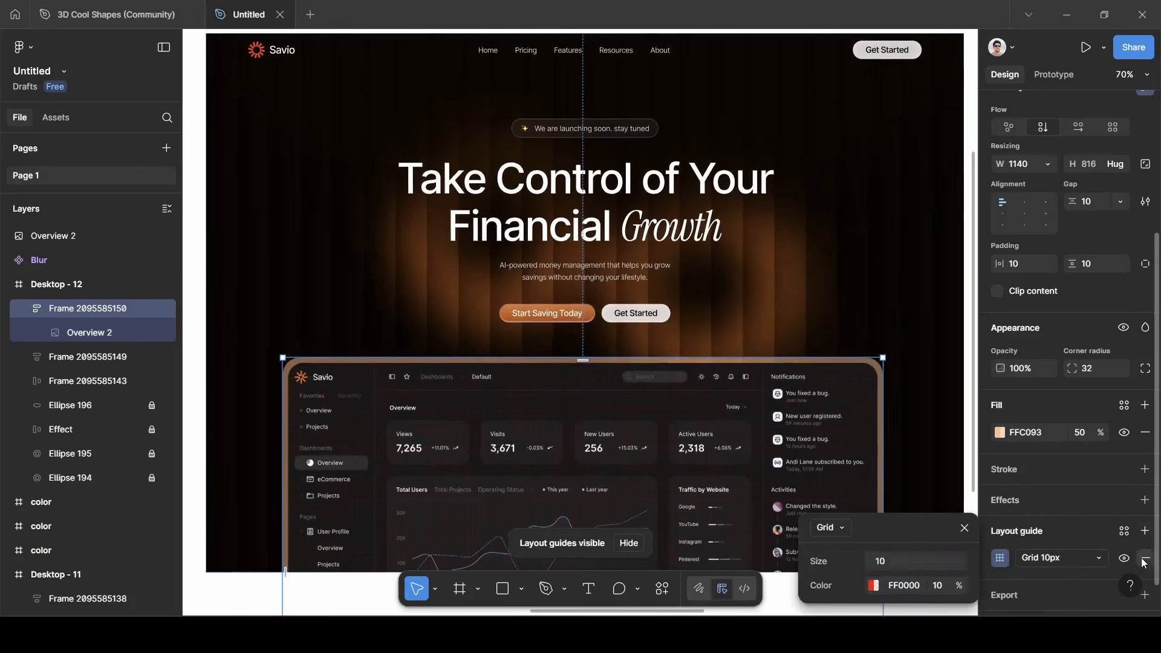
left_click(1143, 562)
Add a uniform background blur effect of 100 to the dashboard's surrounding frame.
left_click(1027, 506)
left_click(1041, 532)
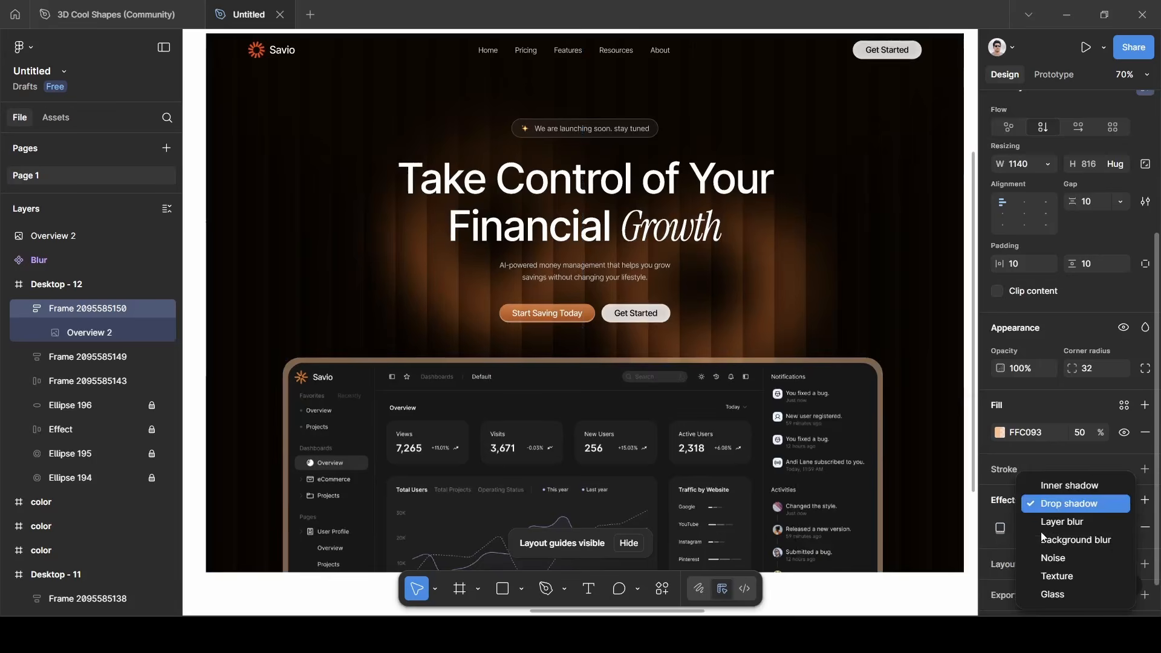
left_click(1051, 538)
left_click(1001, 528)
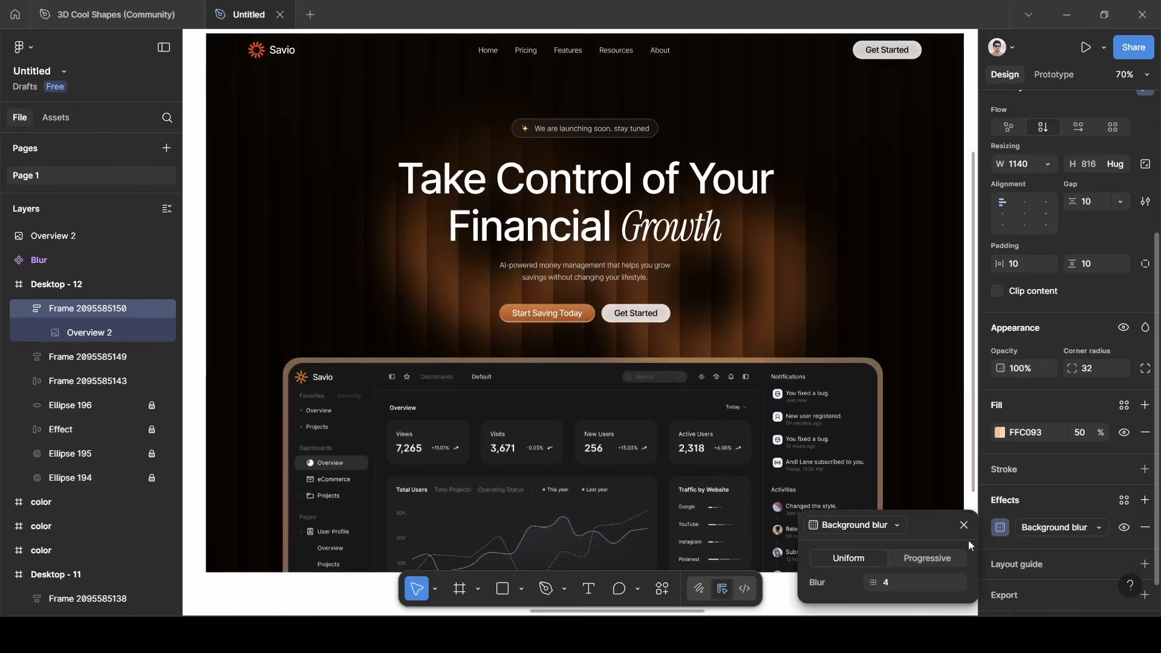
left_click(911, 579)
key("BackSpace")
type("100")
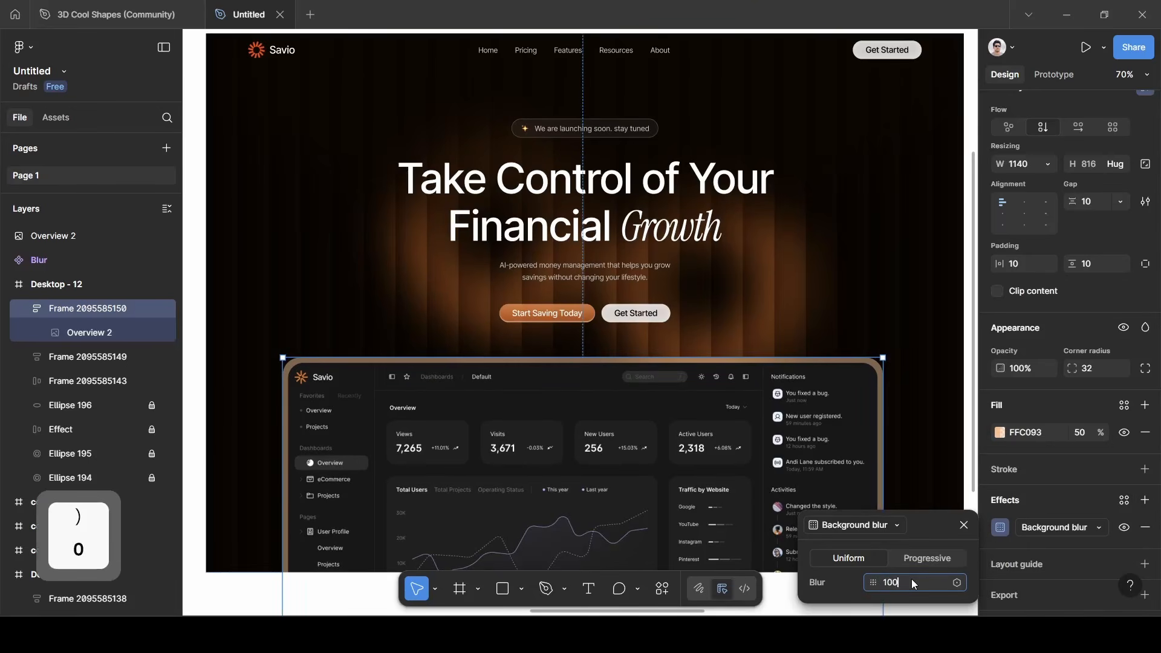
left_click(928, 543)
left_click(964, 525)
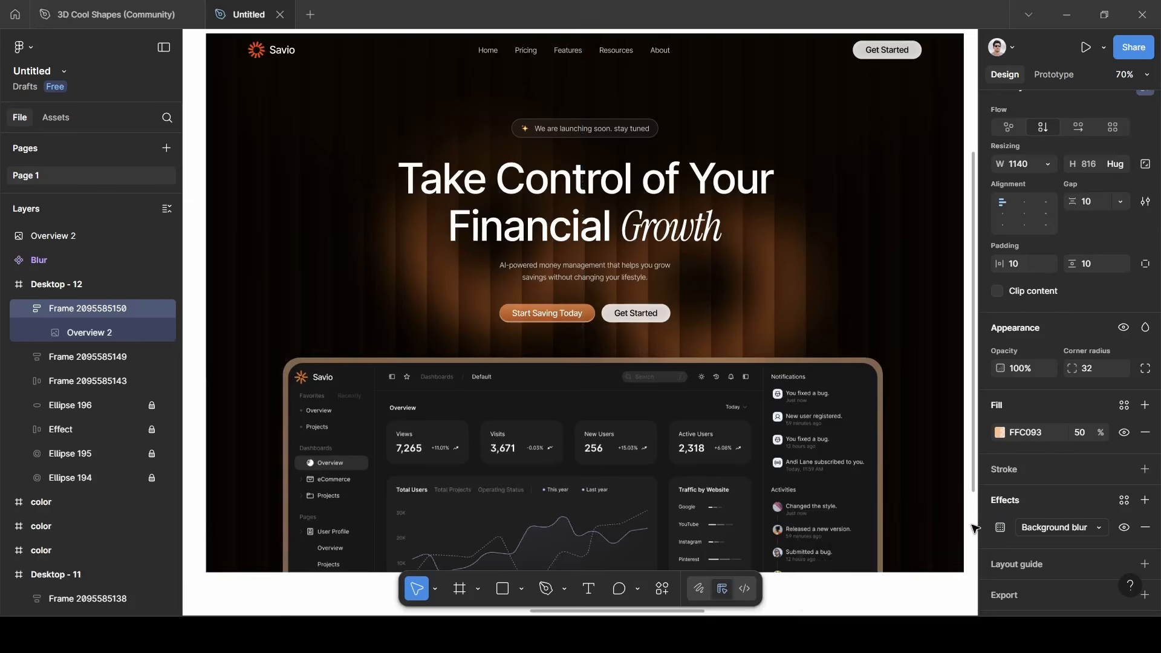
Move the framed dashboard preview in Desktop - 12 down and slightly right, to about X 182, Y 679.
scroll(716, 487, "down", 3)
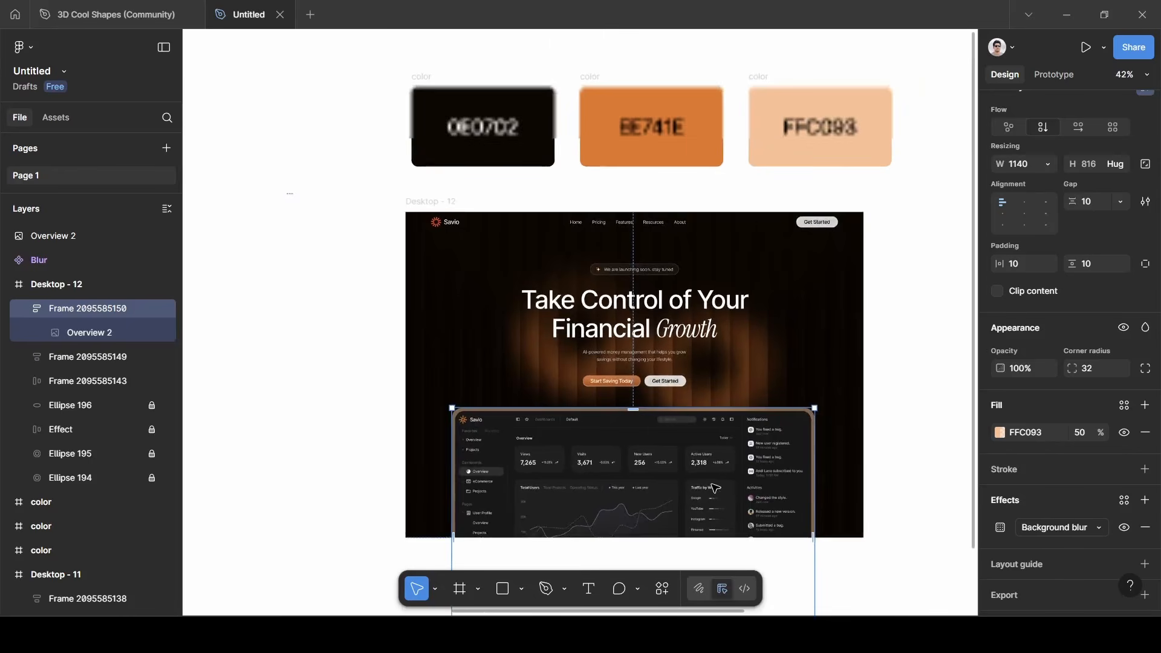
left_click(874, 433)
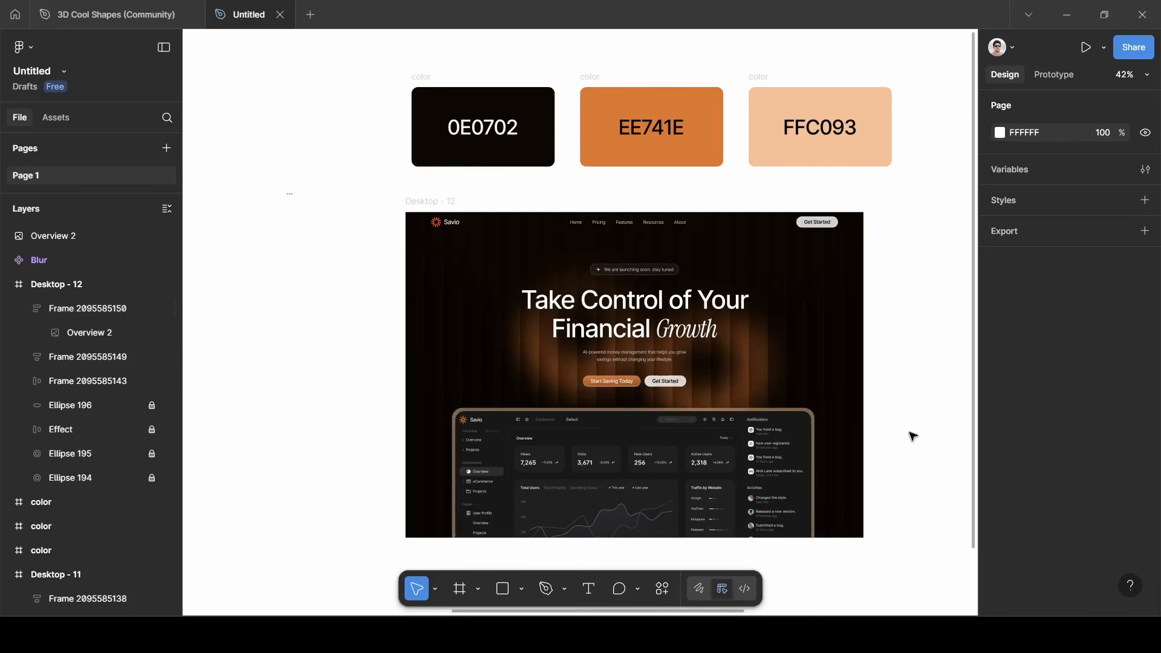
left_click_drag(658, 427, 669, 447)
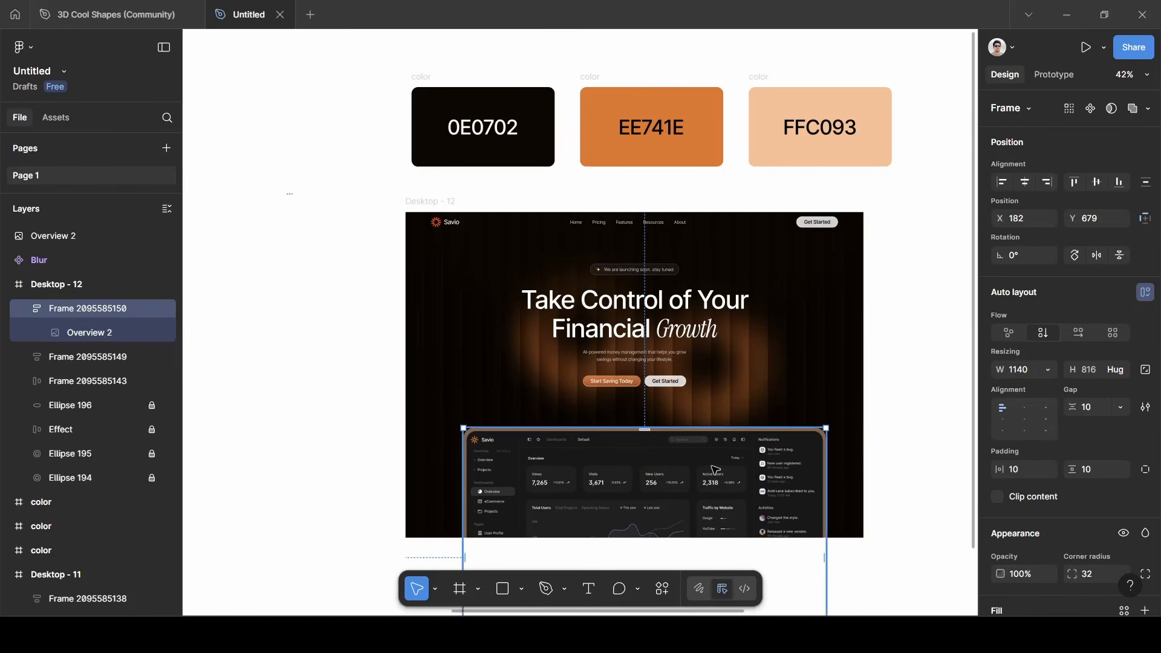
Draw an ellipse over the top edge of the dashboard preview and set its size to 924 × 230.
key("o")
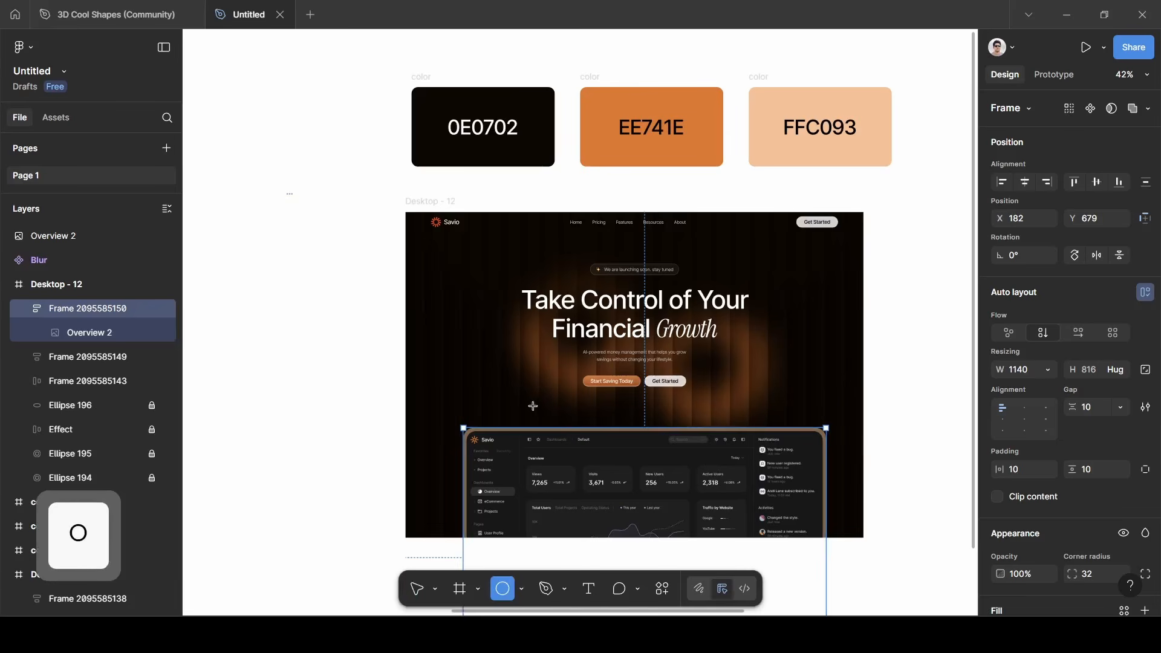
mouse_move(506, 402)
left_mouse_down()
mouse_move(826, 446)
mouse_move(821, 463)
mouse_move(807, 463)
left_mouse_up()
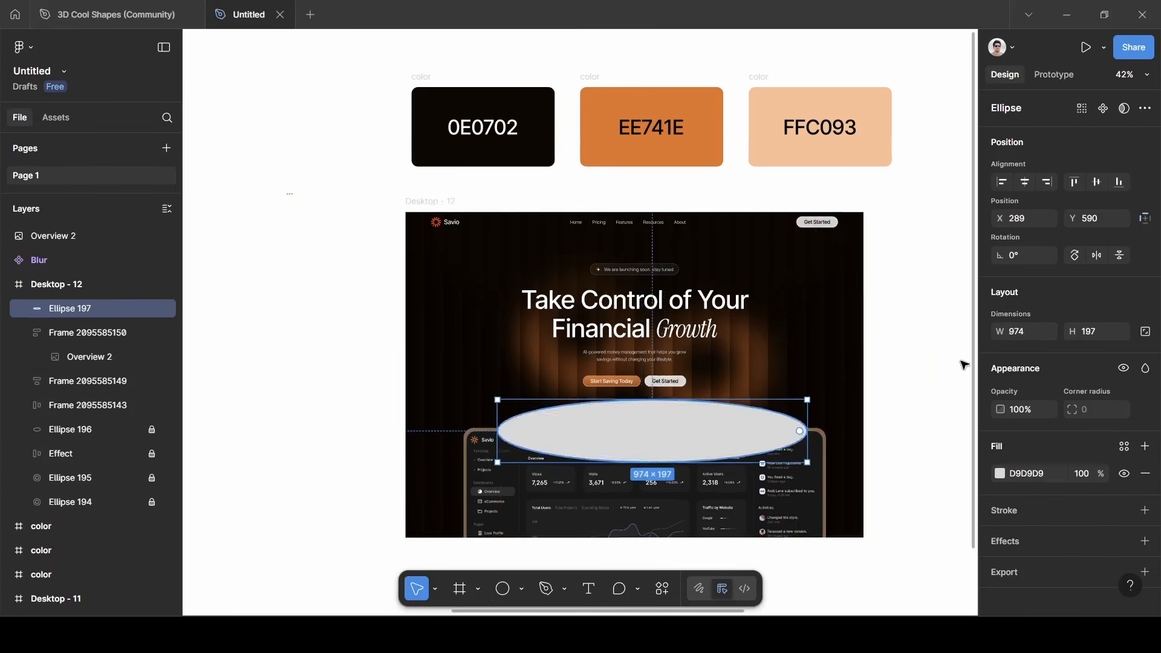
key("BackSpace")
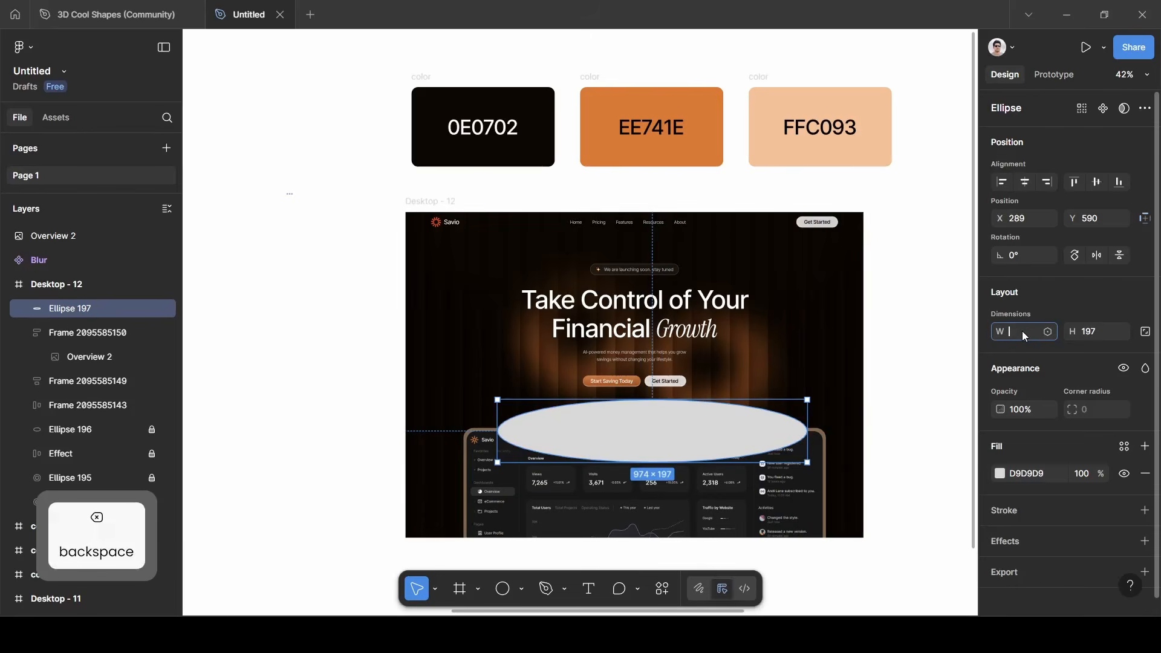
type("924")
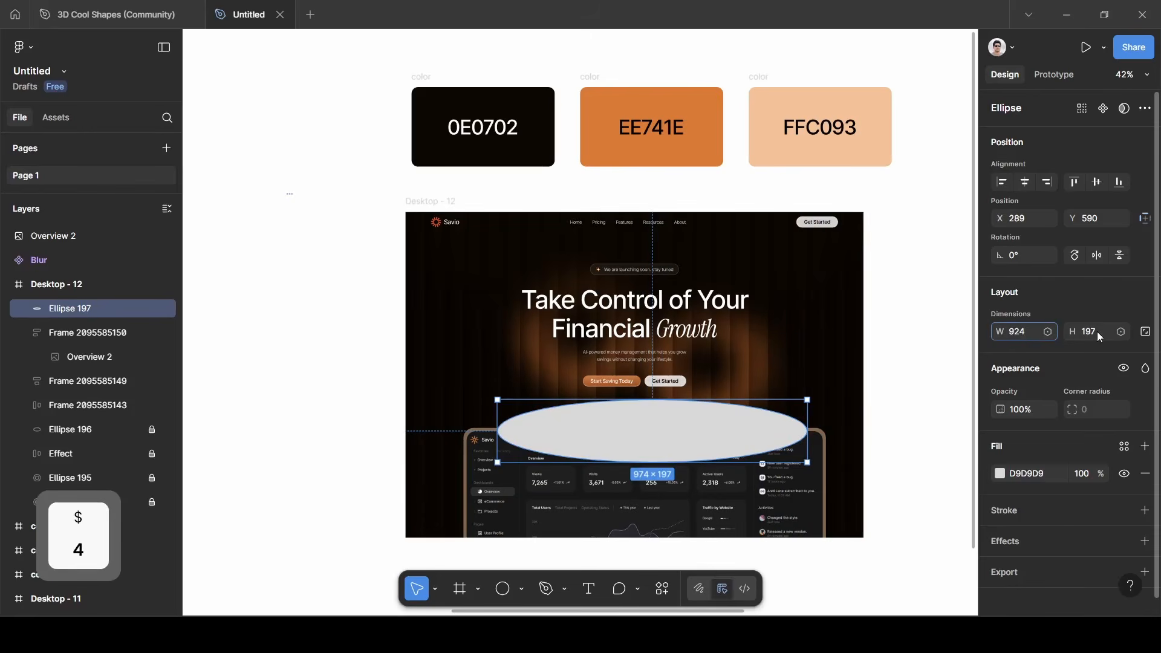
left_click(1097, 331)
key("BackSpace")
type("2")
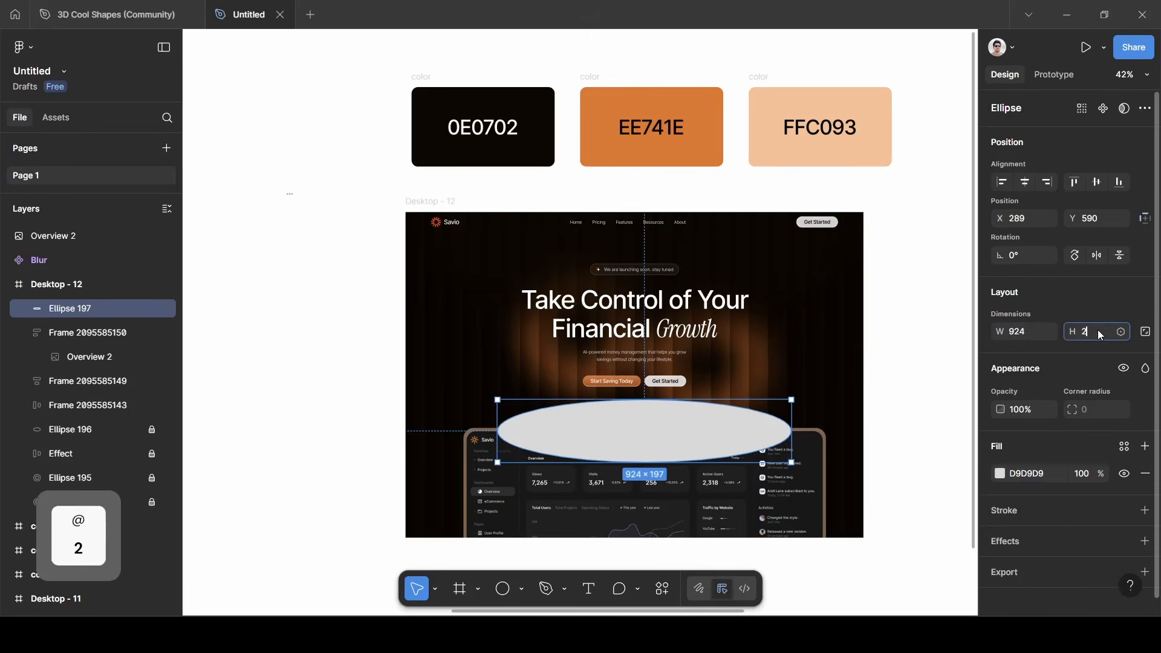
type("30")
key("Return")
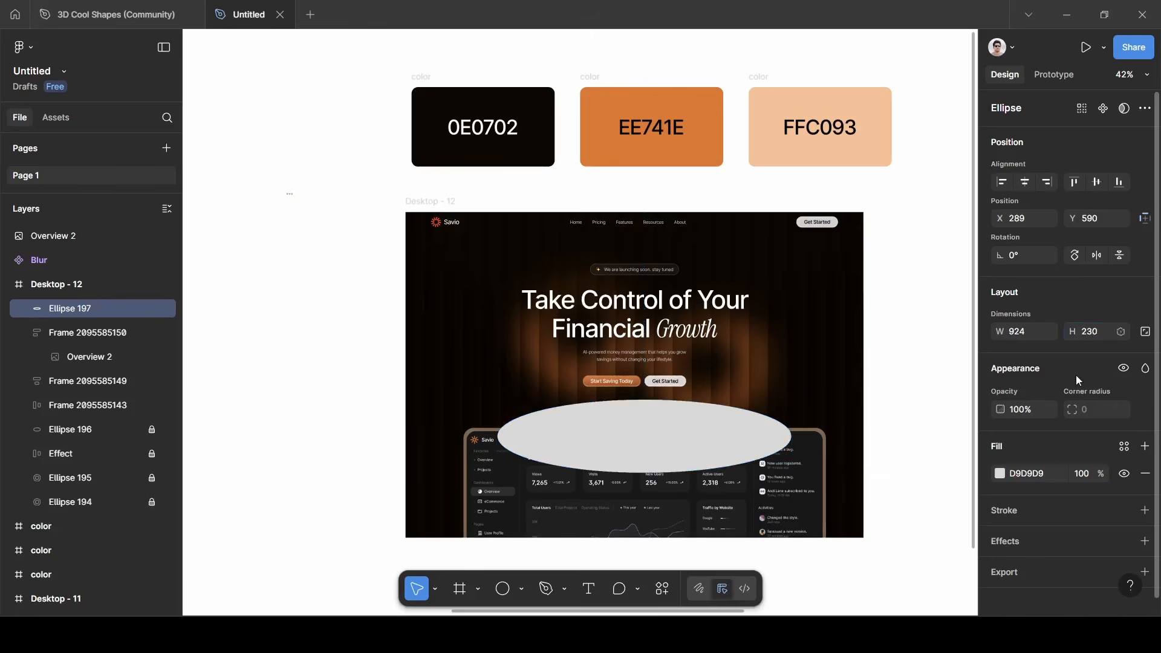
Fill the ellipse with EE741E sampled from the orange color swatch.
left_click(1000, 474)
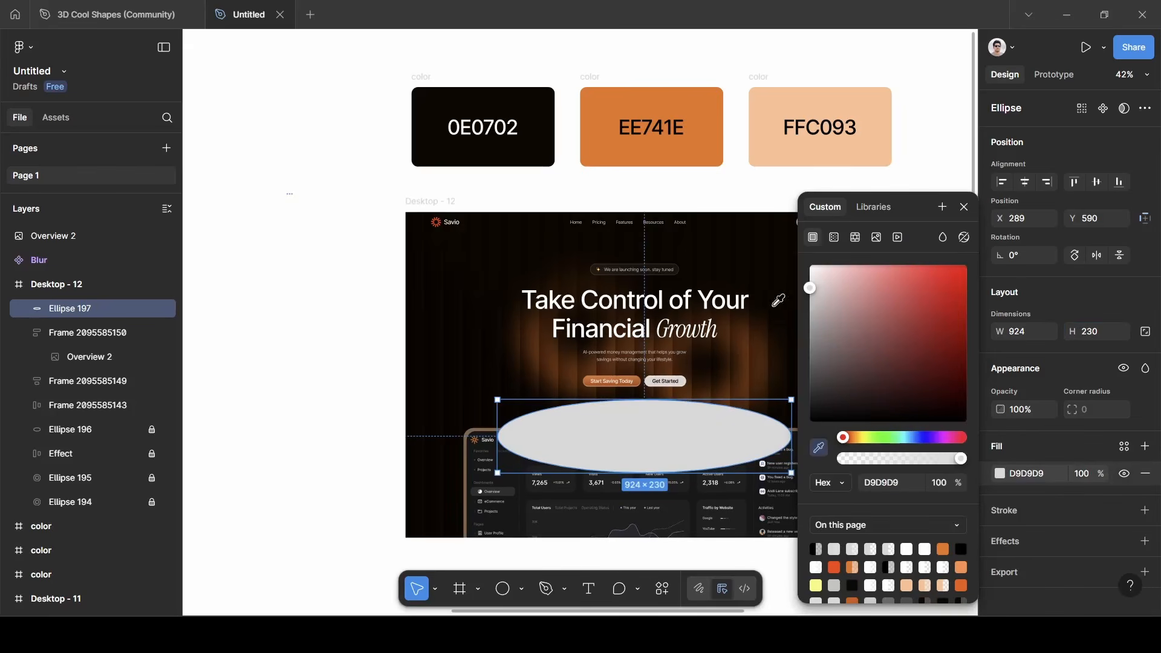
left_click(697, 129)
left_click(964, 207)
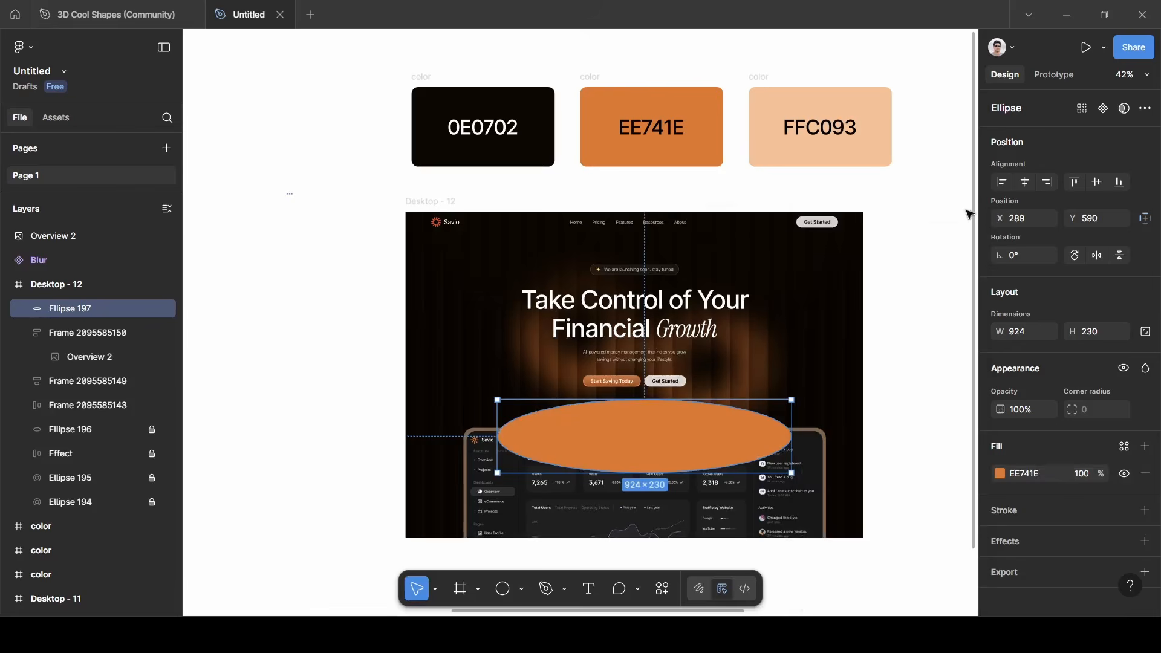
Add a uniform layer blur effect of 100 to the orange ellipse.
left_click(1029, 540)
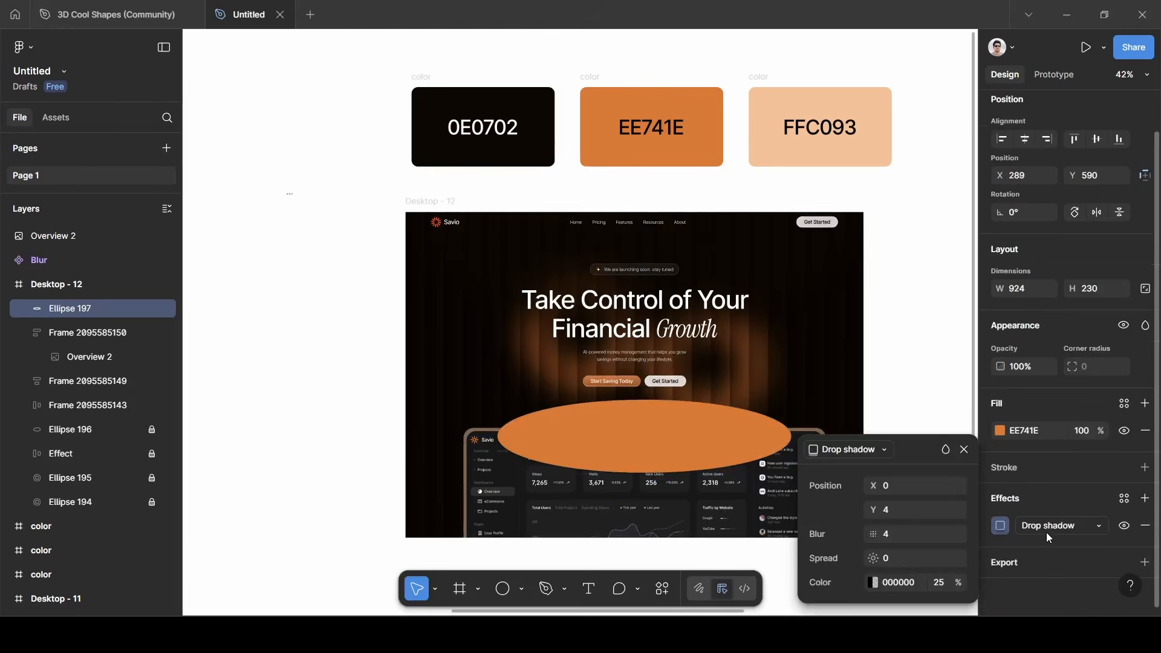
left_click(1047, 533)
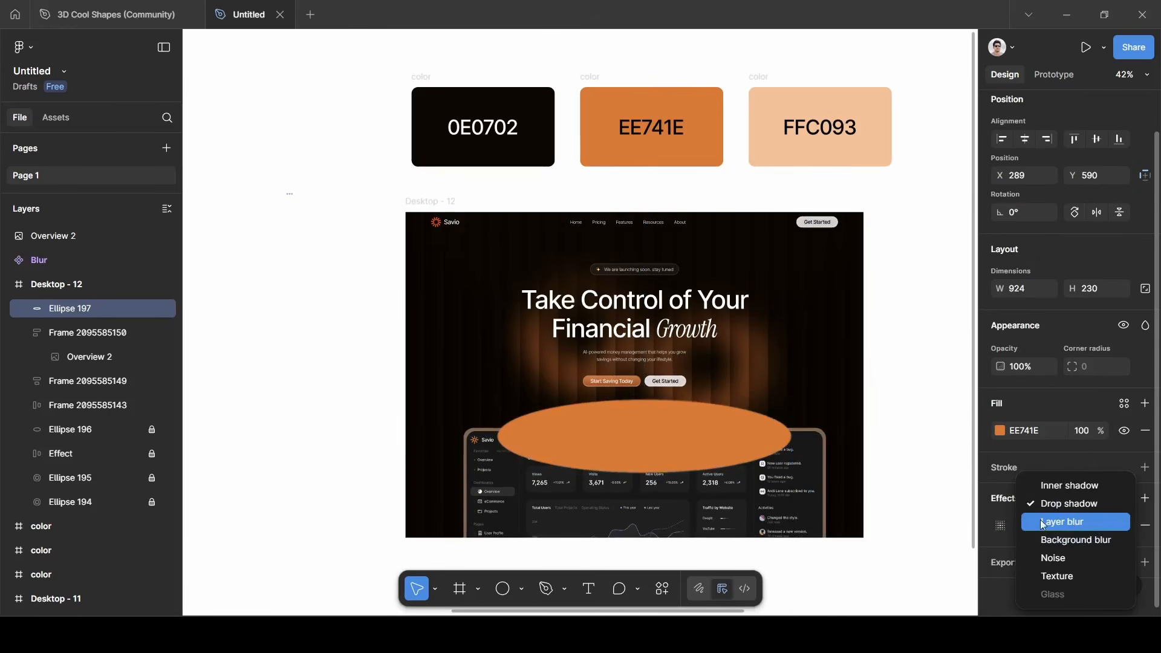
left_click(1043, 522)
left_click(997, 524)
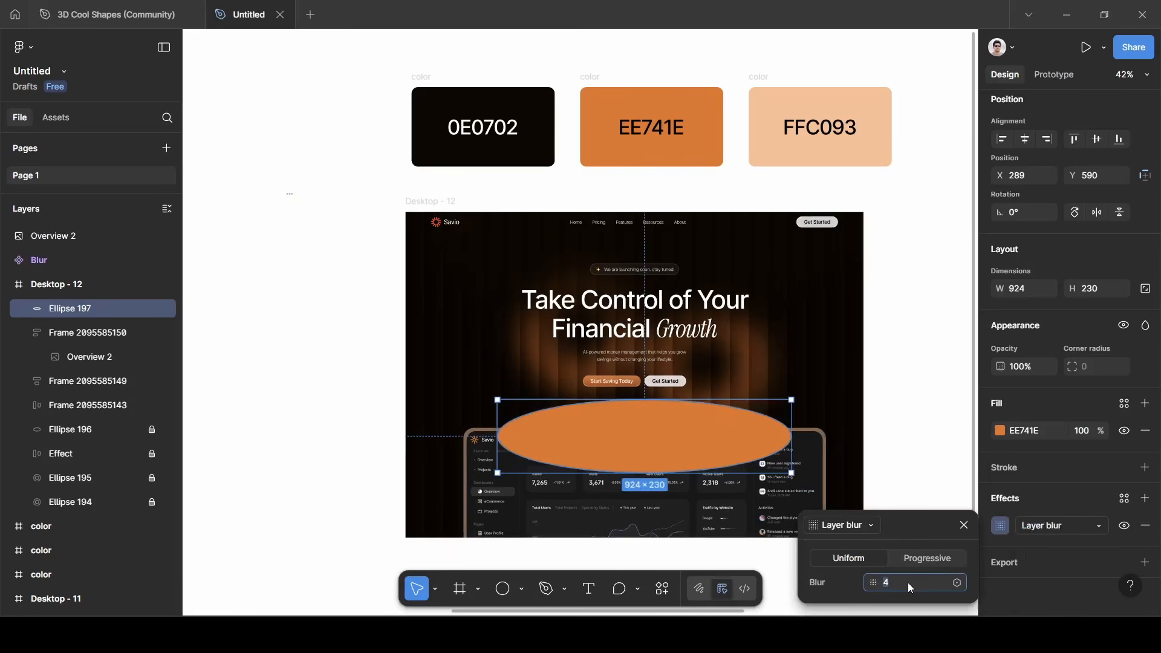
key("BackSpace")
type("100")
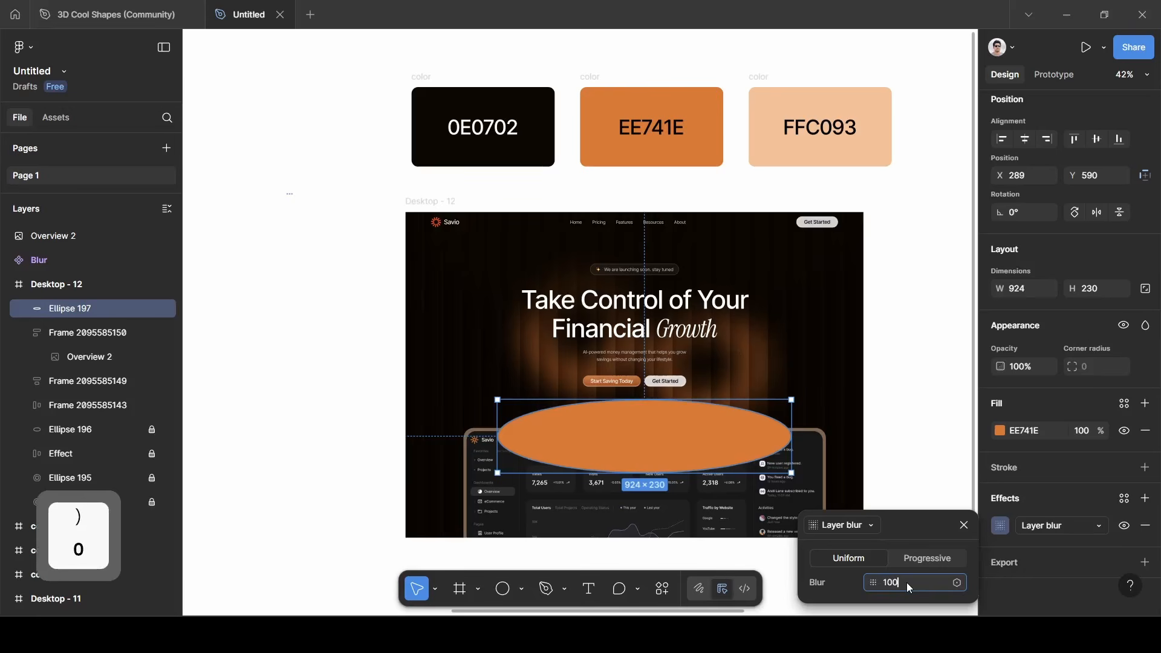
key("Return")
left_click(964, 525)
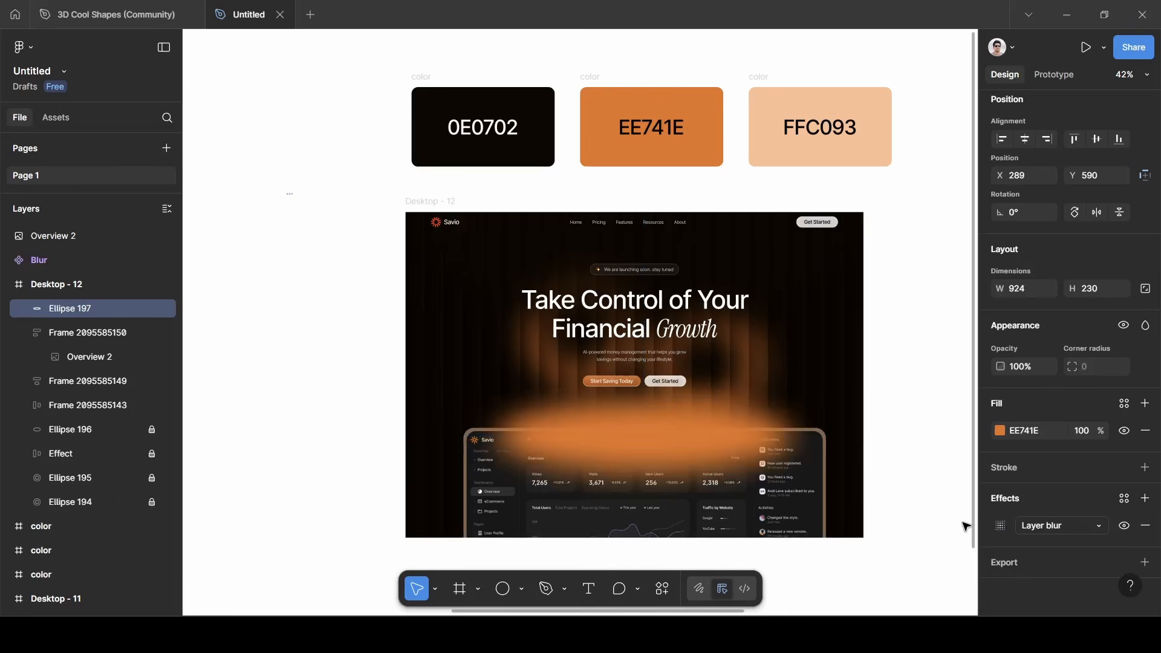
Set the blurred ellipse's blend mode to Plus lighter and duplicate it twice in place.
left_click(1145, 326)
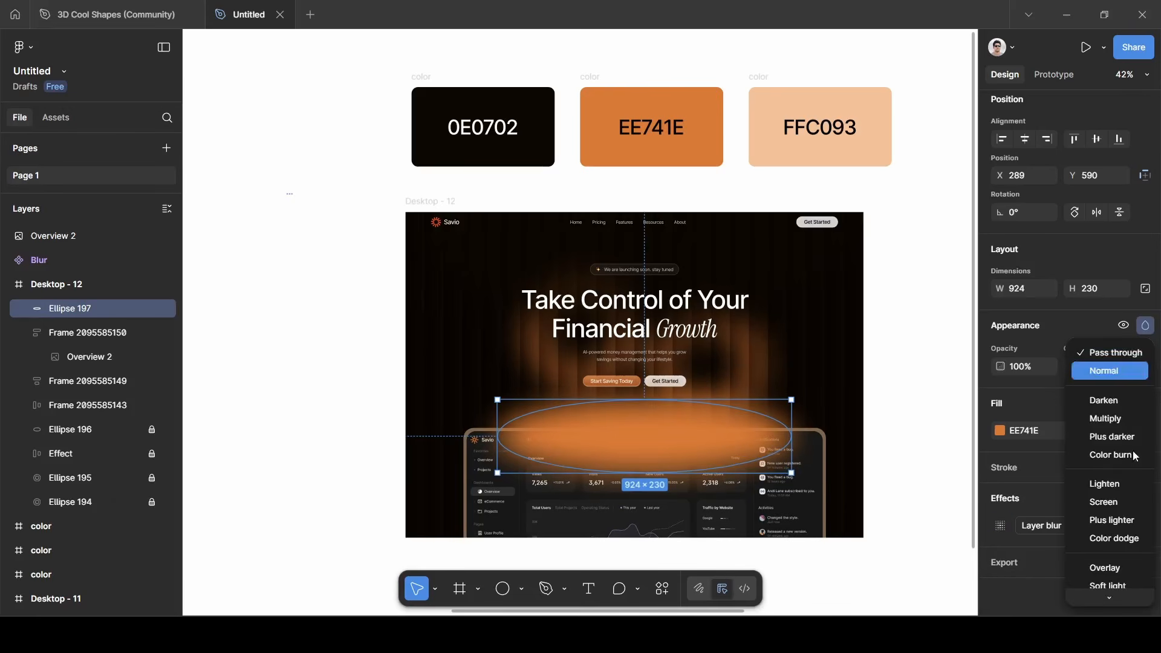
left_click(1123, 522)
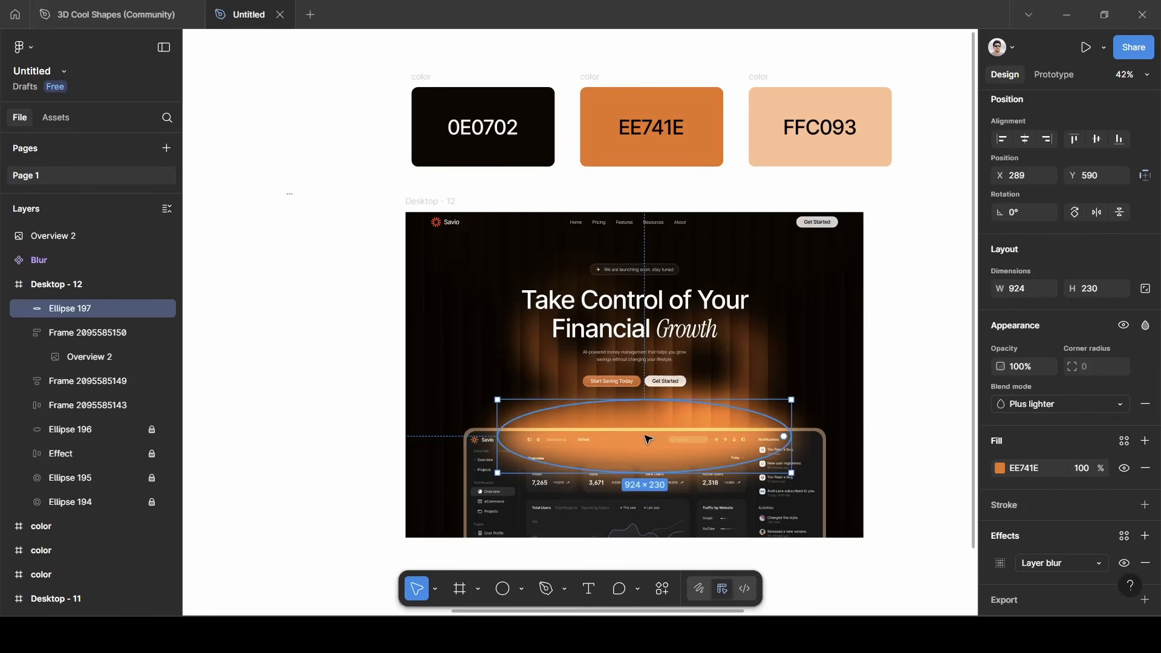
key("ctrl+d")
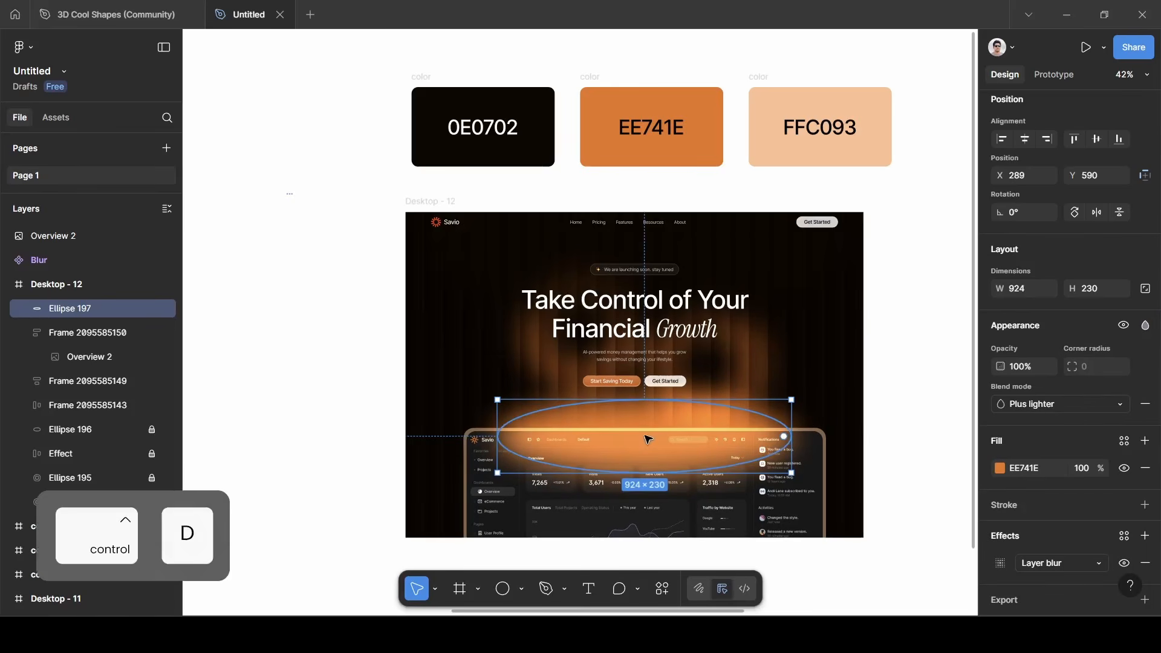
key("ctrl+d")
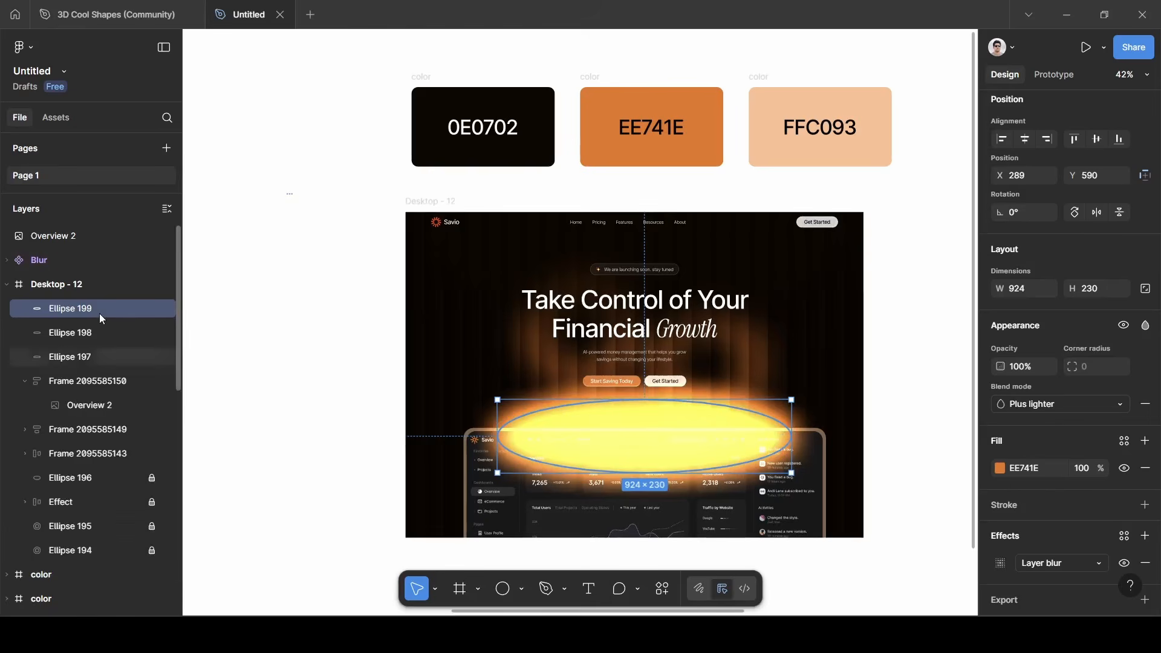
Group the three glowing ellipses and place the group directly beneath the dashboard frame in the layer order.
left_click(85, 350, "shift")
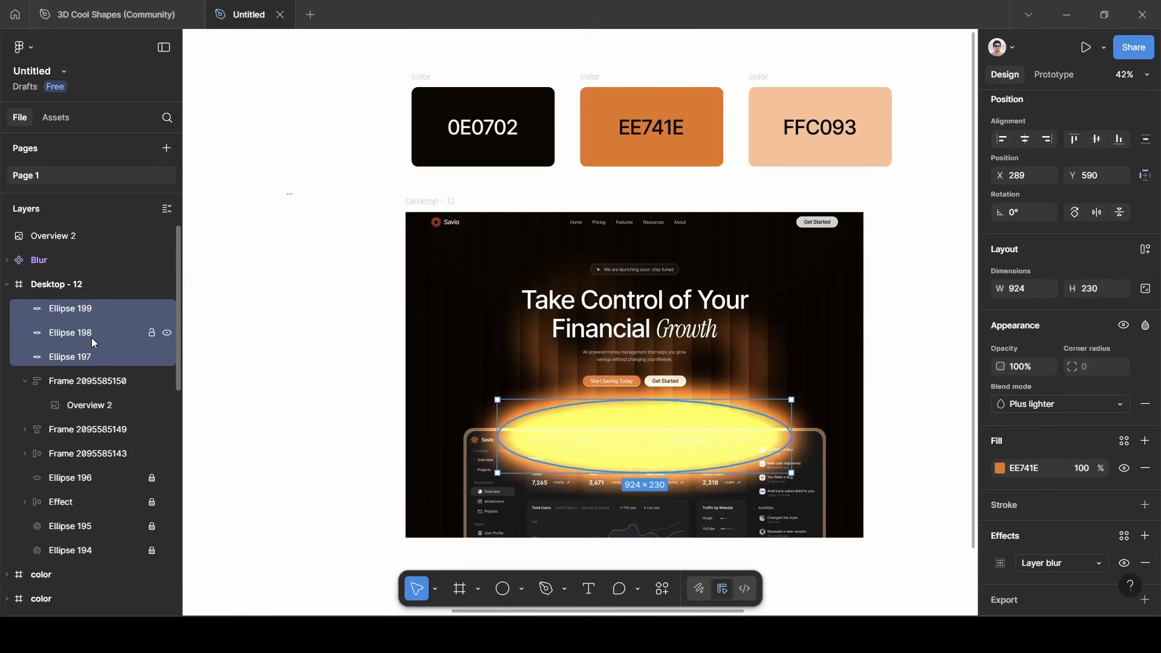
key("ctrl")
key("ctrl+g")
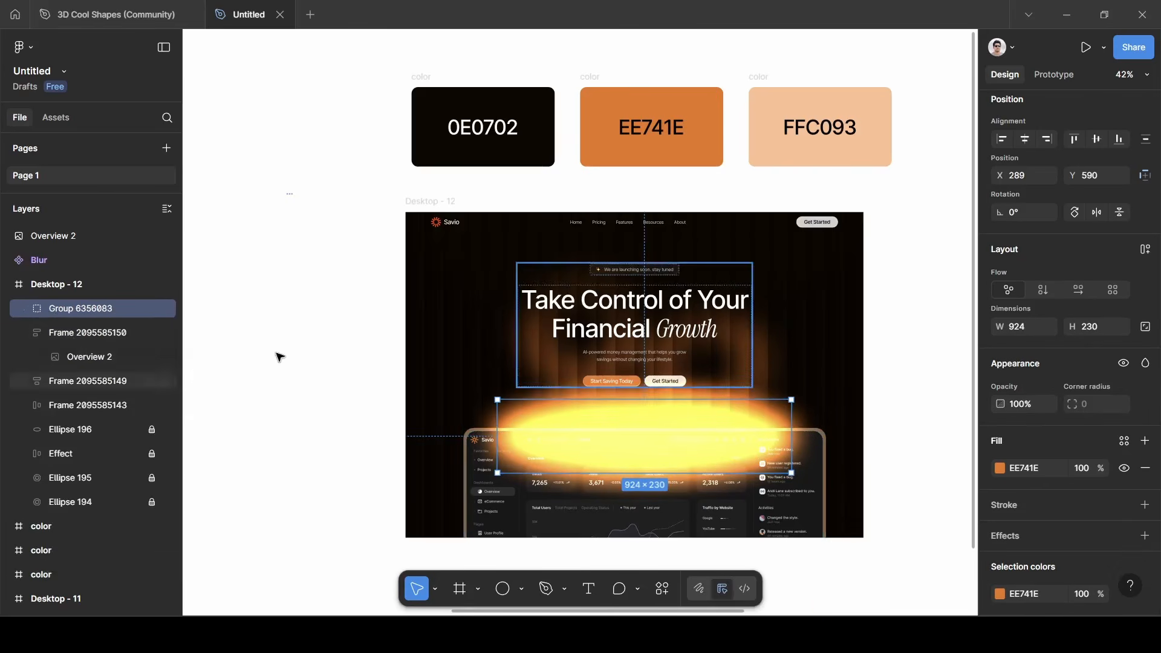
left_click_drag(78, 310, 61, 368)
left_click(23, 307)
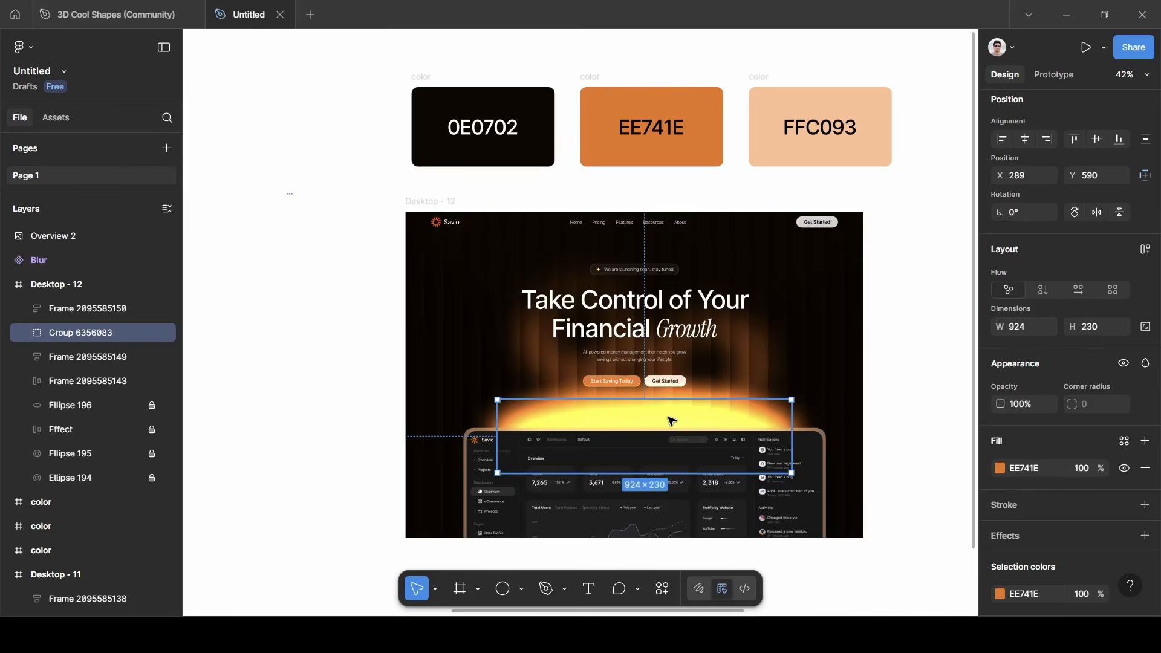
Nudge the glow group down to Y 672 behind the dashboard and place it beneath the Effect layer.
key("Down")
key("Down")
key("Down")
key("Down")
key("Down")
key("Down")
key("Down")
key("Down")
key("Down")
key("Down")
key("Down")
key("Down")
key("Down")
key("Down")
key("Down")
key("Down")
key("Down")
key("Down")
key("Down")
key("Down")
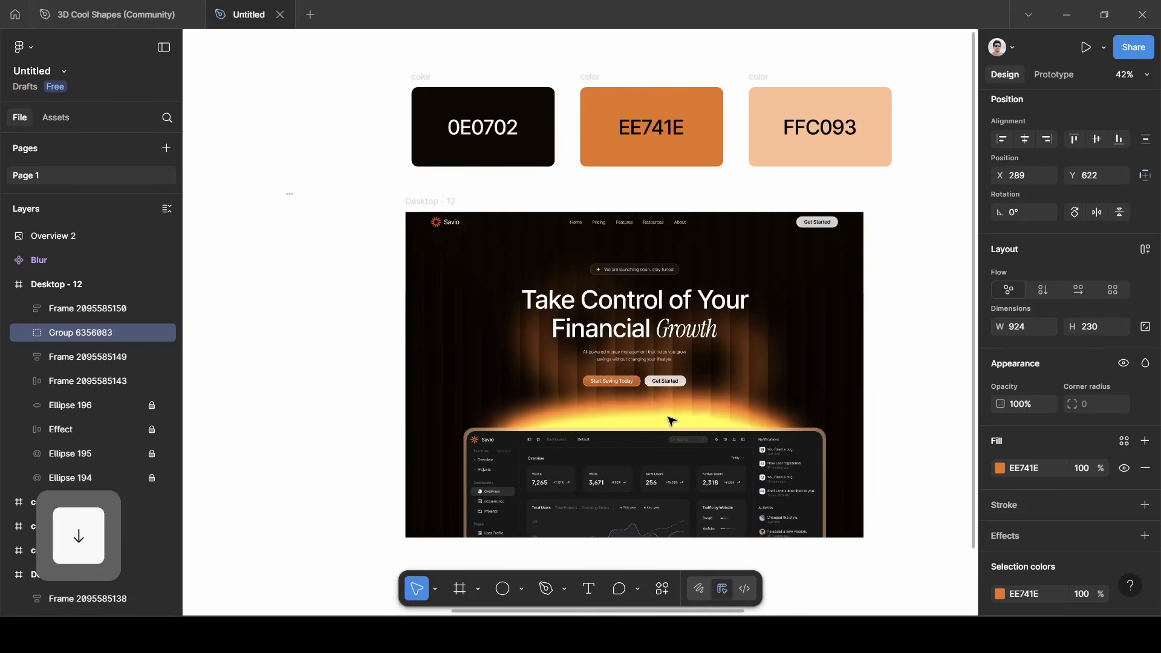
key("Down")
key("Down")
key("Down")
key("Down")
key("Down")
key("Down")
key("Down")
key("Down")
key("Down")
key("Down")
key("Down")
key("Down")
key("Down")
key("Down")
key("Down")
key("Down")
key("Down")
key("Down")
key("Down")
key("Down")
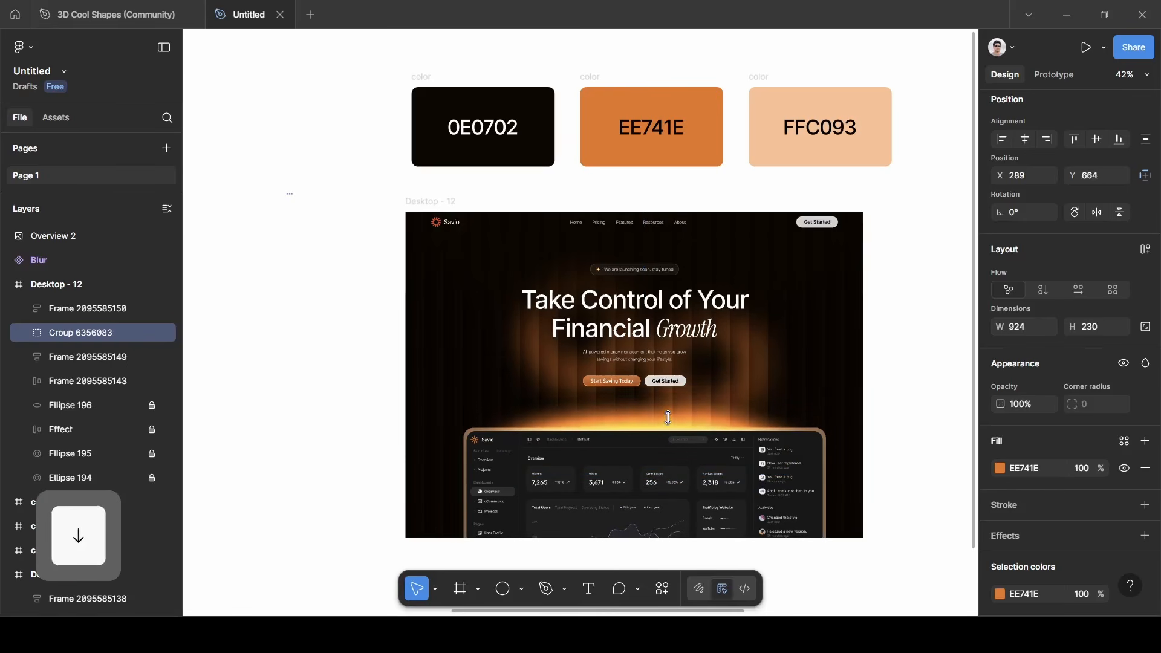
key("Down")
key("Down")
key("Down")
key("Down")
key("Down")
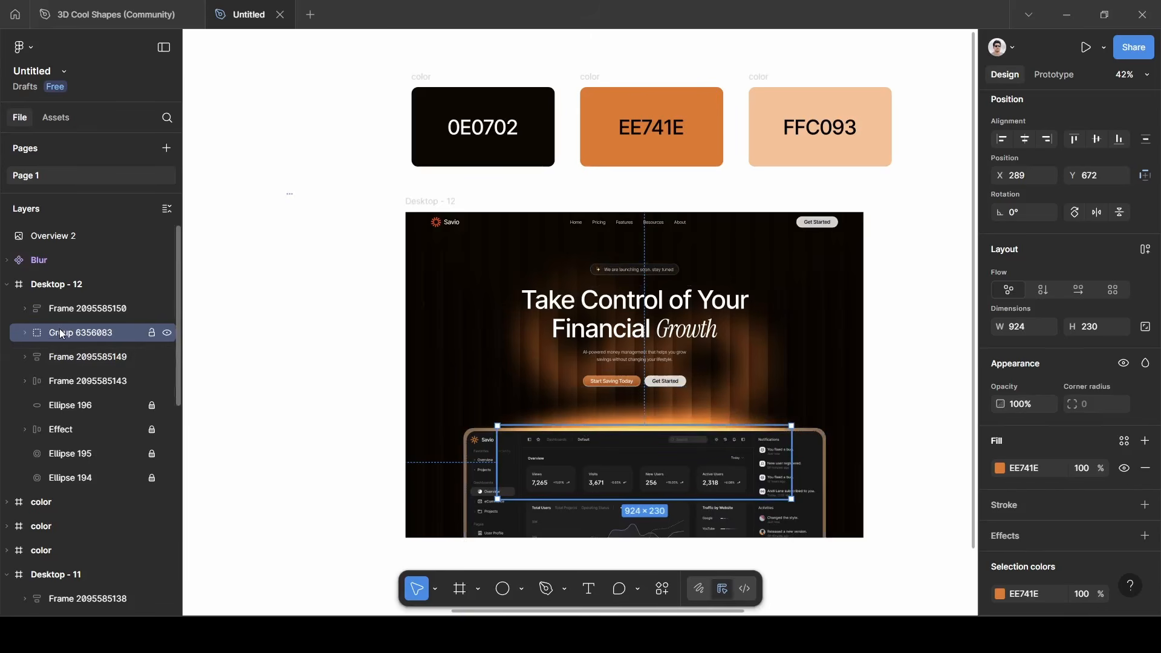
left_click_drag(60, 334, 71, 441)
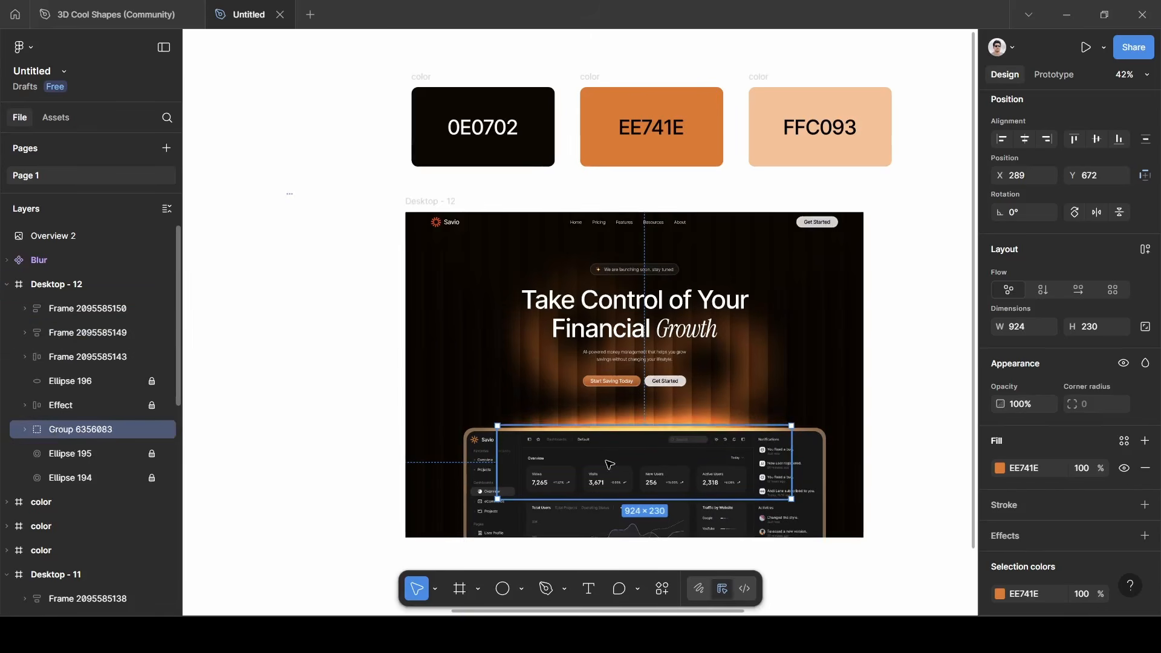
left_click(920, 407)
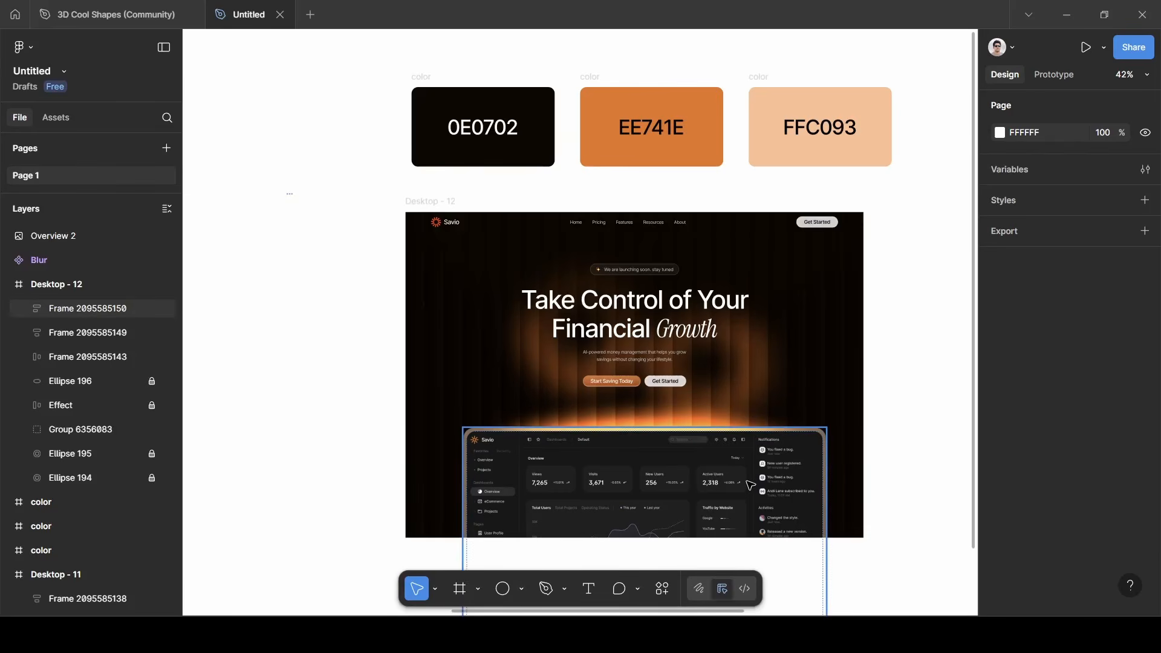
Draw a large circle about 1481 × 1481 over the lower part of Desktop - 12, at about X -21, Y 532.
key("o")
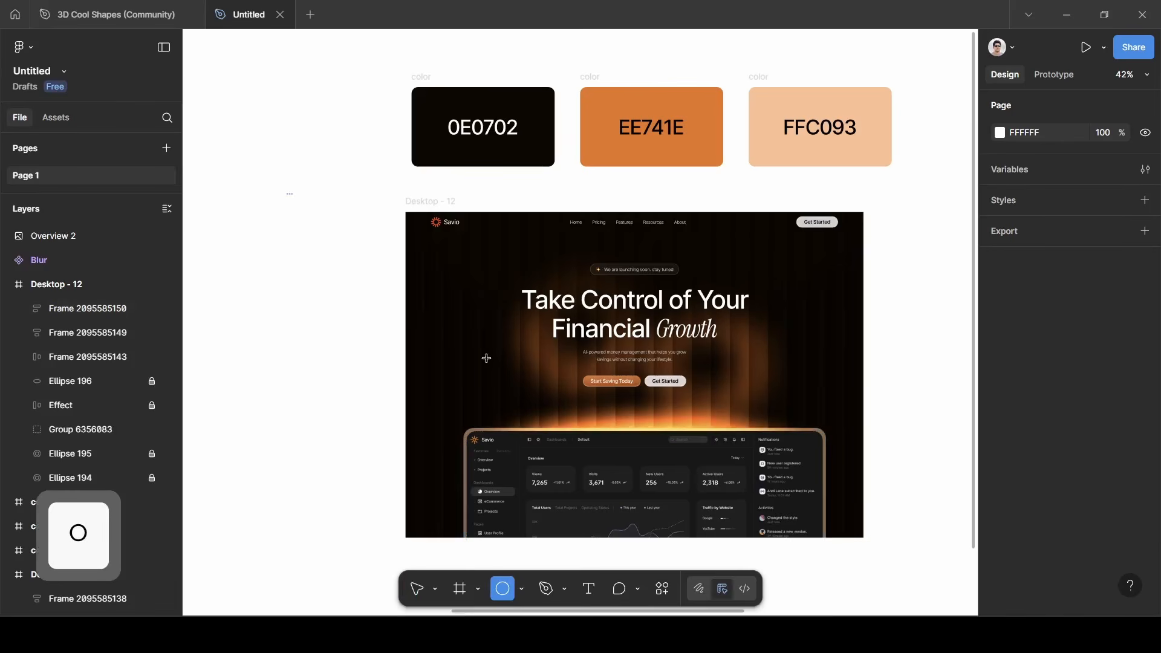
left_click_drag(418, 375, 869, 438)
left_click_drag(778, 405, 834, 474)
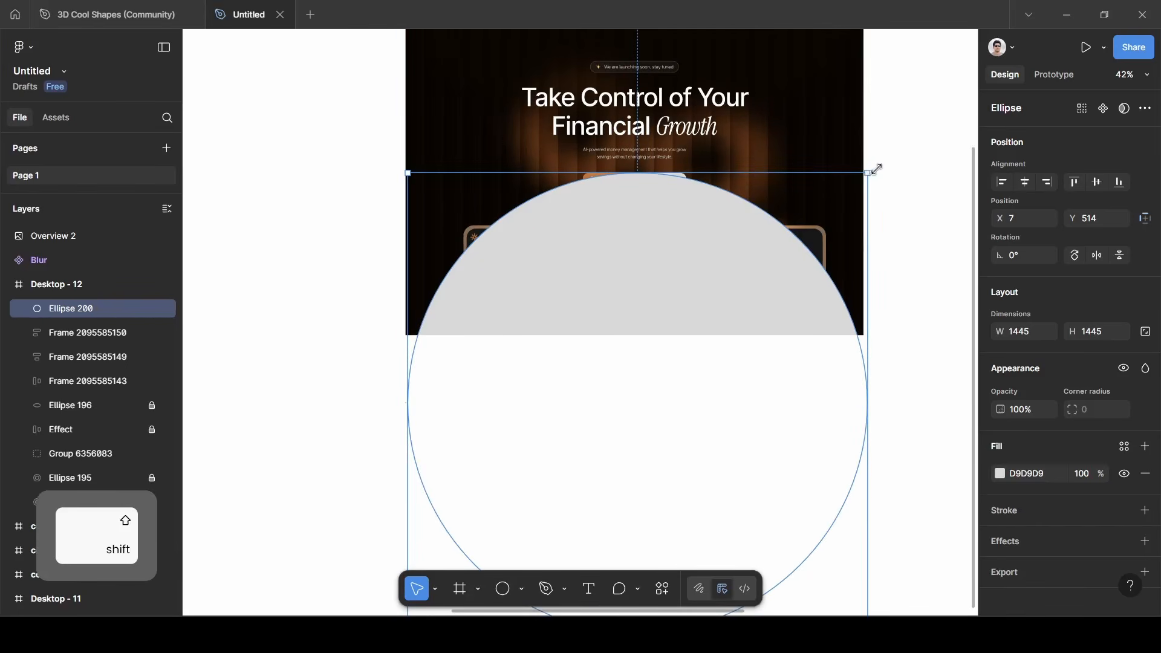
left_click_drag(877, 169, 875, 171)
left_click_drag(785, 266, 779, 288)
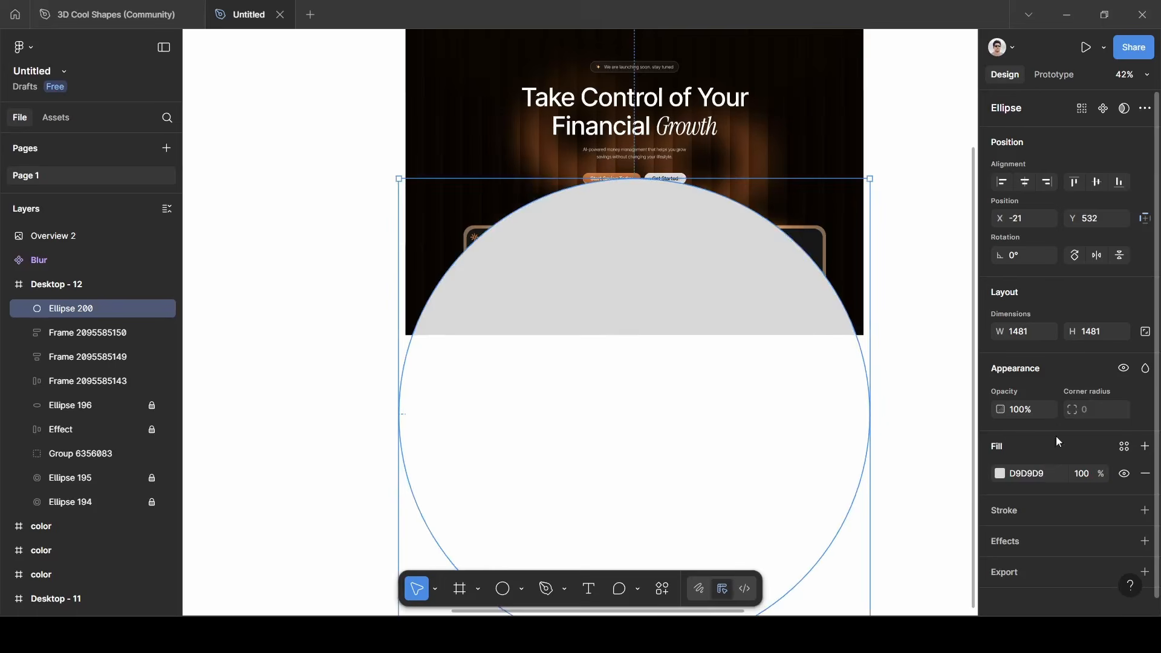
Fill the large circle with EE741E sampled from the orange color swatch.
left_click(1000, 474)
left_click(817, 448)
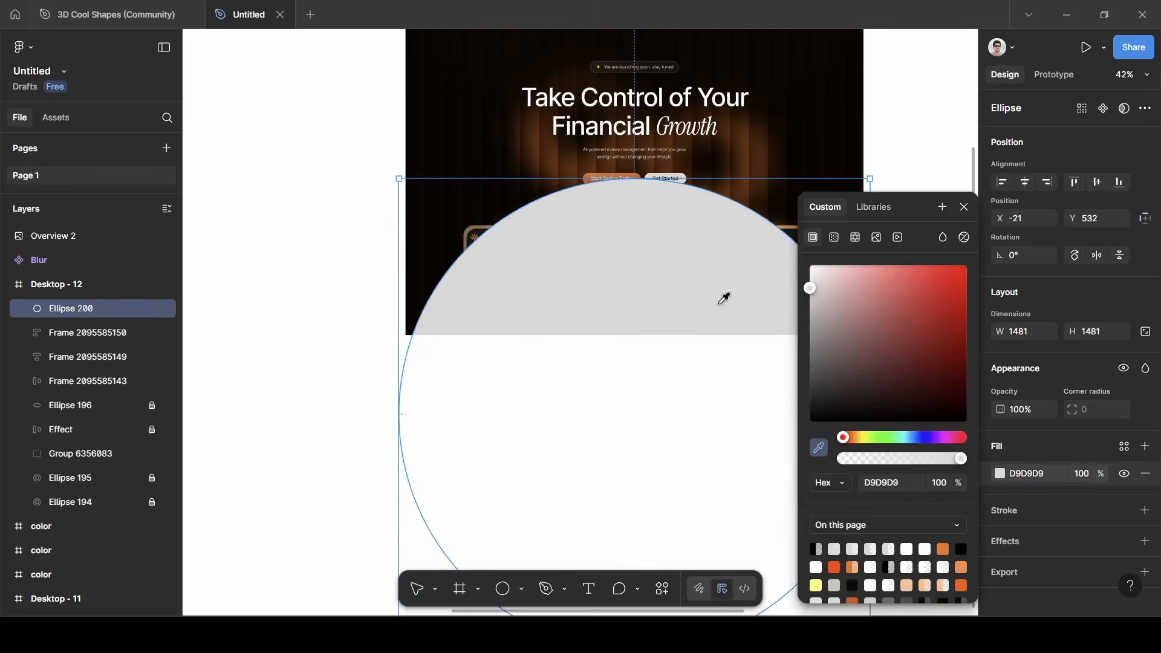
scroll(716, 252, "up", 6)
left_click(692, 191)
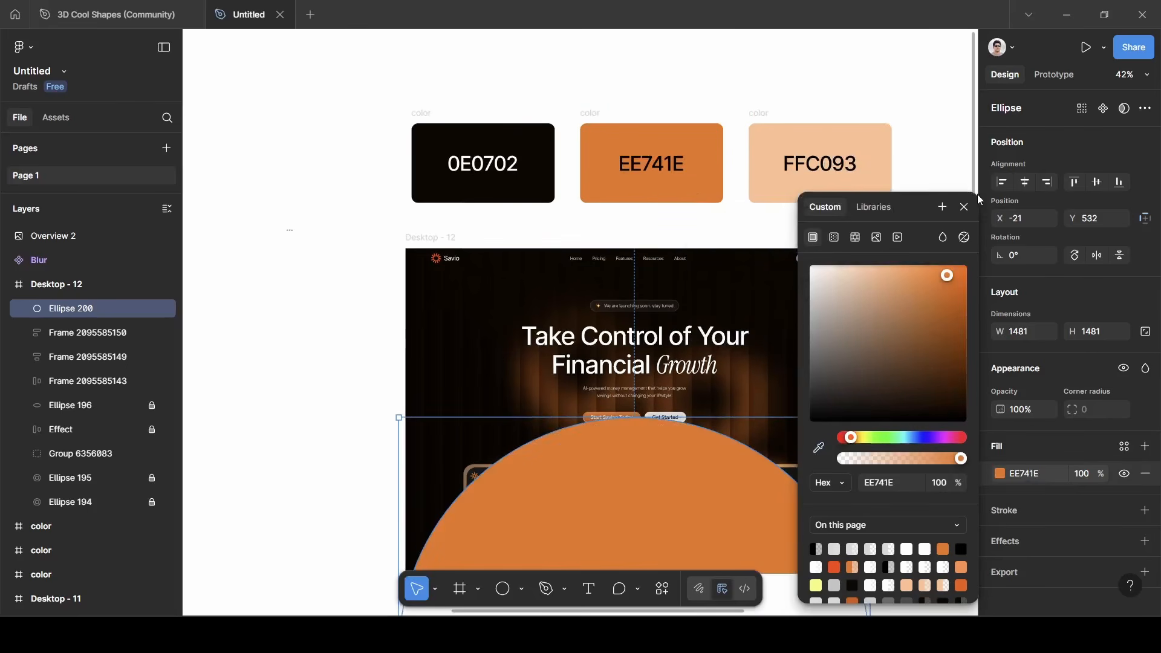
left_click(966, 208)
Set the large circle's orange fill opacity to 50%.
scroll(1079, 479, "down", 1)
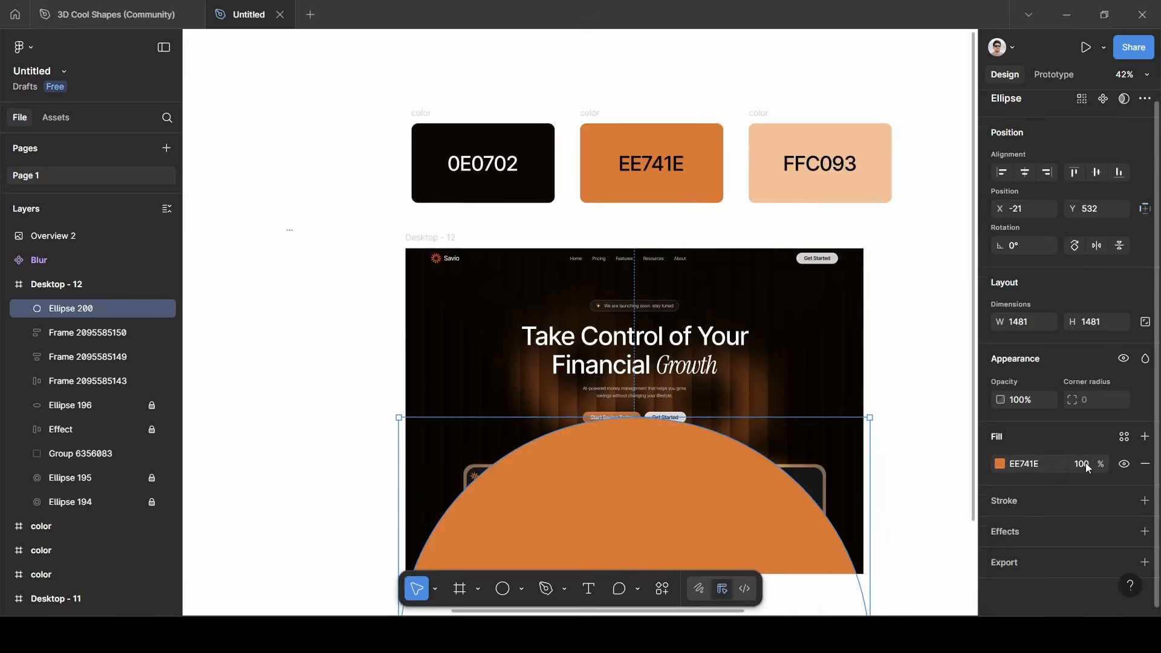
left_click(1085, 466)
key("BackSpace")
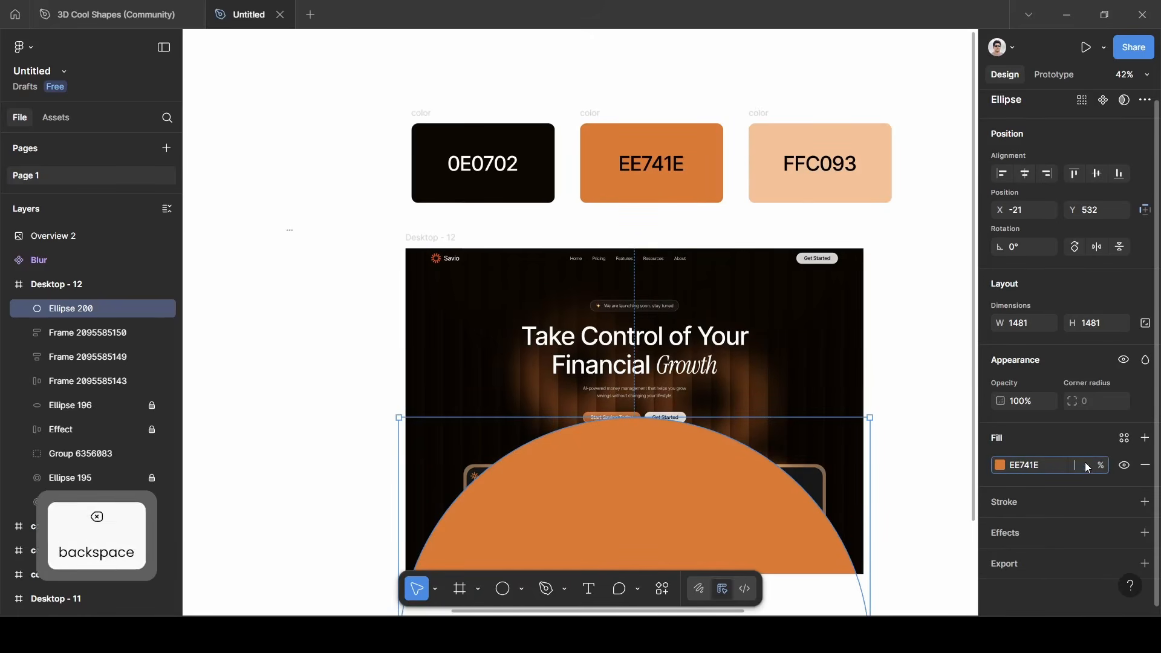
type("50")
left_click(1083, 438)
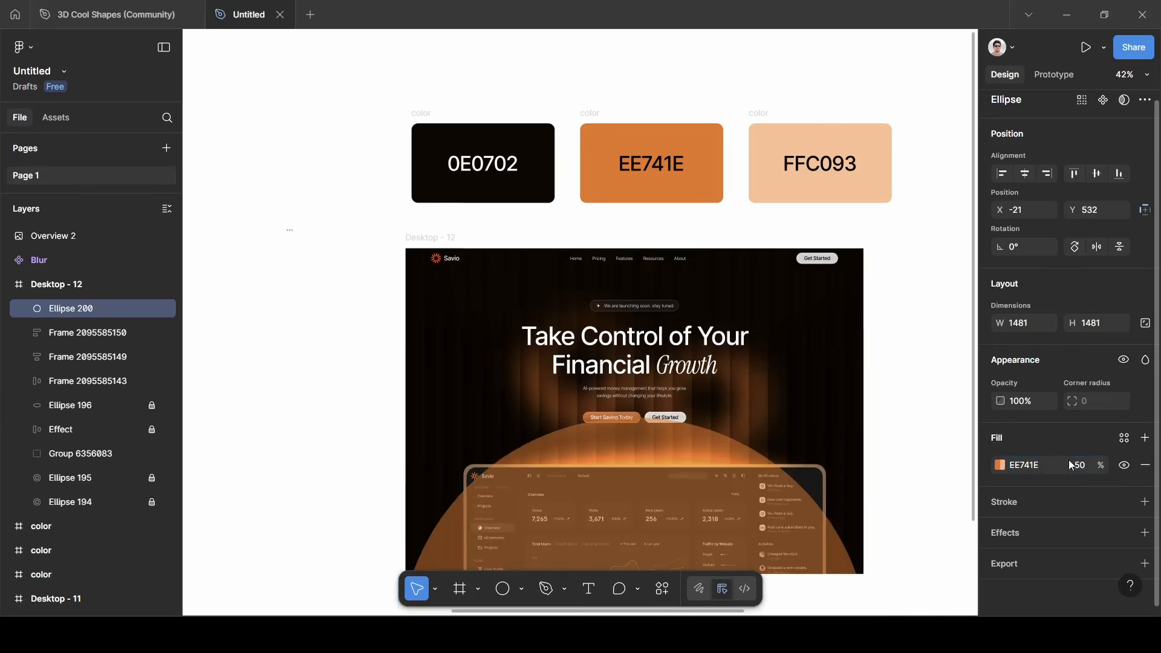
Add a uniform layer blur of 250 to the large circle.
left_click(1007, 532)
left_click(1000, 558)
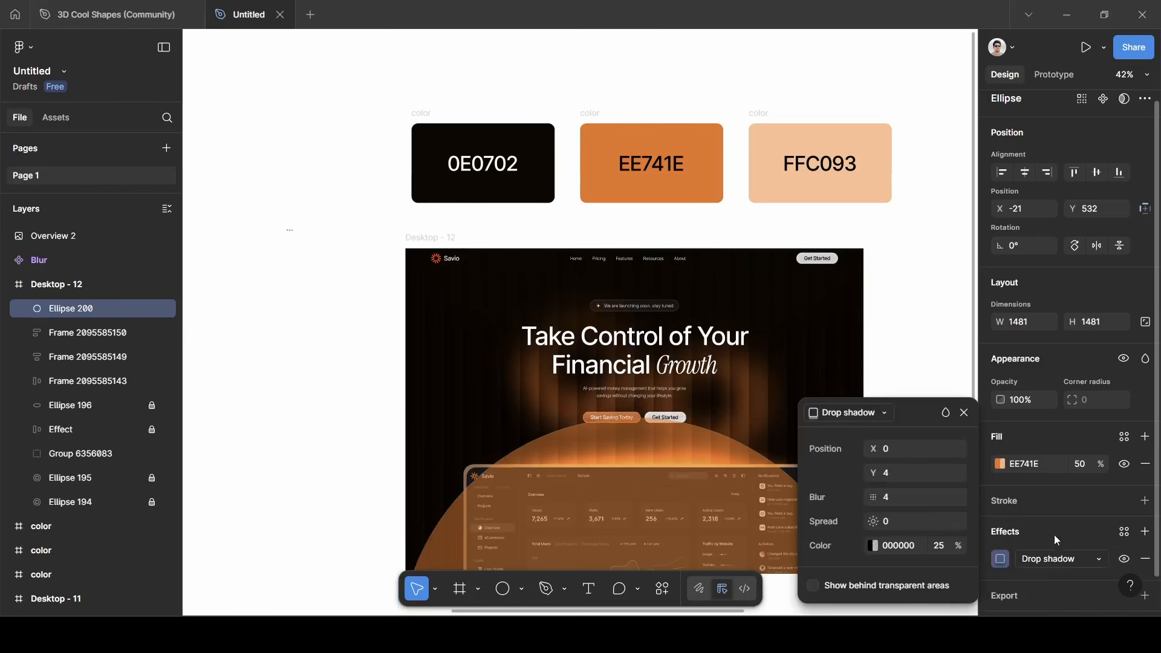
left_click(1058, 554)
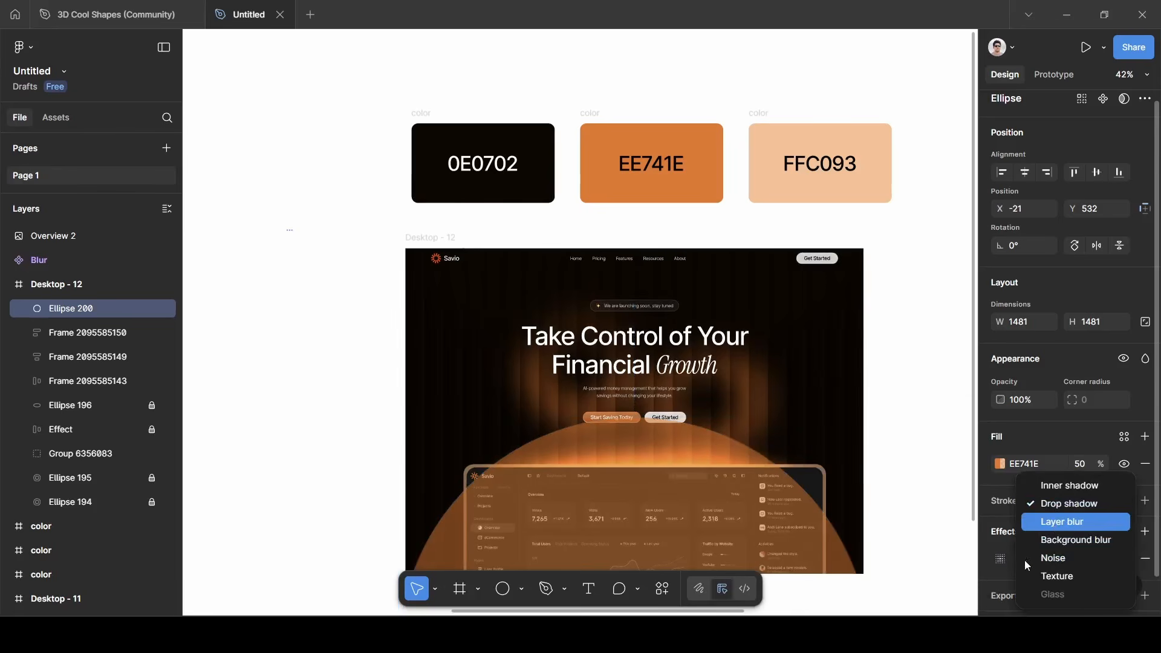
left_click(1055, 524)
left_click(1002, 558)
left_click(932, 580)
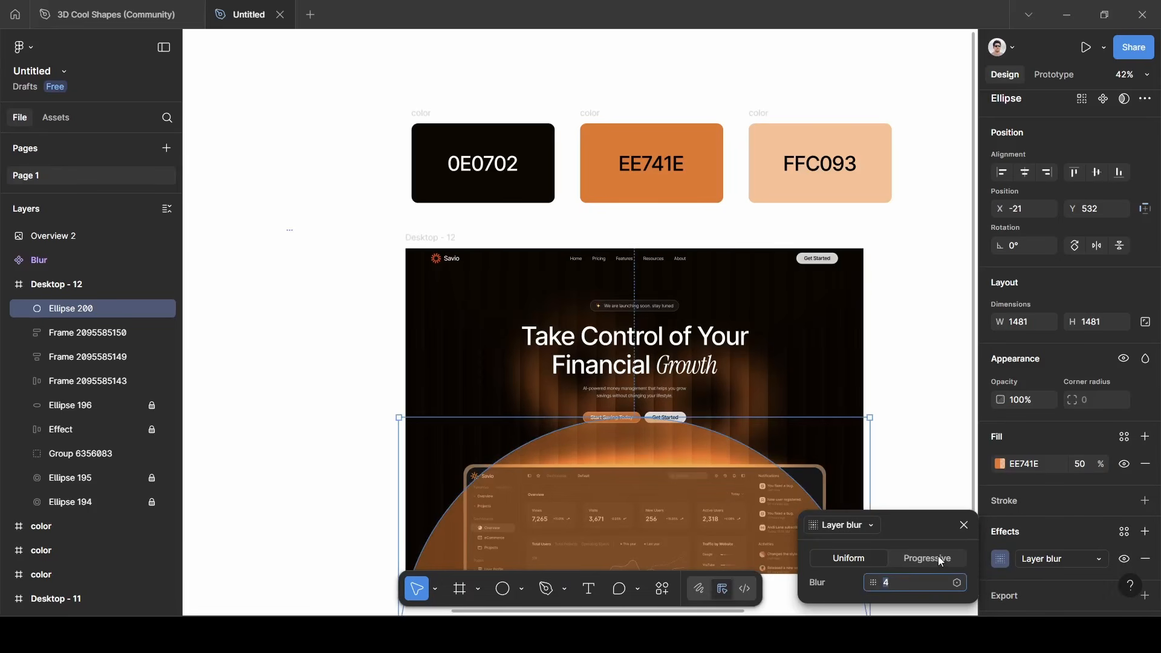
type("250")
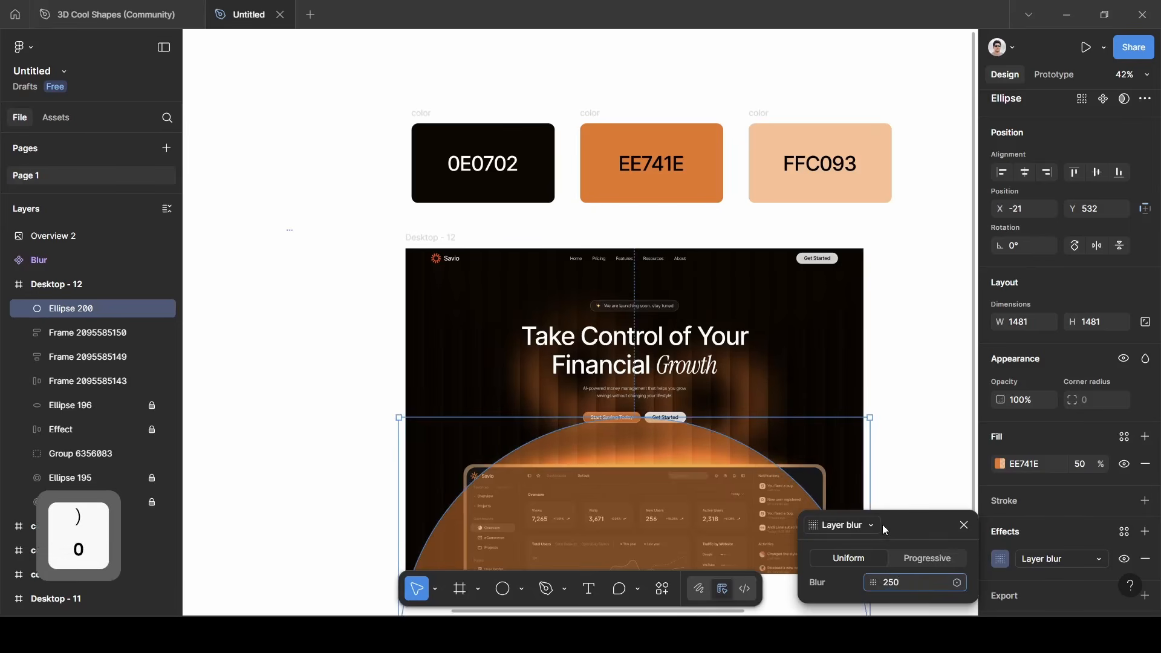
left_click(964, 525)
Place the blurred circle directly beneath the Effect layer and nudge it down to Y 611.
scroll(910, 490, "down", 2)
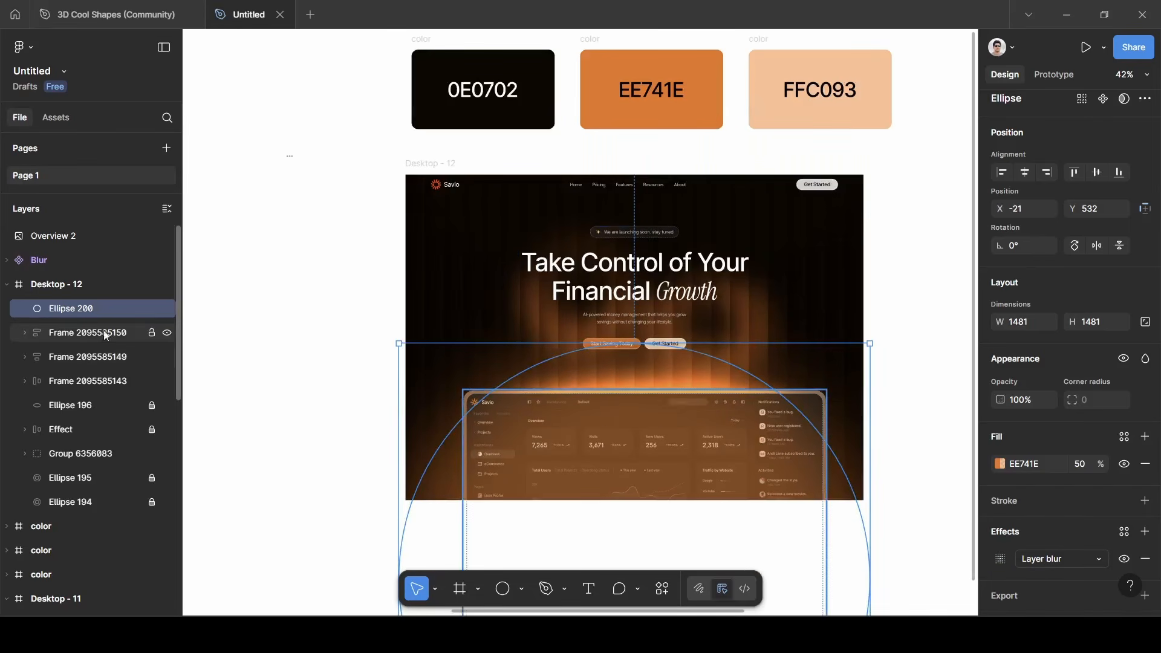
left_click_drag(72, 309, 63, 440)
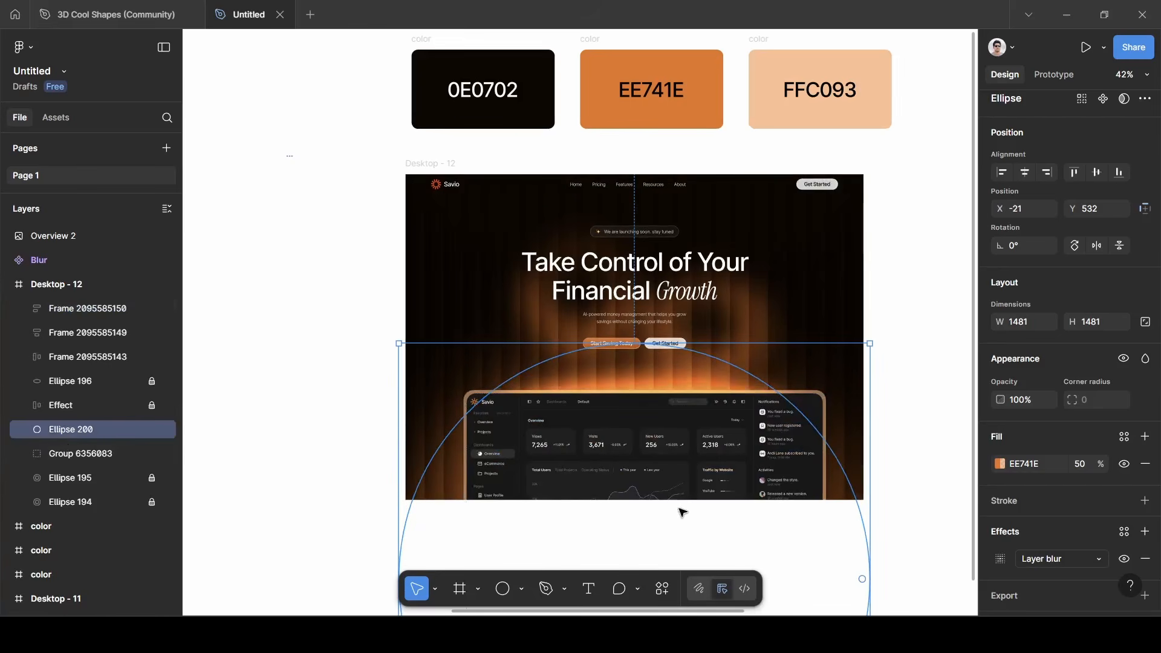
key("Down")
key("Down")
key("Down")
key("Down")
key("Down")
key("Down")
key("Down")
key("Down")
key("Down")
key("Down")
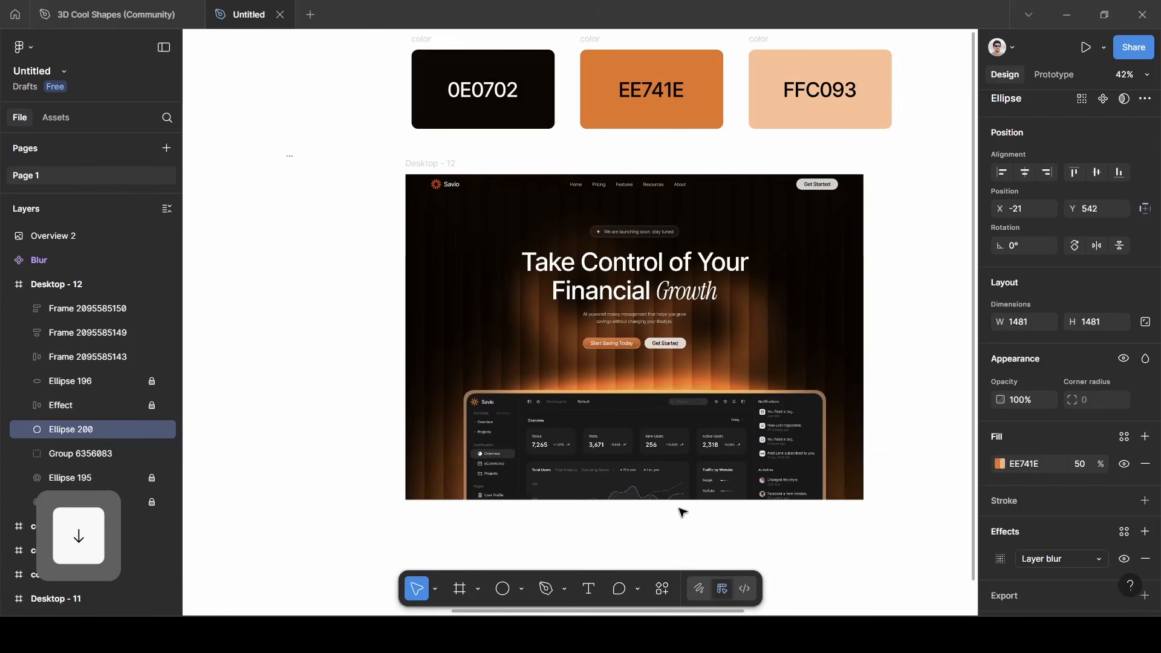
key("Down")
key("Down")
key("Down")
key("Down")
key("Down")
key("Down")
key("Down")
key("Down")
key("Down")
key("Down")
key("Down")
key("Down")
key("Down")
key("Down")
key("Down")
key("Down")
key("Down")
key("Down")
key("Down")
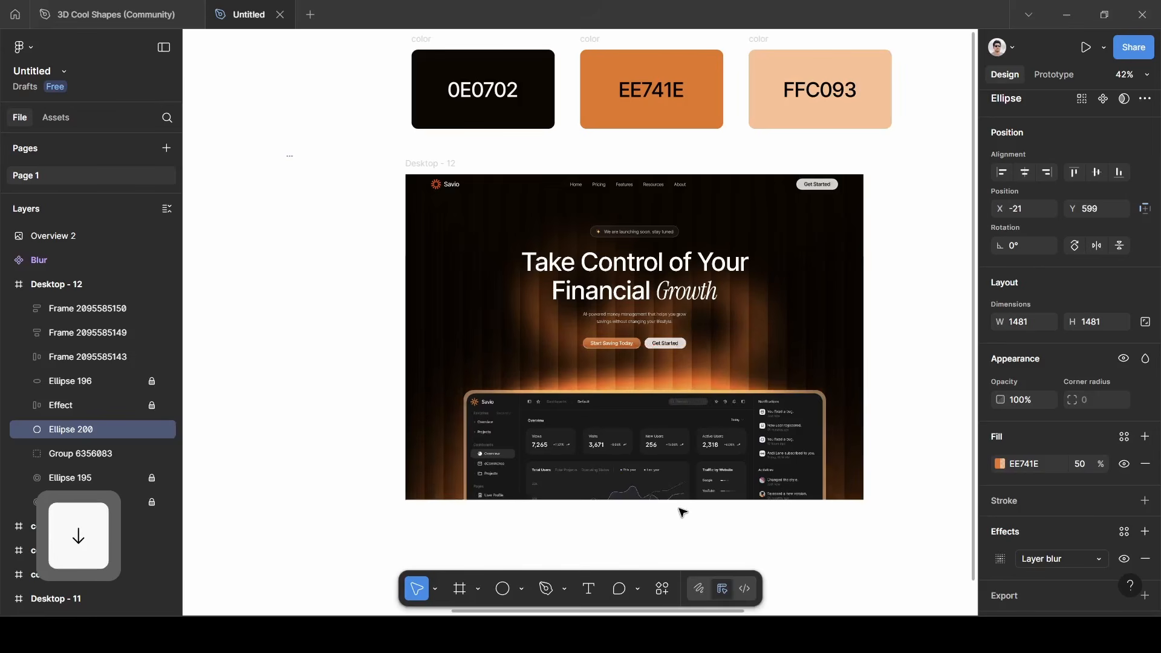
key("Down")
key("Down")
key("Down")
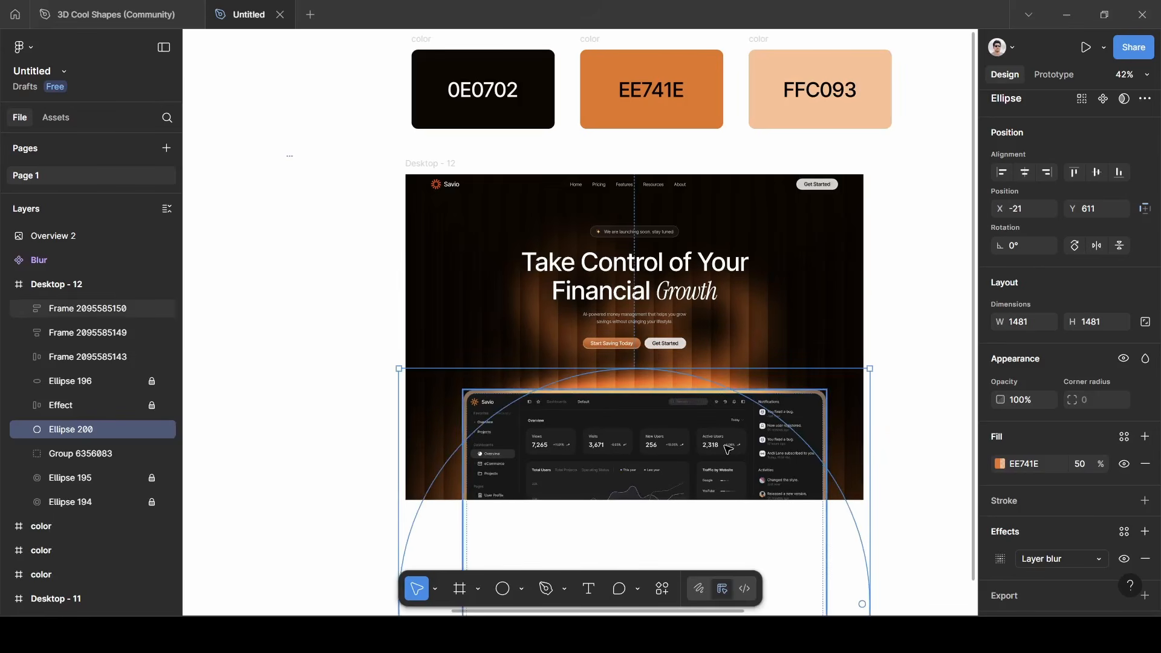
Center both the blurred circle and the dashboard frame horizontally in Desktop - 12.
left_click(738, 486)
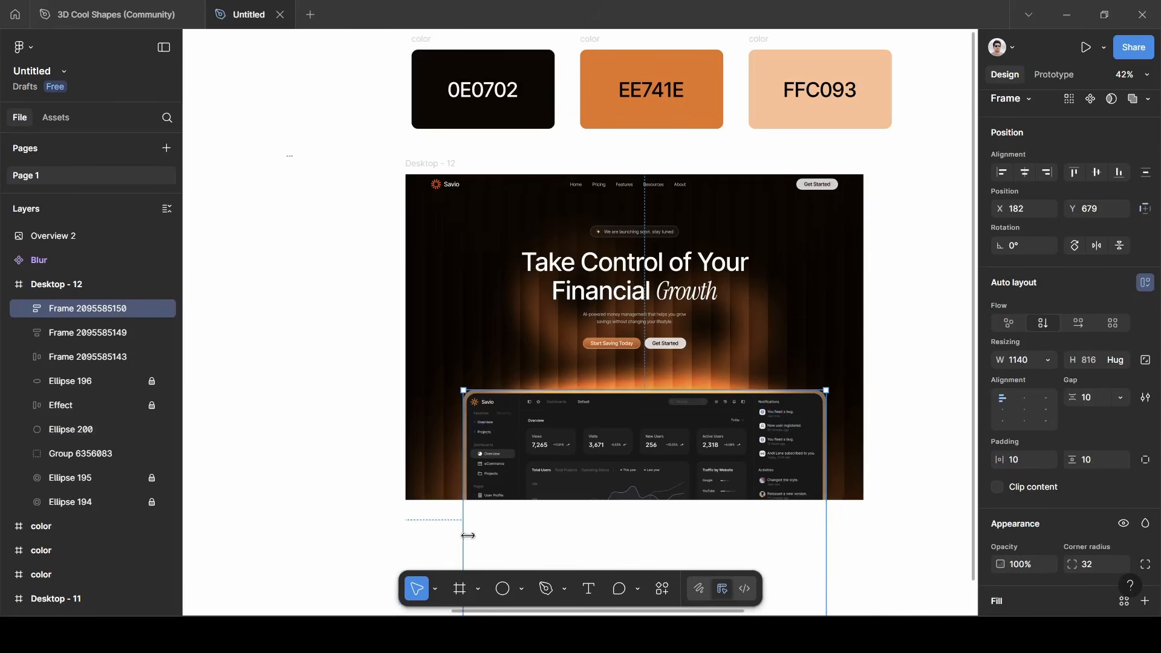
left_click(454, 497)
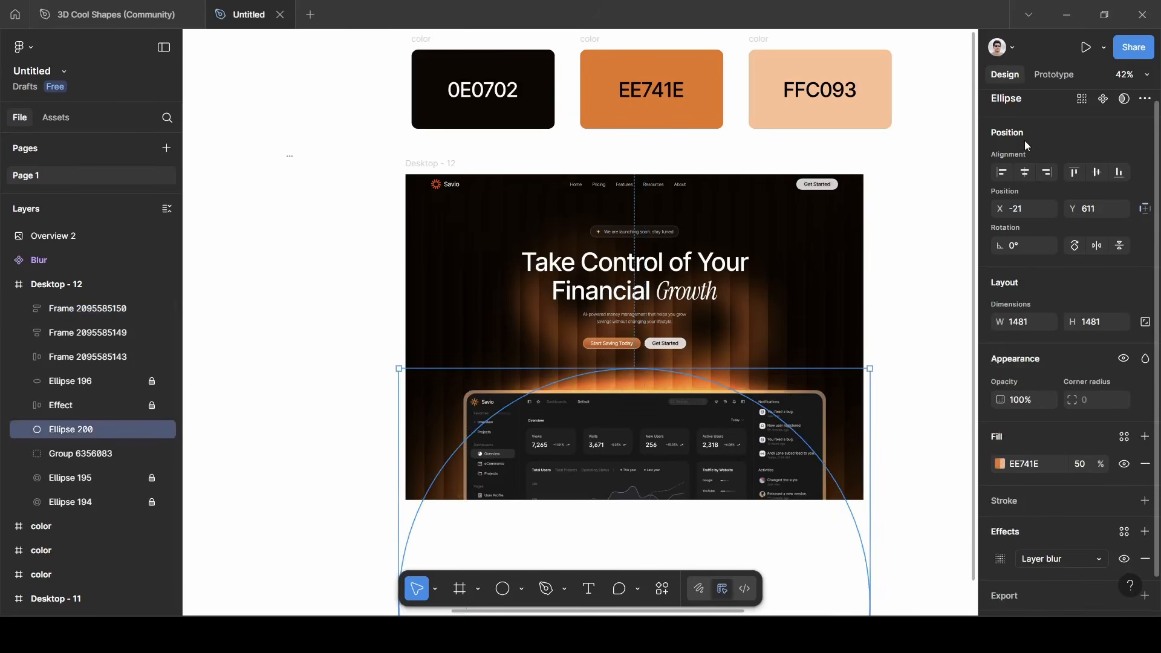
left_click(1024, 173)
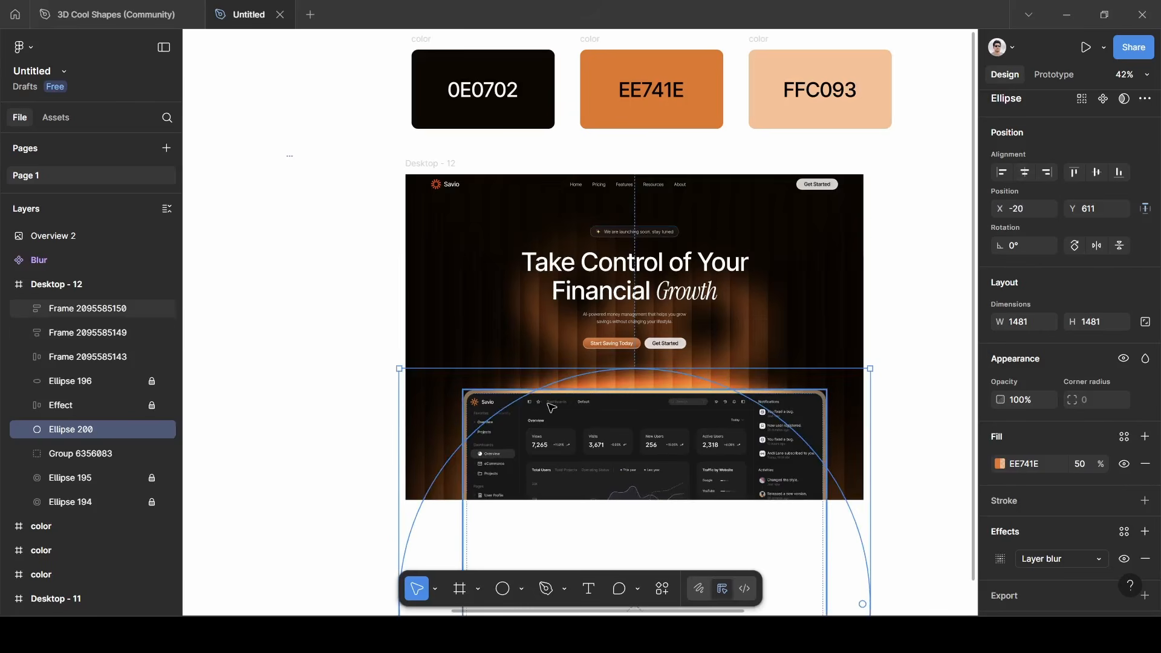
left_click(490, 408)
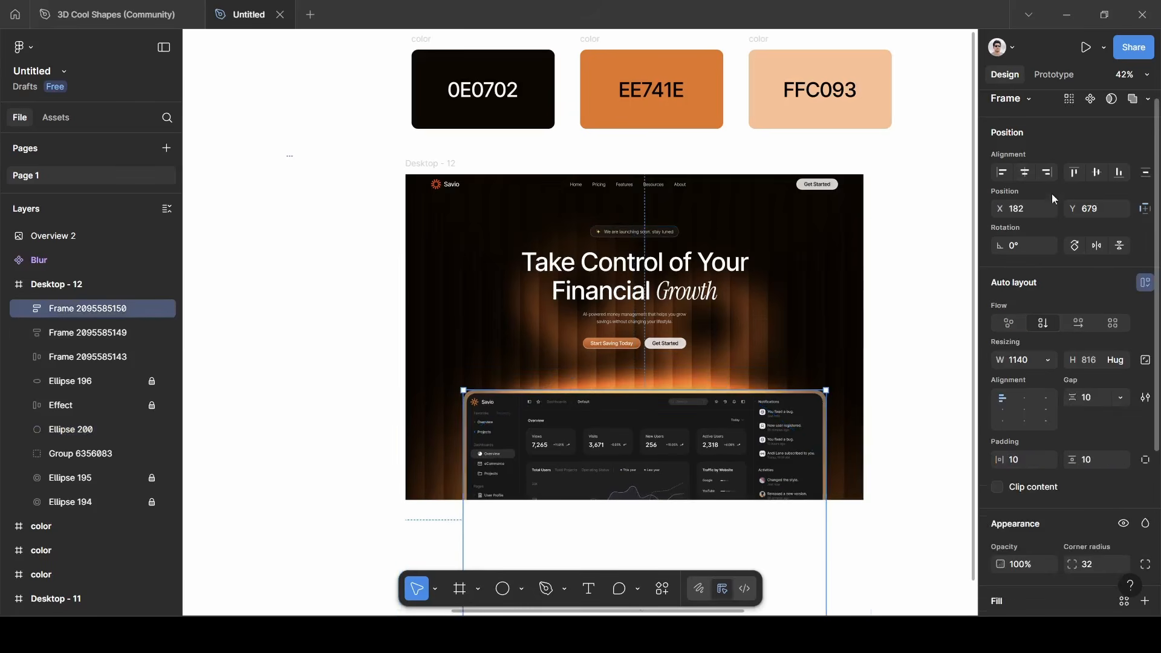
left_click(1028, 173)
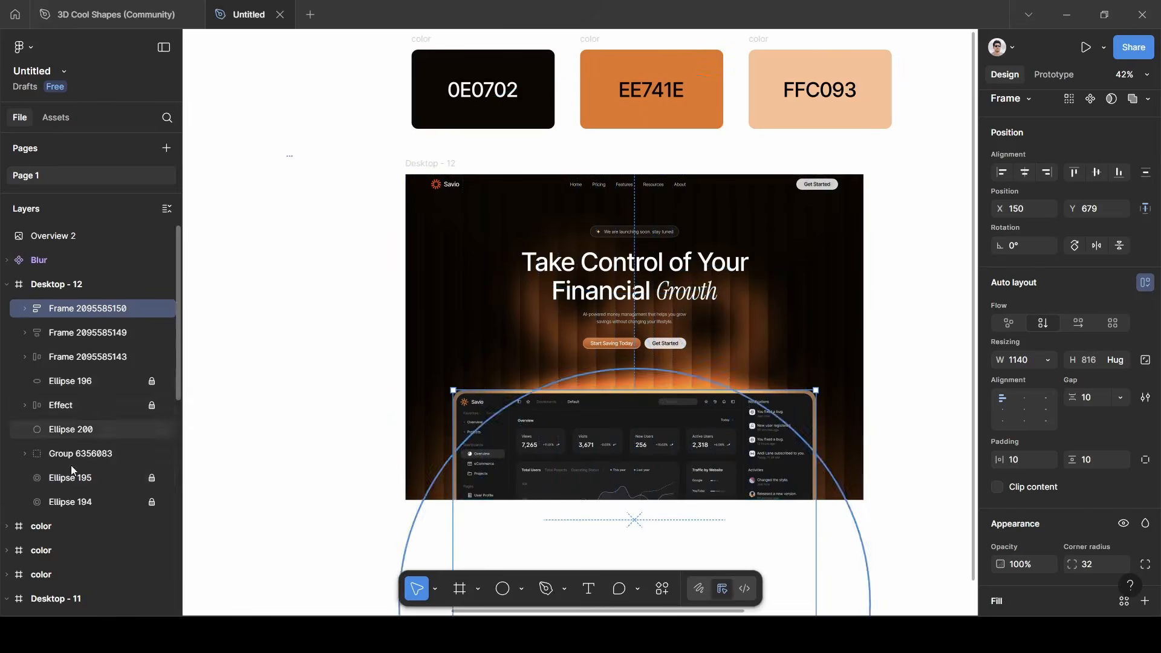
Recenter the glow ellipse group behind the dashboard at X 258 and nudge it down to Y 690.
left_click(88, 453)
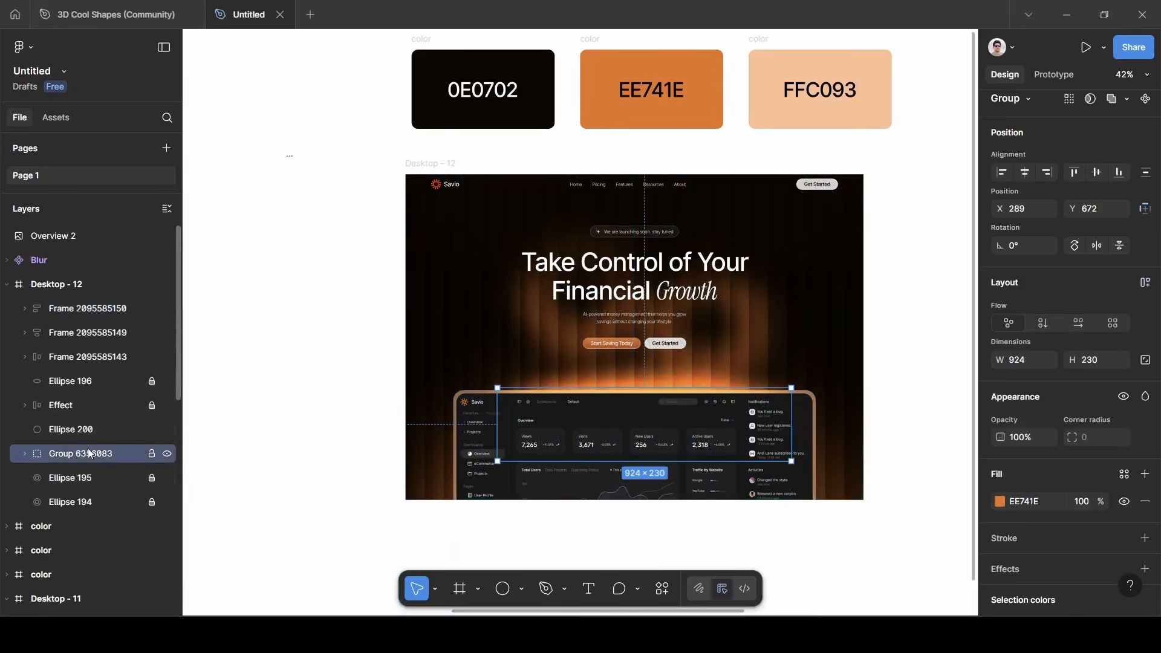
left_click_drag(752, 411, 743, 412)
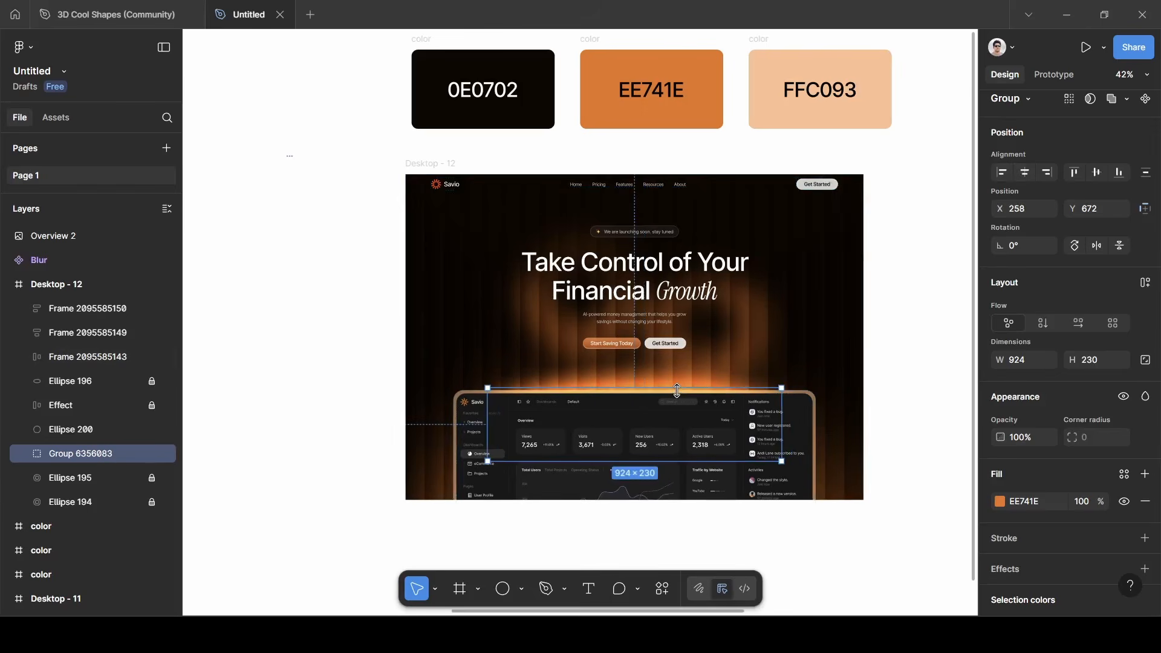
key("Down")
key("Down")
key("Down")
key("Down")
key("Down")
key("Down")
key("Down")
key("Down")
key("Down")
key("Down")
key("Down")
key("Down")
key("Down")
key("Down")
key("Down")
key("Down")
key("Down")
key("Down")
key("Down")
key("Down")
key("Up")
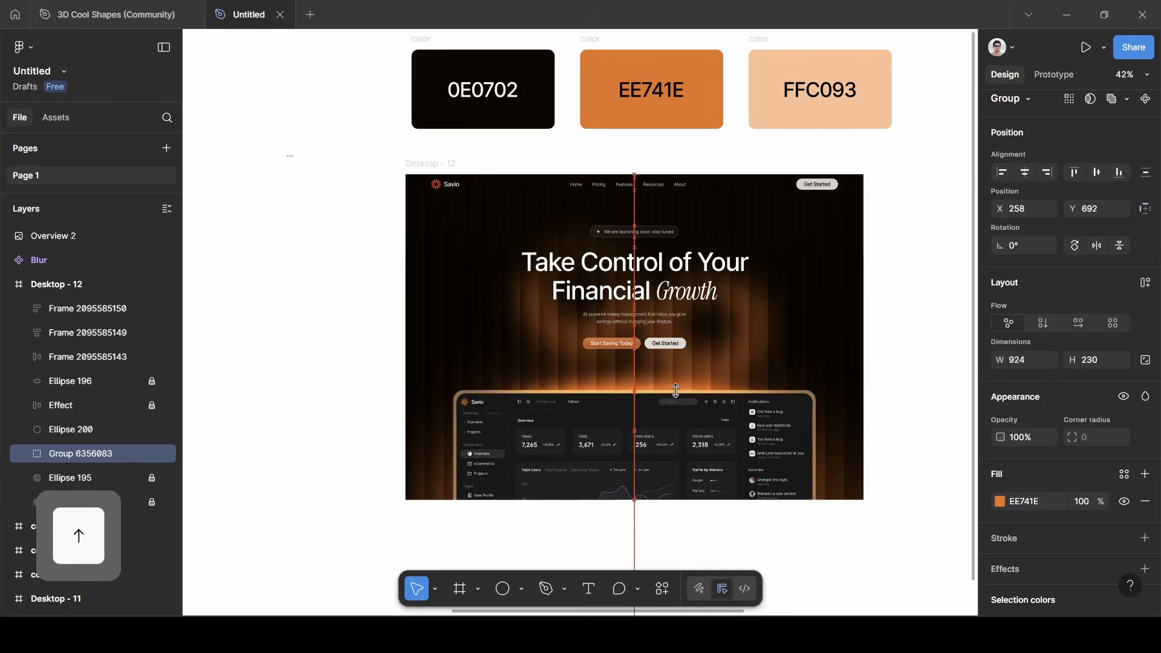
key("Up")
key("Up")
key("Up")
key("Down")
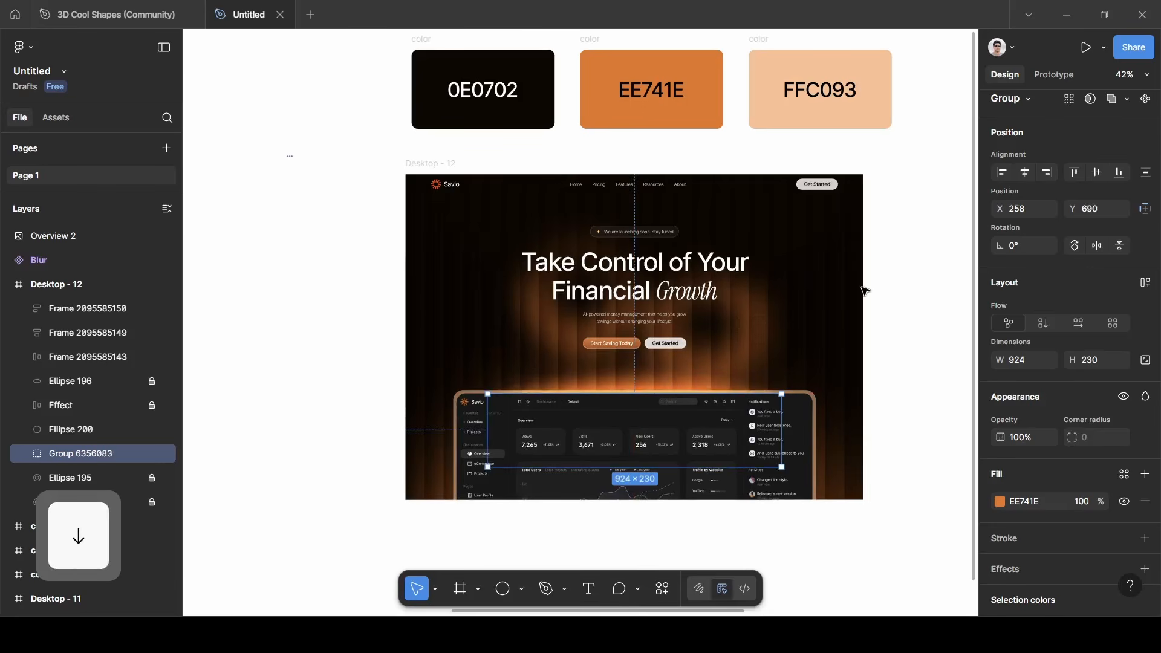
left_click(893, 272)
scroll(655, 364, "up", 2)
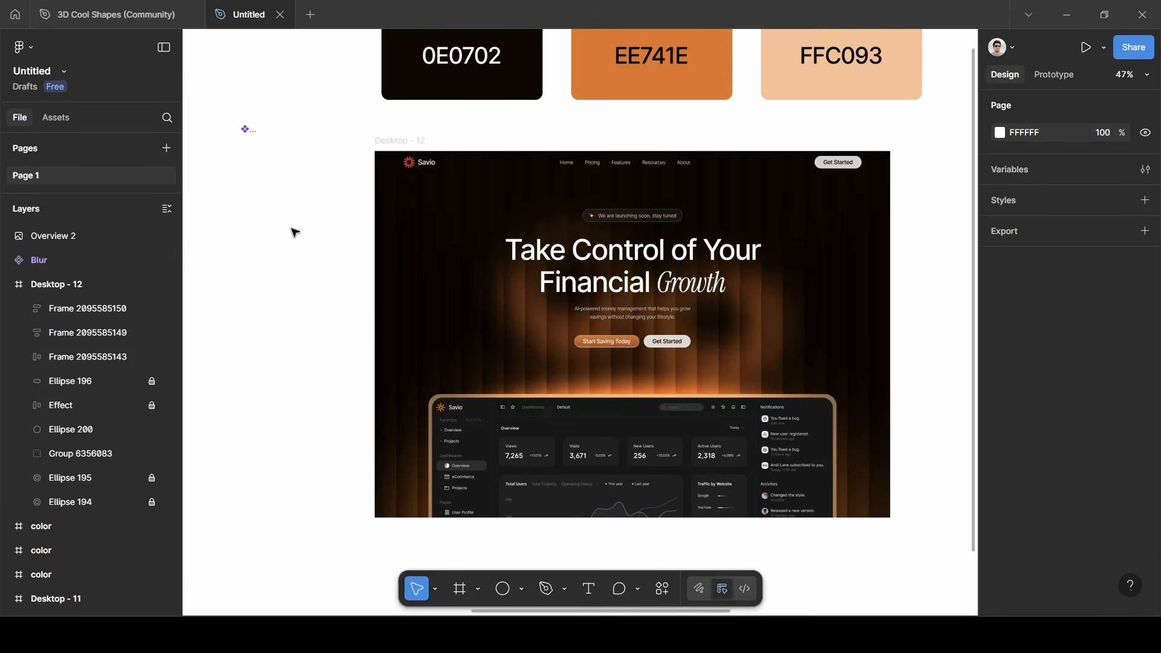
Copy the first four-pointed star in the top row of the 3D Cool Shapes (Community) file.
left_click(124, 16)
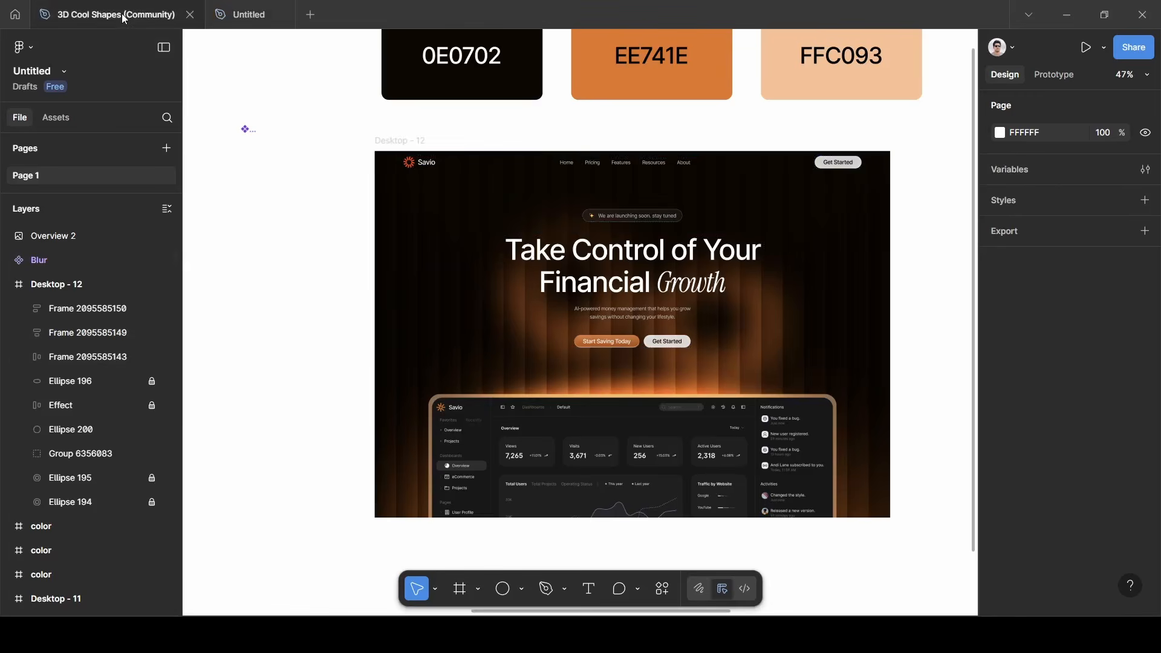
scroll(508, 272, "down", 2)
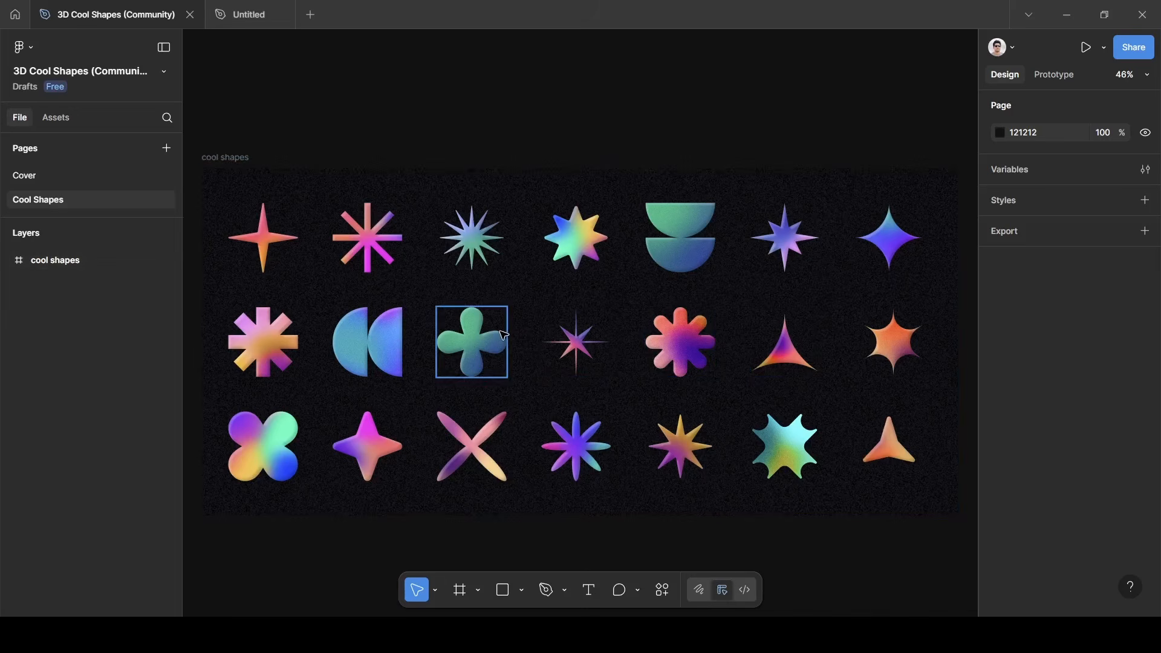
left_click(244, 14)
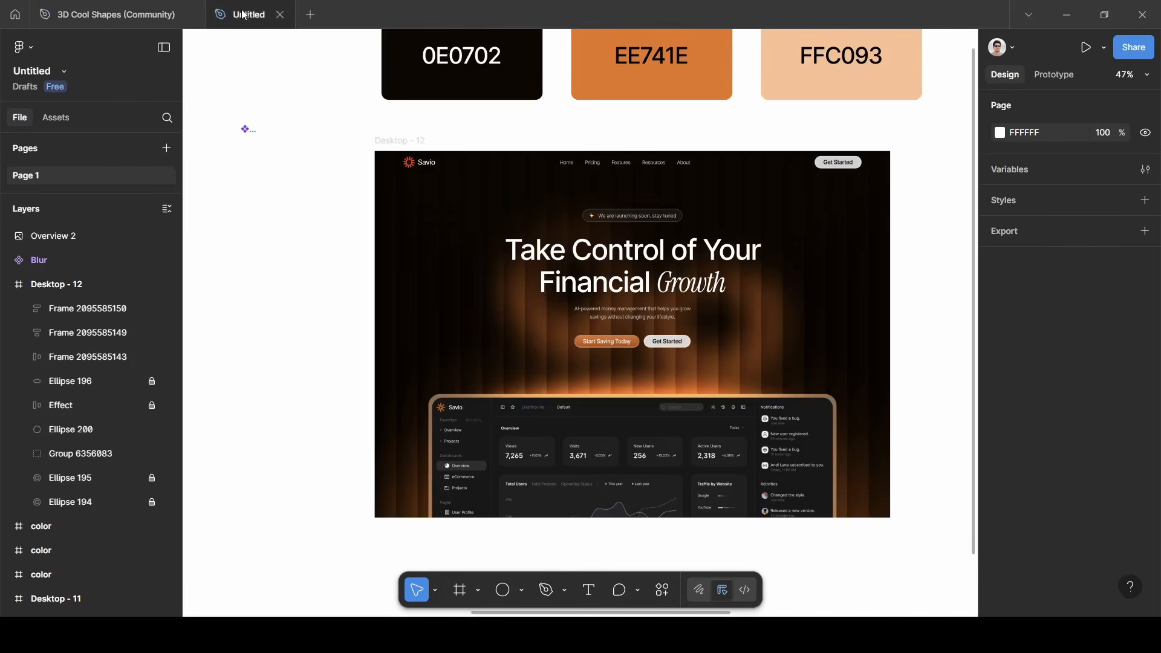
left_click(140, 20)
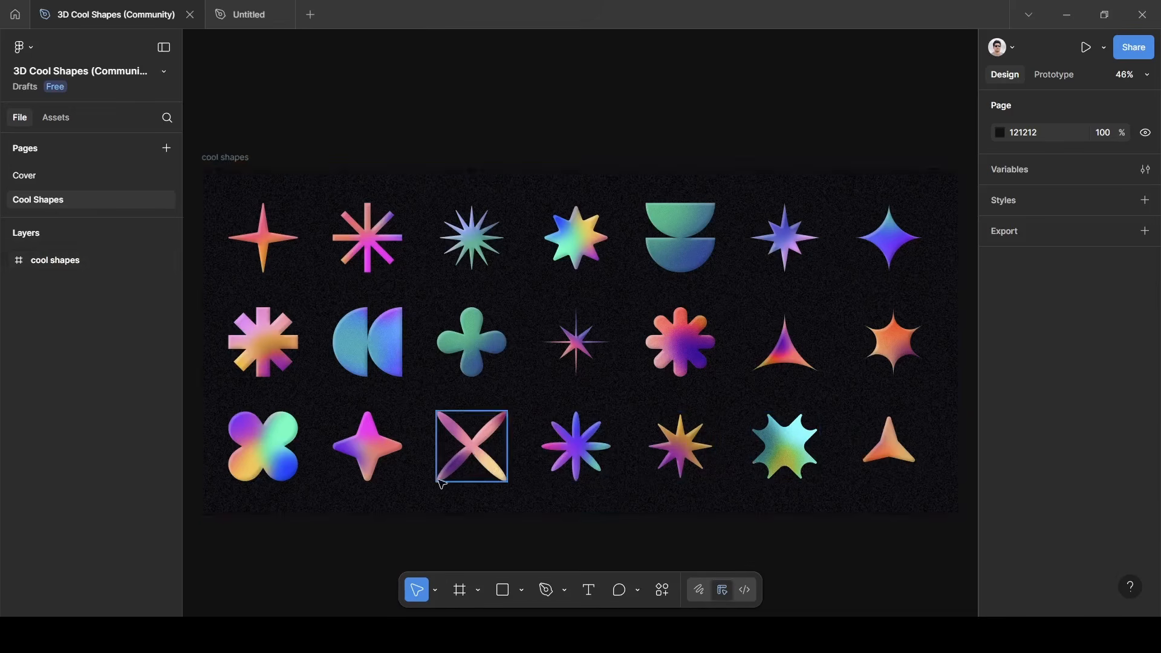
left_click(262, 247)
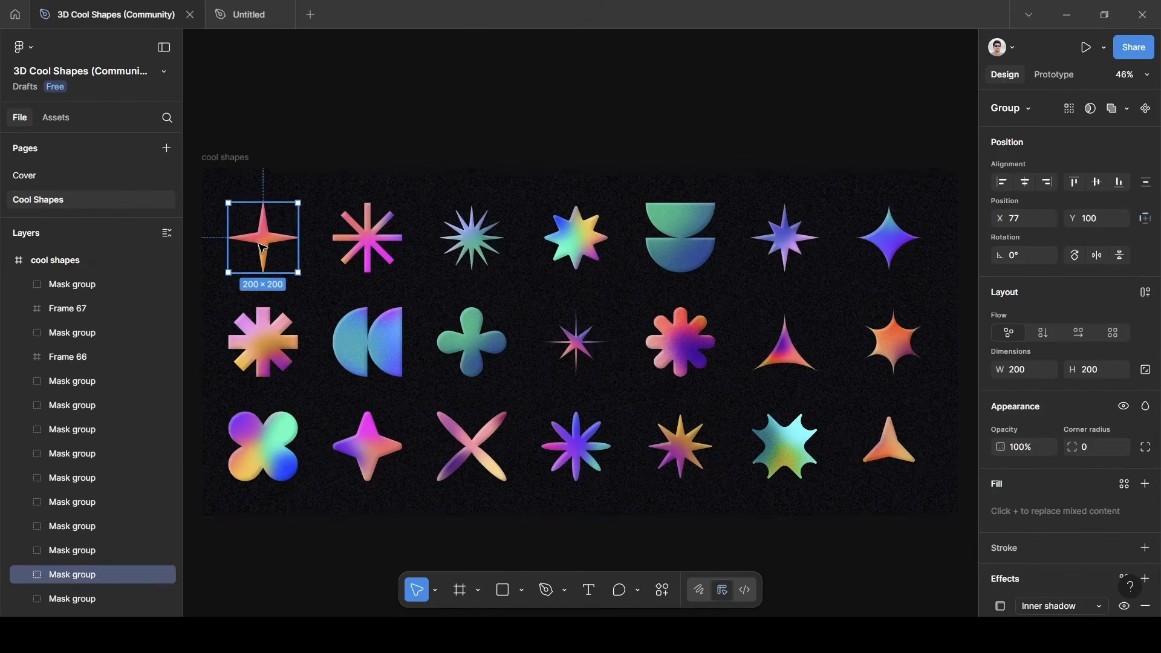
key("ctrl+c")
Paste the star into Desktop - 12 of the Untitled file and move it beside the headline at about X 1070, Y 321.
left_click(245, 15)
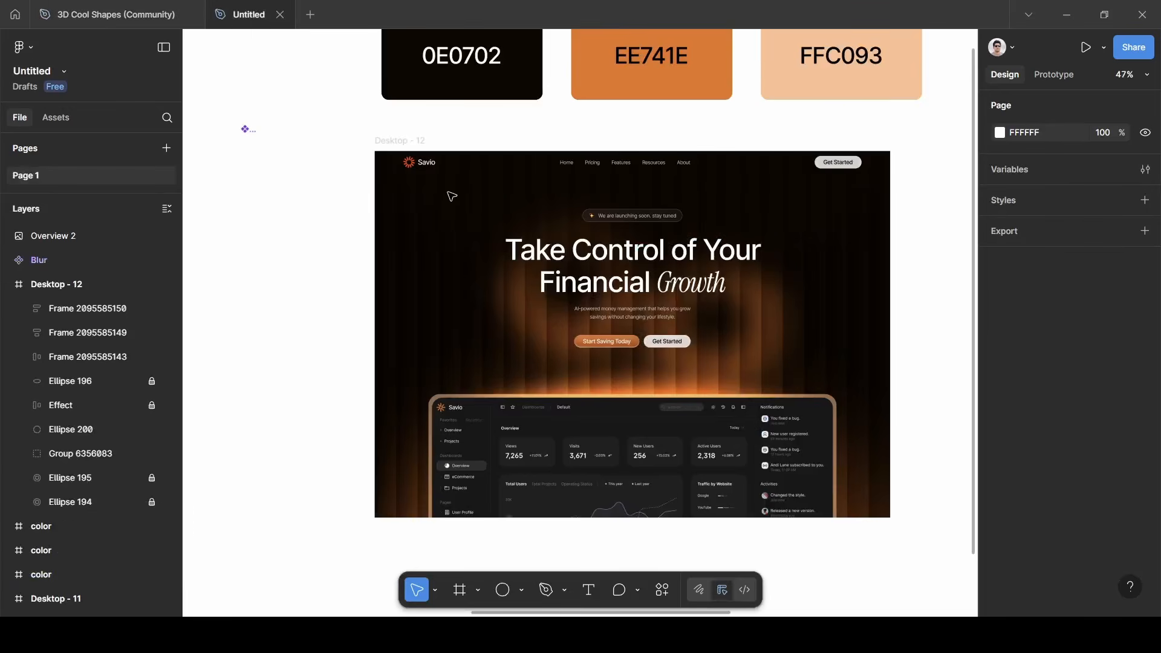
left_click(871, 275)
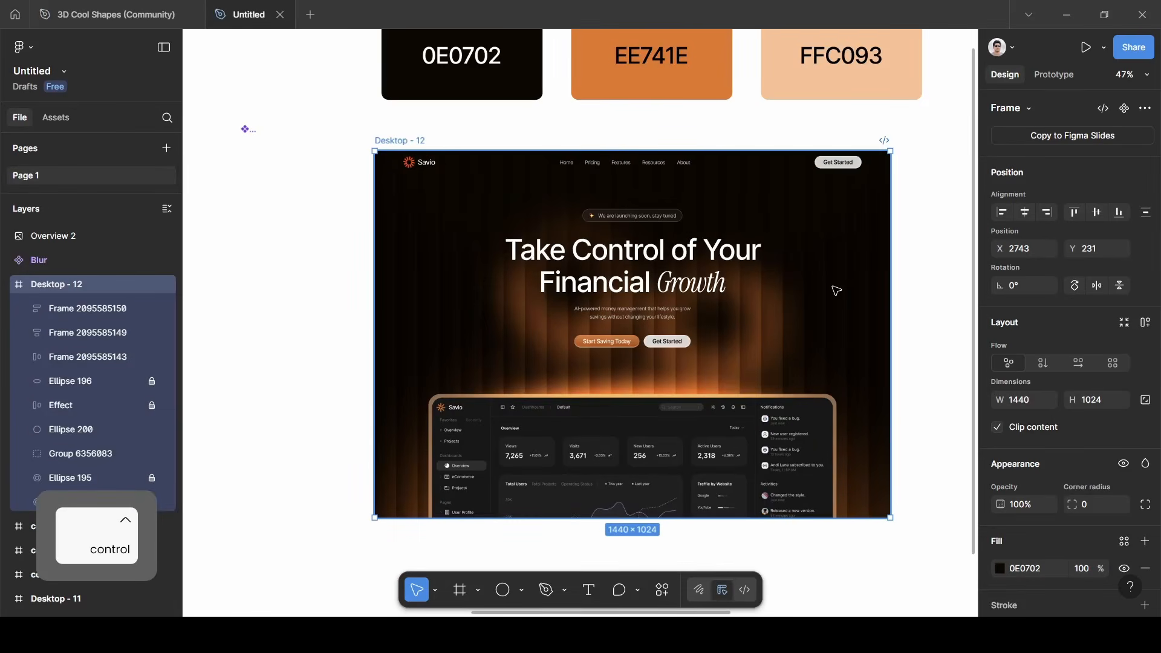
key("ctrl+v")
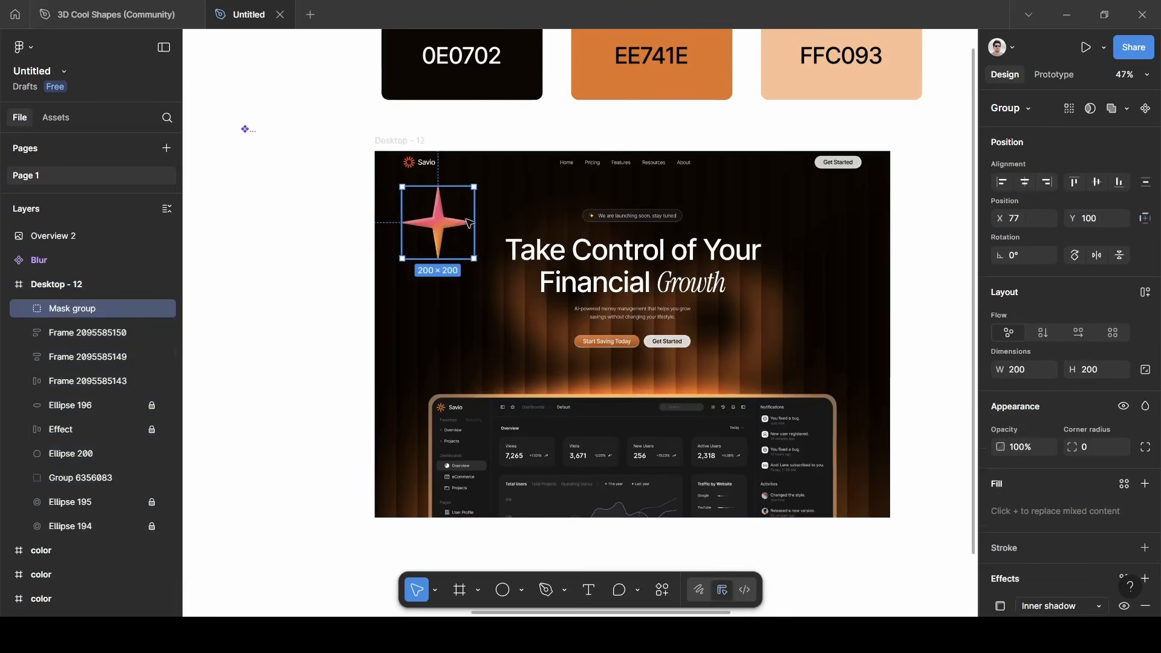
left_click_drag(444, 215, 799, 294)
Scale the star proportionally to a width of 50.
key("k")
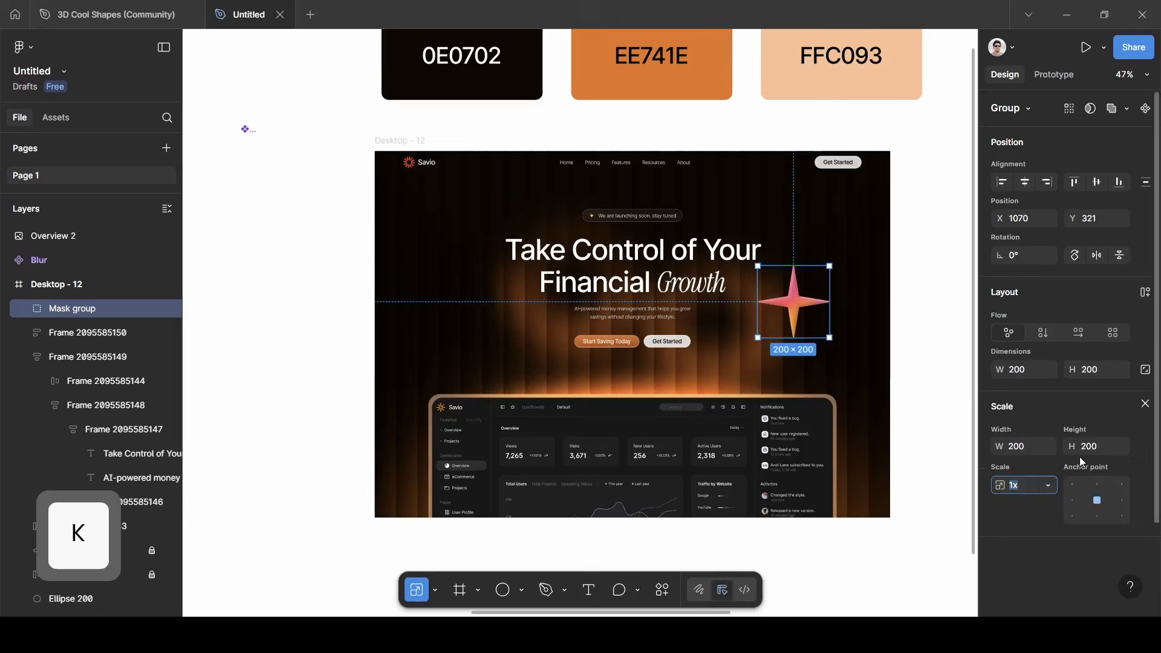
left_click(1023, 447)
key("BackSpace")
type("50")
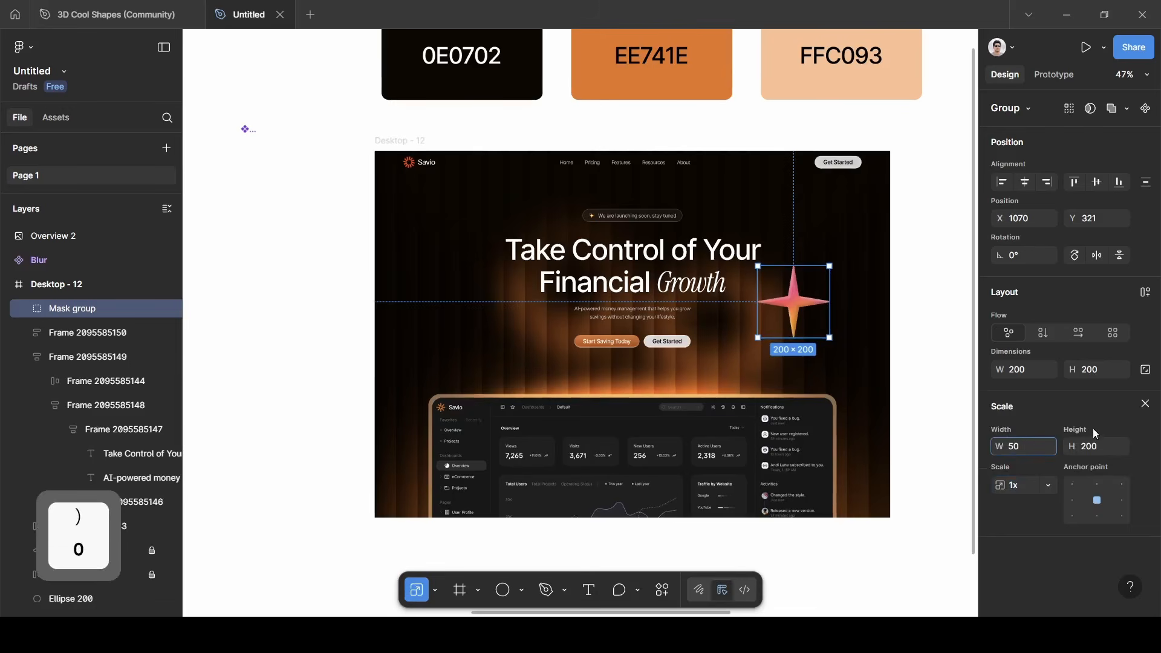
key("Return")
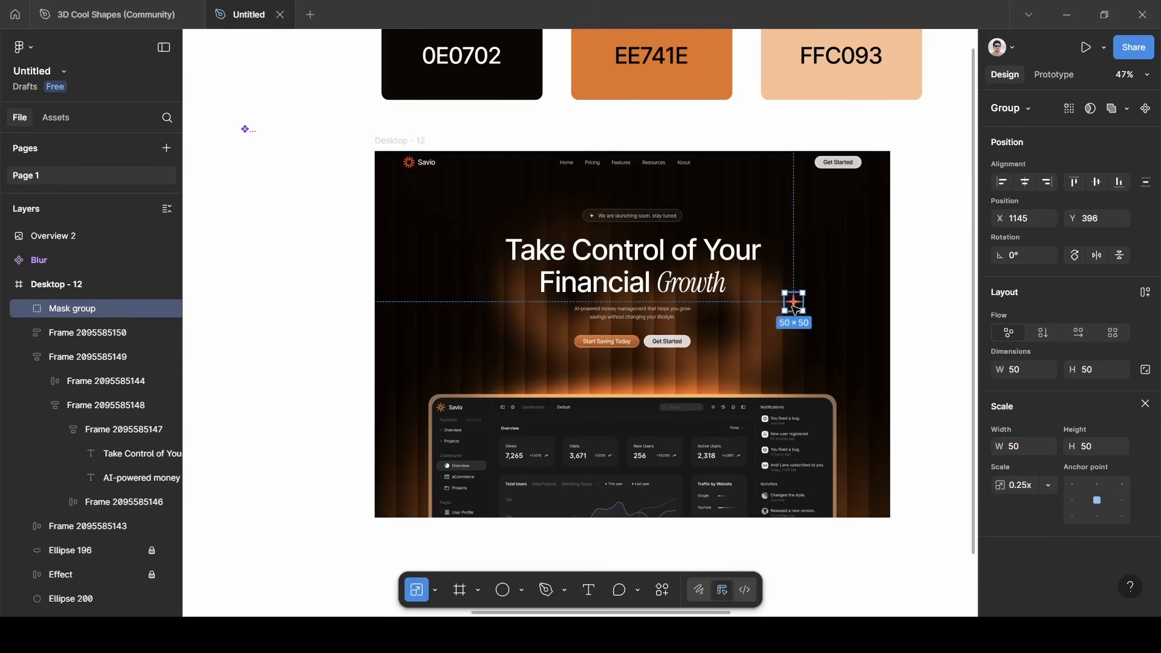
Move the small star up to Y 331 and shift it left until it sits just after the word Growth.
left_click_drag(795, 310, 777, 283)
key("Left")
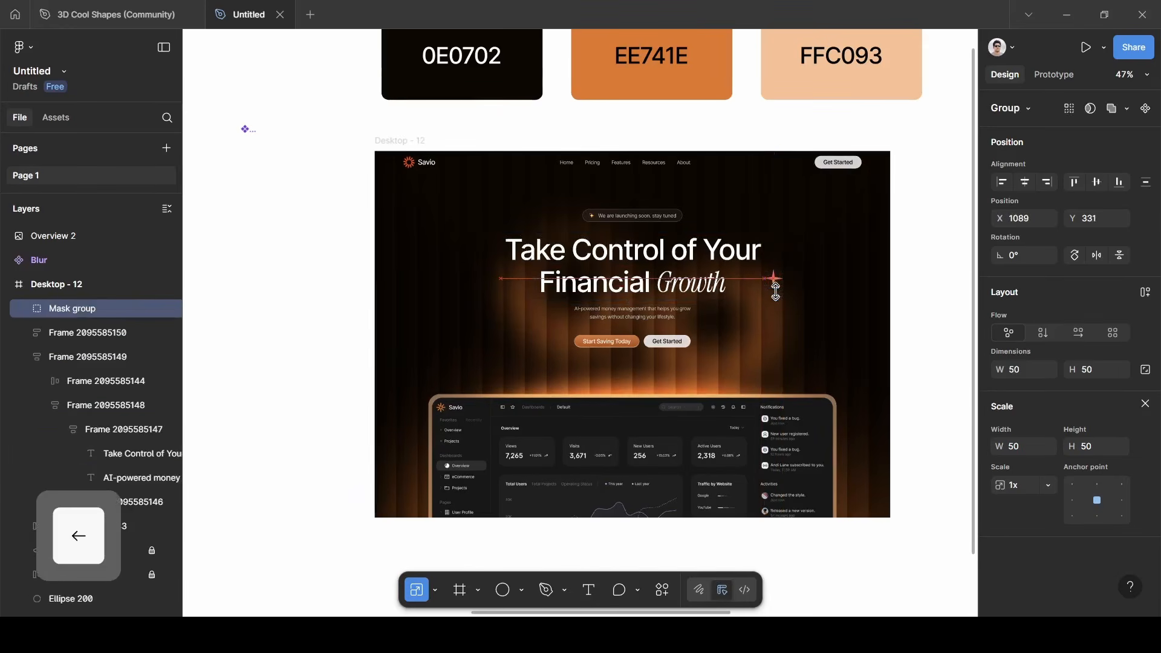
key("shift+Left")
key("shift+Left")
key("shift+Left")
key("shift+Left")
key("shift+Left")
key("Left")
key("Left")
left_click(920, 258)
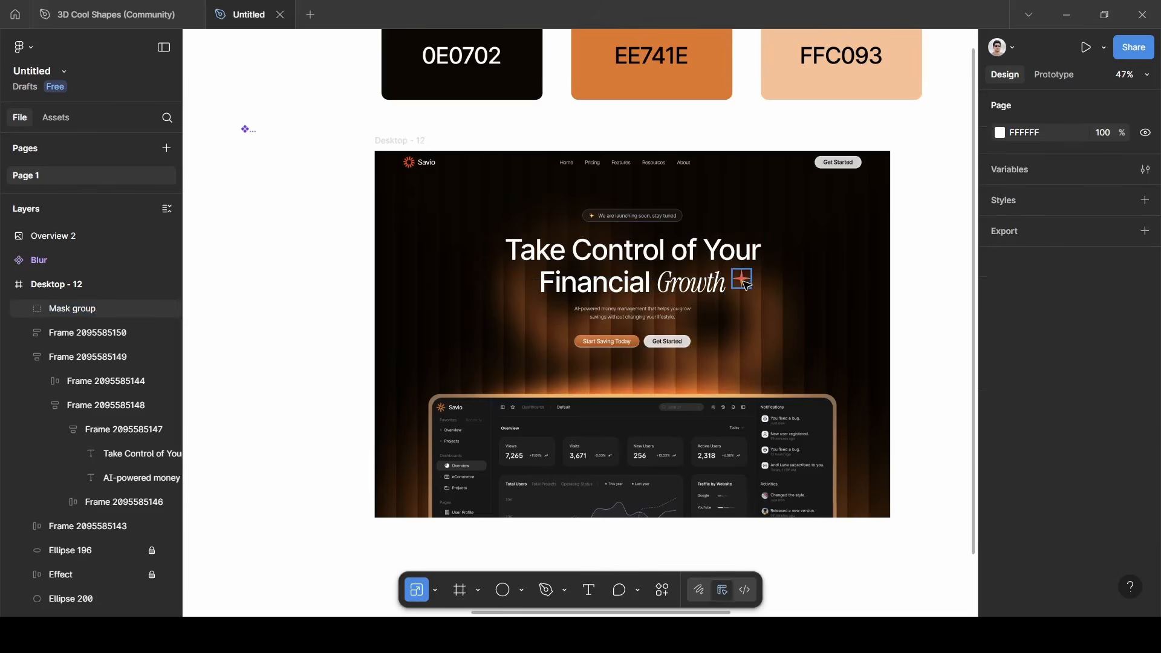
Duplicate the small star beside Growth and place the copy above the dashboard's right side at about X 1138, Y 611.
left_click(746, 285)
key("alt")
left_click_drag(746, 284, 796, 379)
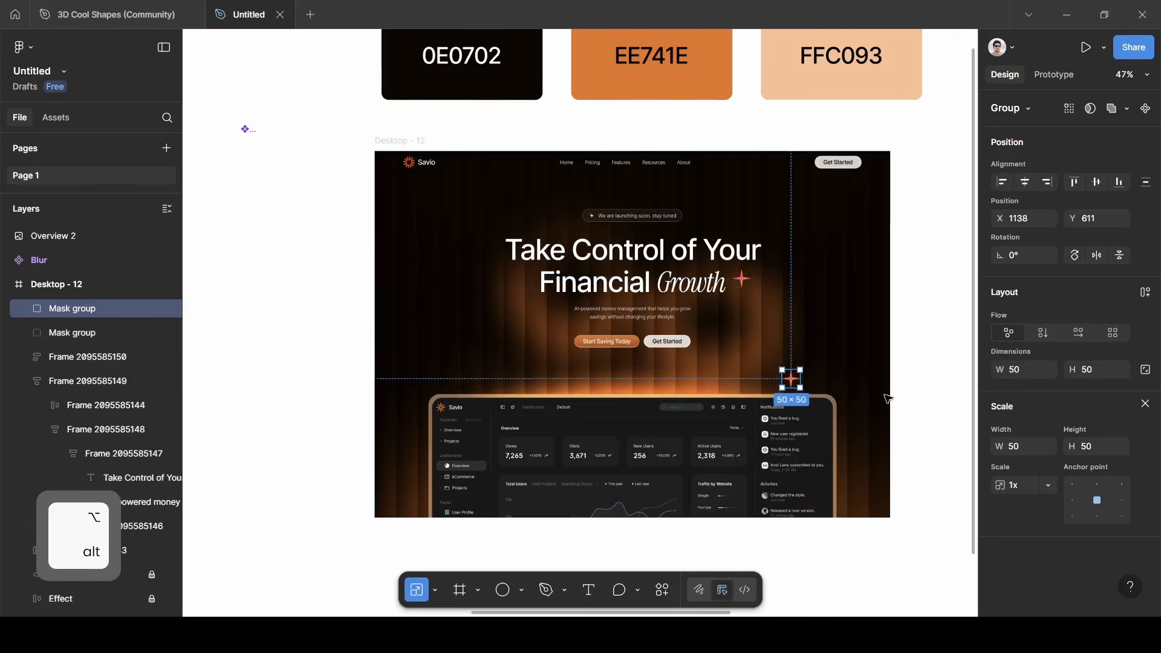
Scale the duplicated star proportionally to a width of 120 and tilt it slightly clockwise above the dashboard's upper edge.
left_click(1145, 403)
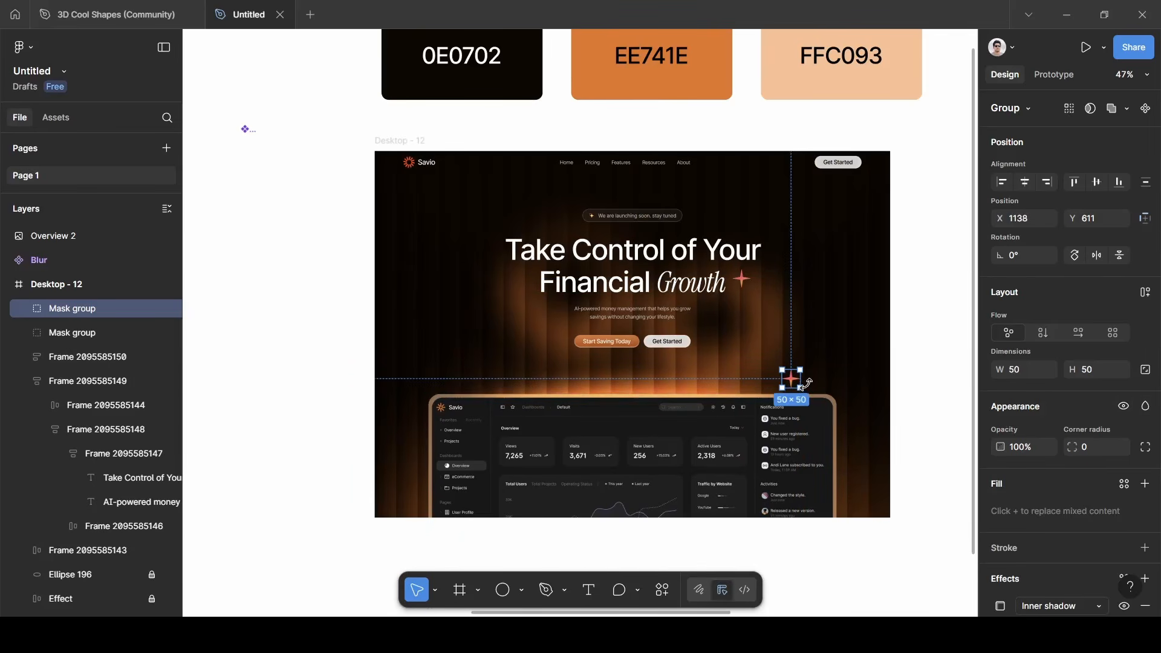
key("k")
left_click(1023, 446)
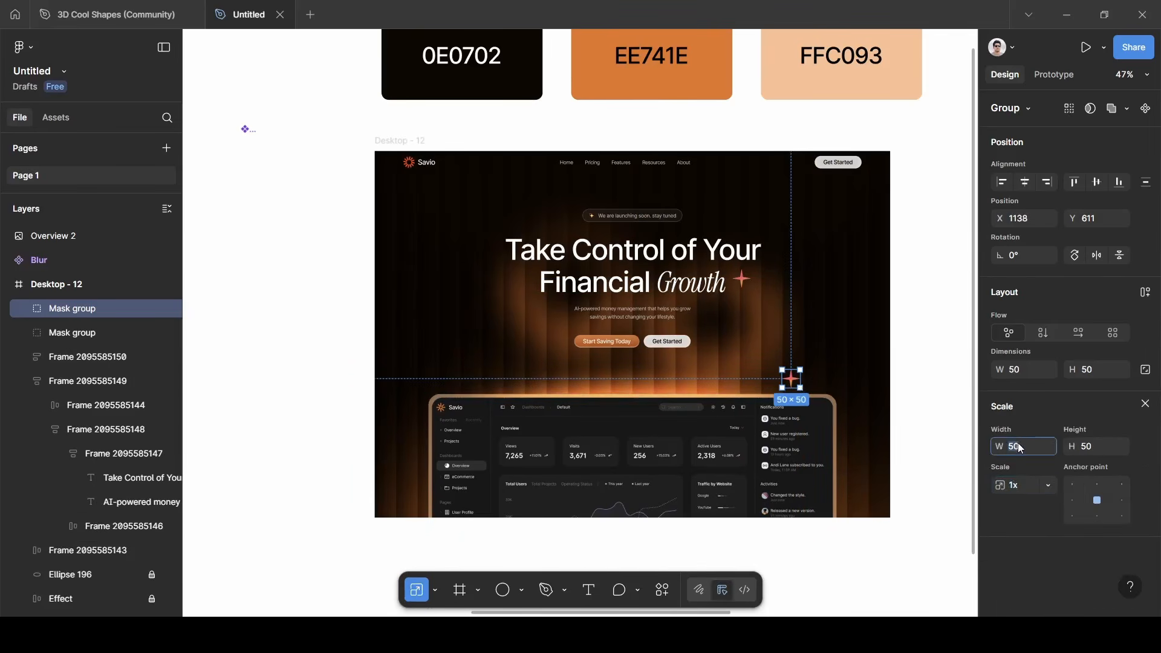
type("120")
key("Return")
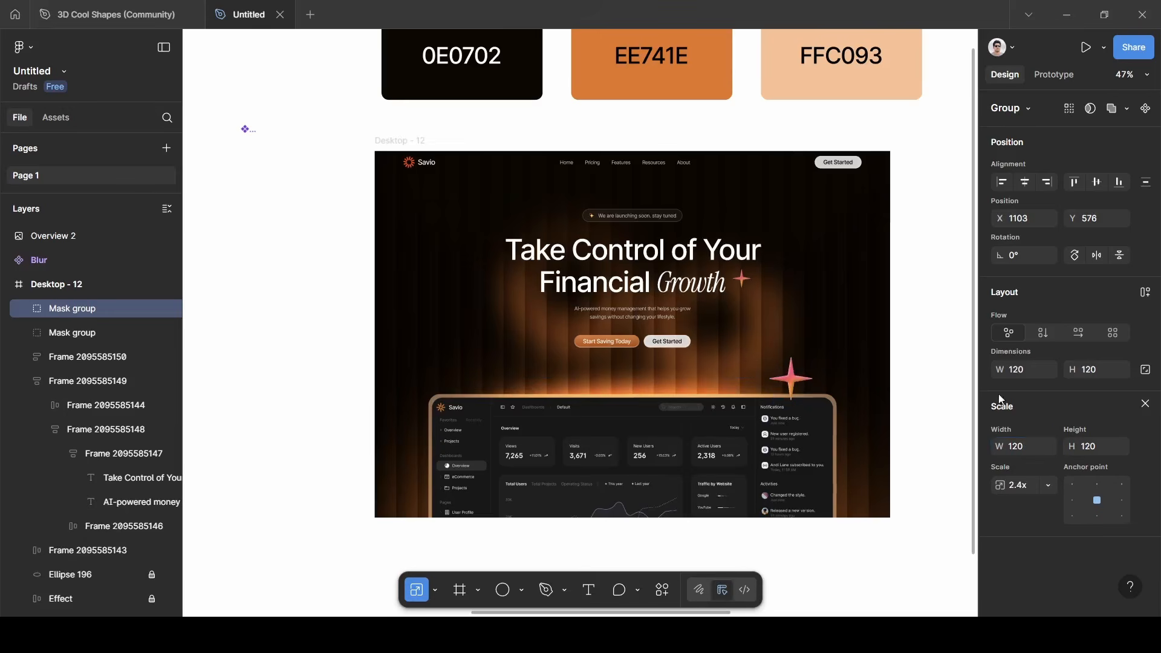
mouse_move(791, 375)
left_mouse_down()
mouse_move(787, 366)
mouse_move(808, 402)
mouse_move(803, 383)
left_mouse_up()
left_click(914, 369)
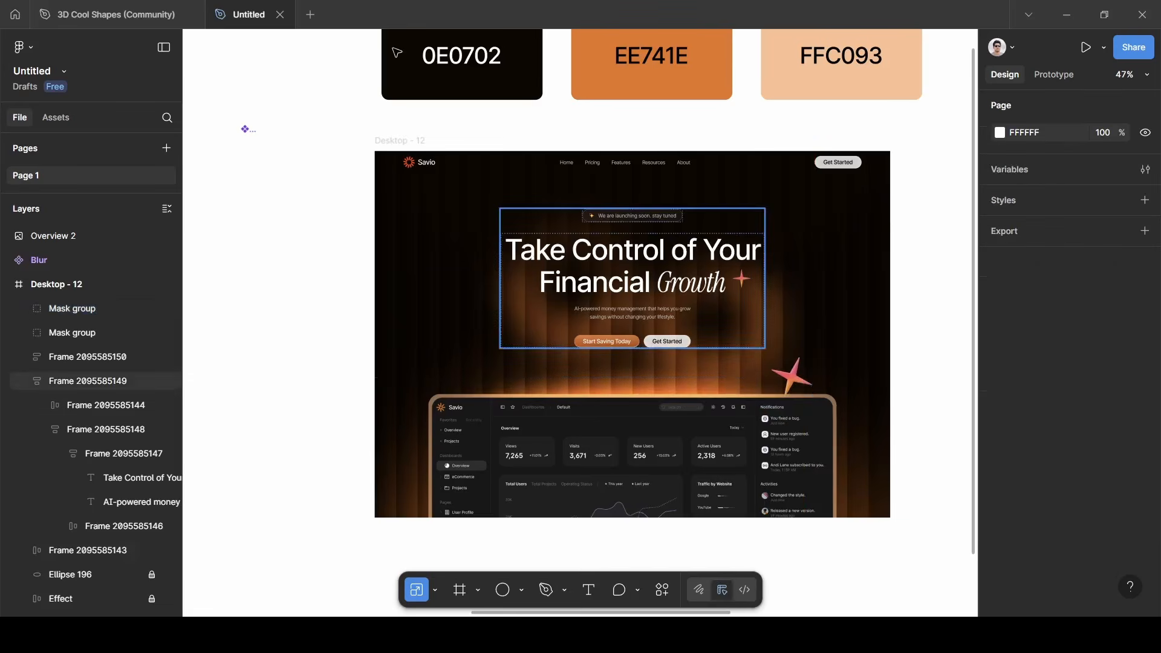
Copy the three-pointed purple and orange shape in the middle row of the 3D Cool Shapes (Community) file.
left_click(115, 13)
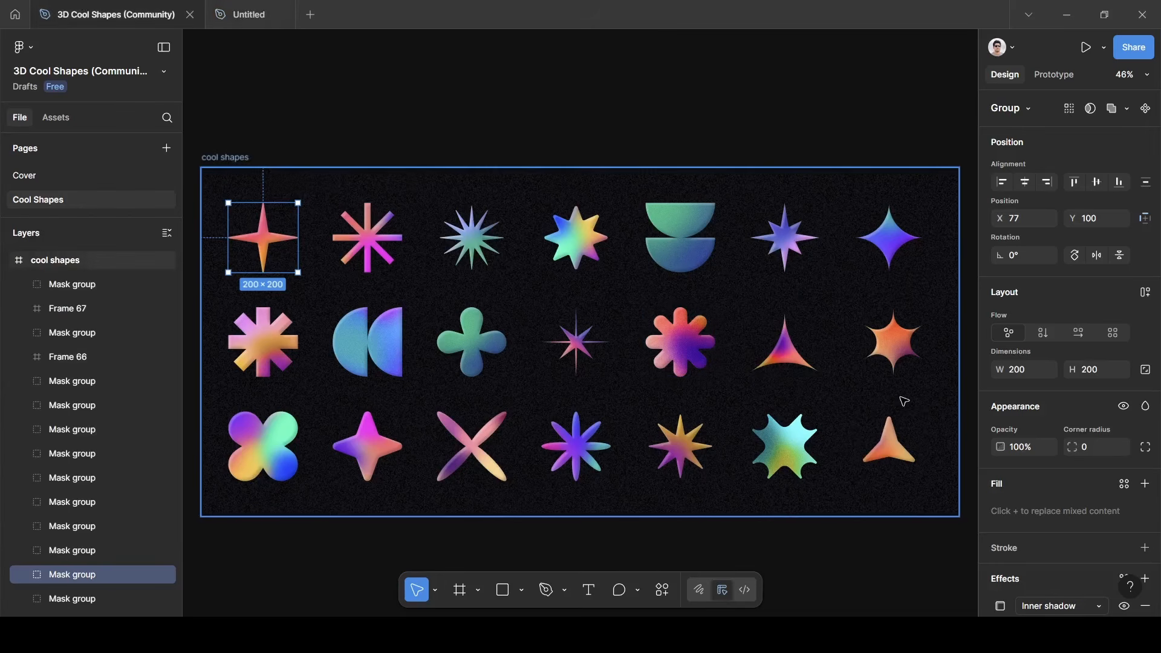
left_click(789, 367)
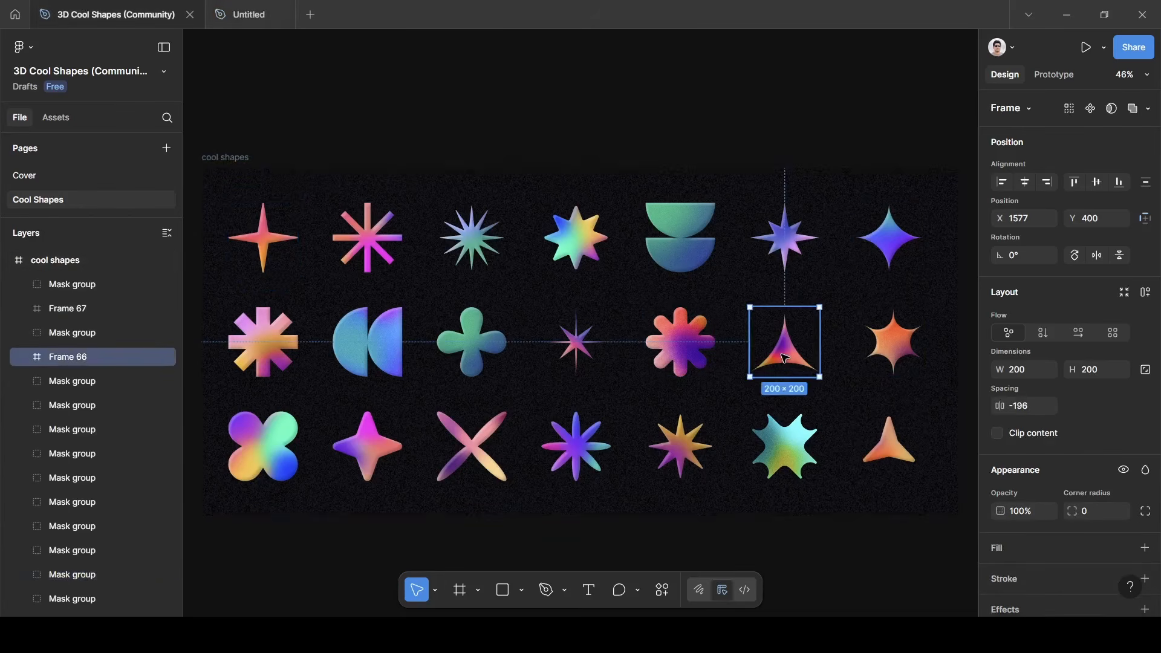
key("ctrl+c")
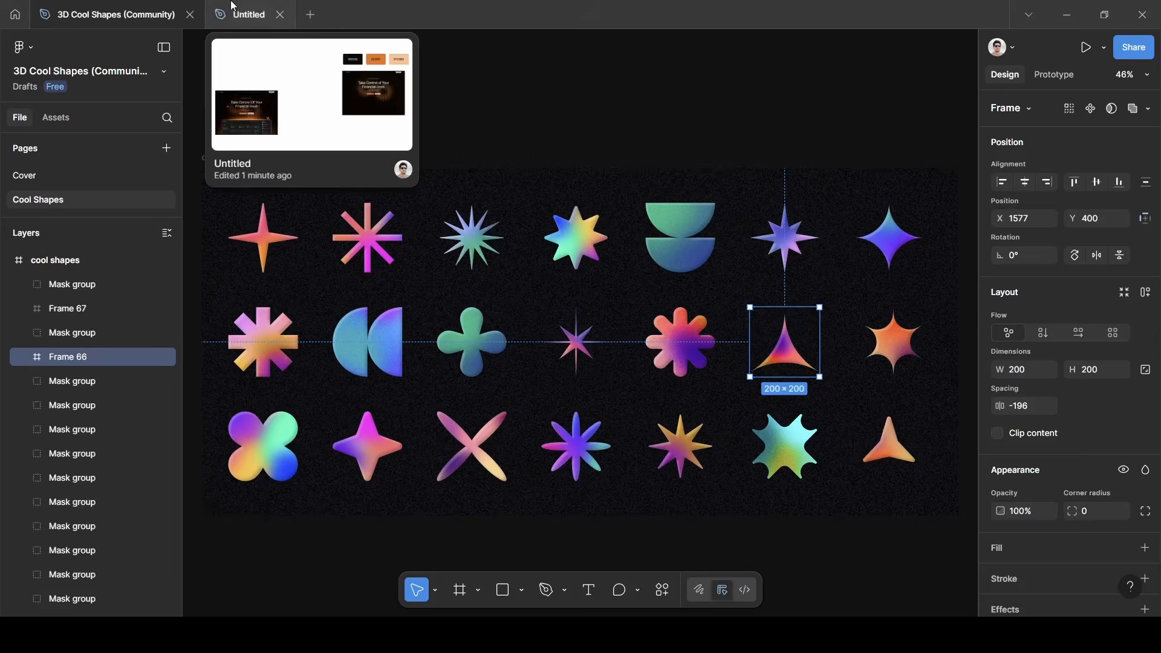
Paste the three-pointed shape into Desktop - 12 of the Untitled file and move it left of the headline to X 160, Y 268.
left_click(245, 14)
left_click(448, 294)
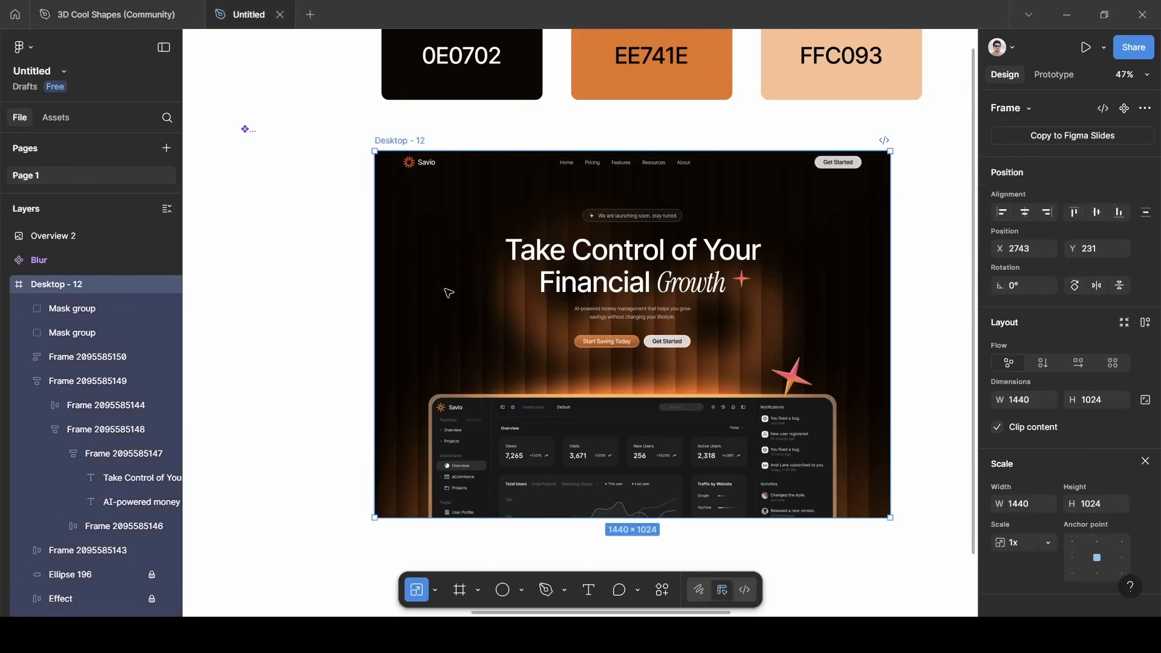
key("ctrl+v")
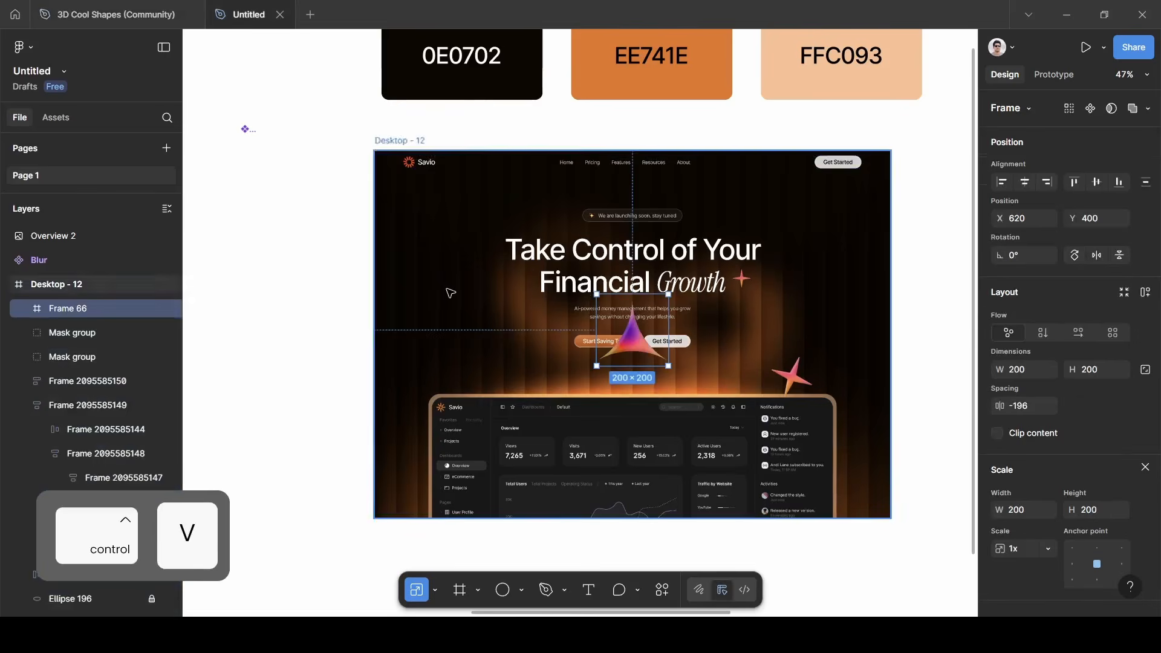
left_click_drag(637, 363, 488, 298)
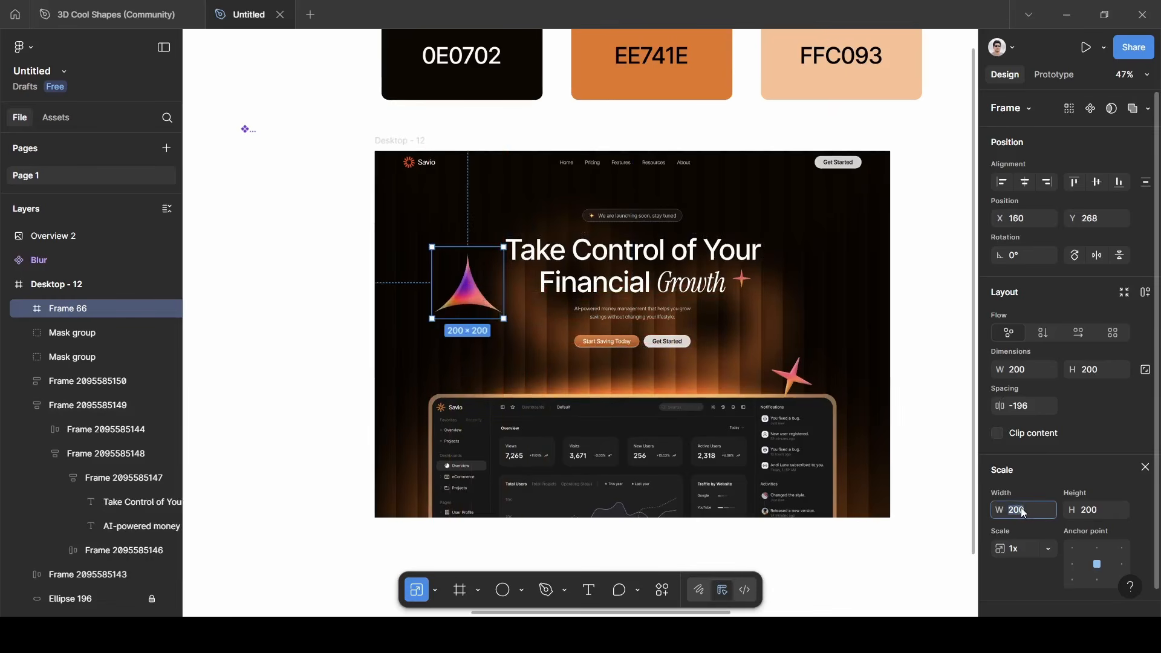
Scale the three-pointed shape proportionally to a width of 80 and fine-tune its position beside the headline's second line.
key("BackSpace")
type("80")
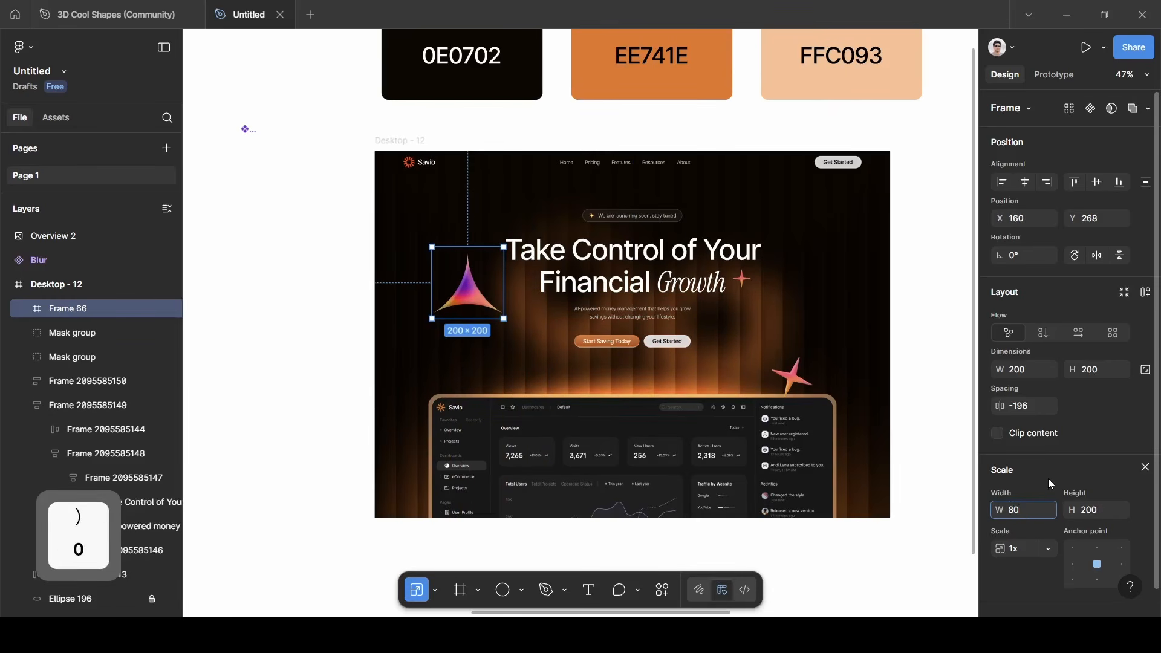
key("Return")
left_click_drag(463, 284, 463, 285)
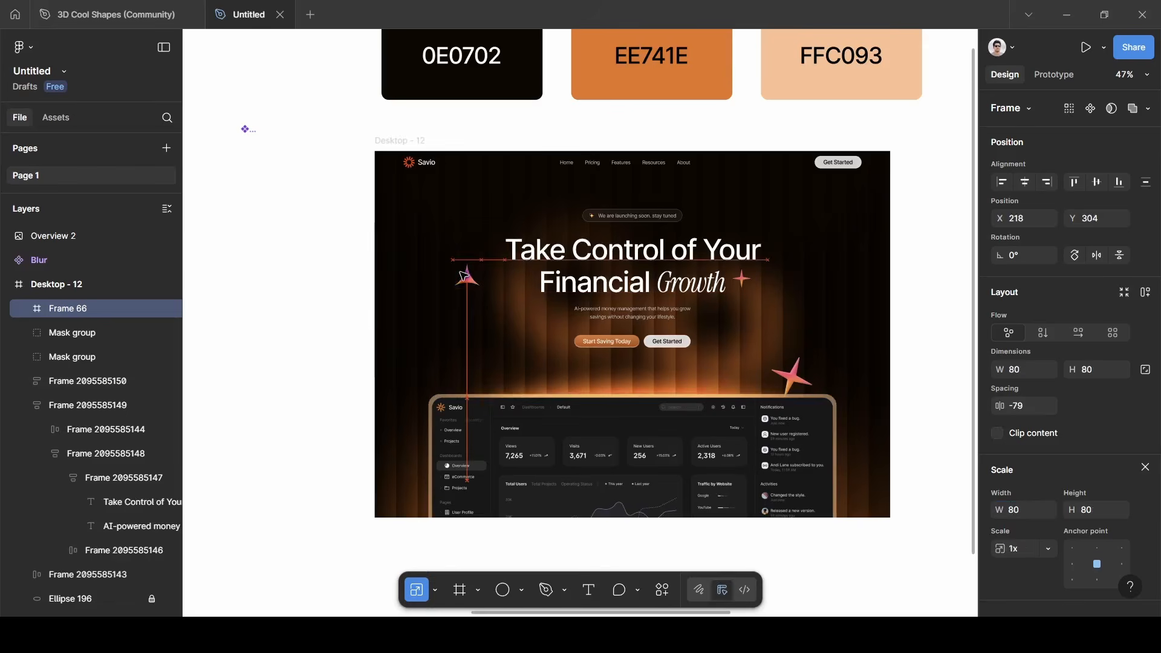
left_click(918, 315)
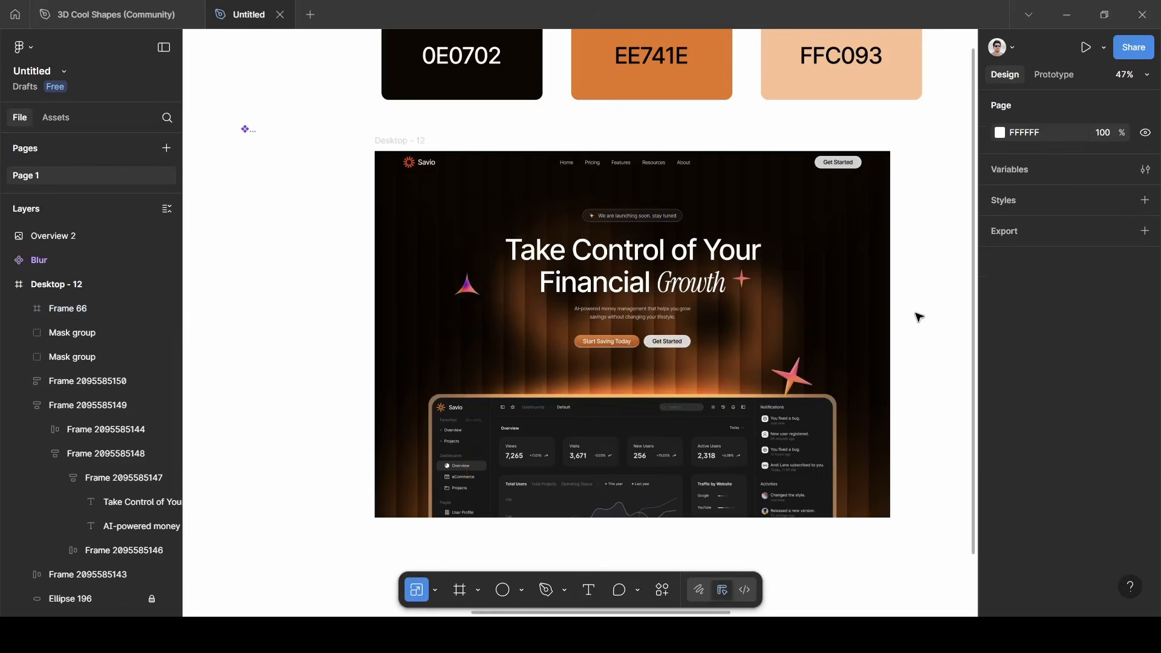
scroll(919, 315, "up", 3)
scroll(918, 317, "down", 1)
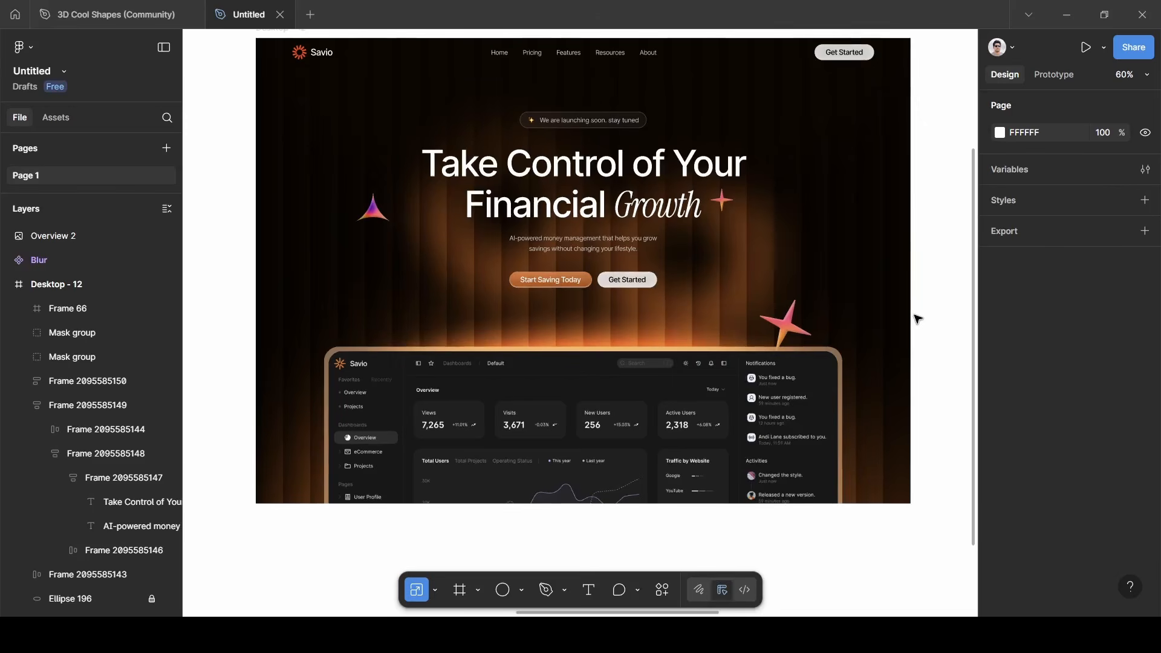
scroll(917, 319, "up", 1)
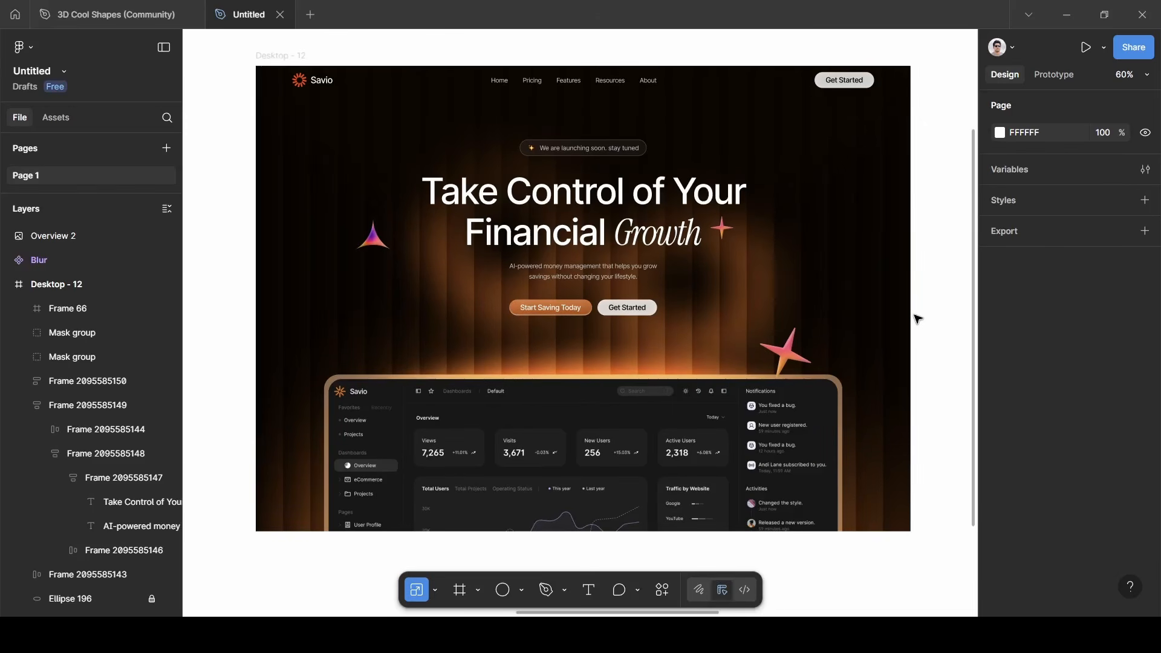